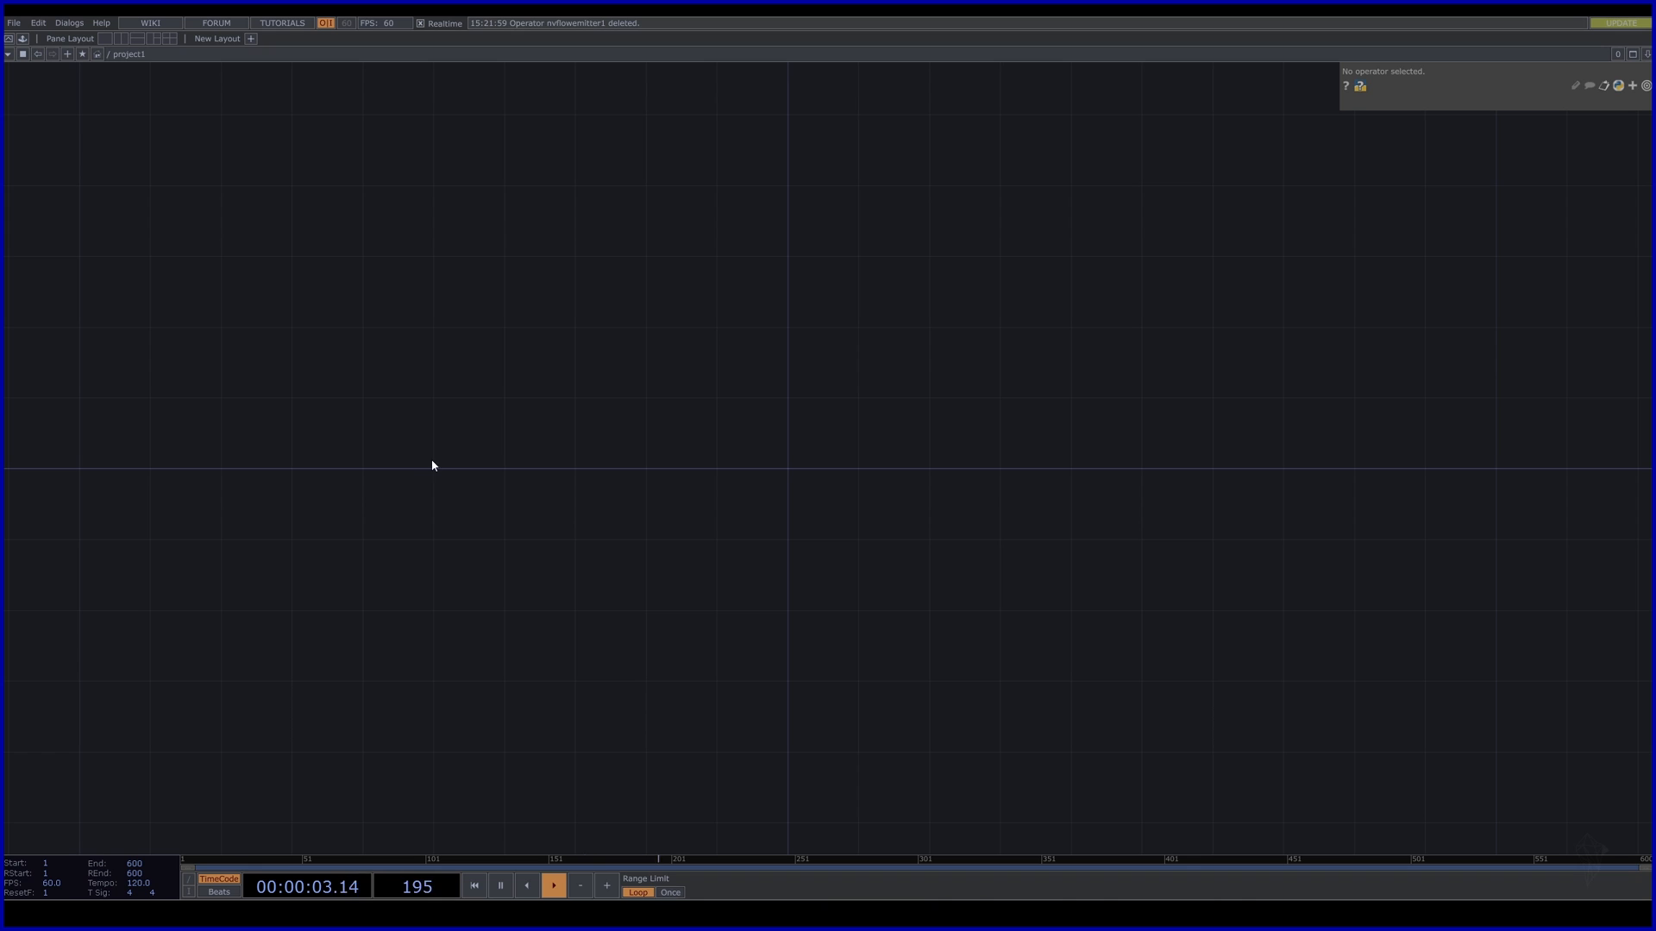
Add an Nvidia Flow Emitter COMP to the network.
key("Tab")
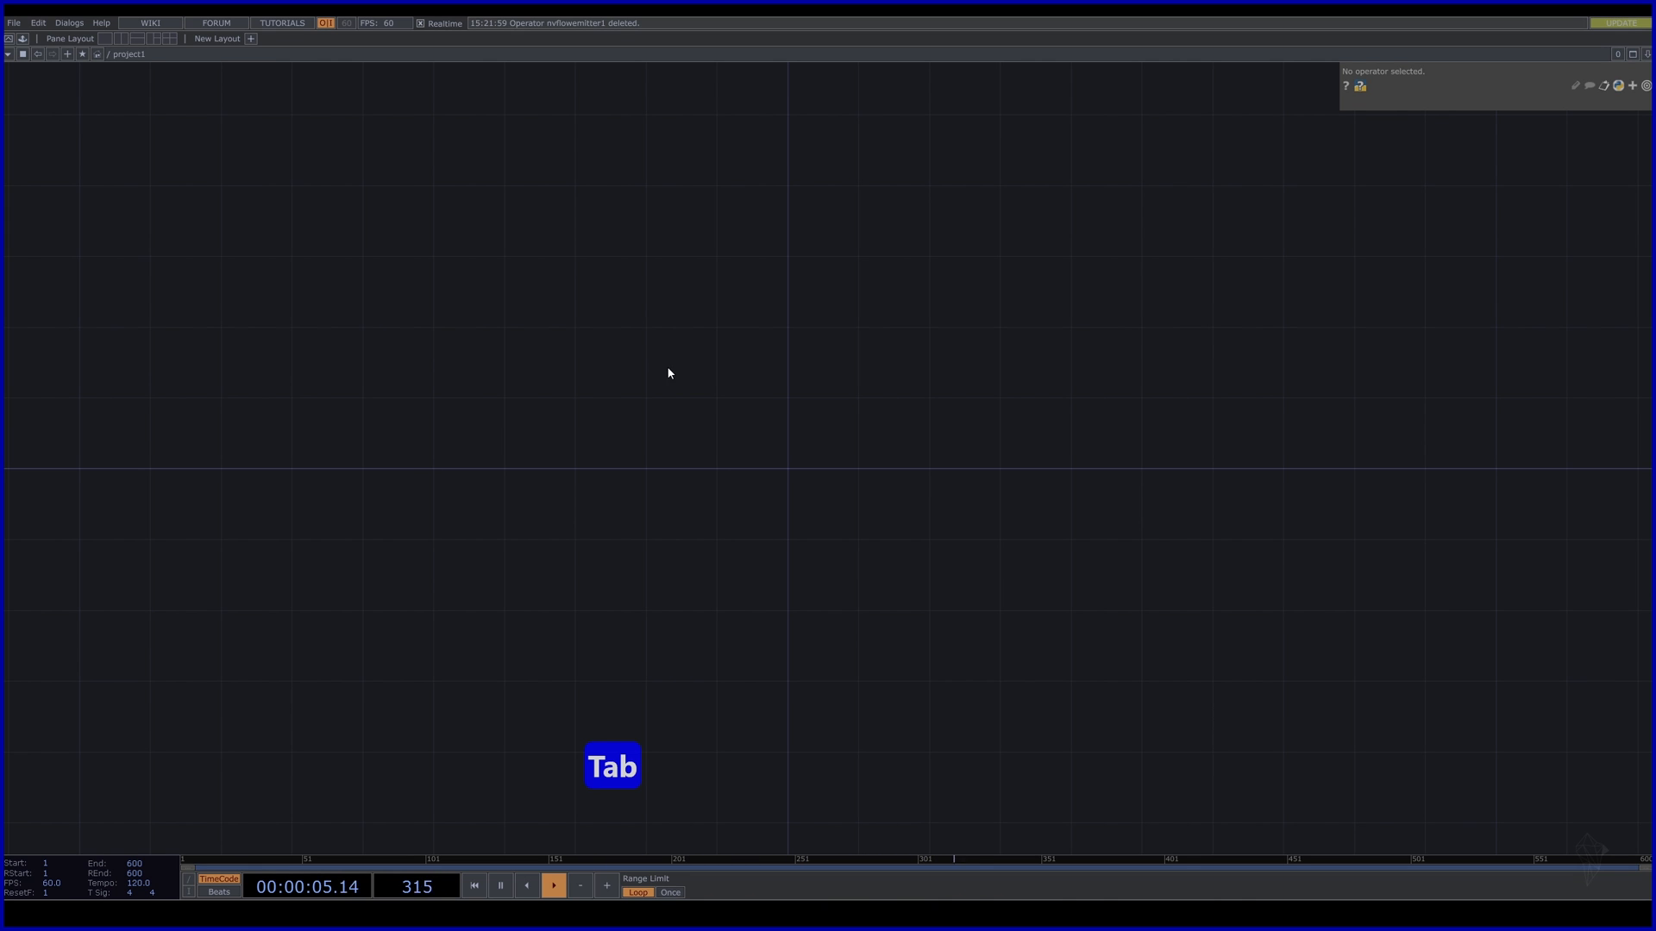
key("Tab")
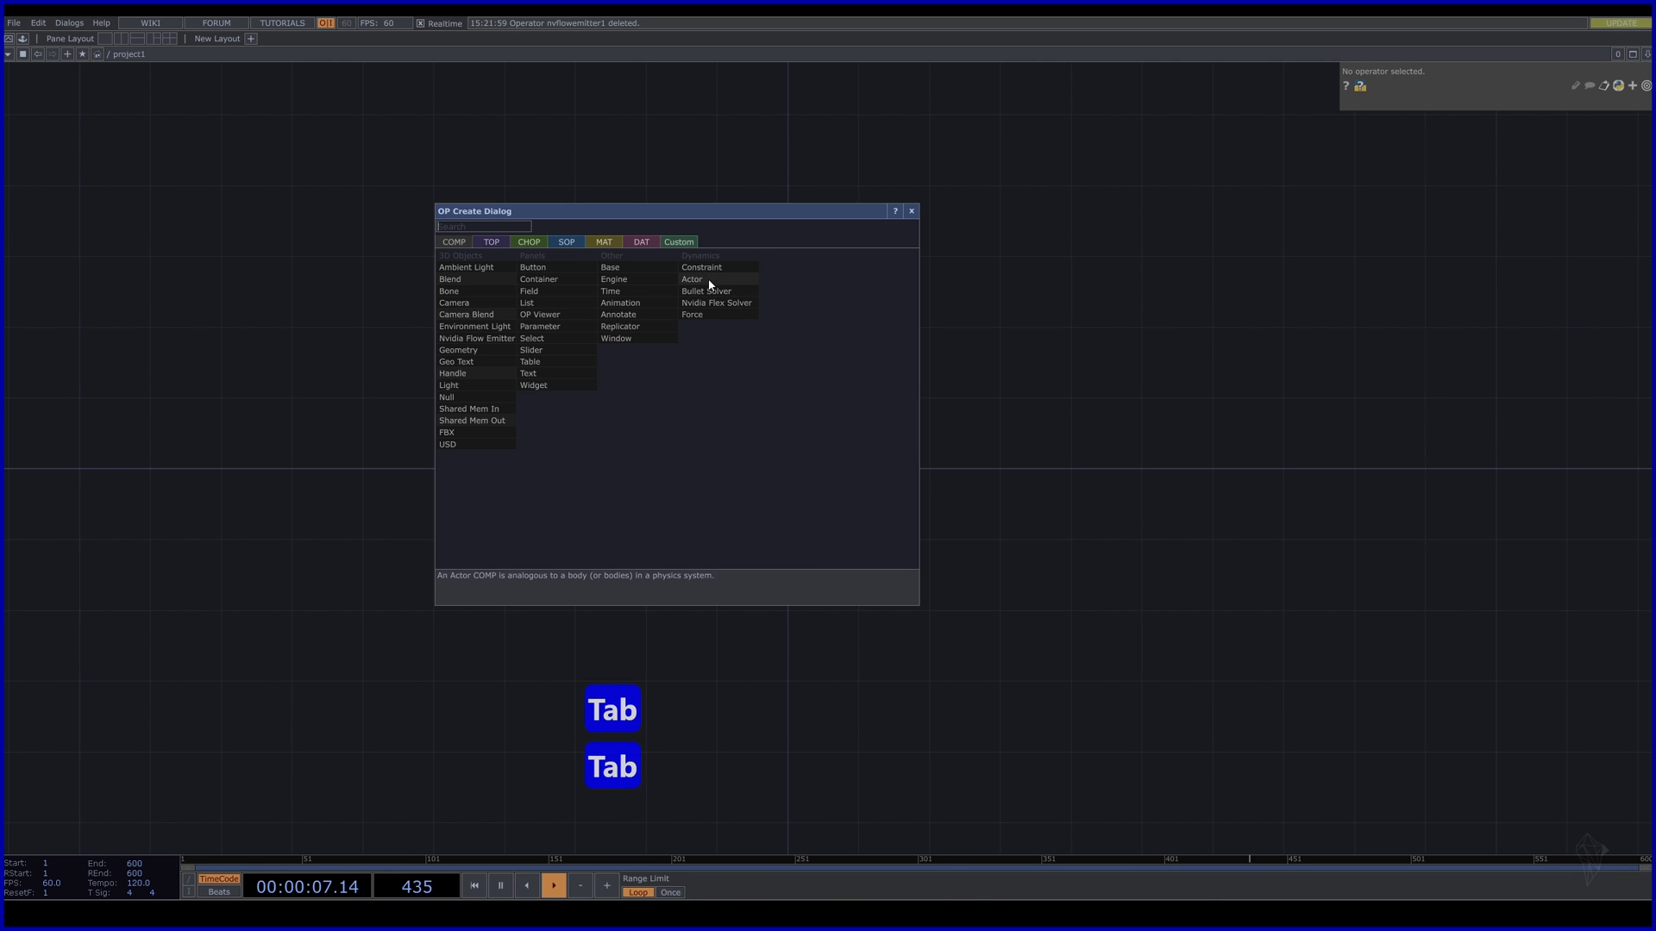
left_click(505, 339)
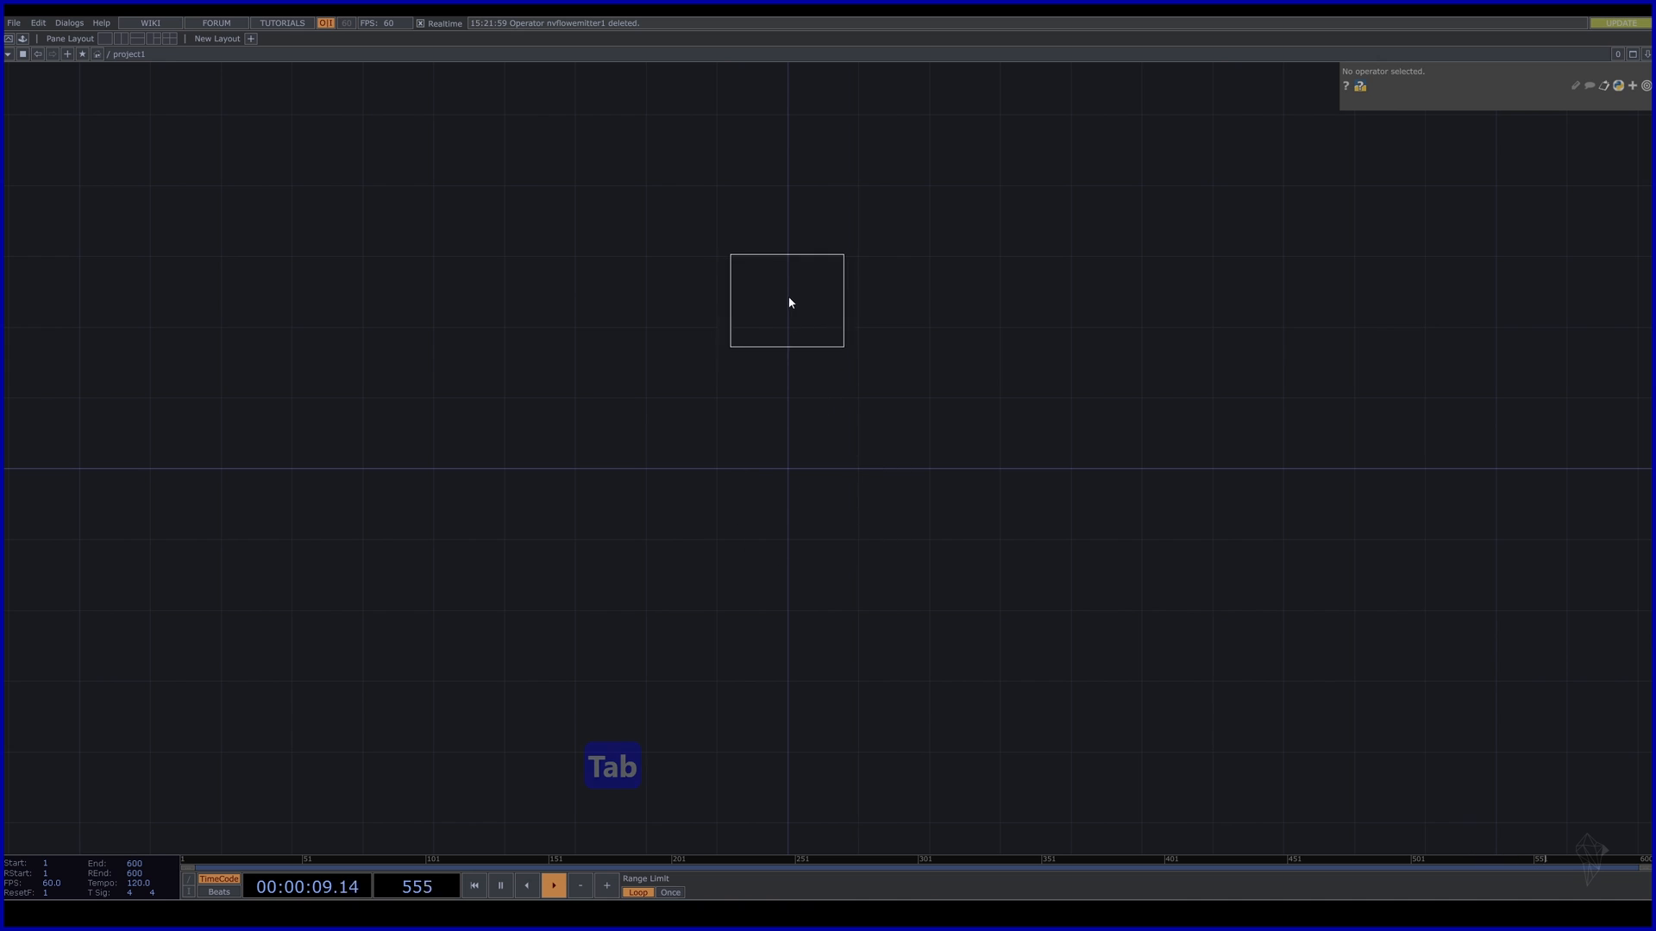
left_click(789, 302)
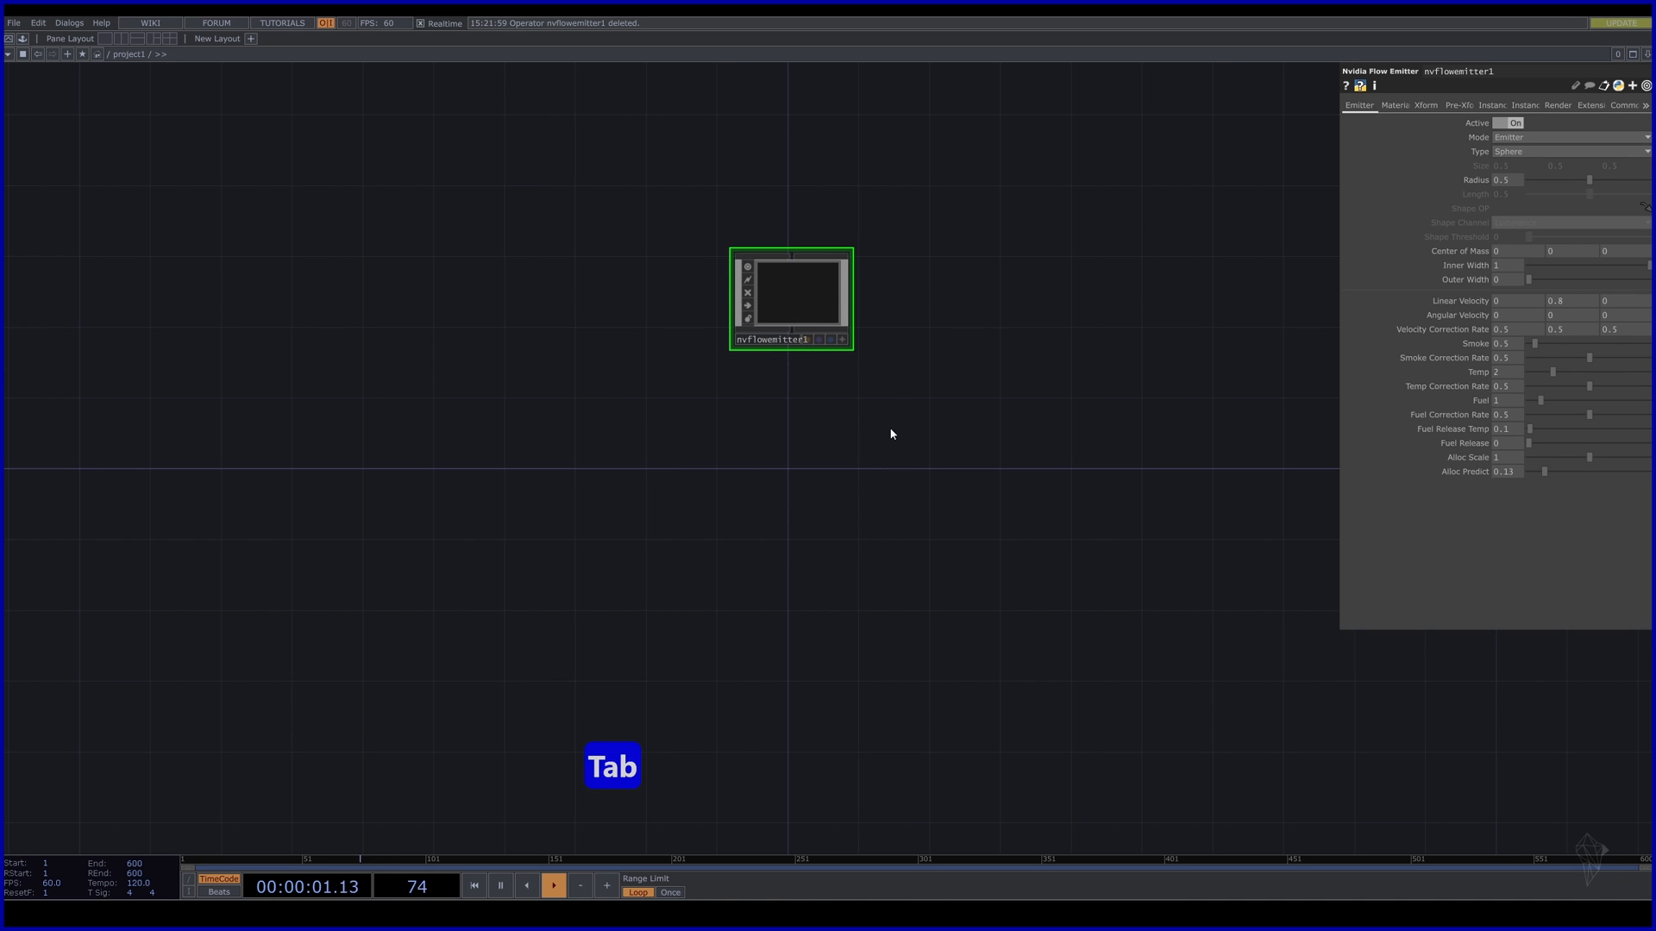
Place an Nvidia Flow TOP (nvflow1) below the emitter.
key("Tab")
left_click(704, 266)
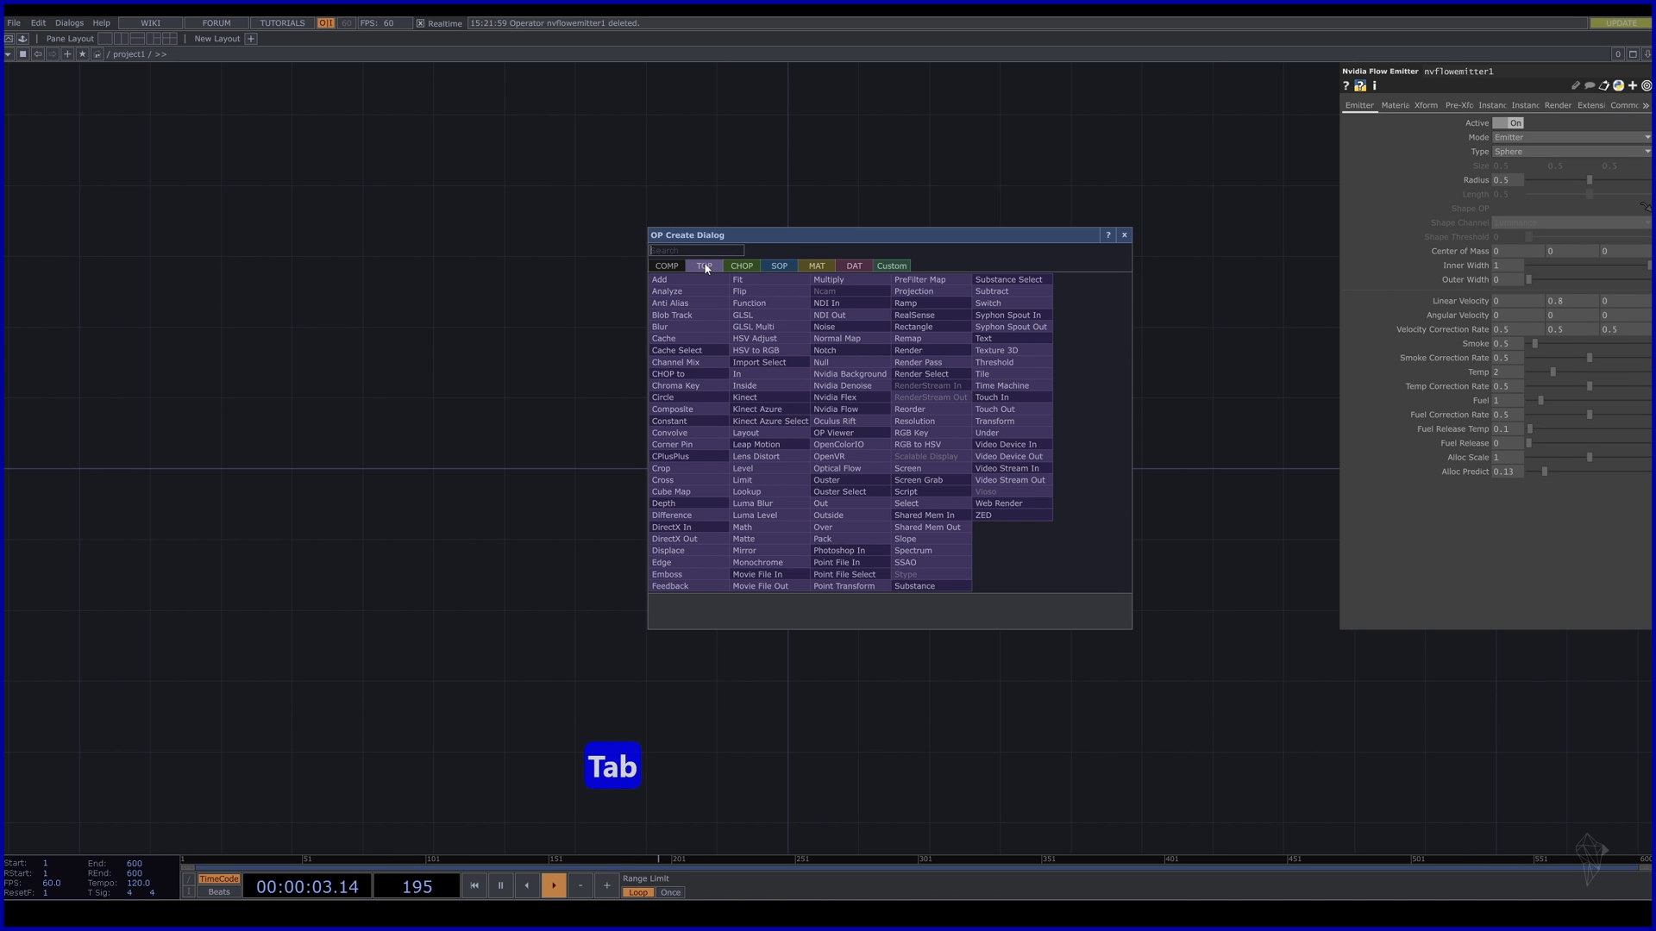
left_click(870, 410)
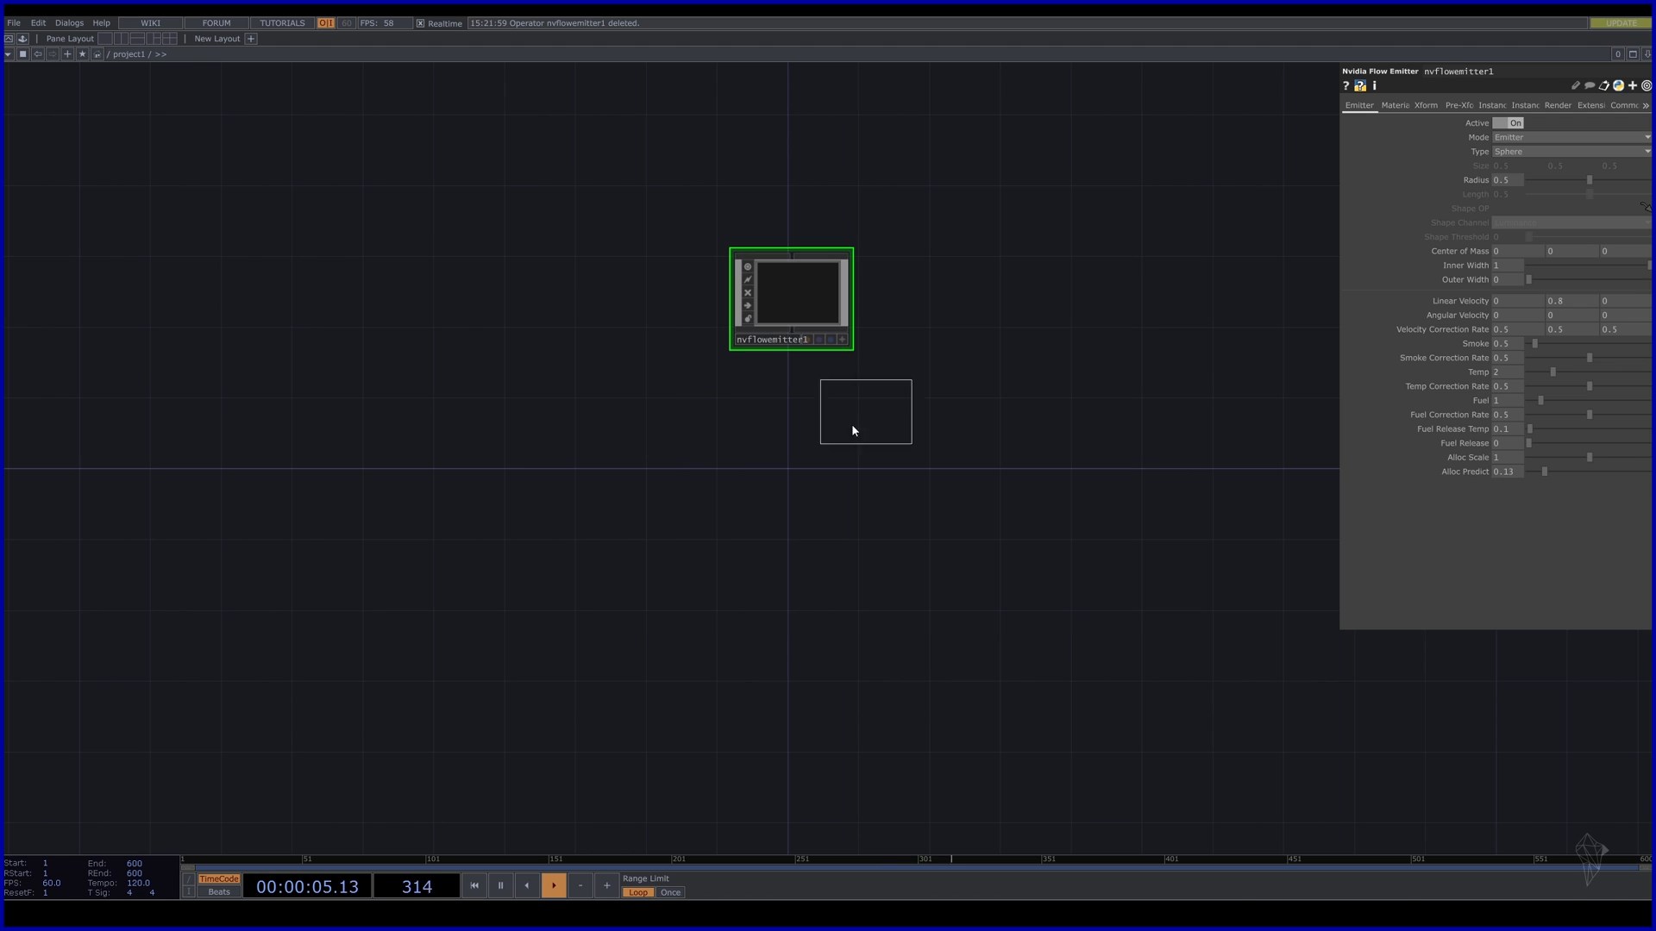
left_click(792, 474)
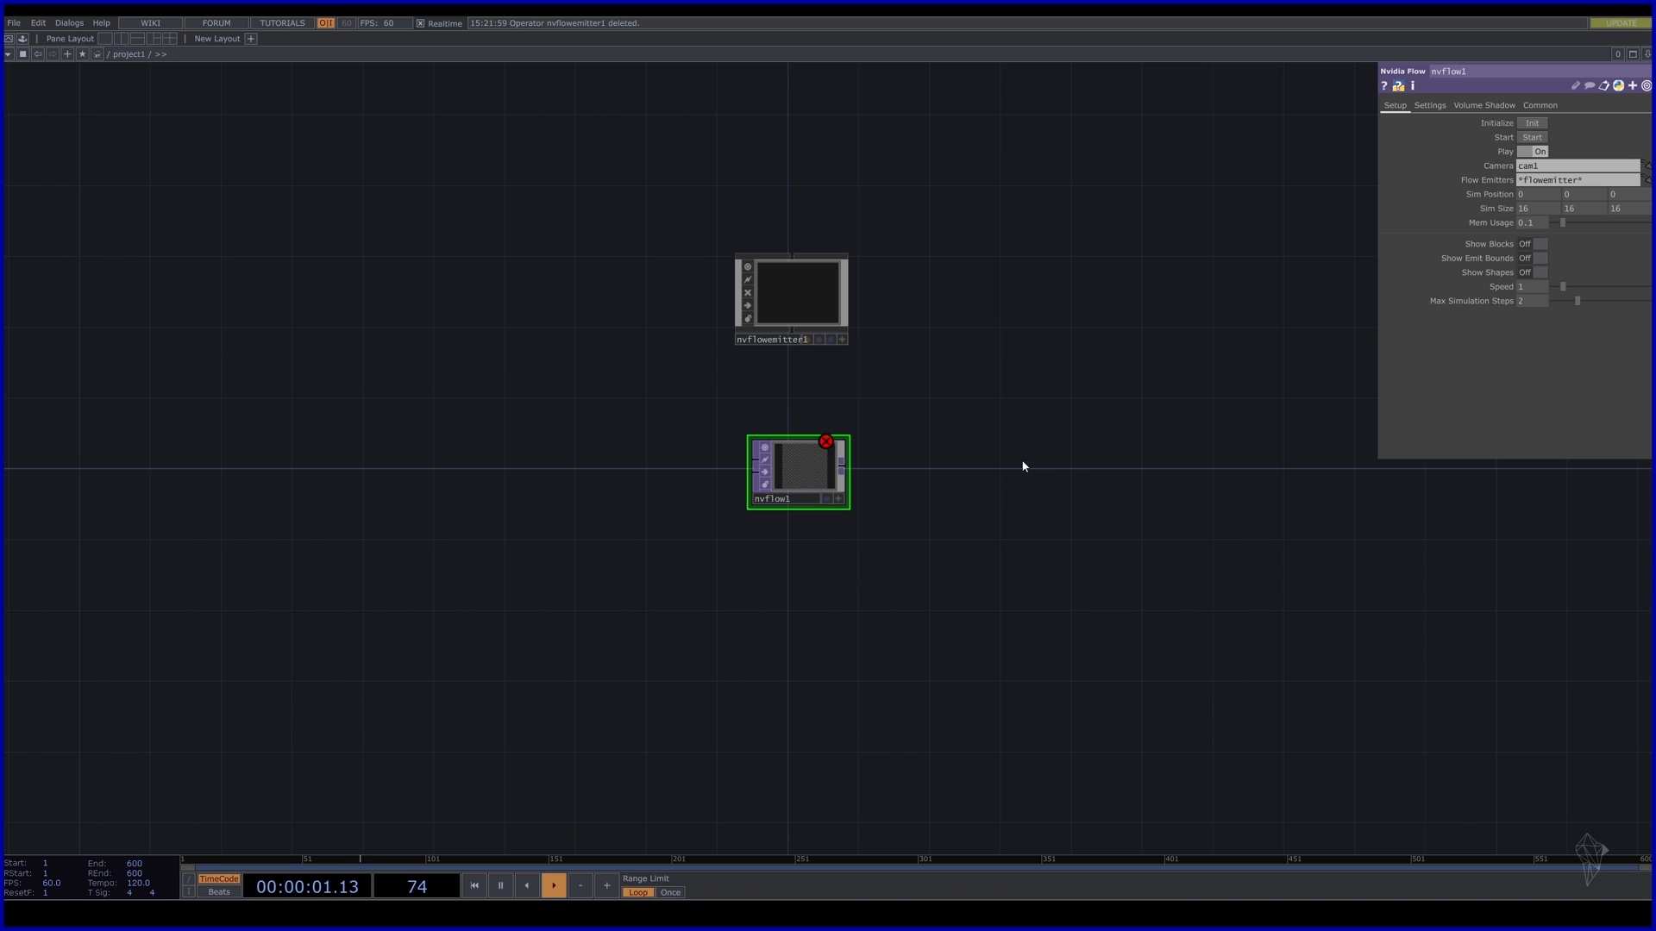
Add a Camera COMP (cam1) beside the flow simulation.
key("Tab")
left_click(802, 297)
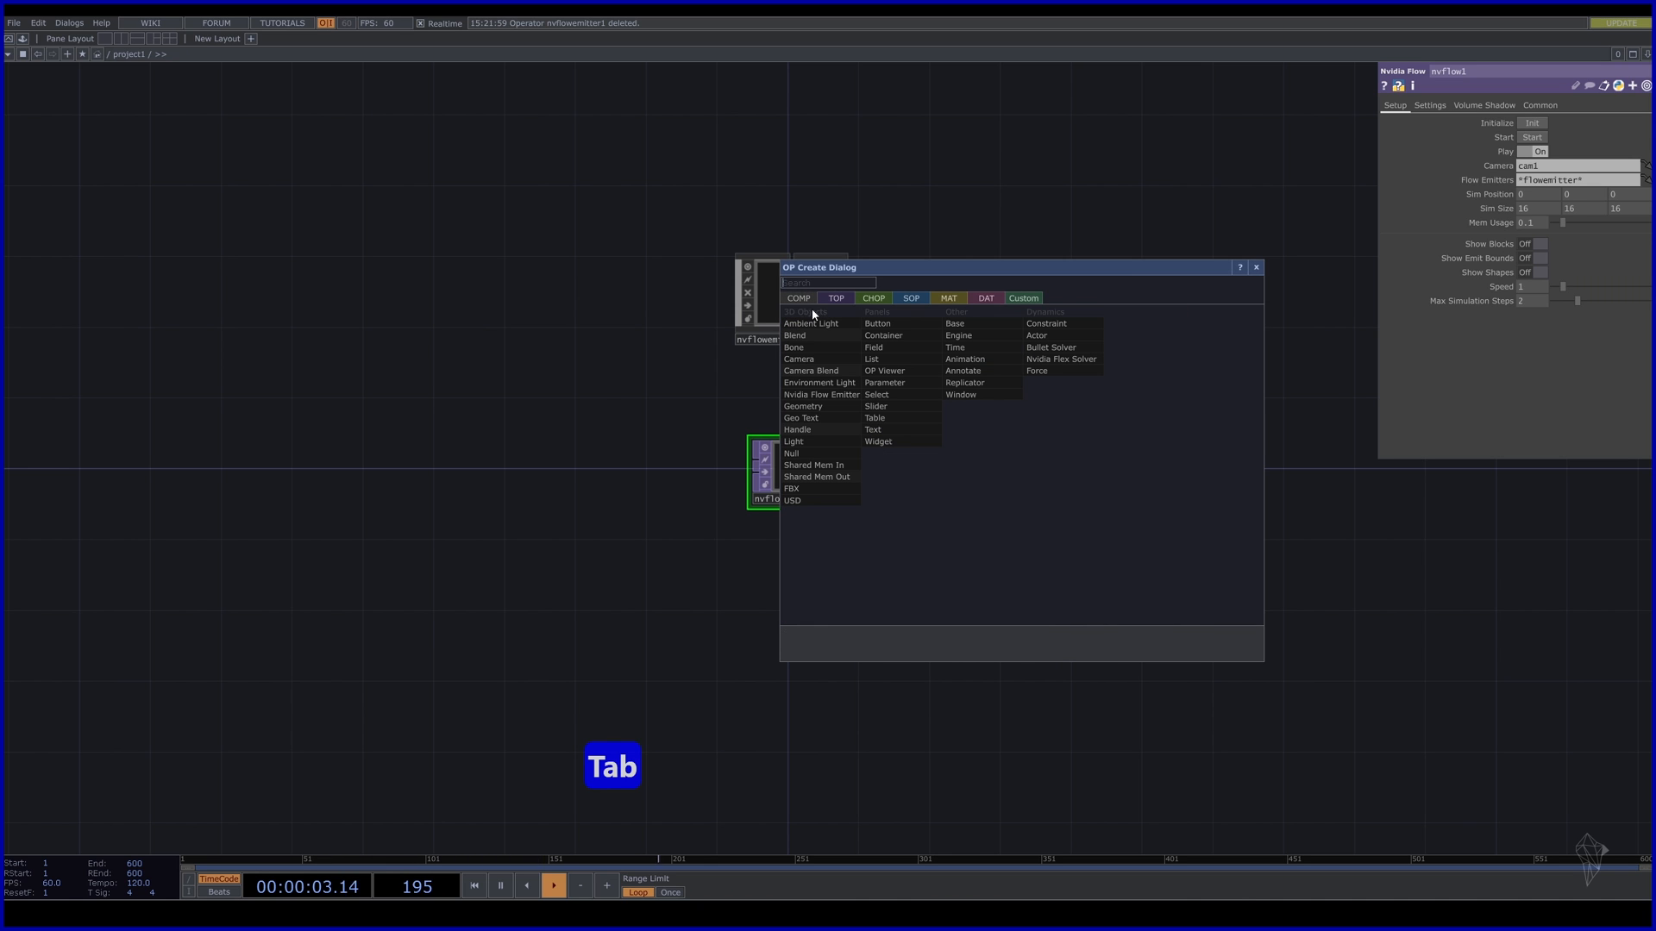
left_click(811, 360)
left_click(580, 406)
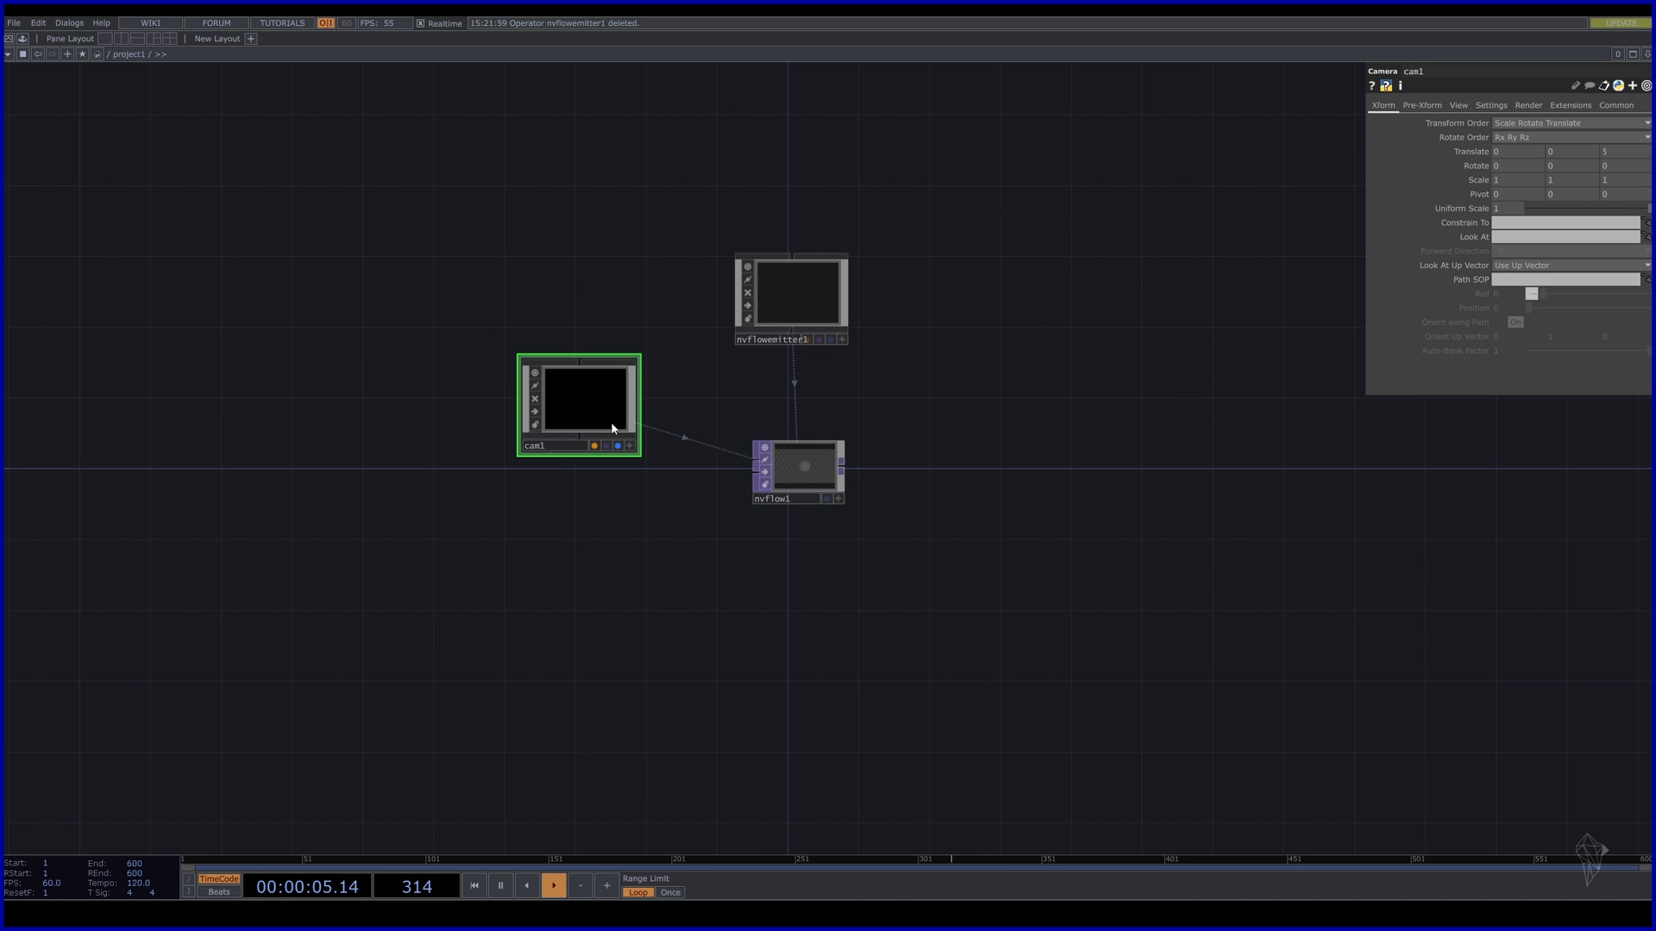
left_click_drag(1034, 482, 831, 452)
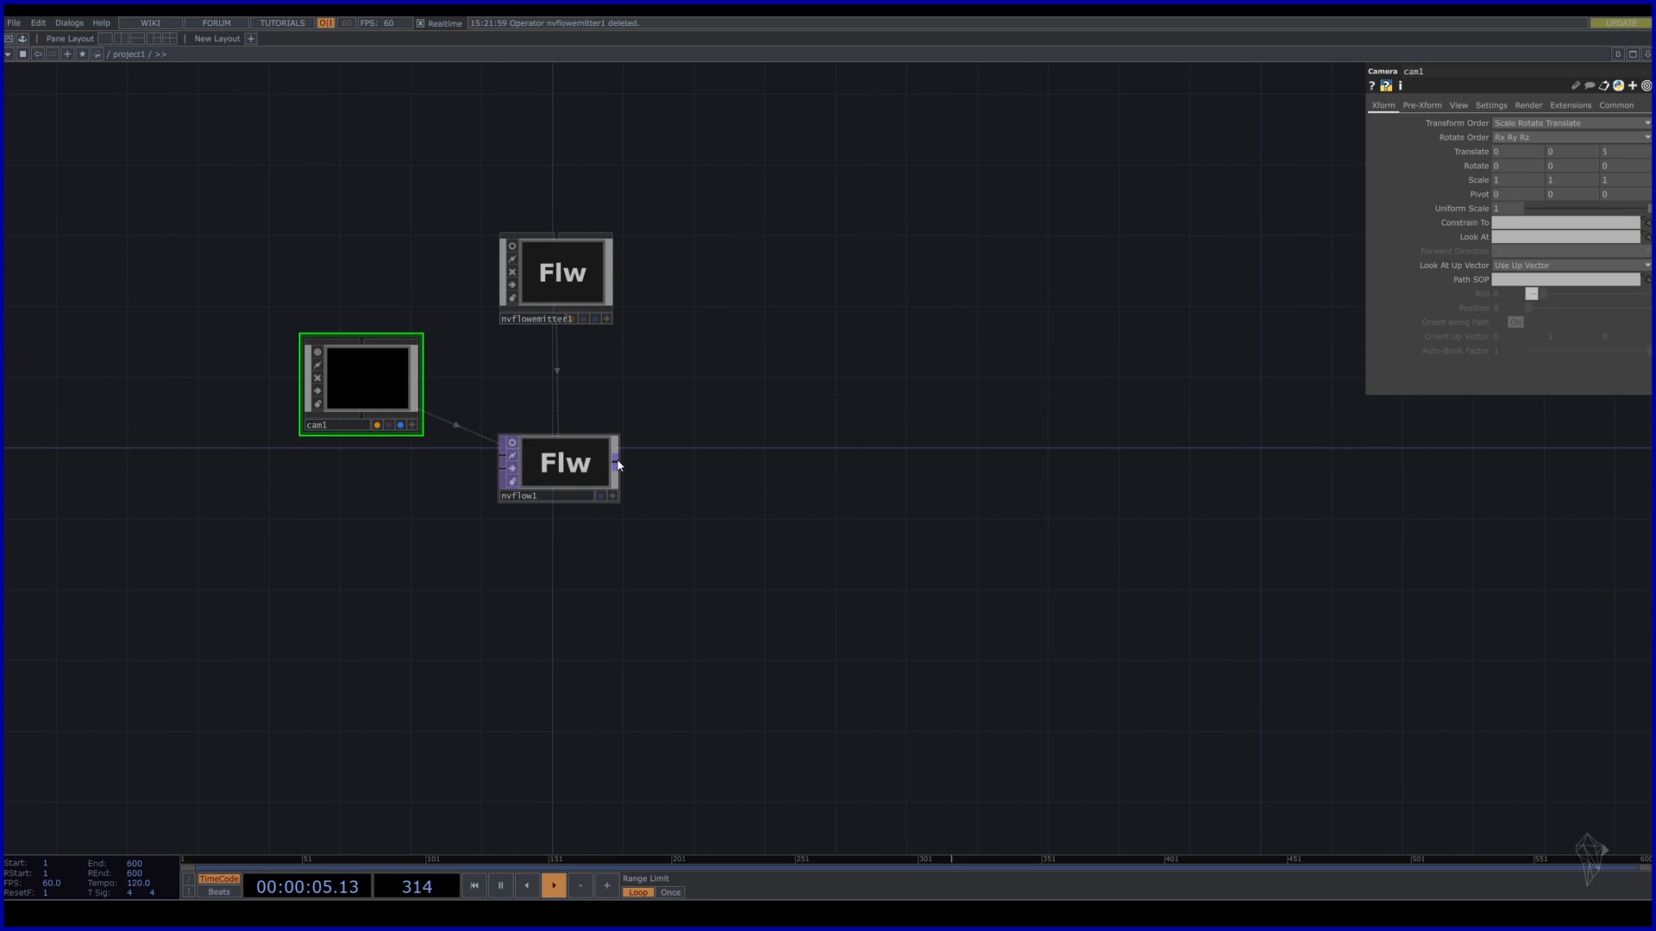
Attach null1 after nvflow1 and show it as the background display.
key("Tab")
type("n")
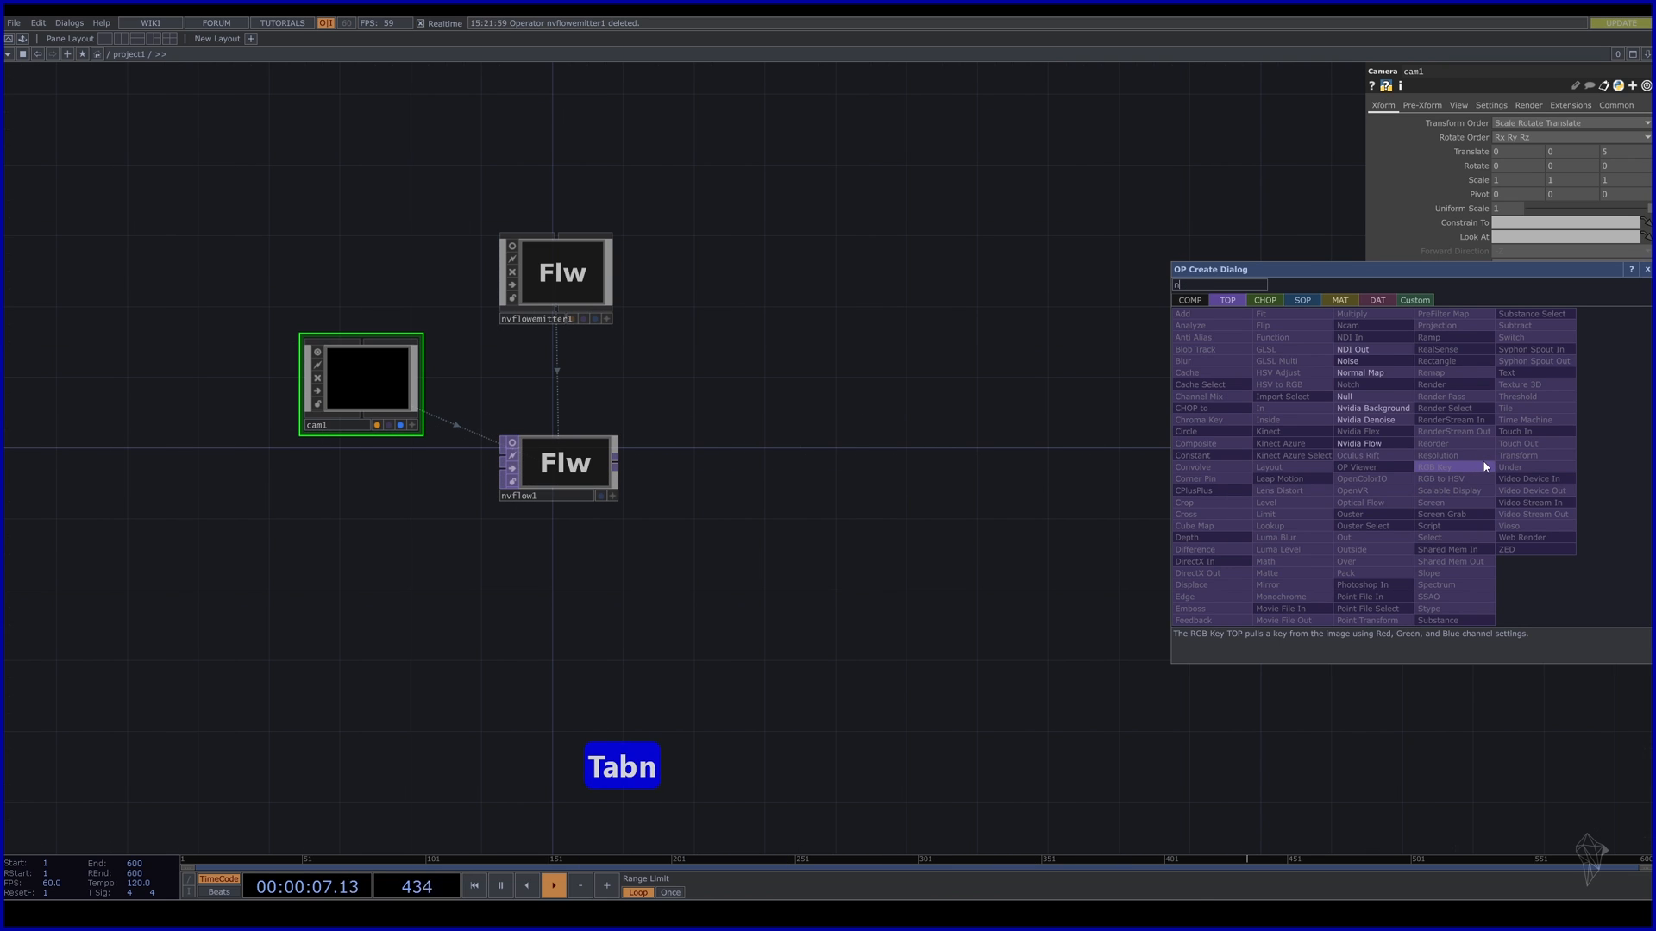
type("ul")
left_click(1405, 399)
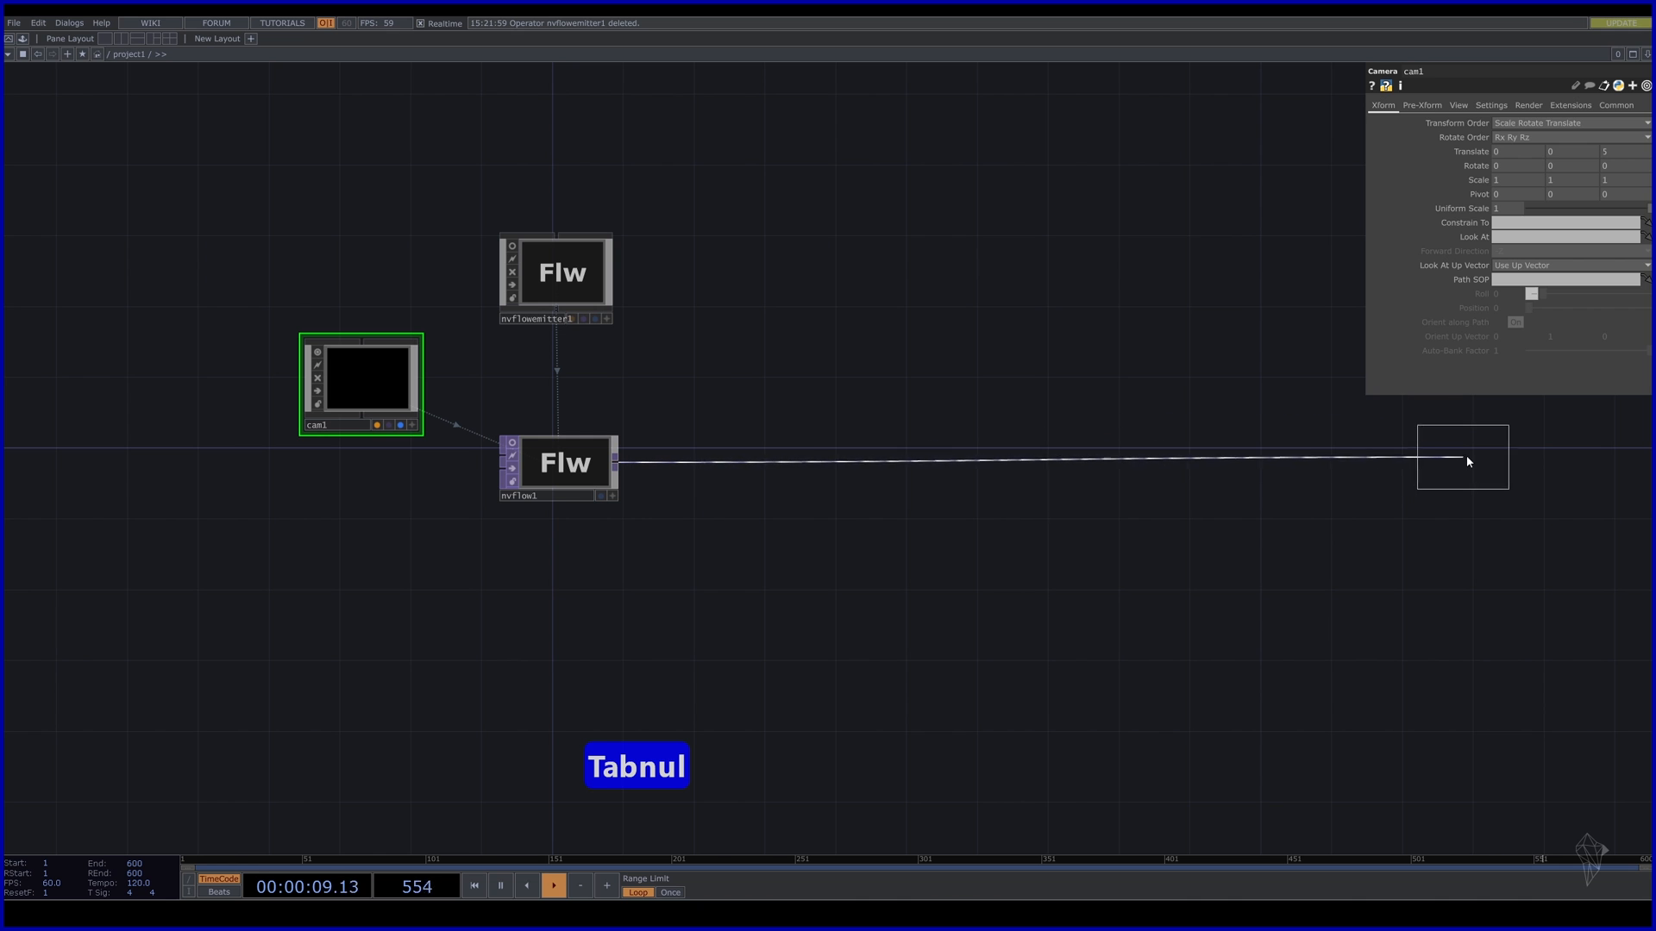
left_click(1473, 466)
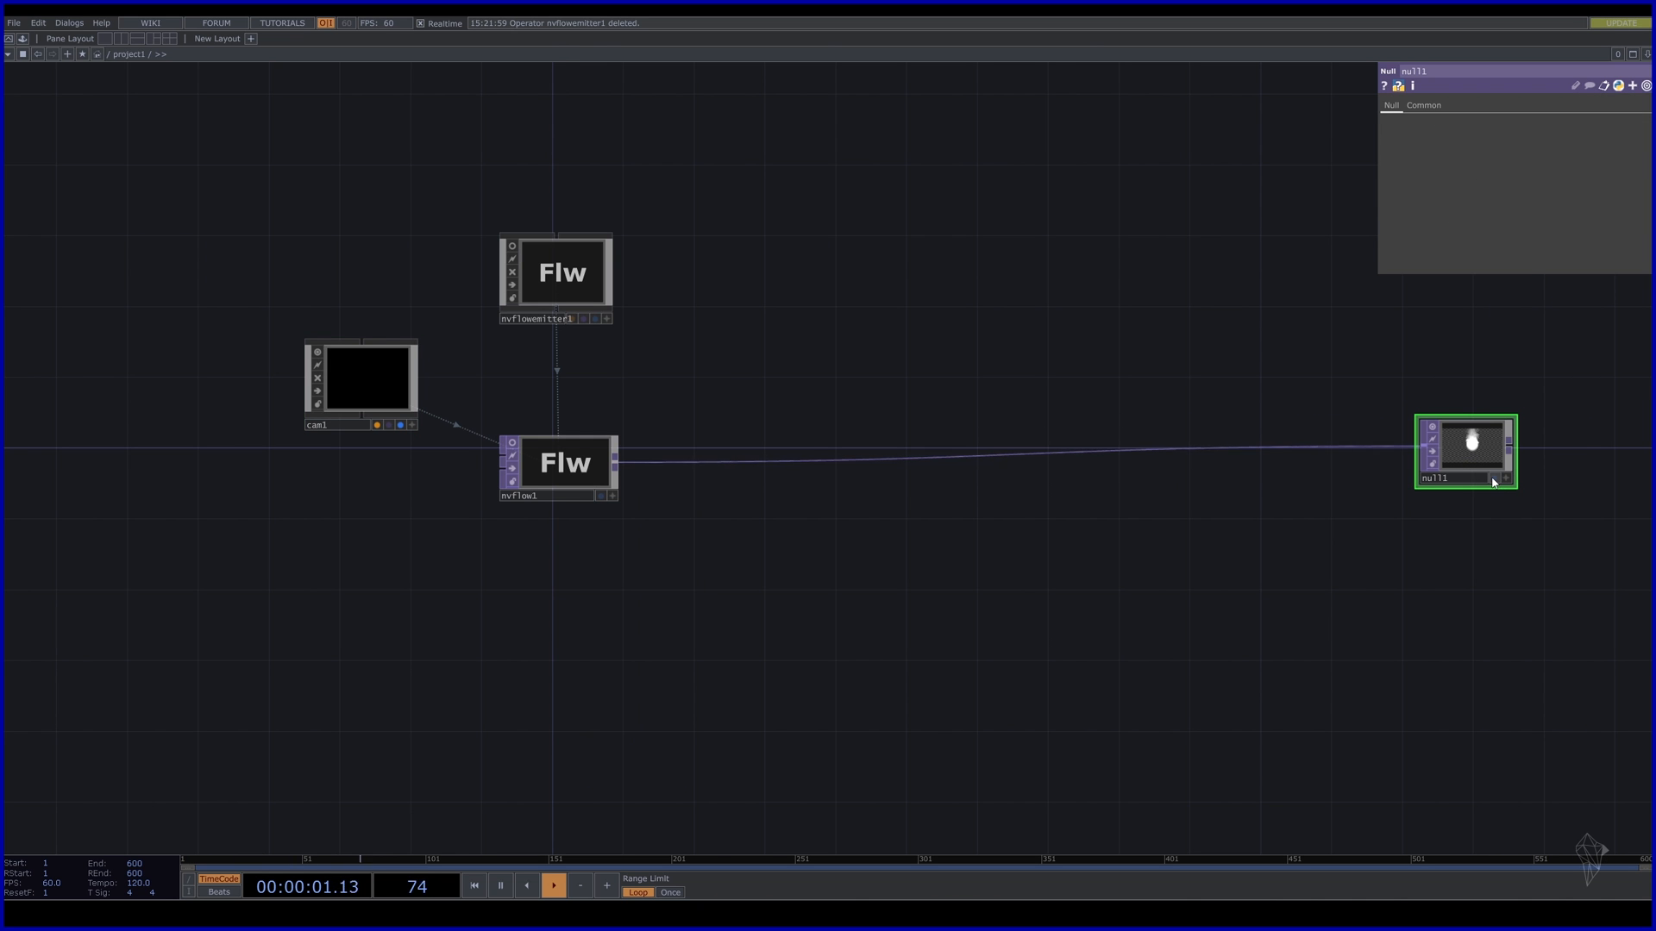
left_click(1493, 477)
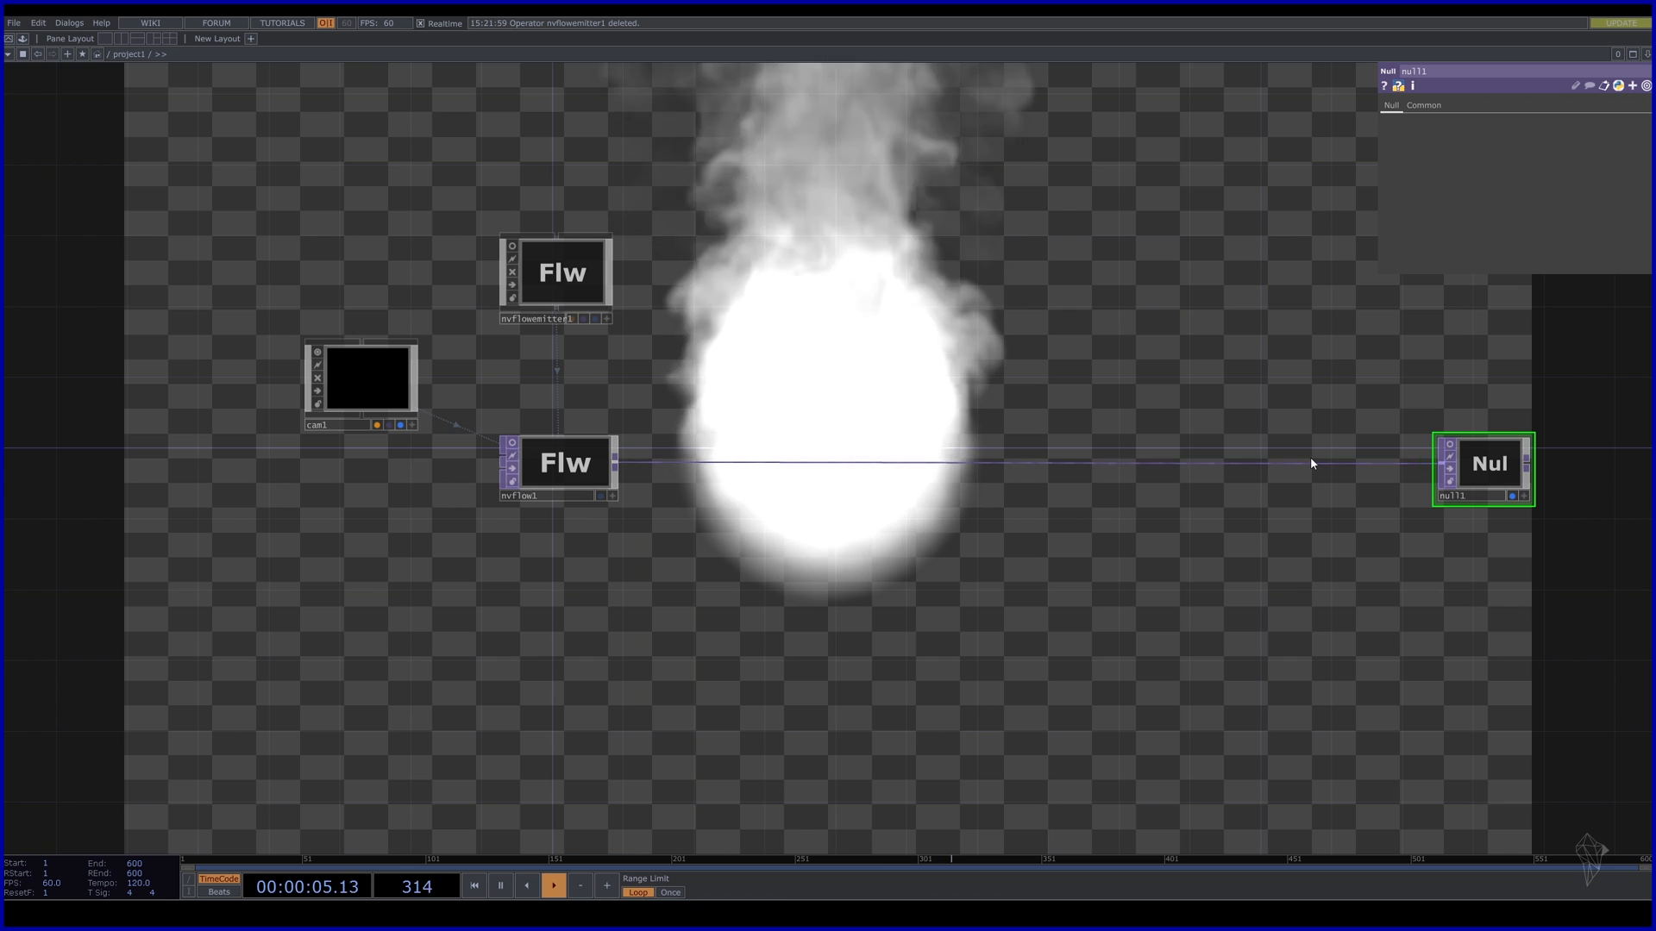
Insert transform1 between nvflow1 and null1 and turn on Comp Over Background Color.
left_click(1348, 451)
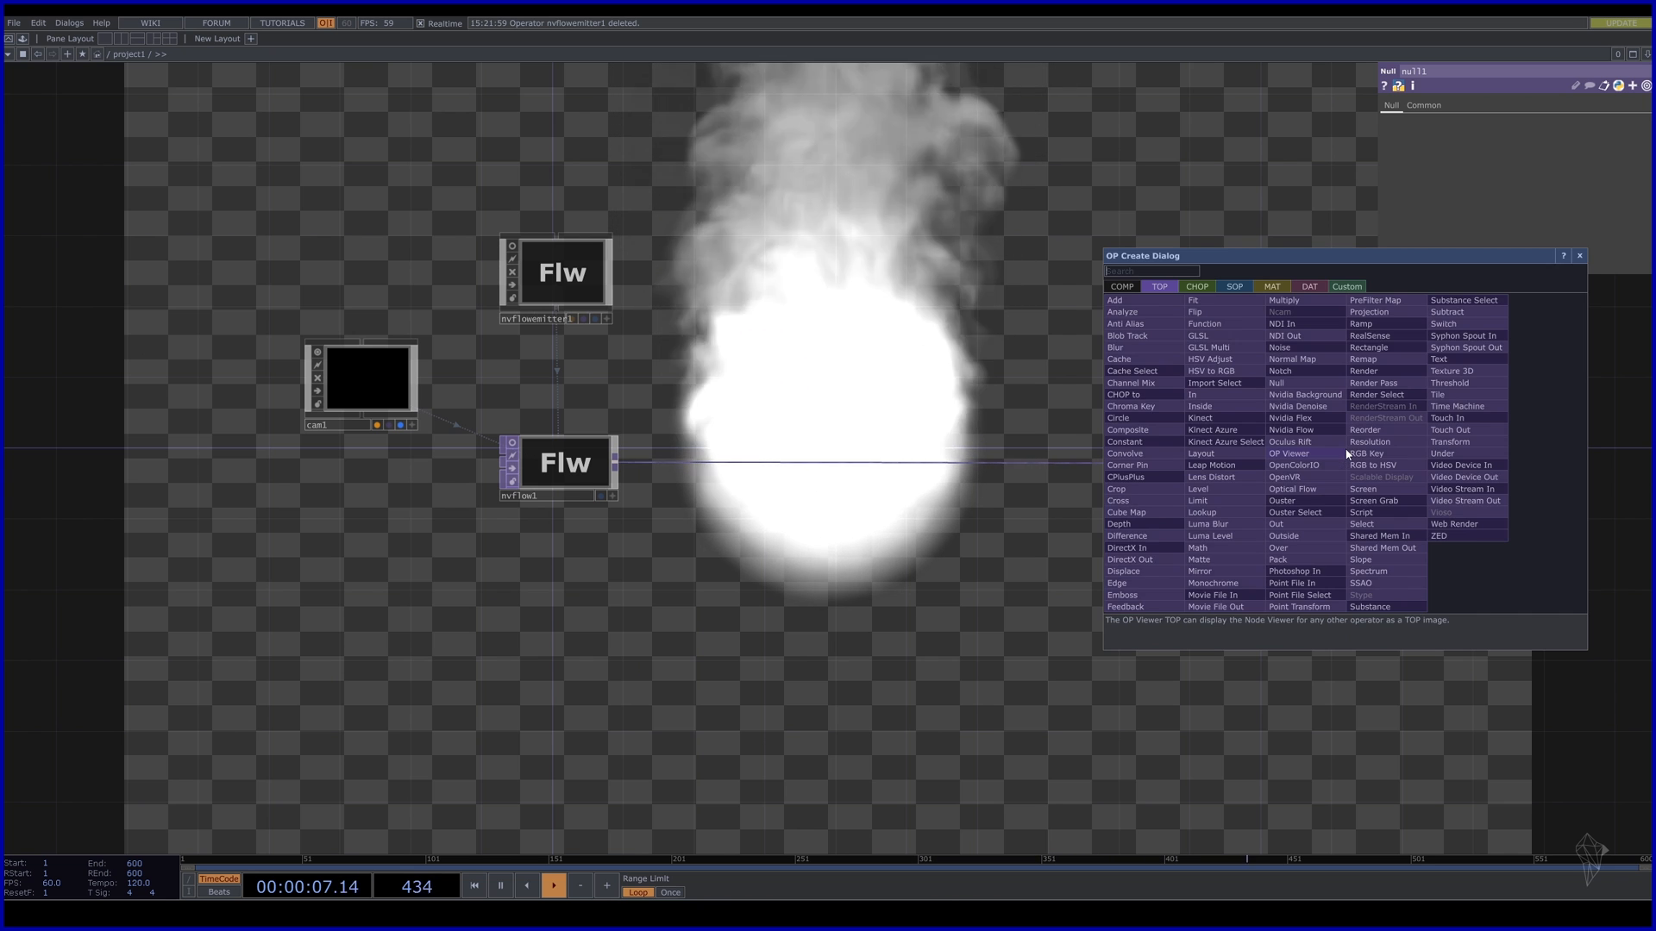
left_click(1451, 442)
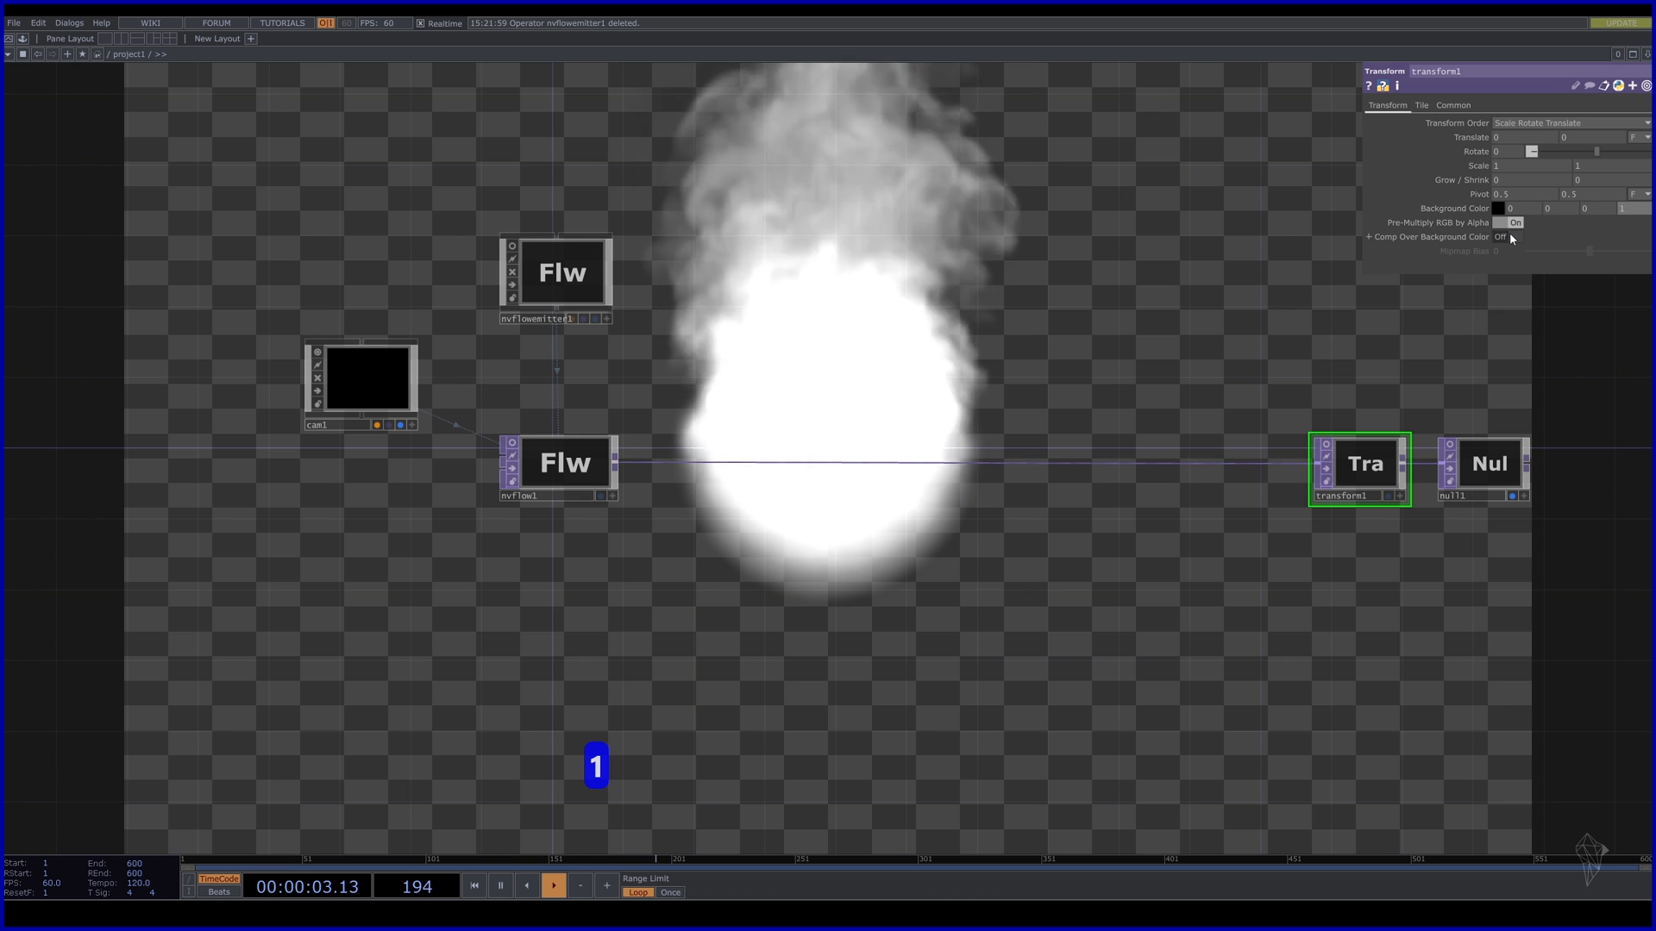
left_click(1509, 233)
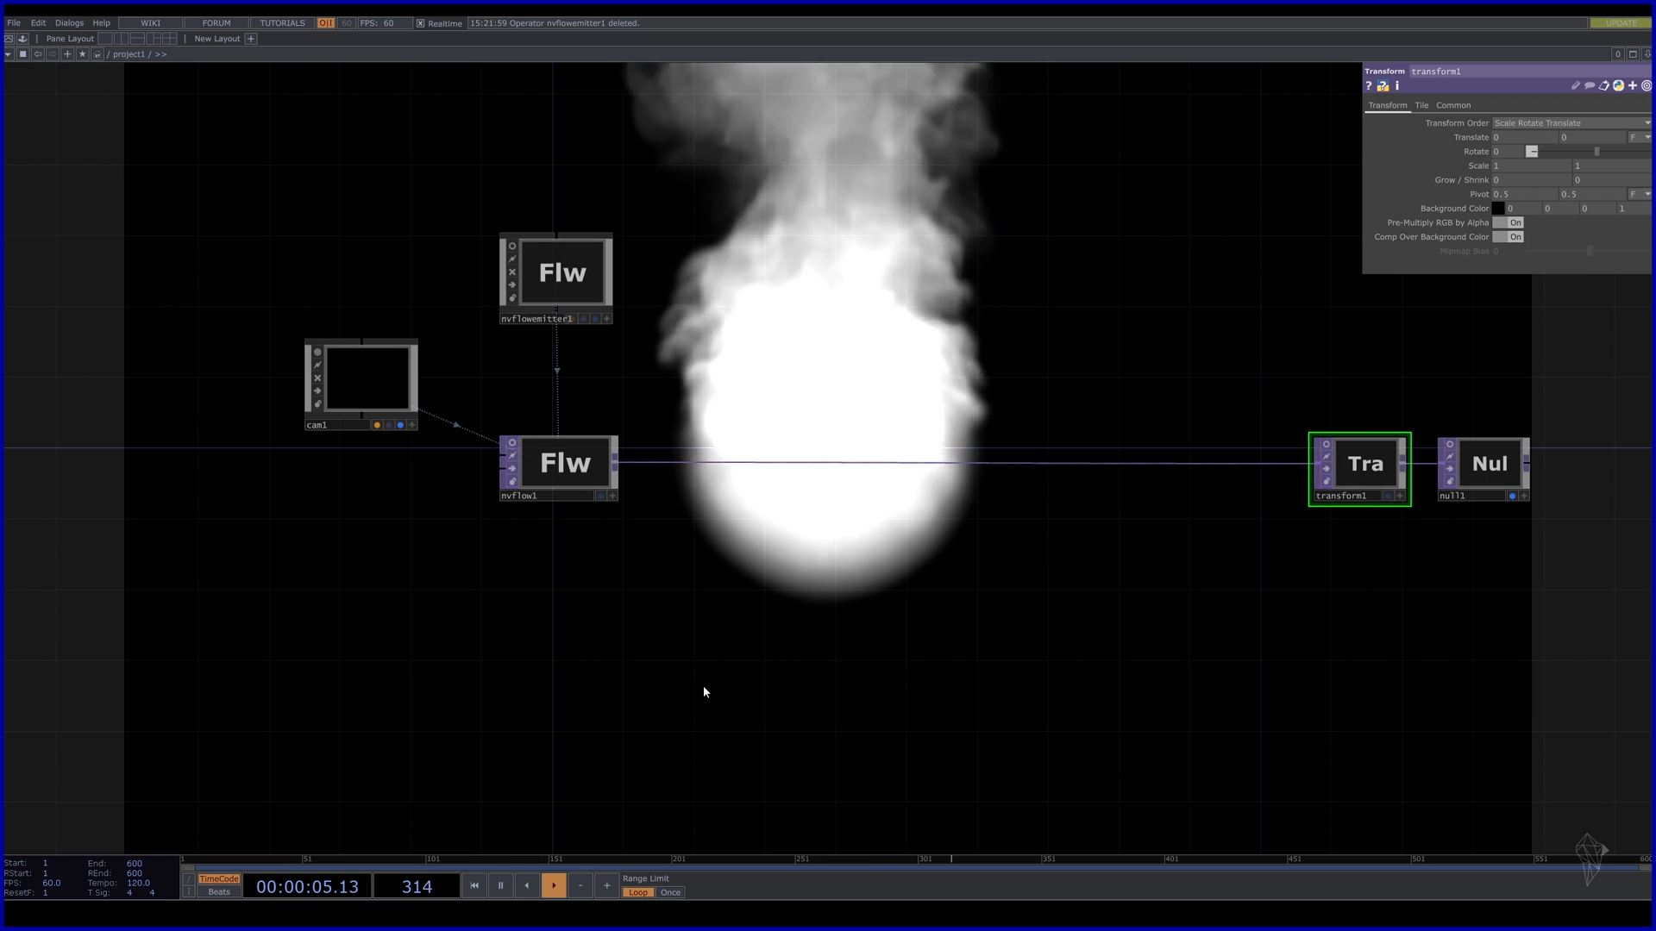
left_click_drag(704, 692, 792, 683)
left_click_drag(429, 352, 377, 335)
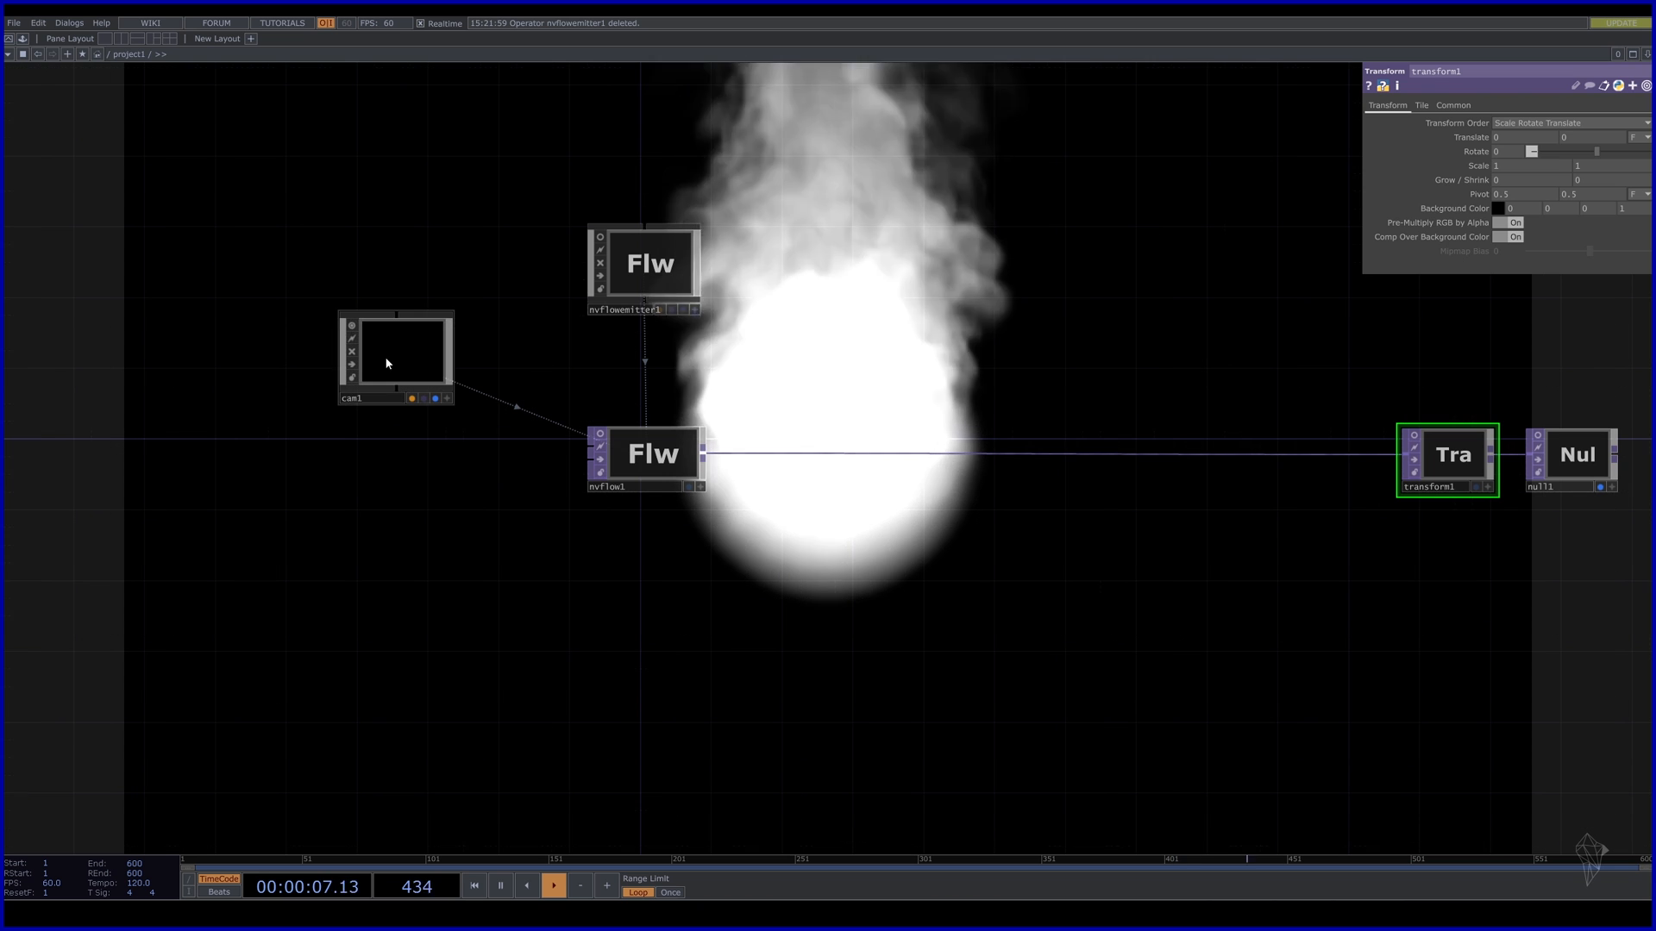
On nvflow1's Common page, choose the 1920 x 1080 preset and 32-bit float (RGBA) pixel format.
left_click(669, 460)
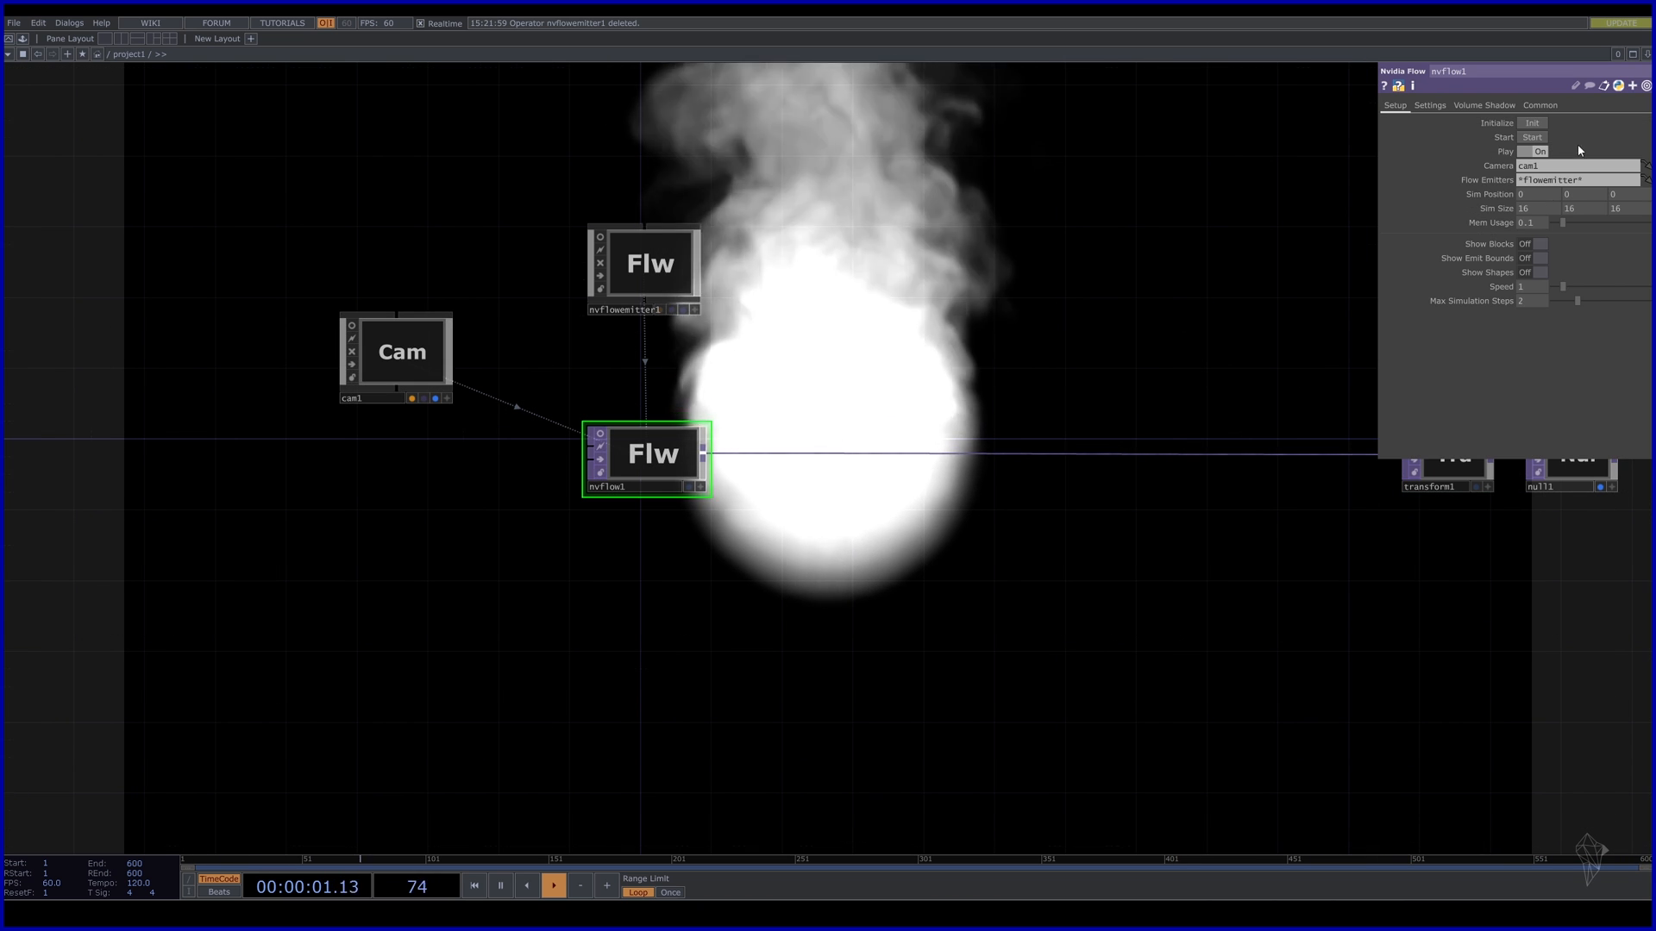
left_click(1540, 105)
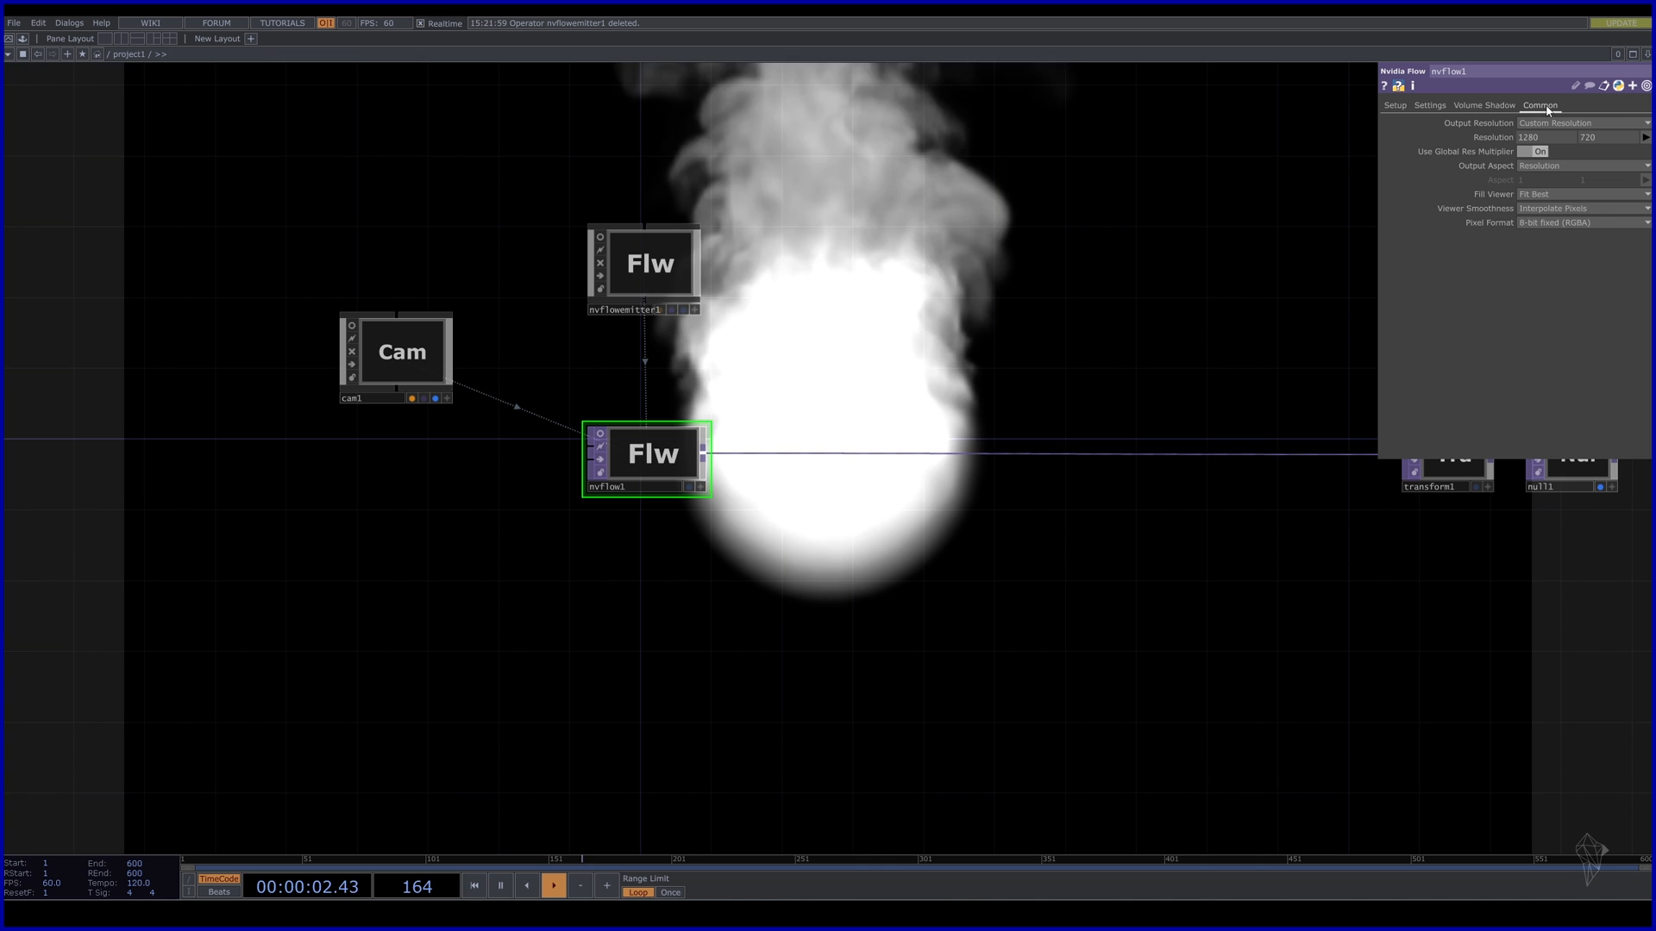
left_click(1641, 137)
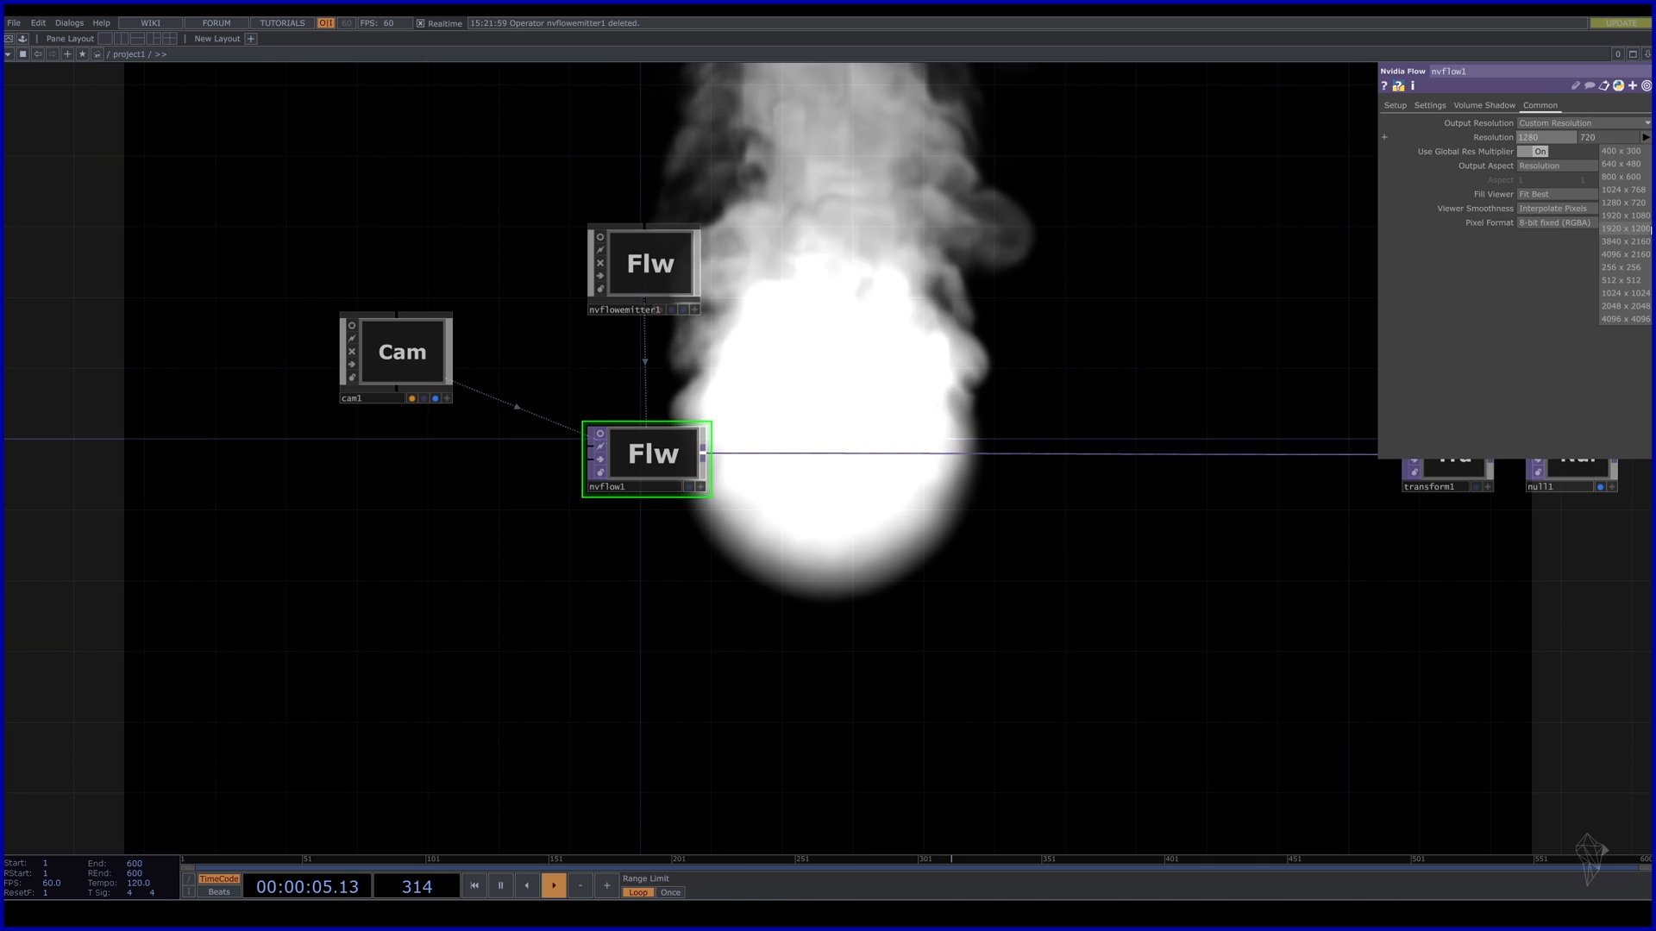
left_click(1623, 216)
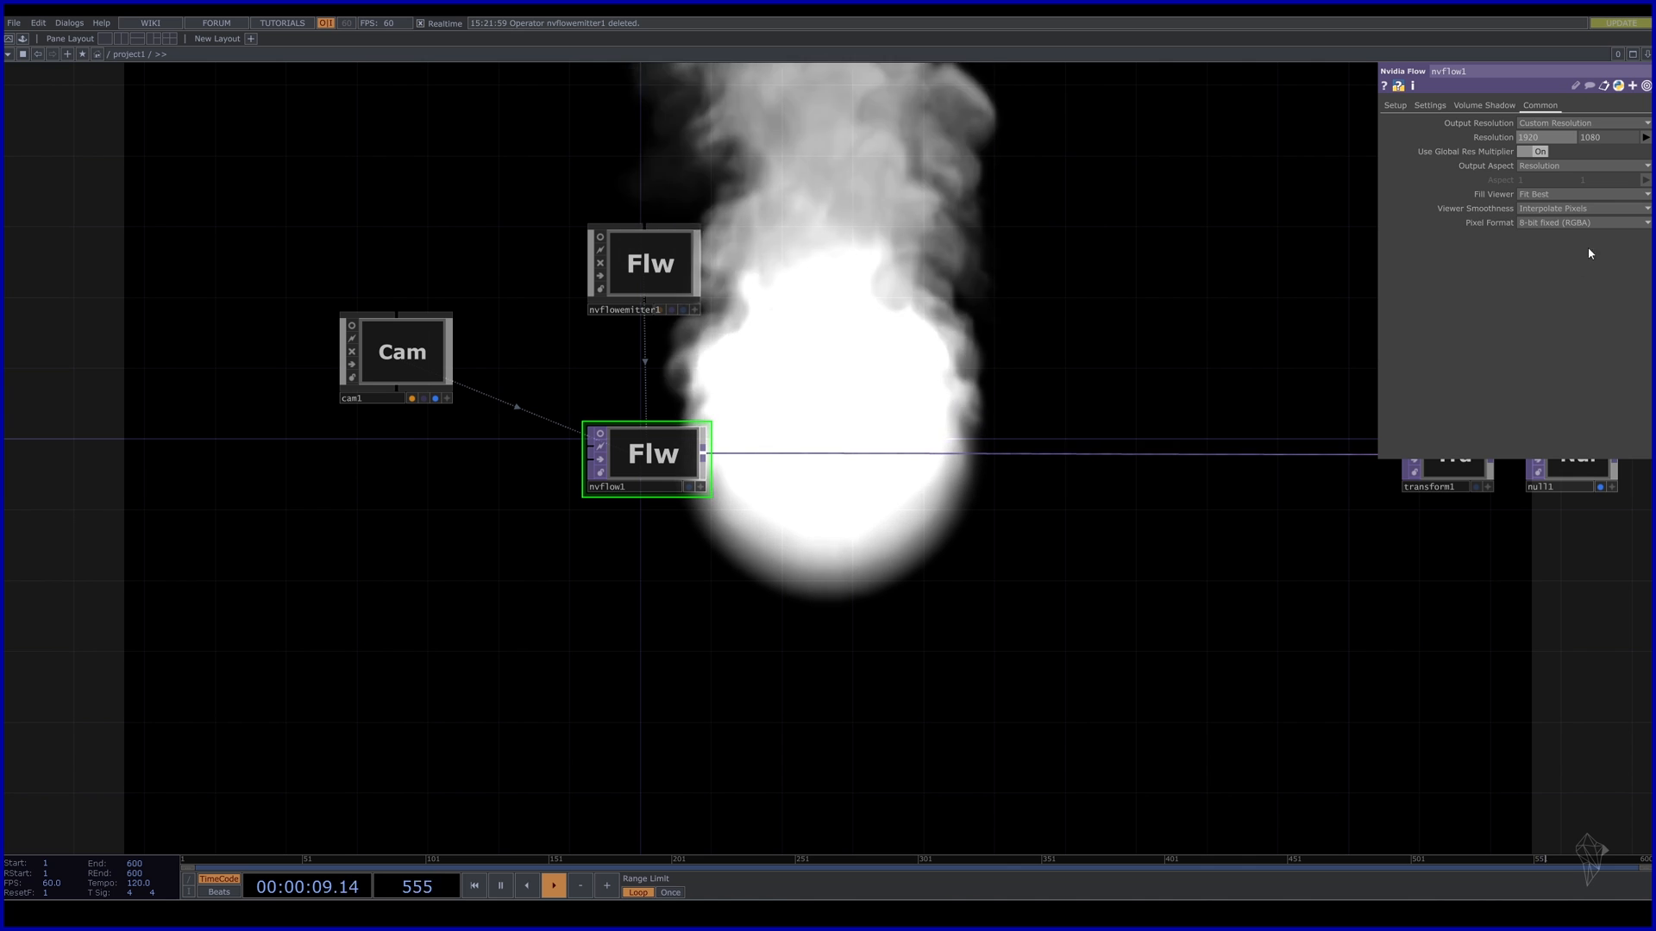
left_click(1582, 223)
left_click(1535, 284)
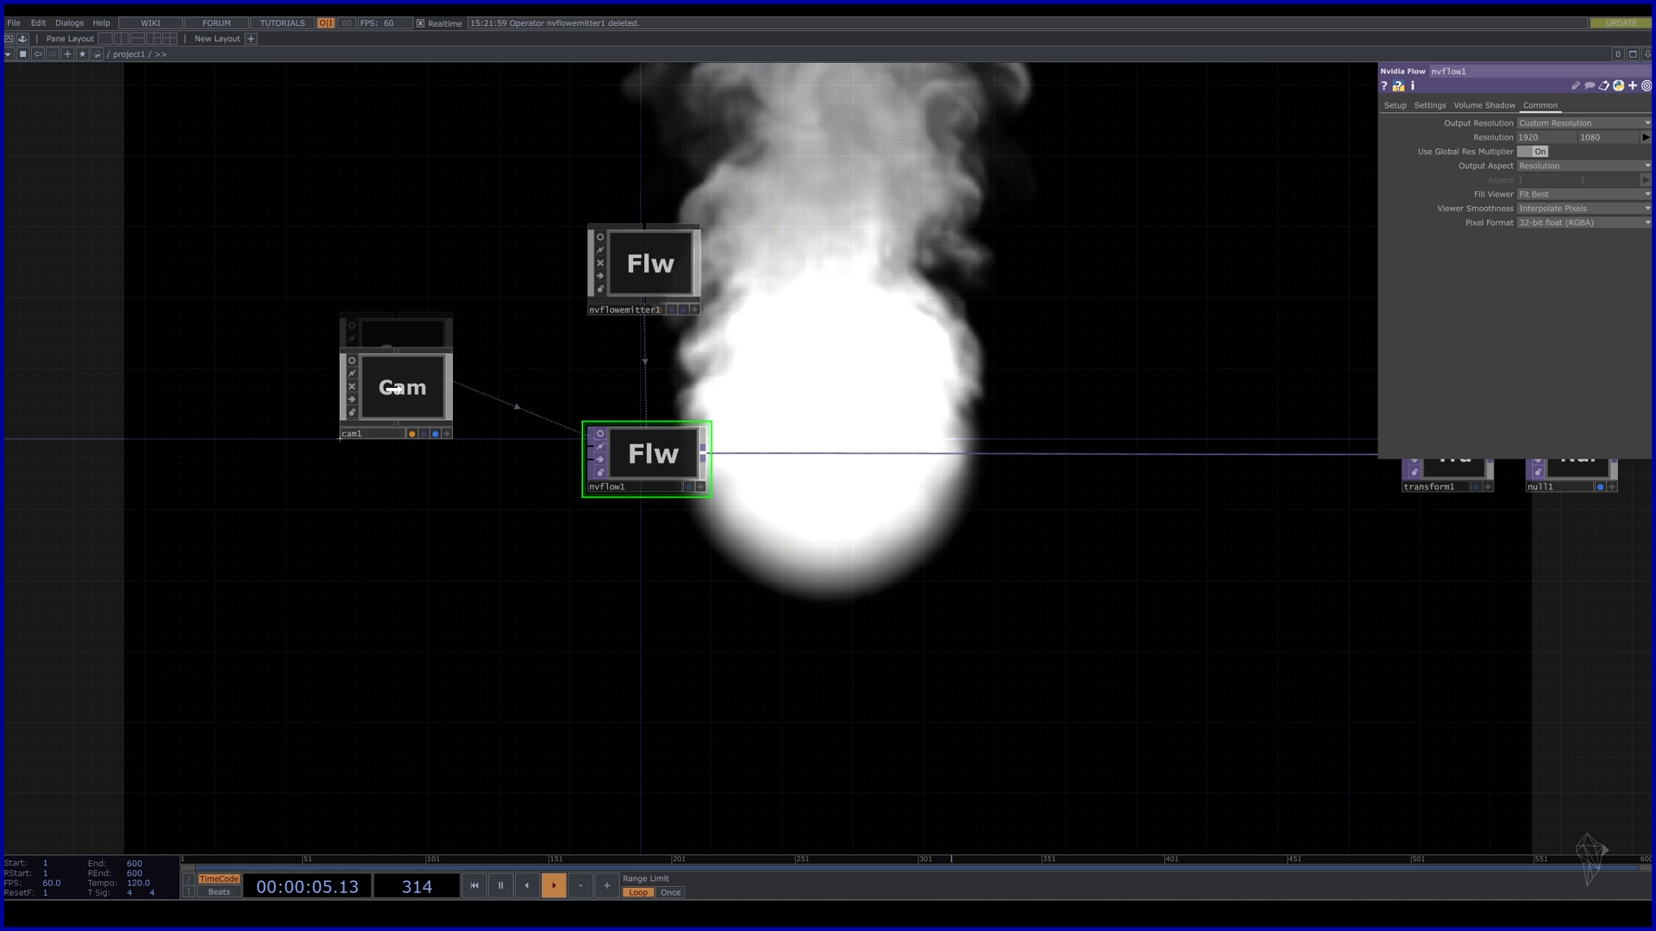
left_click_drag(771, 547, 751, 605)
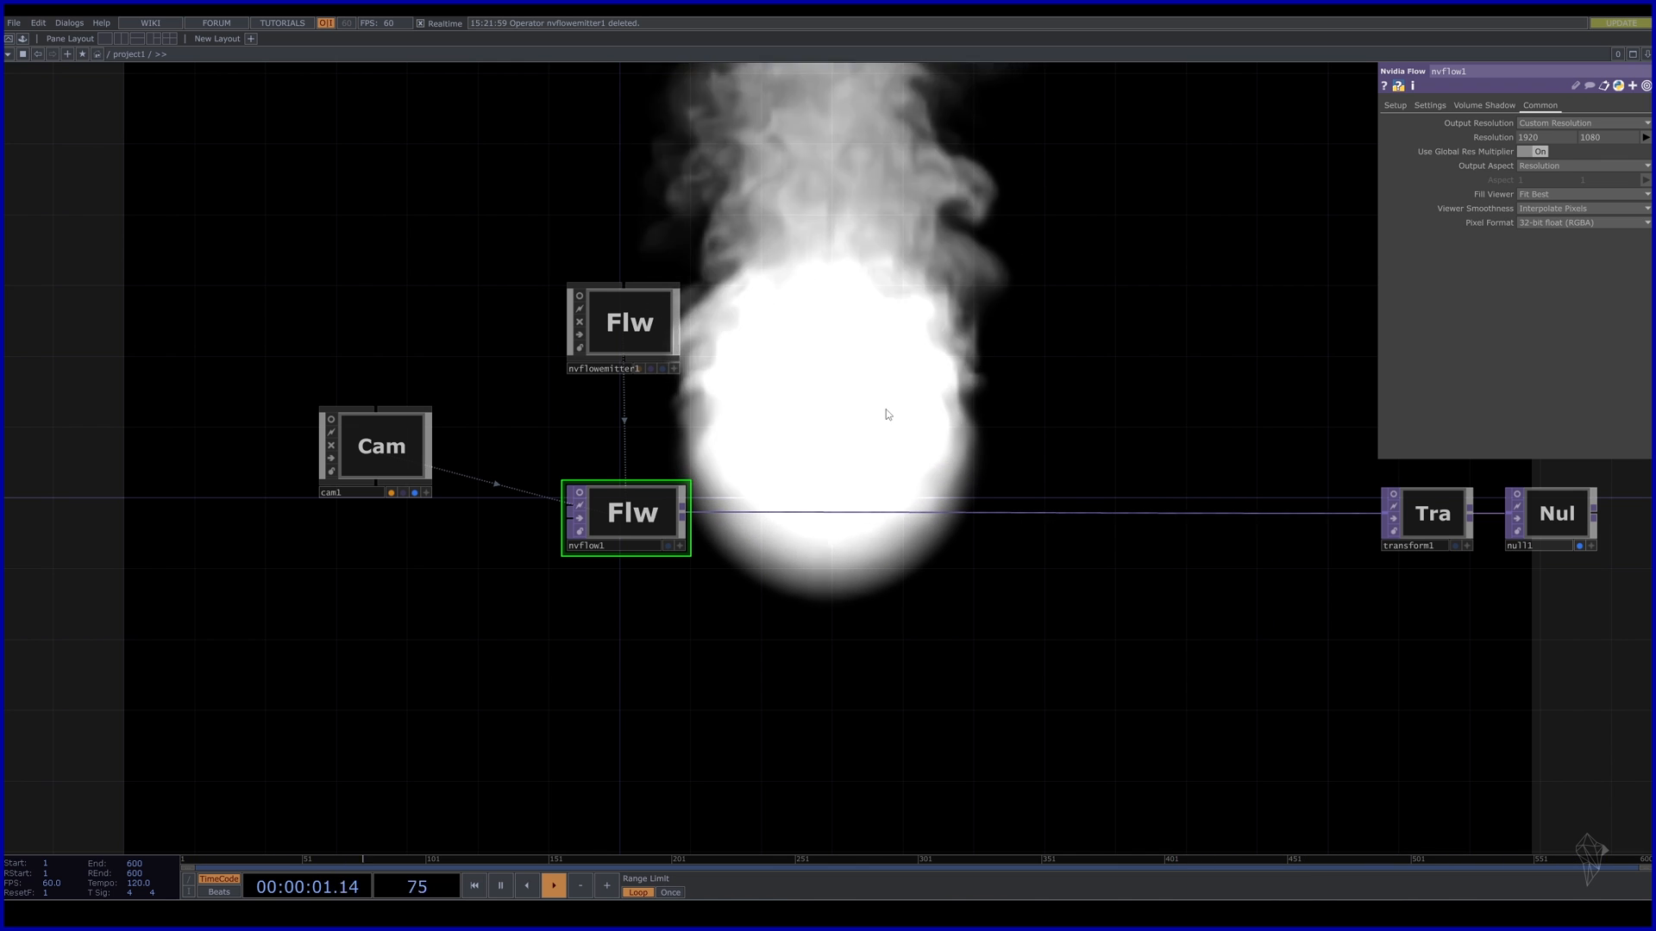
Create circle1 above the flow nodes and shrink its radius from 0.4 to 0.2.
key("Tab")
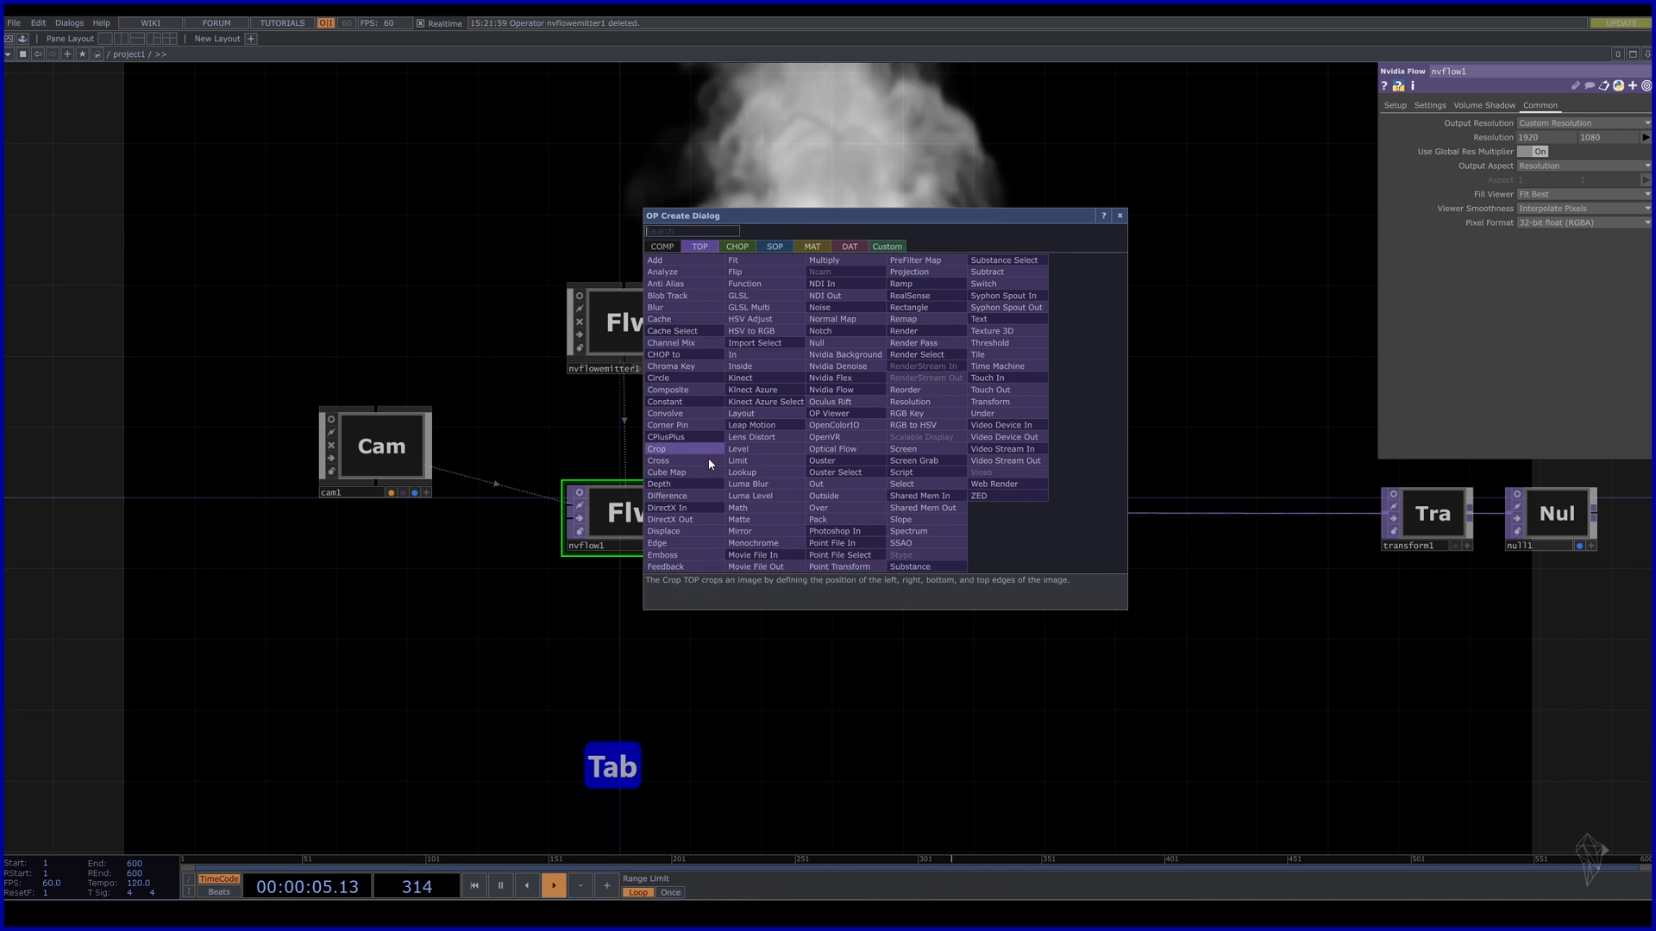
left_click(700, 380)
left_click(879, 355)
left_click_drag(886, 349, 873, 284)
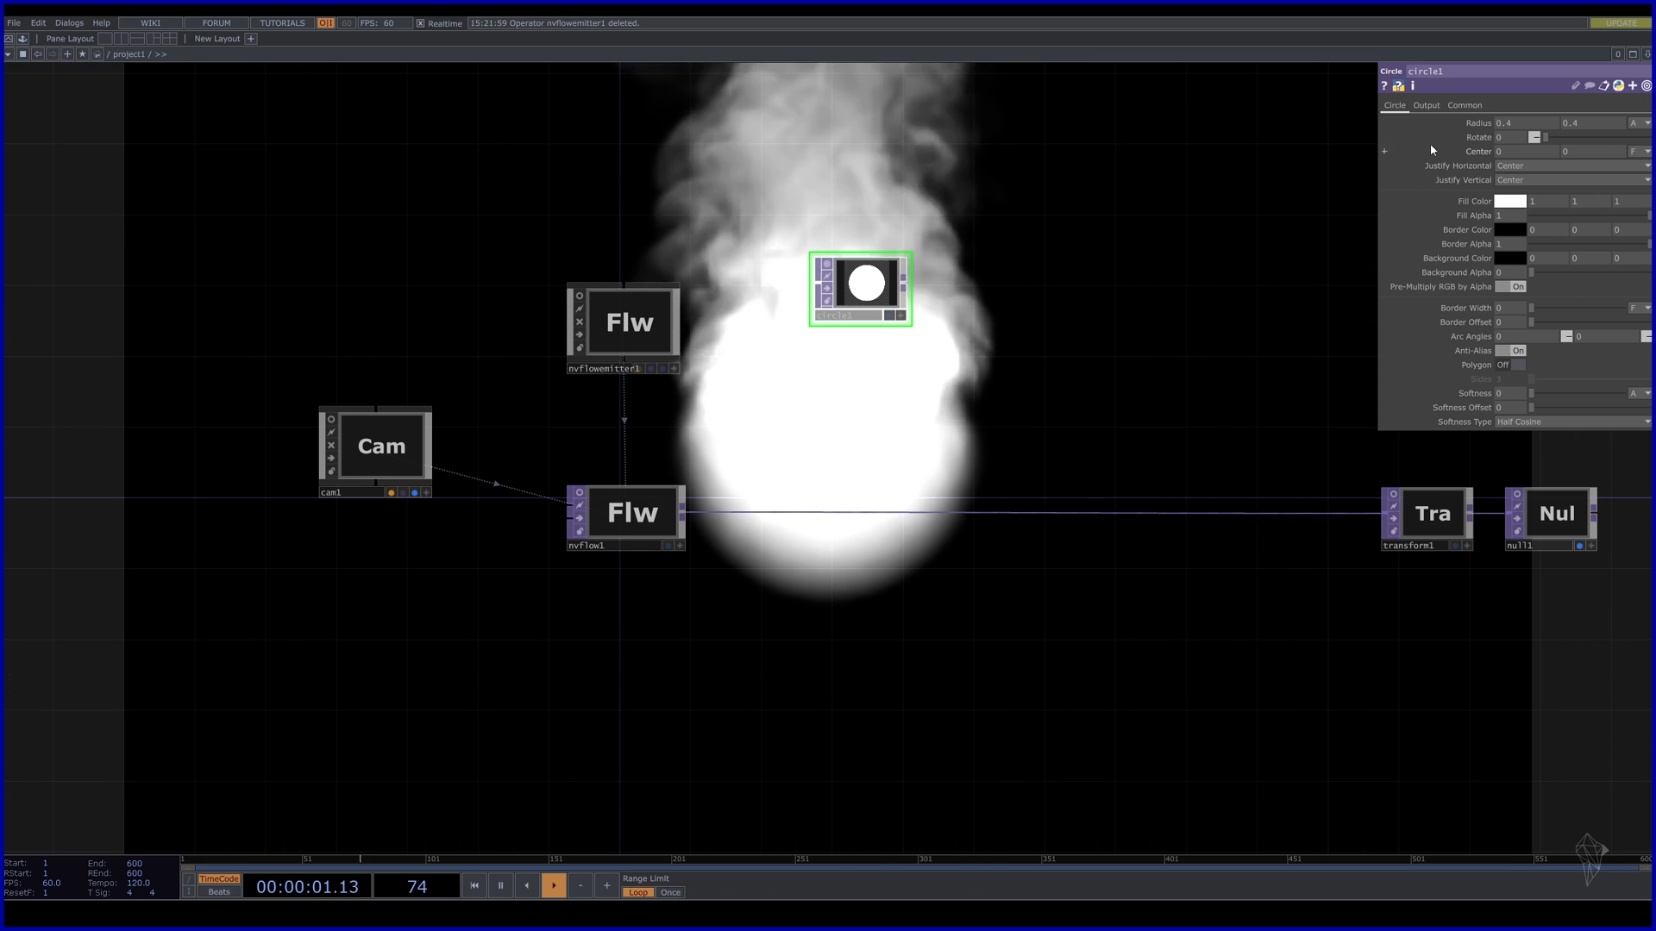
left_click_drag(1485, 127, 1478, 98)
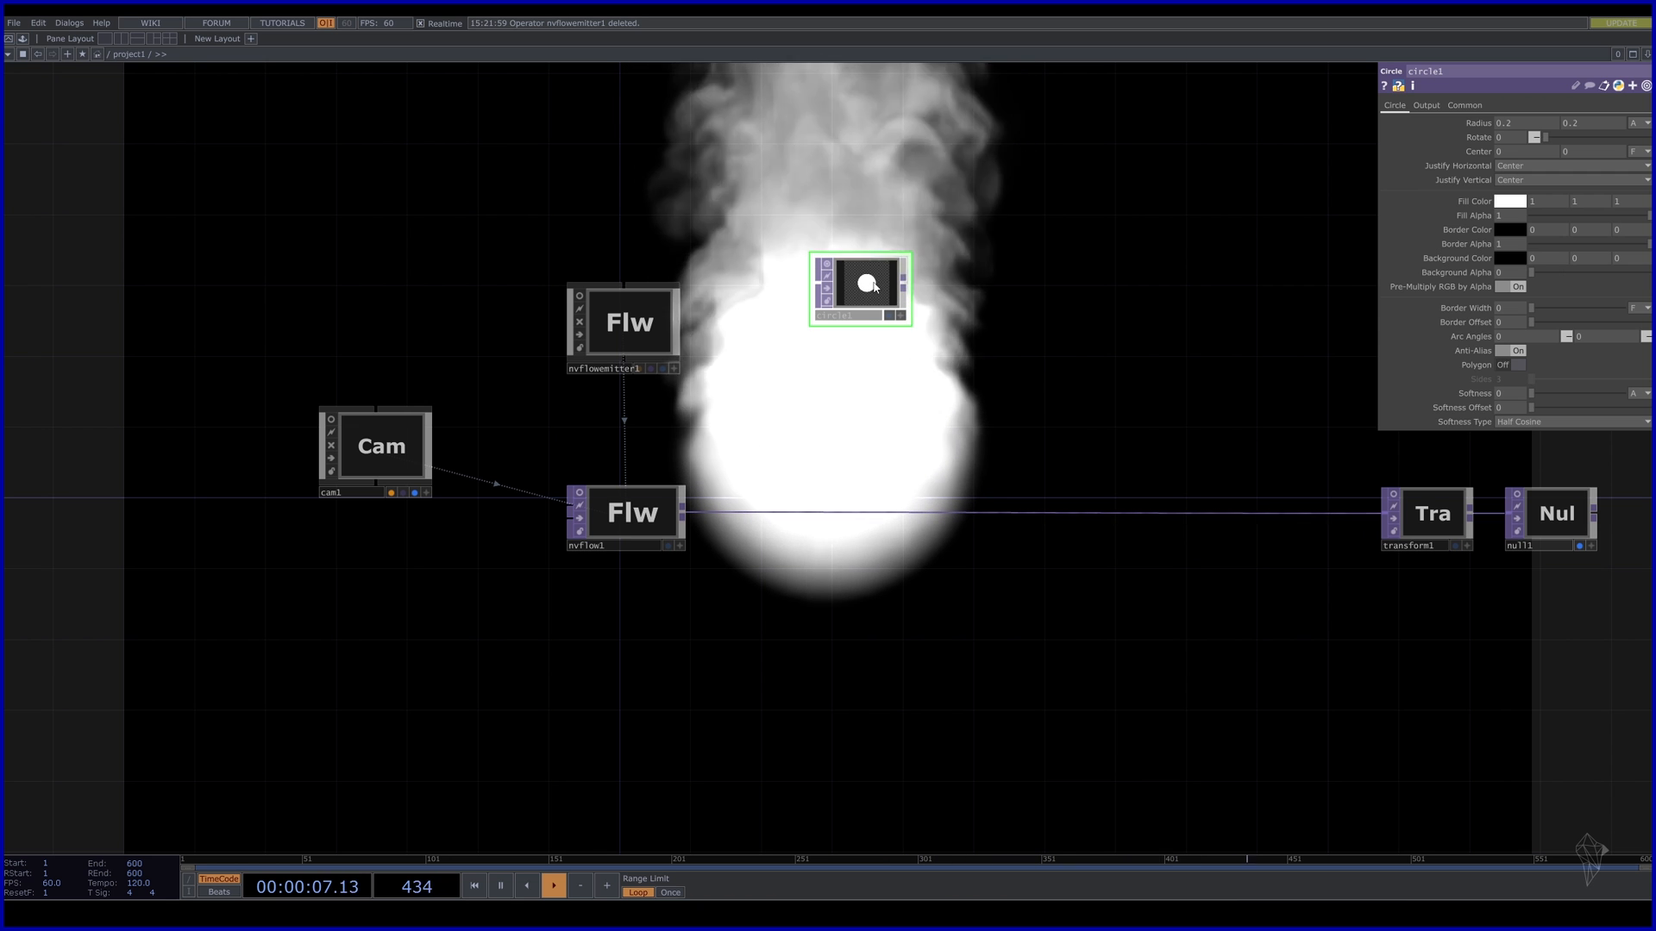
Check circle1's output resolution against nvflow1's 1920 x 1080 and nudge circle1 up.
left_click(1478, 105)
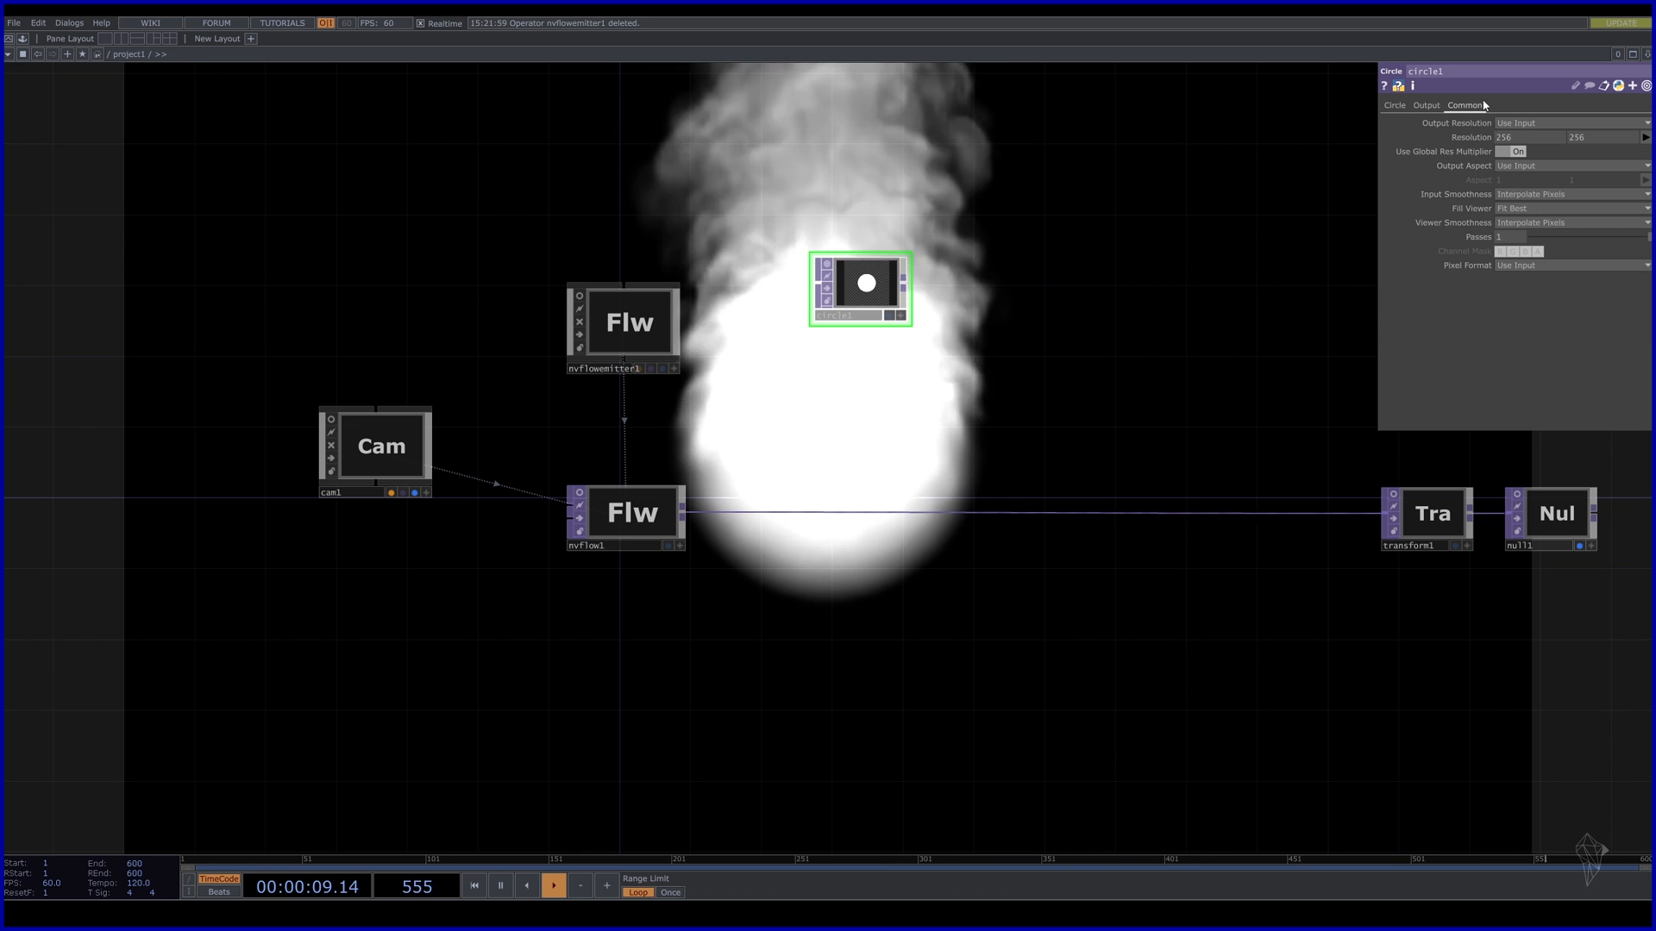
left_click(669, 517)
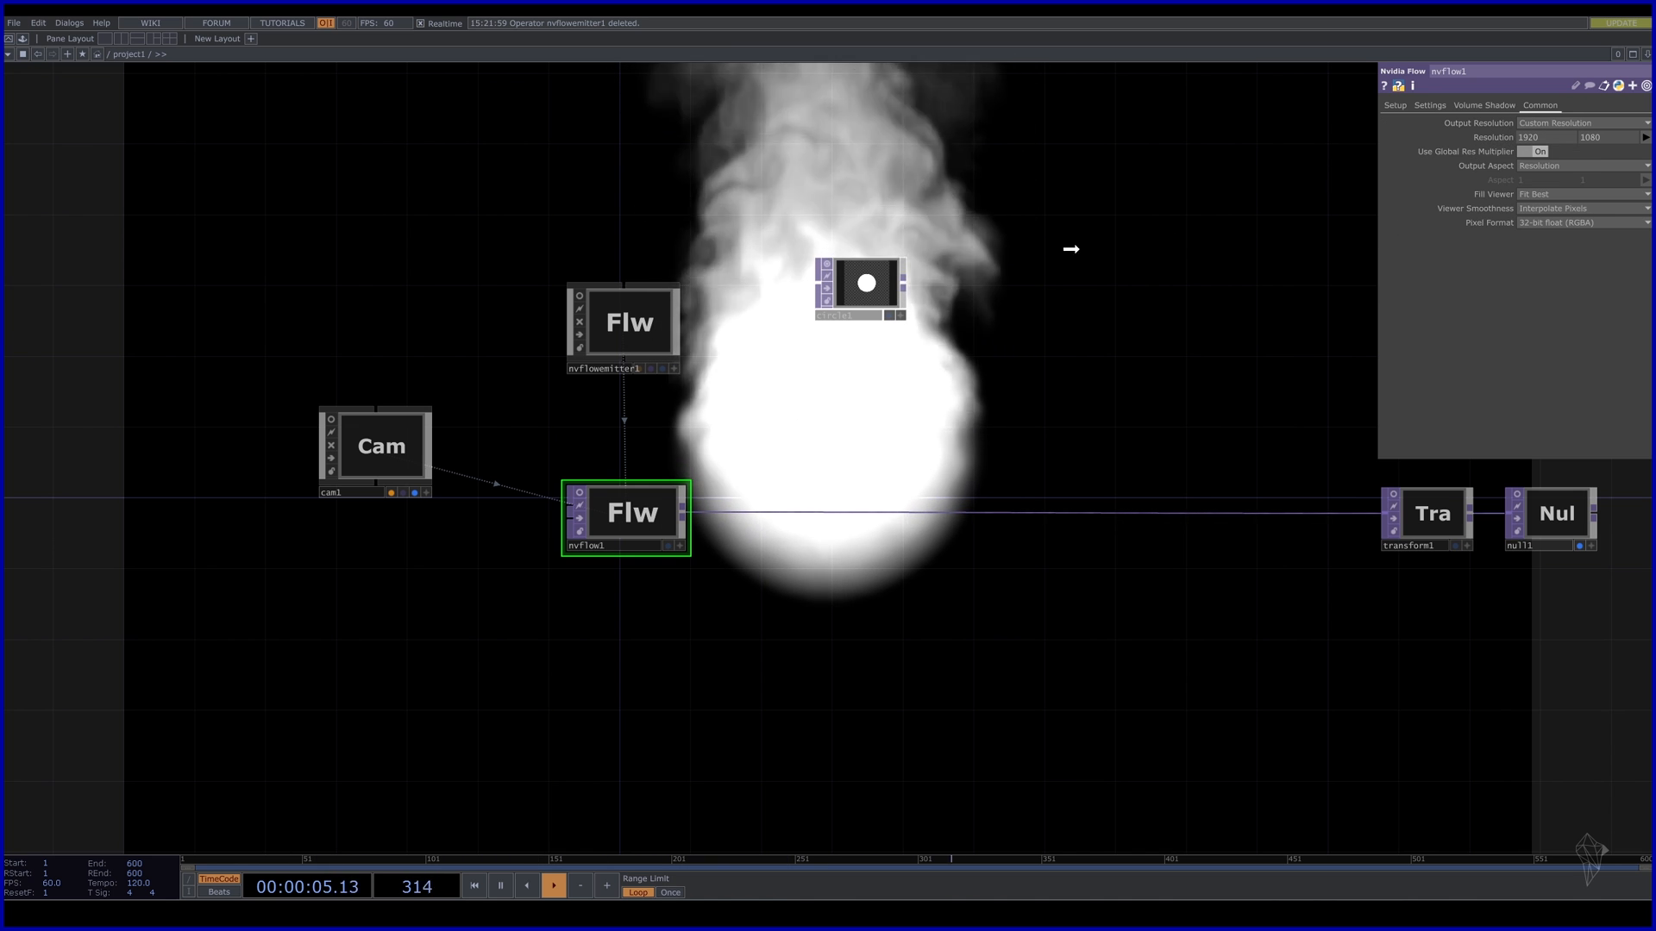
left_click(862, 285)
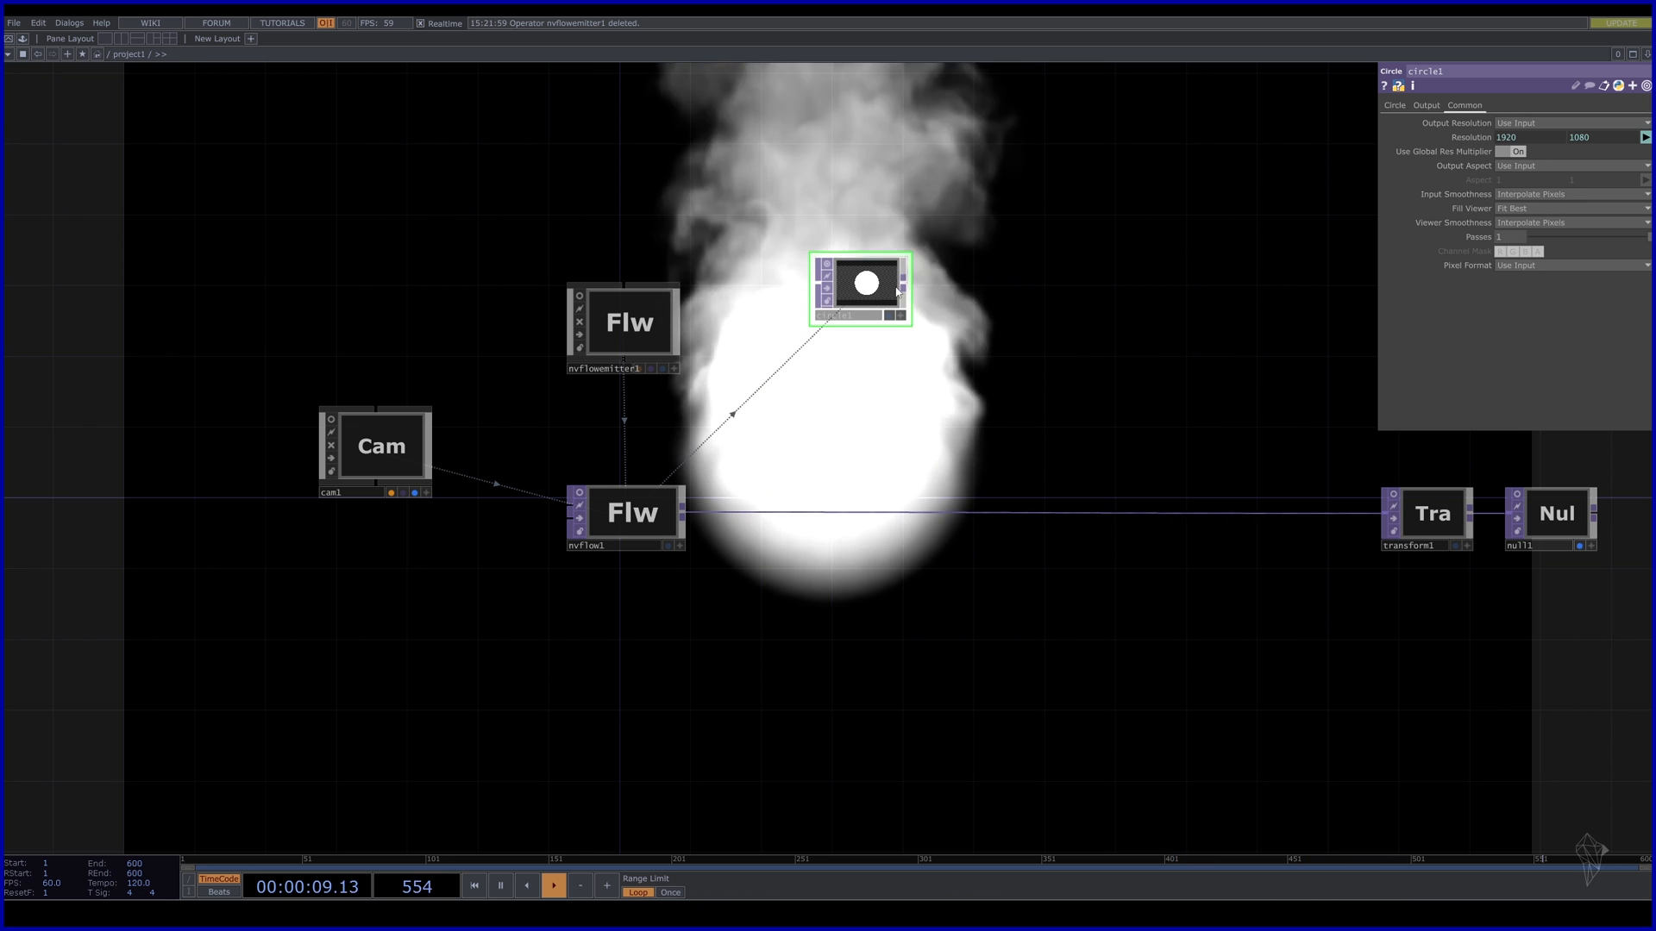
left_click_drag(860, 302, 860, 285)
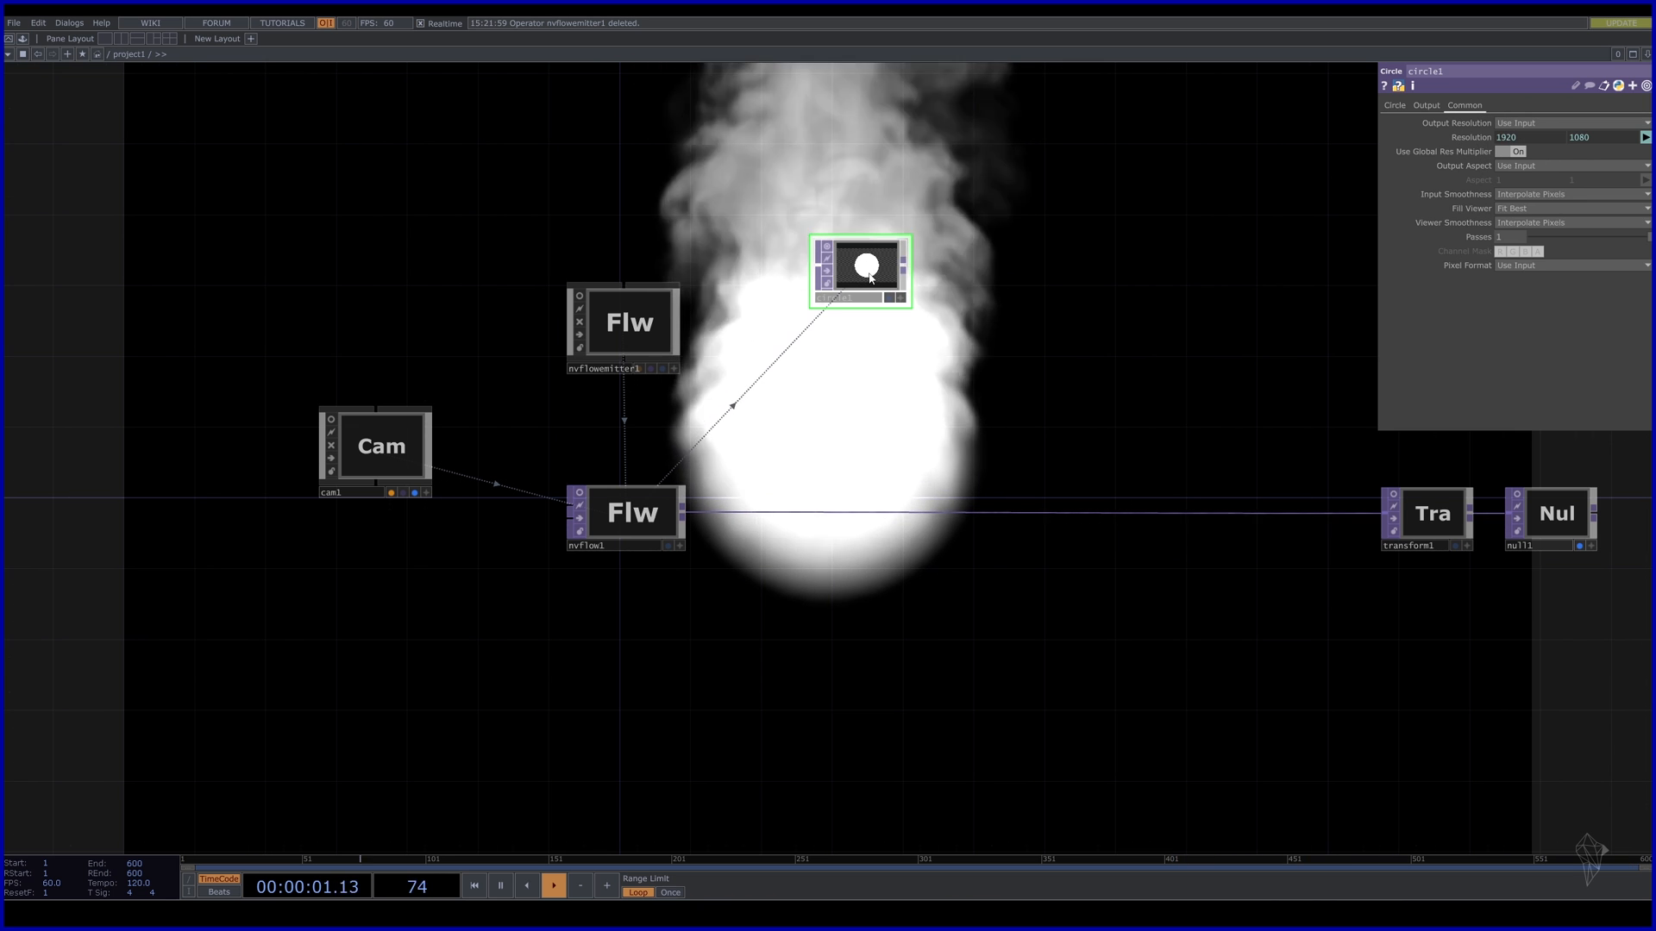
Duplicate circle1 as circle2 and reduce its radius to 0.15.
key("ctrl+c")
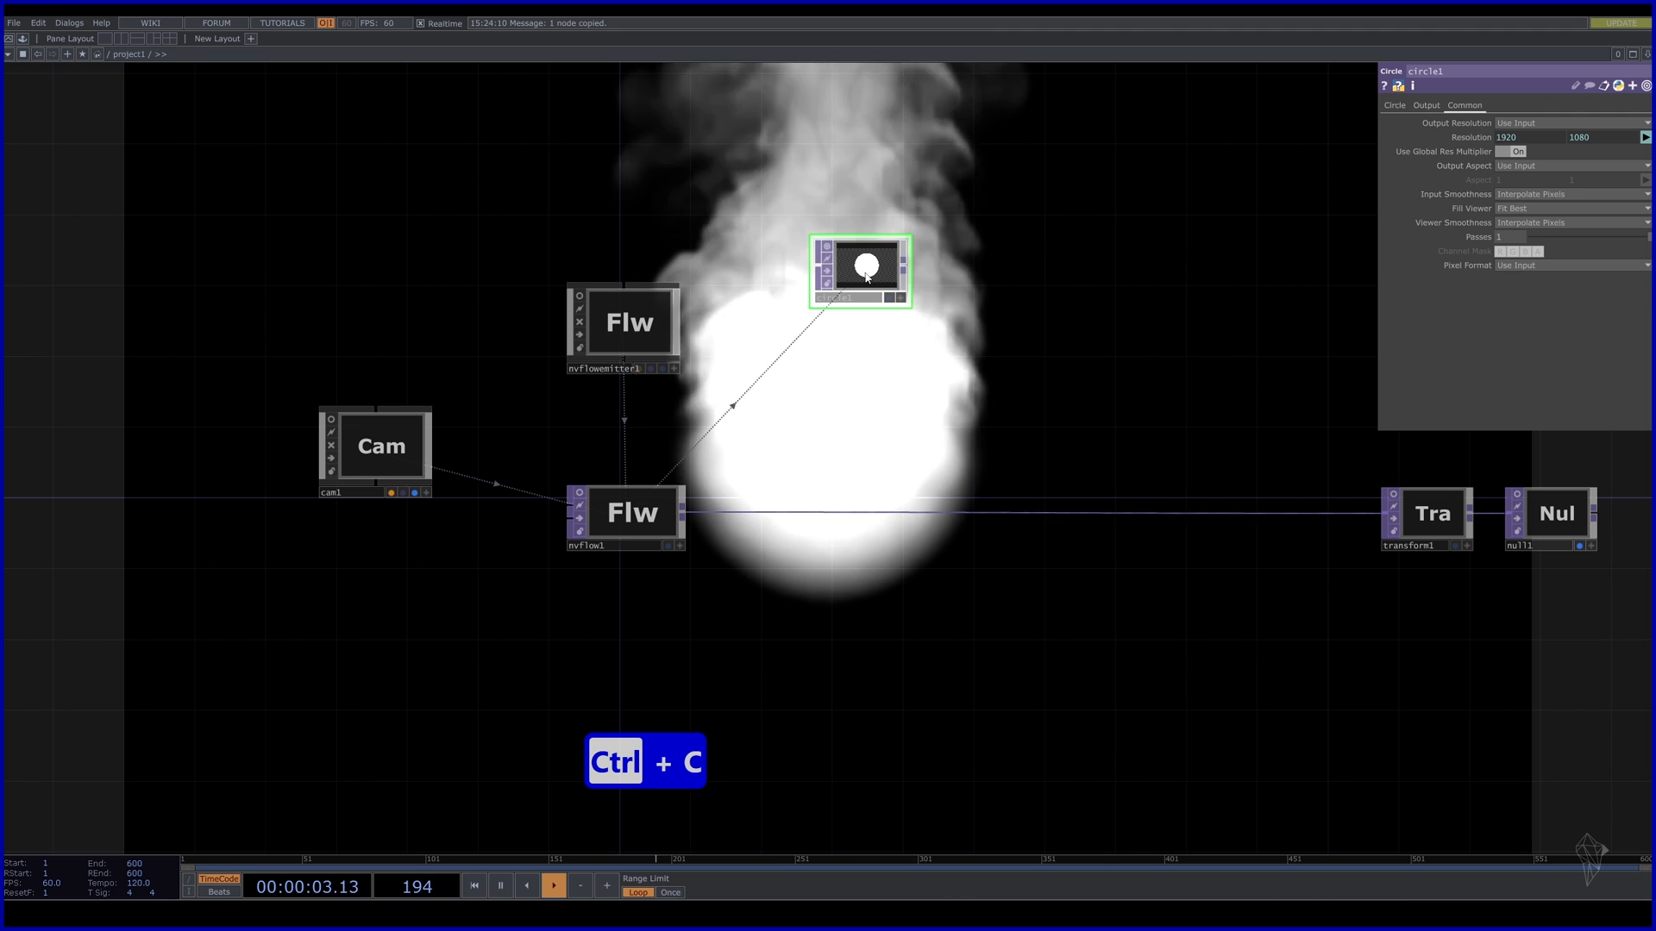
key("ctrl+v")
left_click(1394, 105)
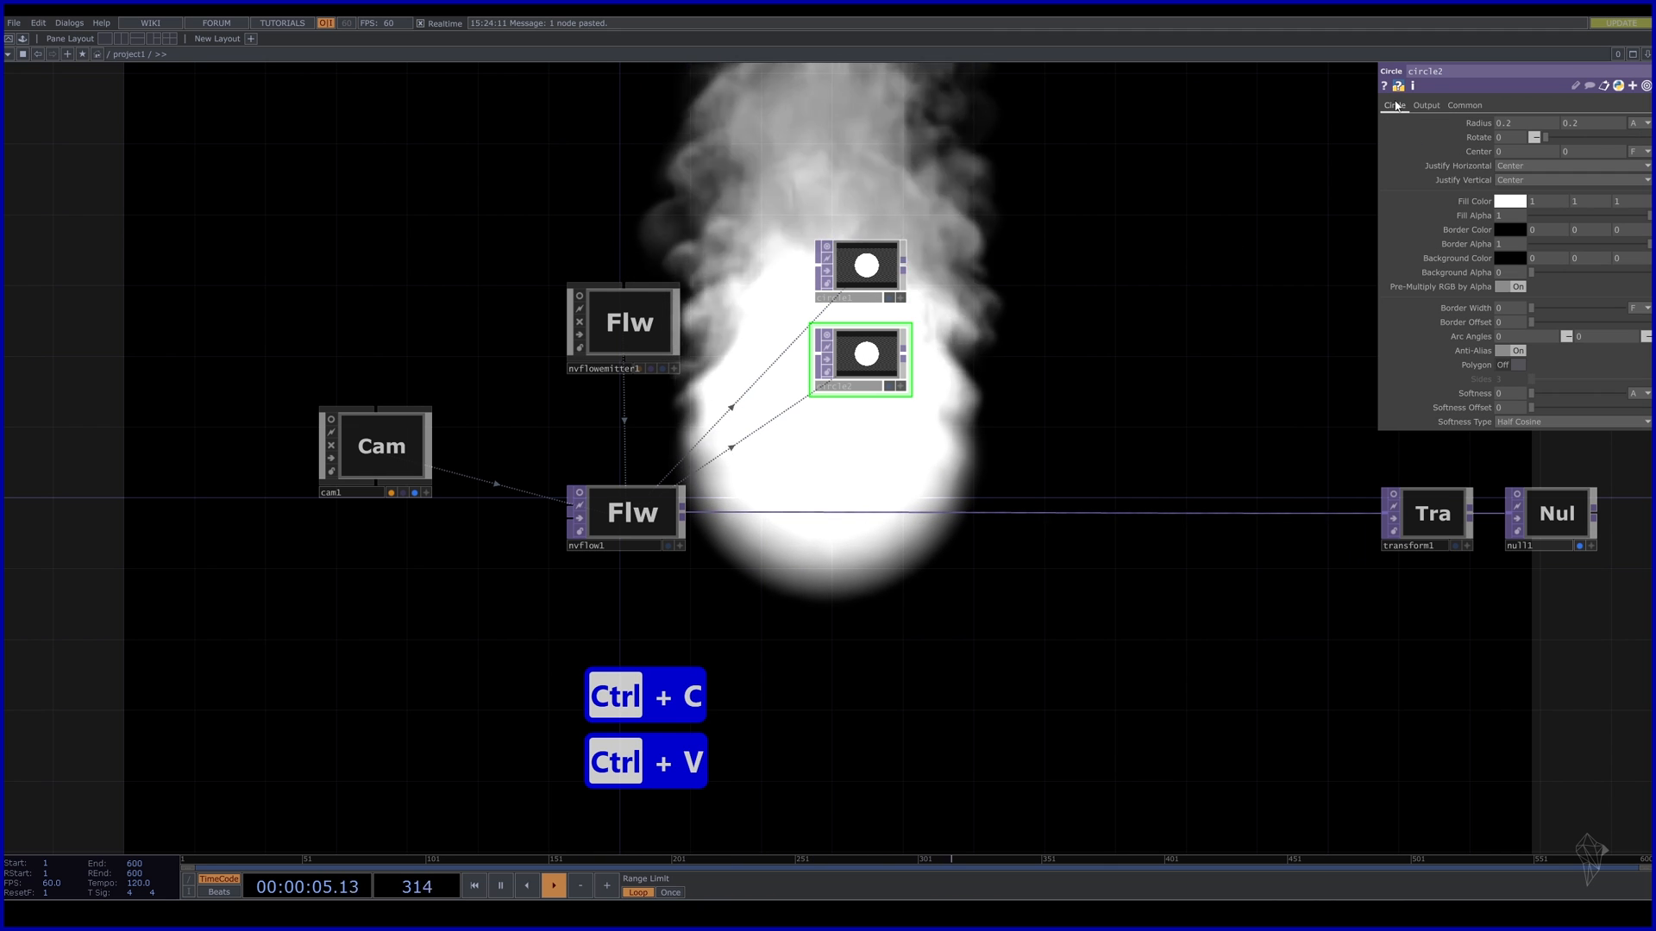
mouse_move(1482, 124)
middle_mouse_down()
mouse_move(1466, 112)
mouse_move(1503, 137)
middle_mouse_up()
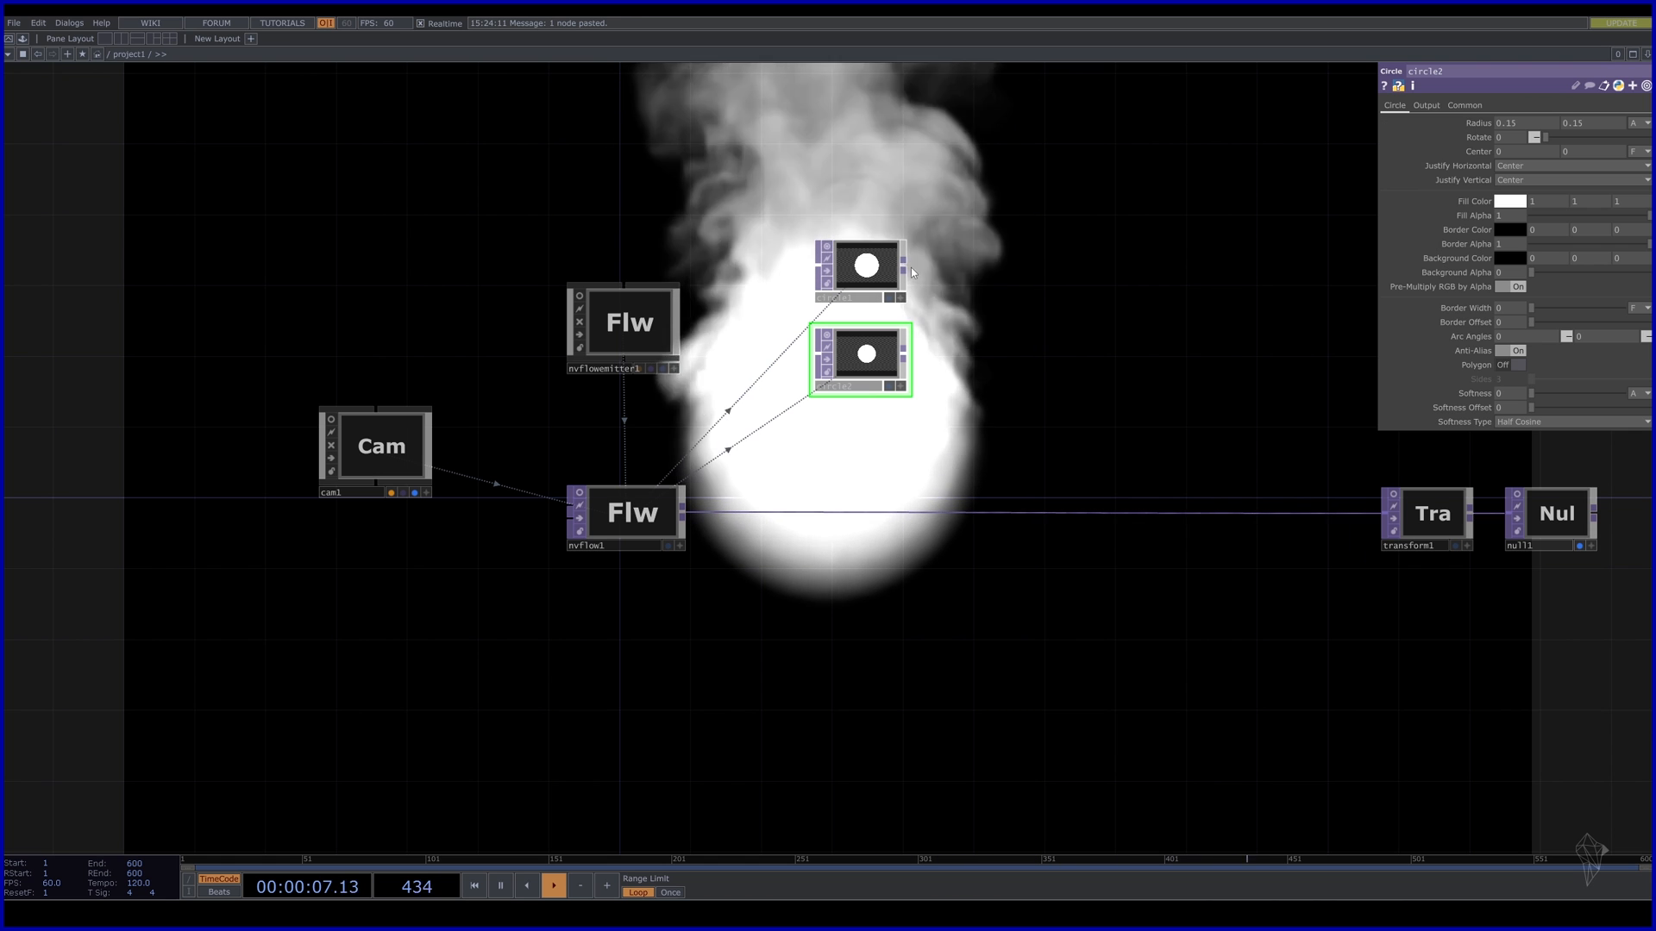
Feed circle1 and circle2 into a new comp1 Composite TOP ending in null2.
left_click_drag(903, 268, 1050, 282)
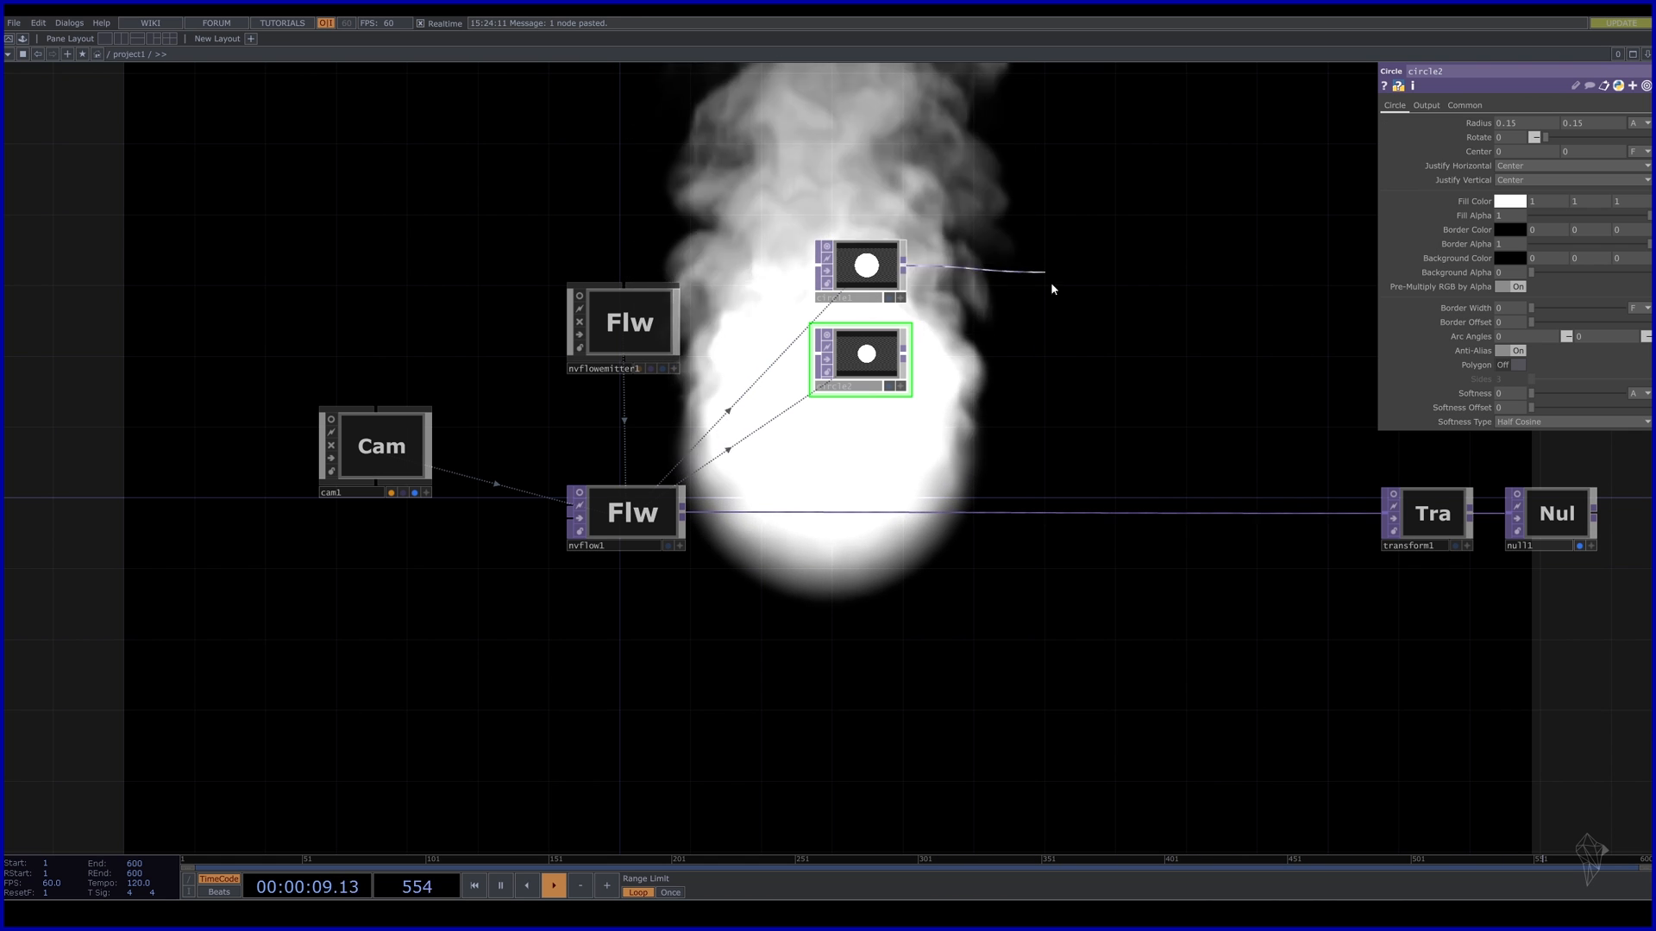
key("Tab")
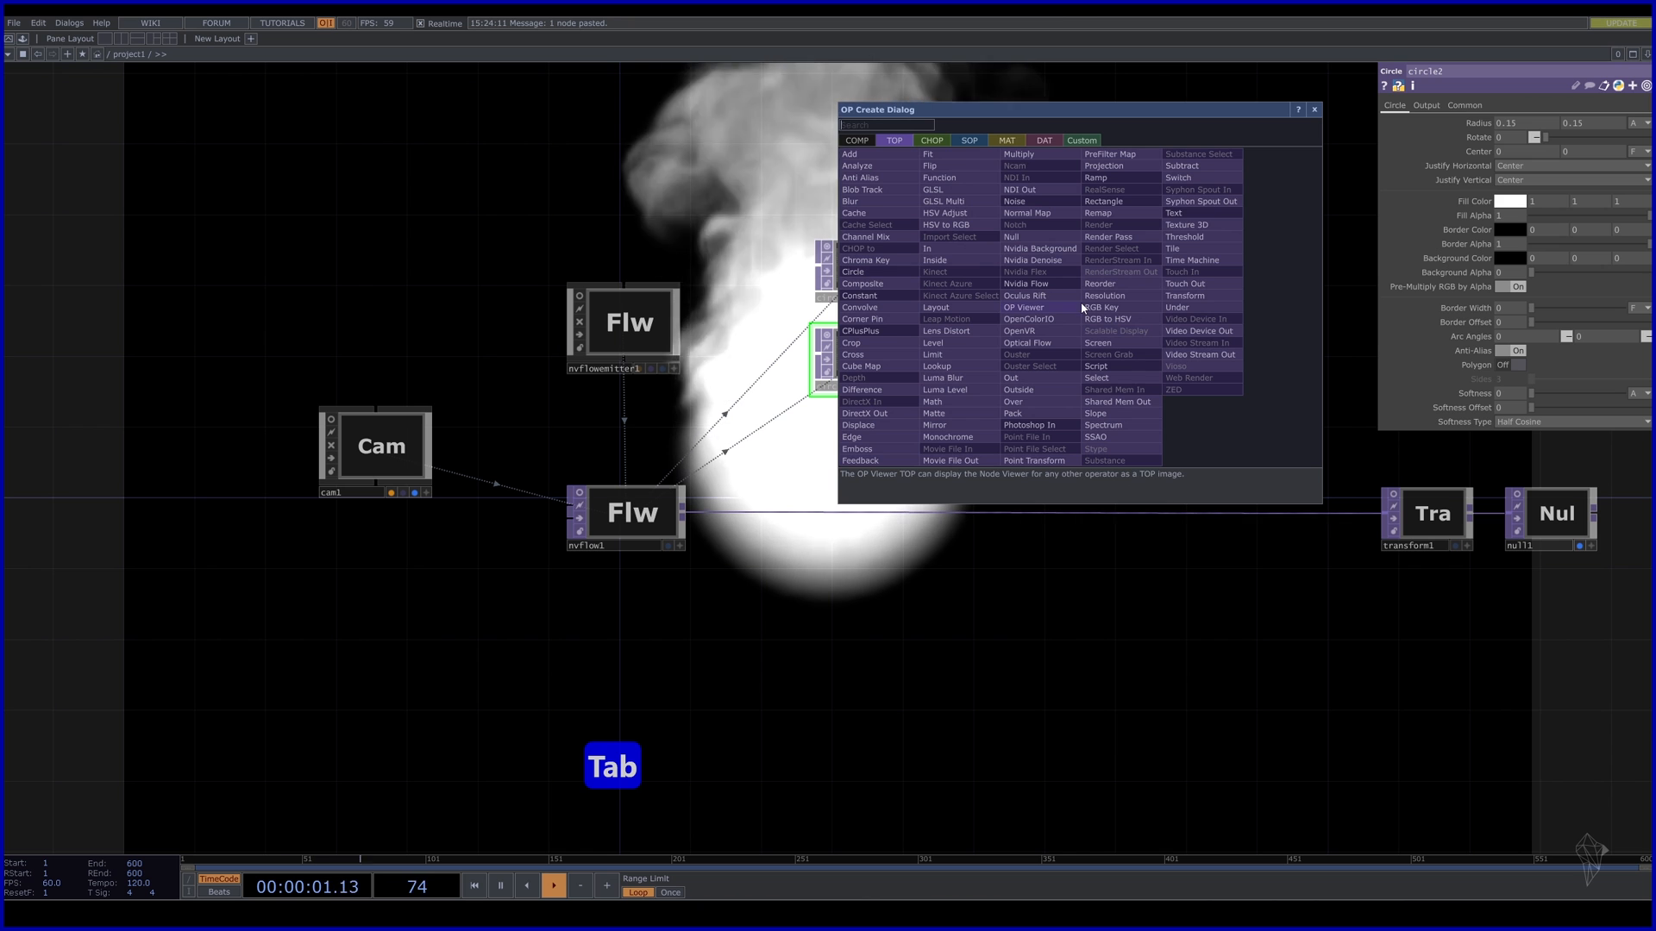
type("com")
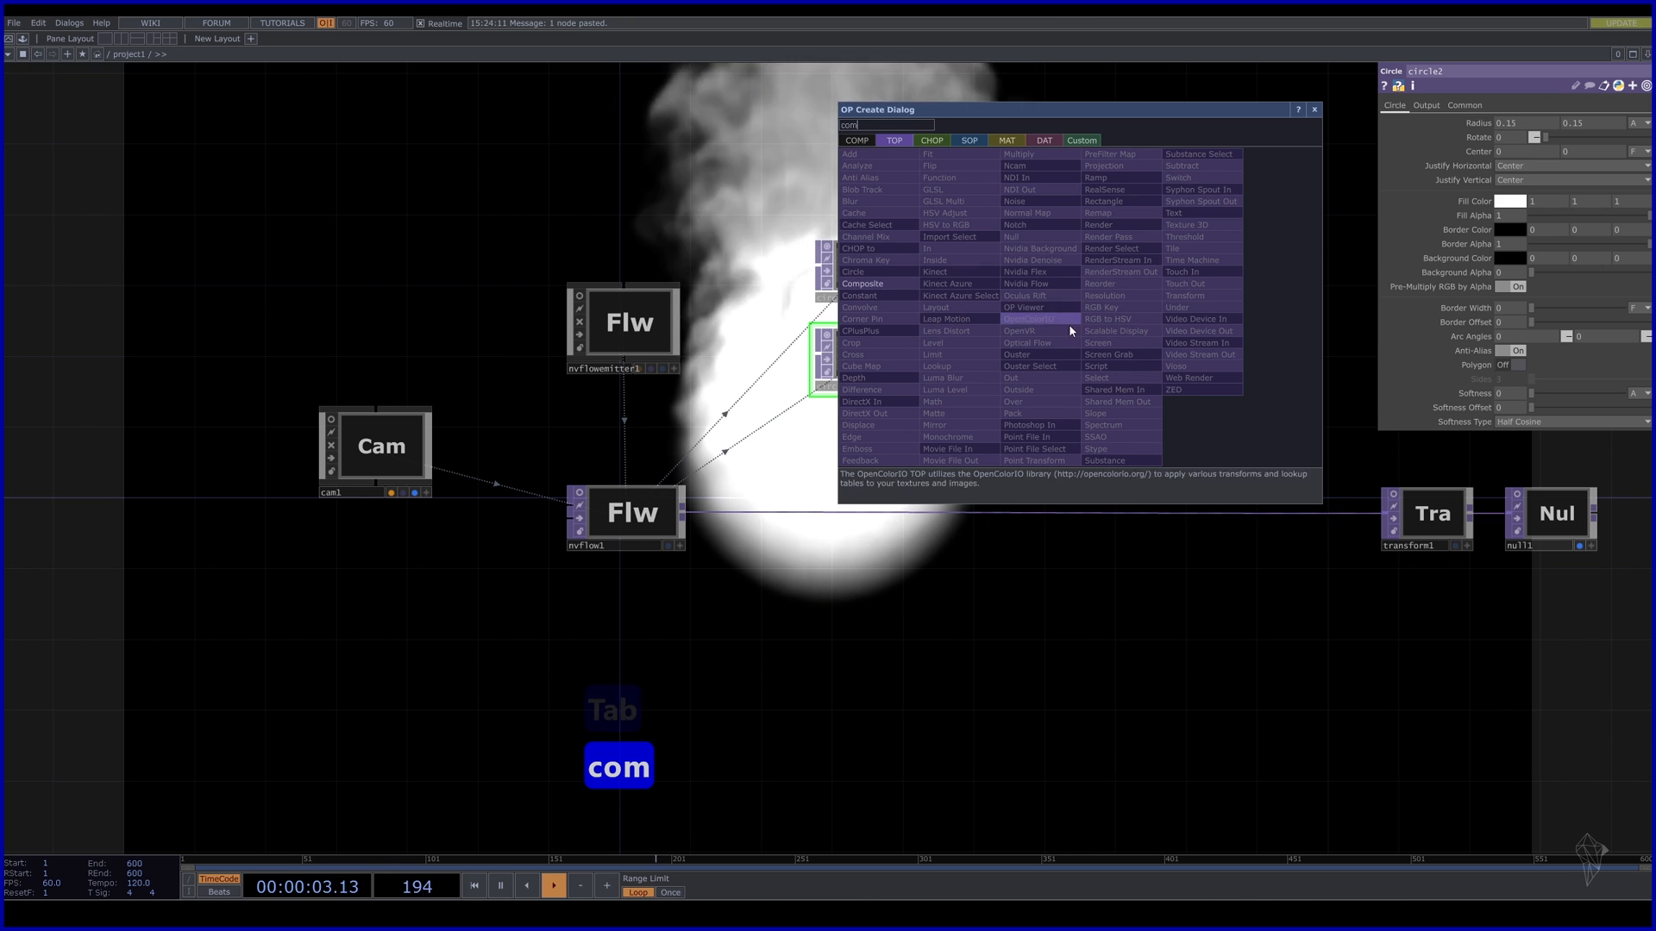
left_click(903, 283)
left_click(1045, 303)
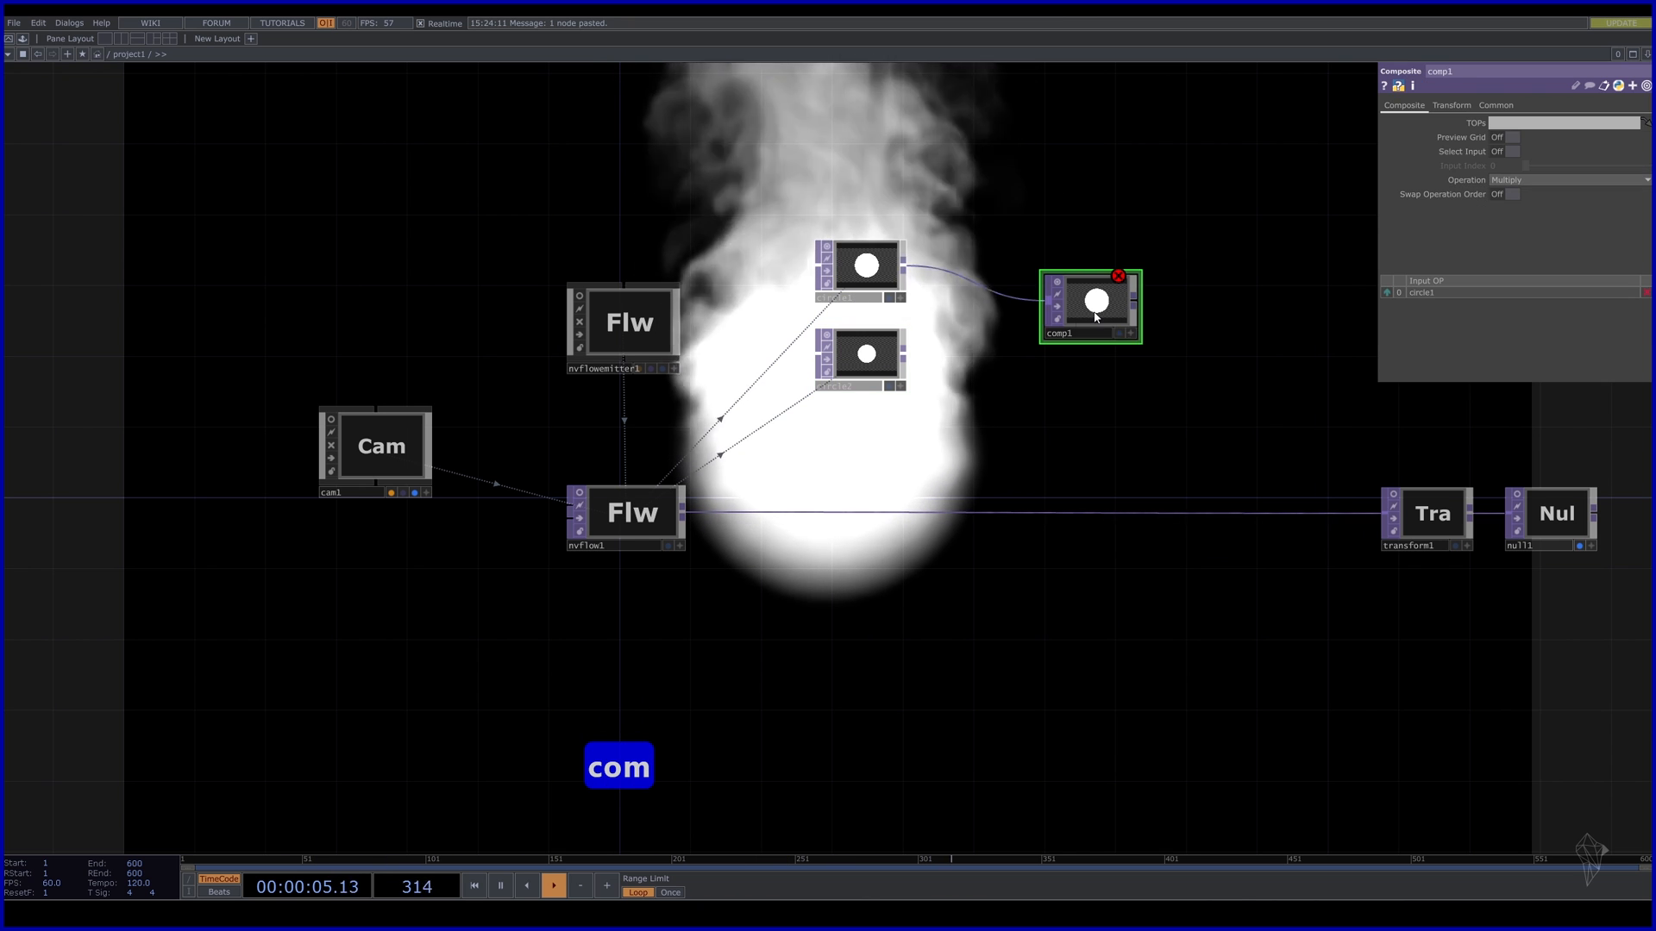
left_click_drag(904, 354, 1046, 307)
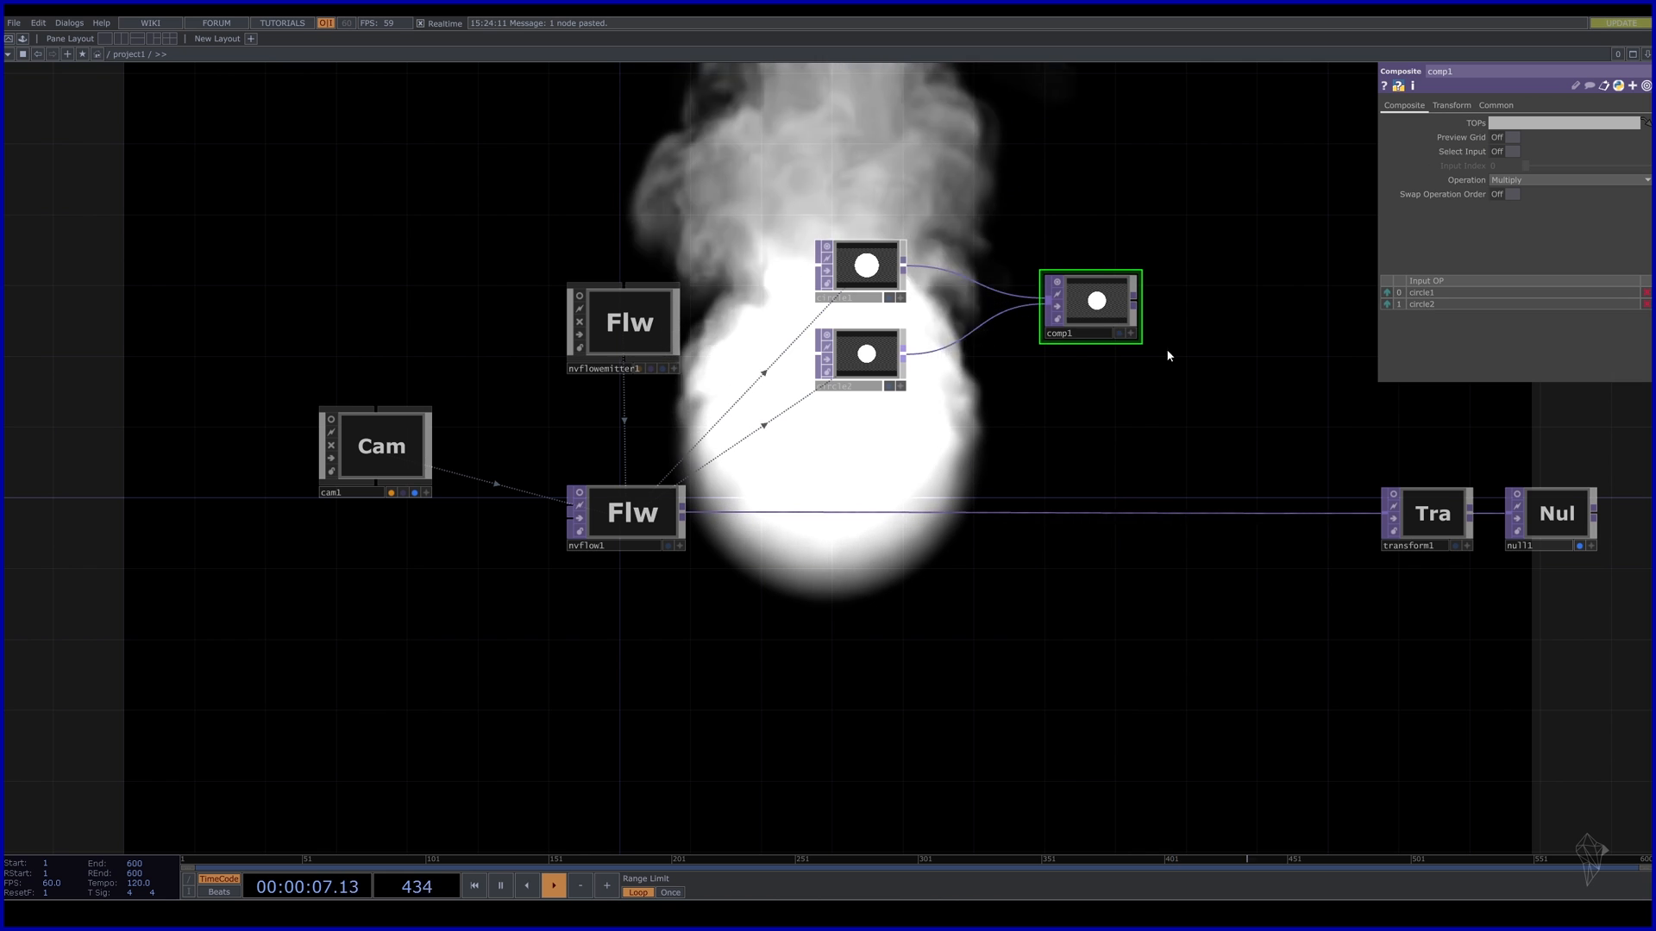
left_click_drag(1166, 359, 1022, 363)
key("Tab")
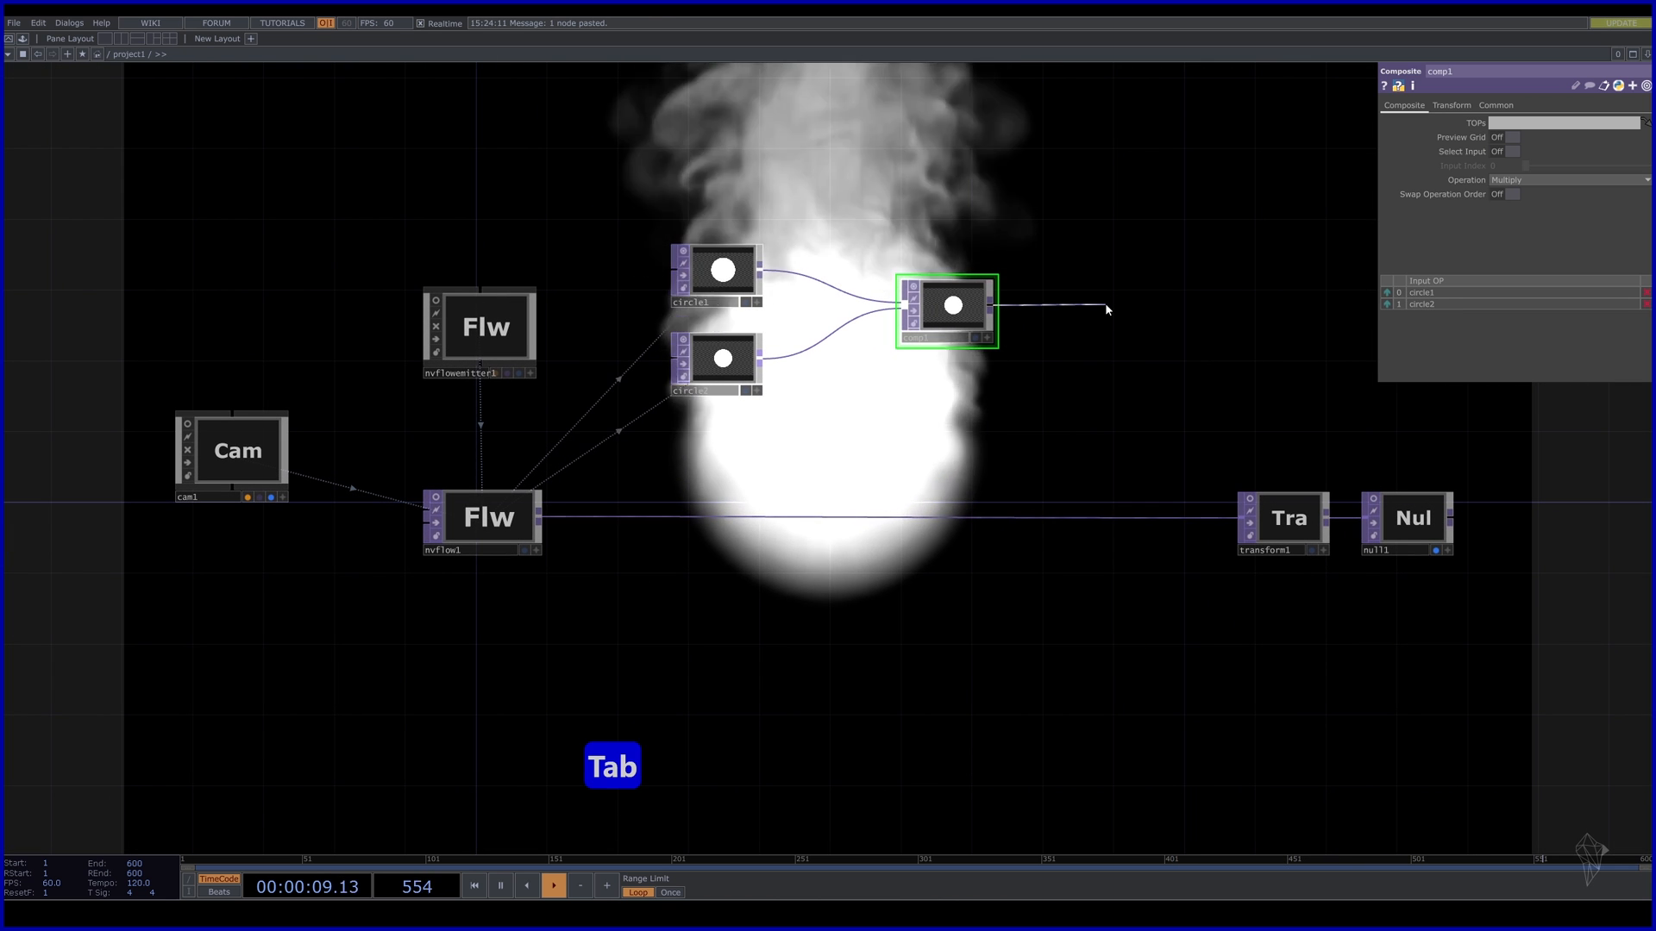
type("nu")
left_click(1078, 239)
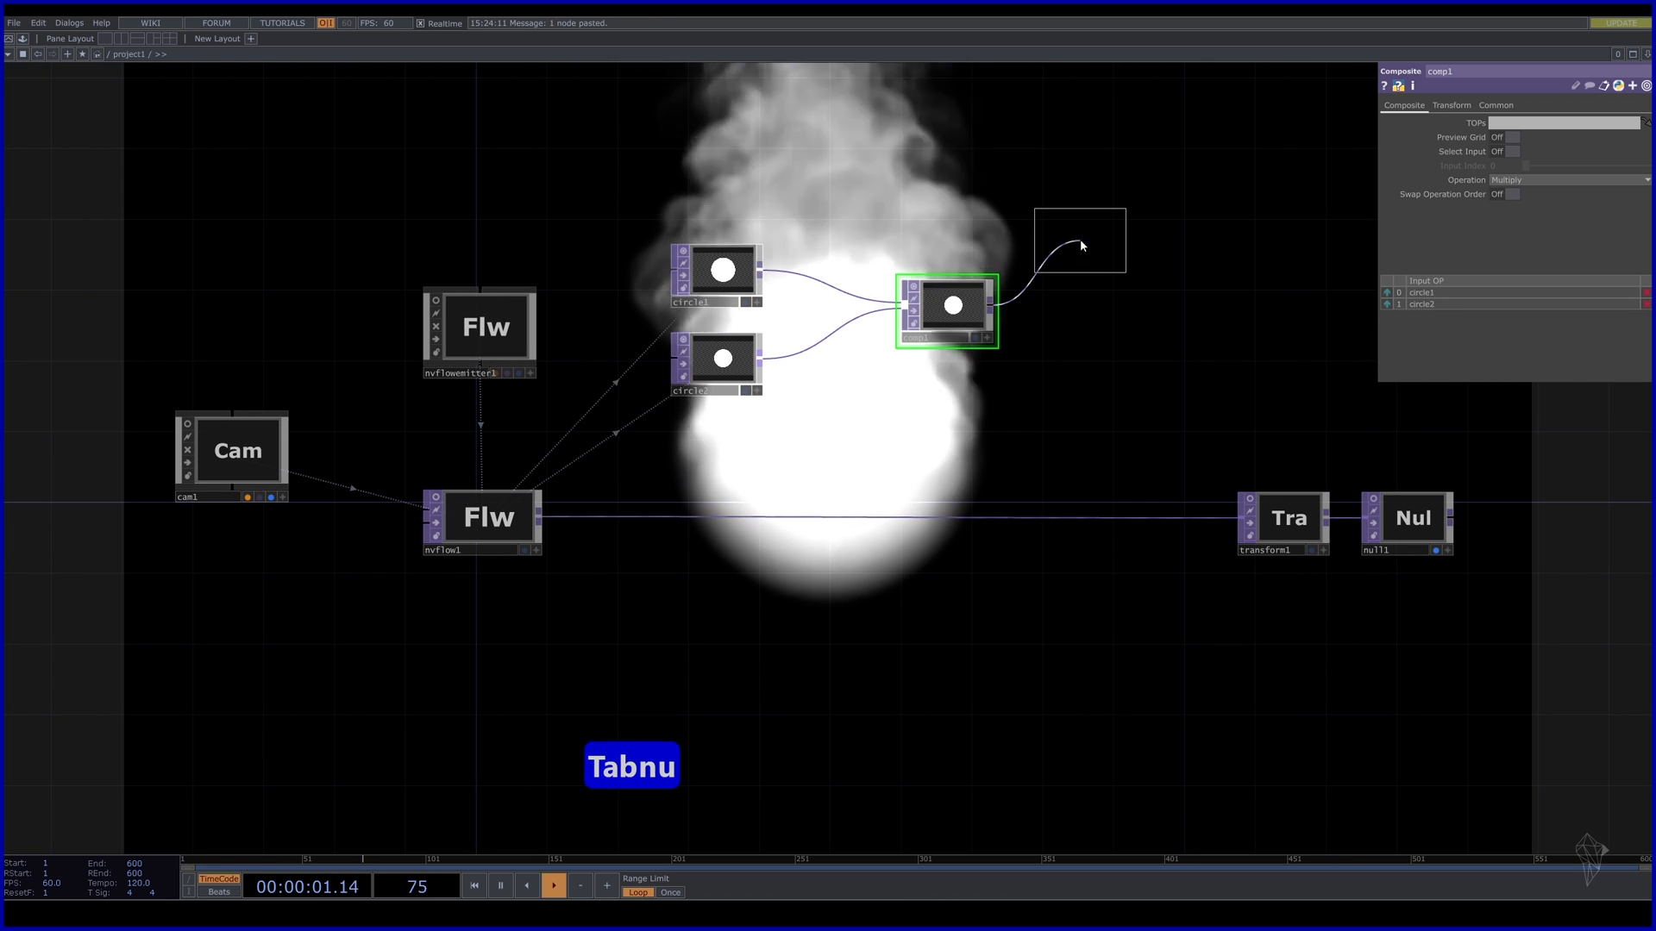
left_click(1083, 307)
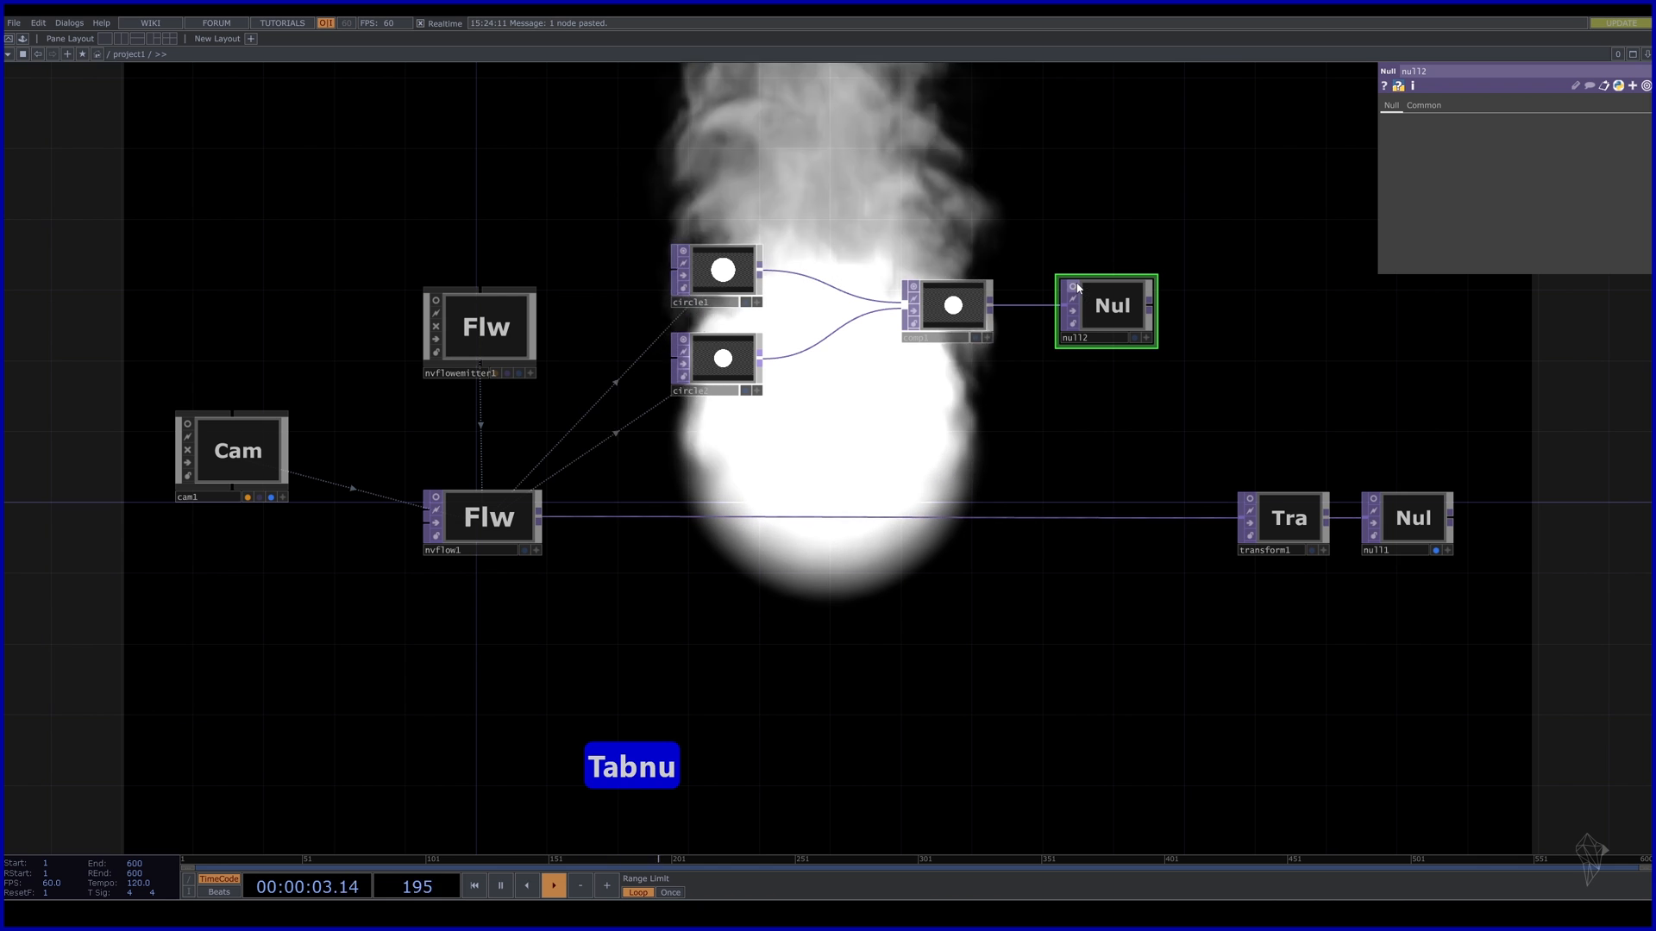
Set comp1's Operation to Subtract so the small circle cuts a ring.
left_click(956, 310)
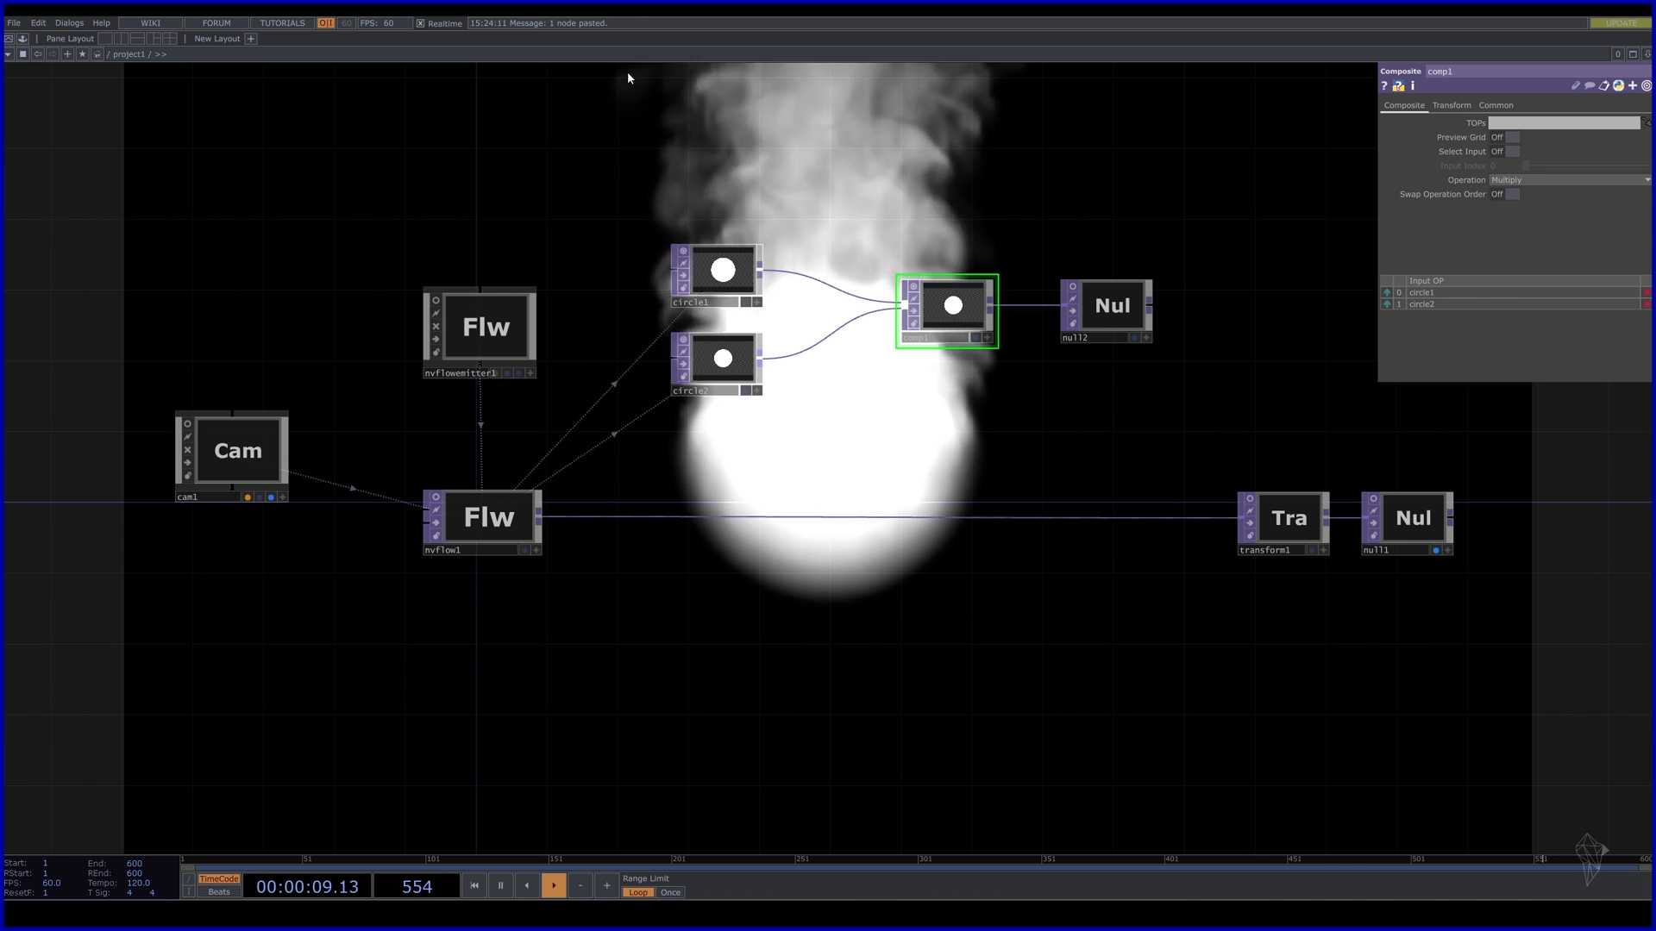
left_click(1572, 181)
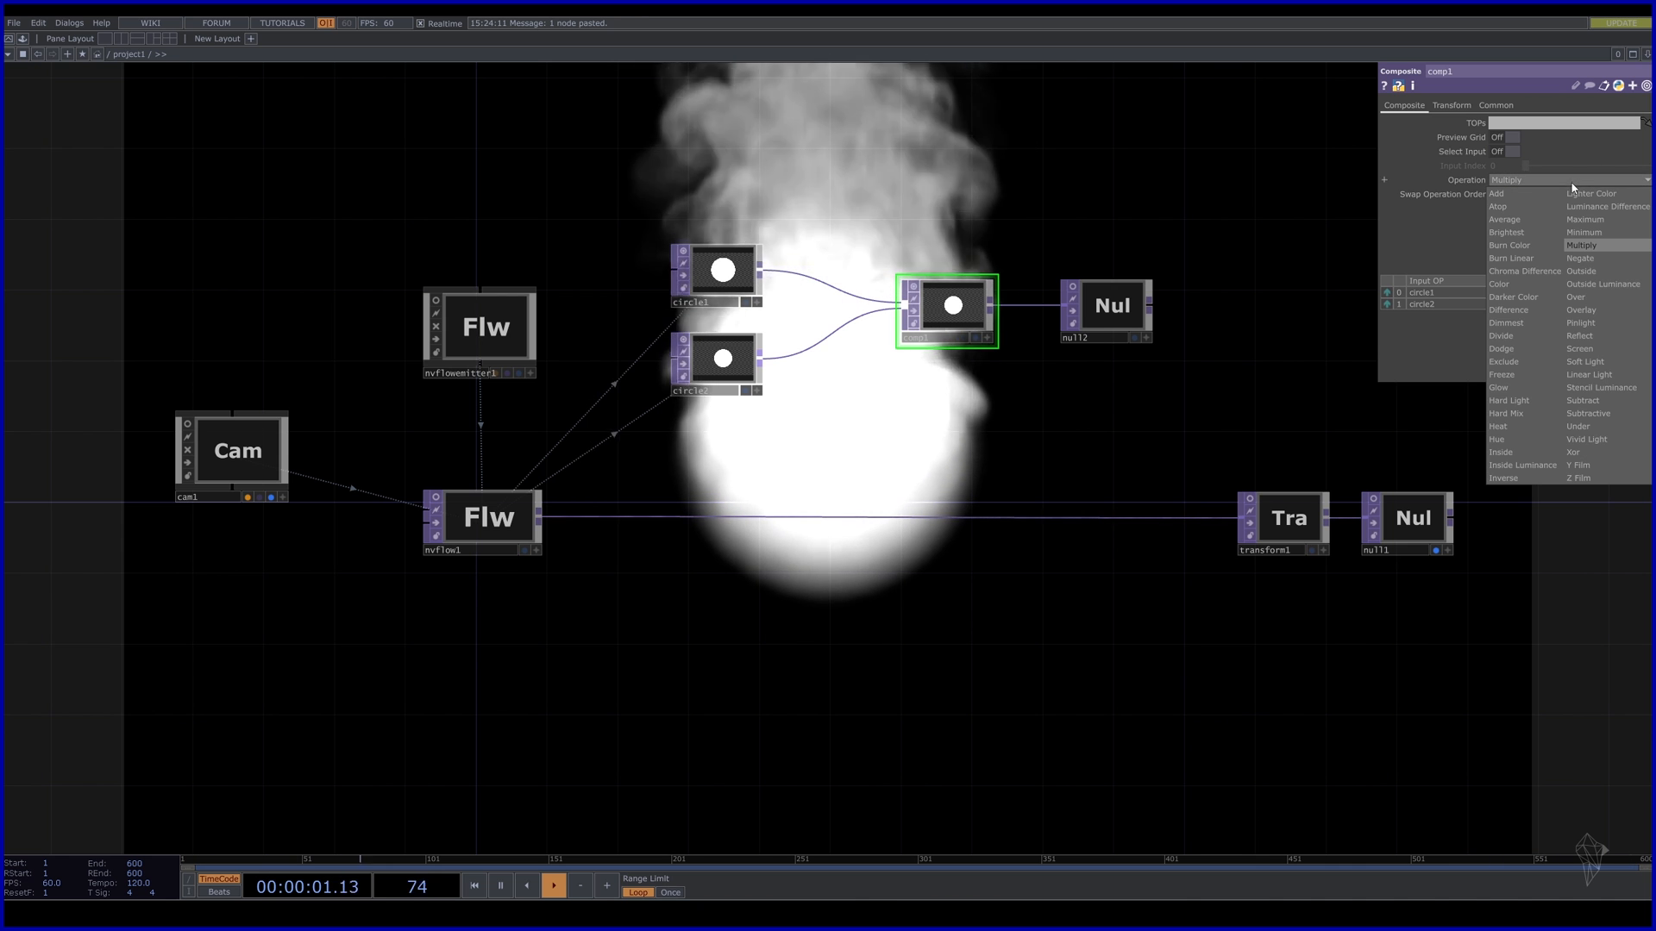
left_click(1583, 401)
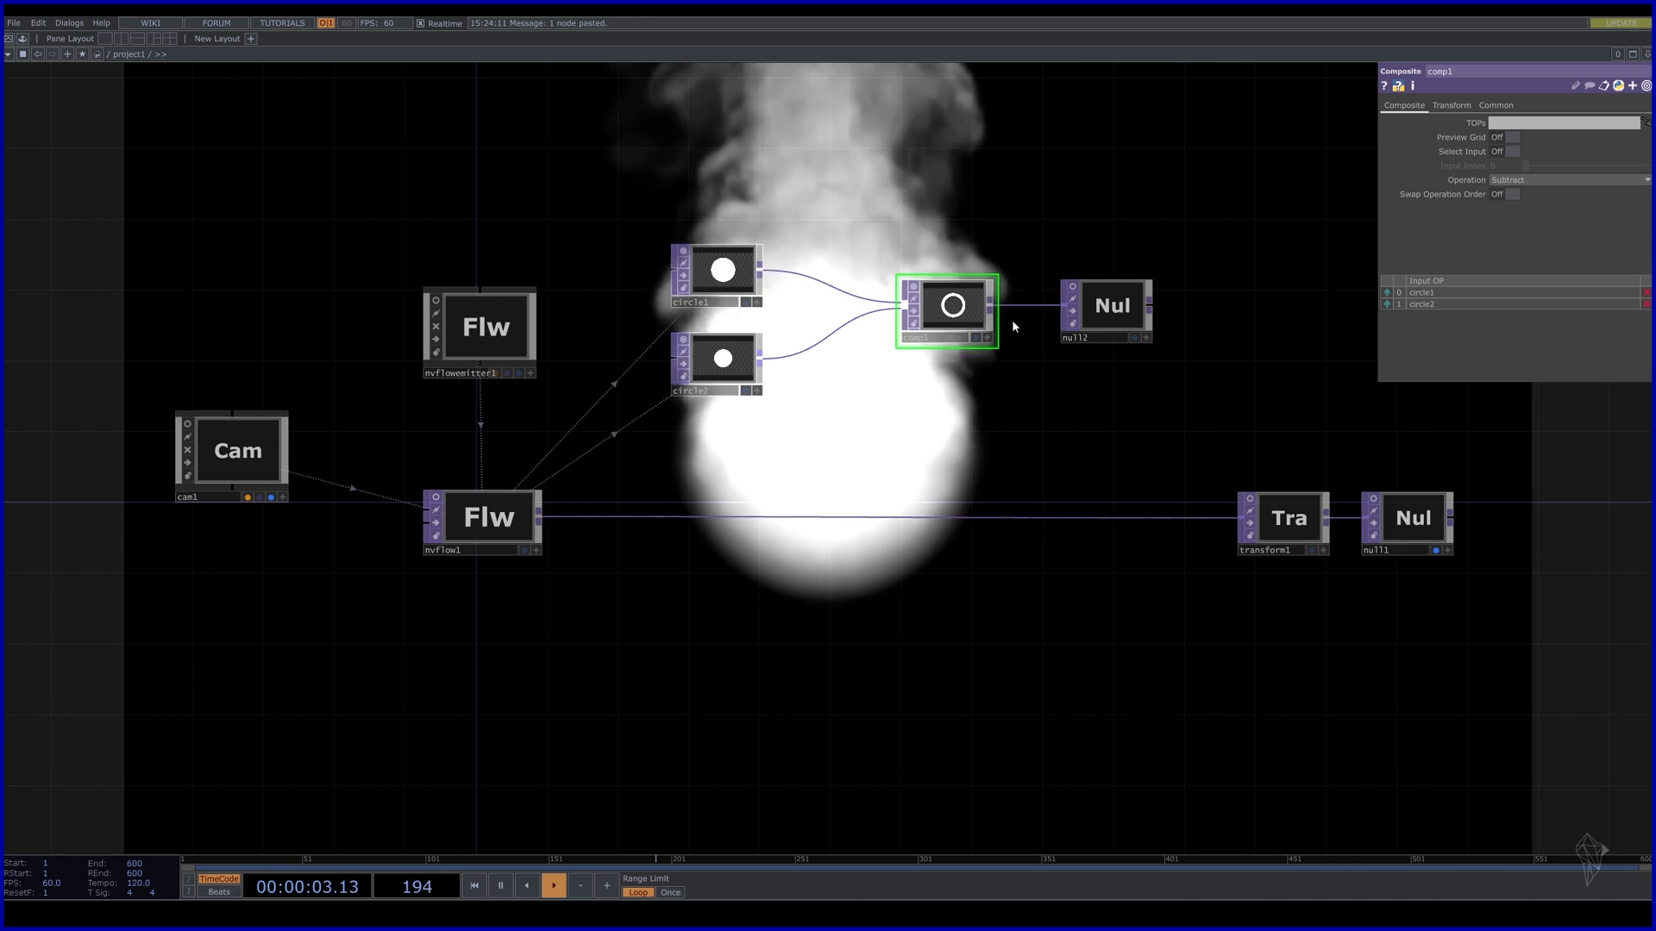
scroll(1011, 319, "up", 5)
scroll(824, 289, "down", 5)
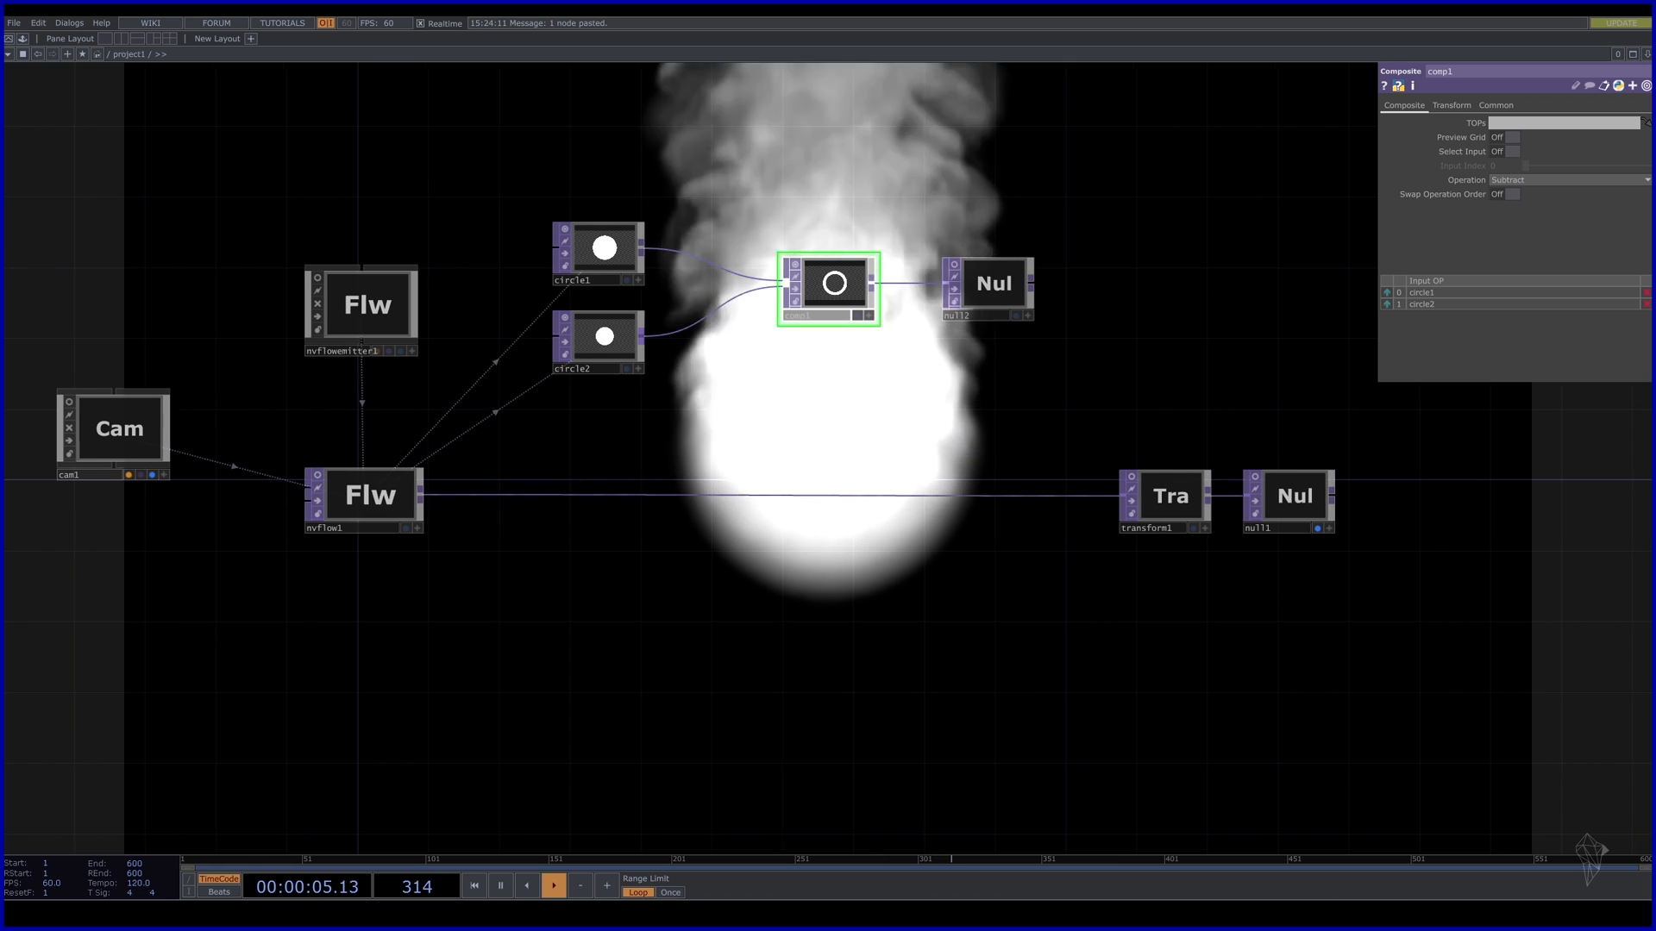
left_click_drag(672, 357, 787, 370)
left_click_drag(675, 442, 783, 454)
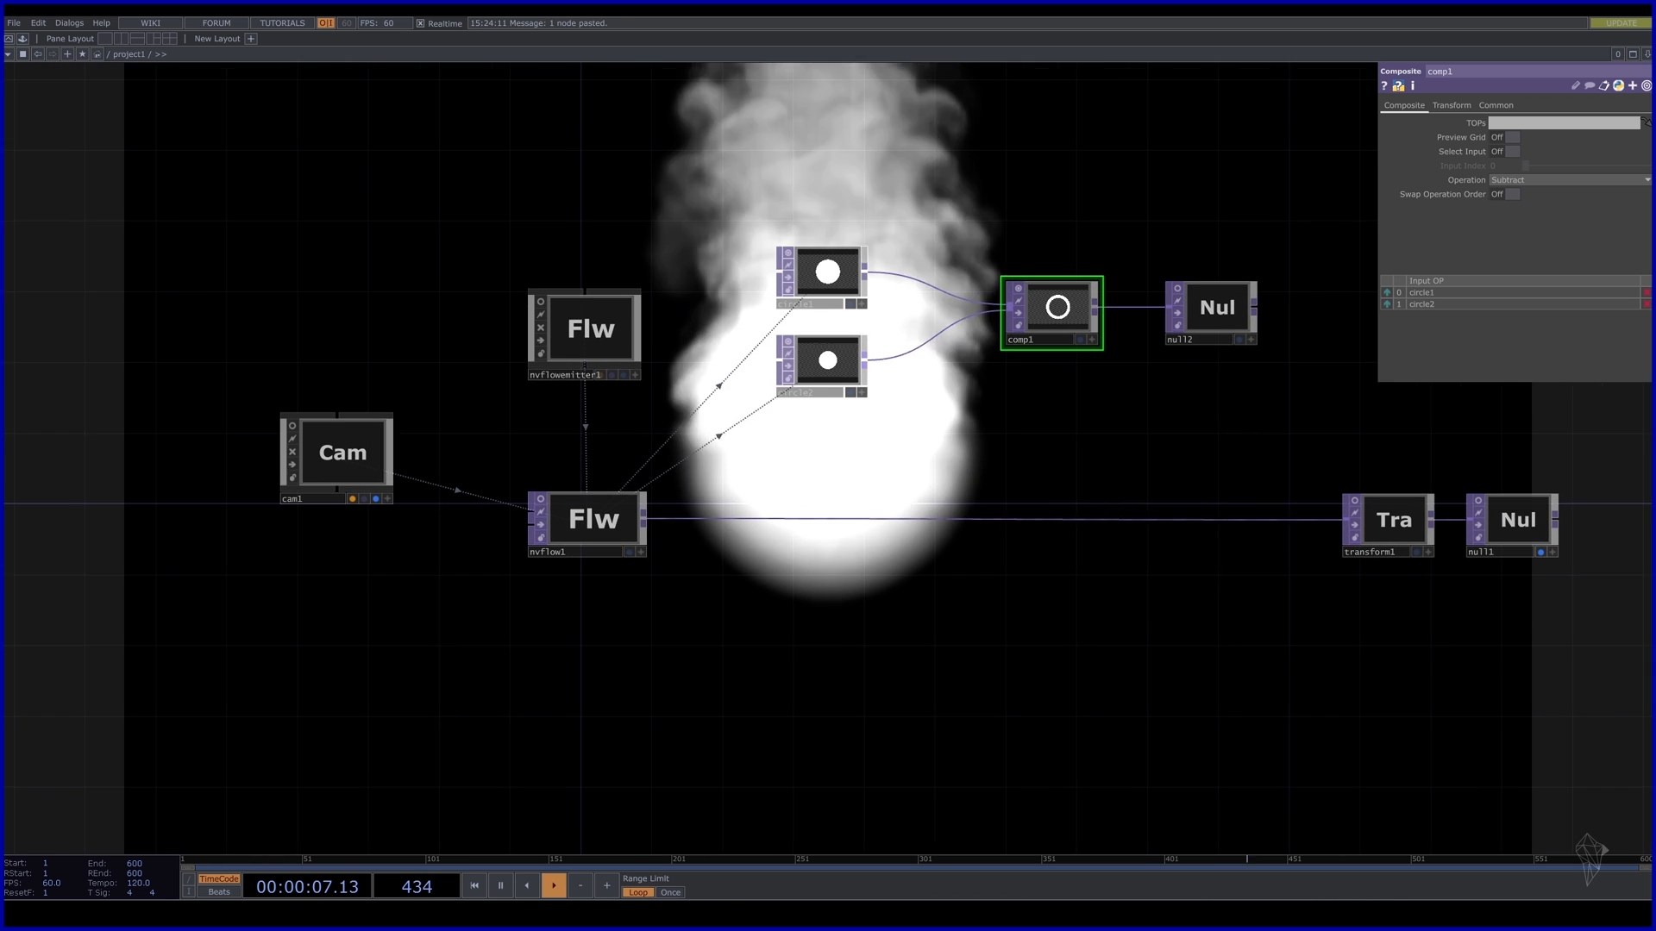
left_click(583, 534)
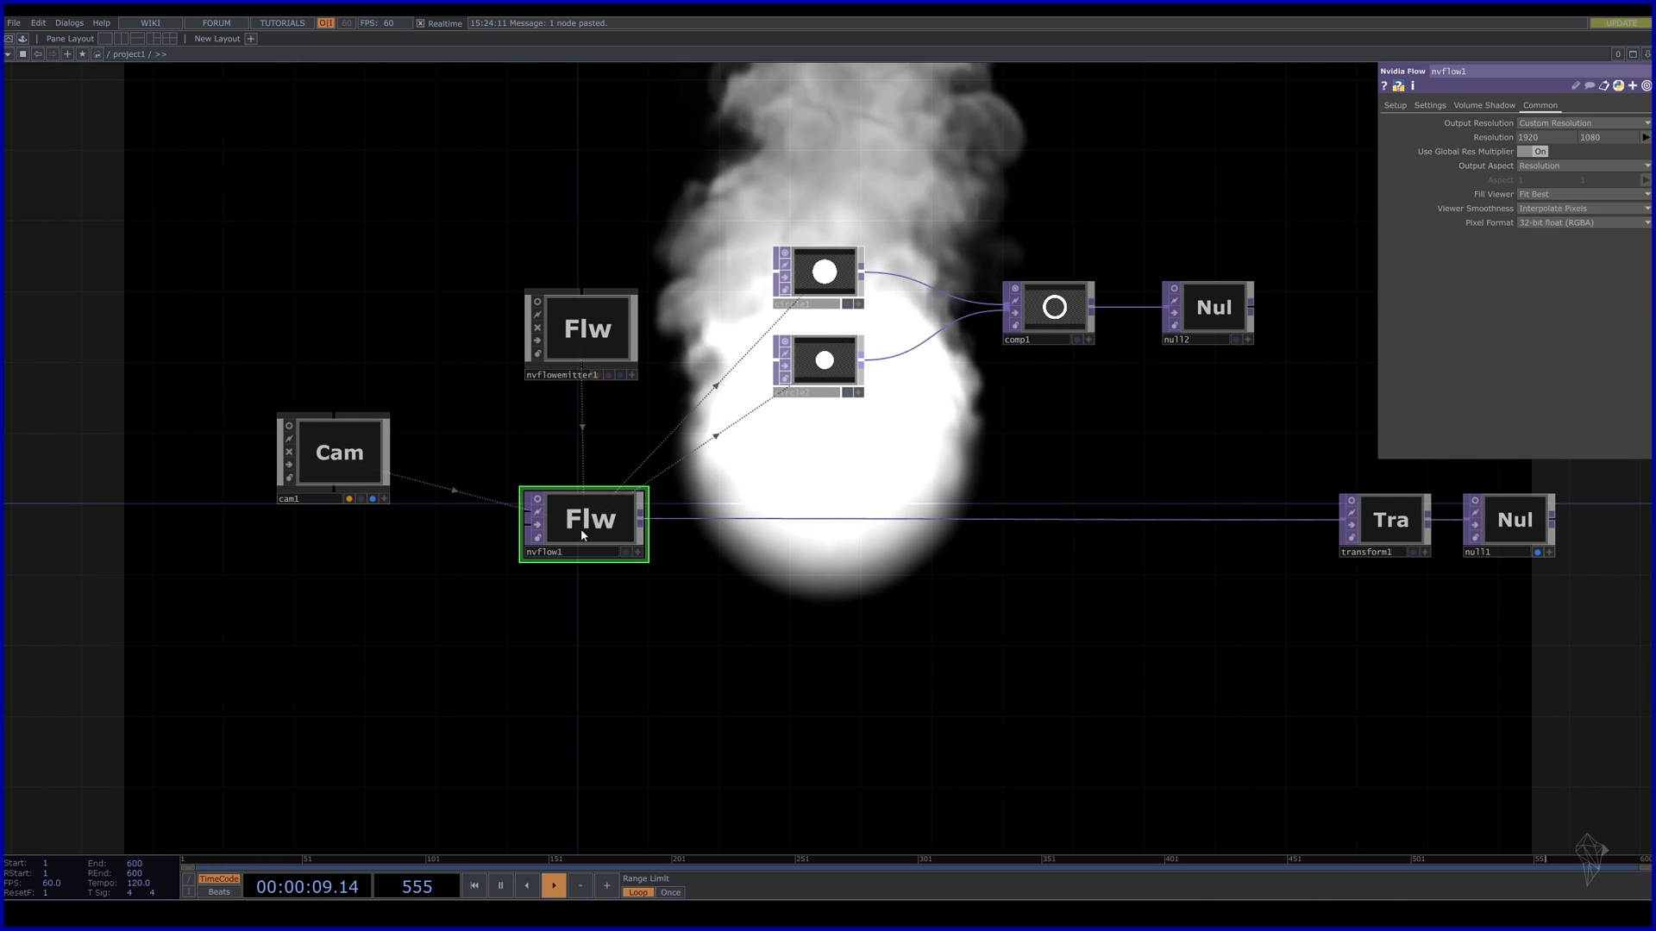
Set nvflowemitter1's Type to Shape TOP using null2, with Size 4.5.
left_click(565, 350)
left_click_drag(685, 190, 604, 284)
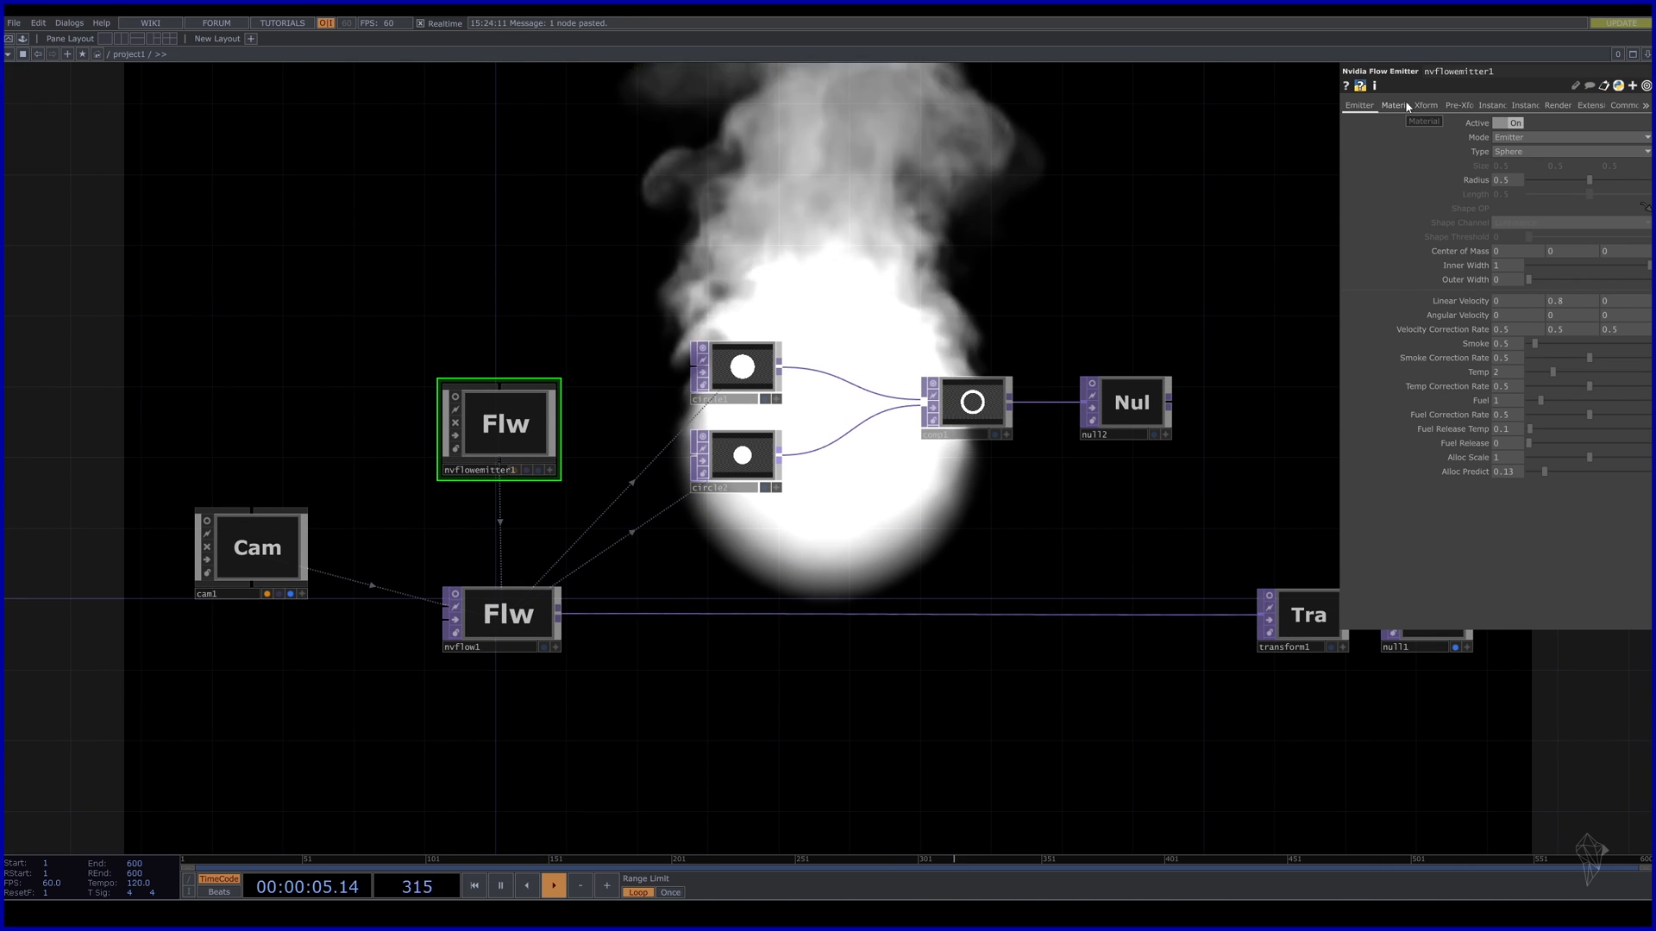
left_click(1526, 152)
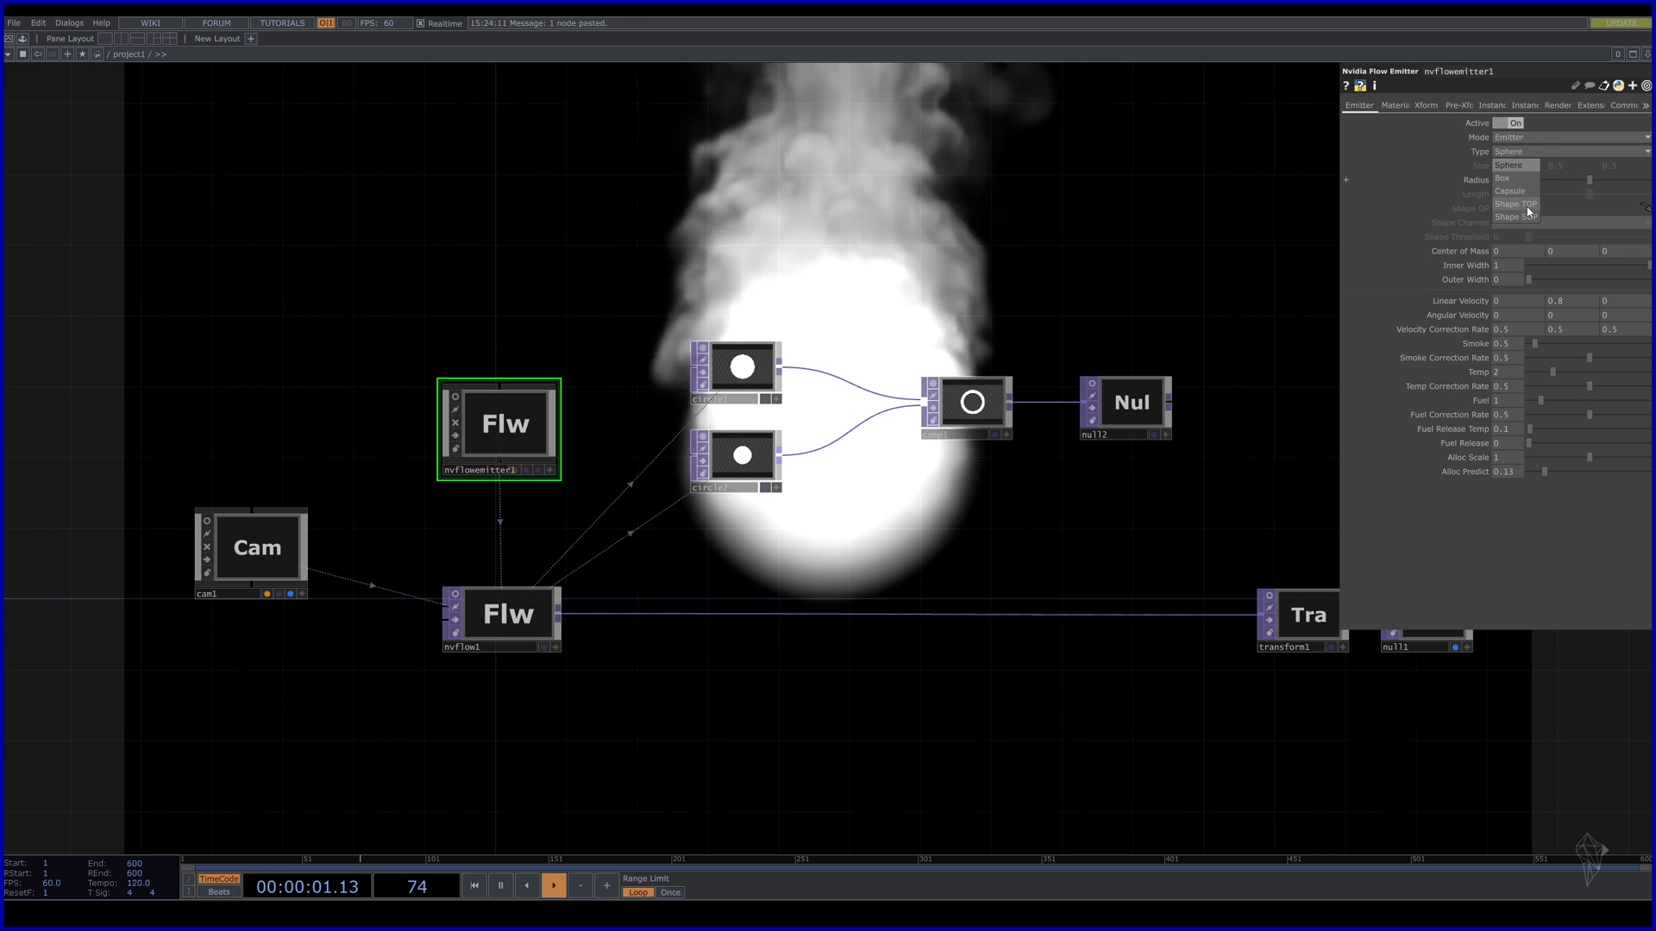
left_click(1522, 206)
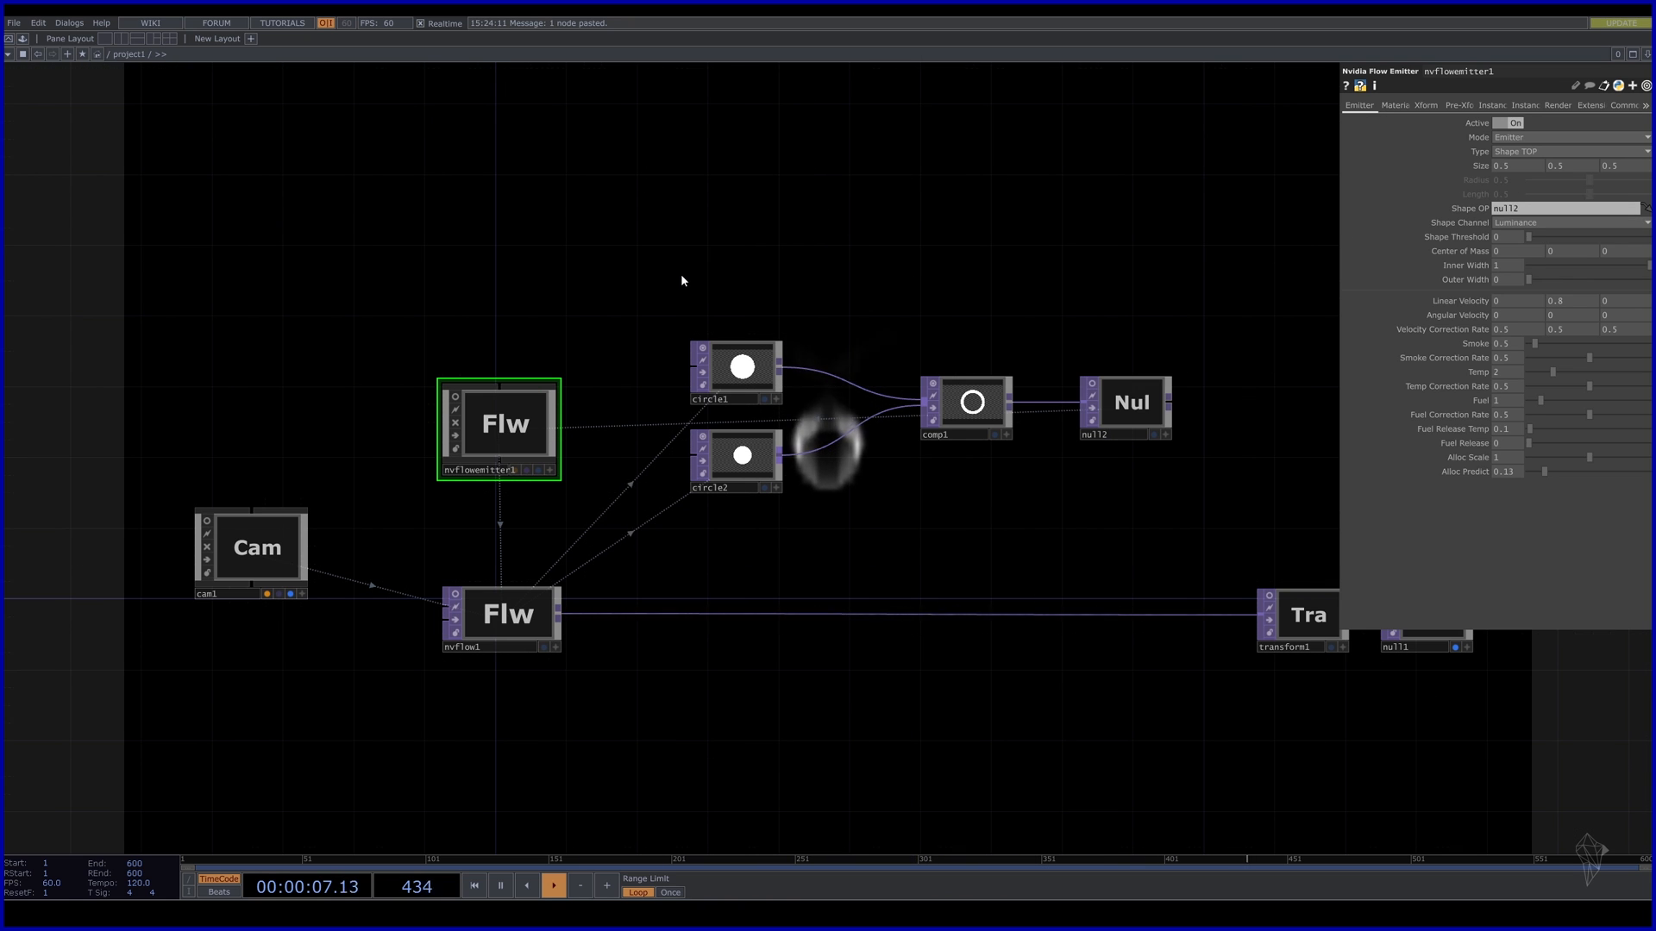
left_click_drag(1053, 158, 1022, 289)
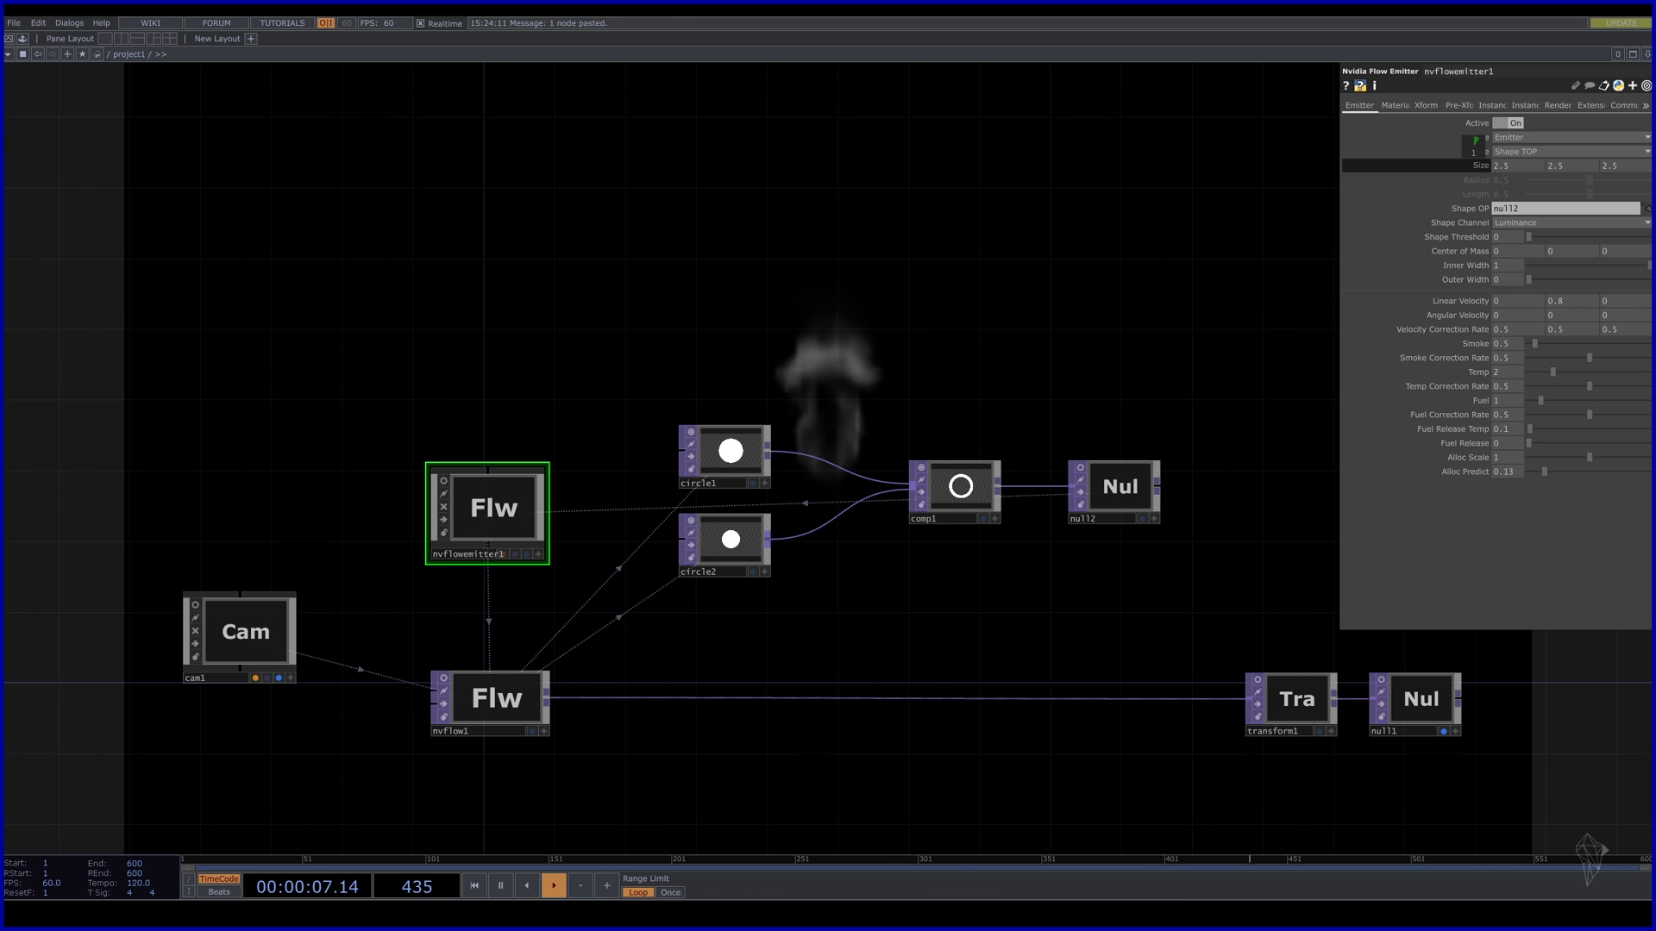
left_click_drag(1473, 153, 1512, 153)
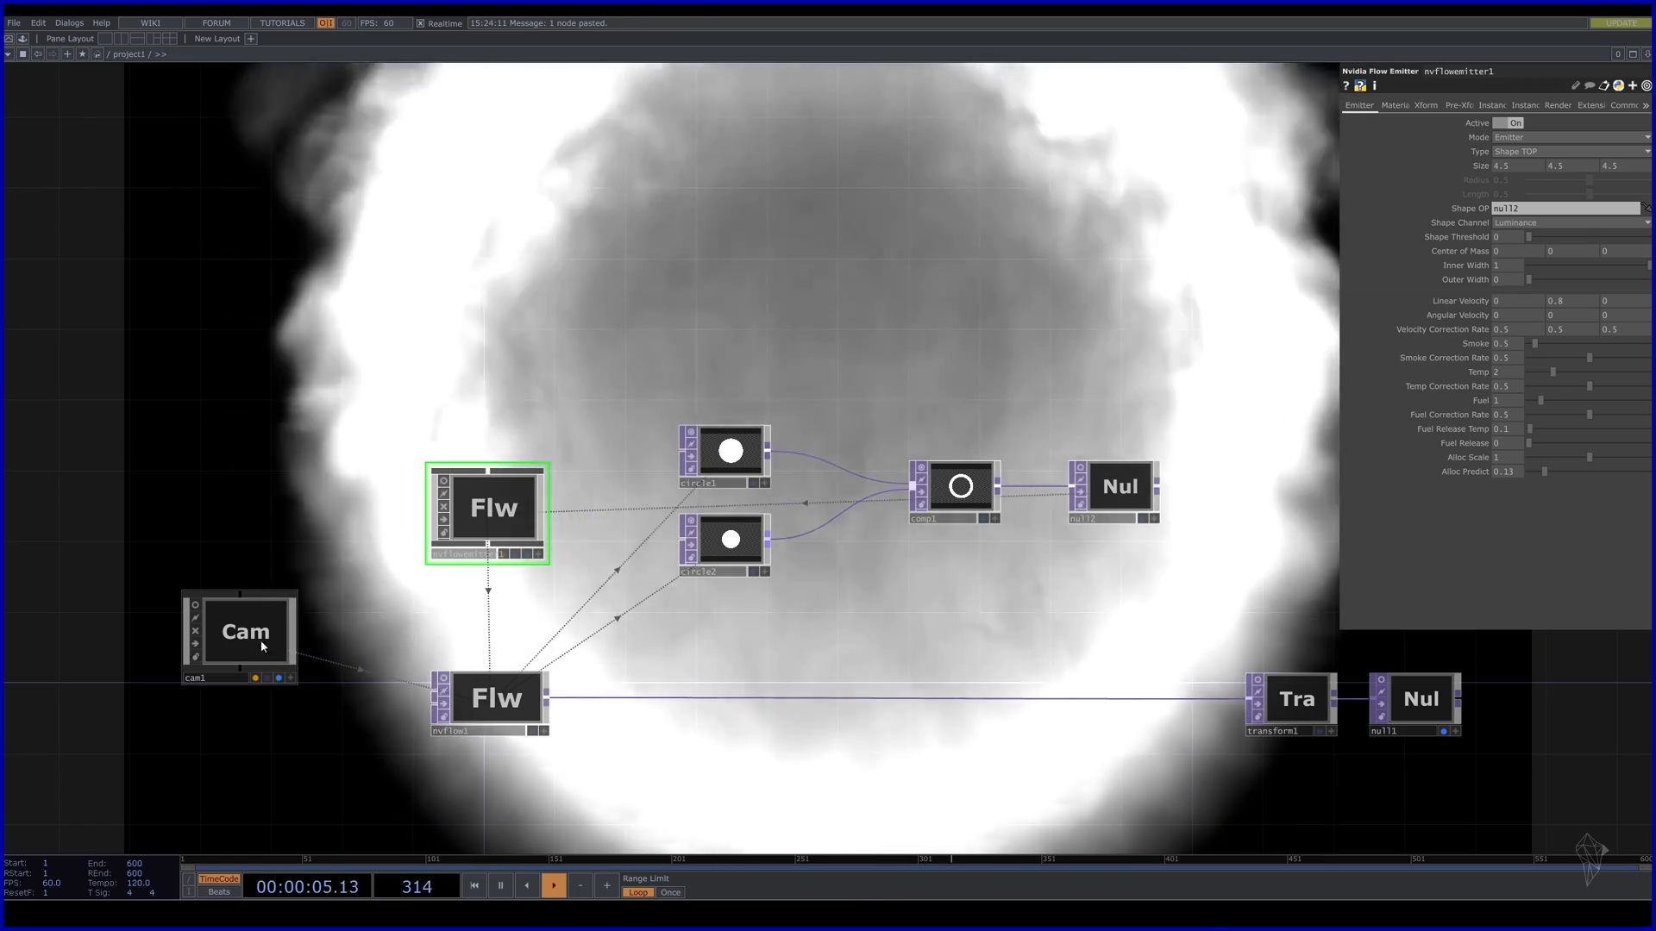
left_click(259, 638)
Give cam1 a 90 degree FOV Angle and a Translate Z of 5.2.
middle_click_drag(1623, 153, 1651, 133)
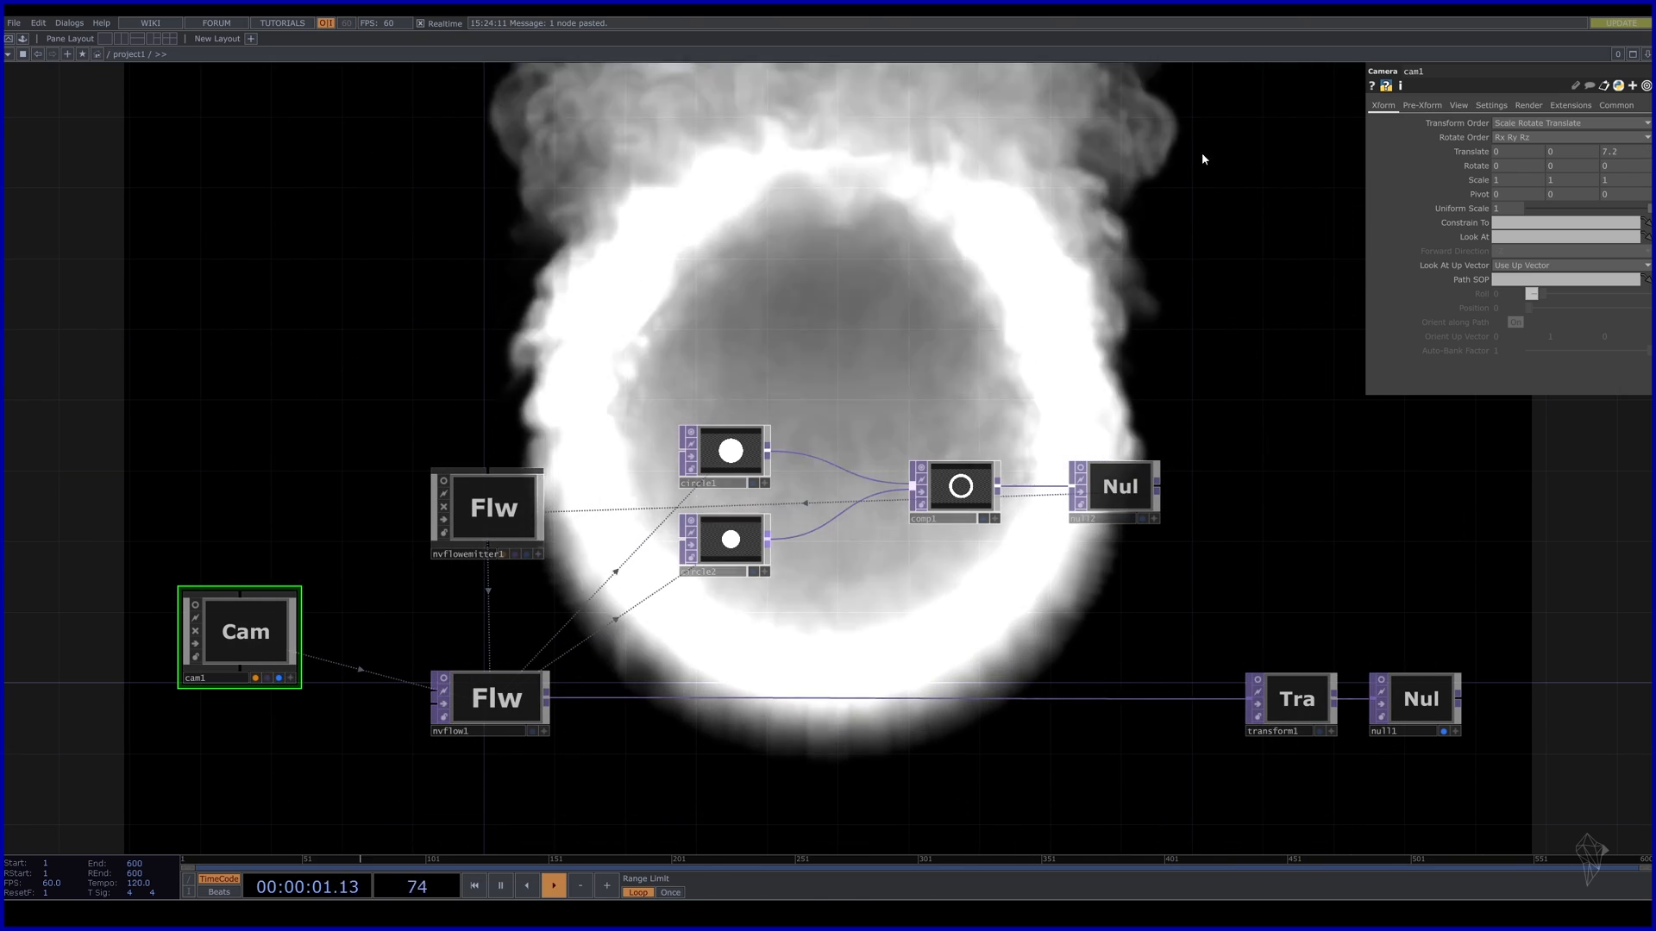
left_click(1458, 105)
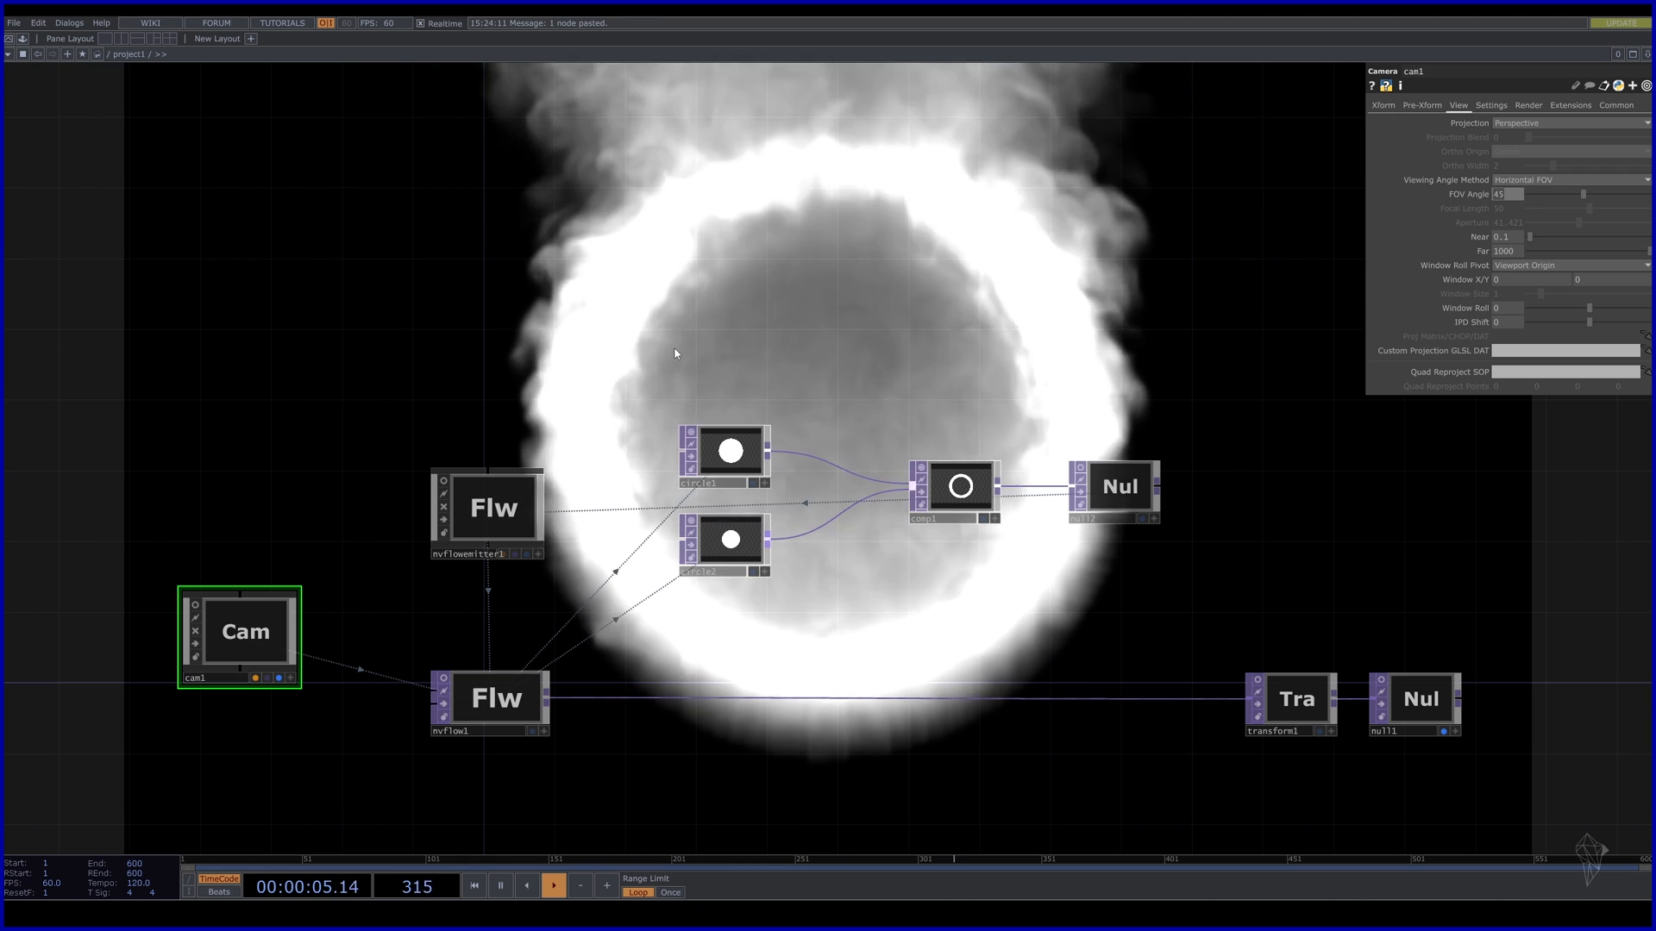
type("90")
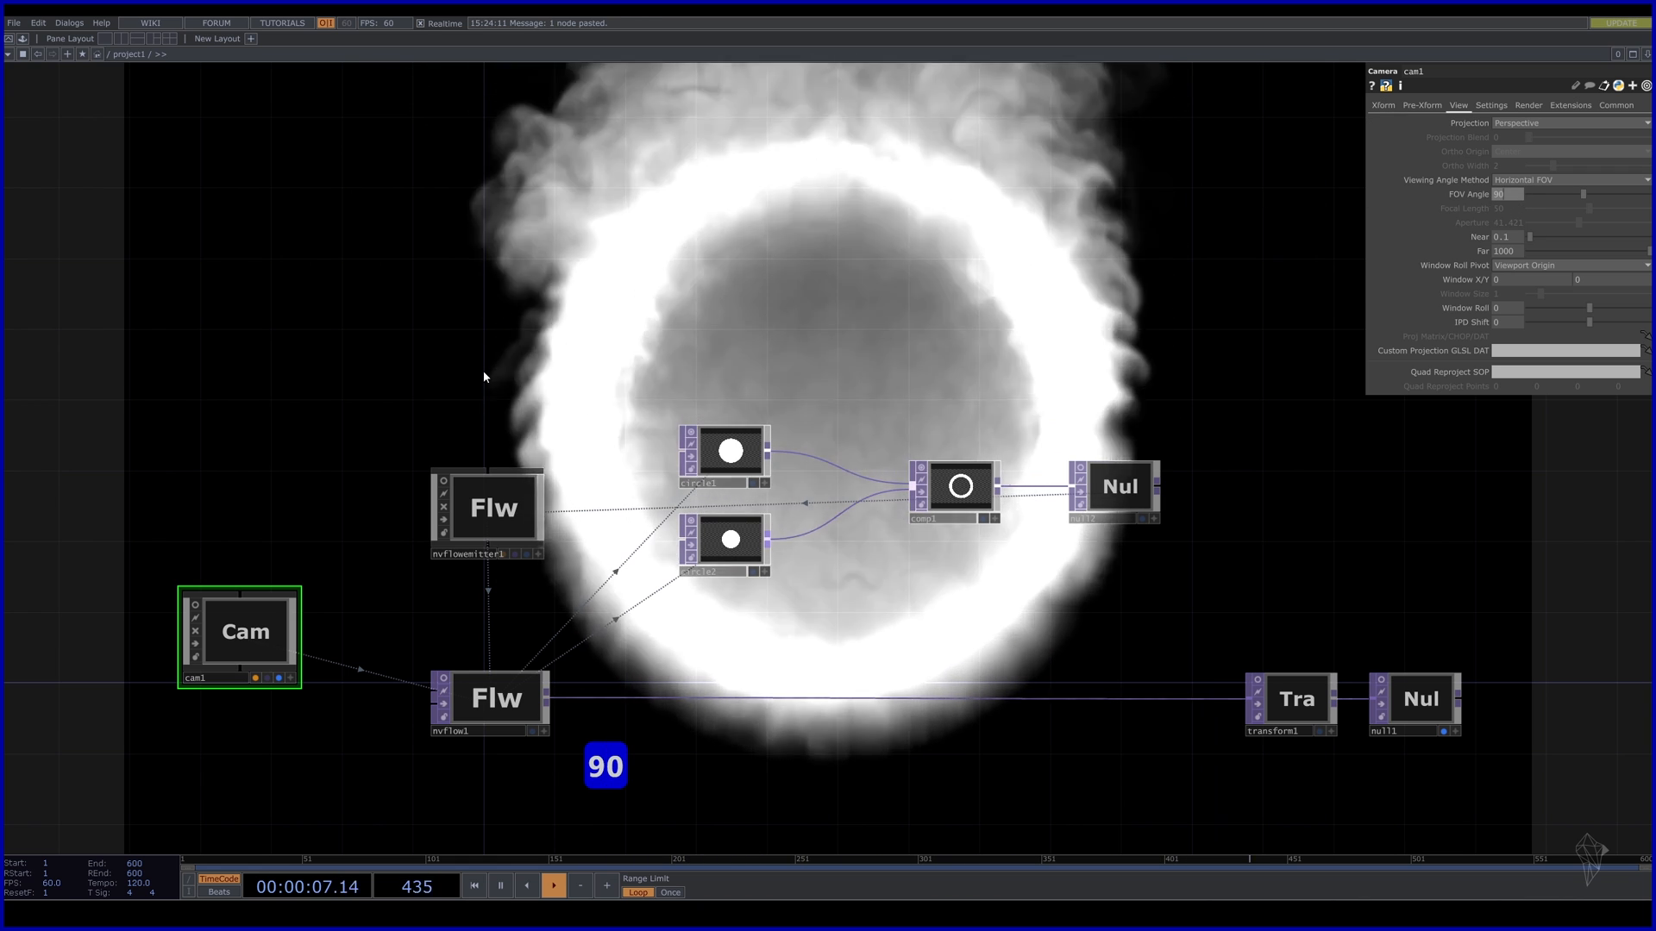
key("Return")
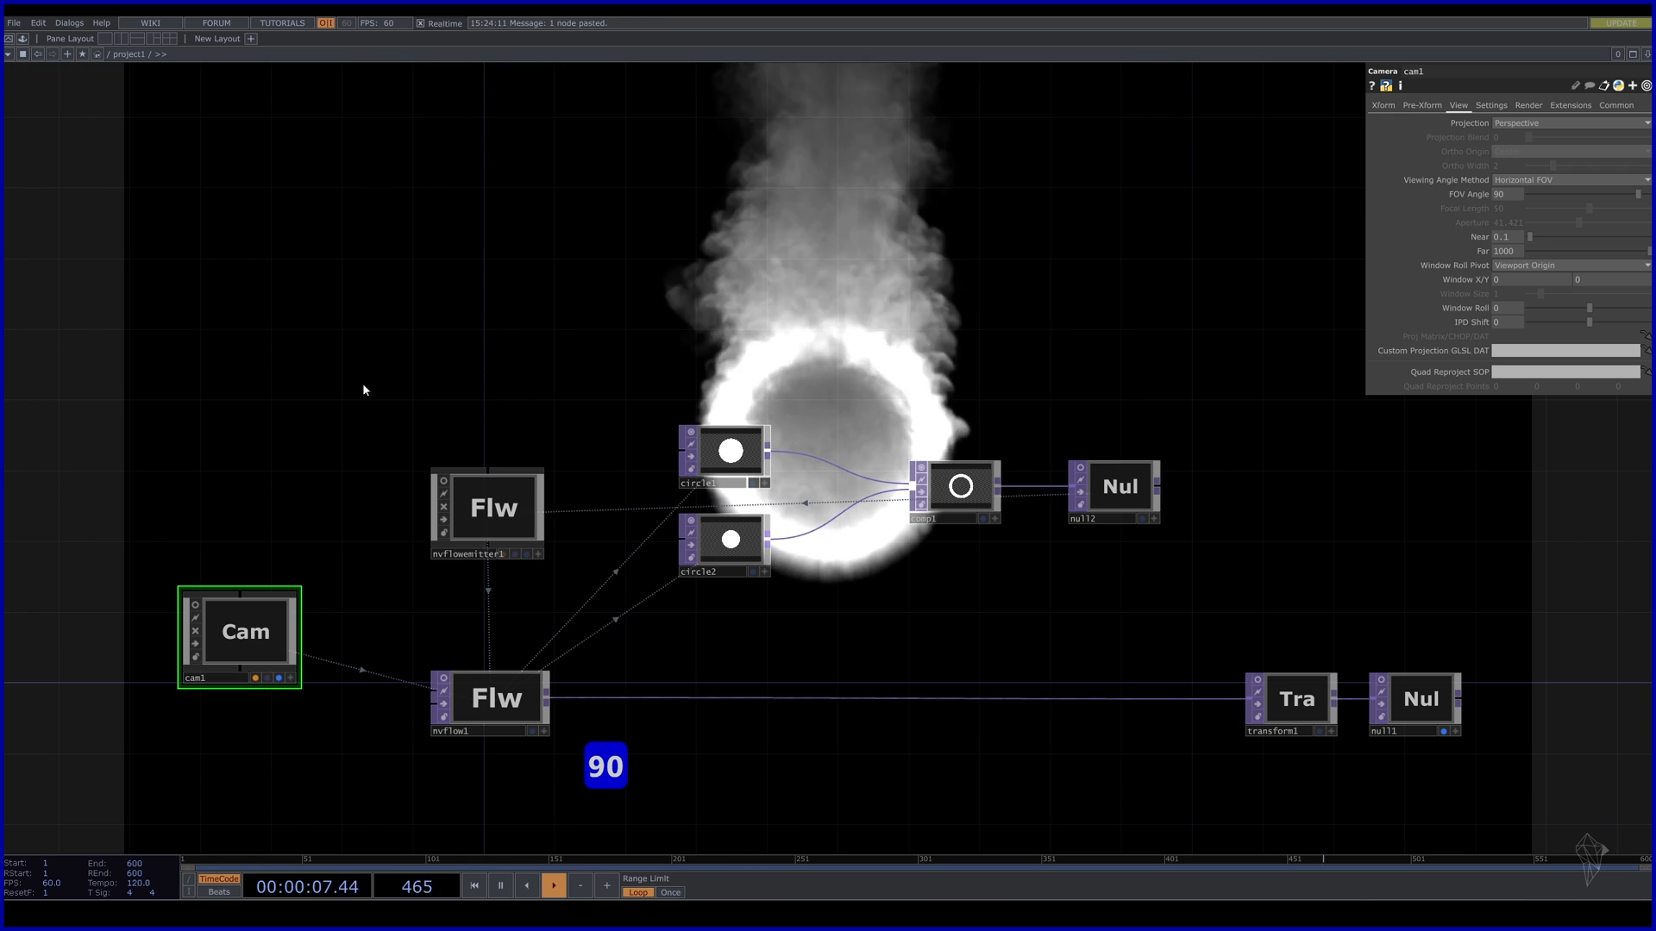
left_click(1390, 107)
left_click_drag(1643, 157, 1606, 132)
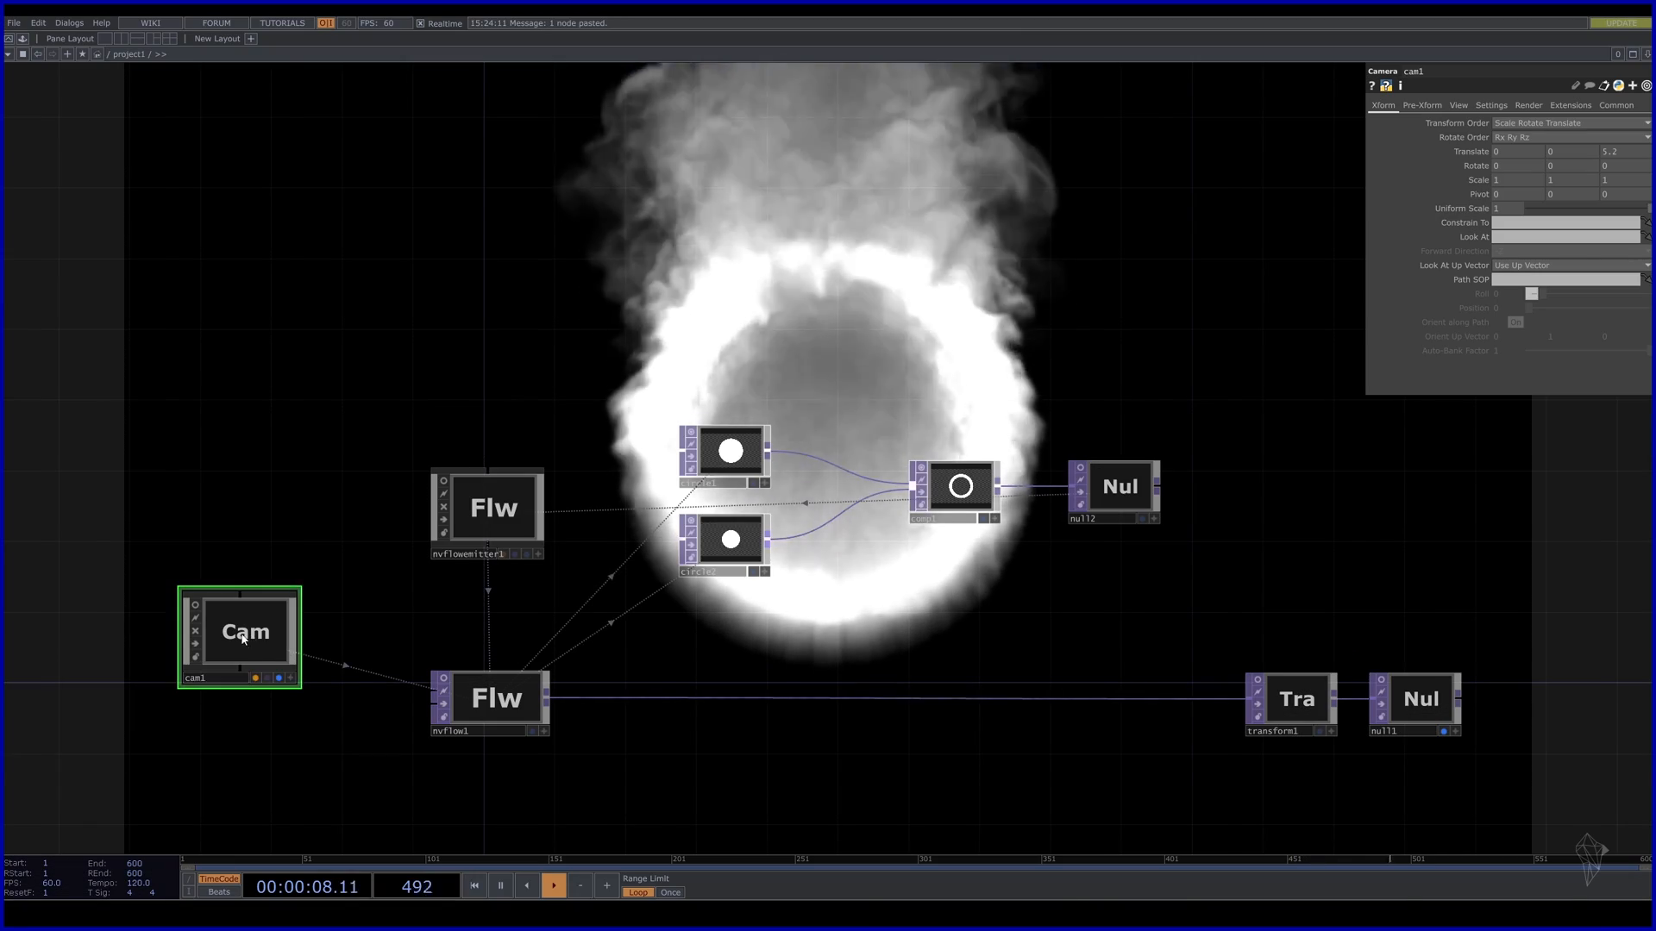
left_click_drag(243, 638, 260, 727)
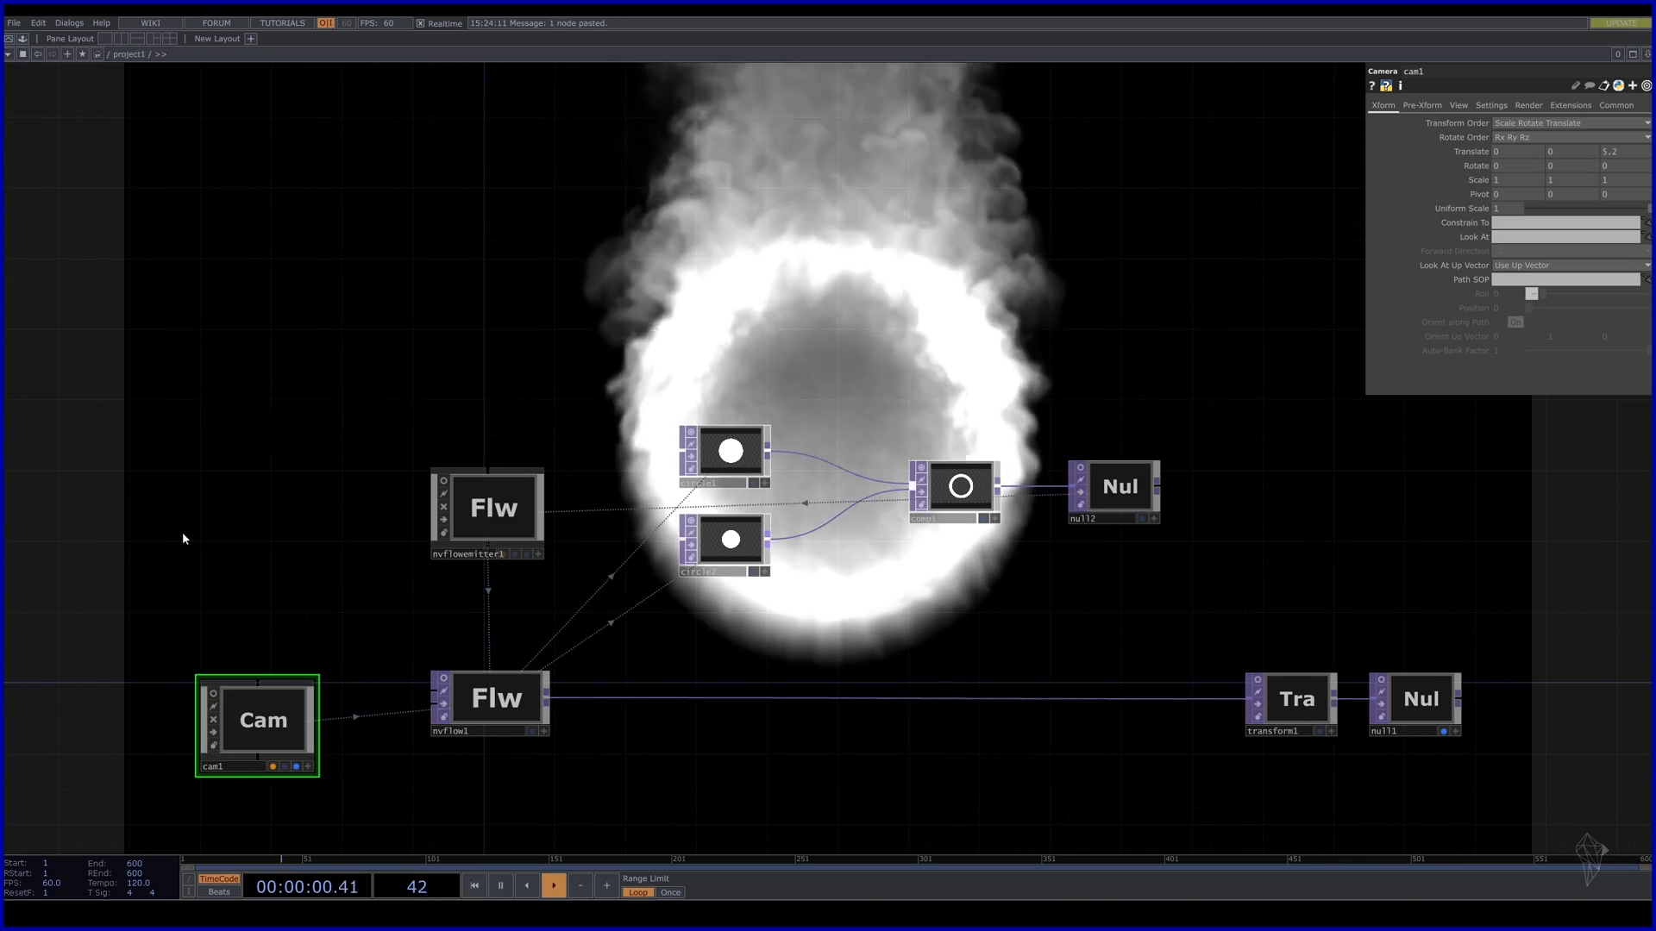
left_click_drag(52, 530, 593, 463)
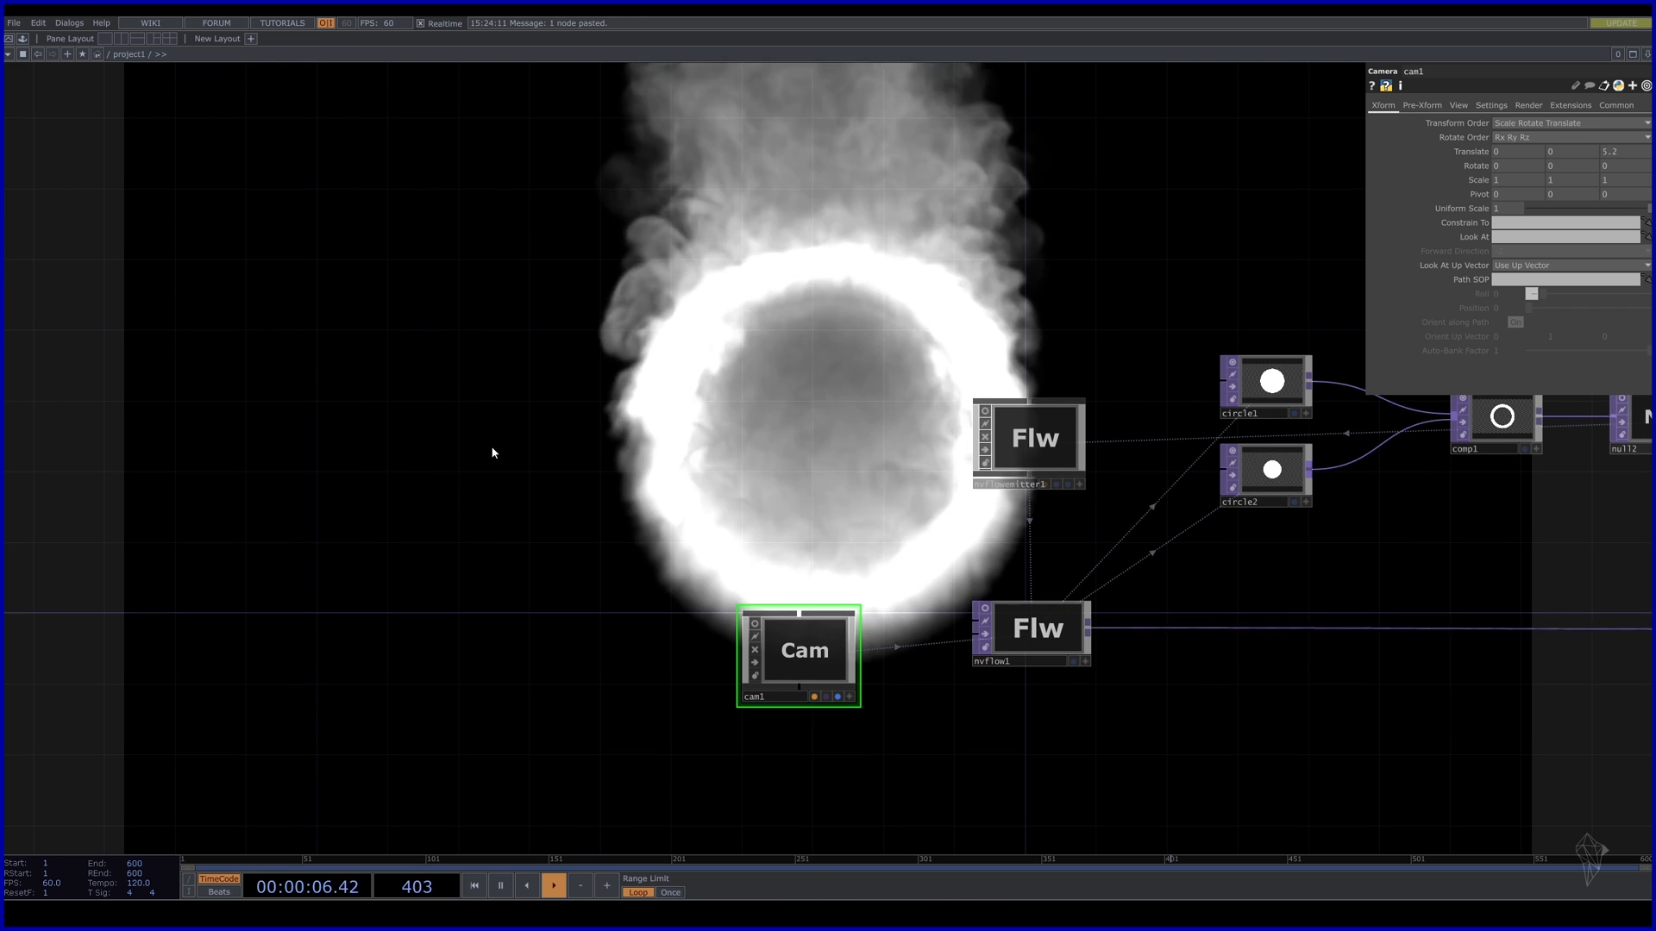
Create a Ramp TOP (ramp1) wired into a new null3.
key("Tab")
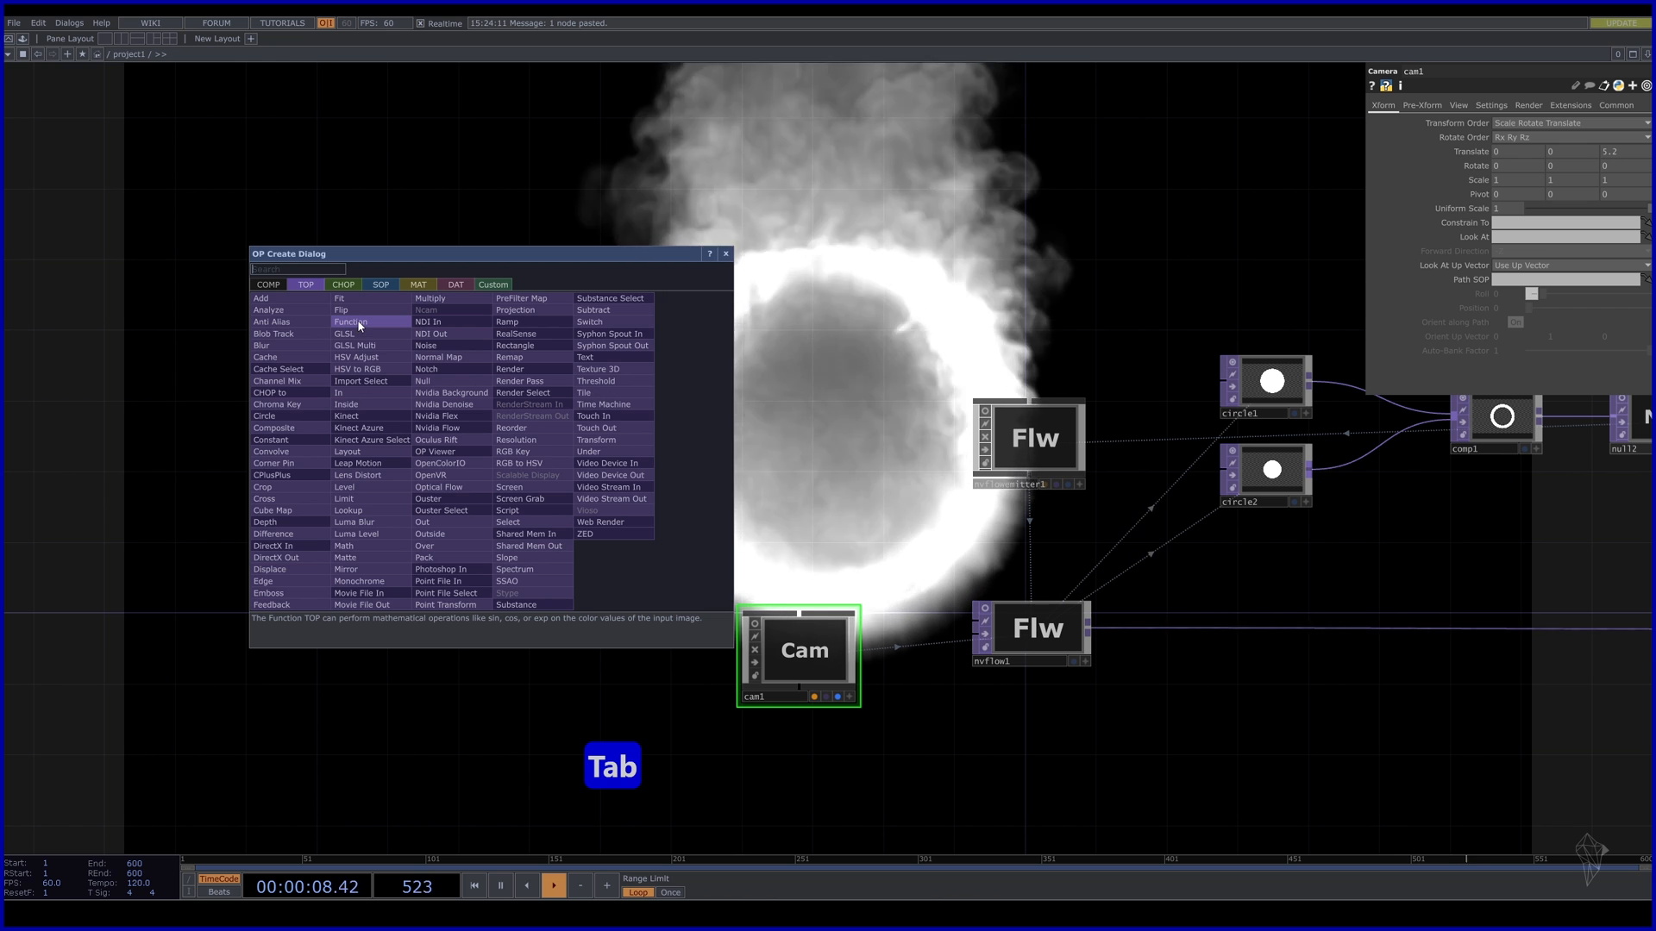
type("ra")
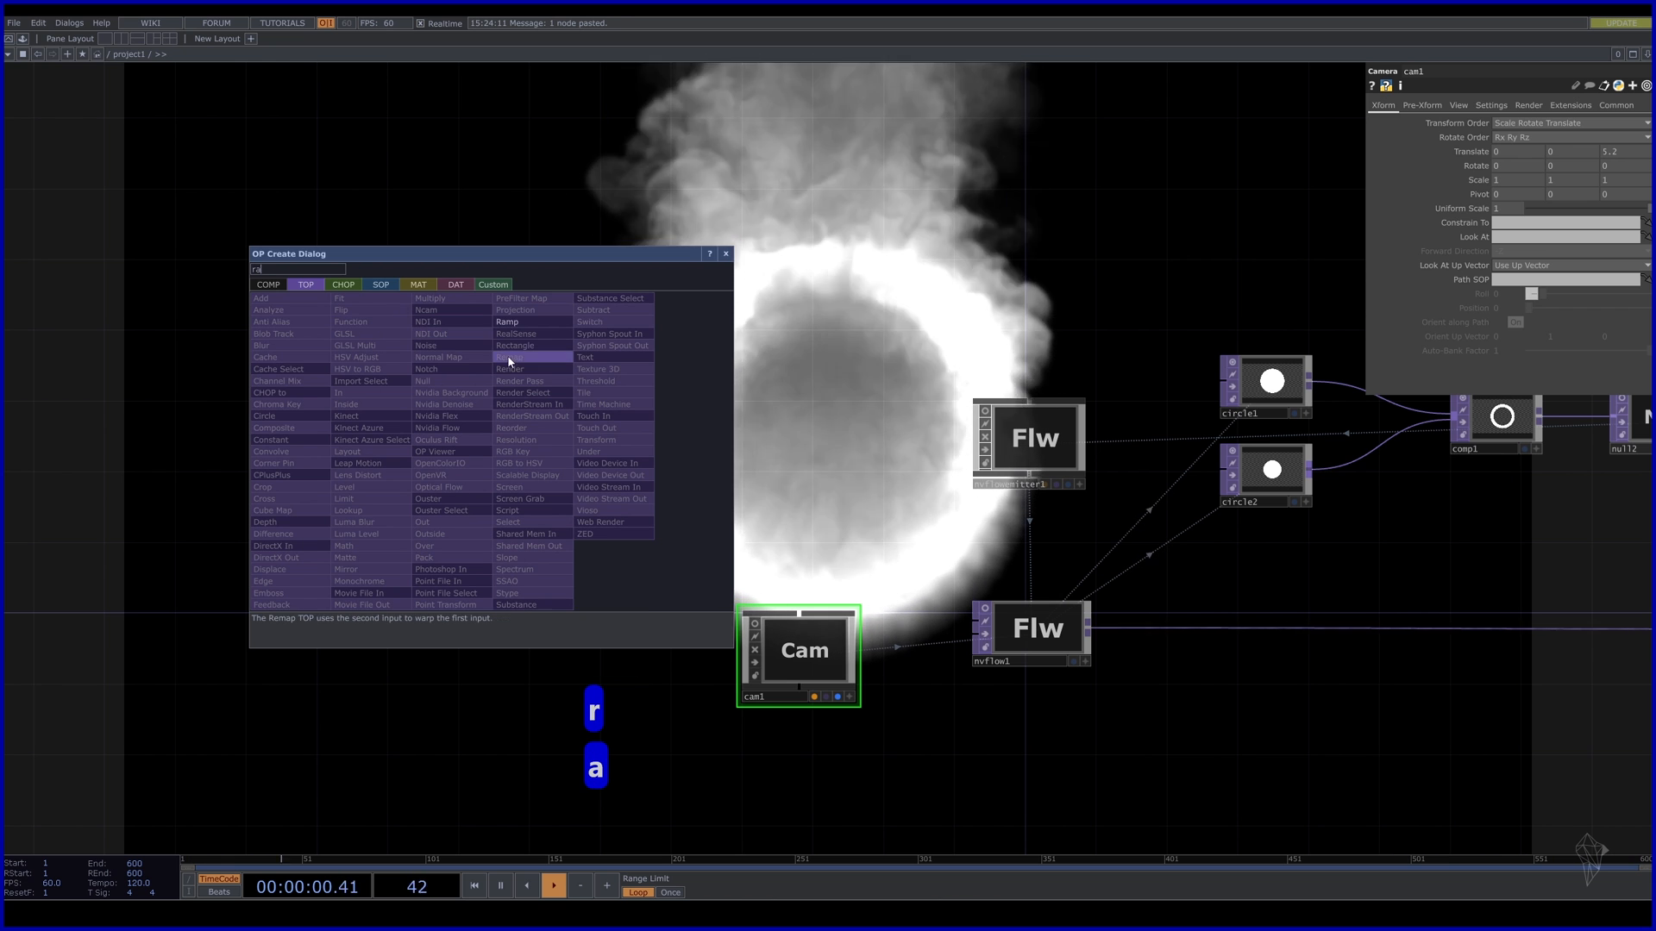
left_click(507, 322)
left_click(535, 427)
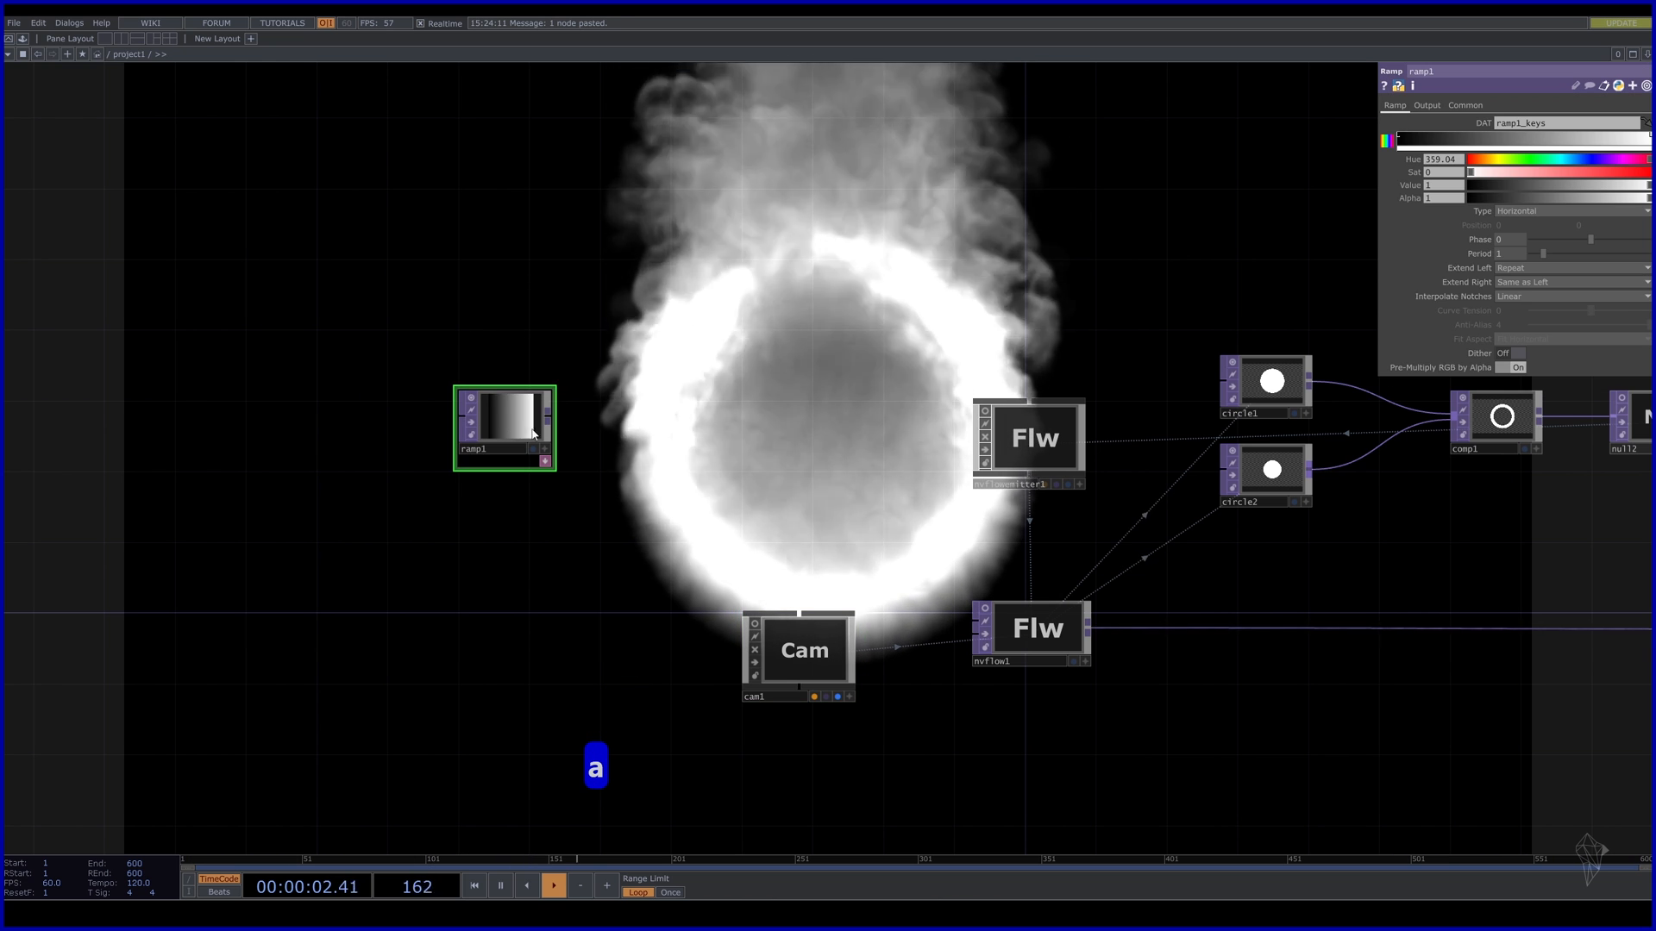
left_click(549, 416)
key("Tab")
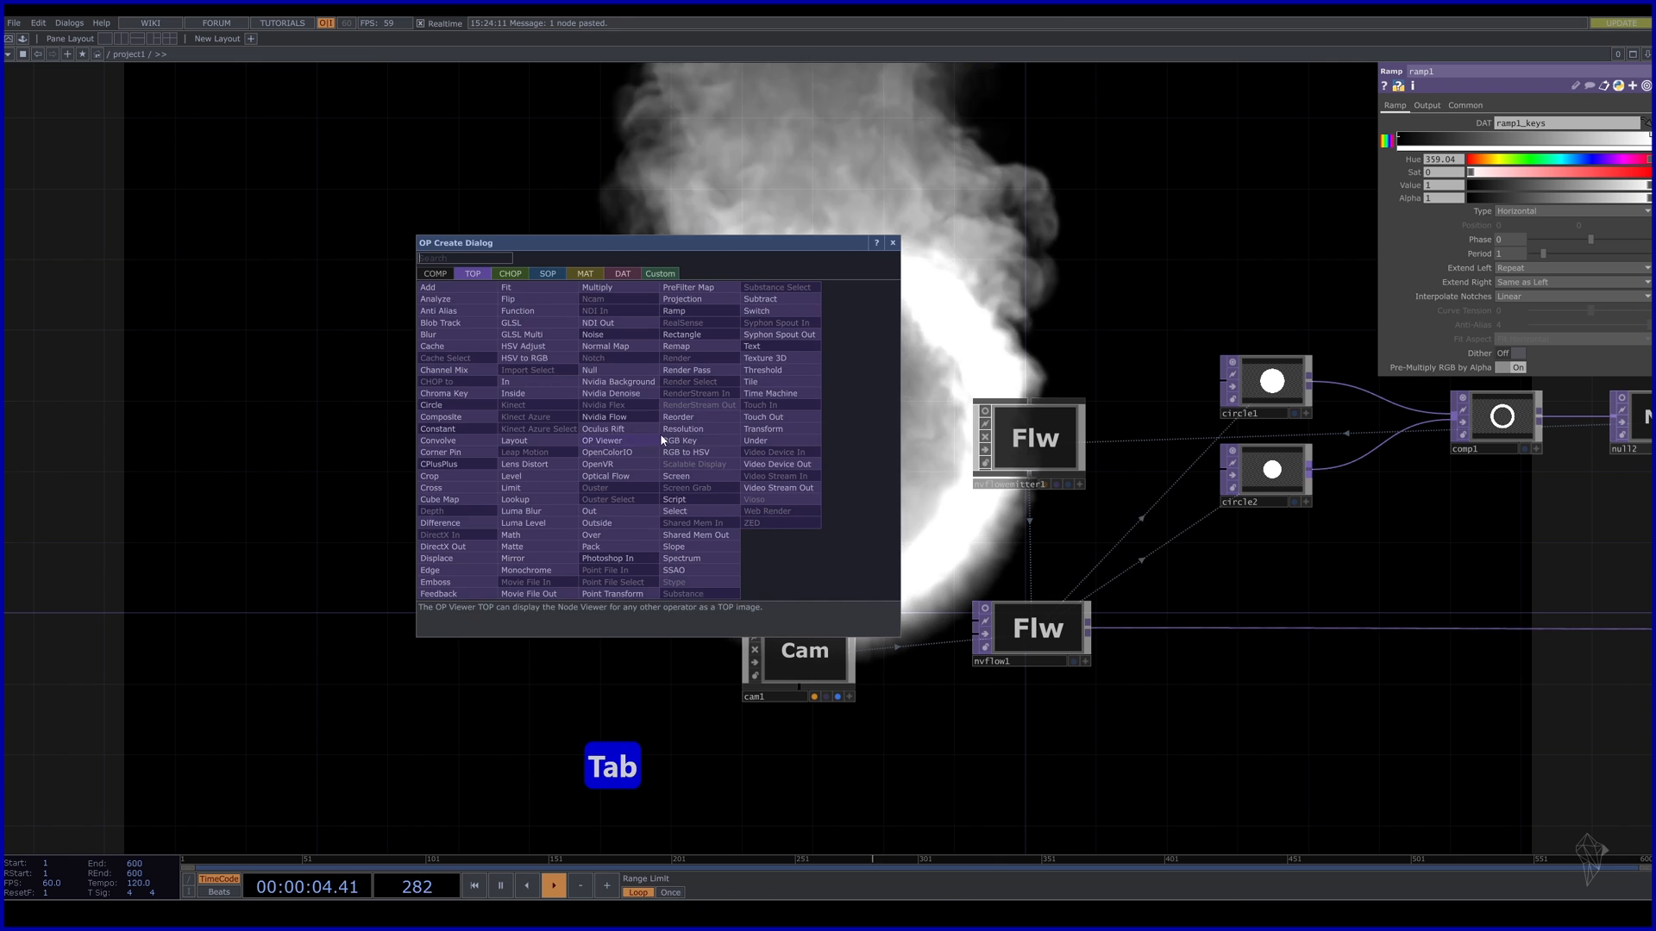
type("nu")
left_click(627, 374)
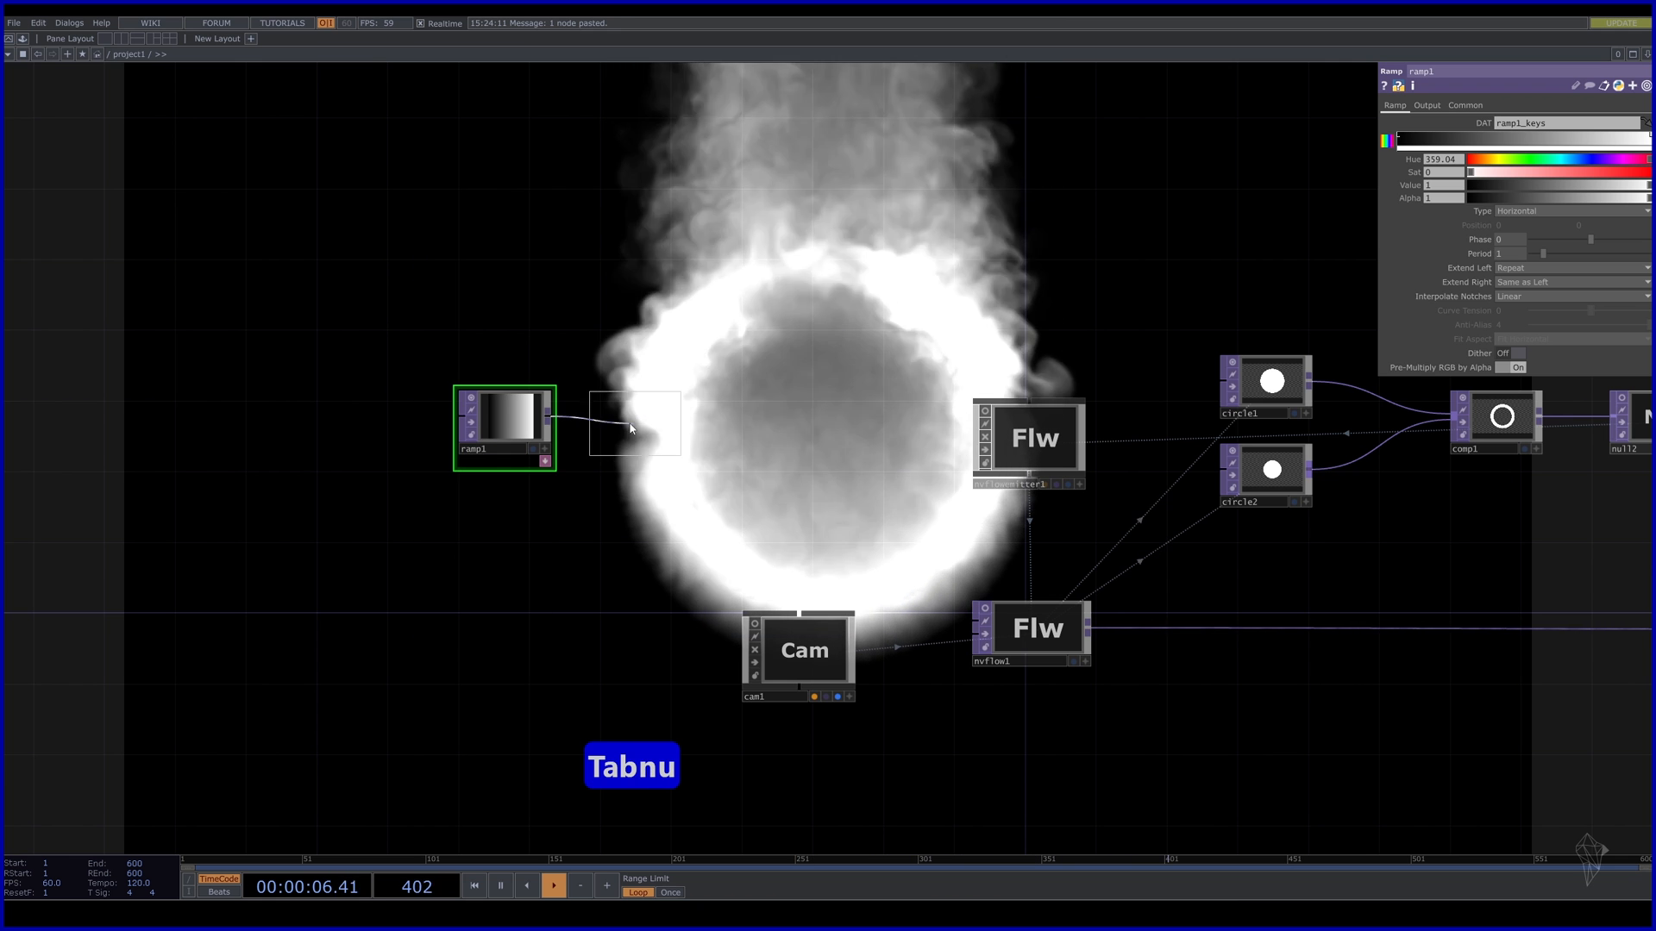
left_click(636, 417)
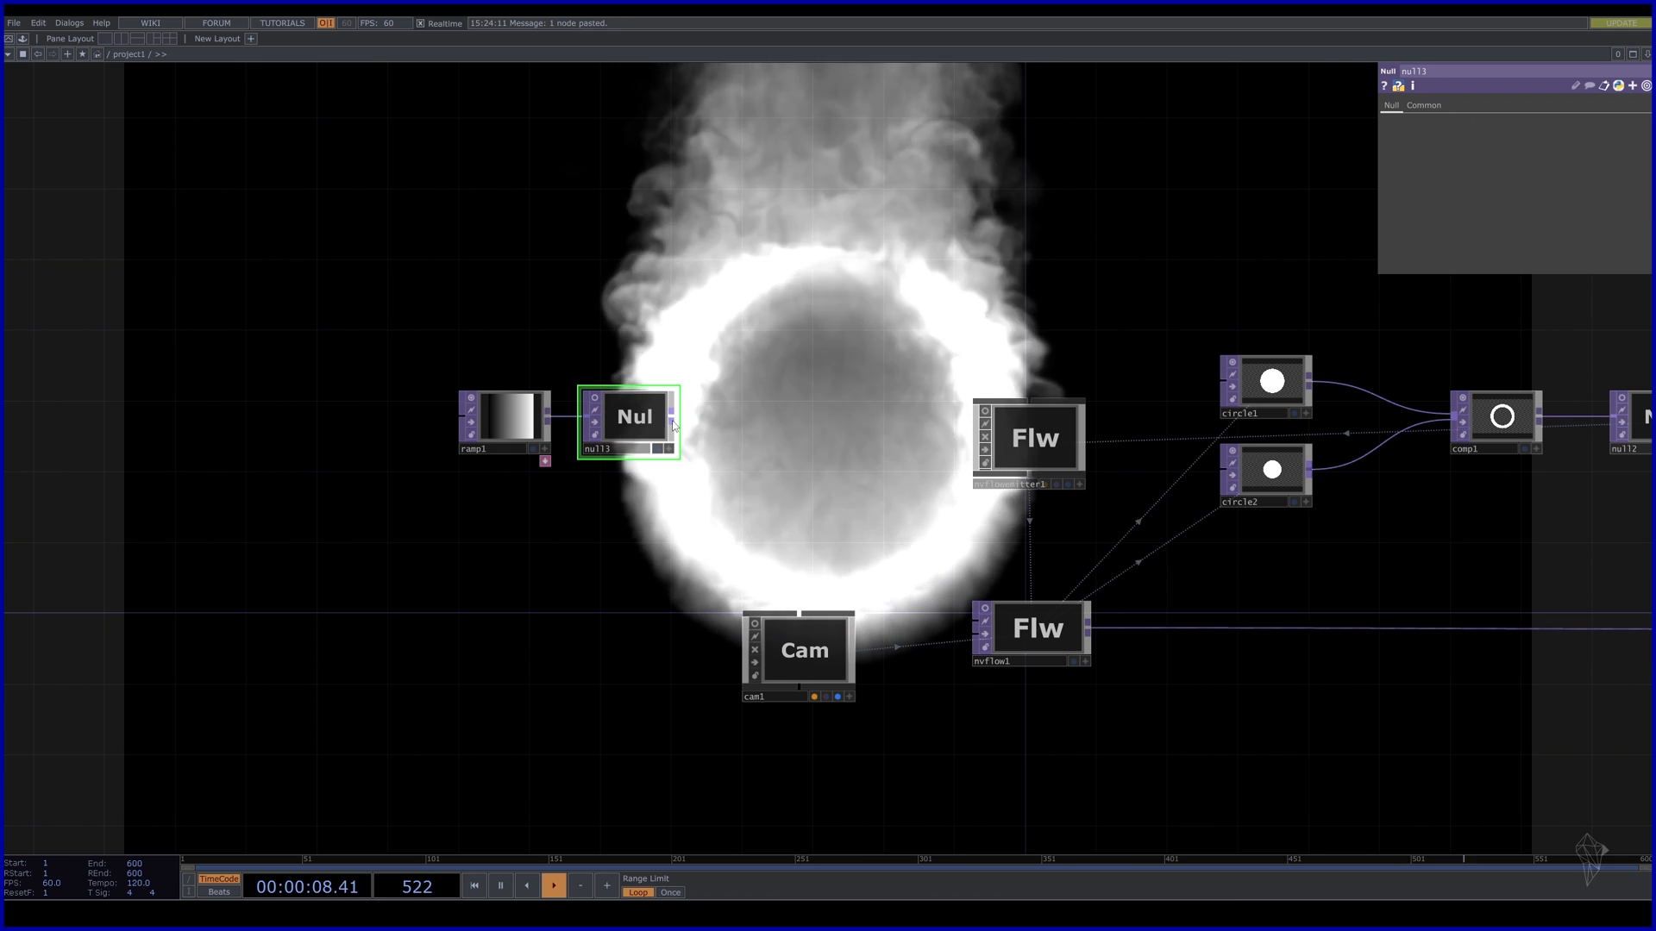
Convert null3 with a TOP to CHOP (topto1) ending in a Null CHOP, null4.
left_click(672, 415)
key("Tab")
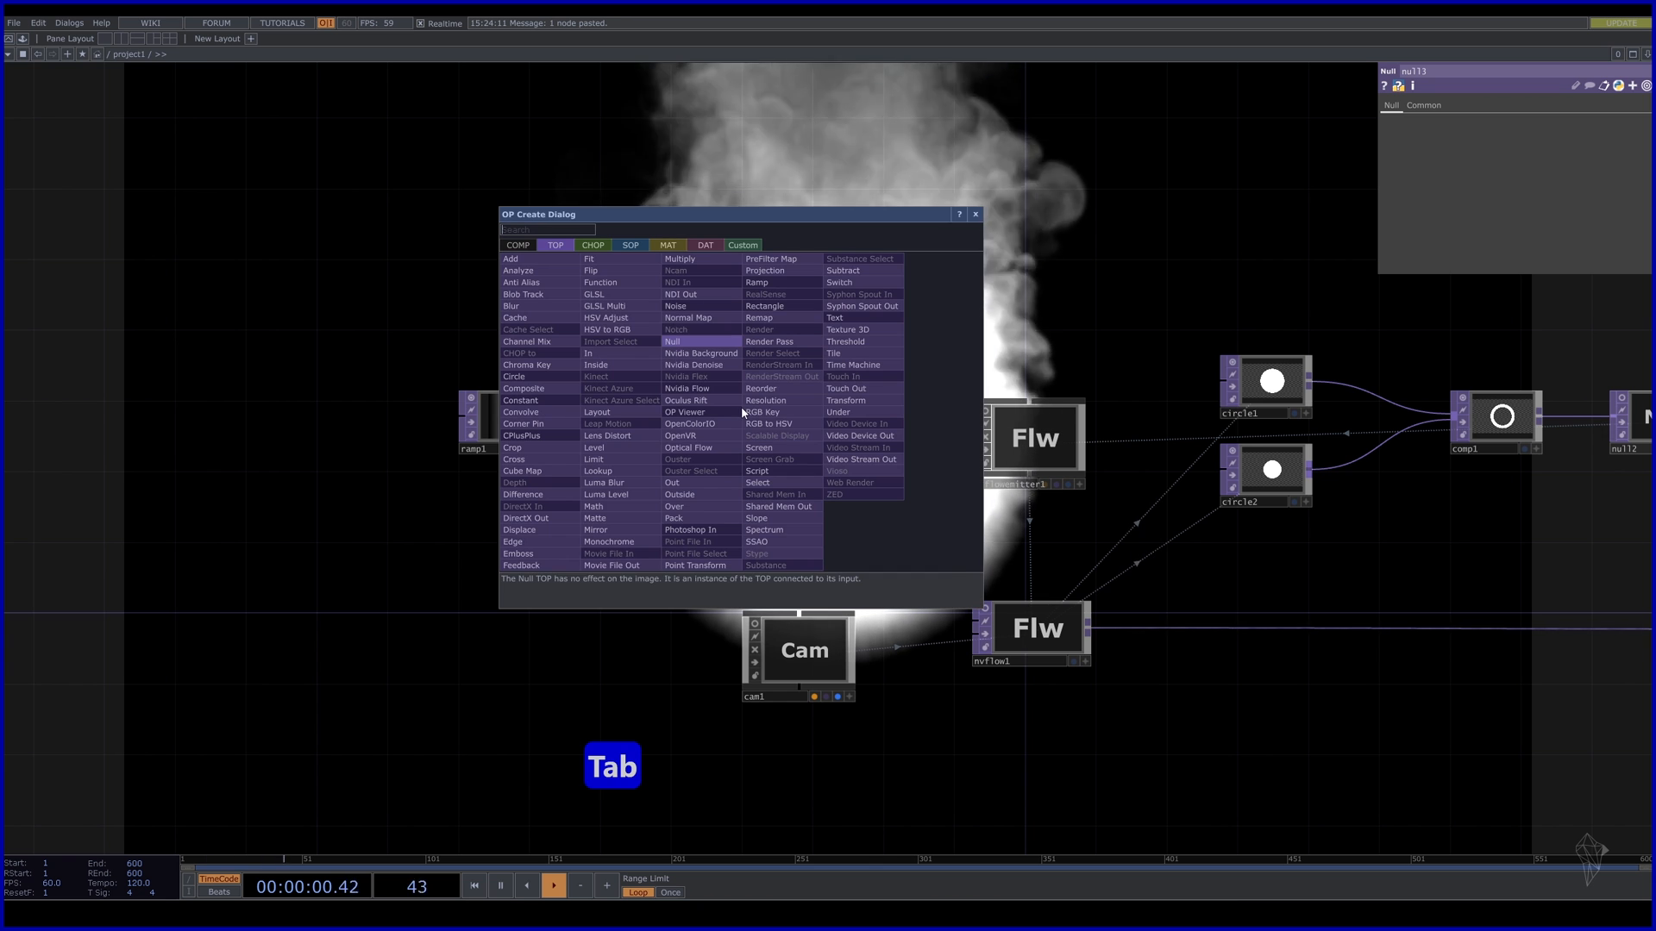
left_click(595, 246)
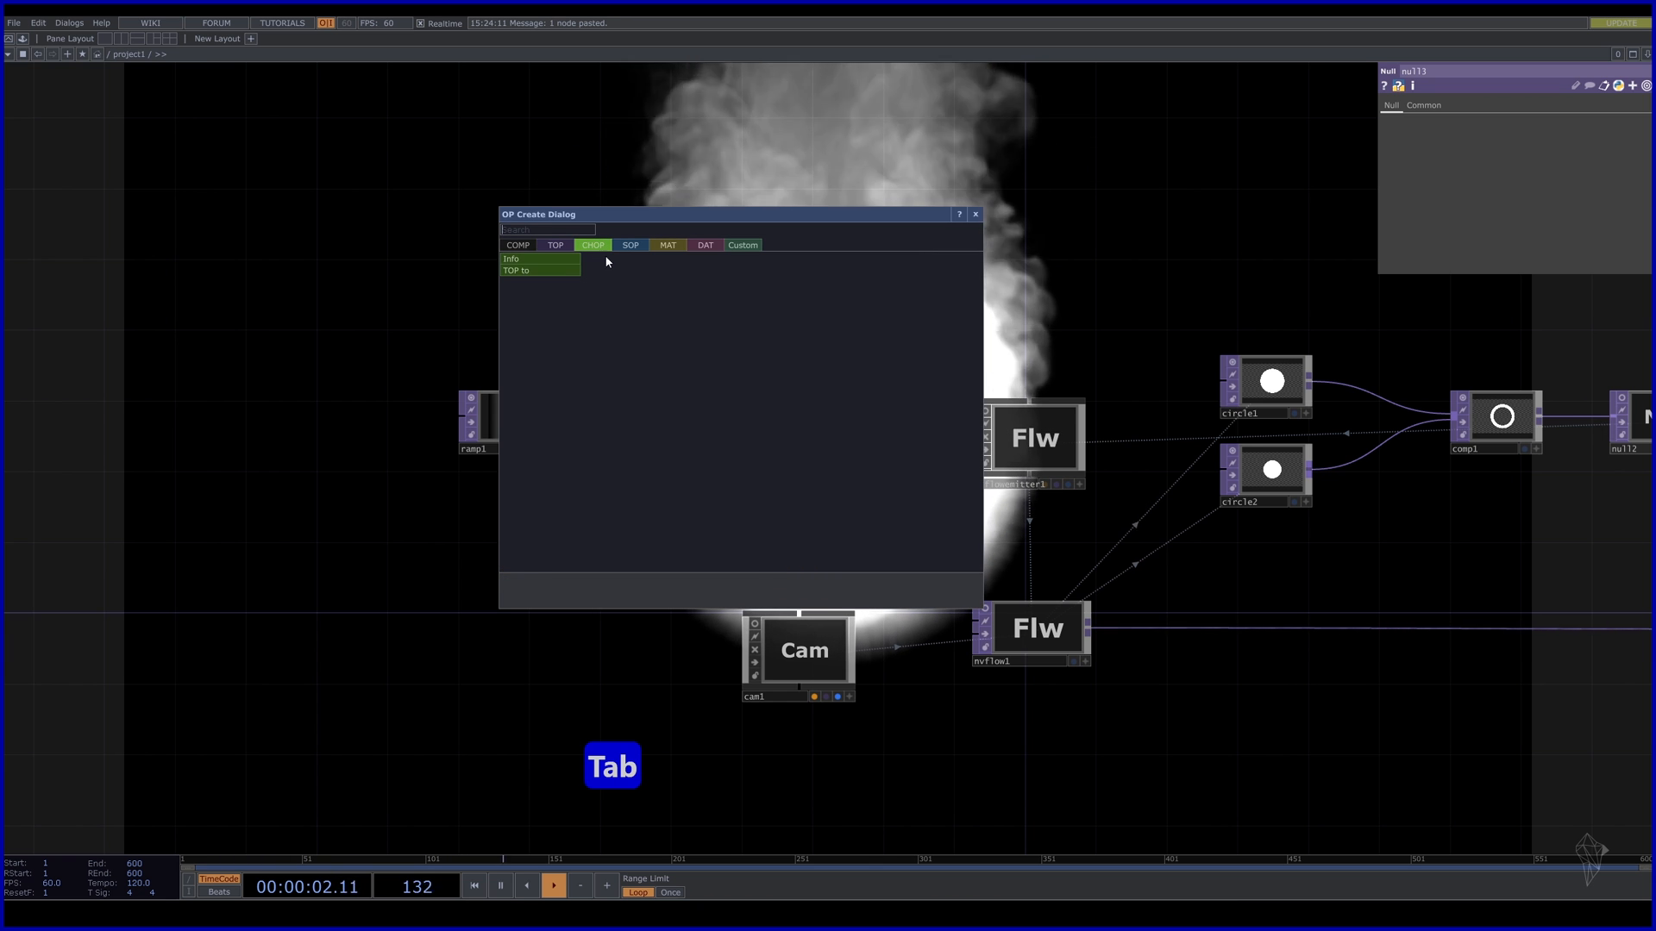
left_click(562, 272)
left_click(776, 416)
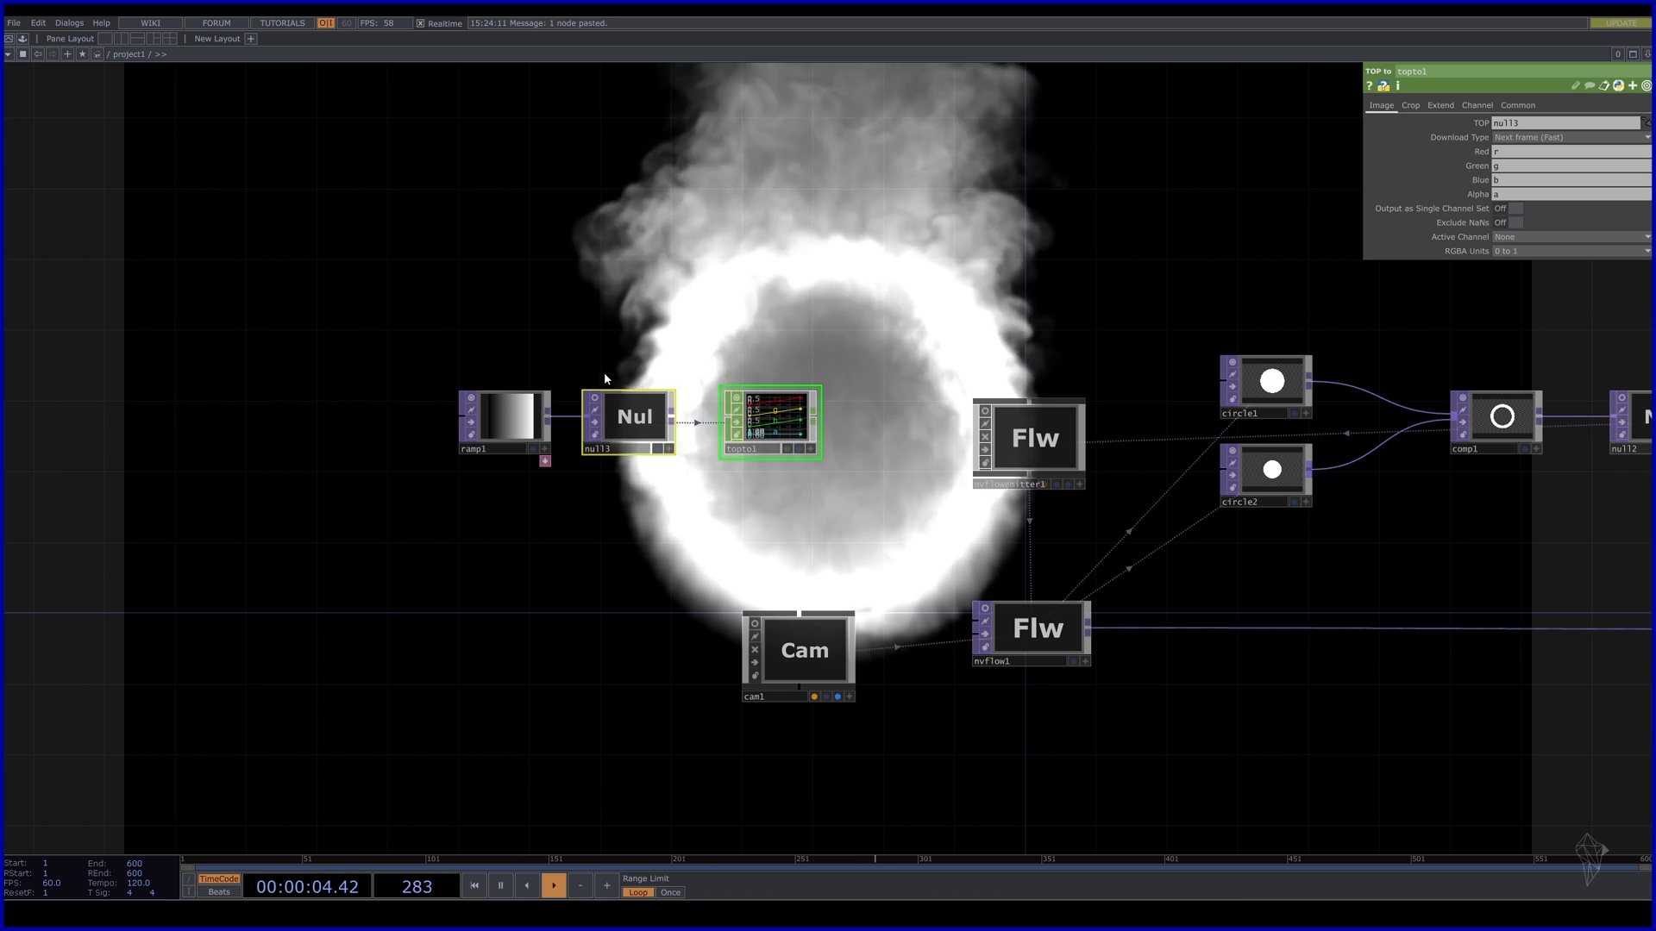
left_click_drag(379, 328, 791, 327)
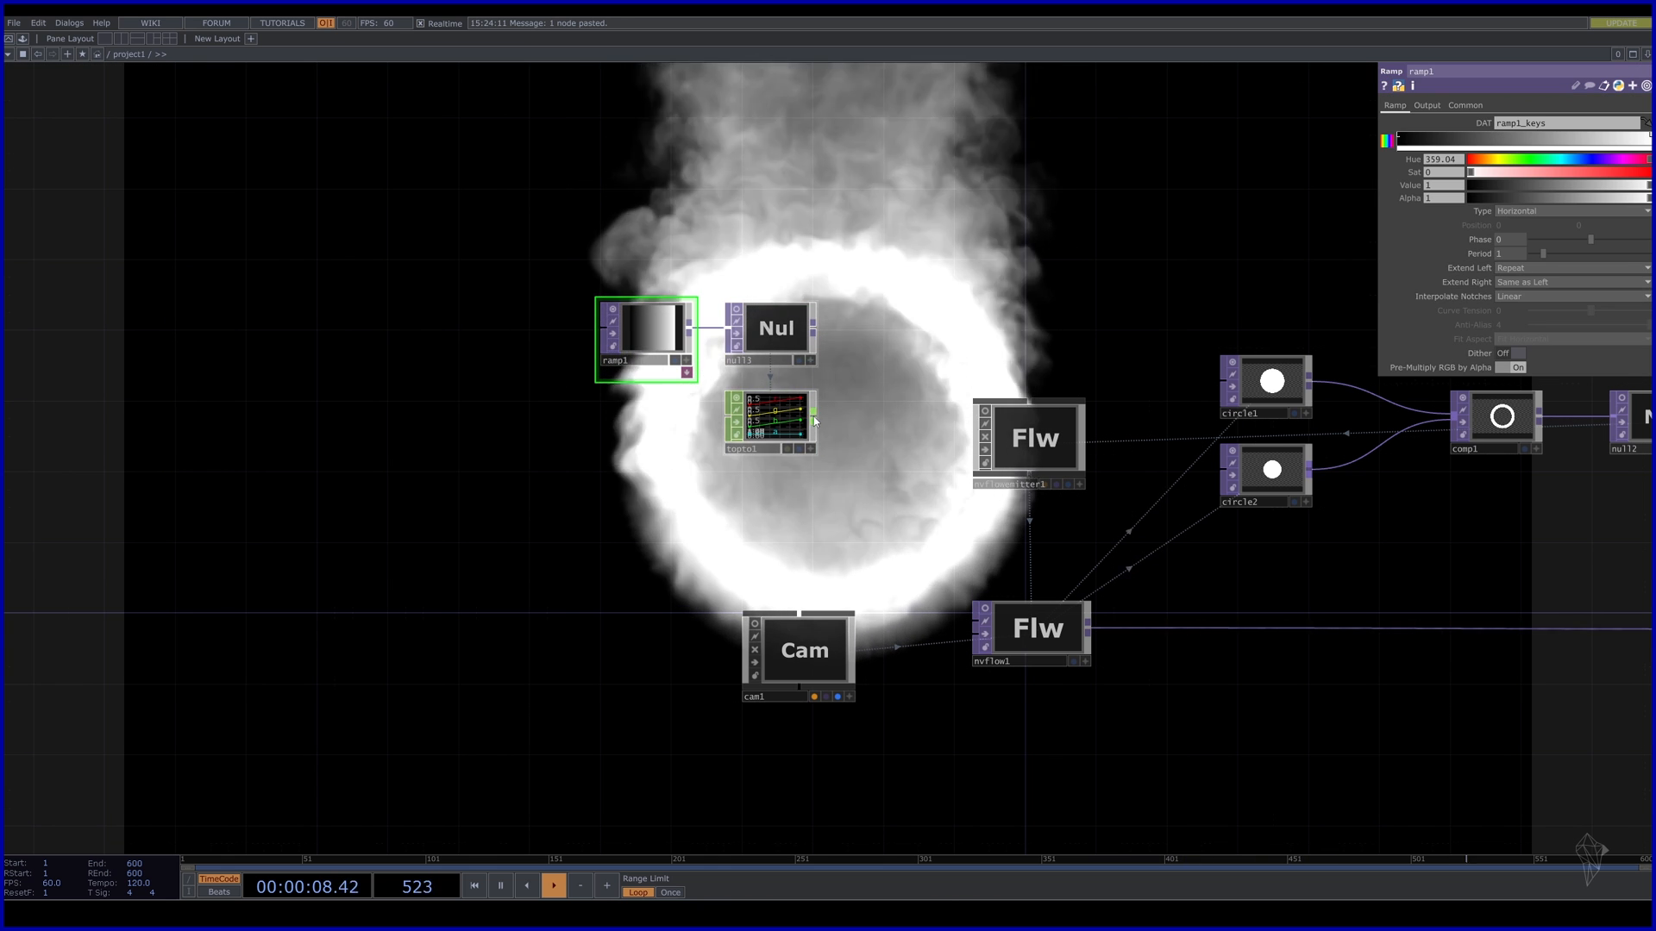
key("Tab")
type("nu")
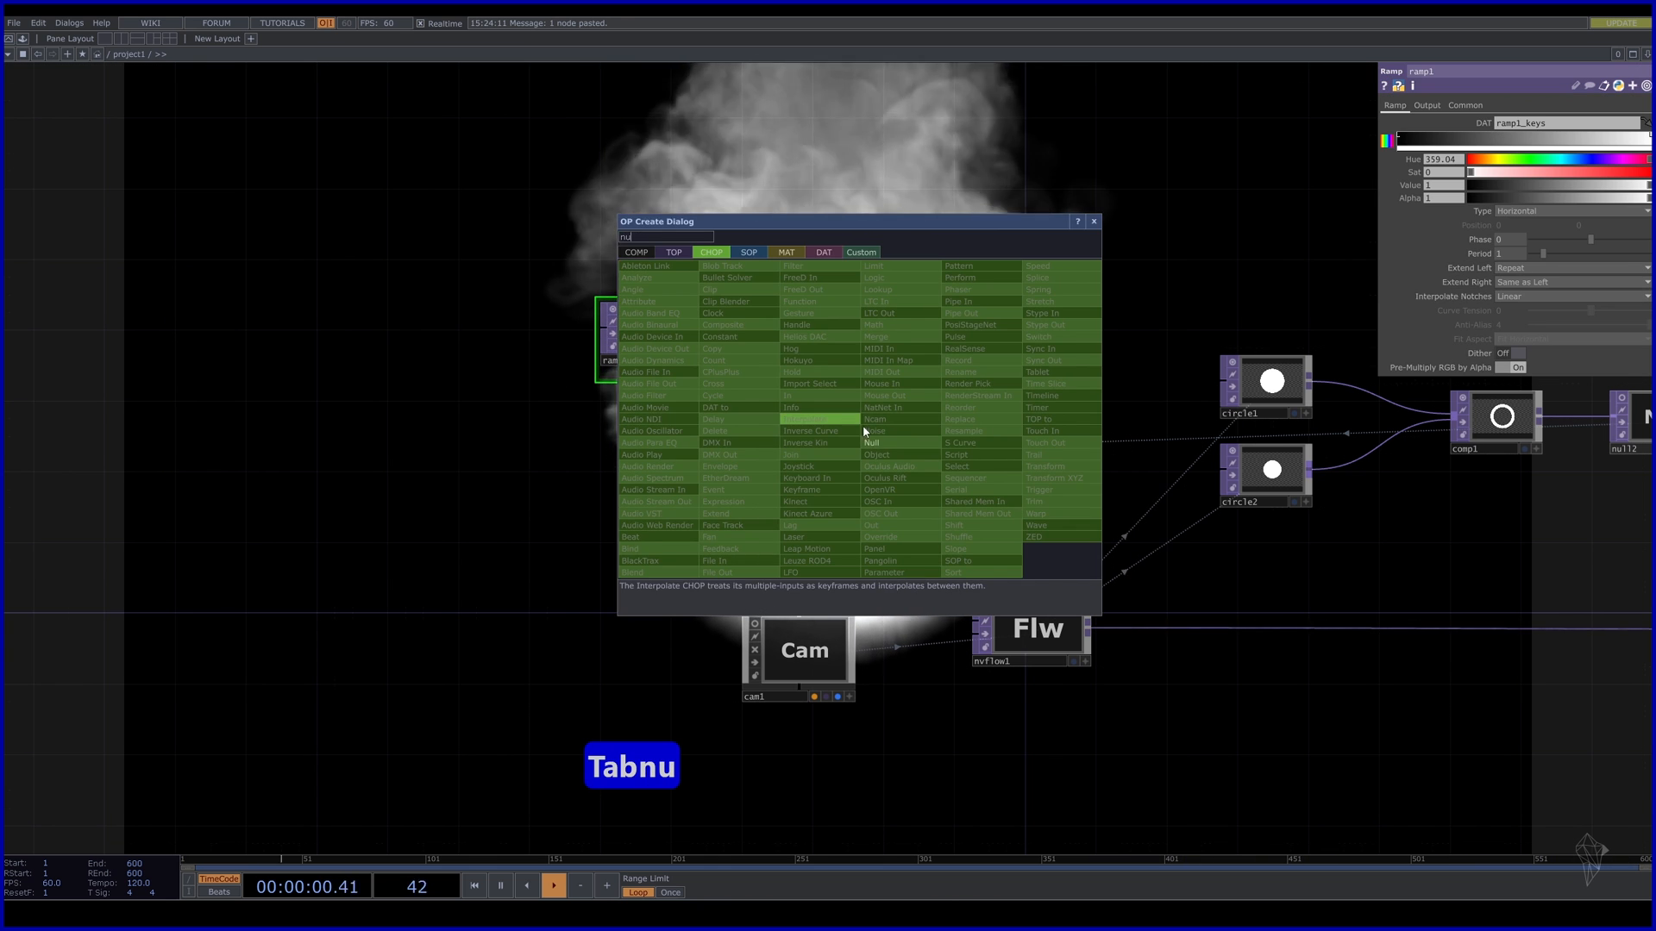
key("Return")
left_click(853, 414)
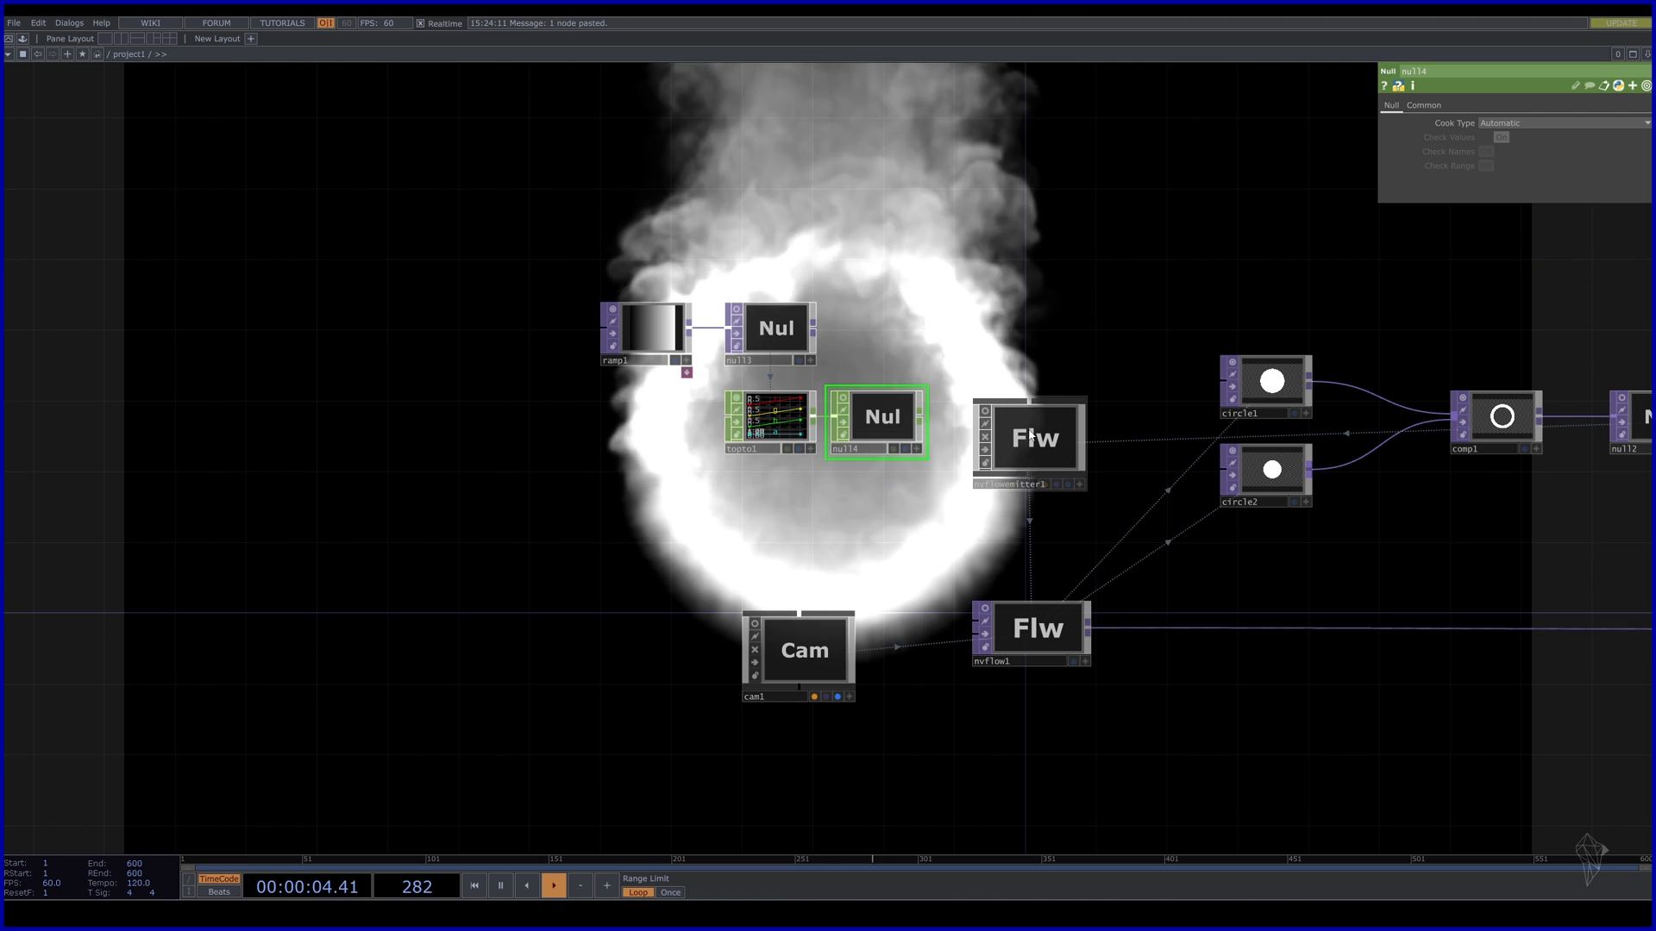
Drop null4 into the Color Ramp OP field on nvflowemitter1's Material page.
left_click(1031, 435)
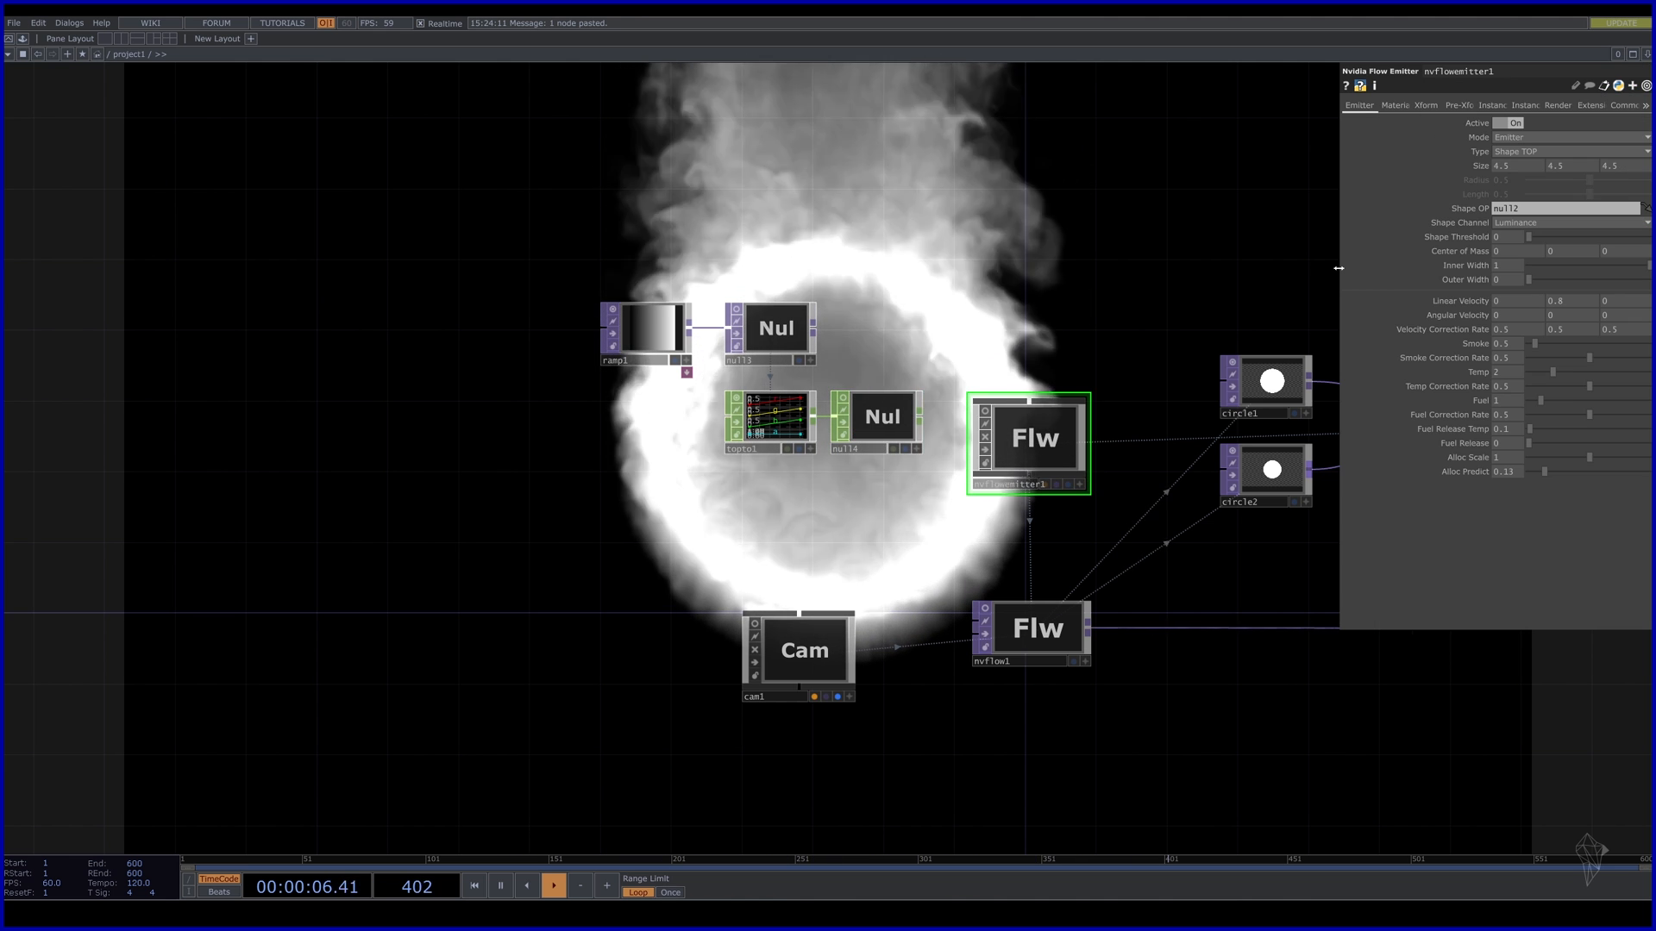
left_click(1399, 106)
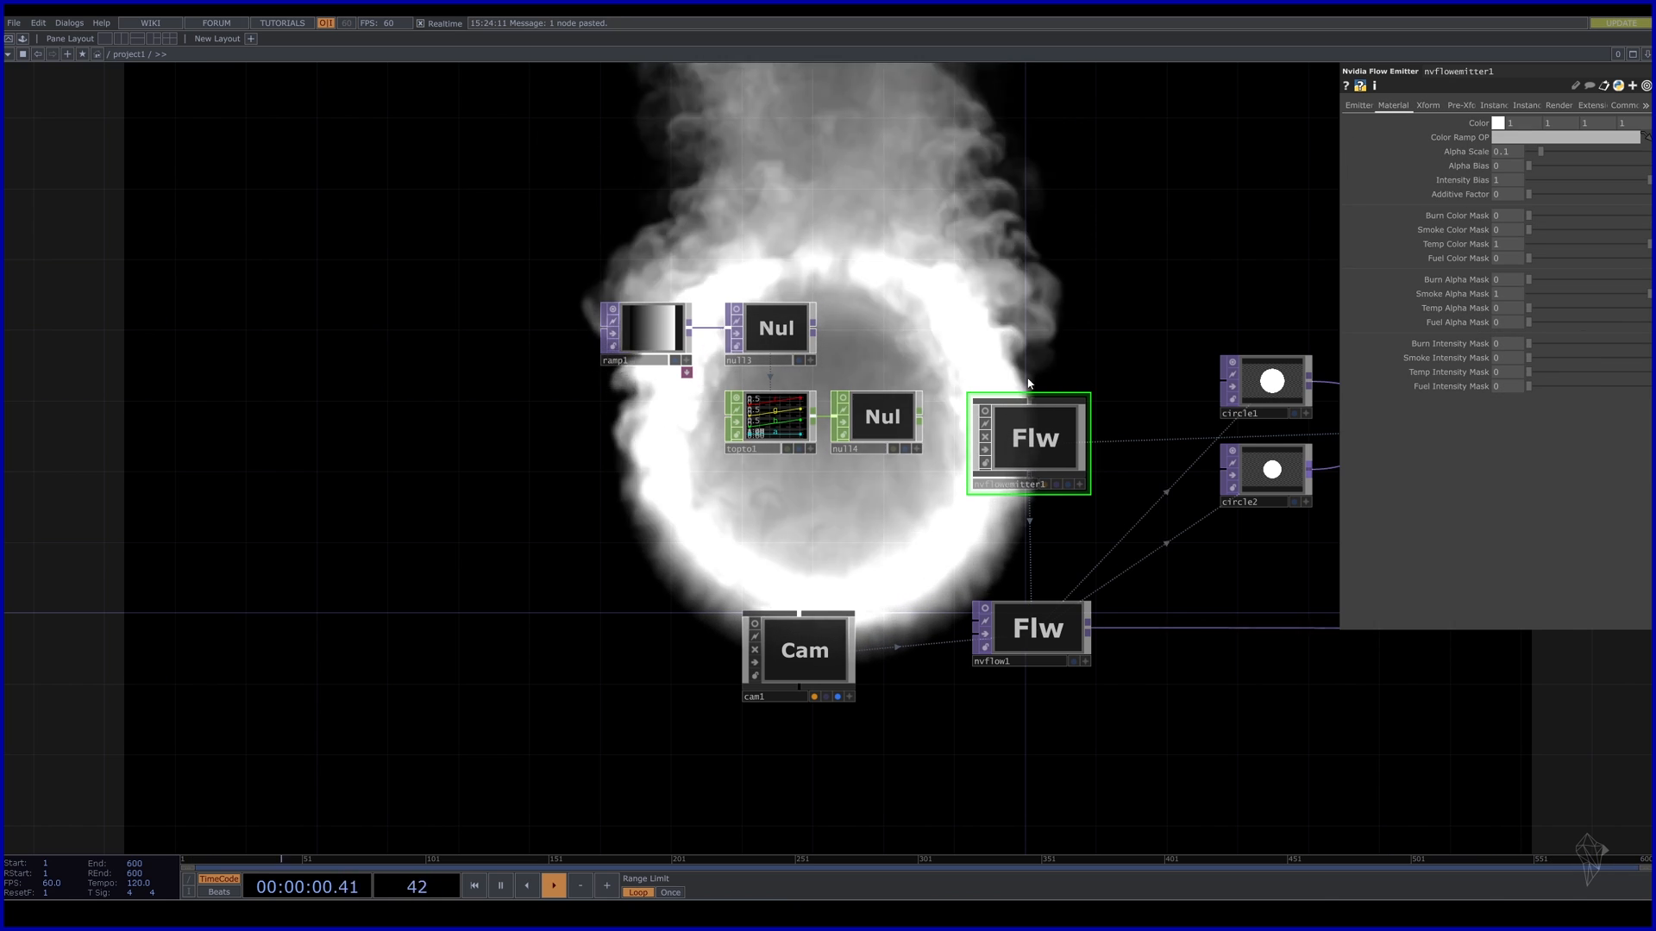
left_click_drag(881, 418, 1542, 138)
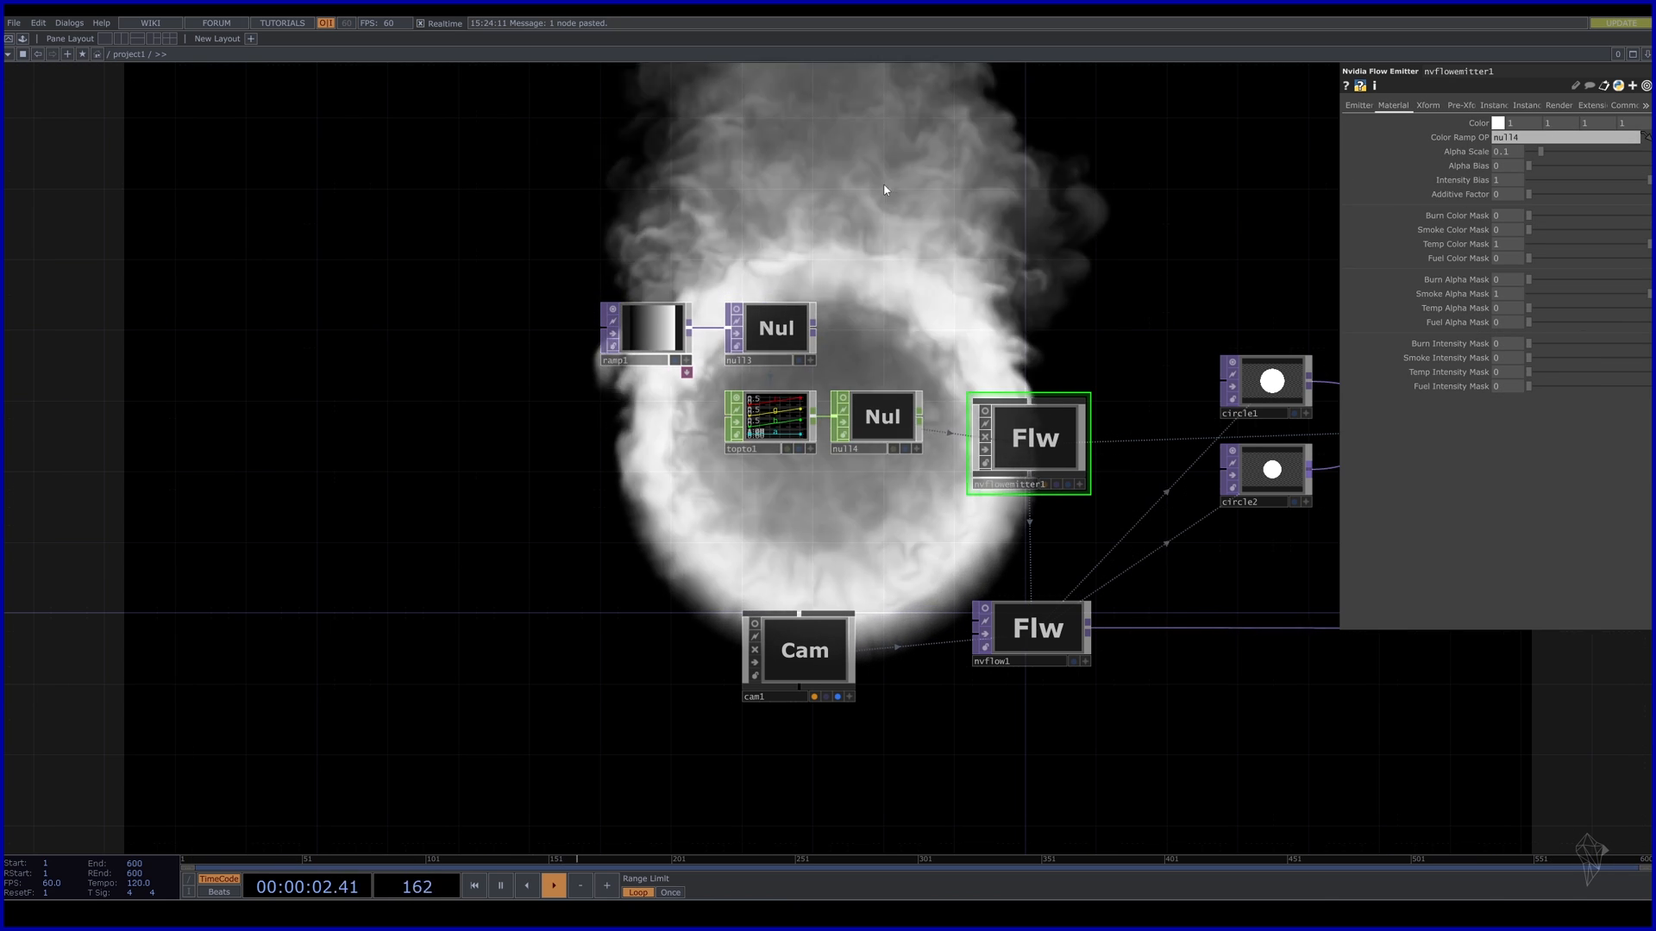
left_click_drag(805, 225, 709, 286)
left_click(559, 391)
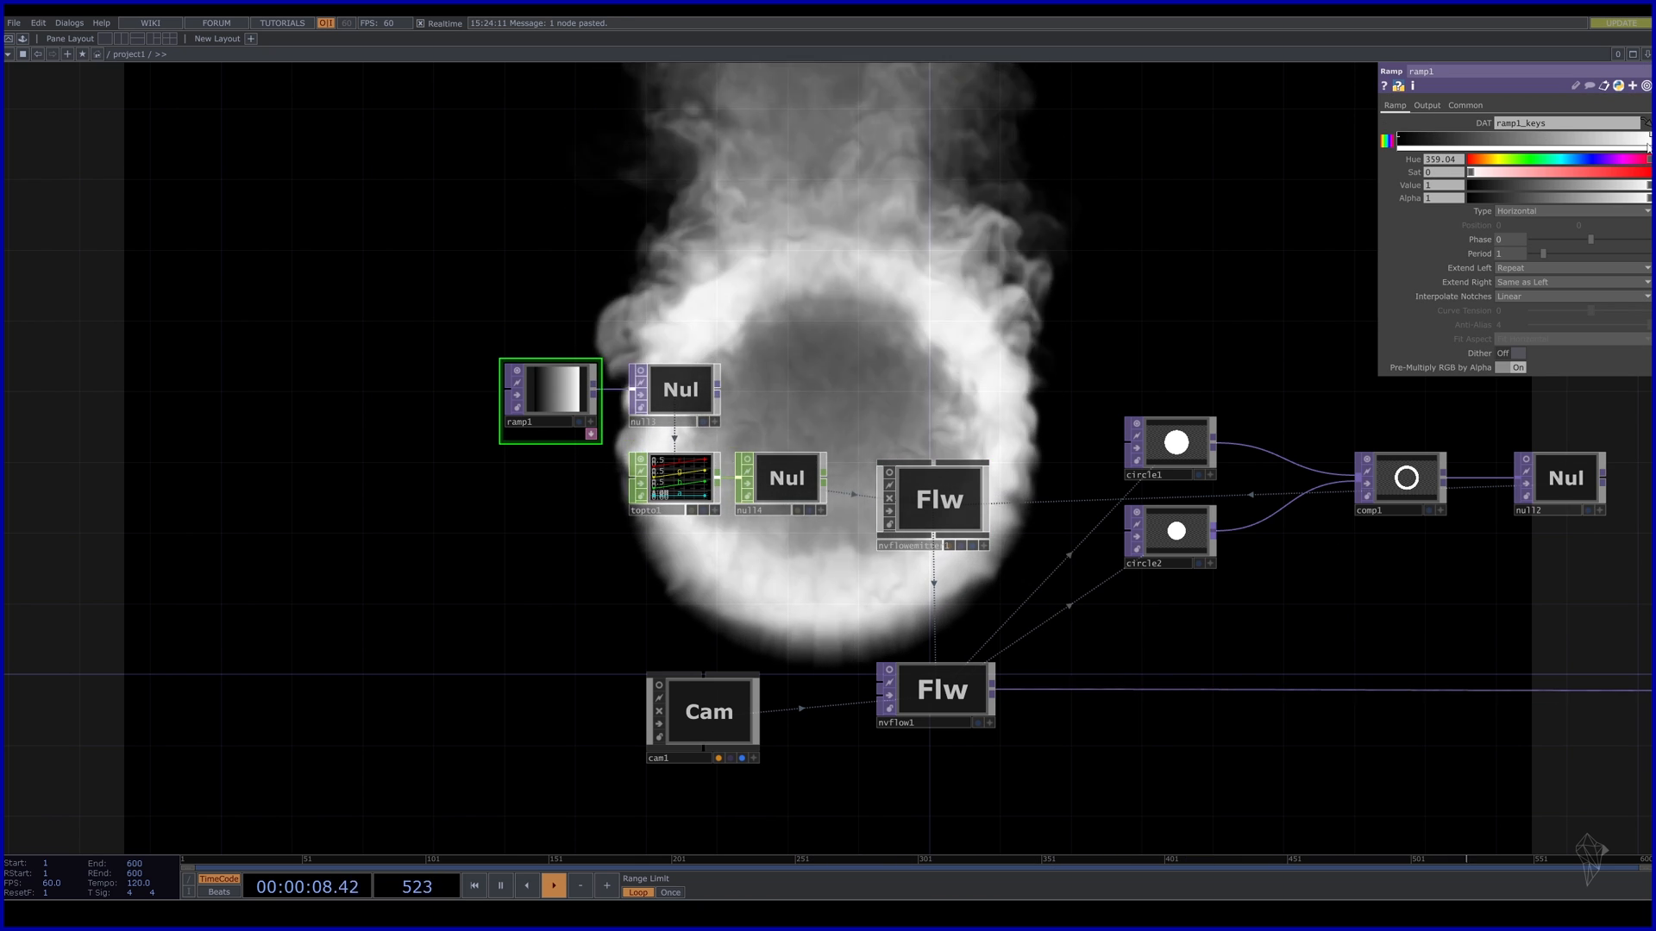
Add ramp1 colour keys and adjust hue, saturation and value into a blue-to-near-black gradient.
left_click_drag(1541, 186, 1352, 163)
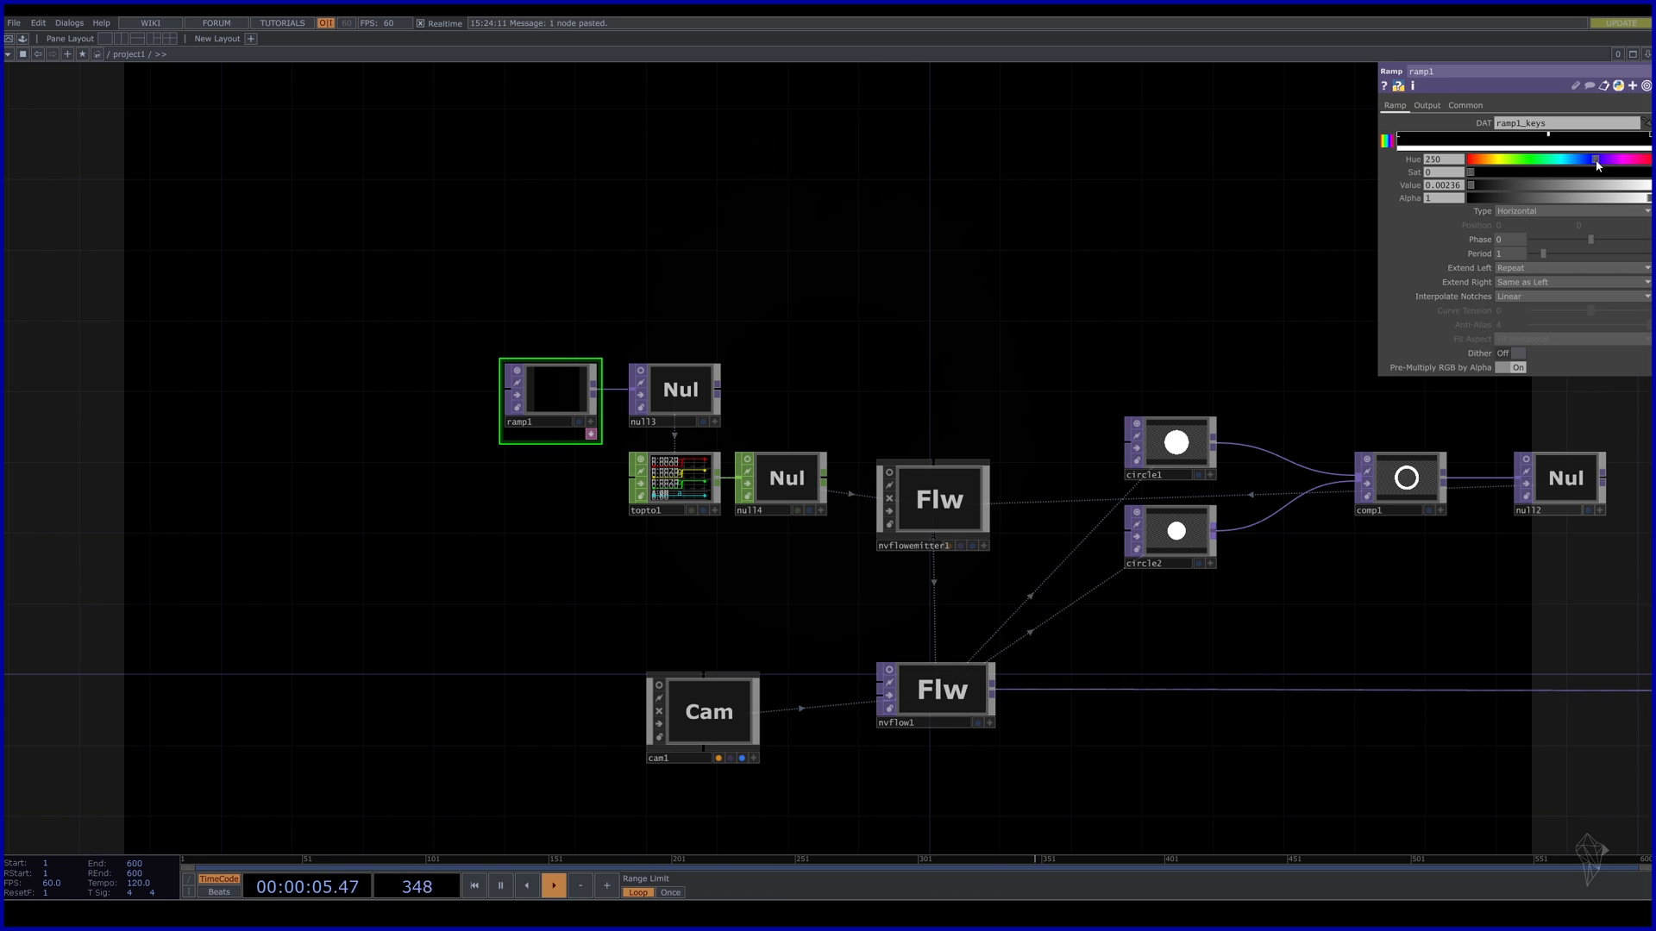
left_click_drag(1632, 188, 1607, 189)
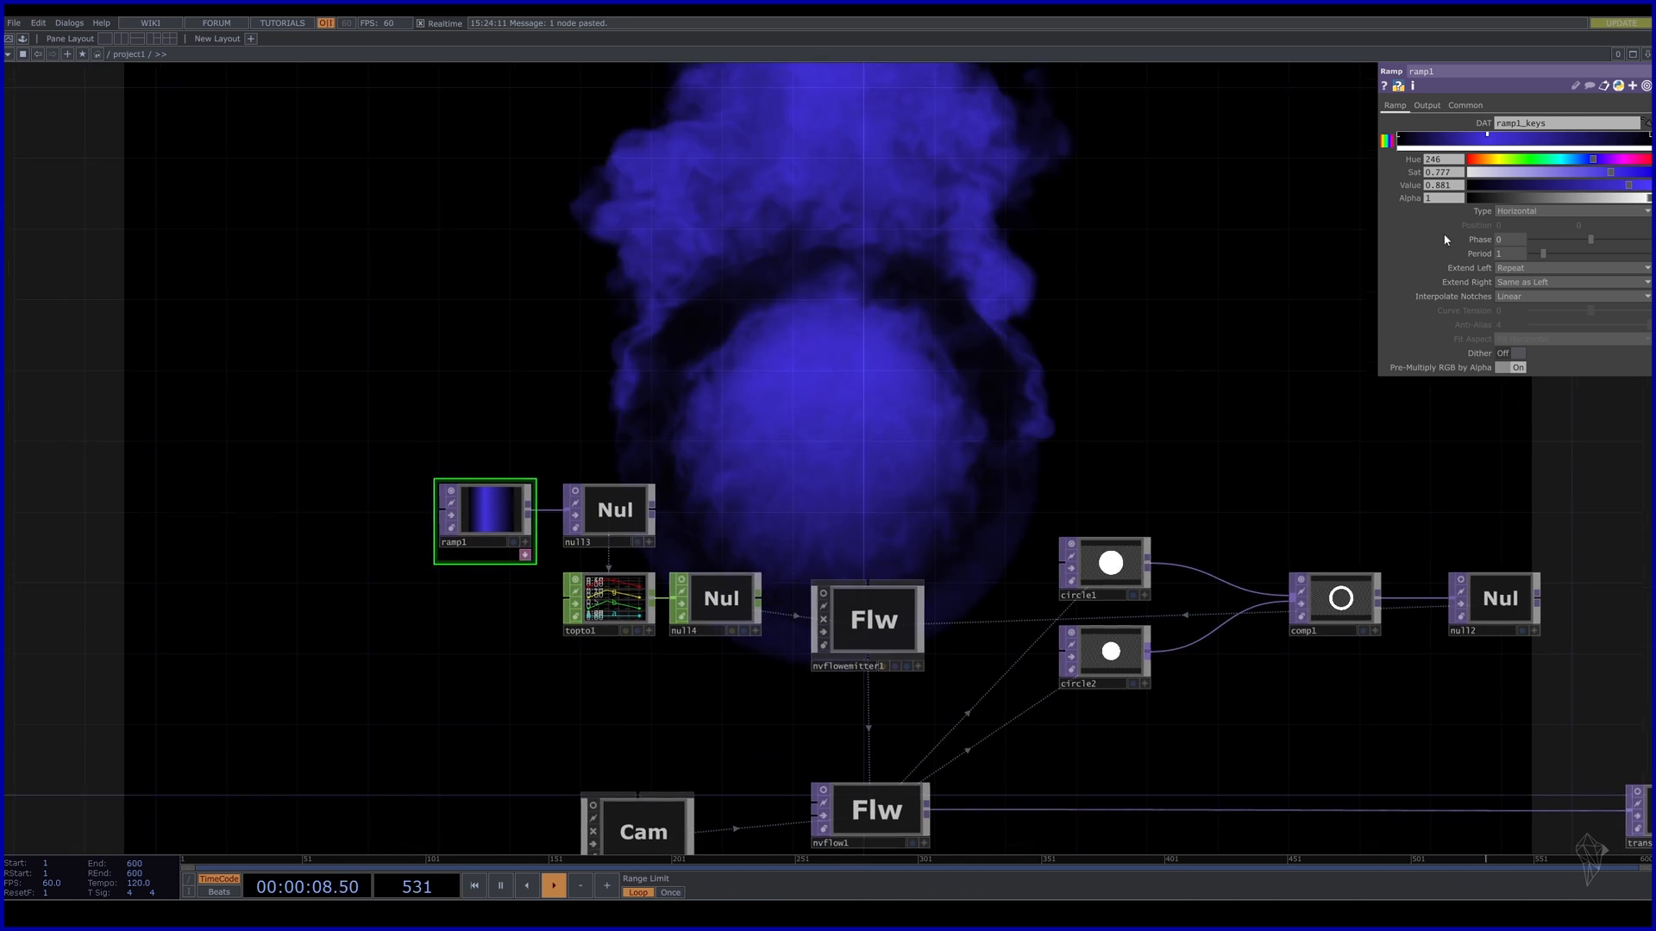
left_click(1441, 138)
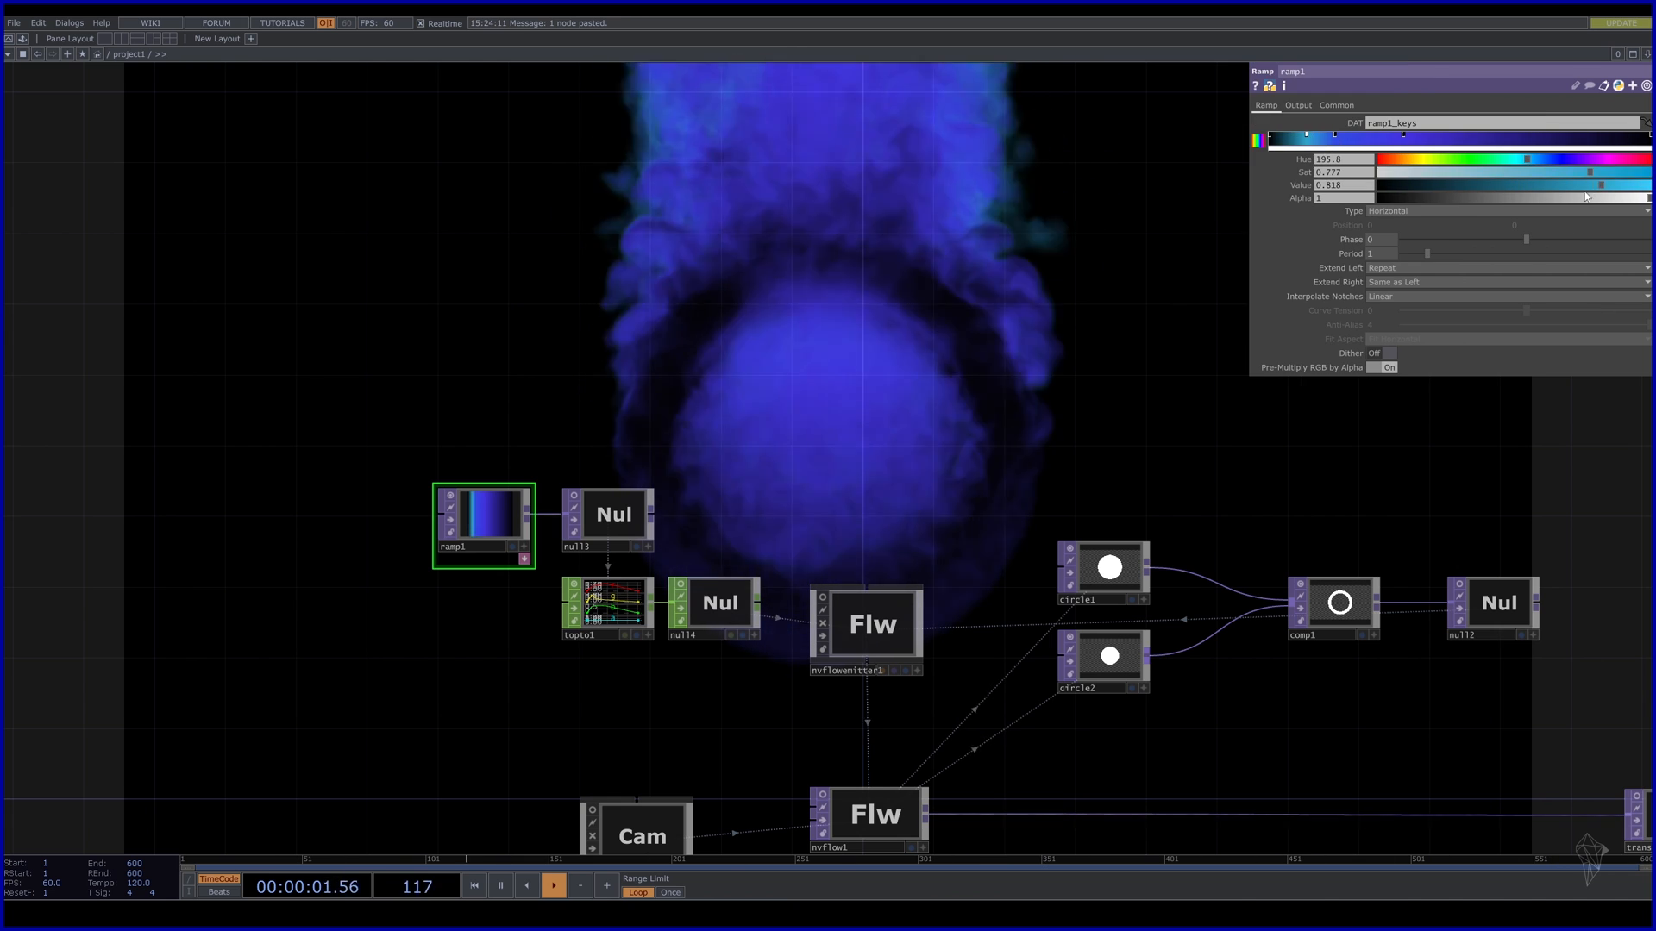
left_click(1541, 139)
left_click_drag(1306, 139, 1295, 141)
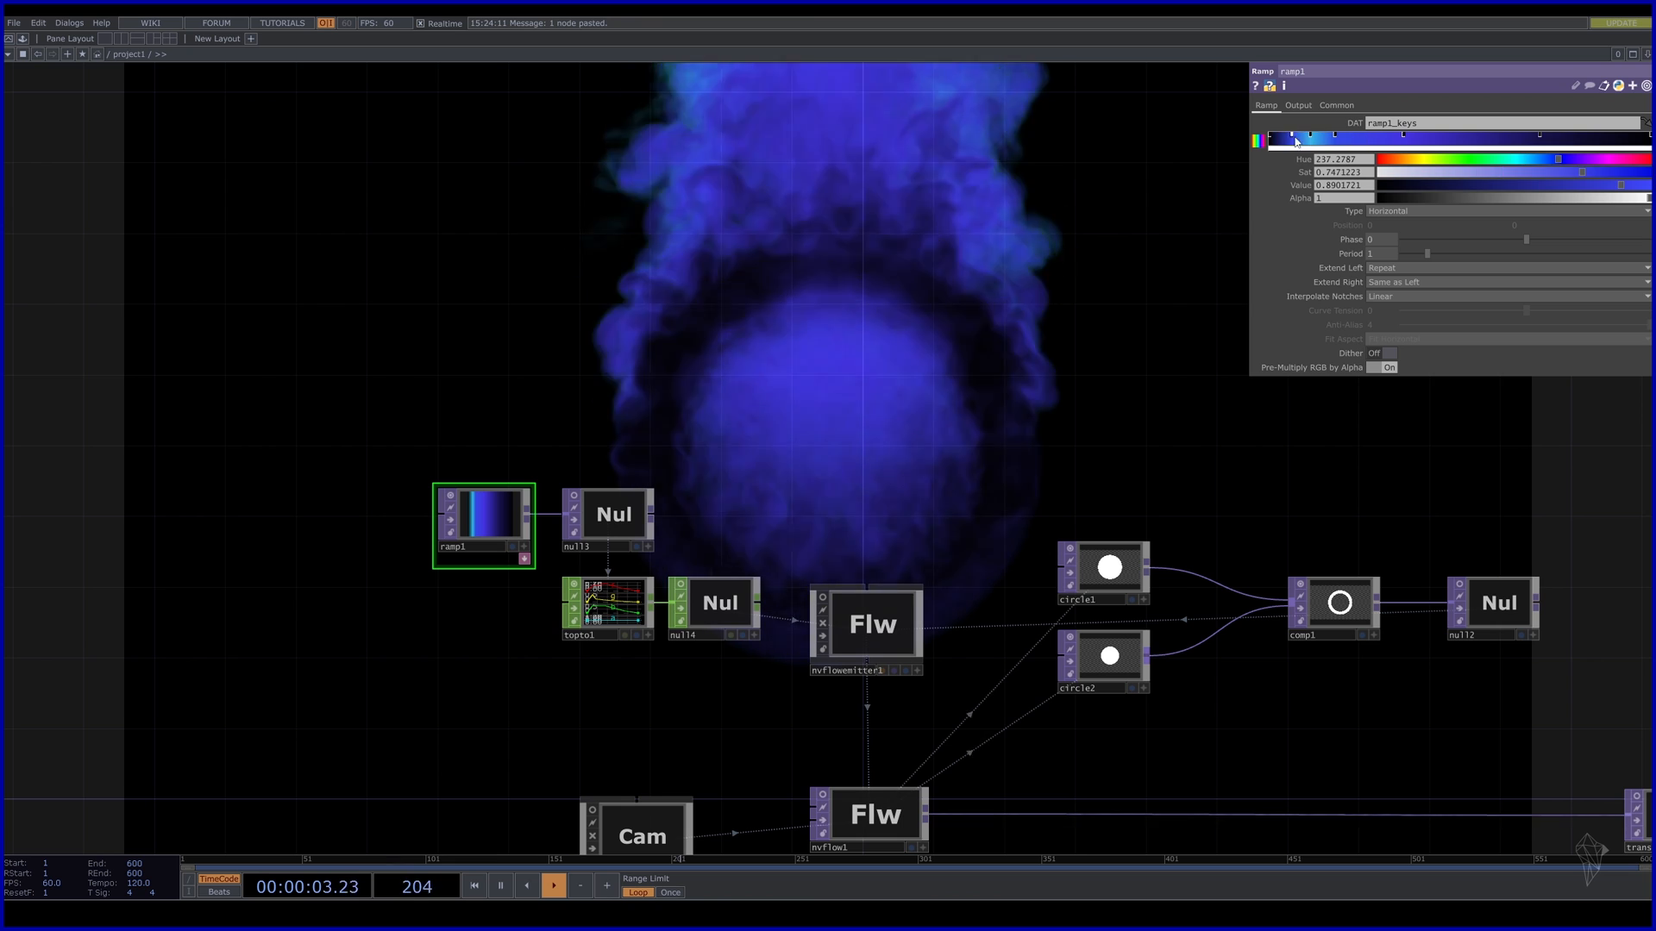
left_click_drag(1455, 172, 1473, 173)
left_click_drag(1294, 140, 1320, 141)
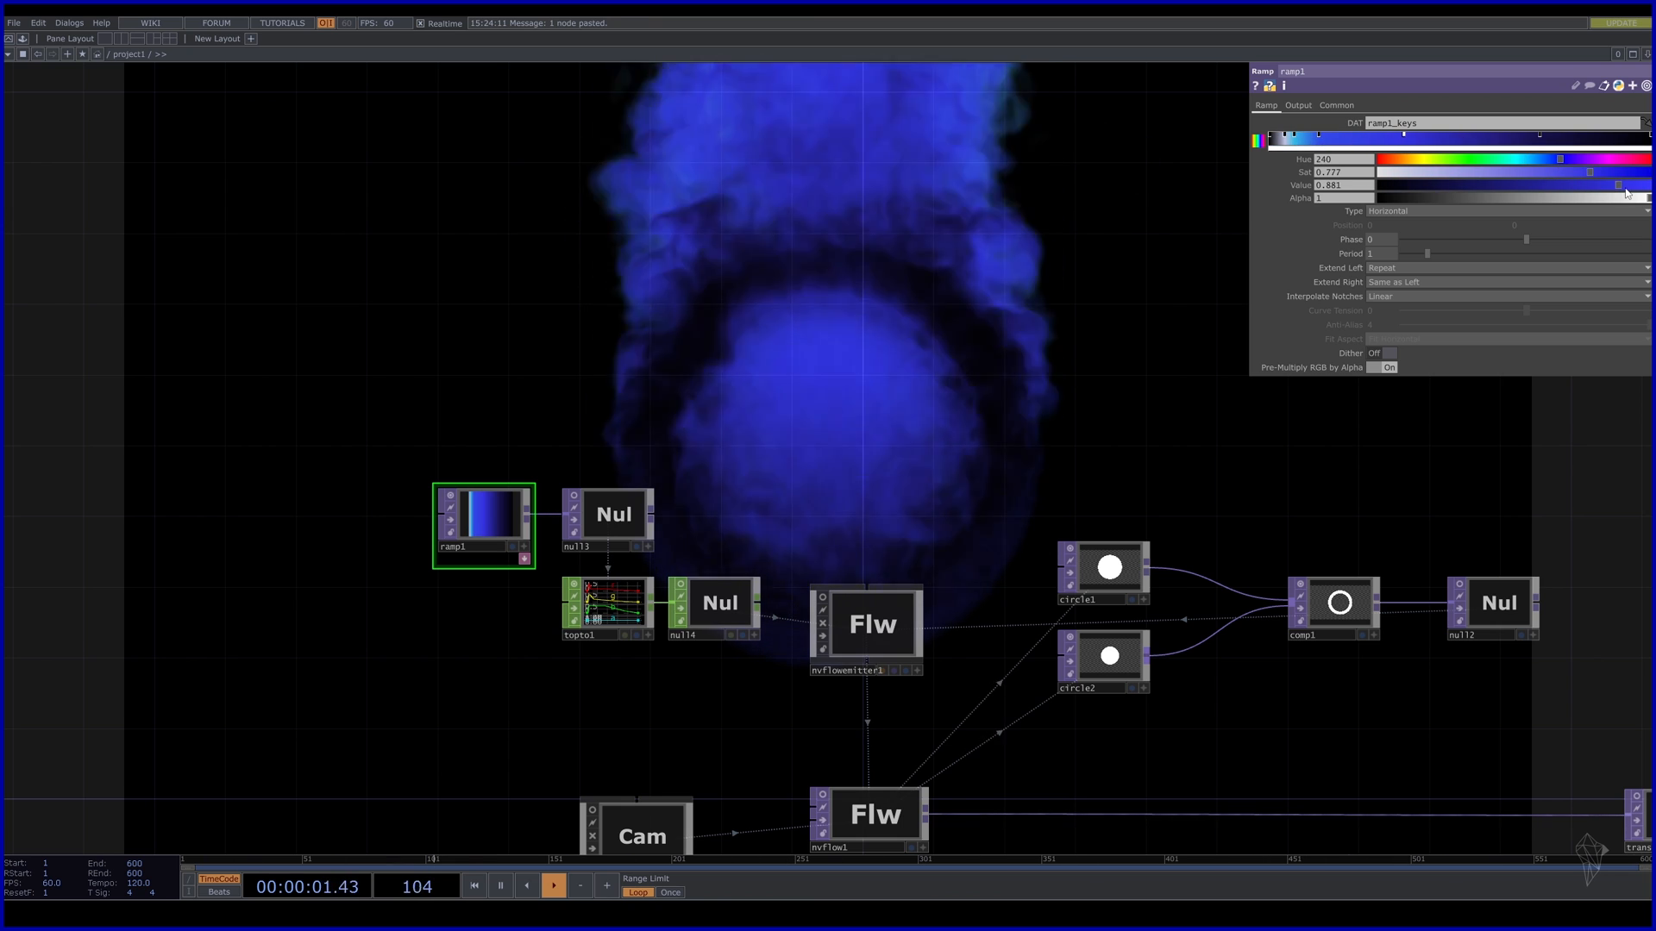
left_click_drag(1626, 193, 1546, 199)
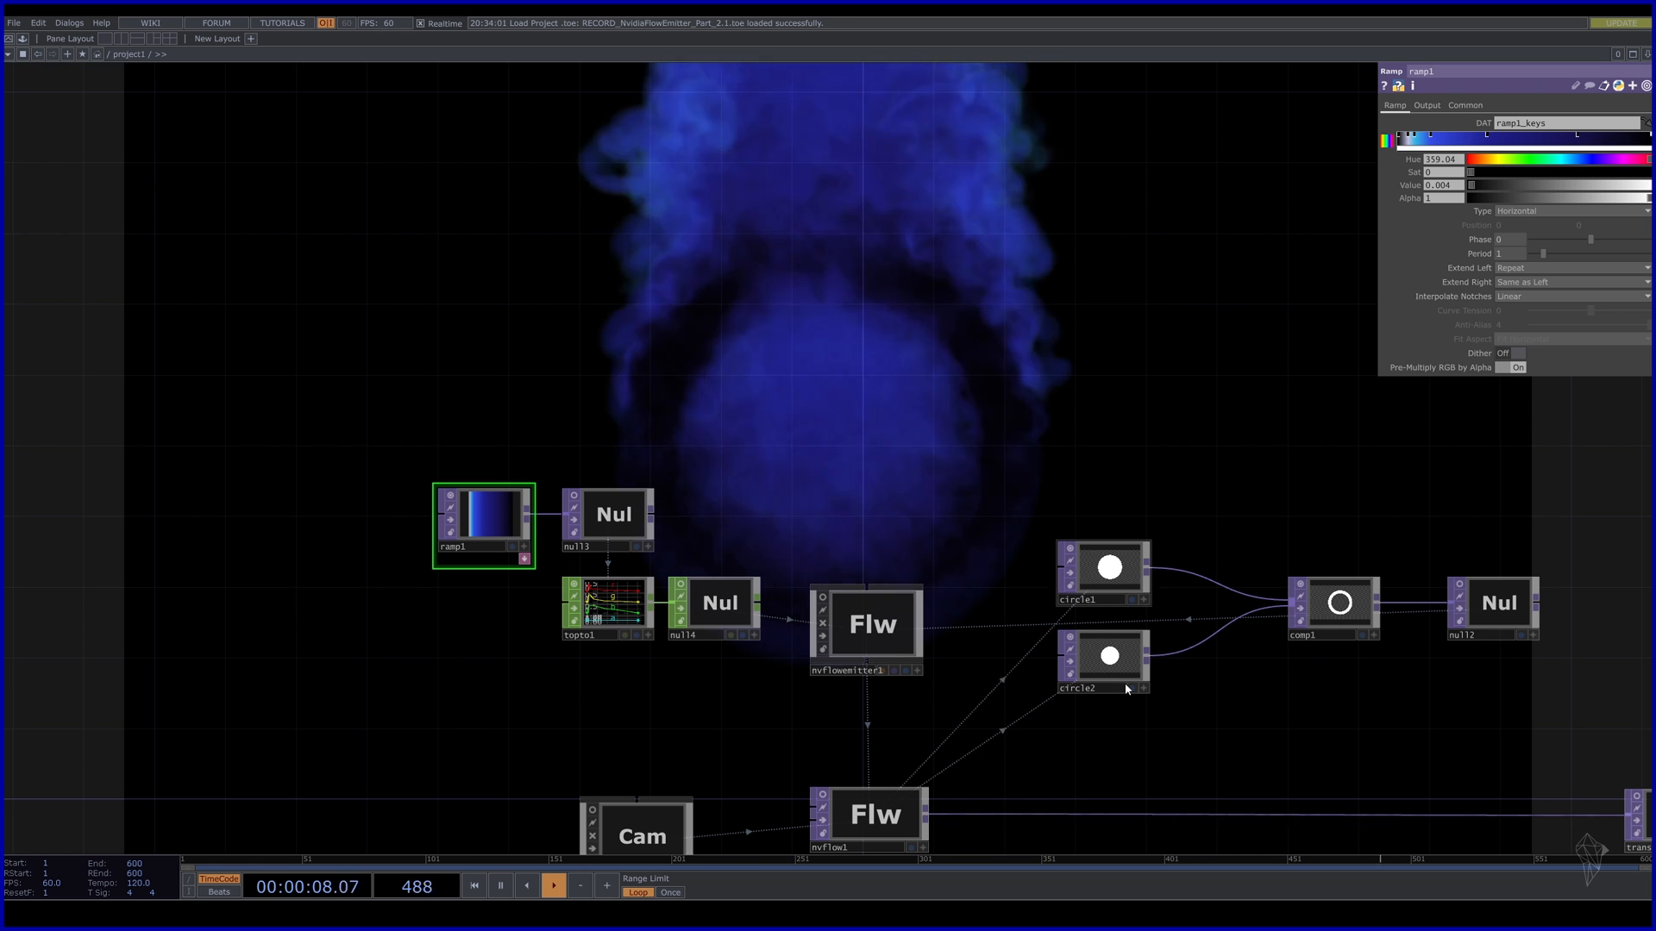
left_click_drag(1196, 776, 1183, 550)
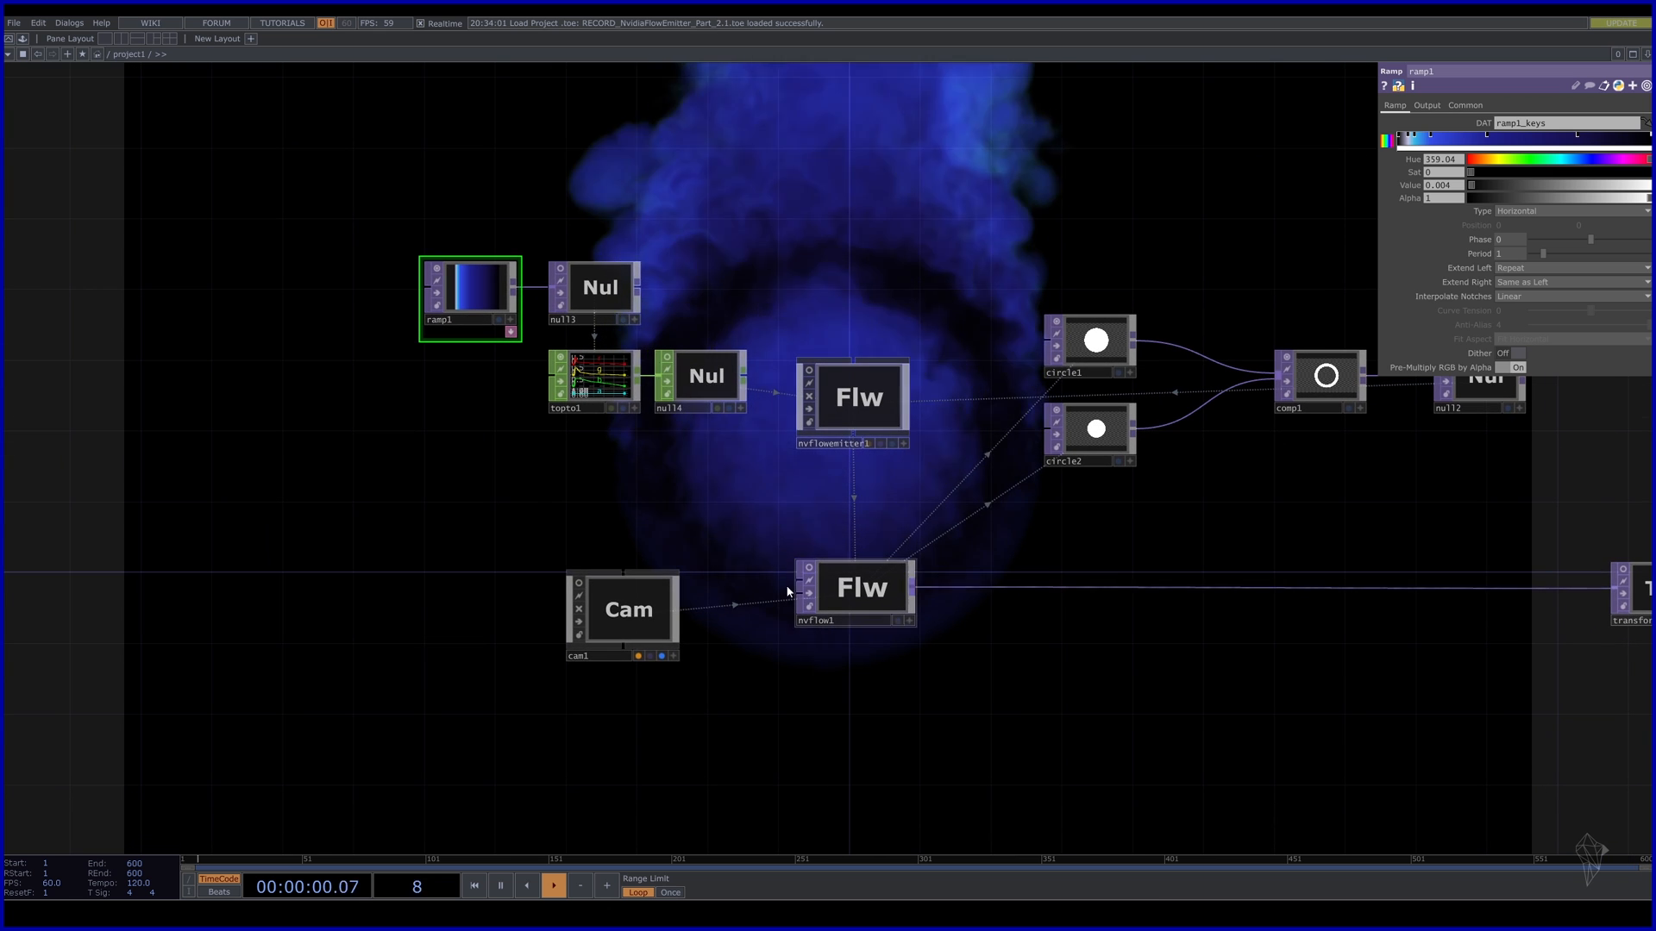
Add a Keyboard In CHOP, keyboardin1, and duplicate it as keyboardin2 beside it.
left_click_drag(650, 622, 632, 587)
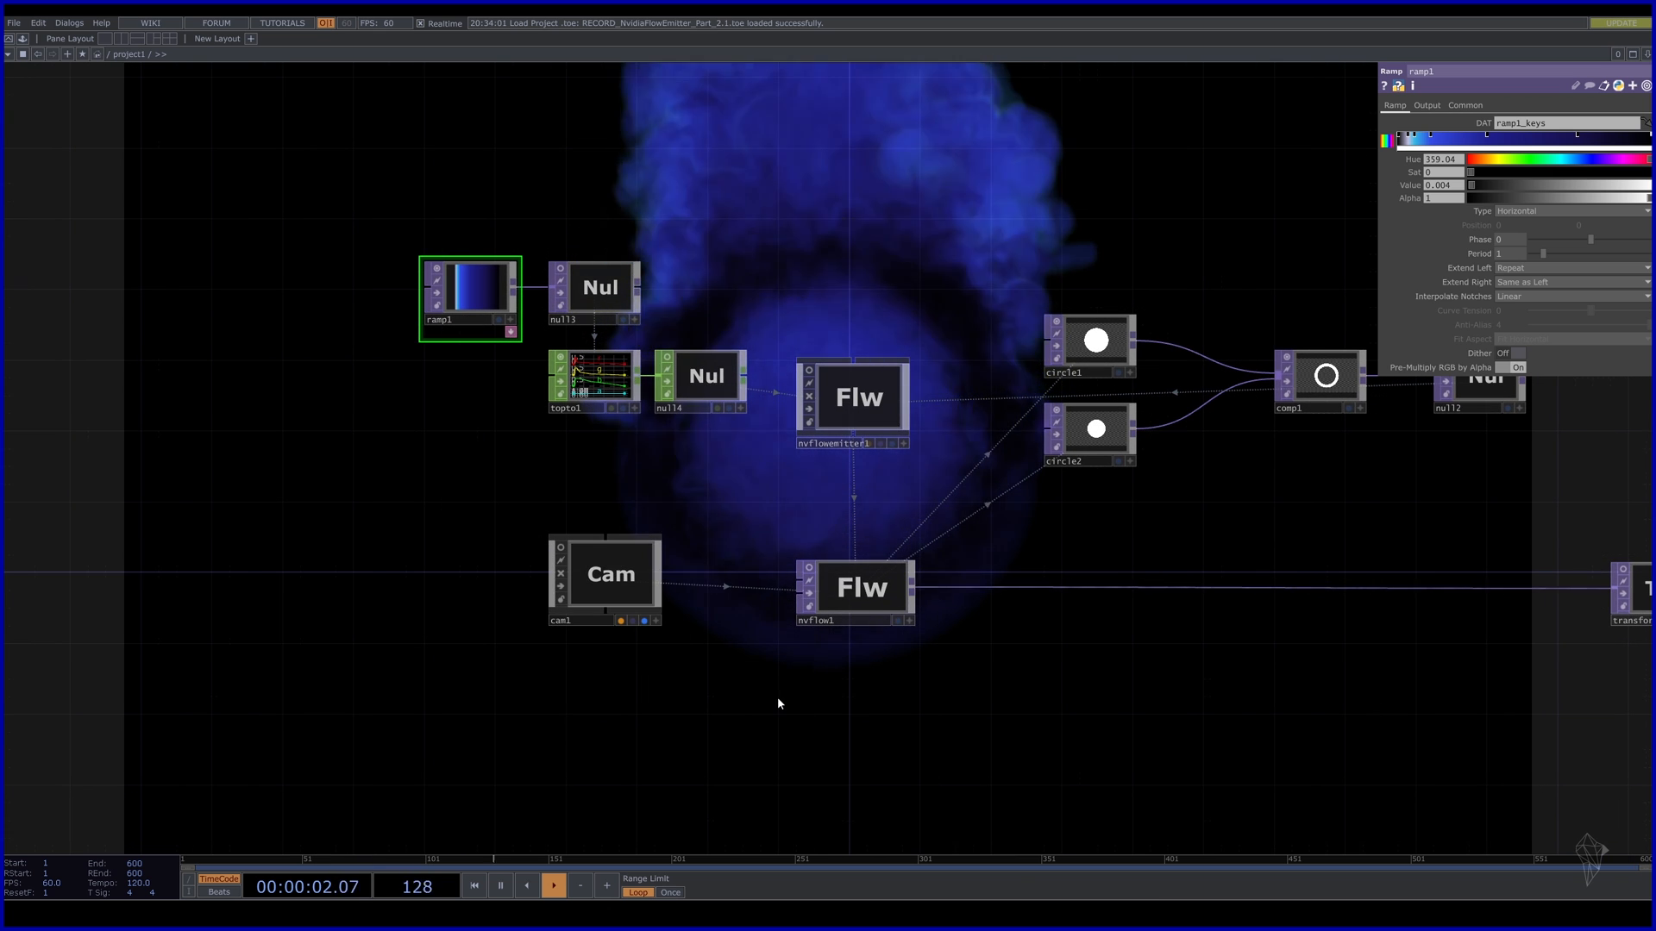
key("Tab")
type("ke")
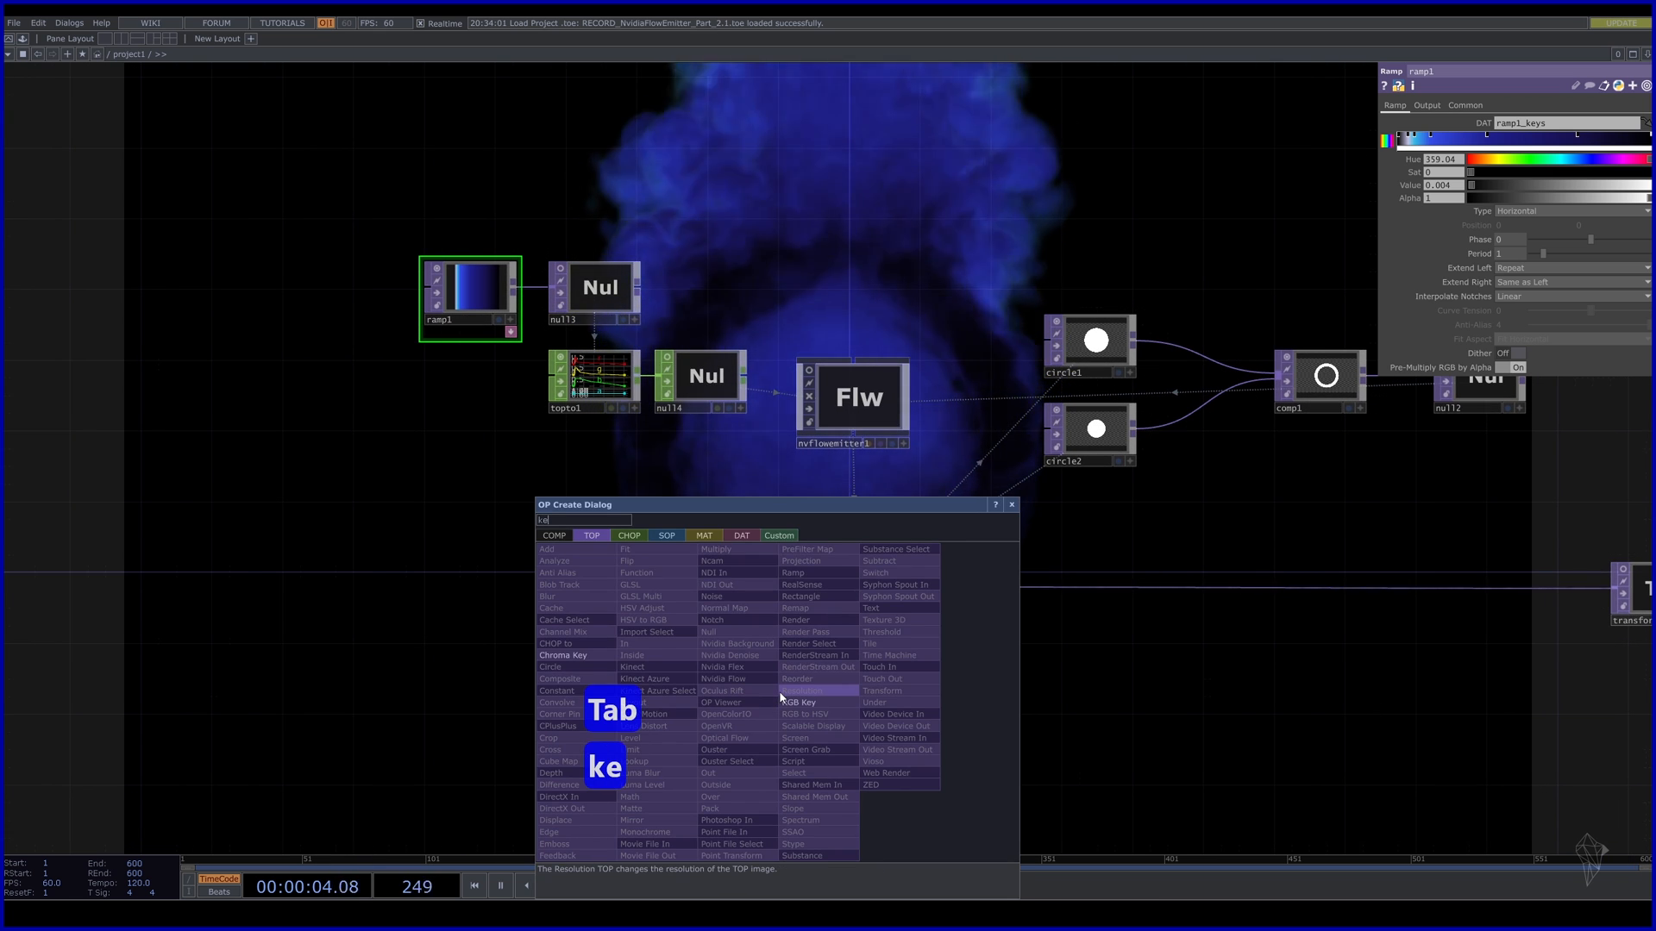
left_click(639, 538)
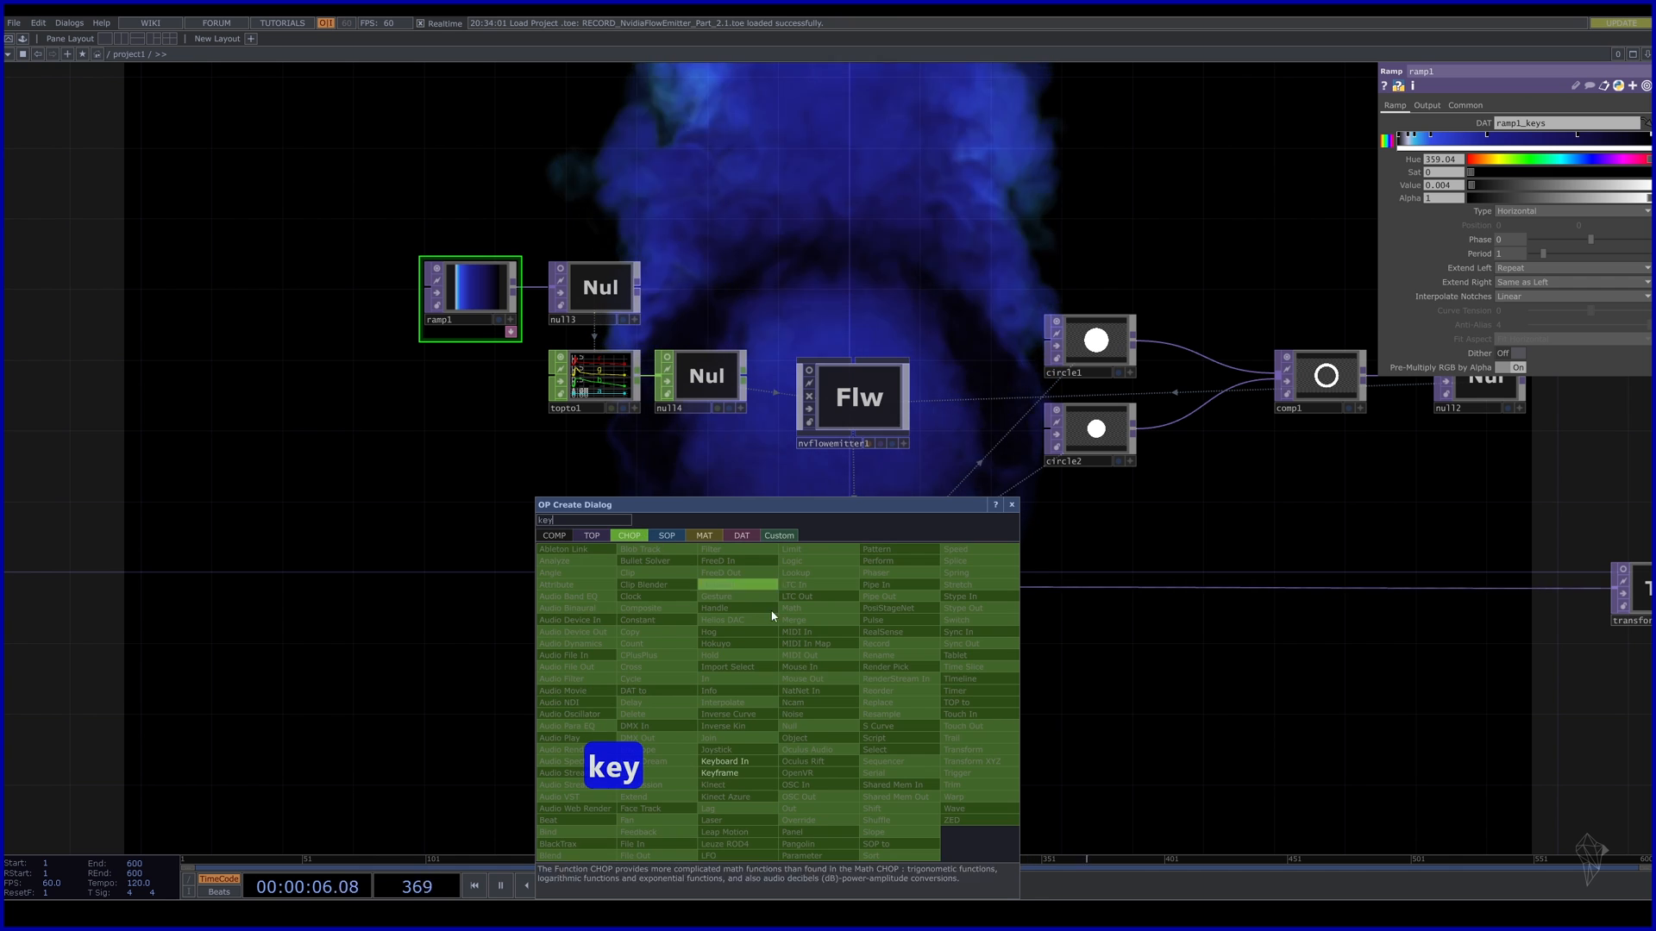
left_click(730, 764)
left_click(789, 703)
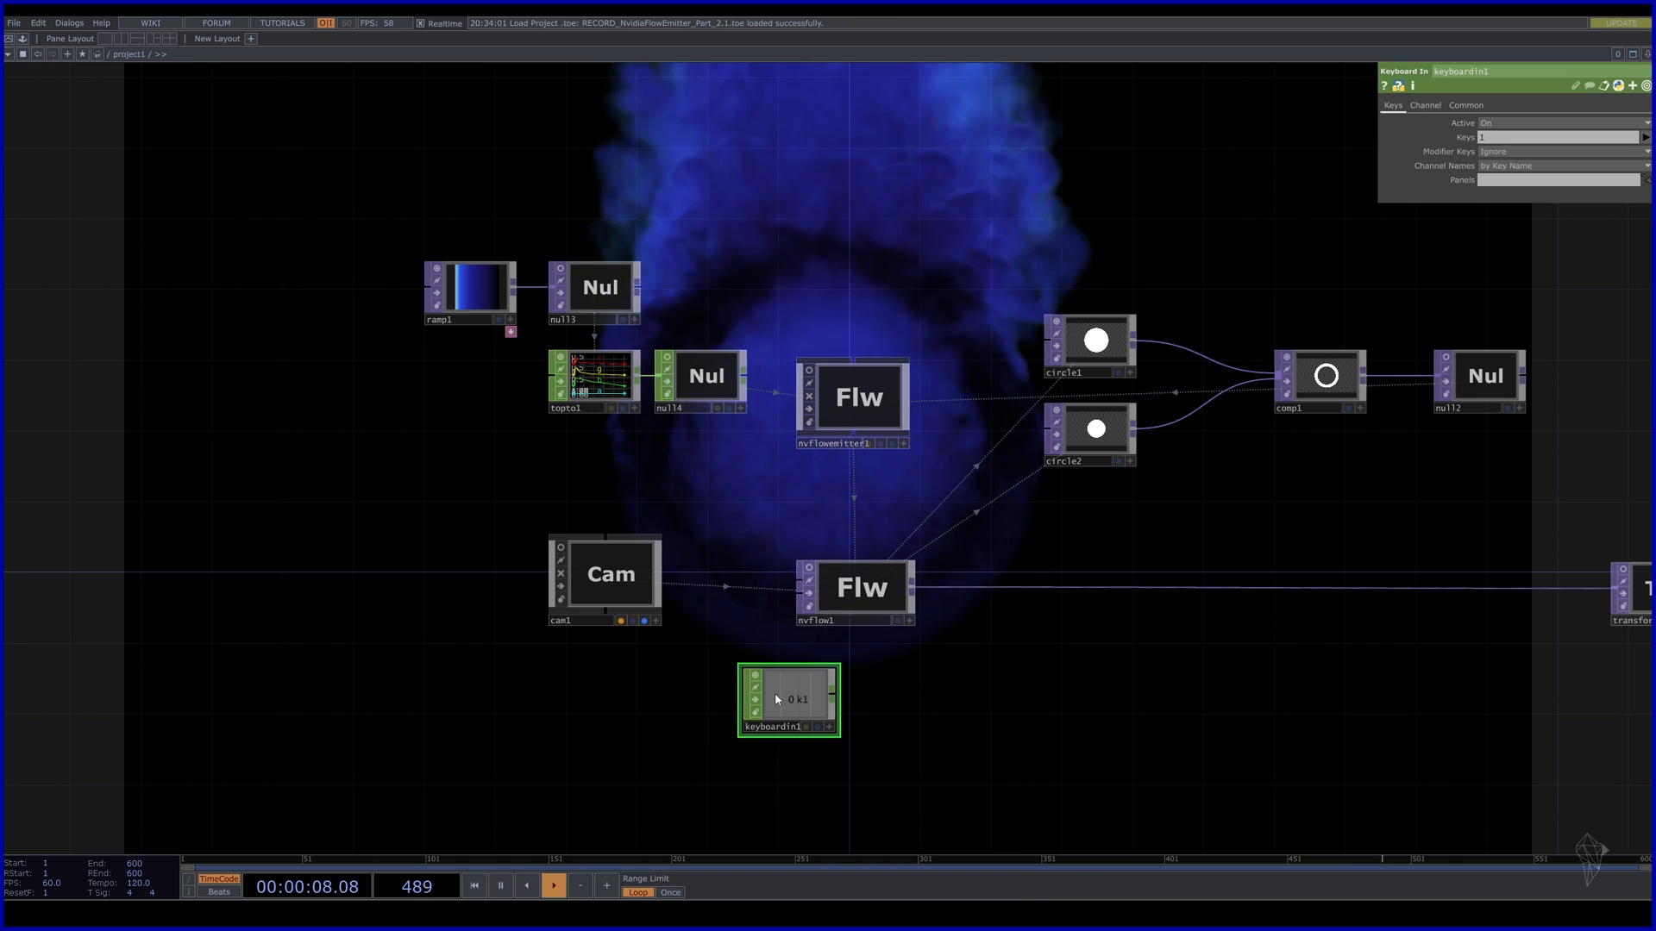
key("ctrl+c")
key("ctrl+v")
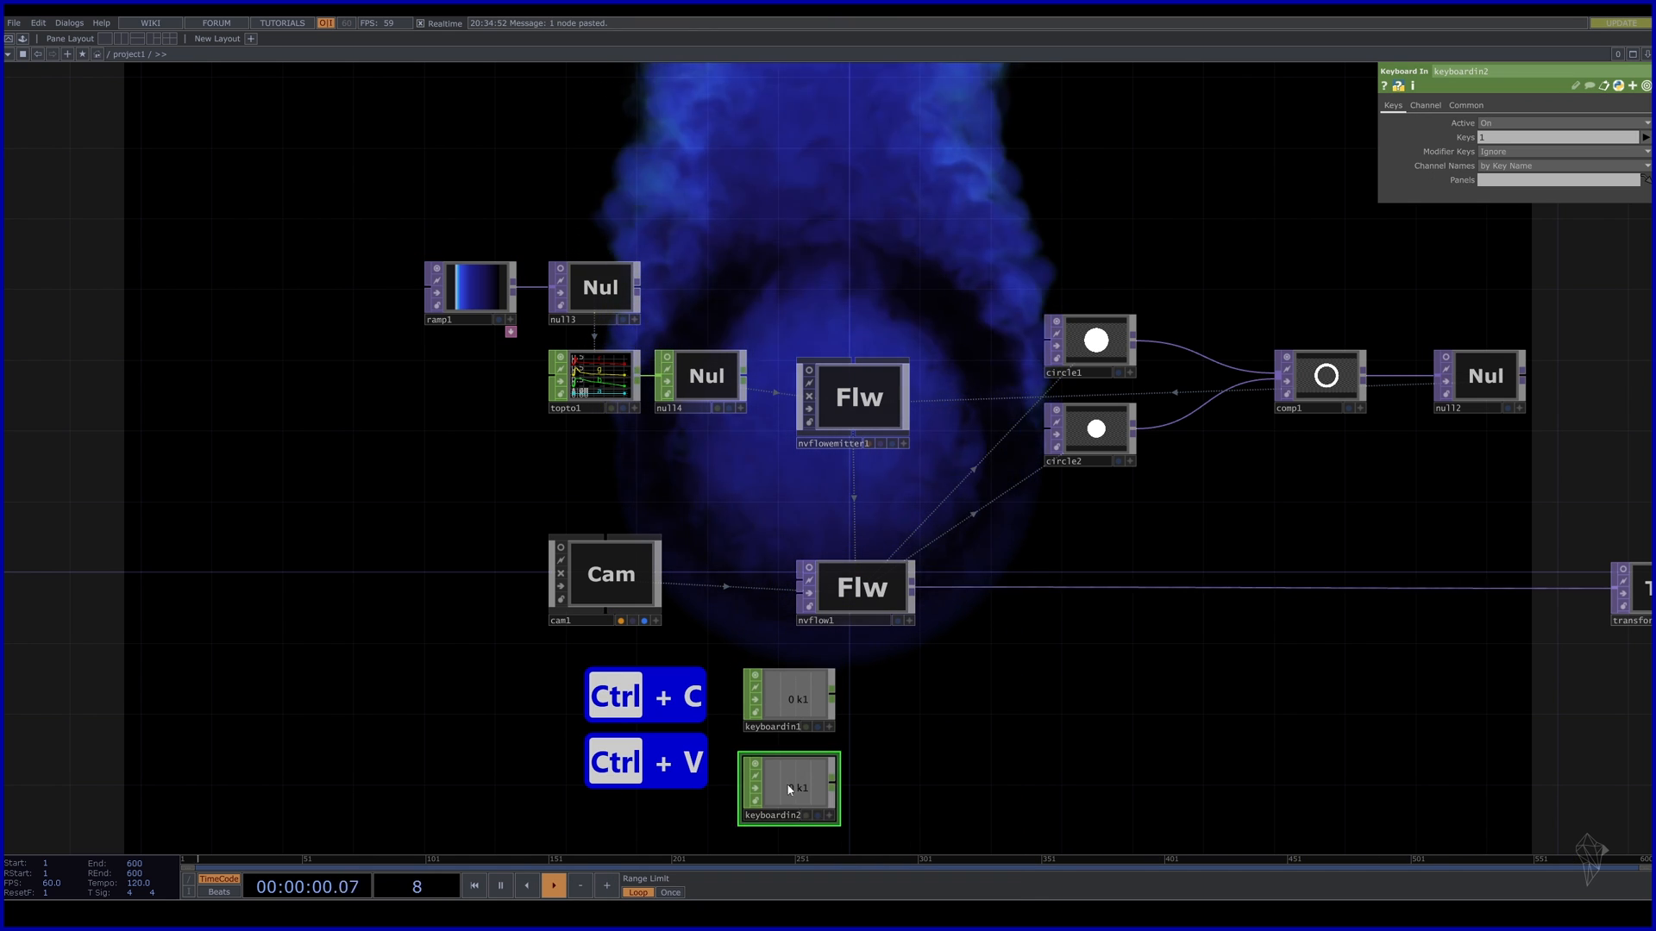
left_click(914, 703)
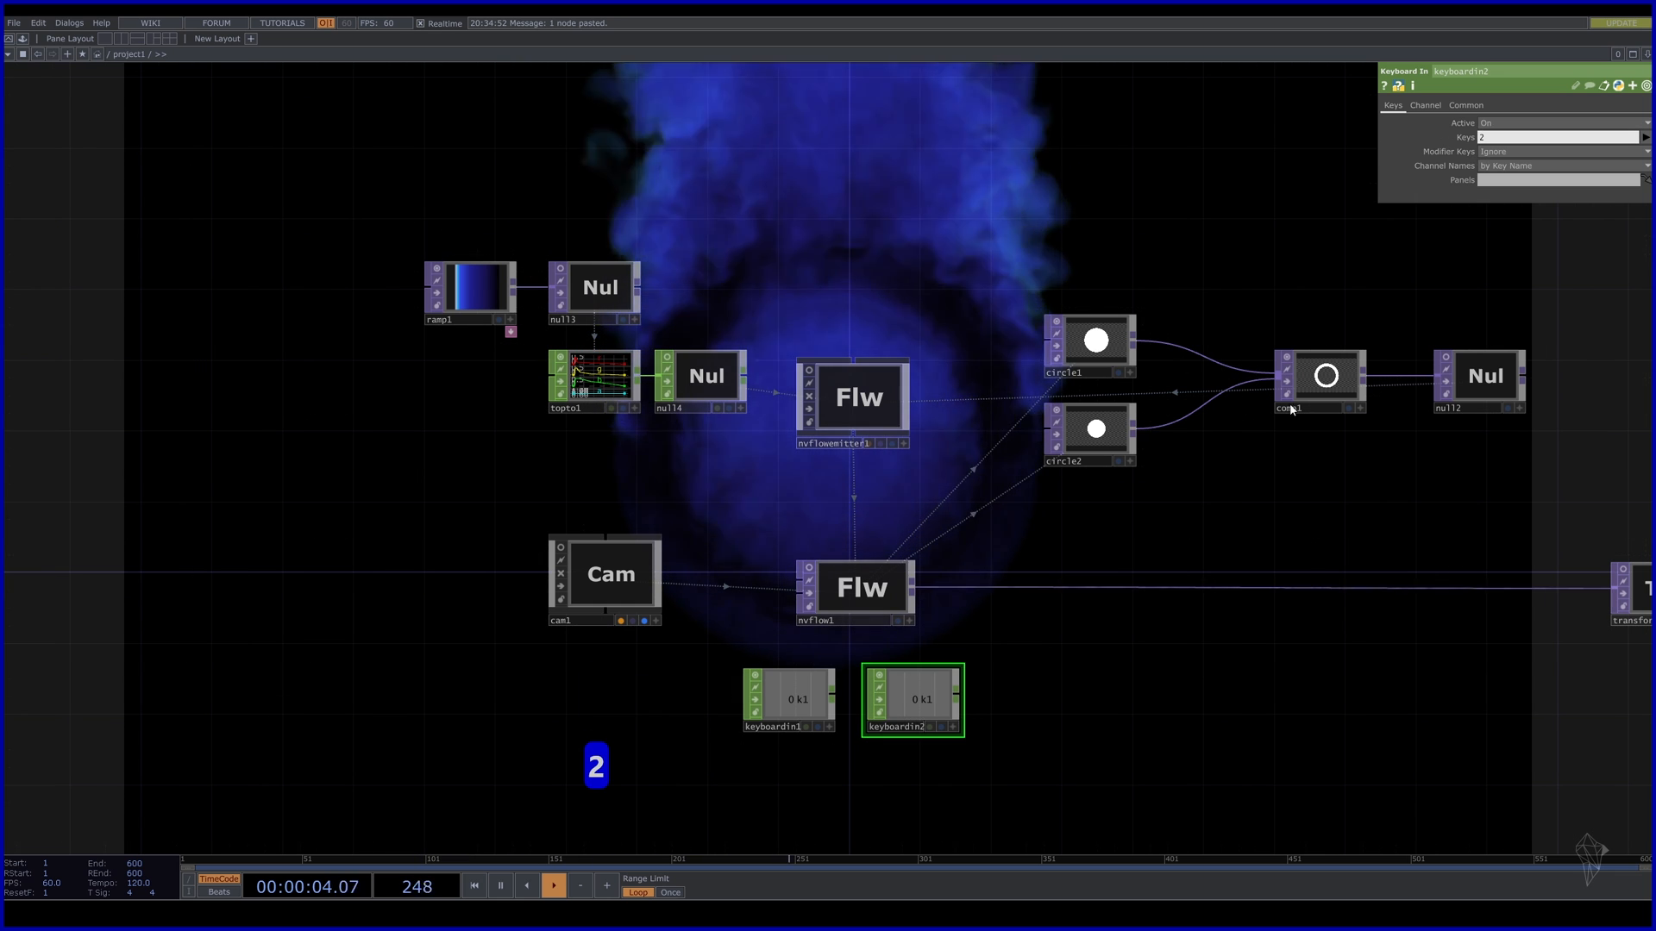
Export keyboardin1 and keyboardin2 channels to nvflow1's Initialize and Start parameters, then select both for colouring.
left_click(871, 601)
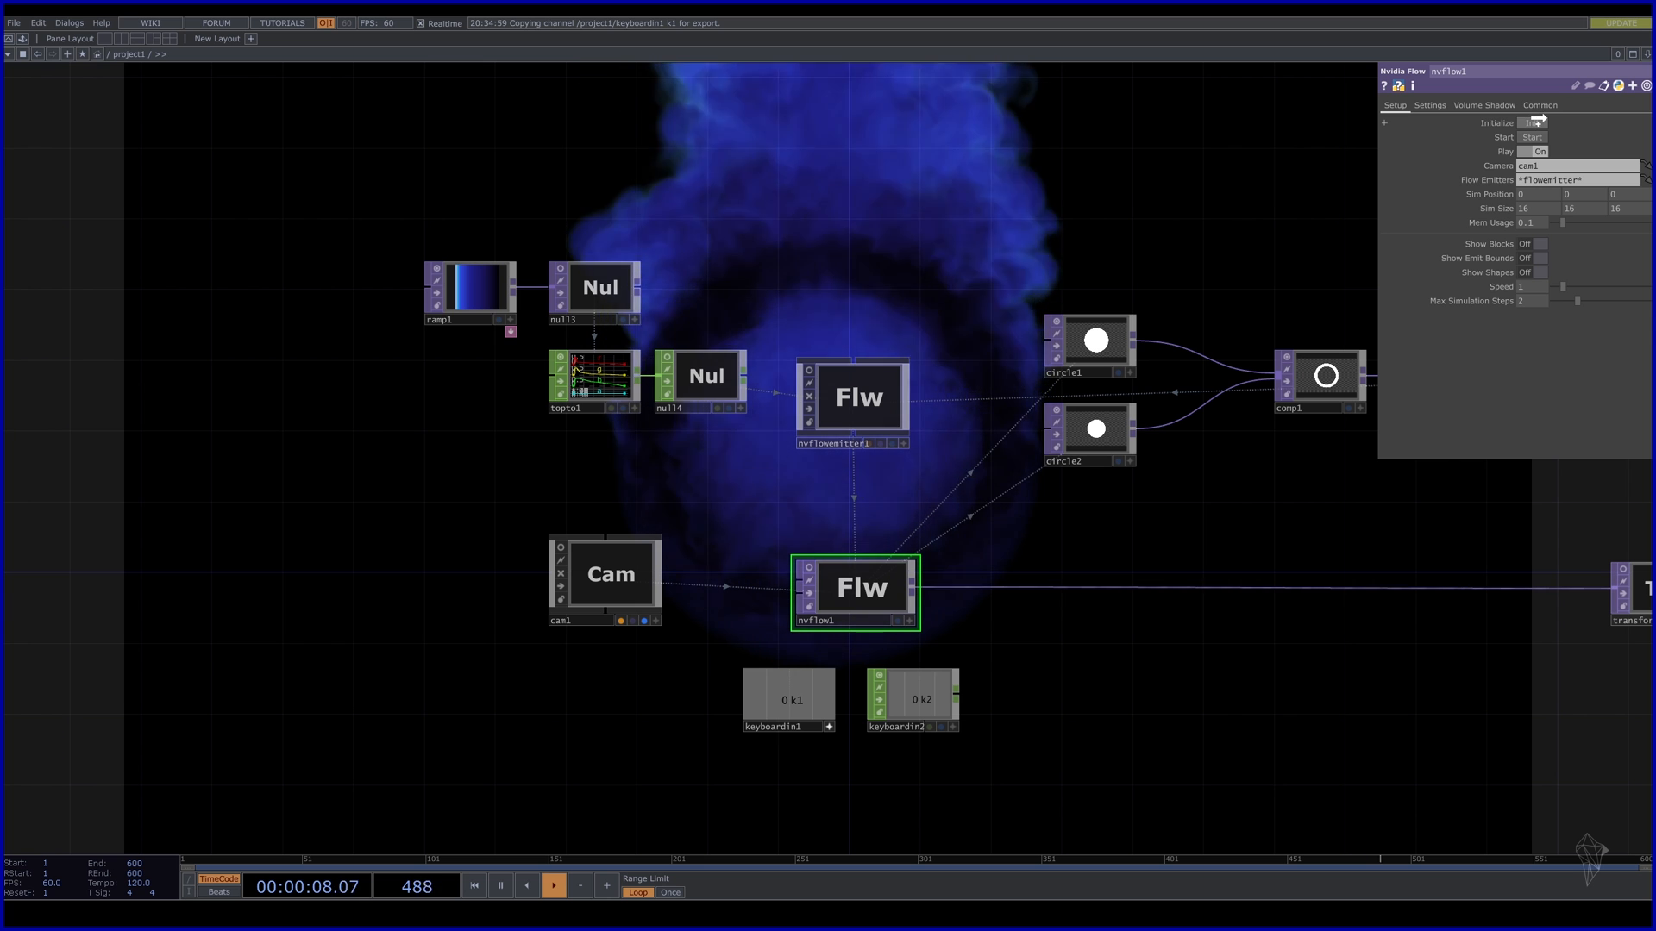
left_click(1553, 117)
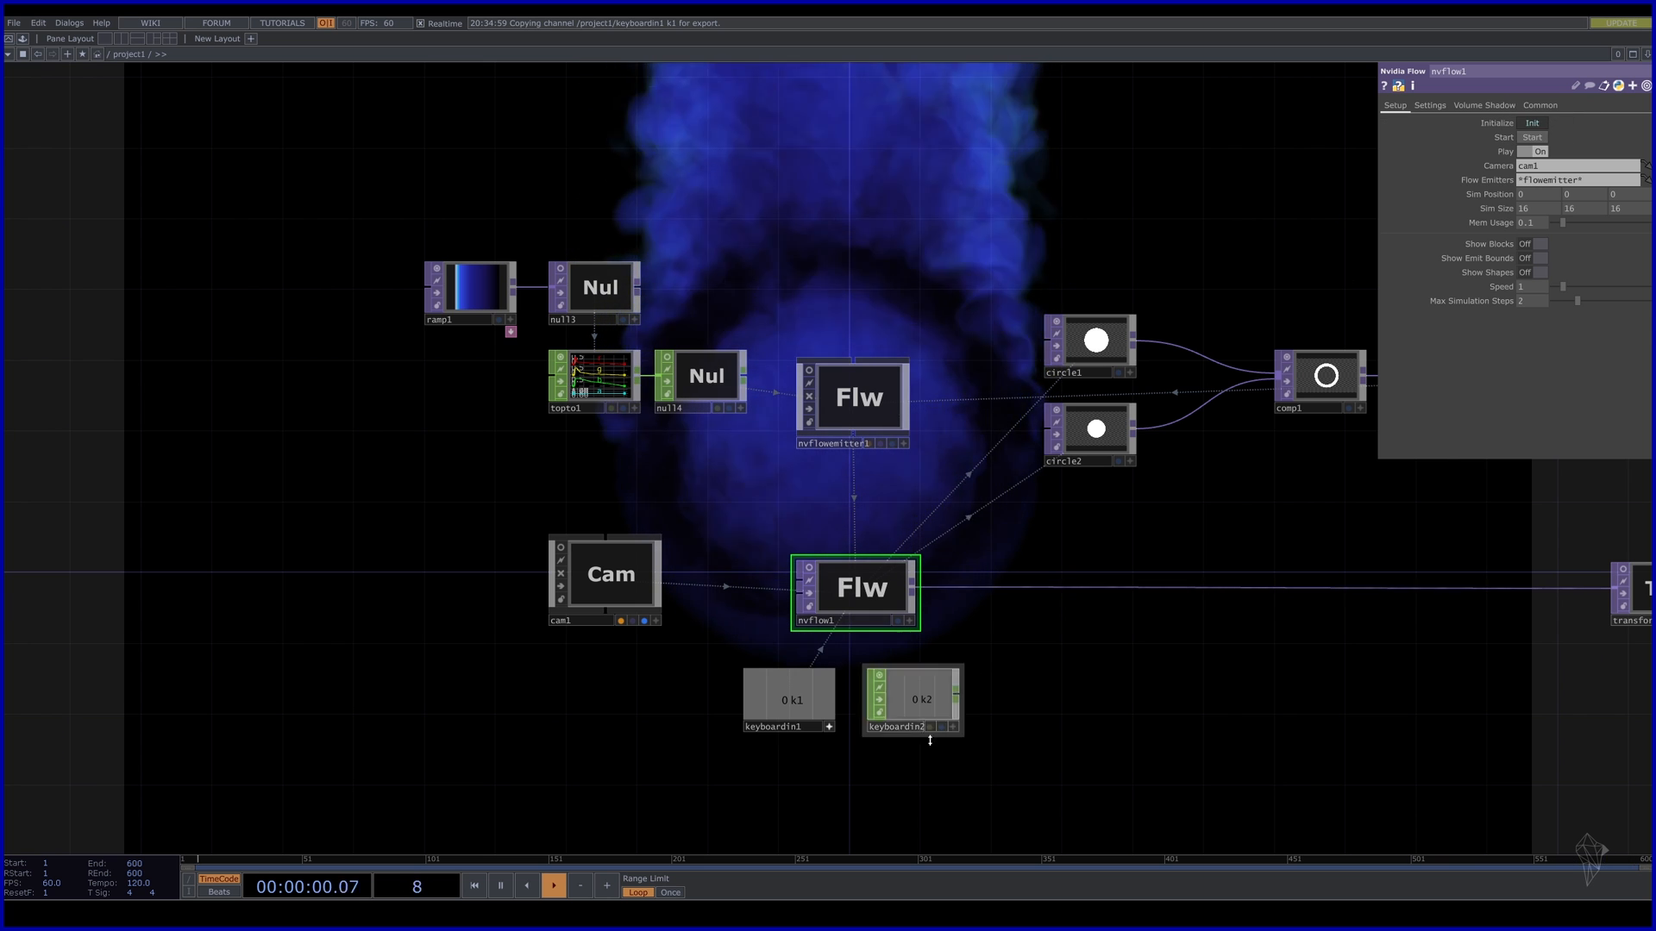
left_click_drag(912, 701, 1073, 588)
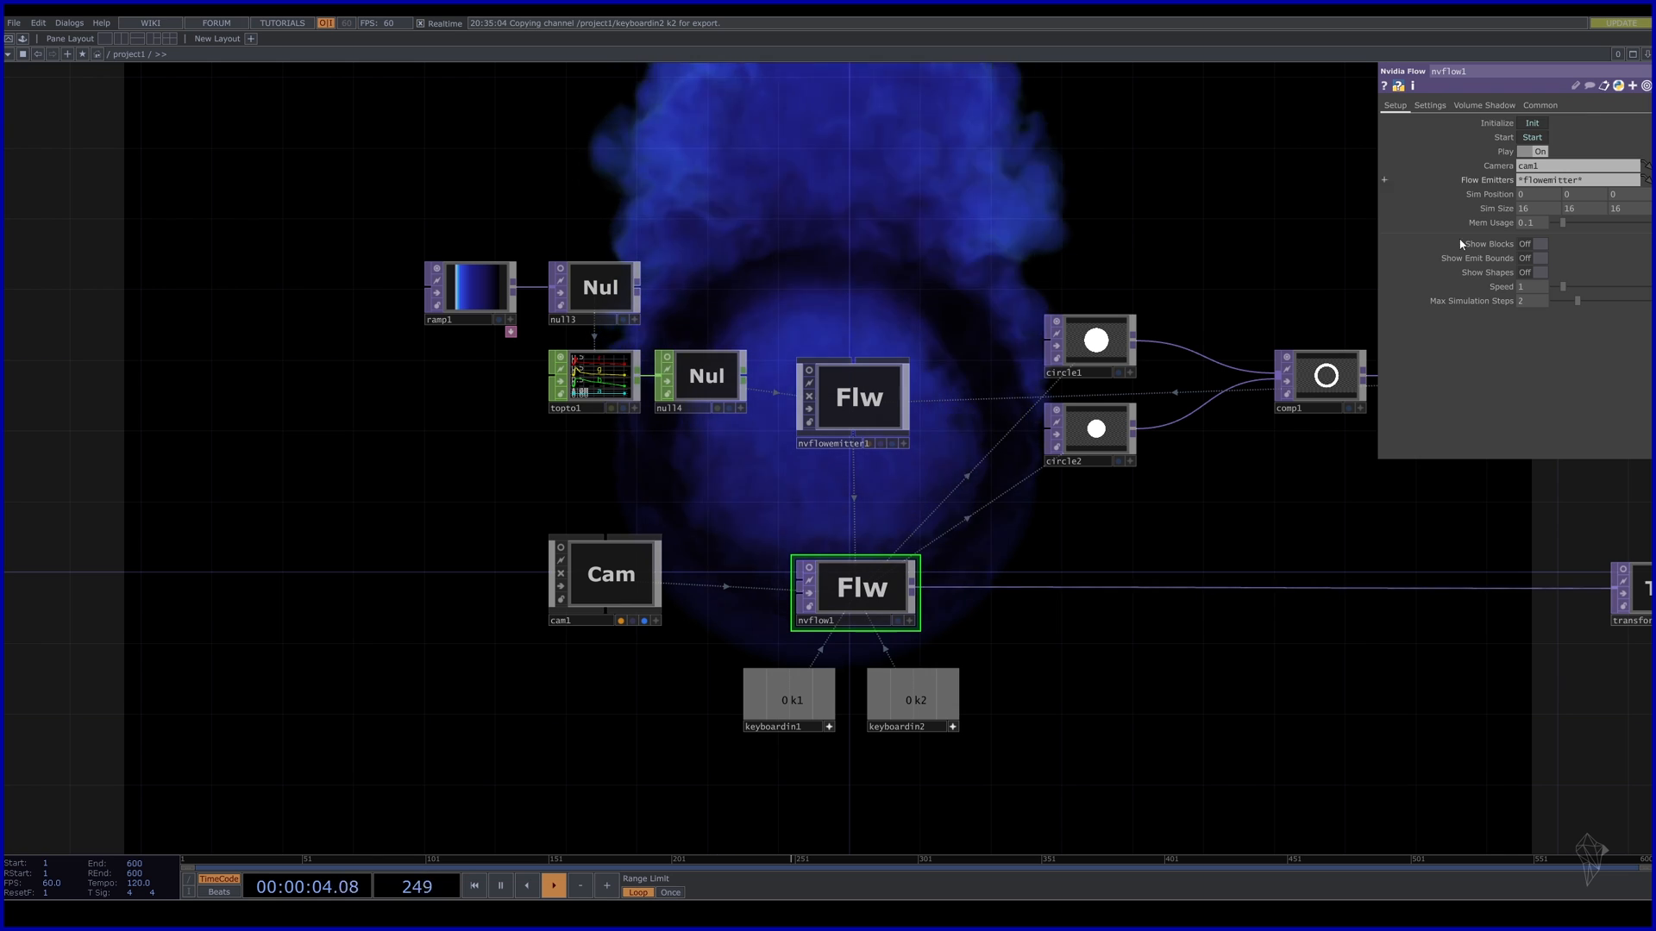
left_click_drag(1006, 775, 793, 750)
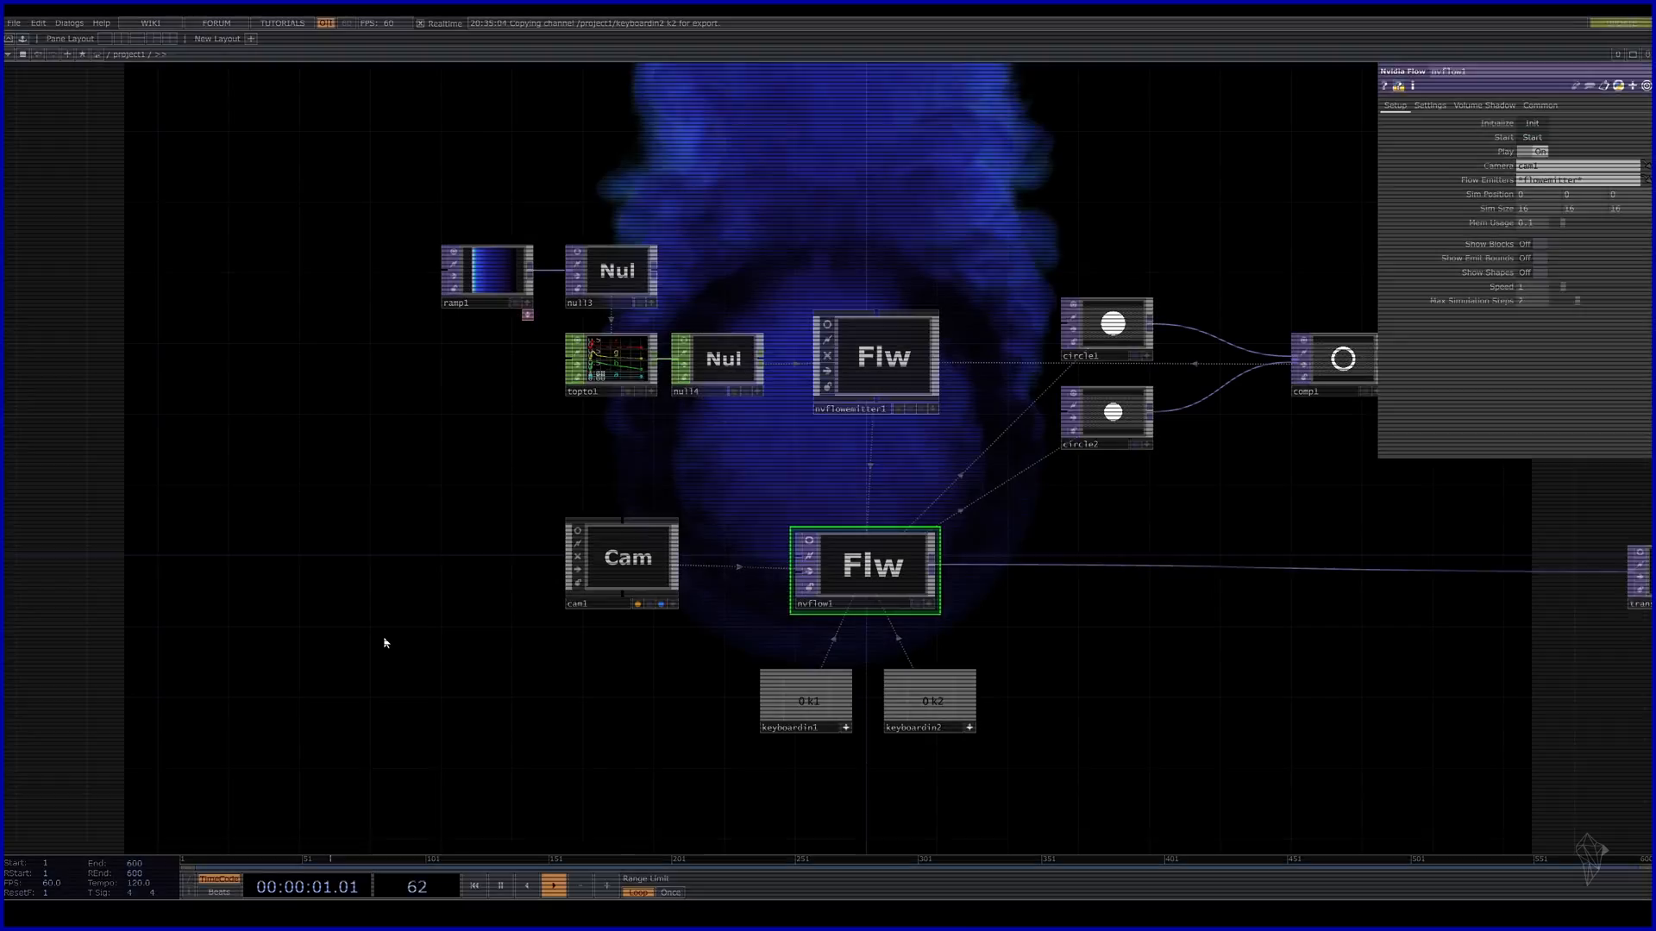
key("c")
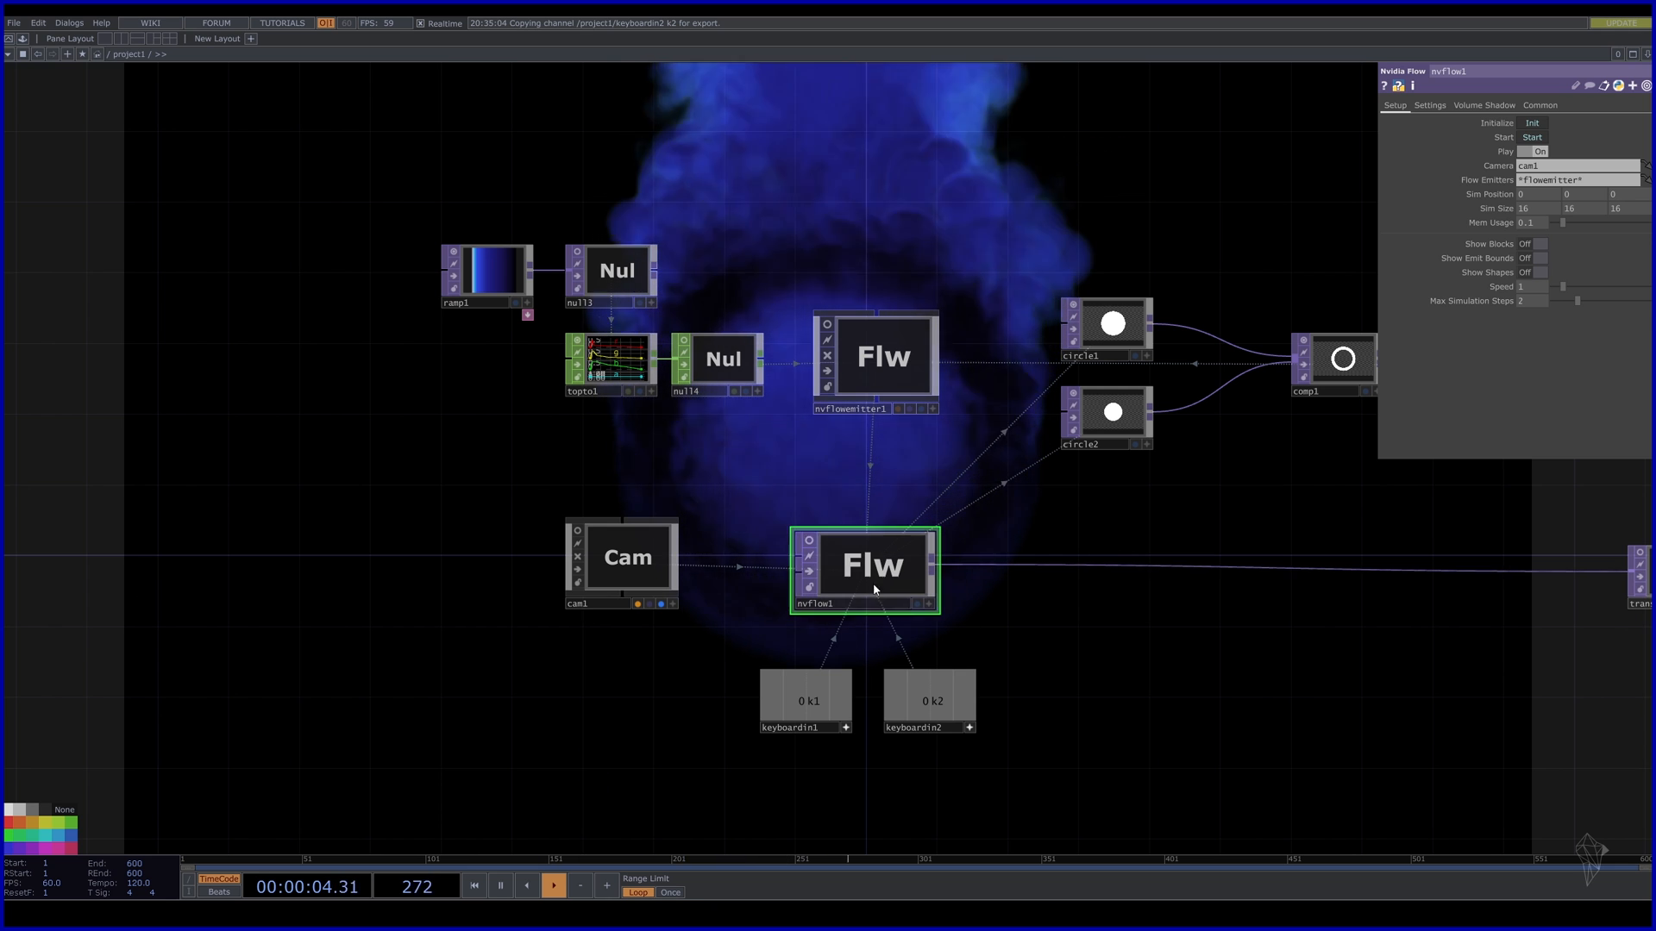
Select nvflow1 and lower its Setup-page Speed from 1 to 0.3.
left_click(873, 338)
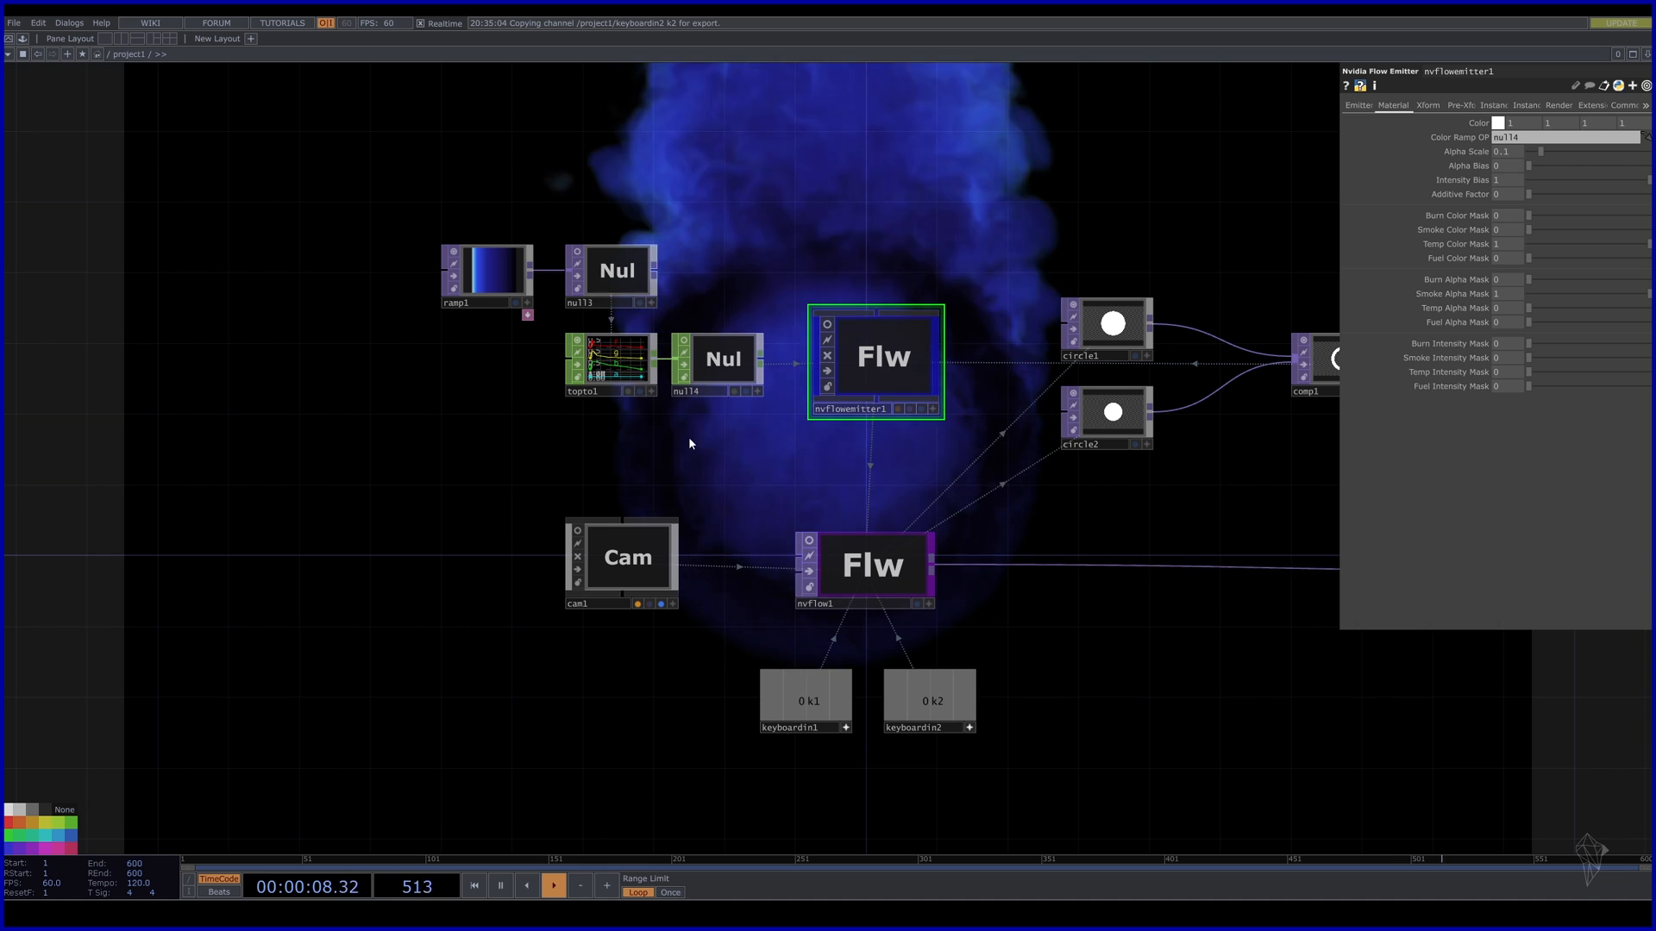
left_click(875, 571)
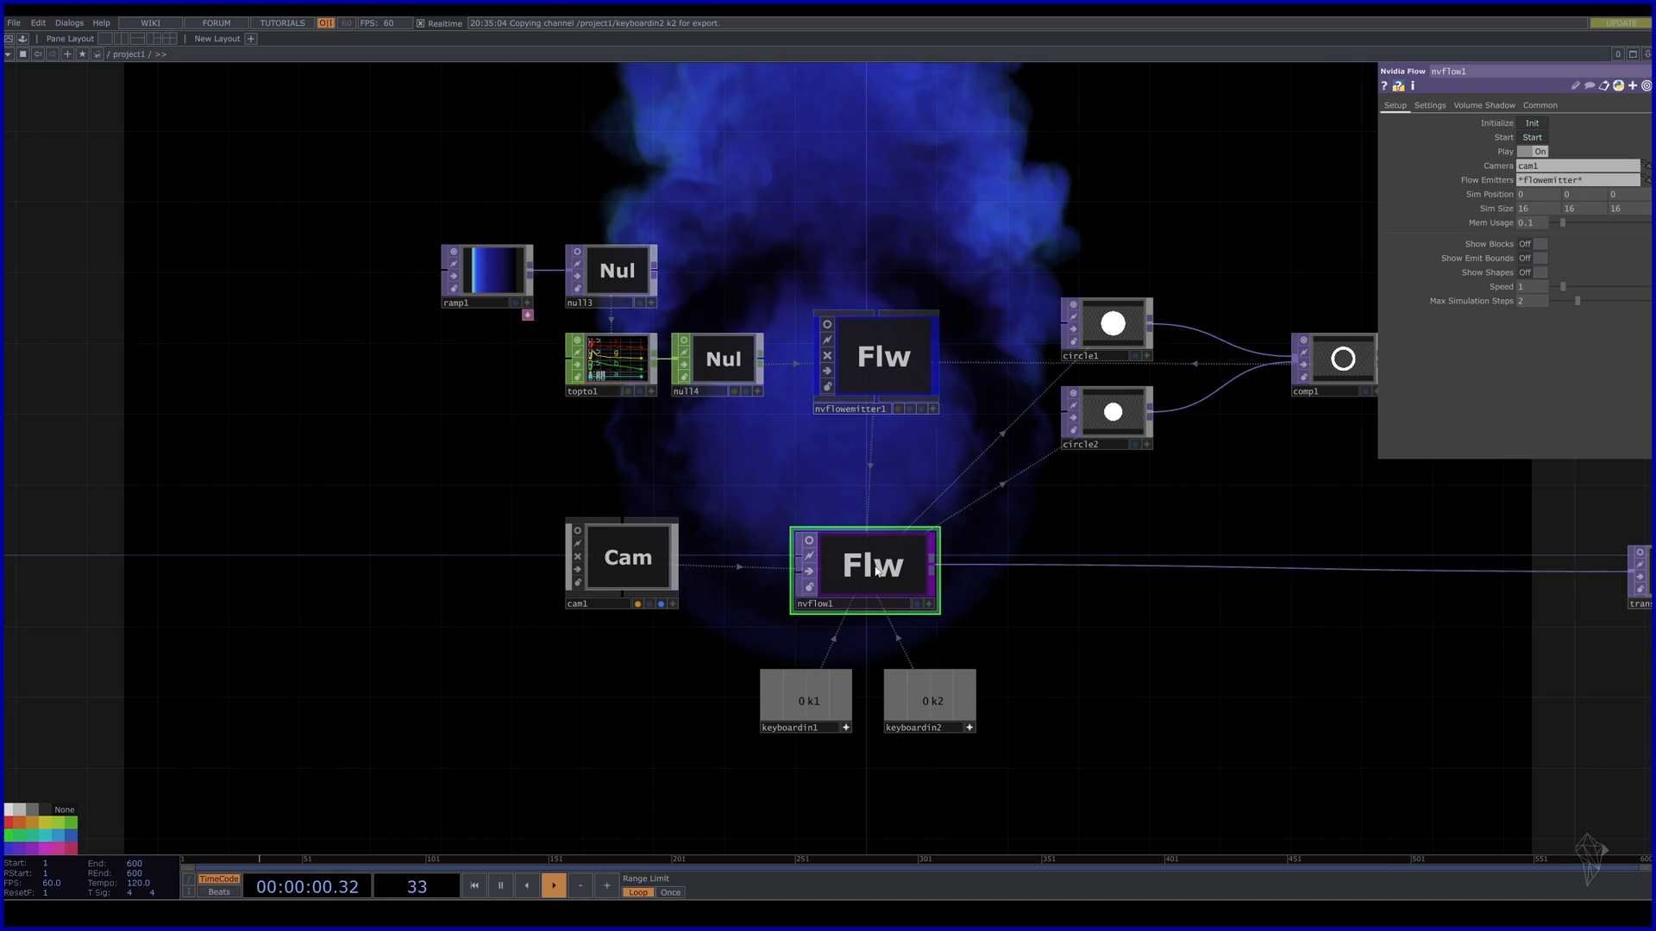
left_click_drag(1292, 686, 1010, 530)
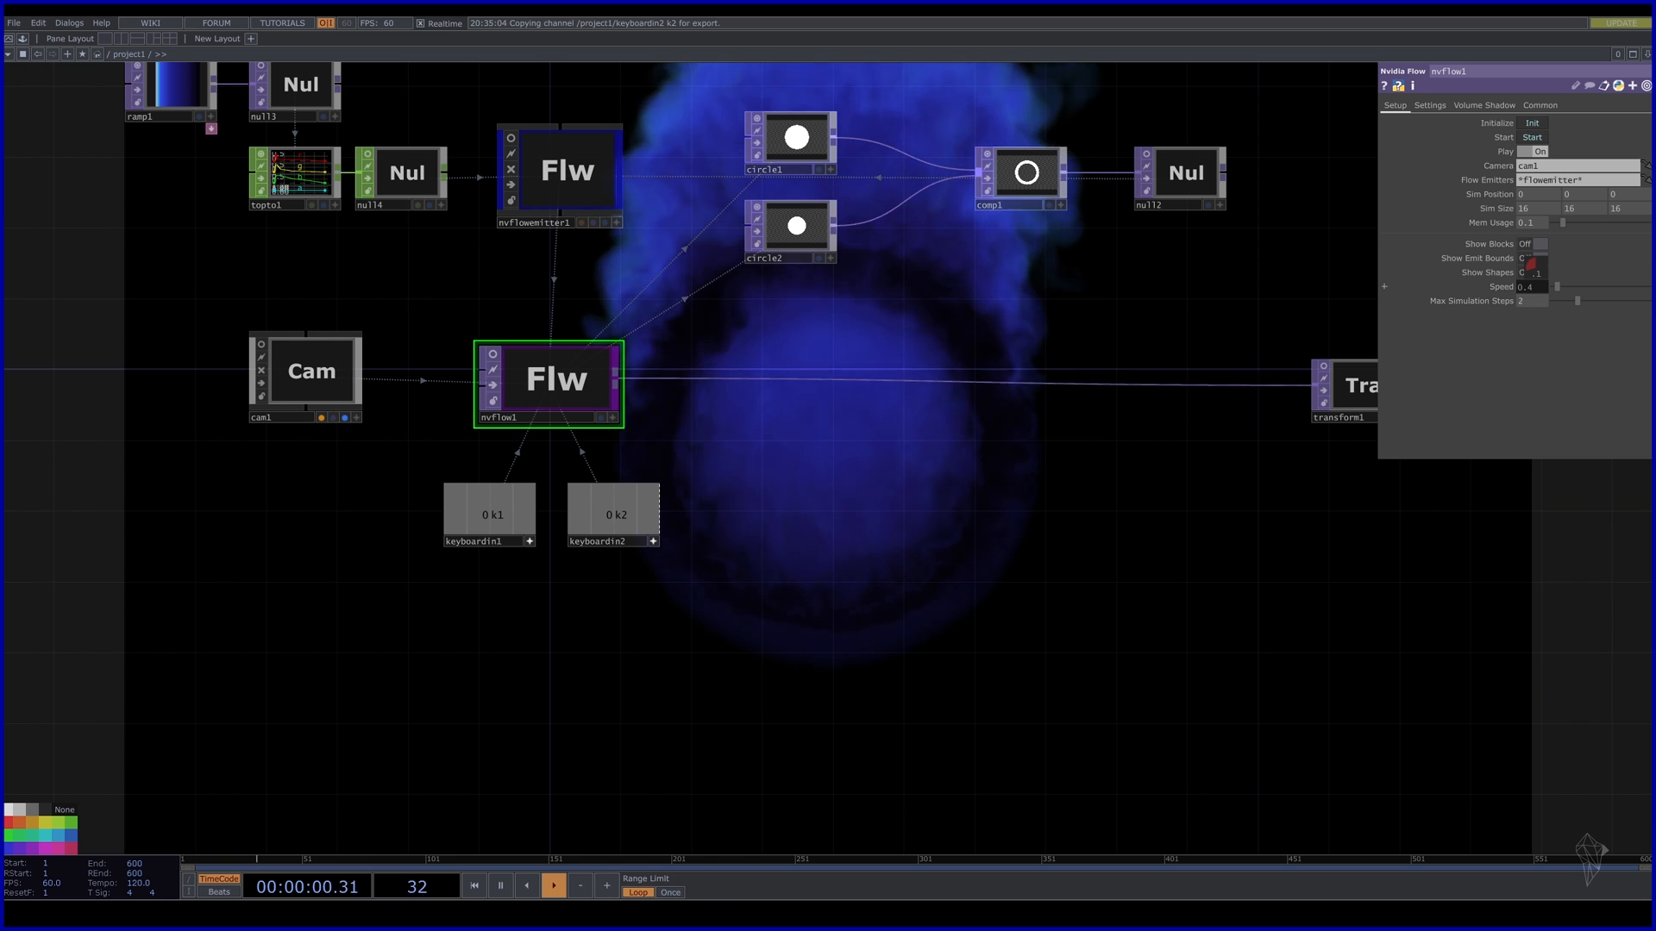
left_click_drag(1116, 283, 995, 230)
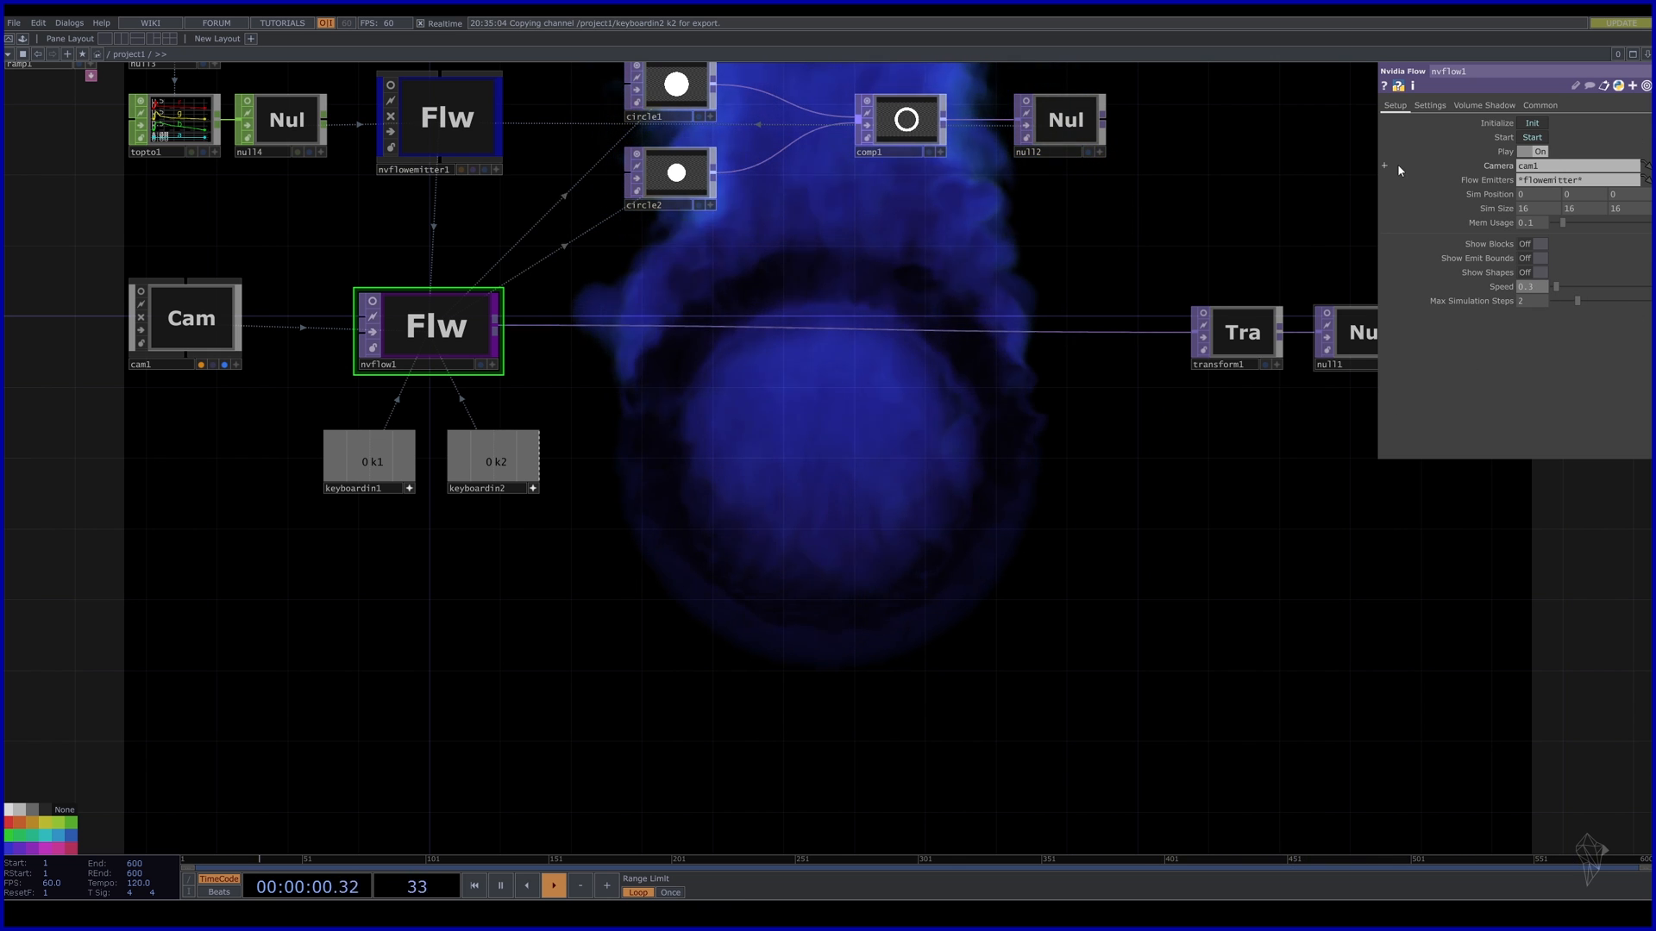
Set nvflow1's Gravity to 0, 0, -7 on the Settings page and restart with keys 1 and 2.
left_click(1430, 105)
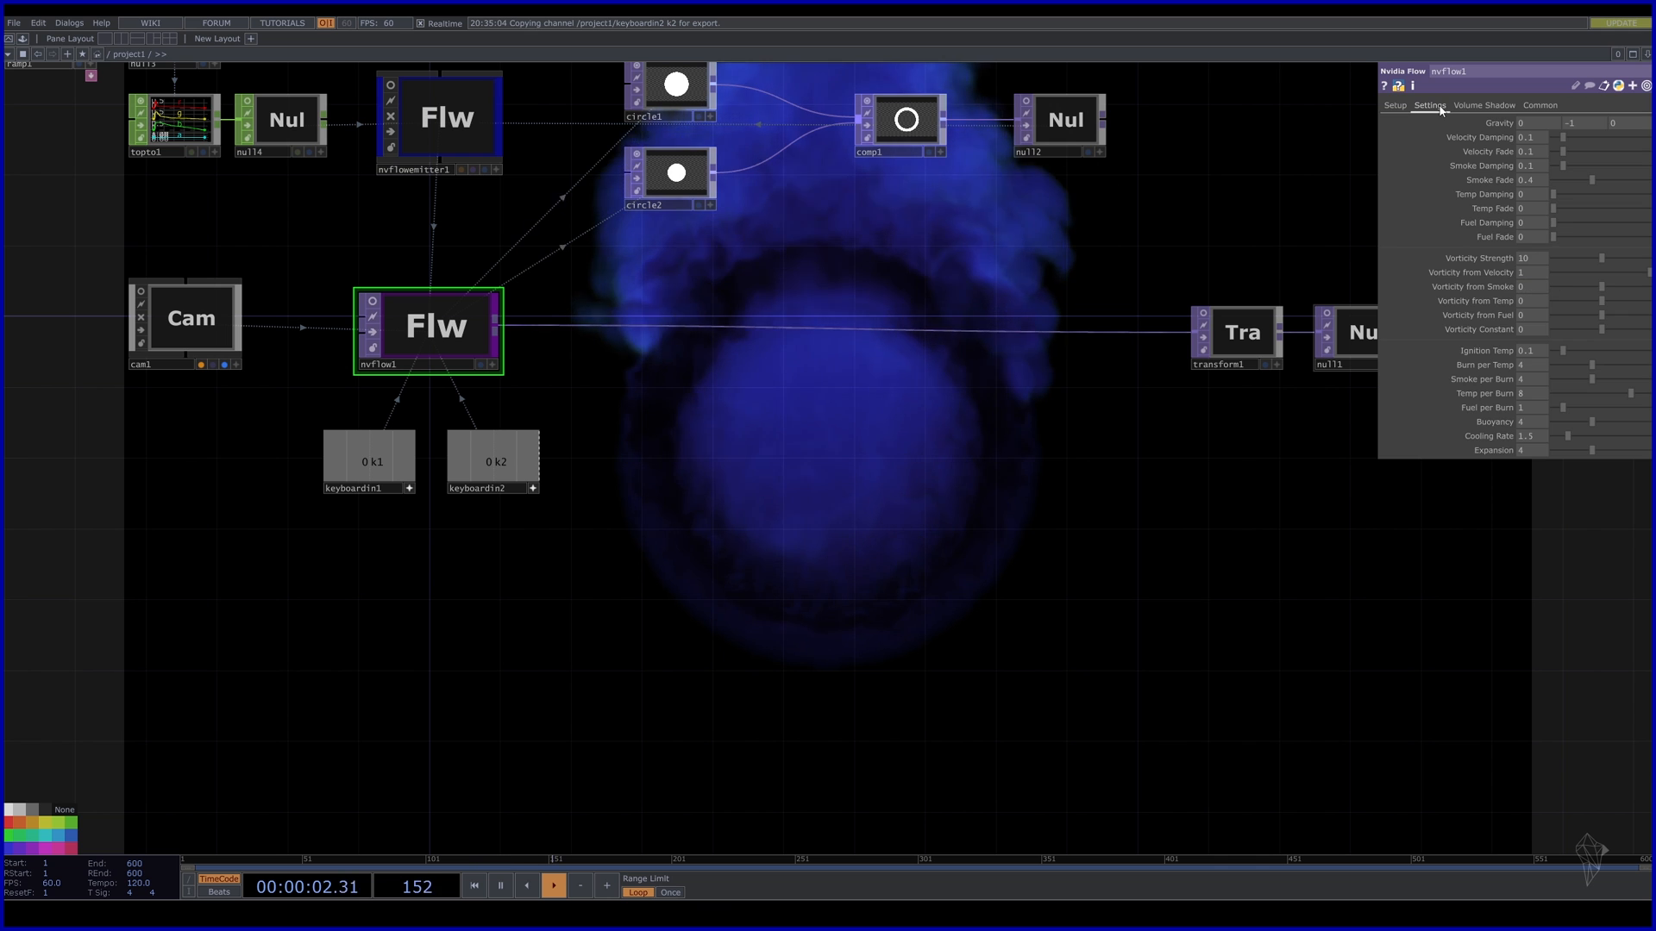
left_click_drag(1337, 639, 1202, 459)
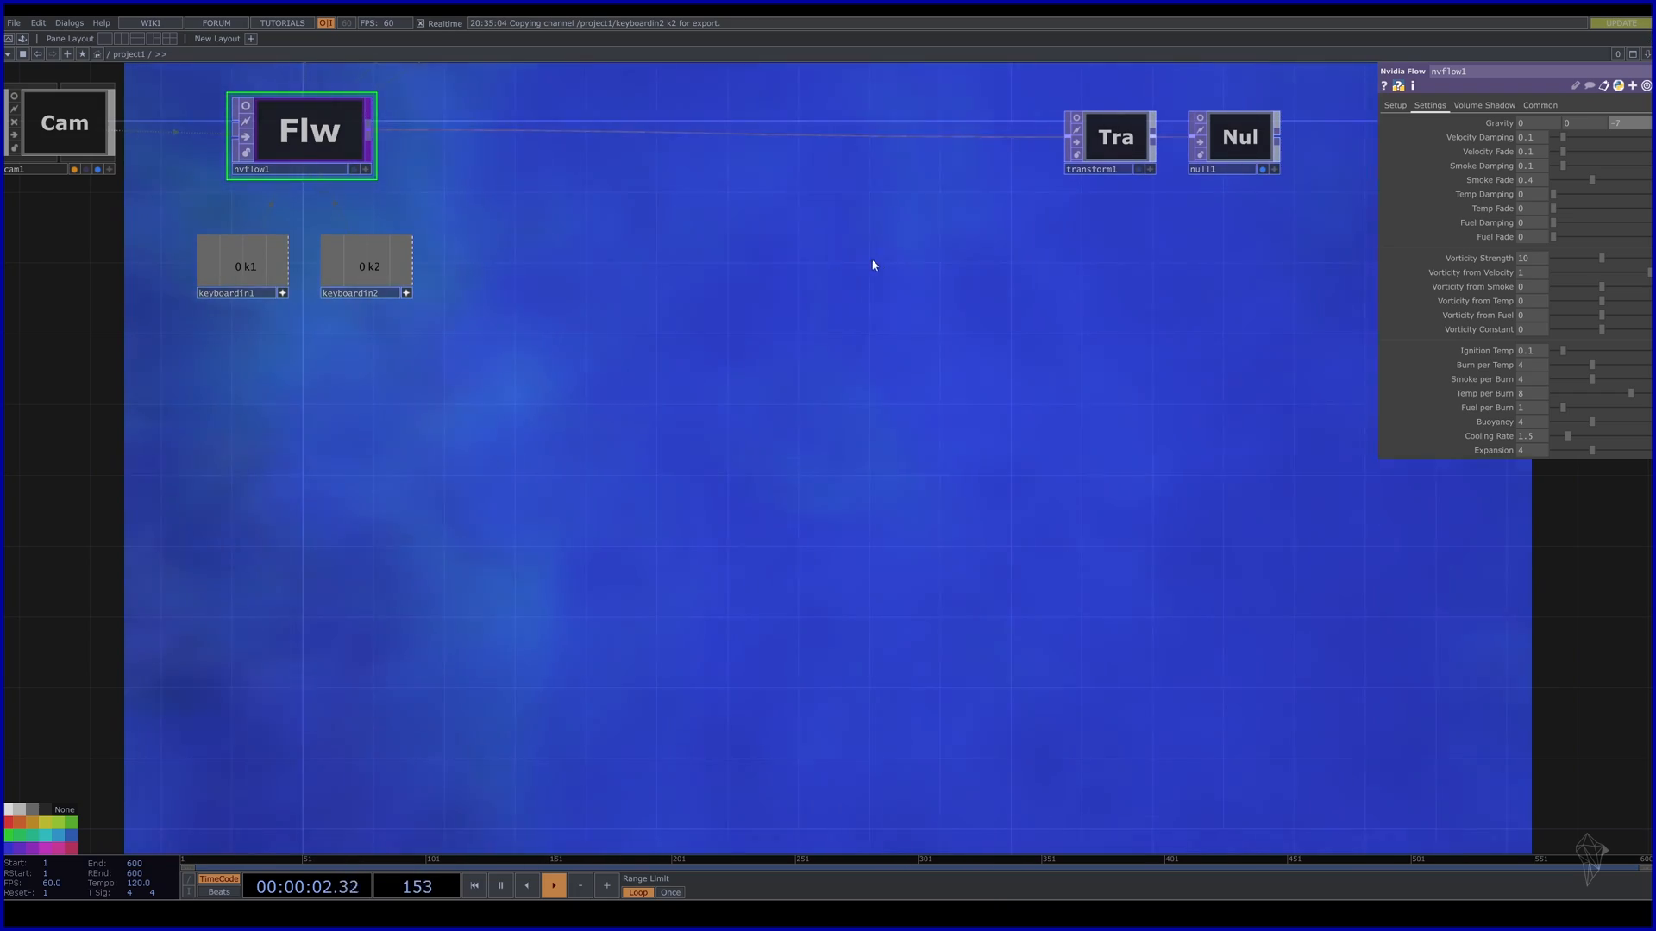
key("1")
key("2")
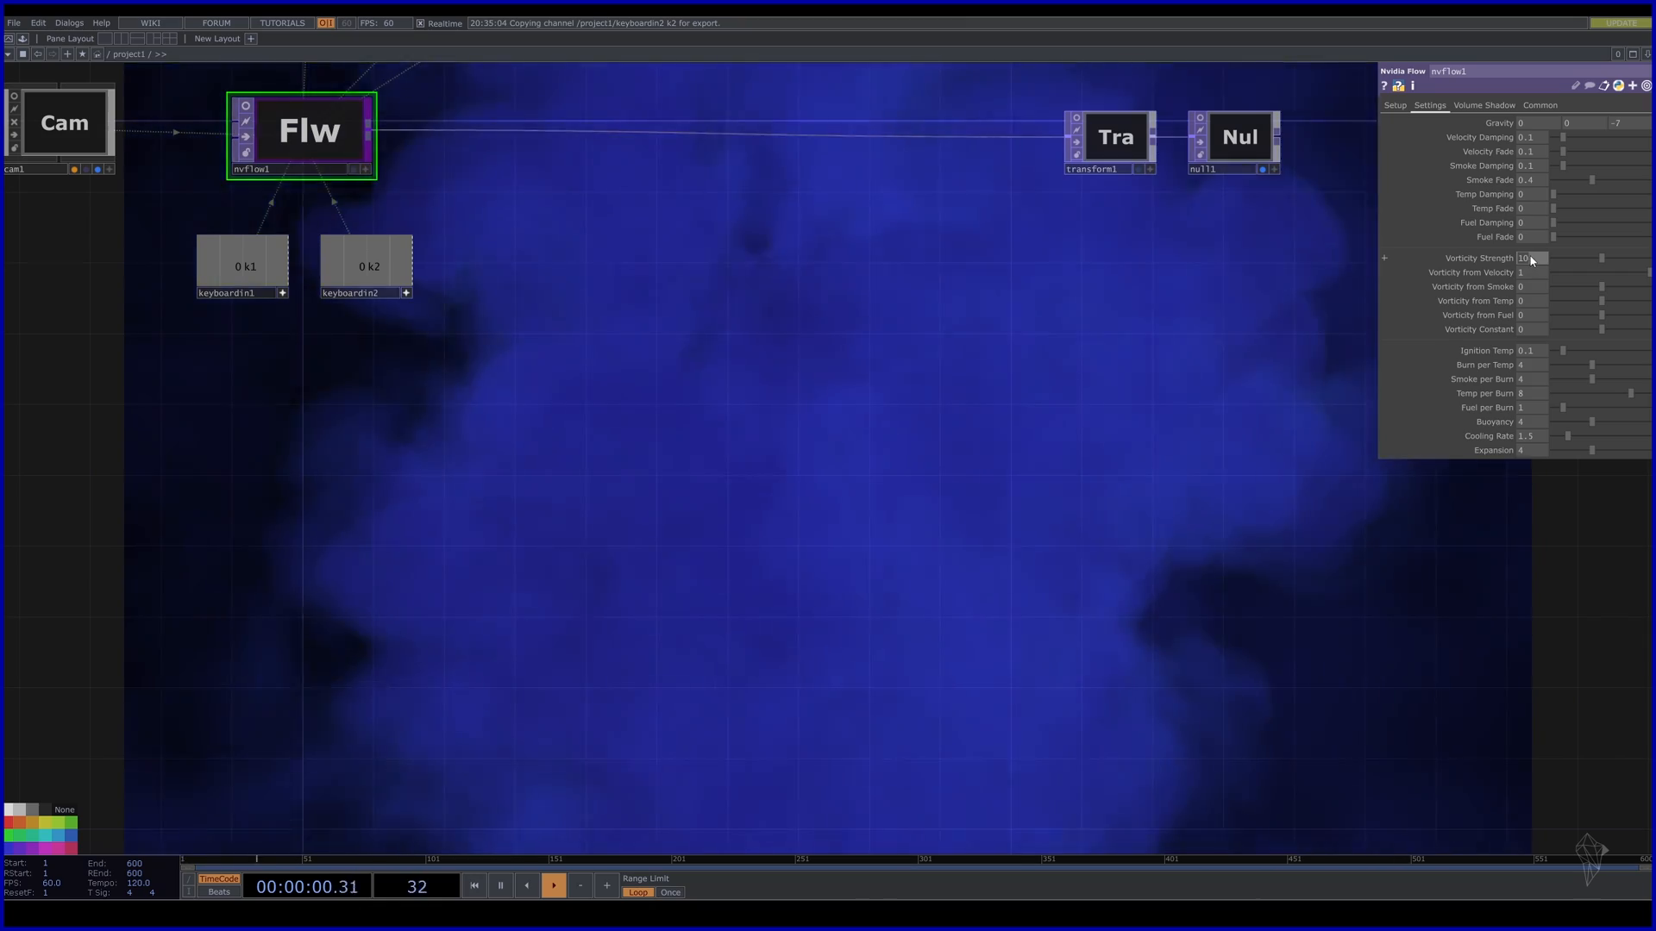
Enter Vorticity Strength 15, Buoyancy 2 and Cooling Rate 0.5, then restart with keys 1 and 2.
type("1")
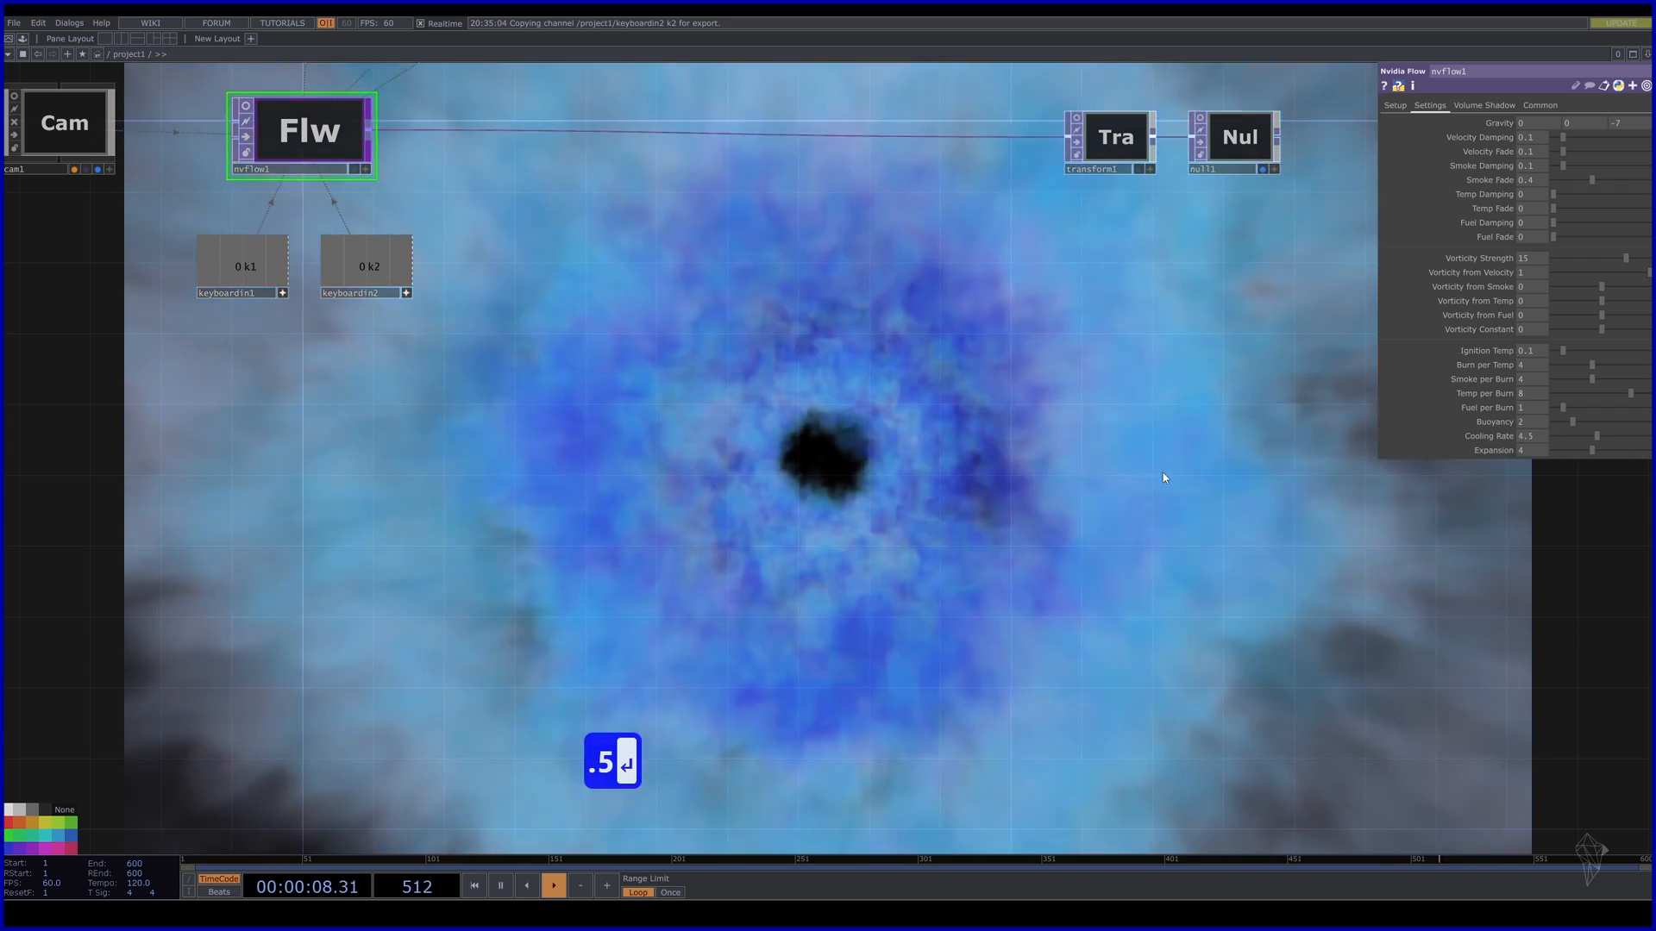
key("1")
key("2")
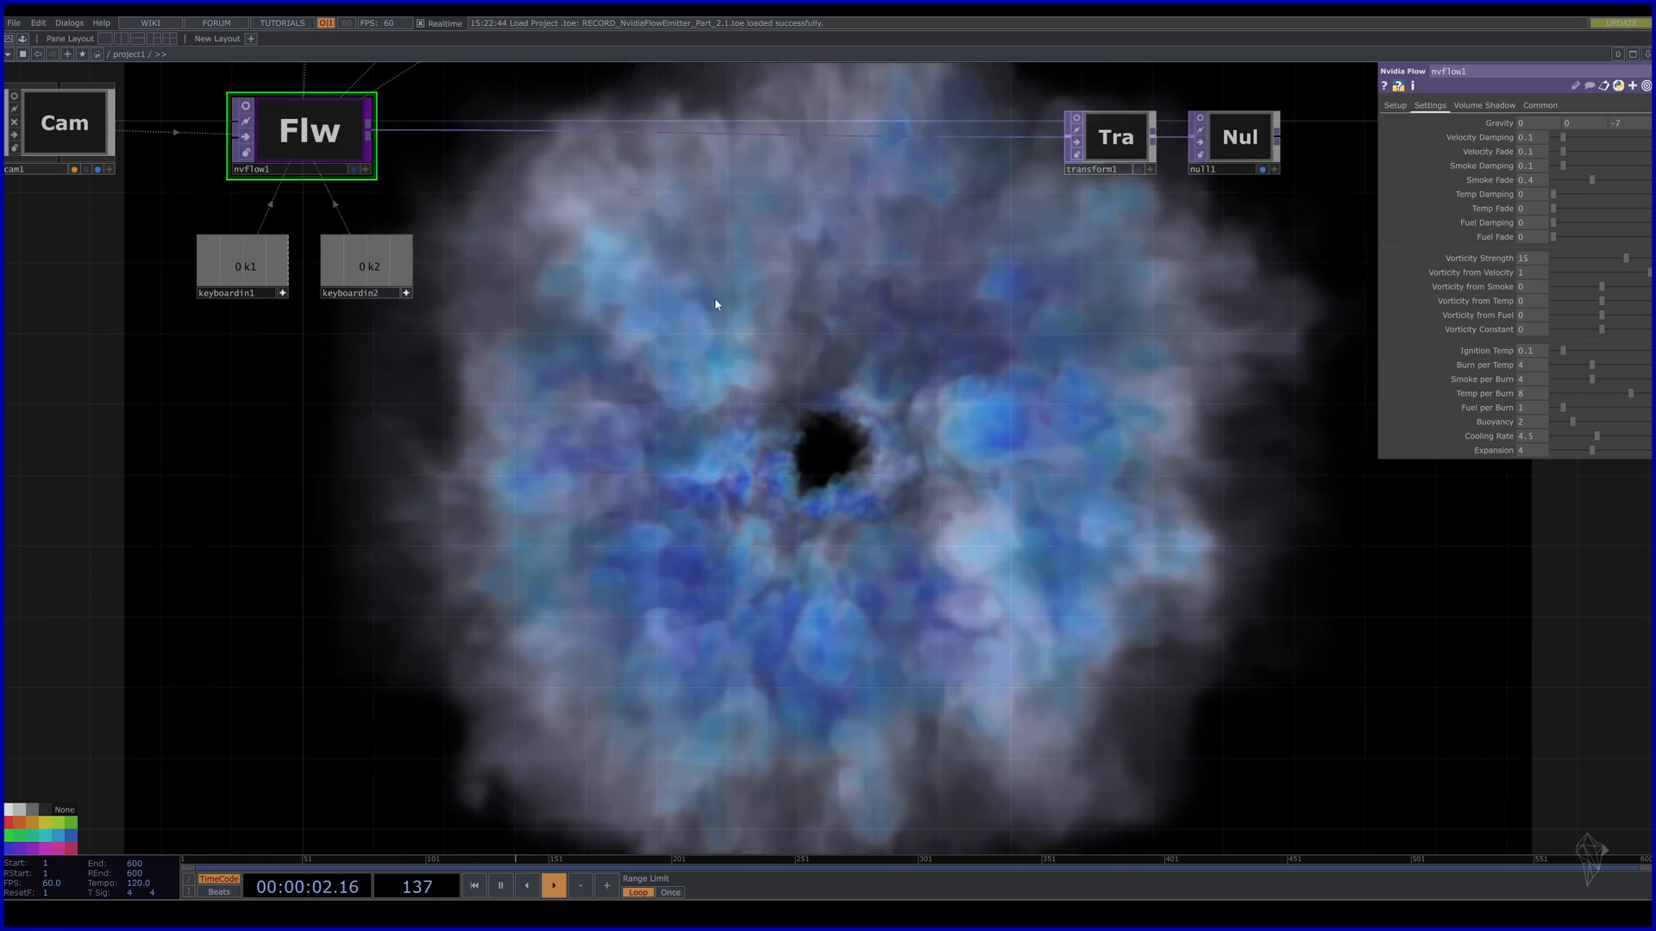
Select nvflowemitter1 and raise its Material-page Alpha Scale to 0.5.
left_click_drag(528, 241, 647, 510)
left_click(448, 194)
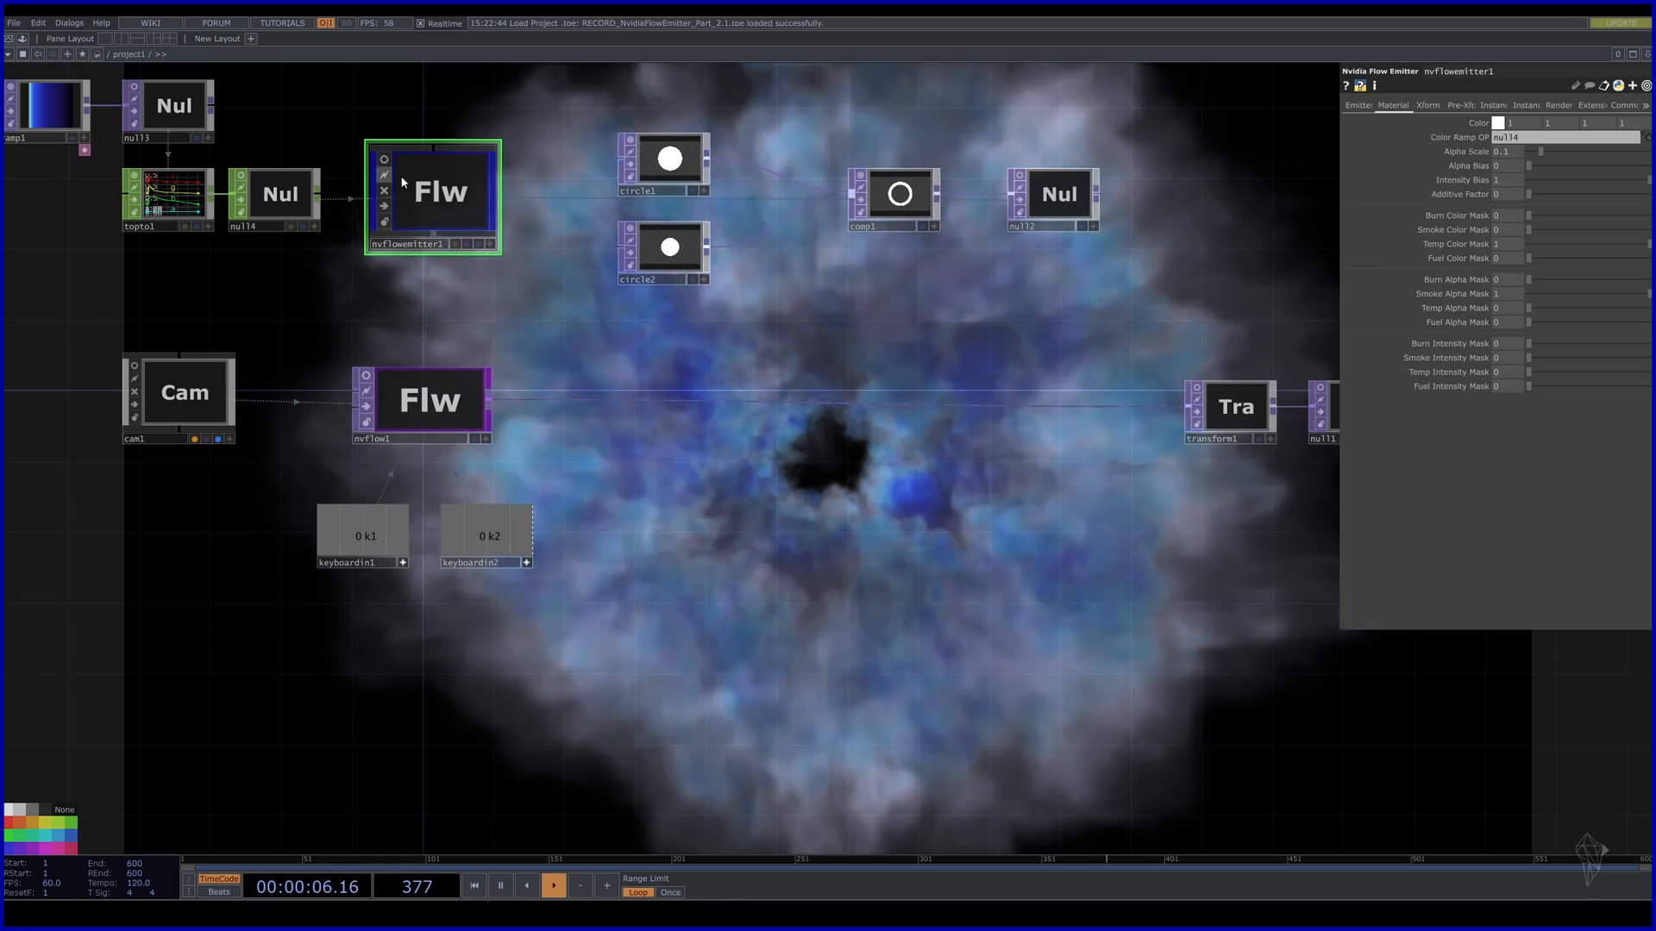
left_click_drag(1067, 262, 1029, 217)
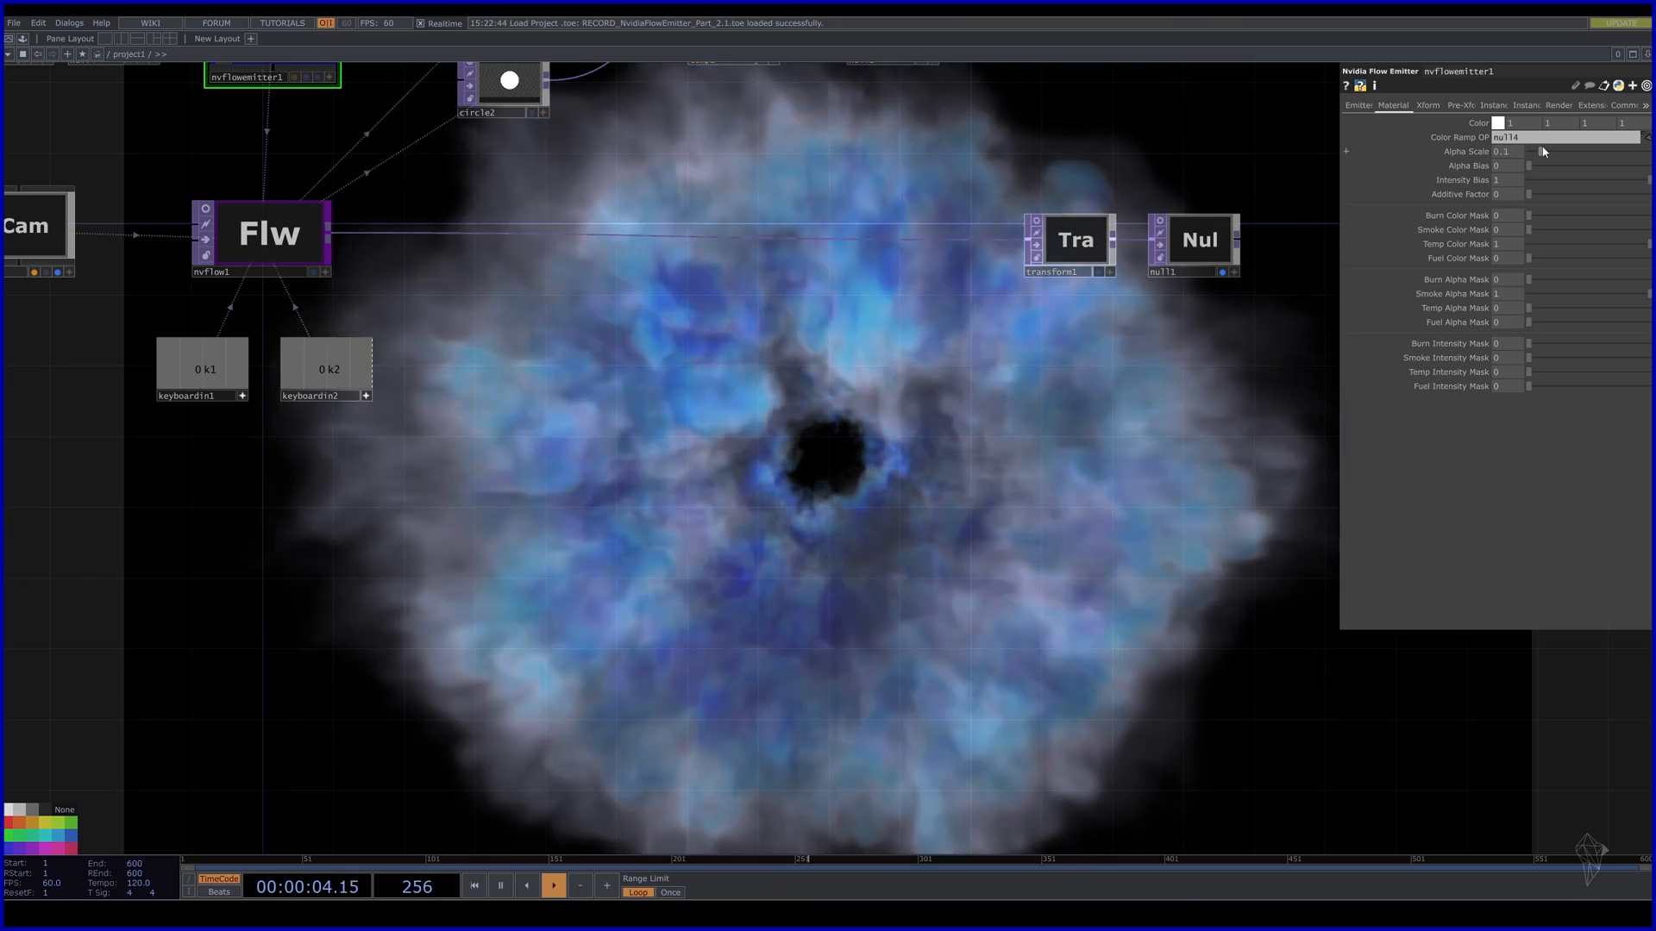
left_click_drag(1507, 153, 1510, 126)
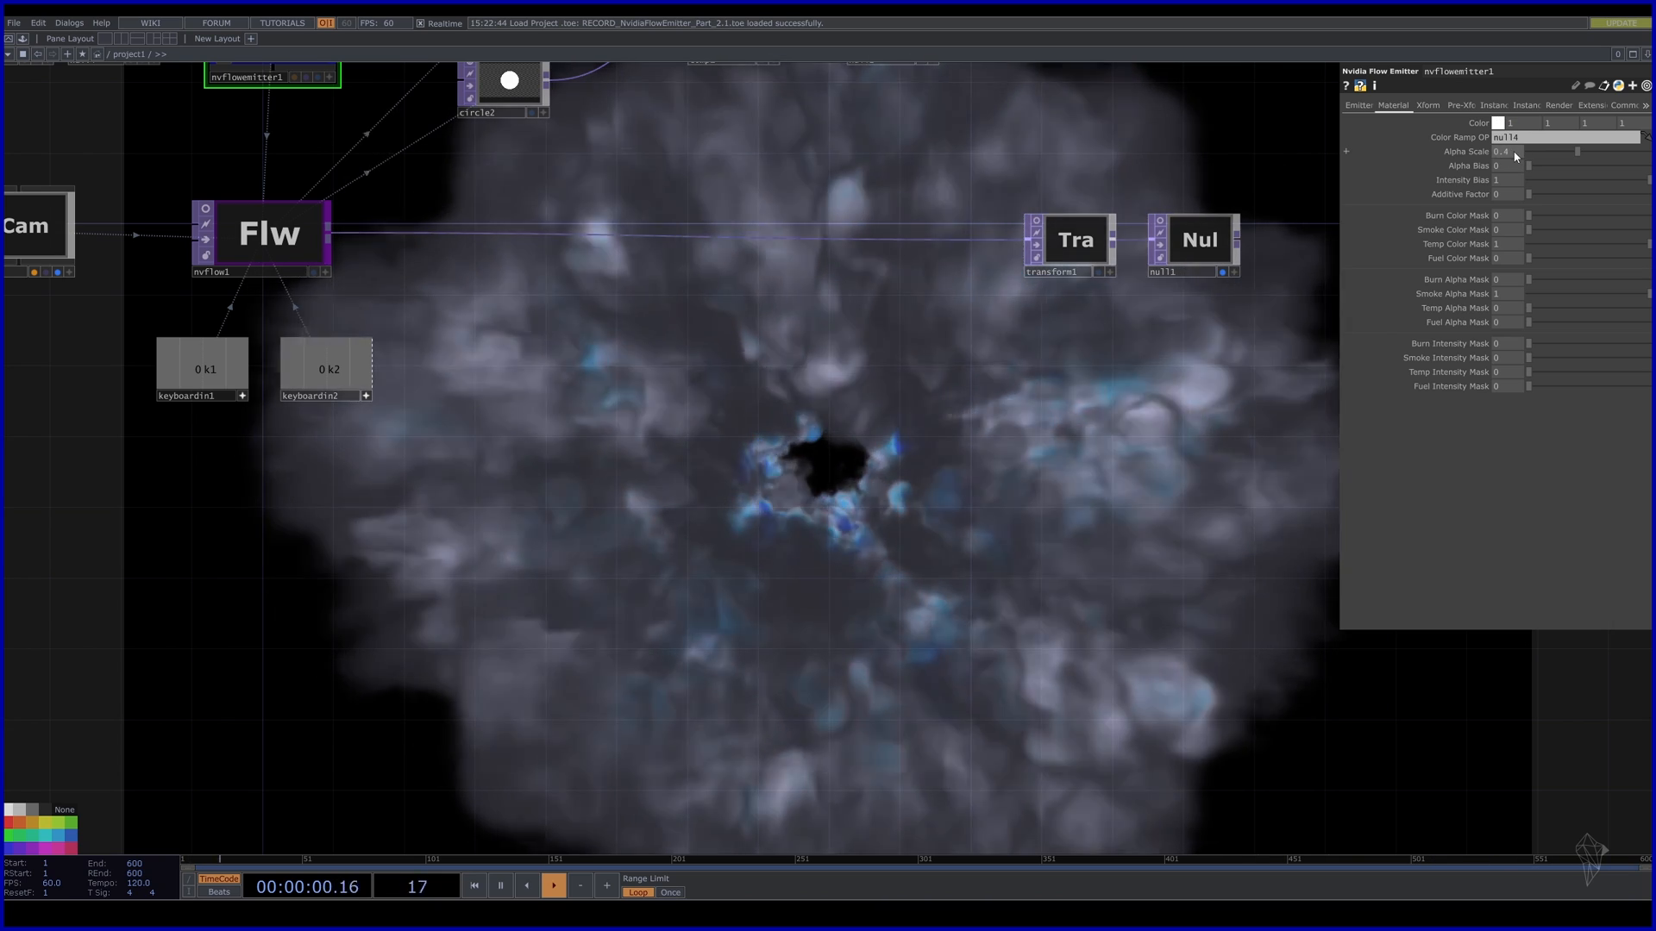
mouse_move(1525, 156)
left_mouse_down()
mouse_move(1511, 126)
mouse_move(1548, 153)
mouse_move(1530, 158)
left_mouse_up()
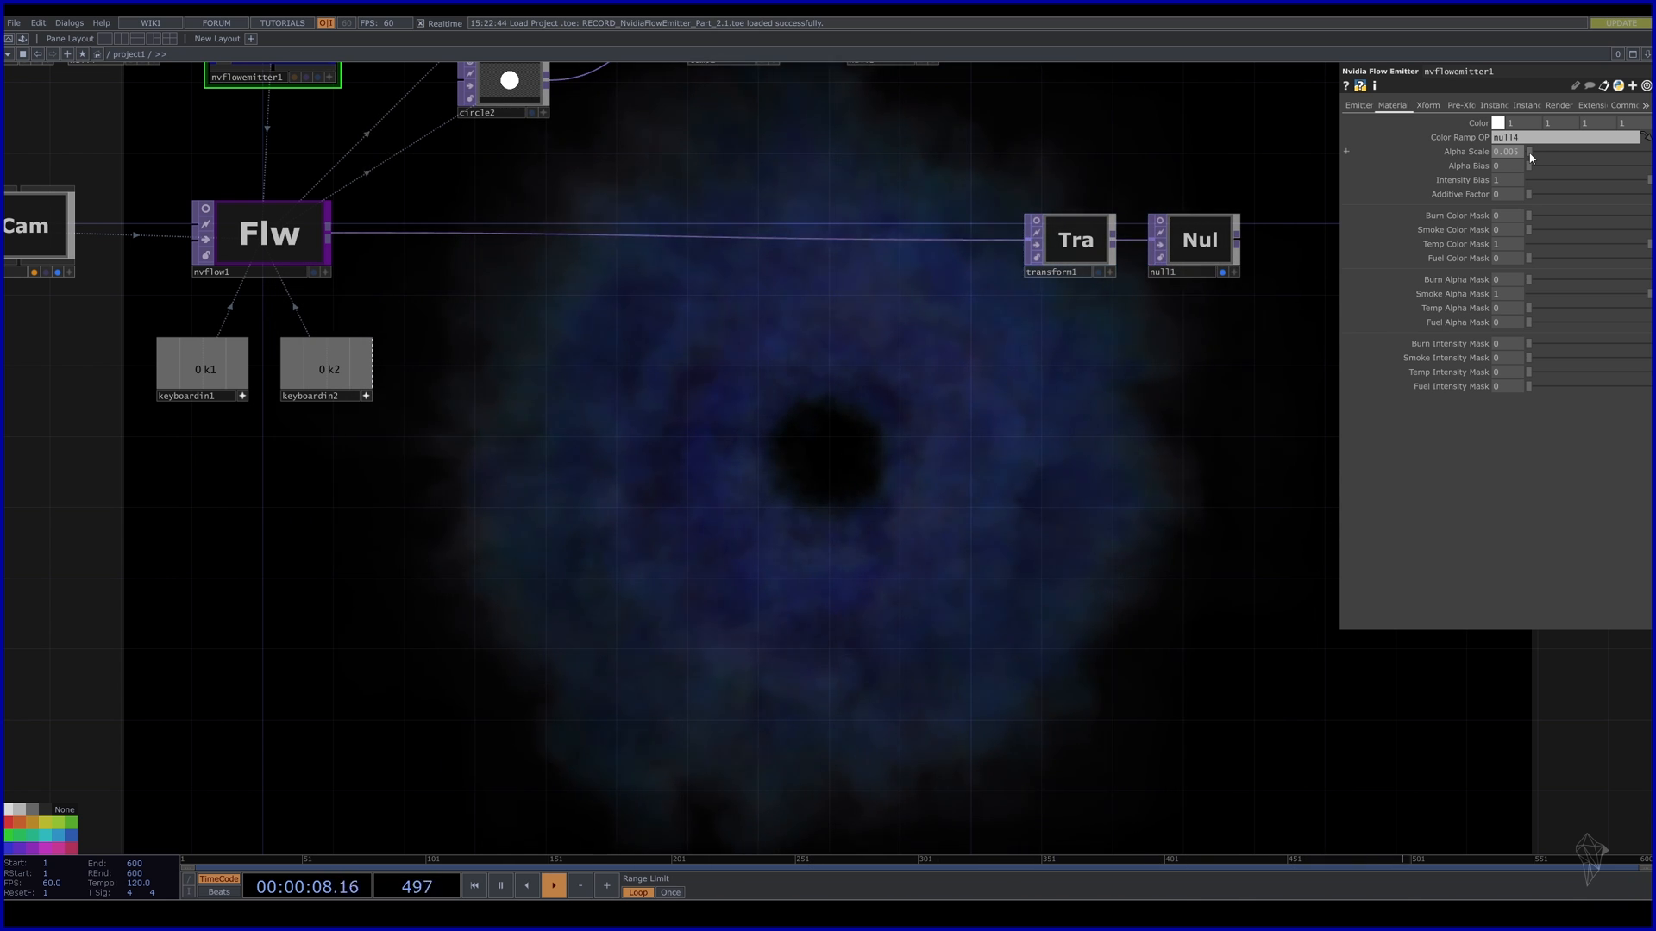
left_click_drag(1532, 158, 1564, 153)
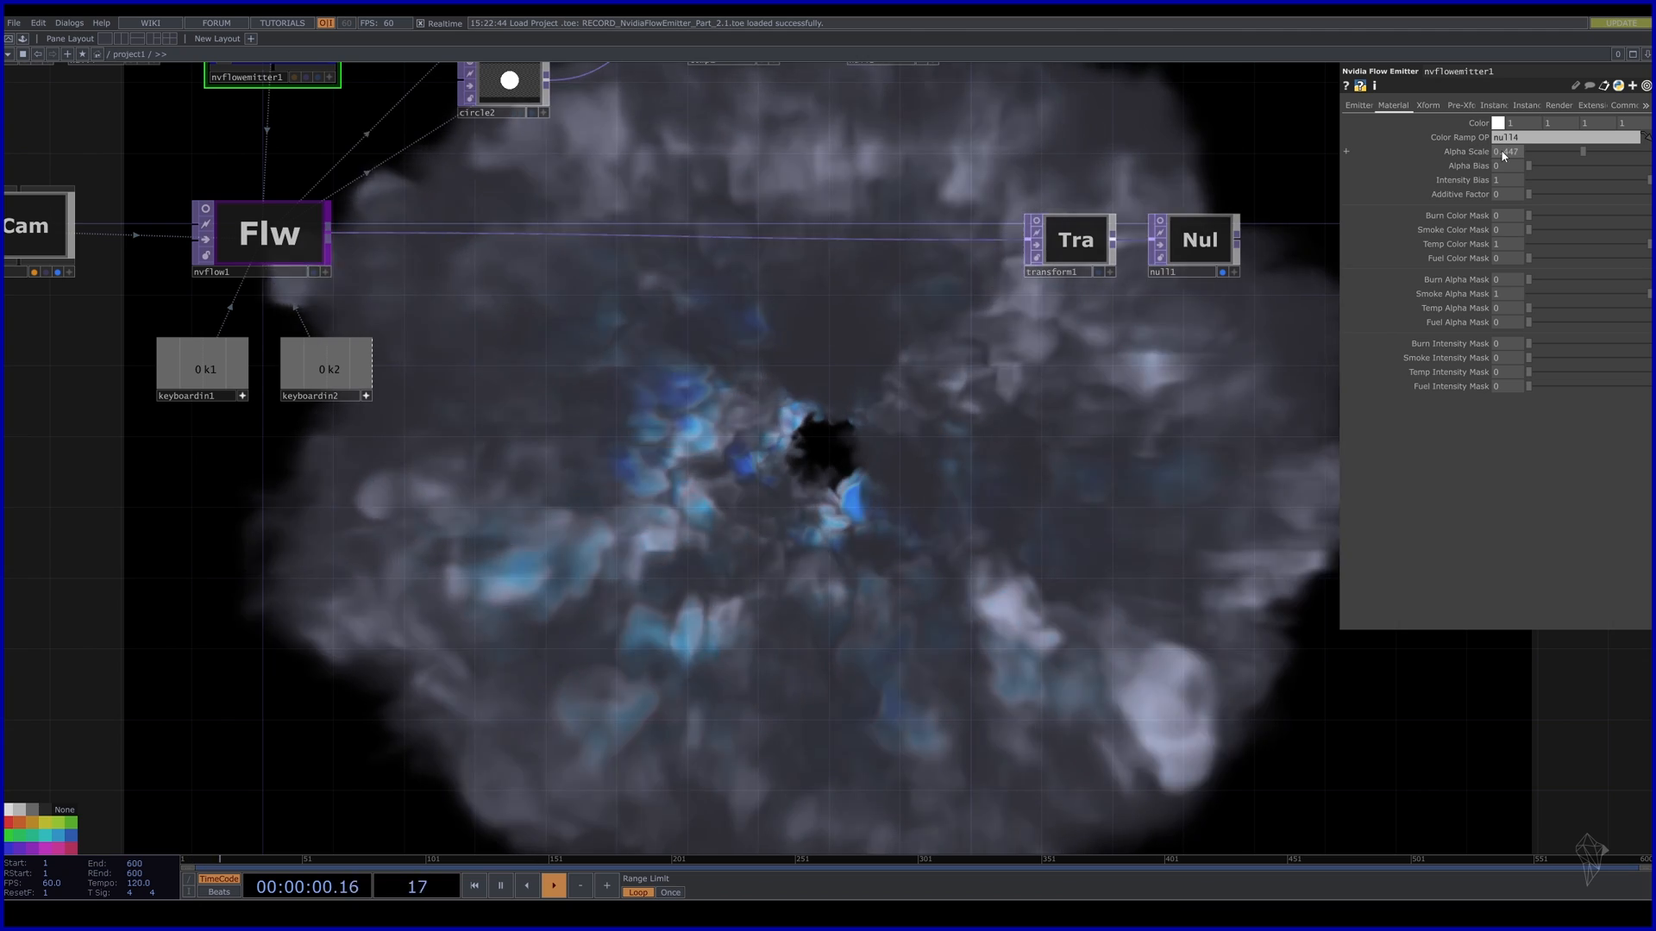
Toggle transform1's display flag on and off to preview the smoke output.
left_click(1101, 272)
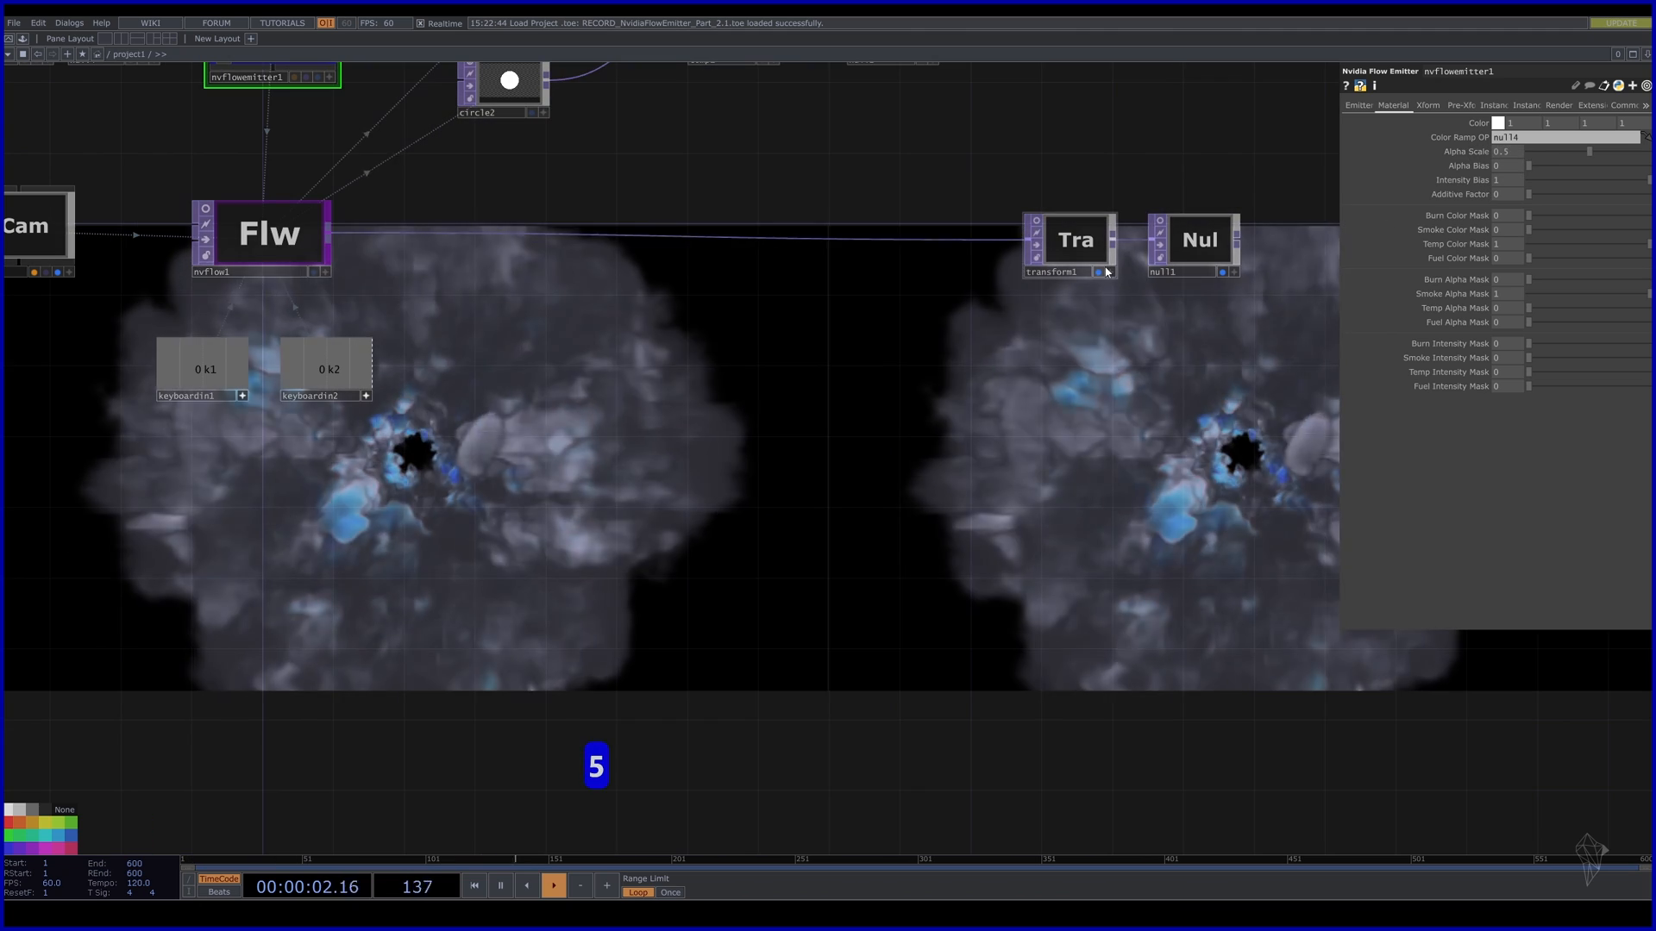
left_click(1099, 271)
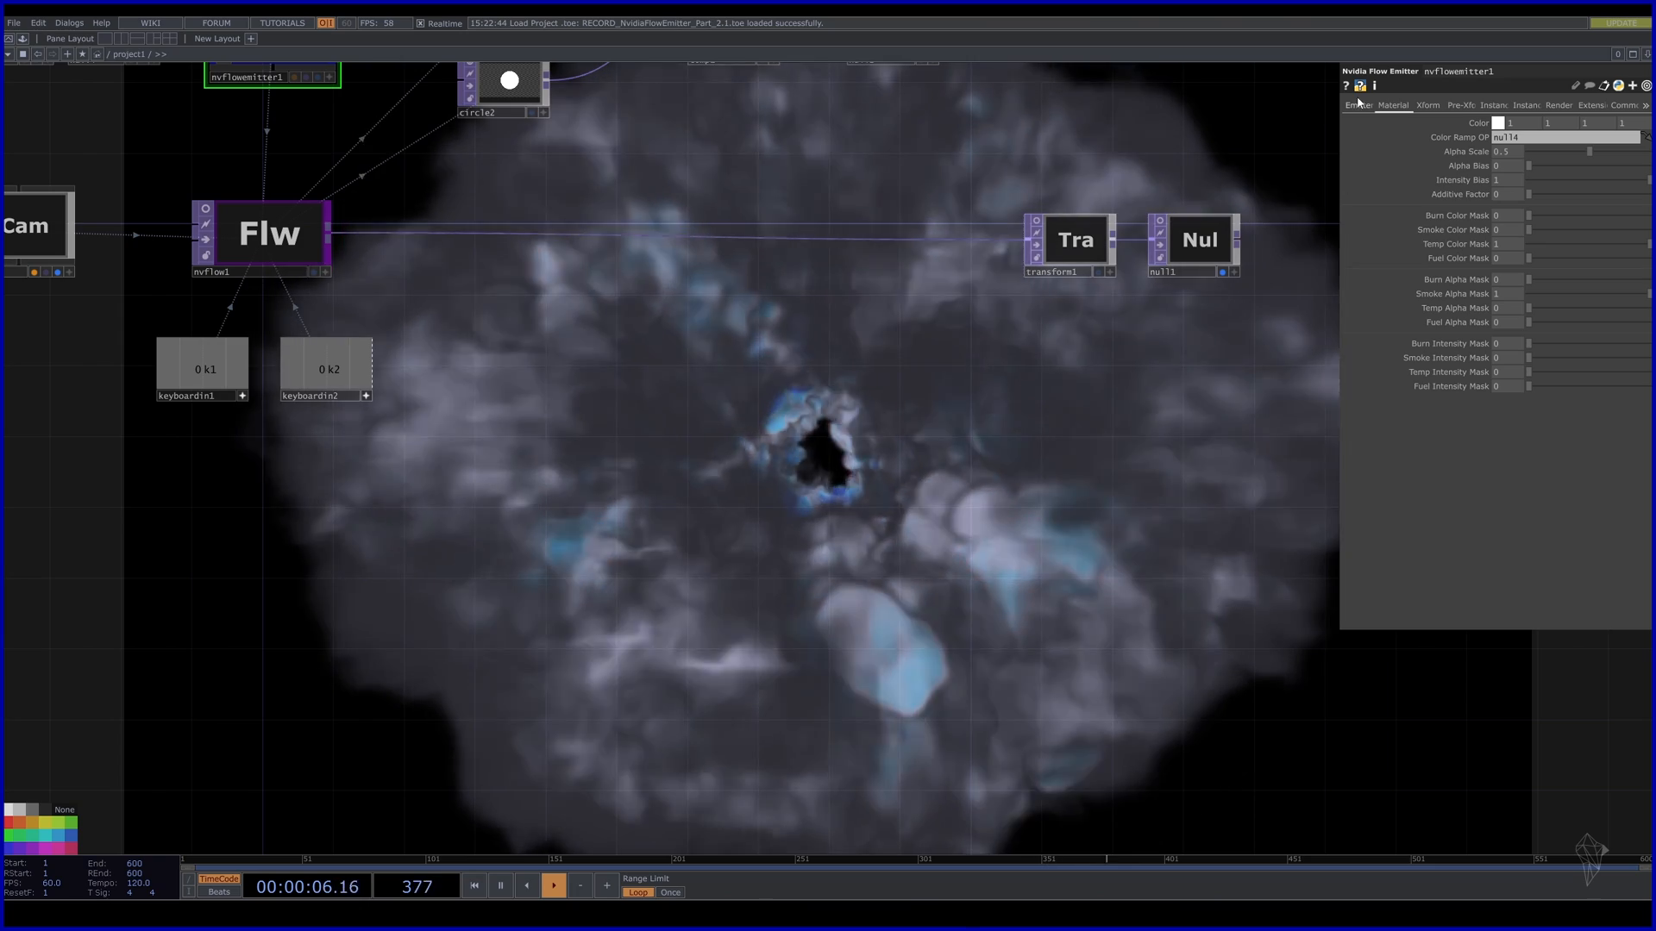
left_click_drag(801, 164, 988, 364)
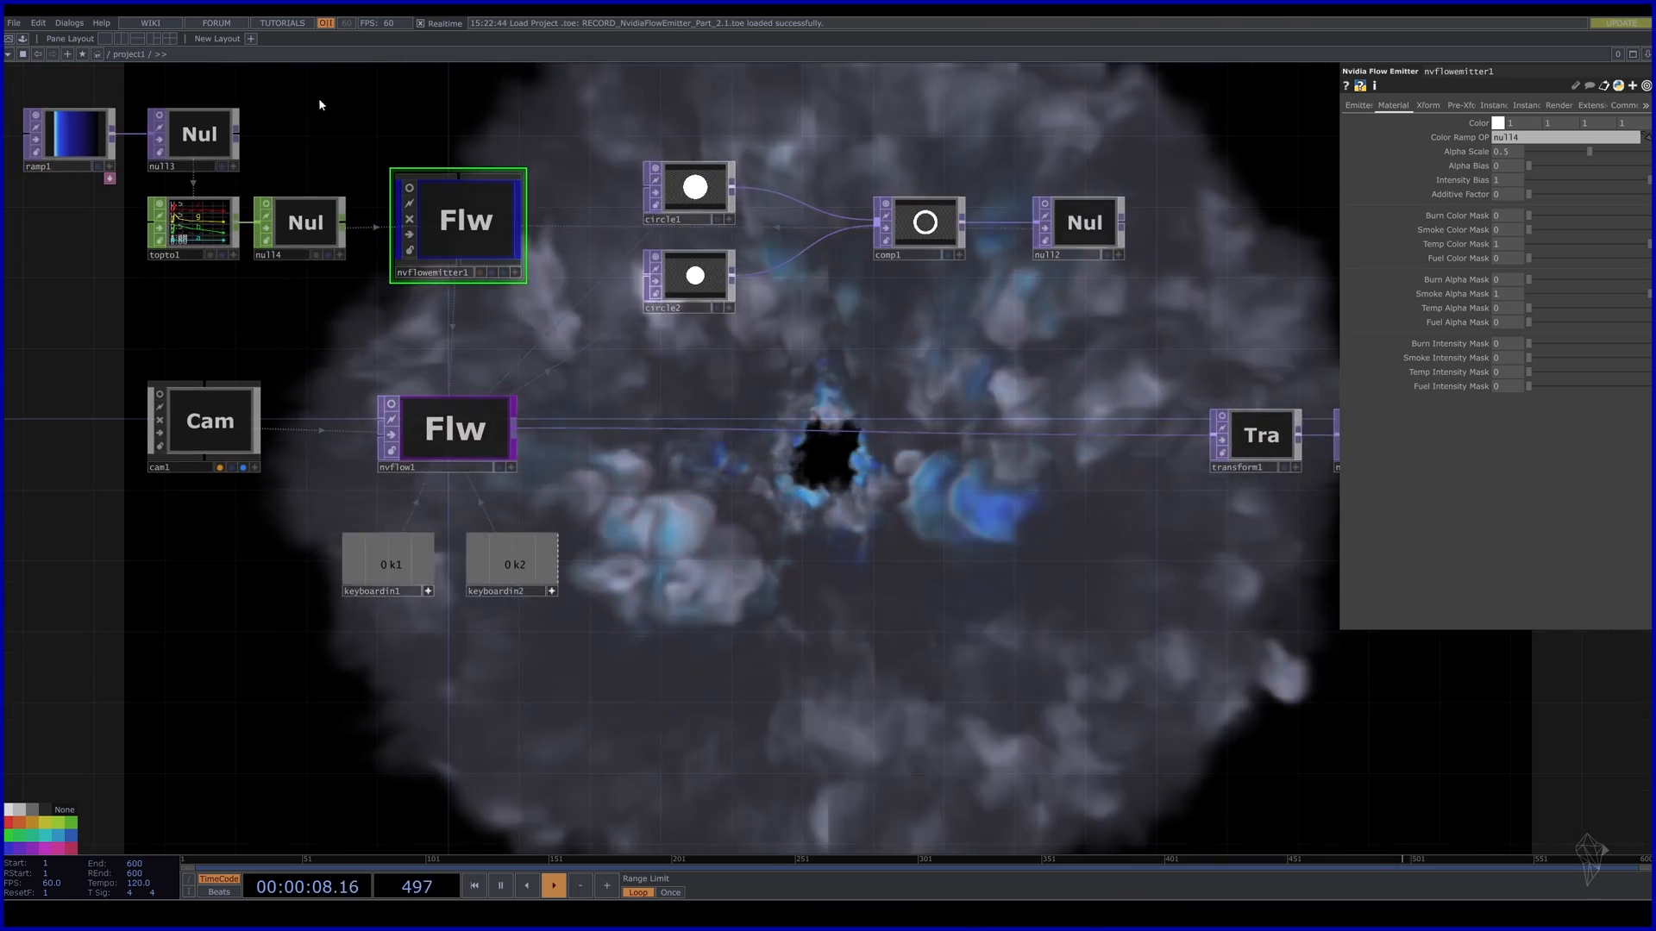
Set ramp1's resolution to the 1024 x 1024 preset on its Common page.
left_click_drag(154, 98, 334, 198)
left_click(272, 240)
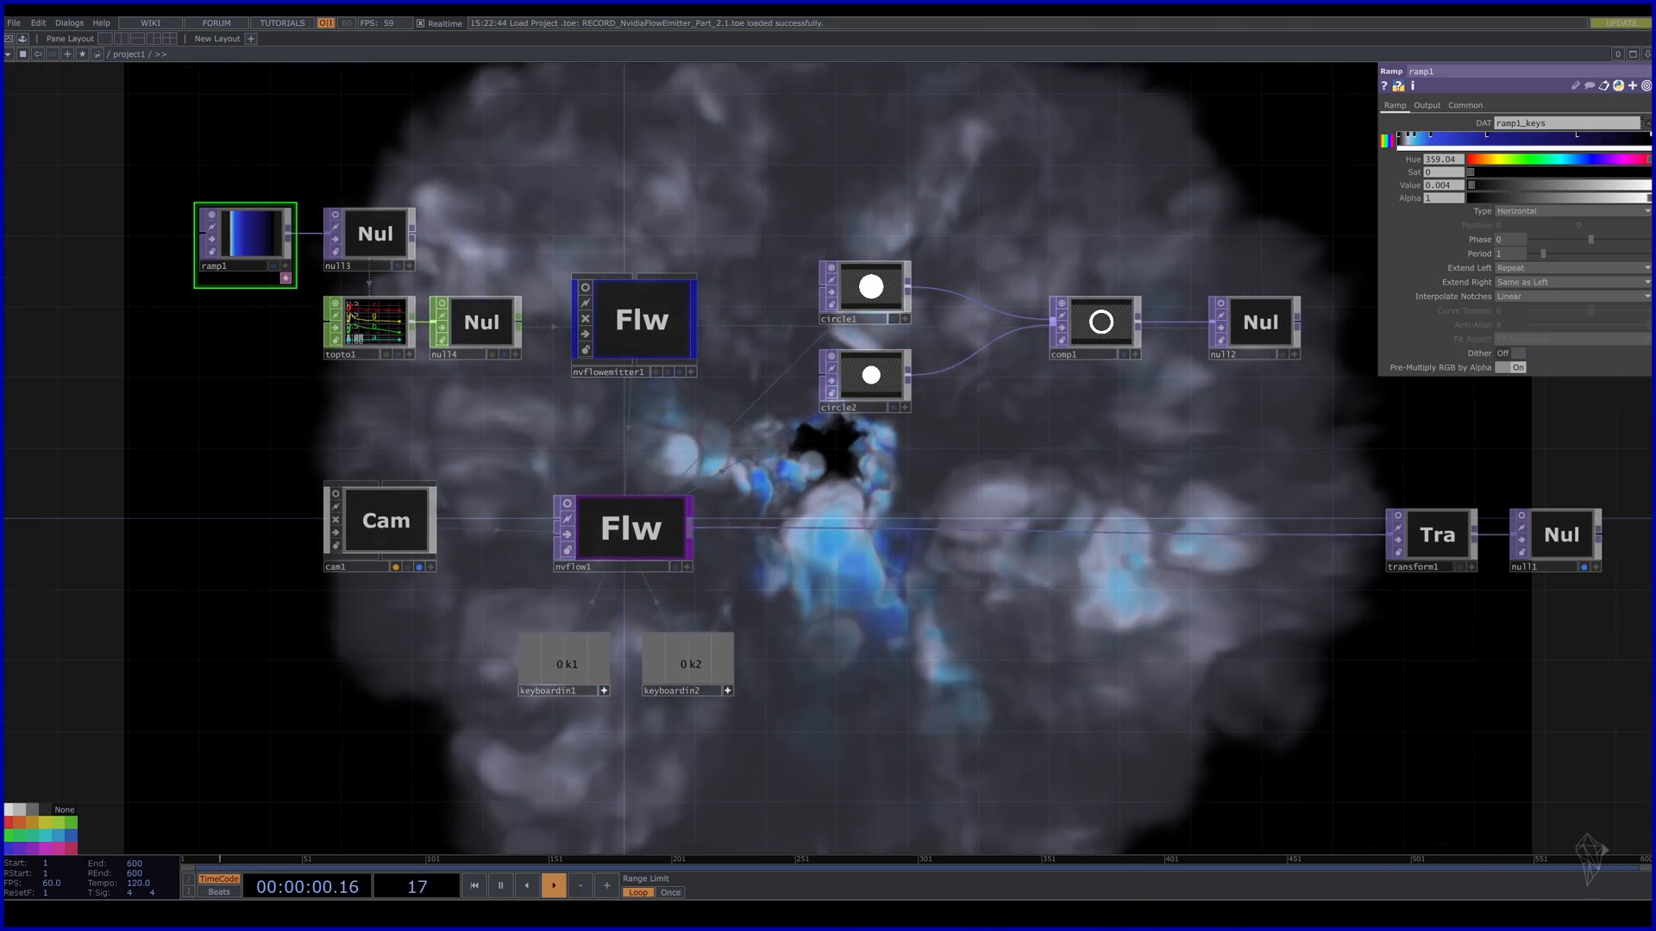
left_click(1465, 105)
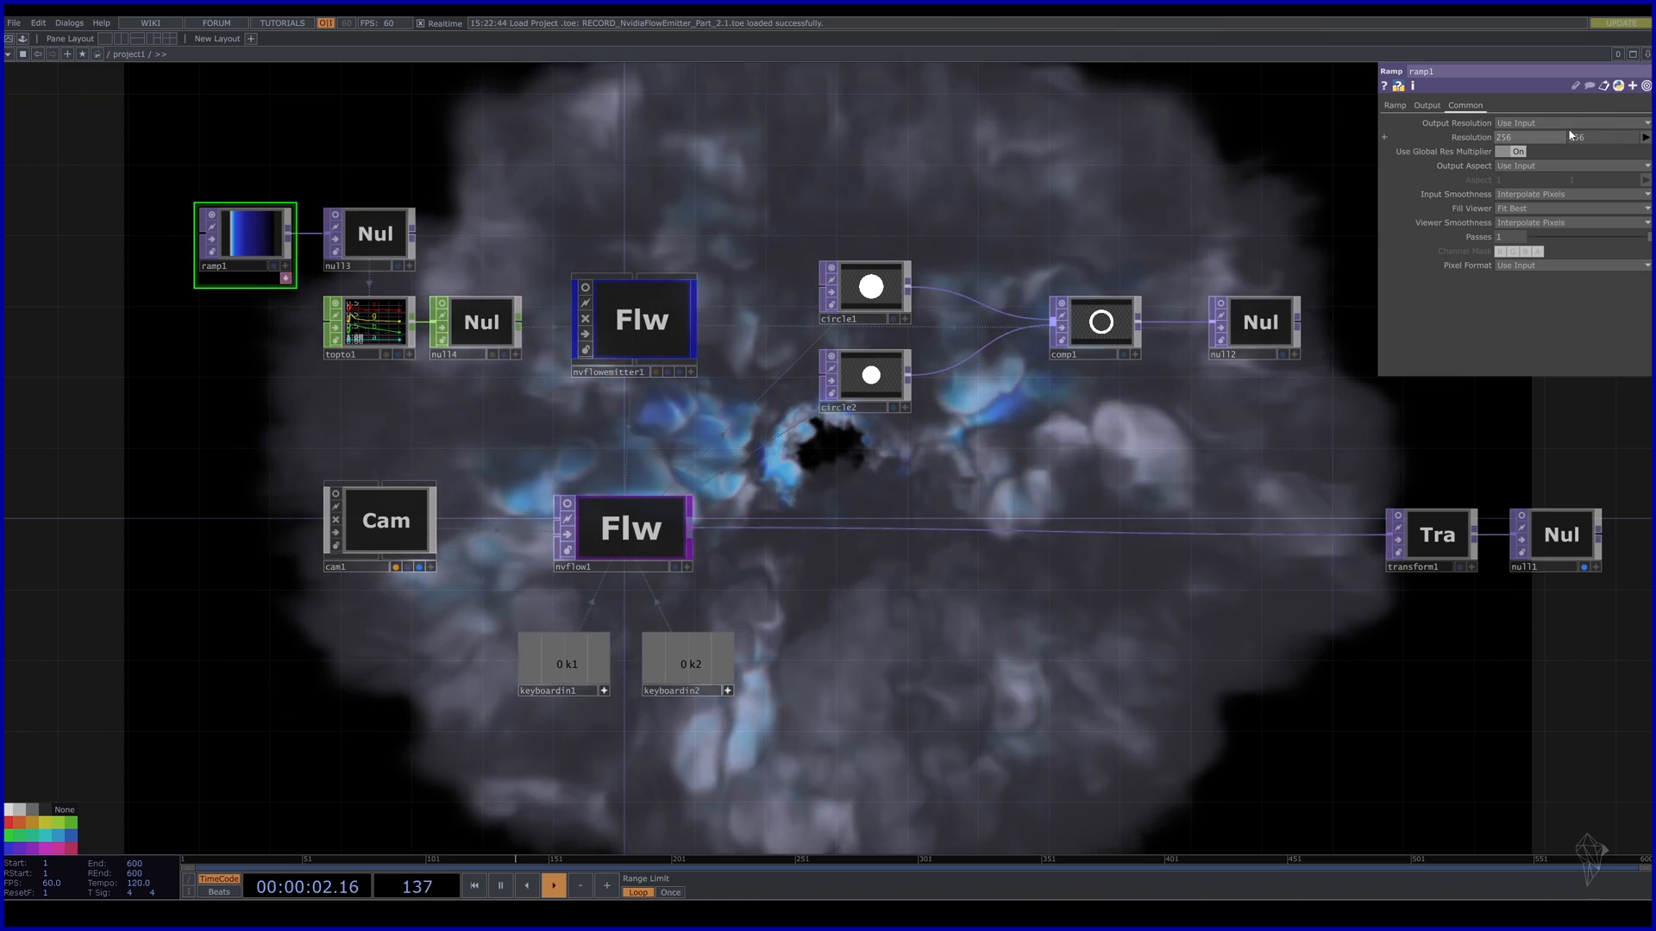
left_click(1645, 138)
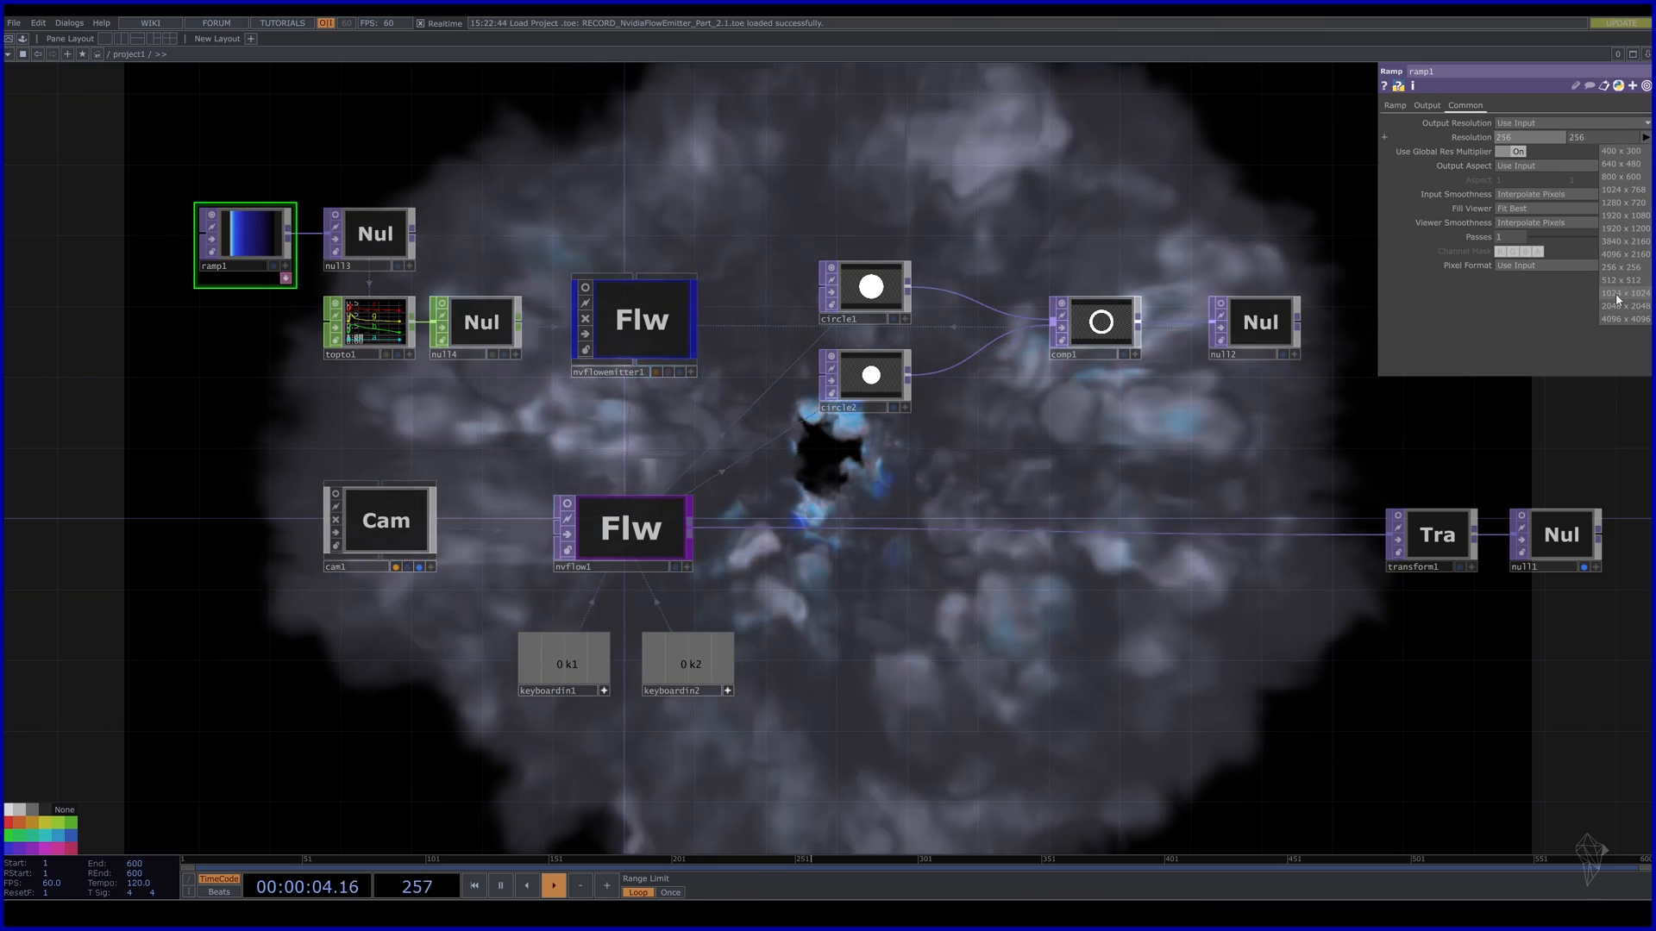
left_click(1638, 293)
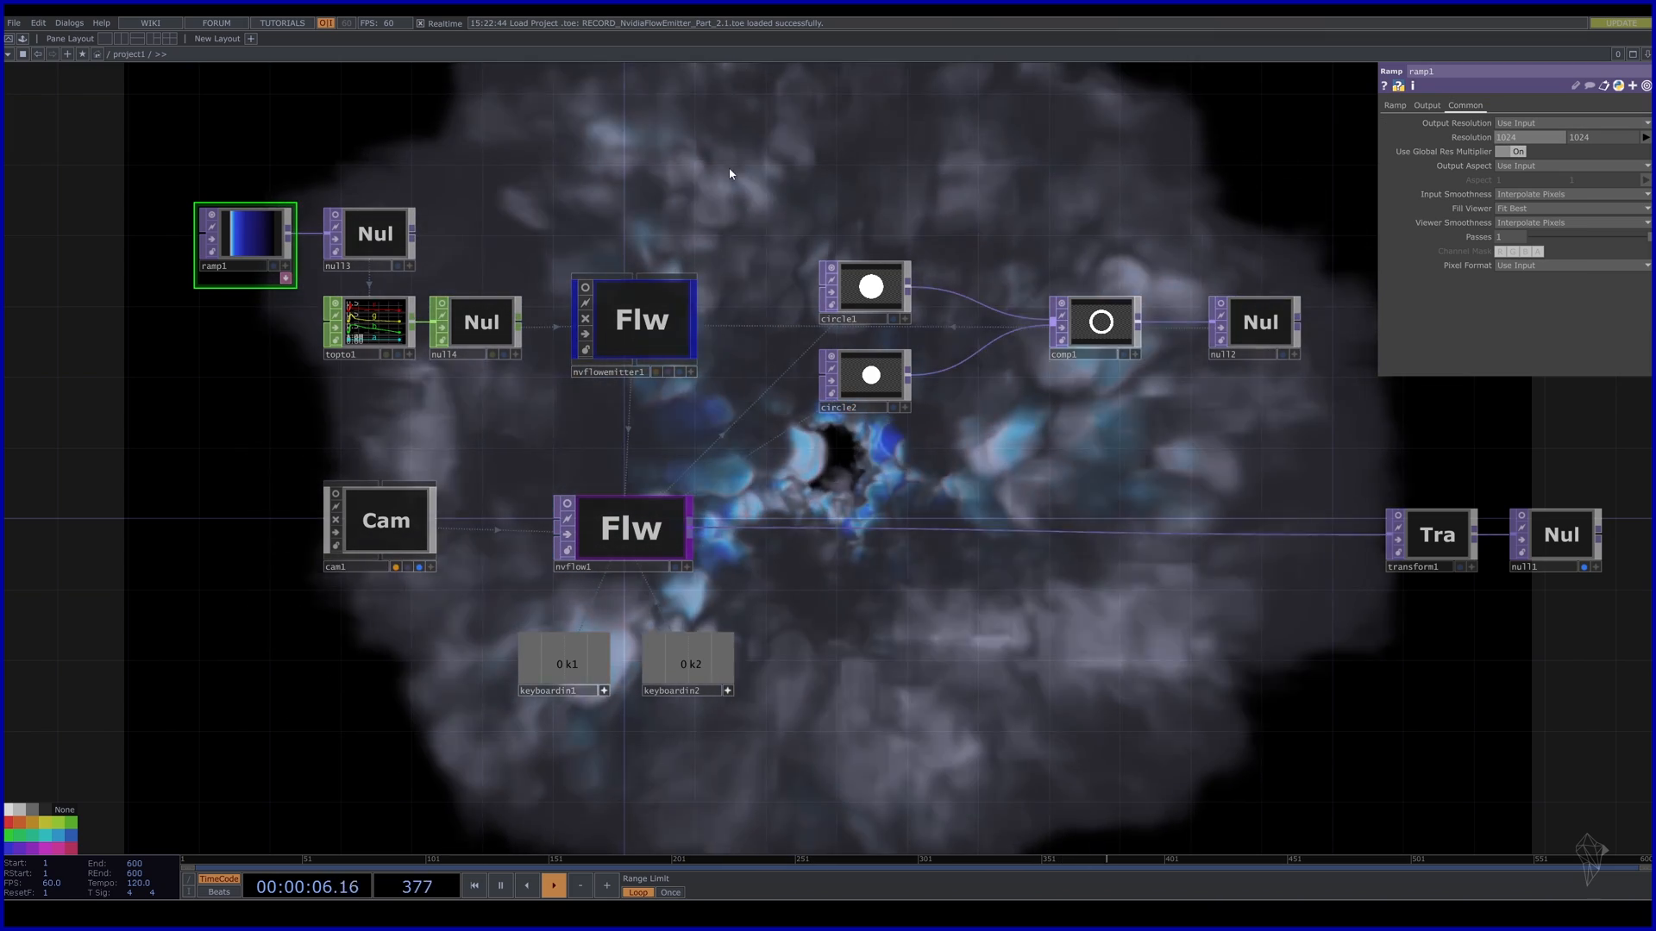
Restart the smoke simulation with keys 1 and 2, then pan to the keyboard input nodes.
left_click_drag(1035, 178, 831, 414)
key("1")
key("2")
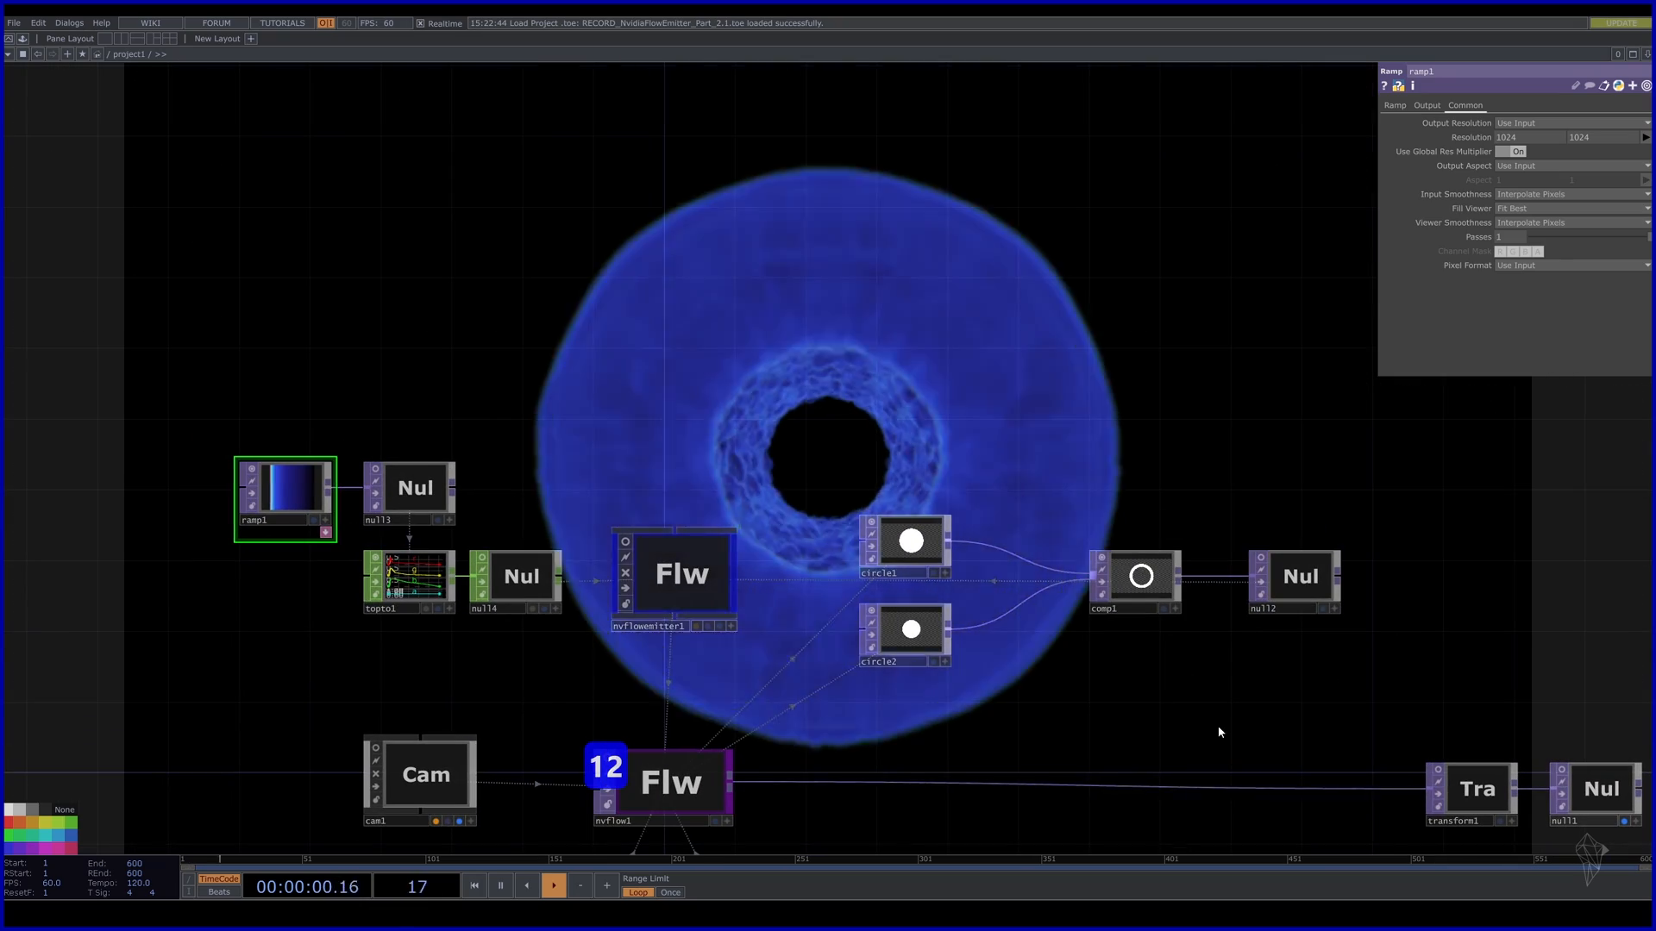
left_click_drag(1219, 727, 1005, 222)
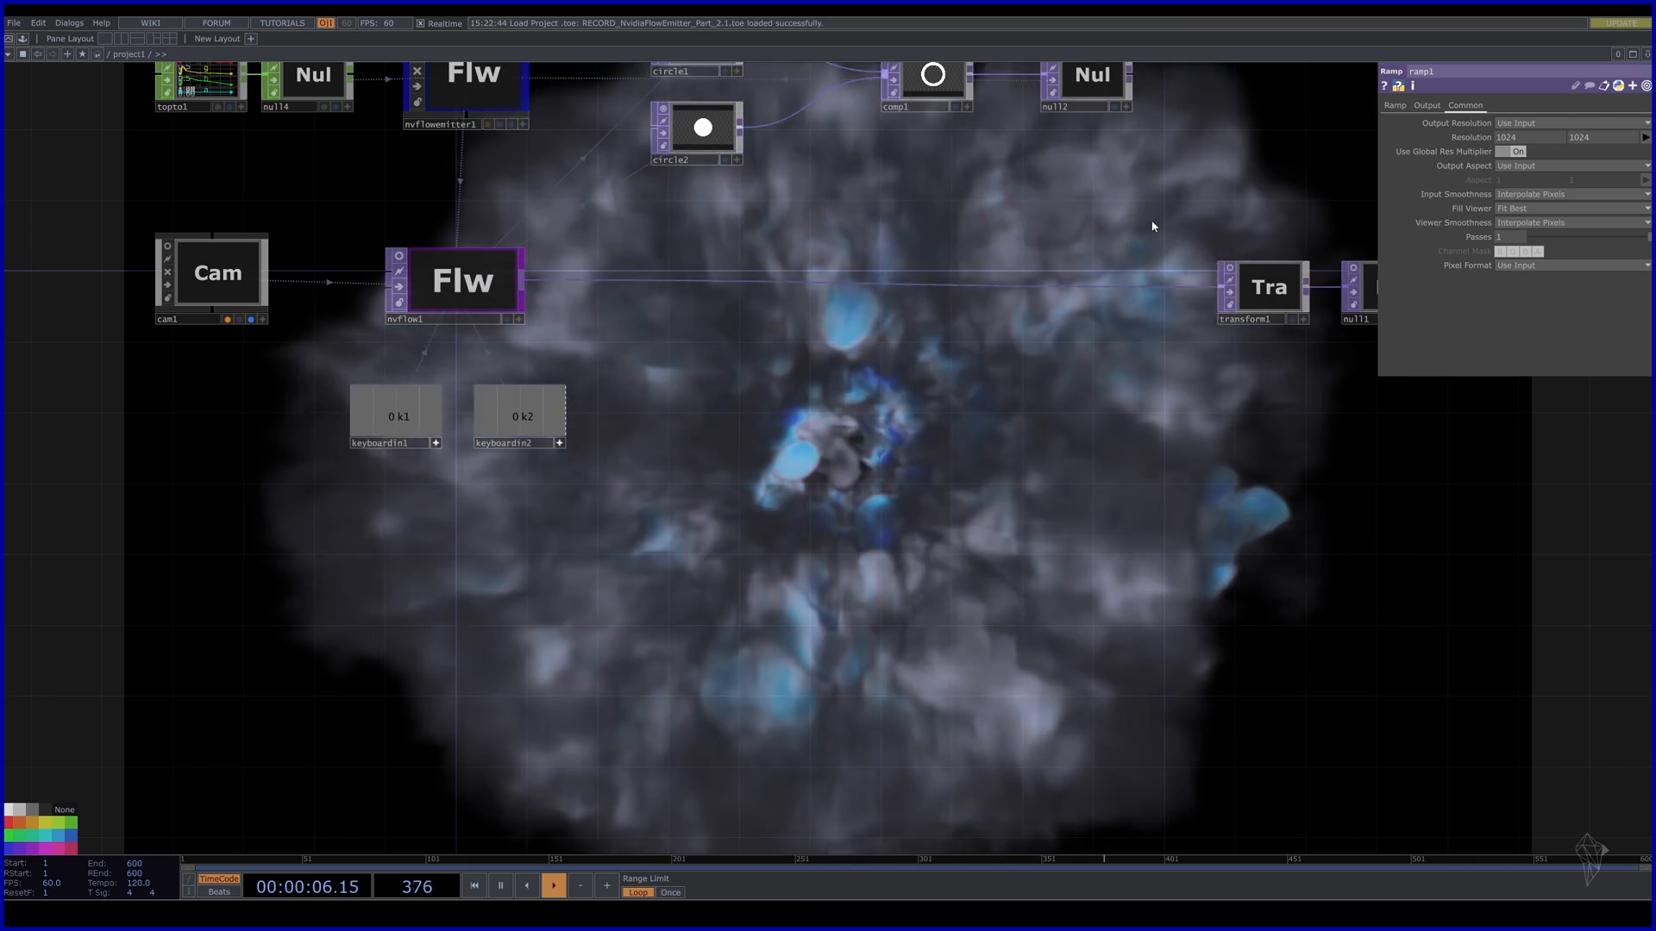
left_click_drag(1177, 164, 1097, 75)
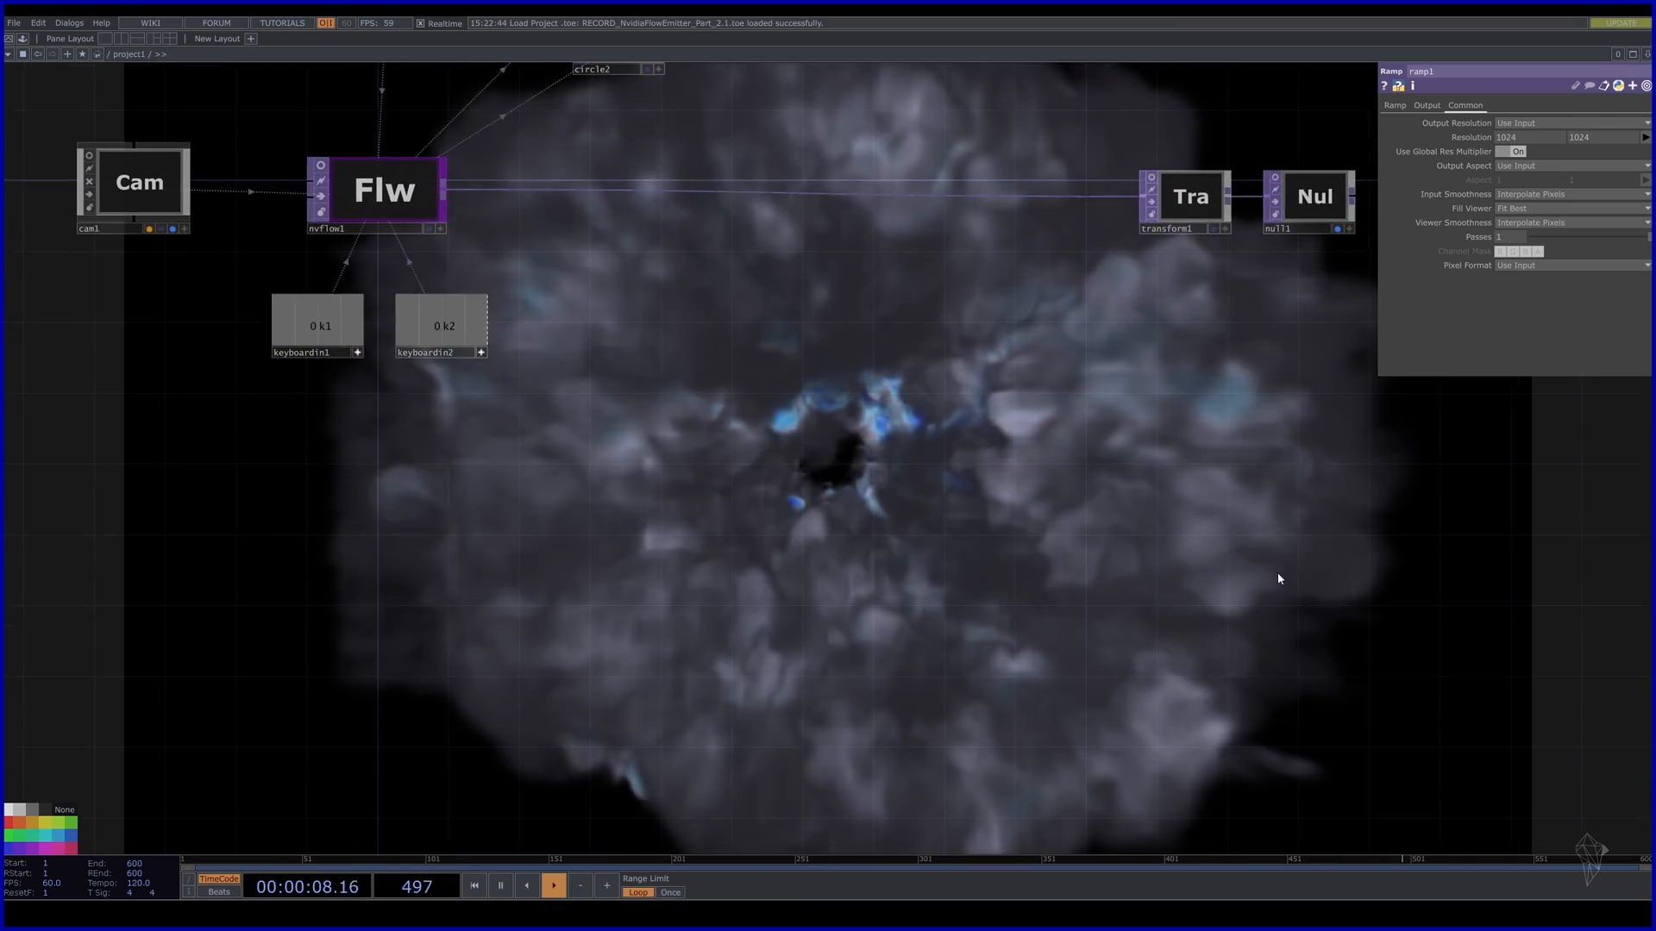
left_click_drag(1240, 557, 1074, 371)
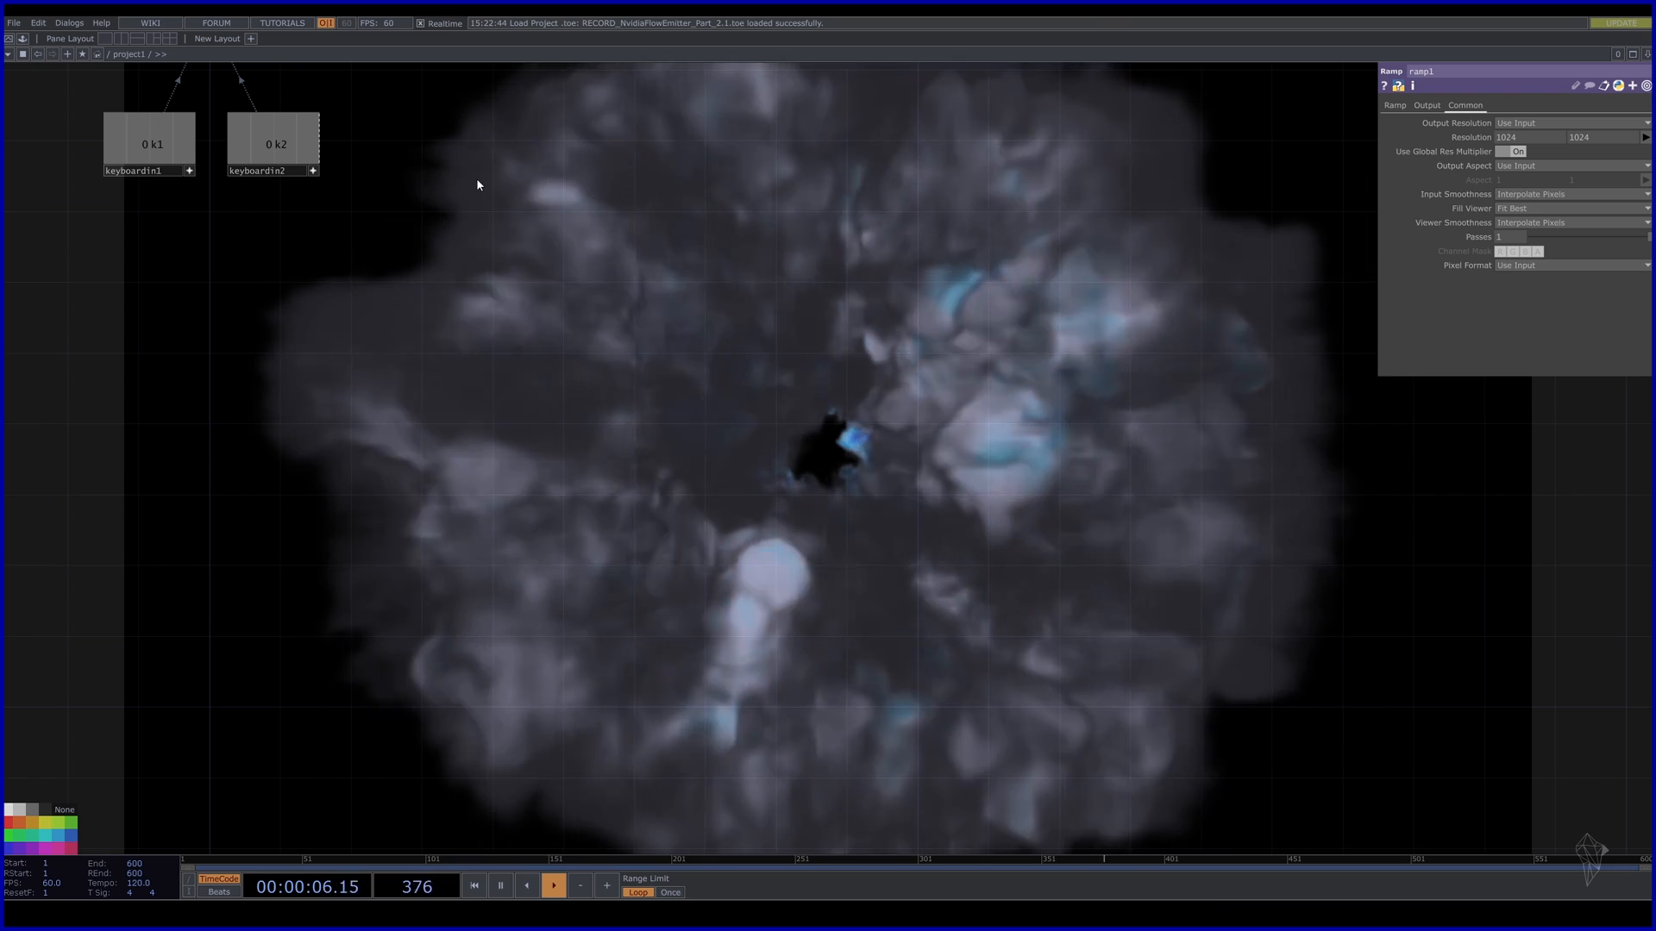
Select nvflowemitter1 and show its Emitter page, with Shape TOP null2 at size 4.5.
left_click_drag(494, 252, 503, 500)
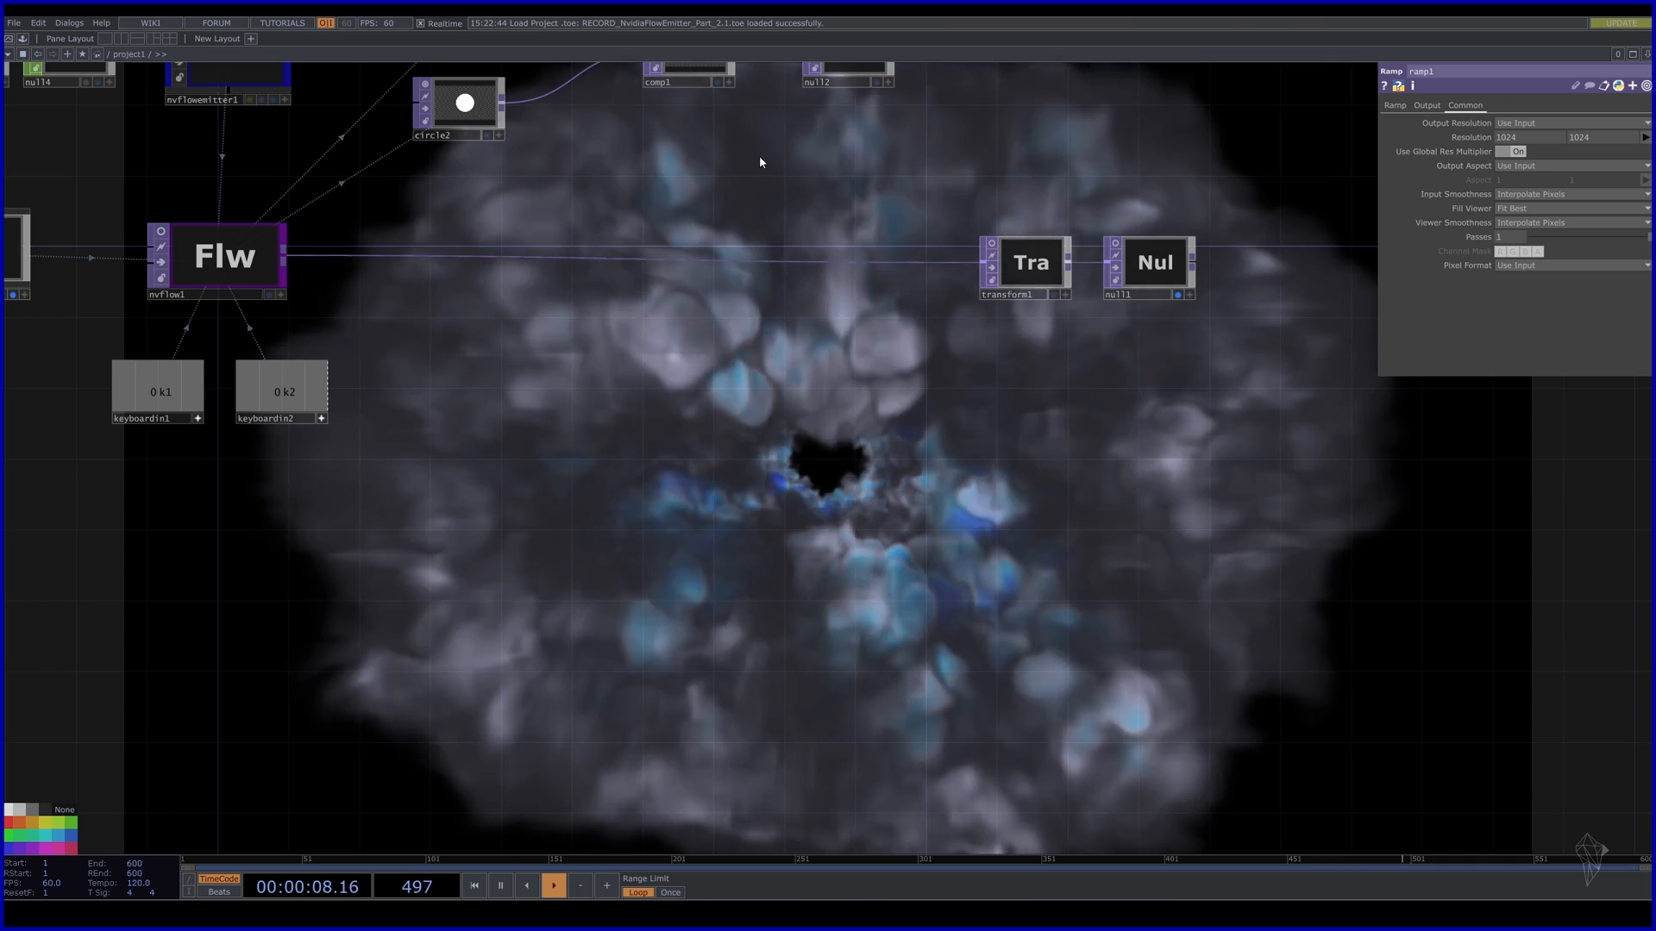
left_click_drag(759, 155, 820, 500)
left_click(308, 393)
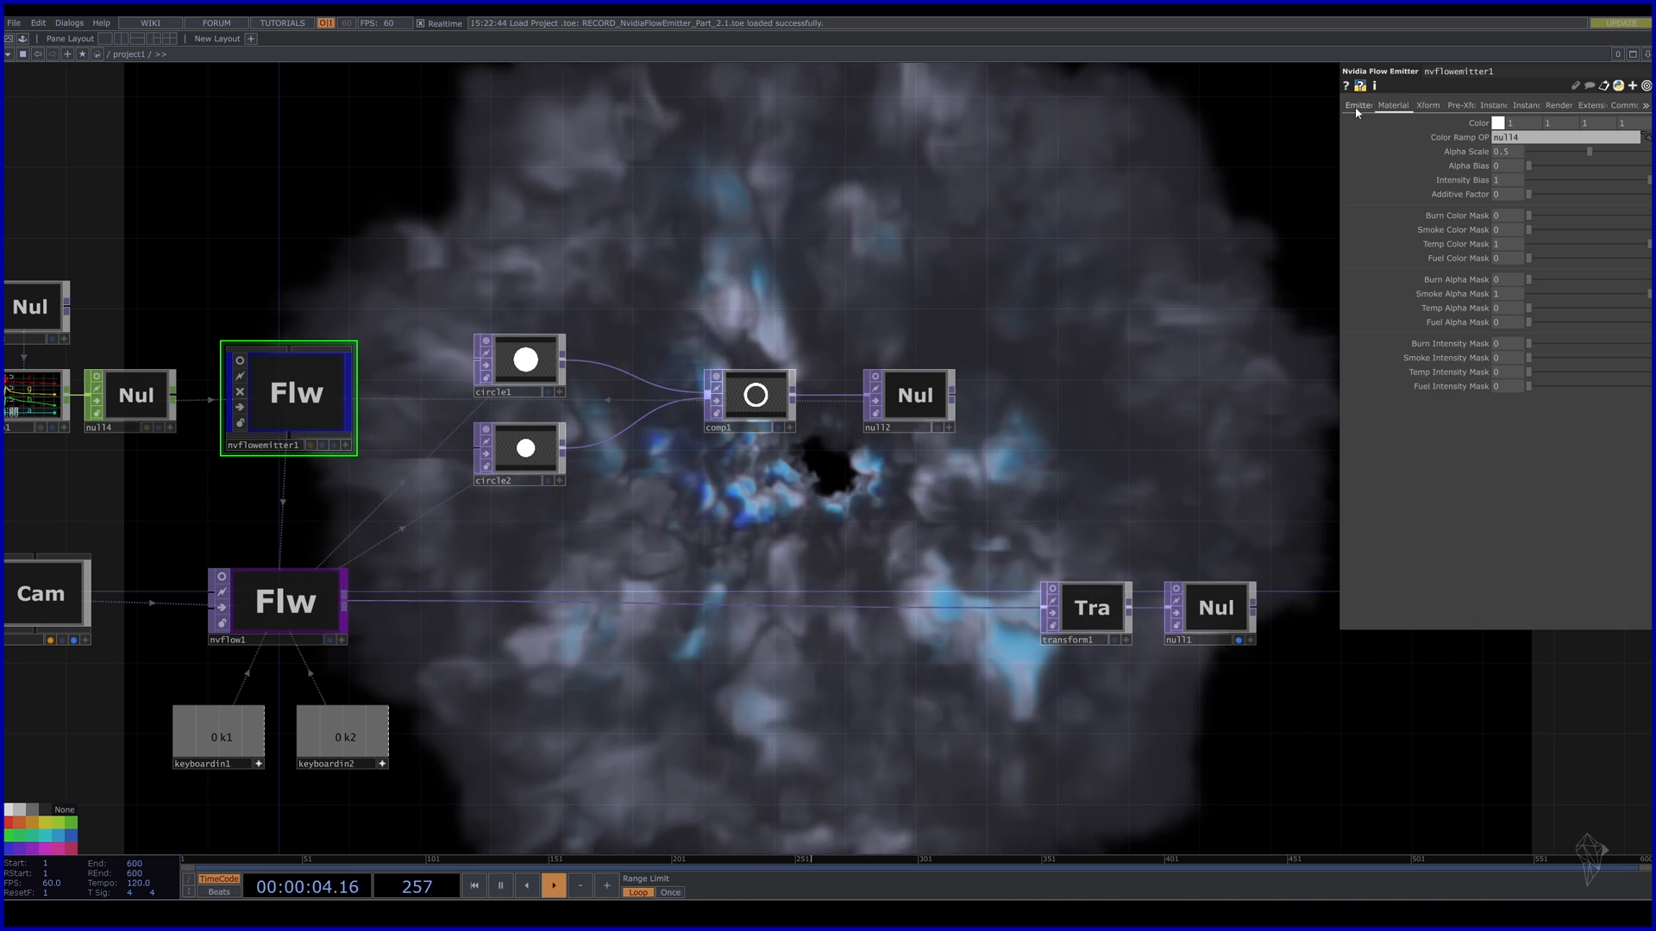
left_click(1359, 106)
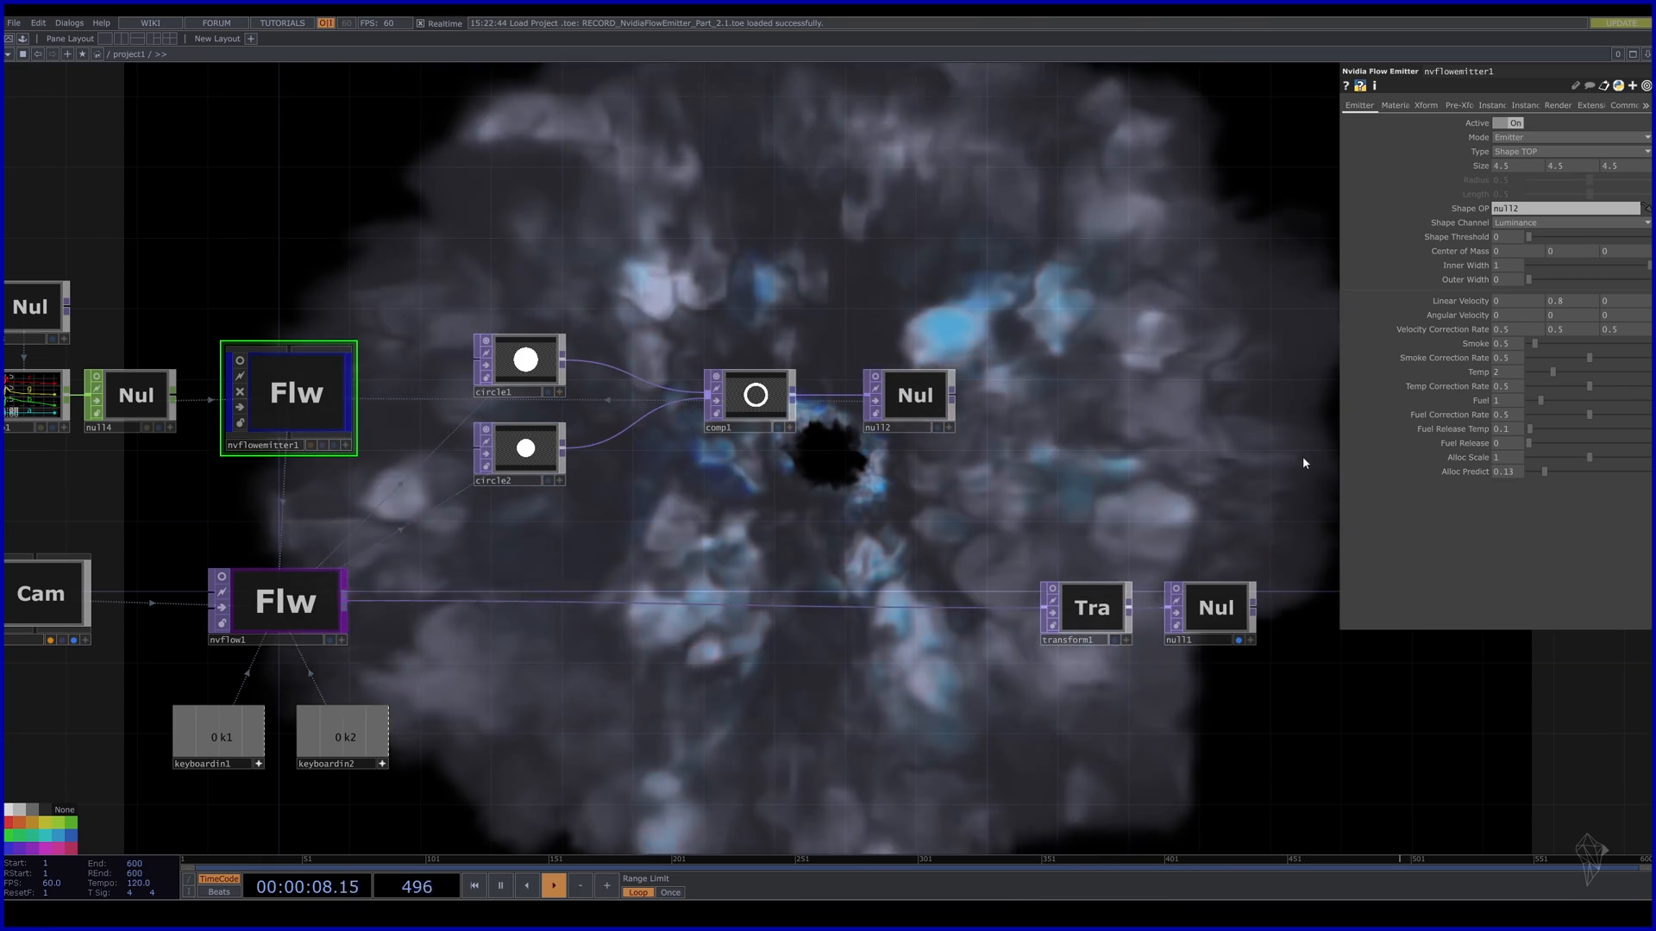
left_click_drag(694, 680, 684, 300)
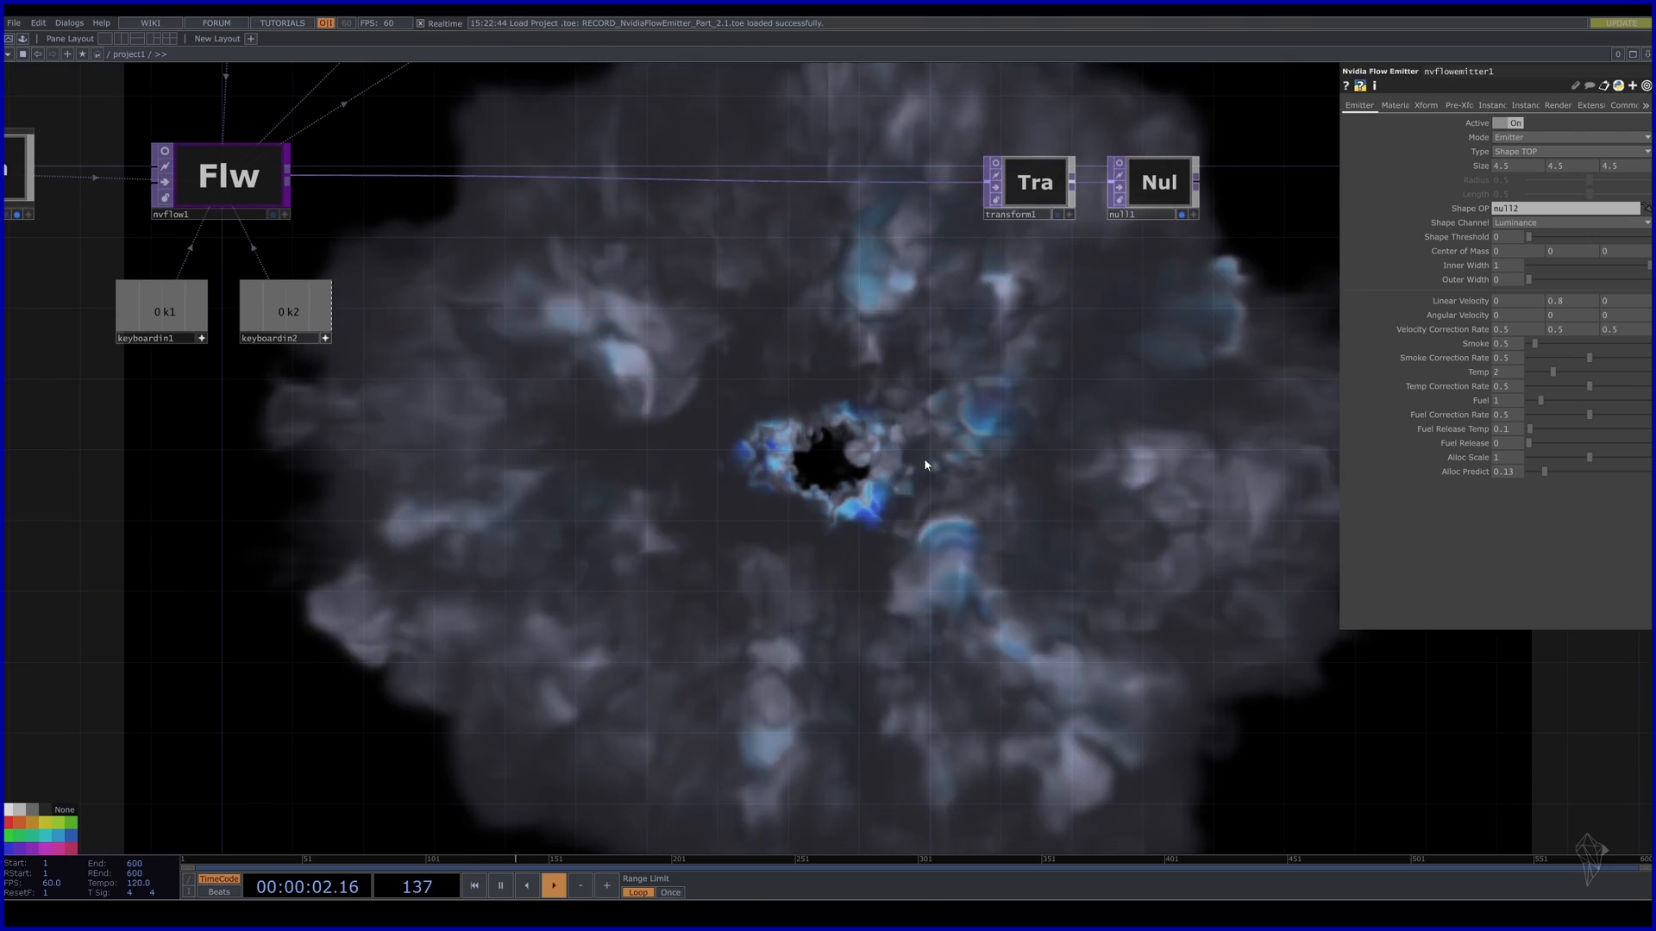
left_click_drag(531, 305, 544, 530)
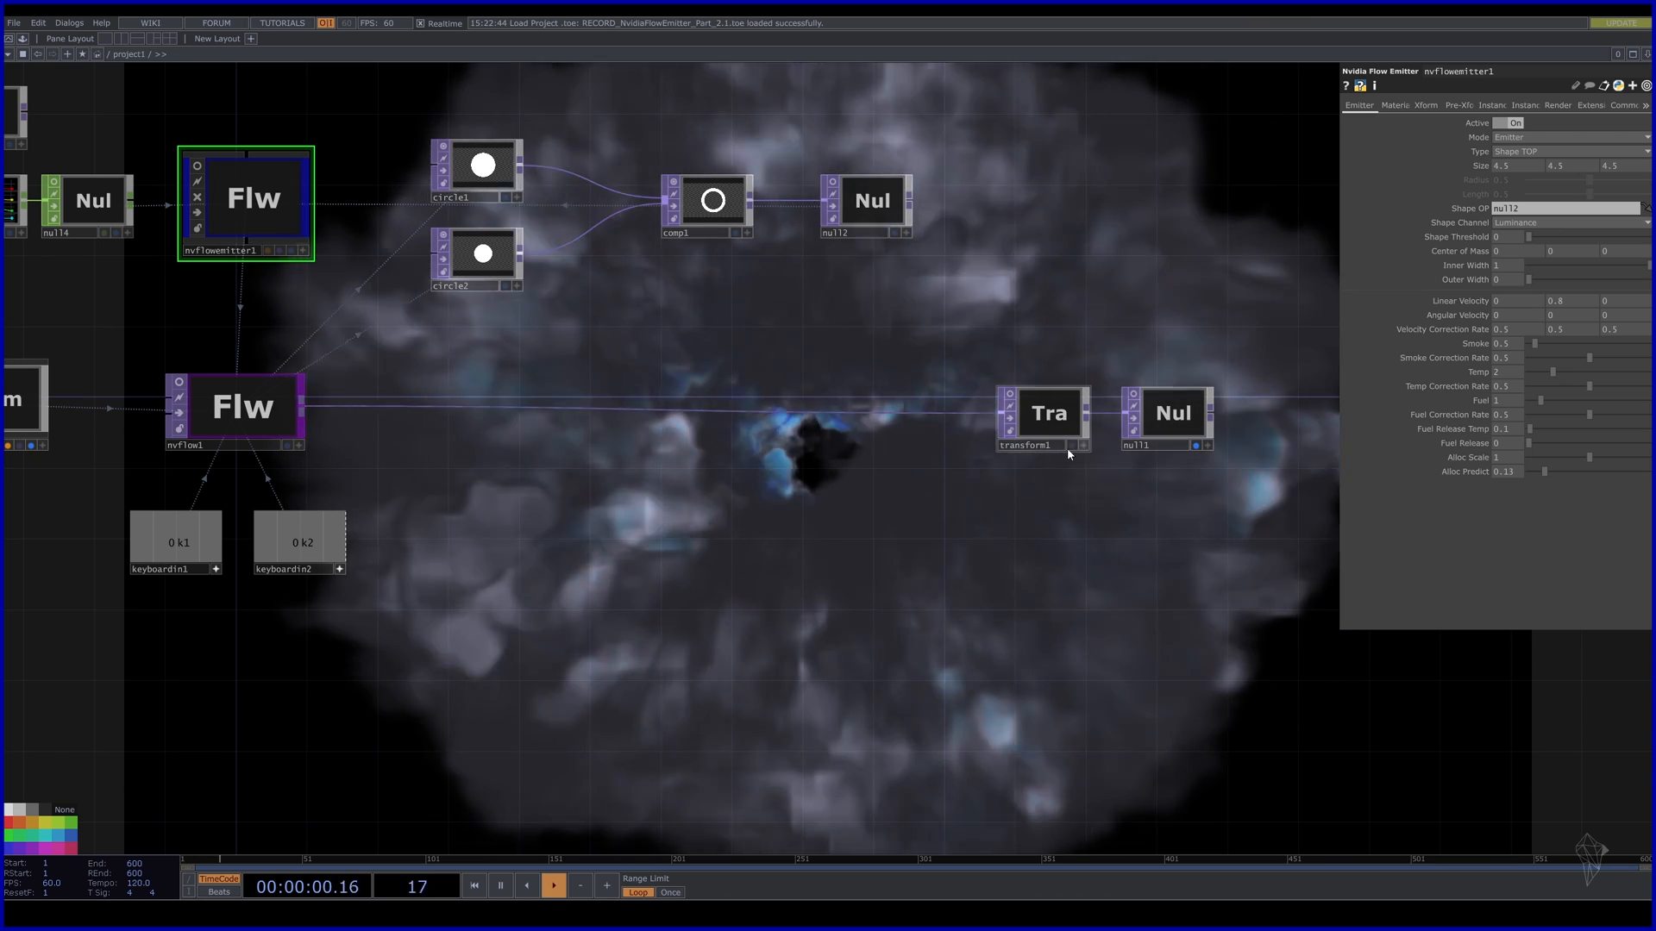
Turn on Show Blocks on nvflow1's Setup page to draw allocation wireframes.
left_click(237, 405)
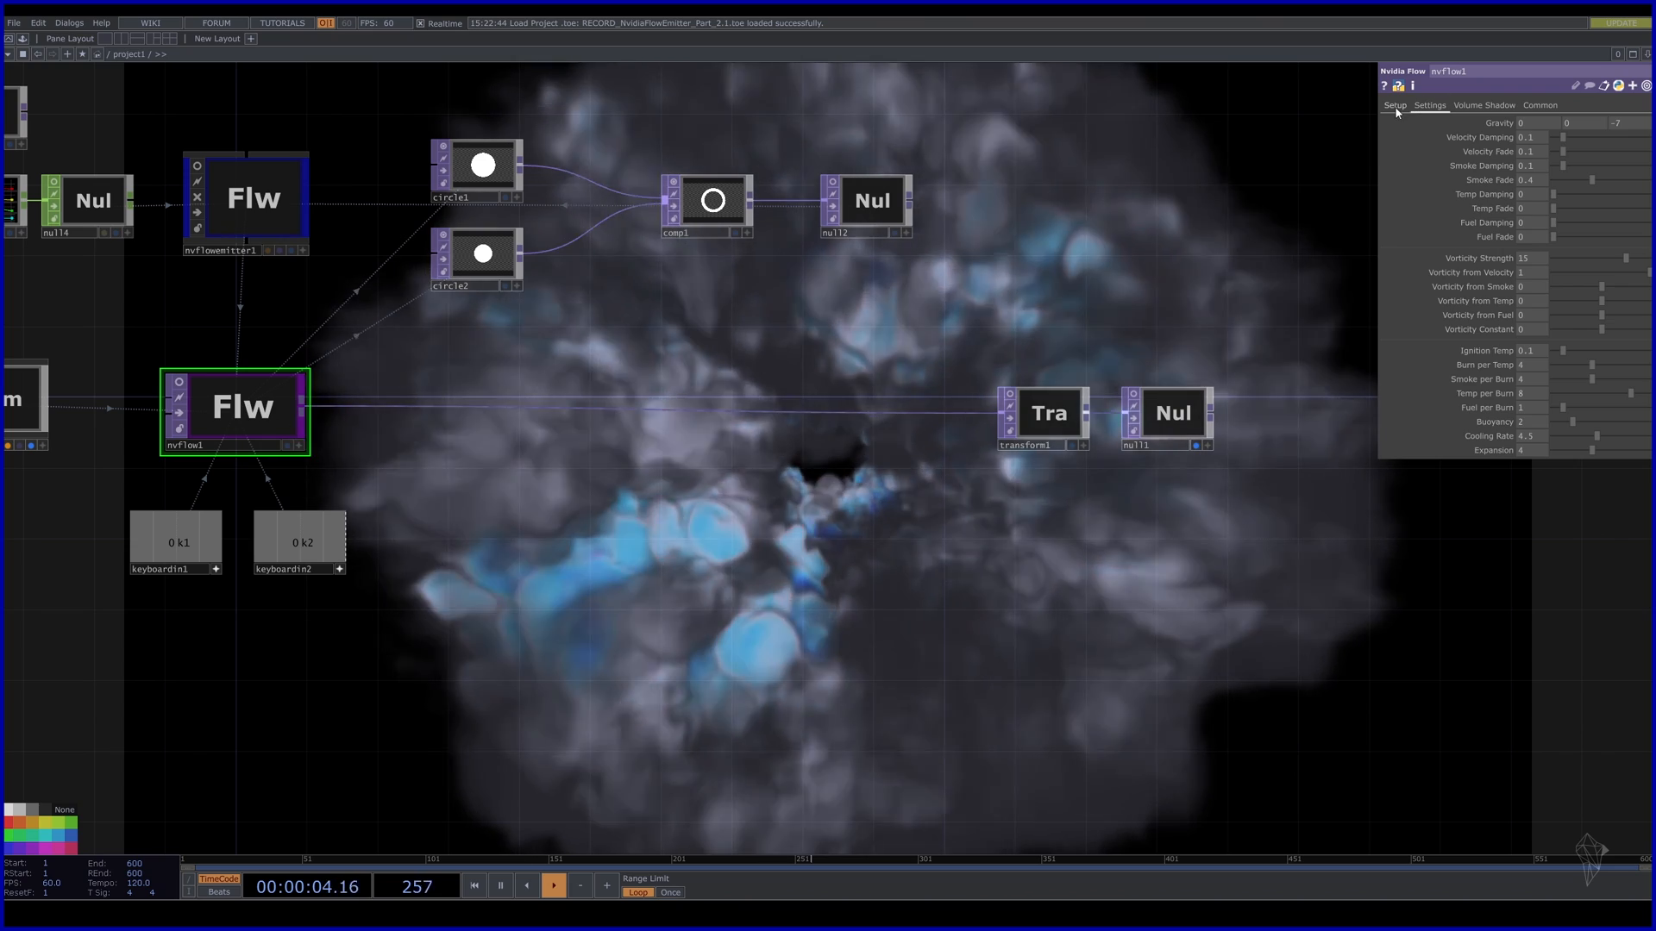
left_click(1394, 105)
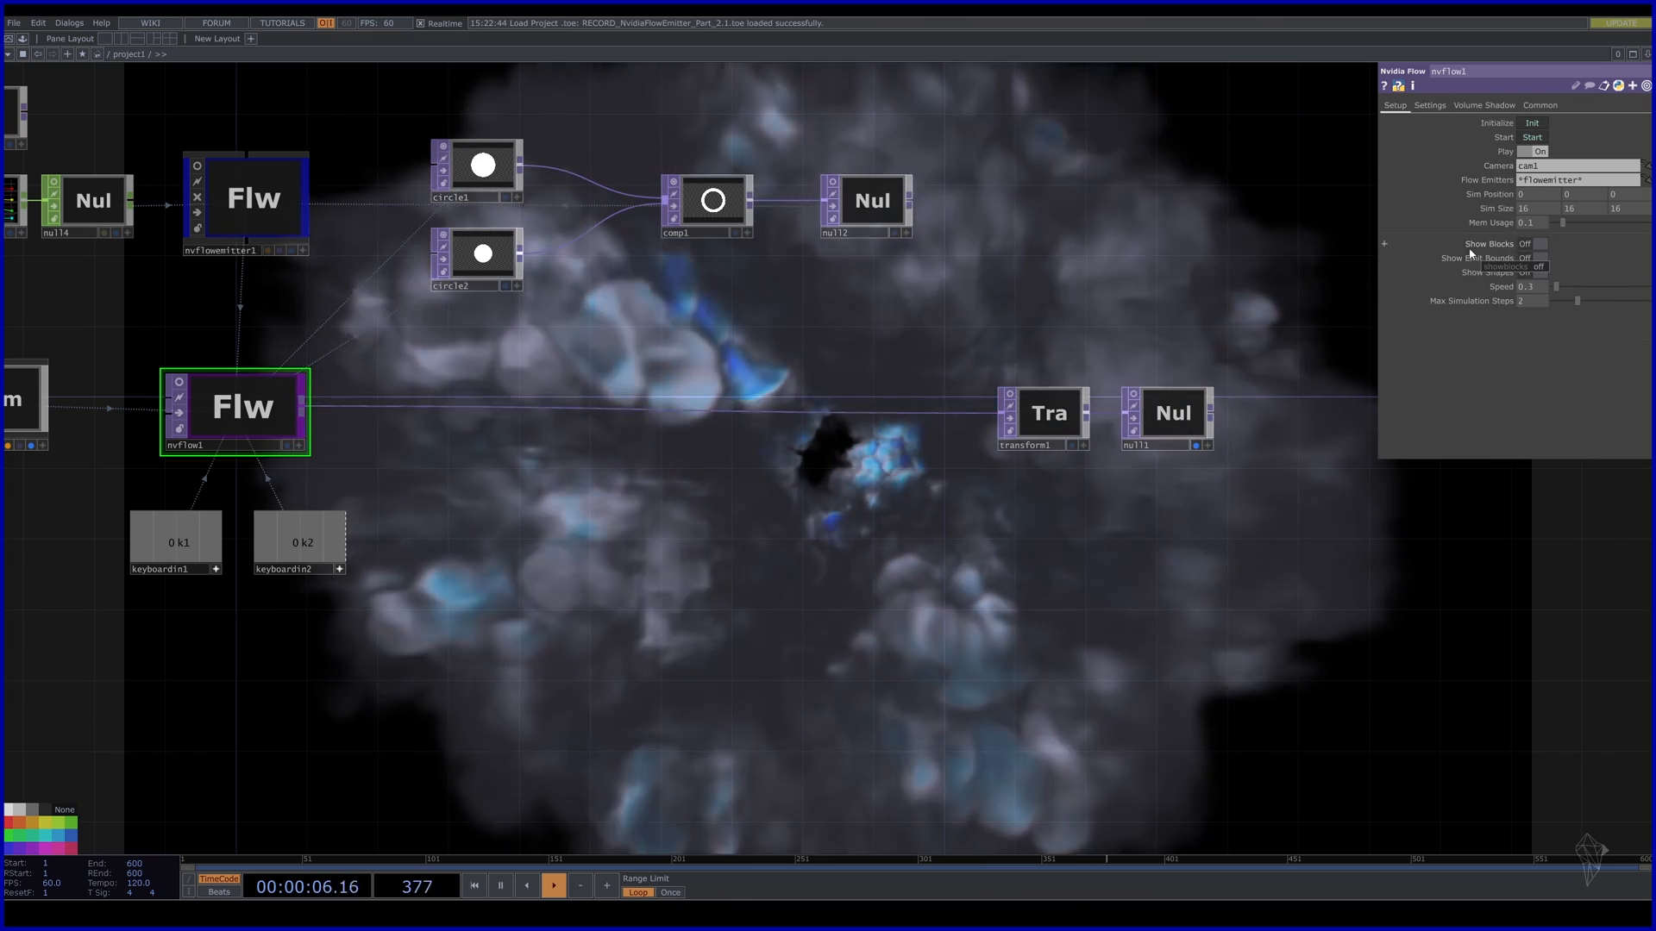
left_click(1541, 244)
Pan the network and reselect nvflowemitter1 to view its parameters.
left_click_drag(1045, 524, 1041, 216)
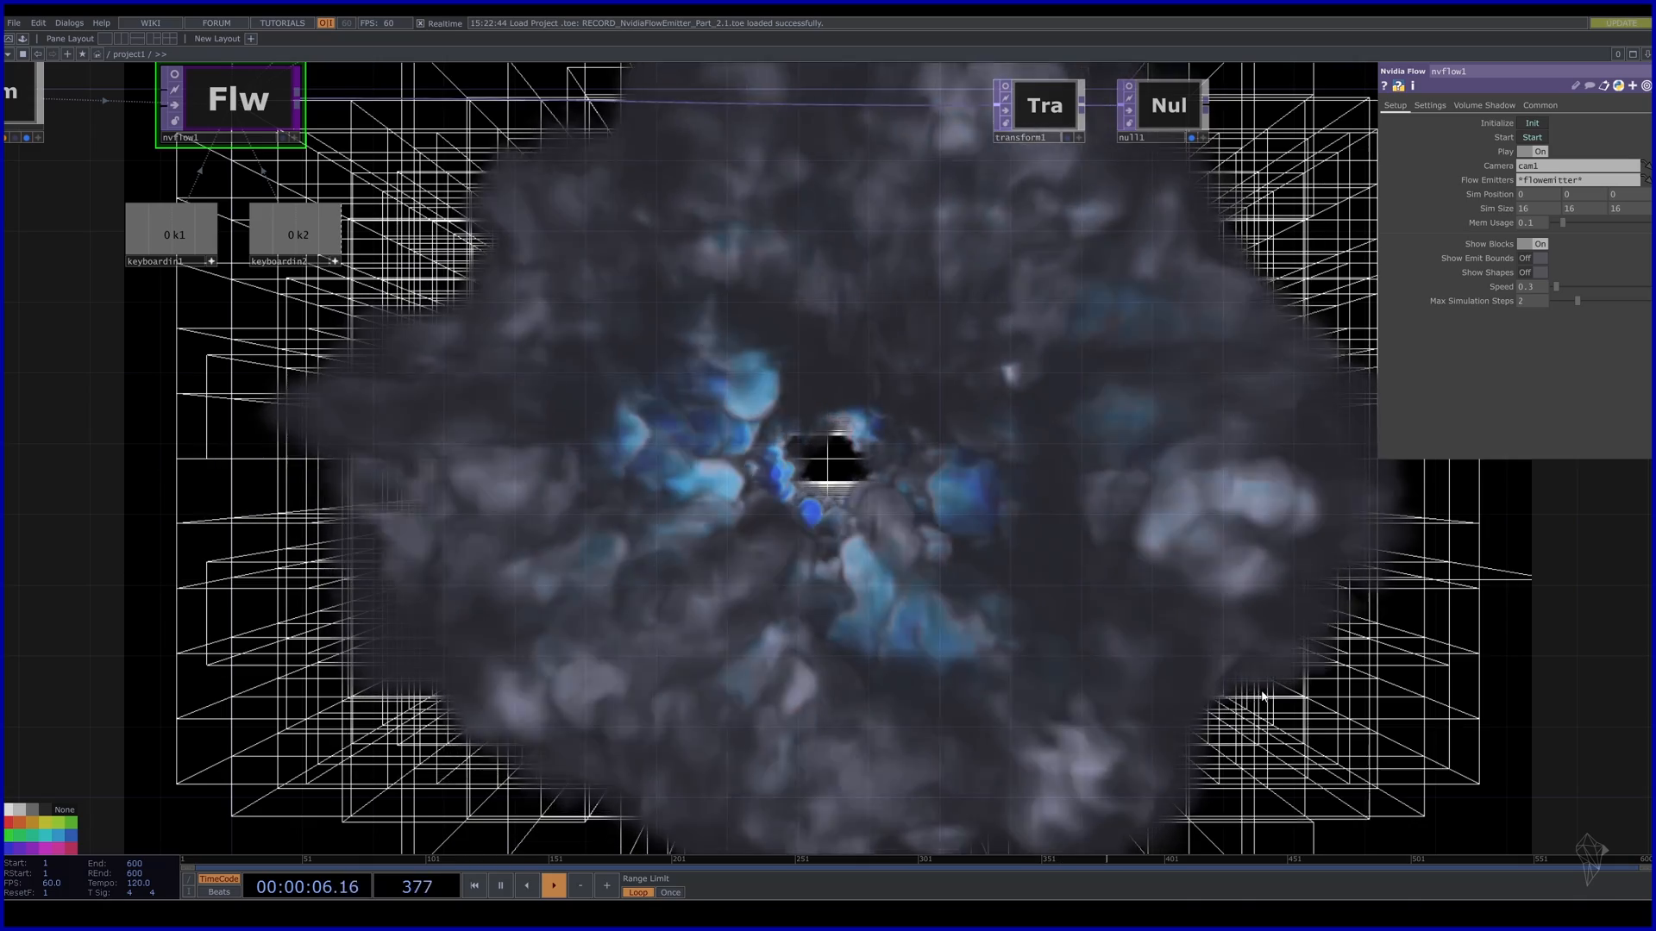
left_click_drag(715, 300, 715, 536)
left_click(269, 126)
left_click_drag(742, 457, 720, 261)
left_click_drag(661, 448, 610, 516)
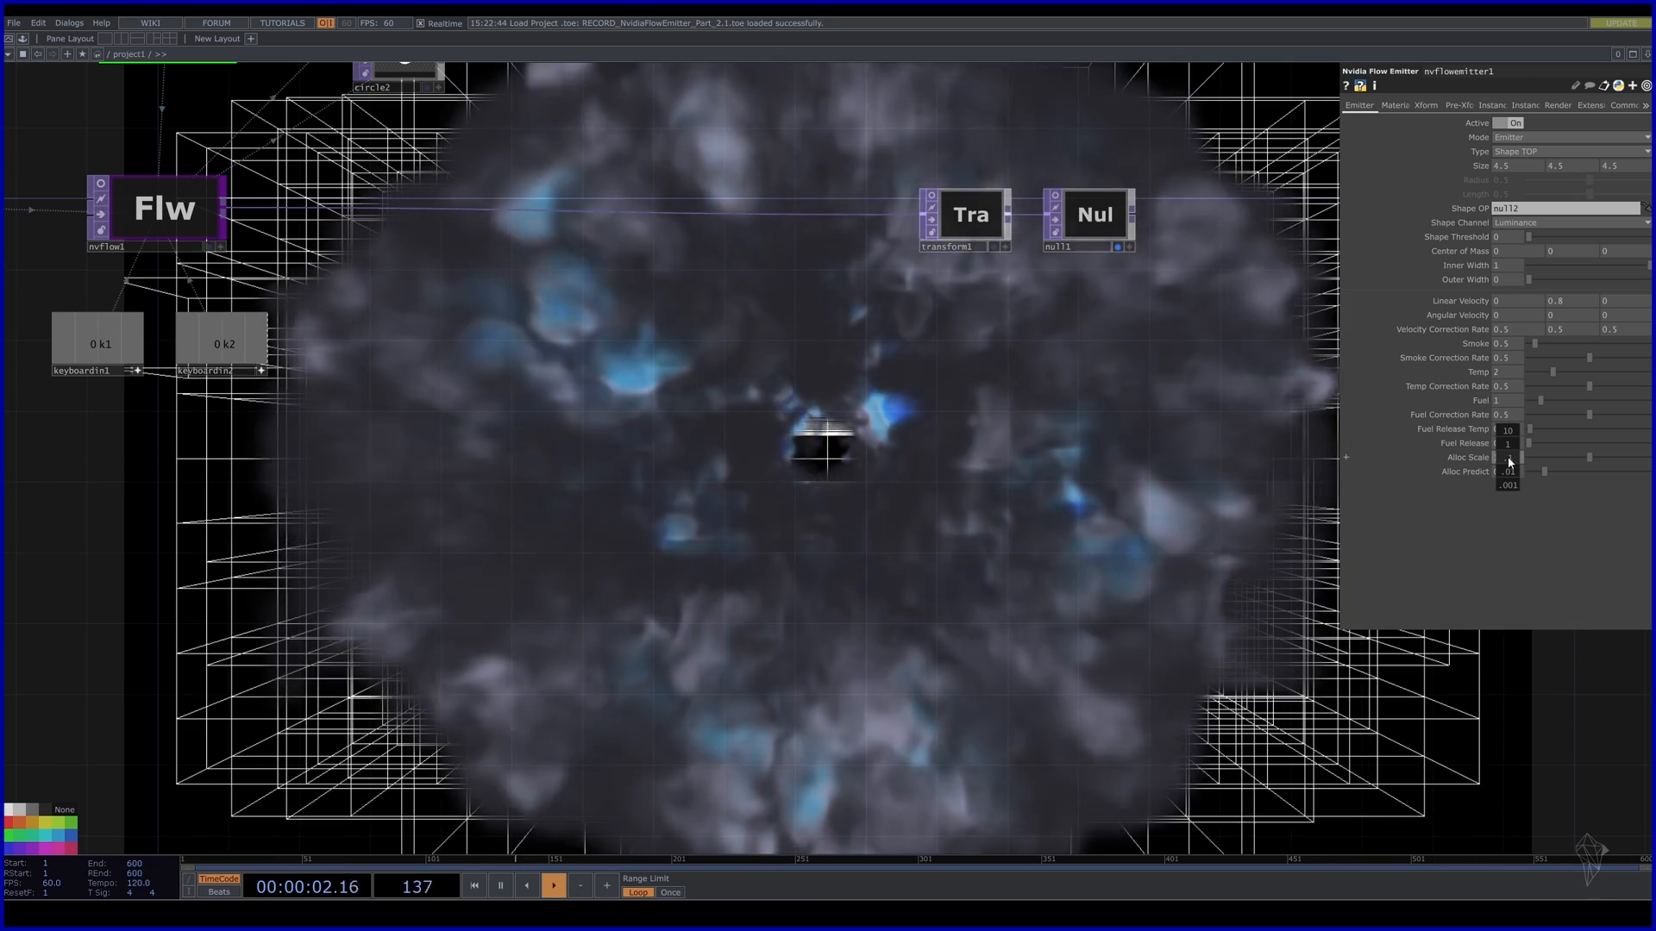
Adjust nvflowemitter1's Alloc Scale with the value ladder, then enter 1.3 exactly.
middle_click(1511, 463)
middle_click_drag(1508, 463, 1526, 463)
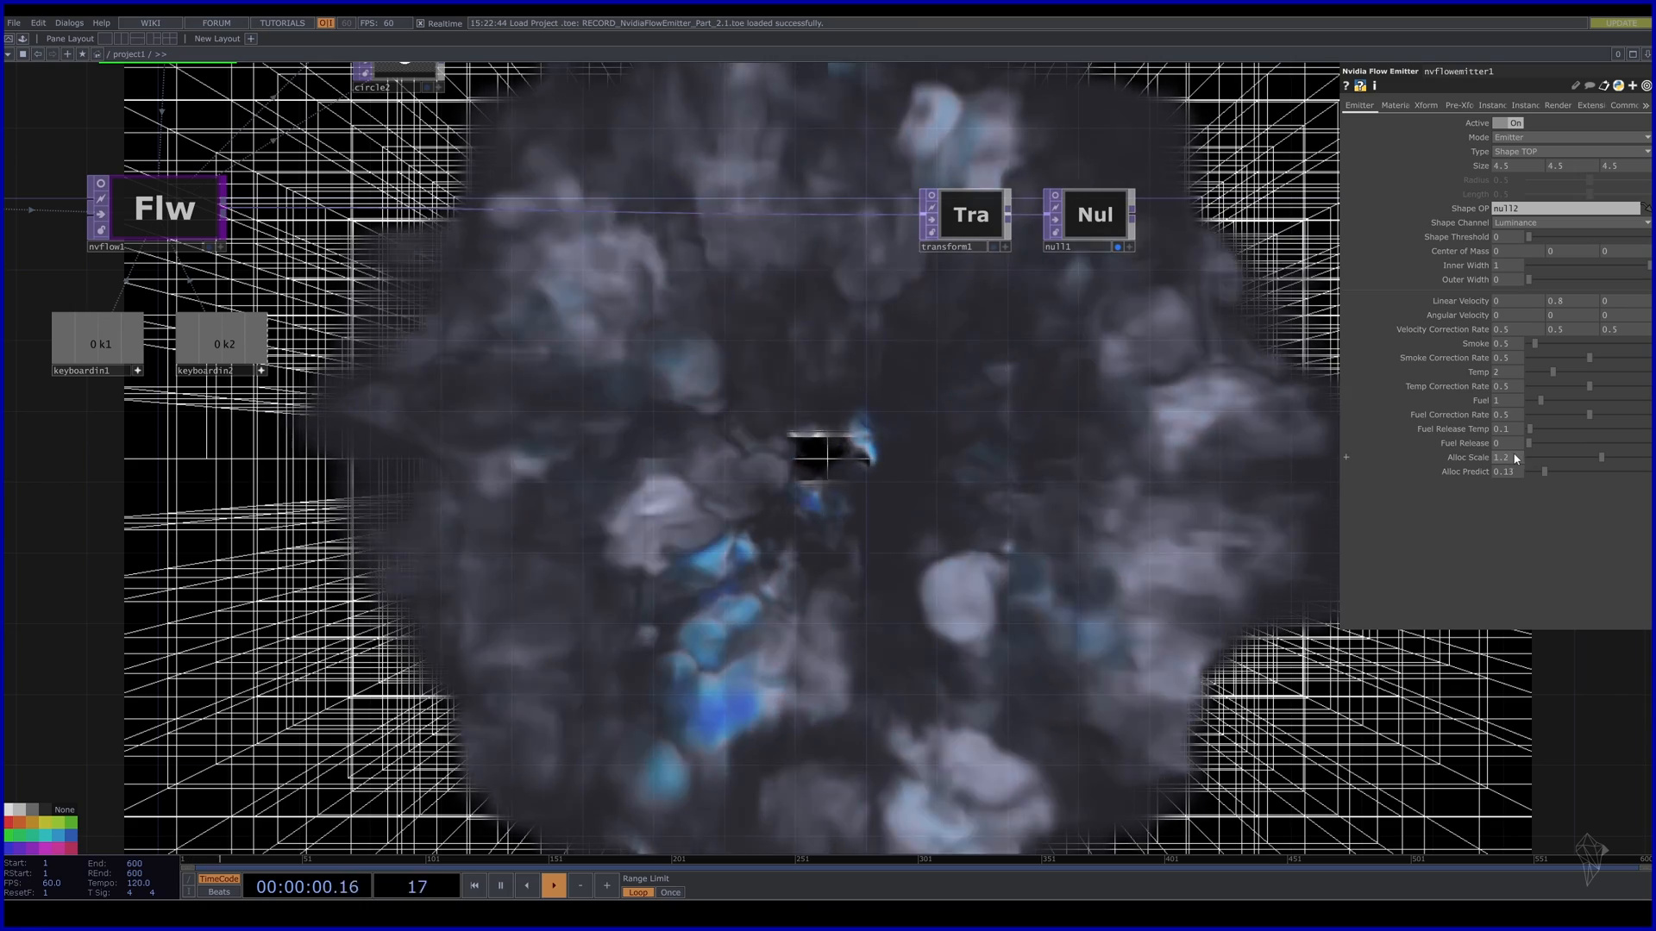
left_click_drag(1549, 459, 1538, 460)
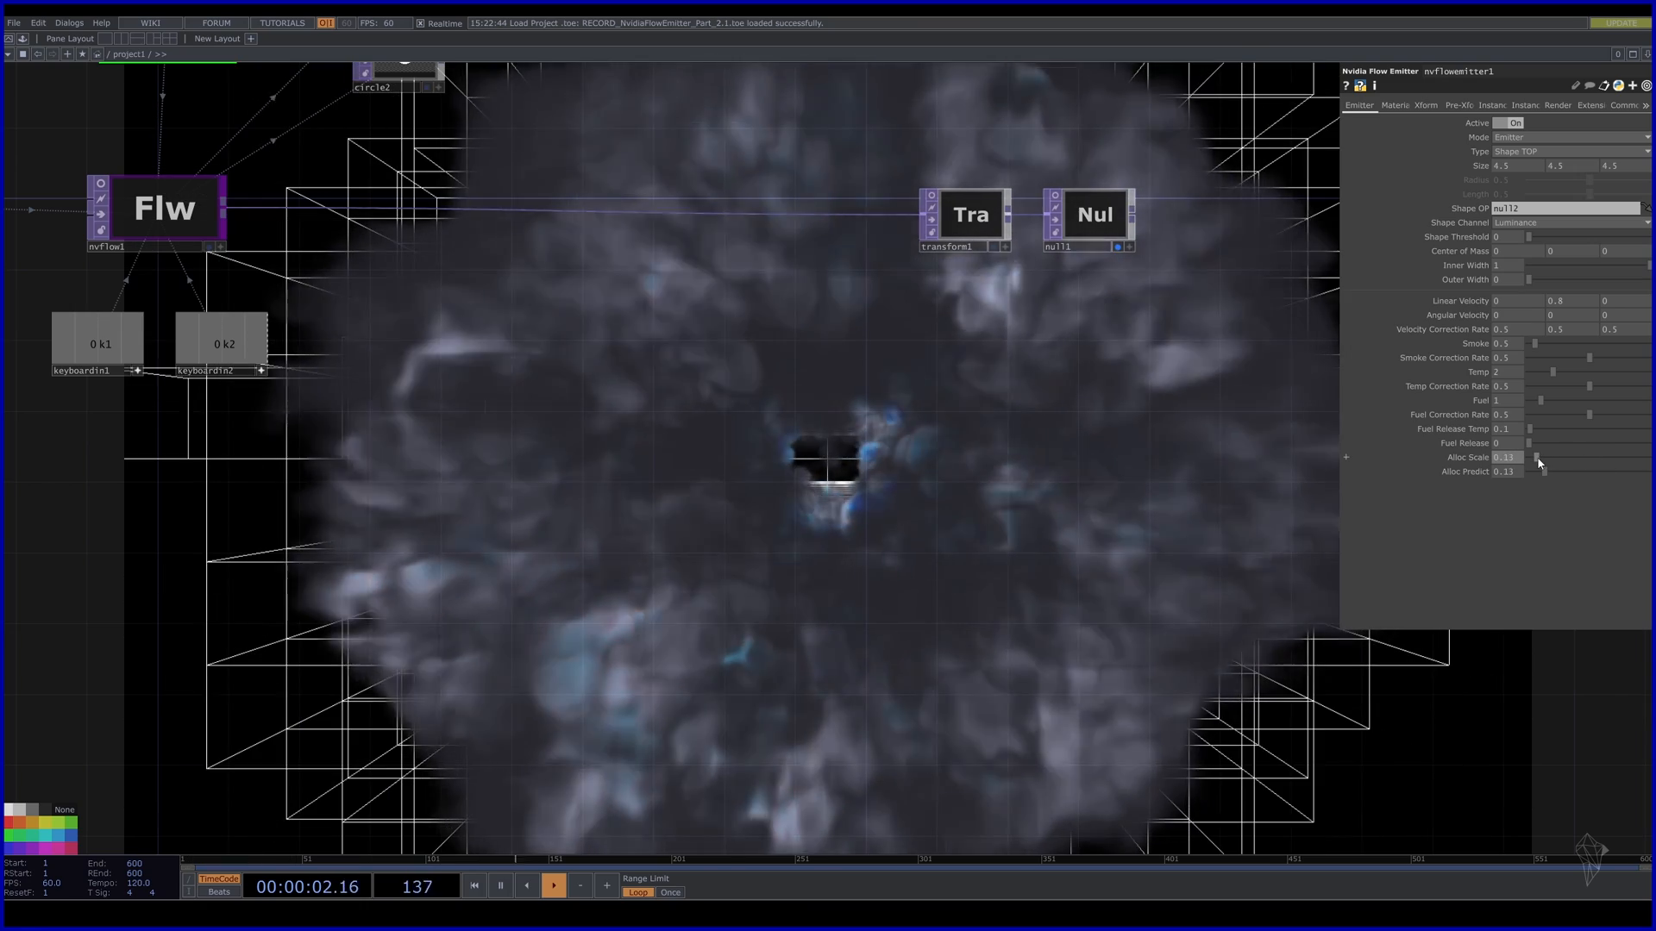
left_click_drag(1117, 639, 1025, 406)
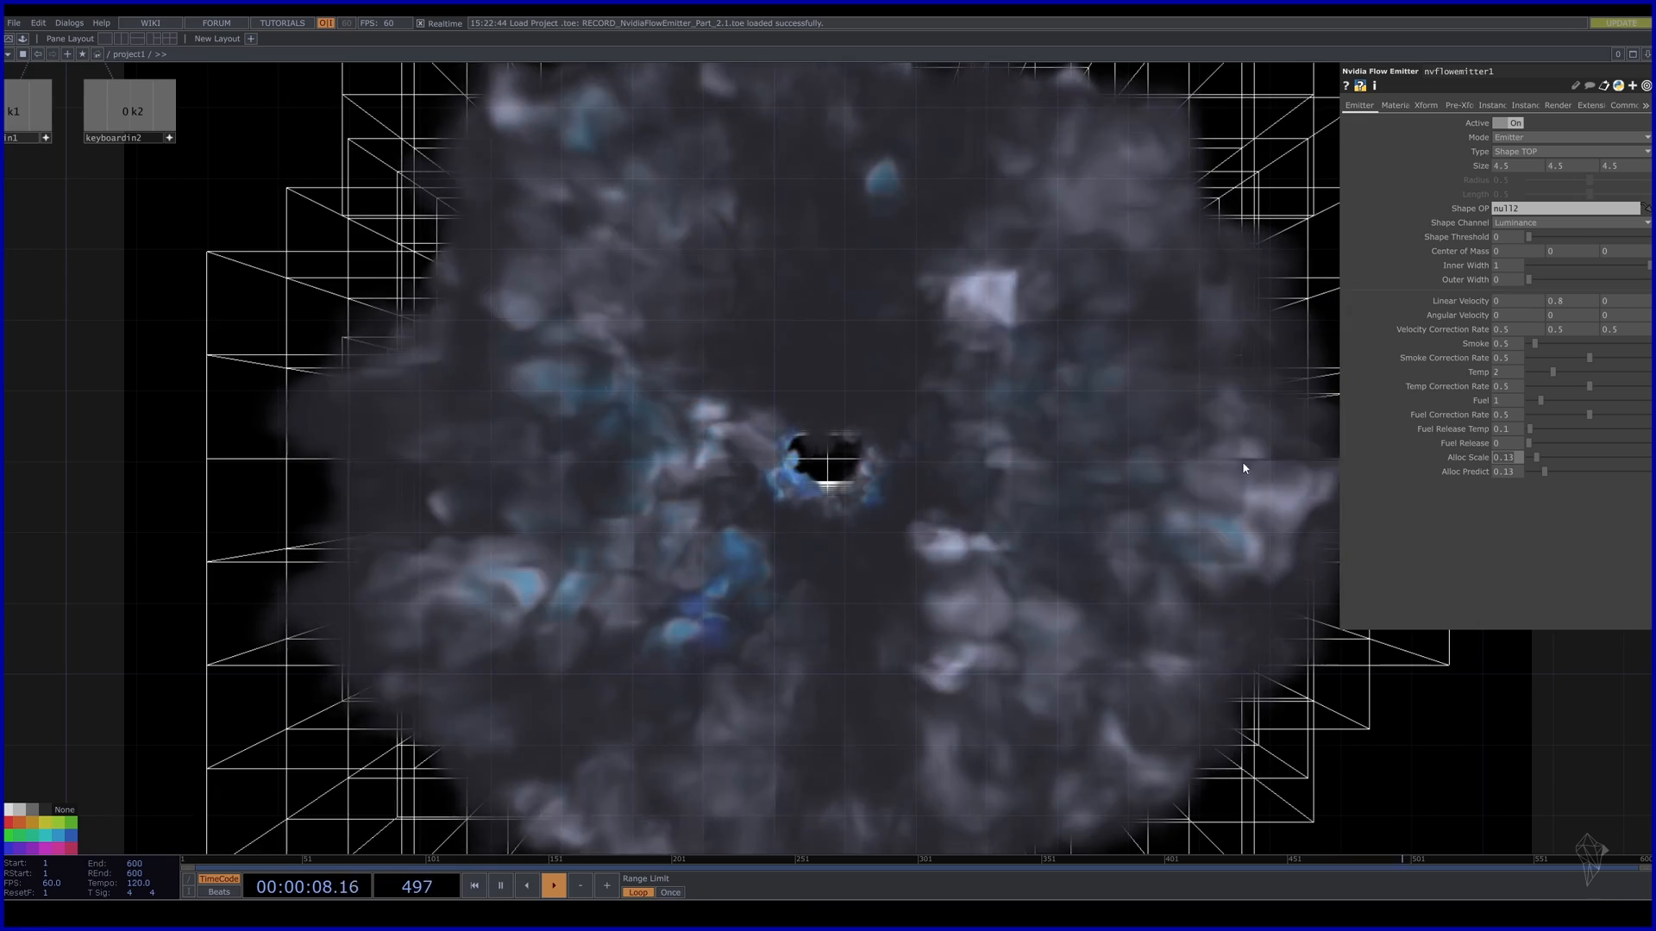
type(".3")
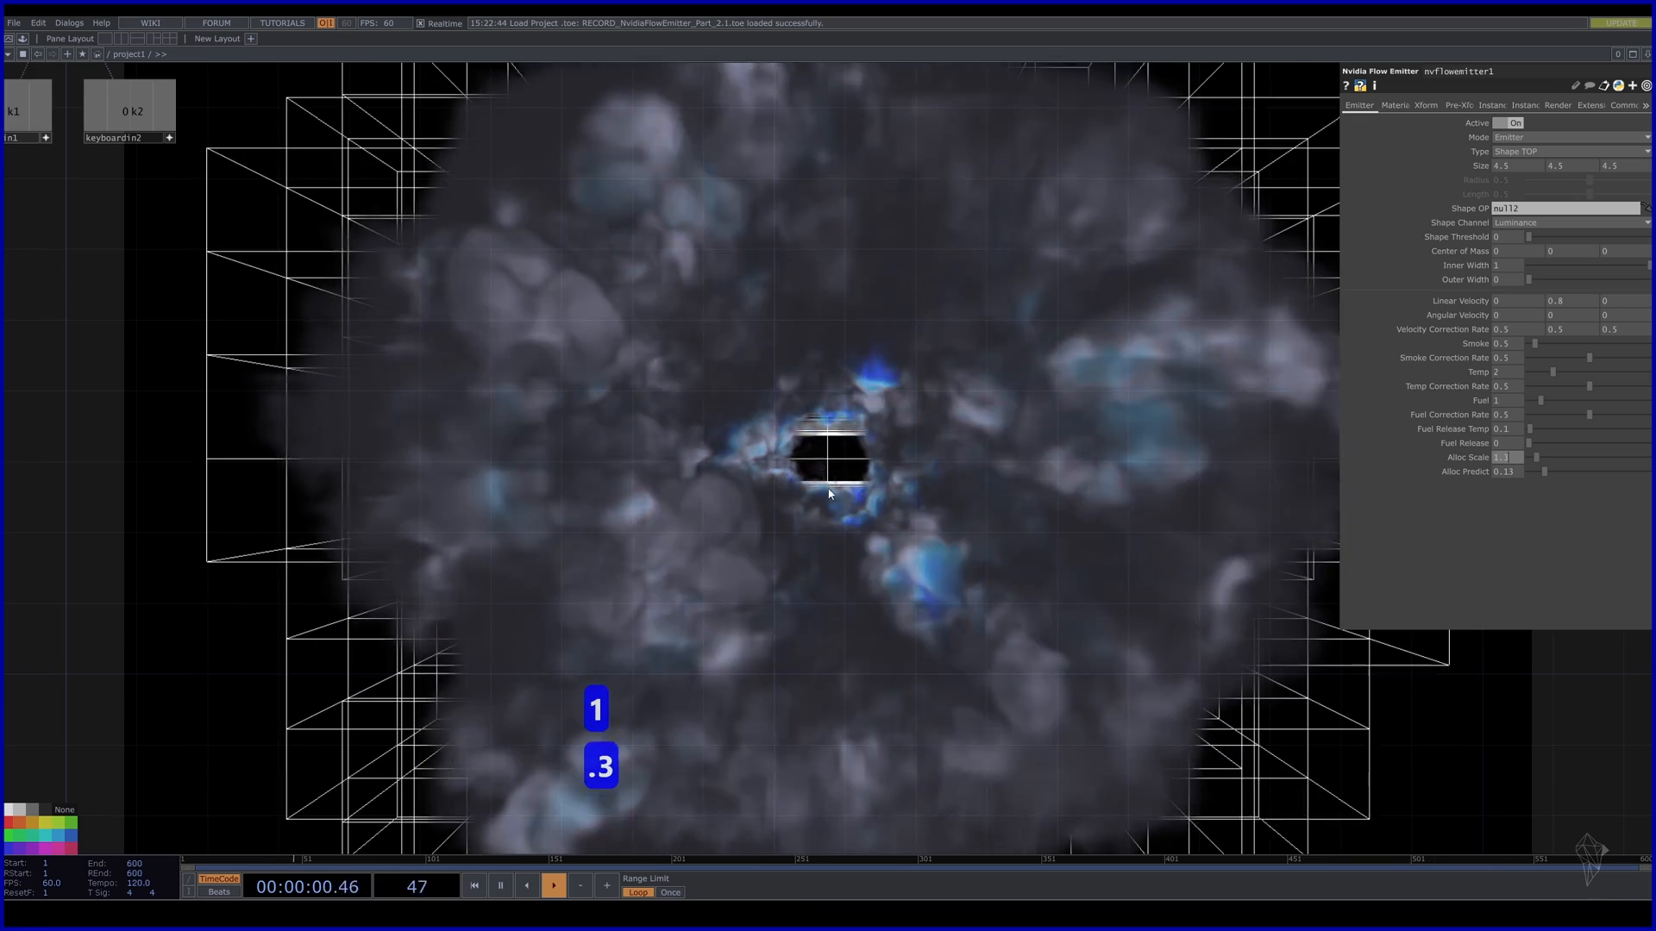
key("Return")
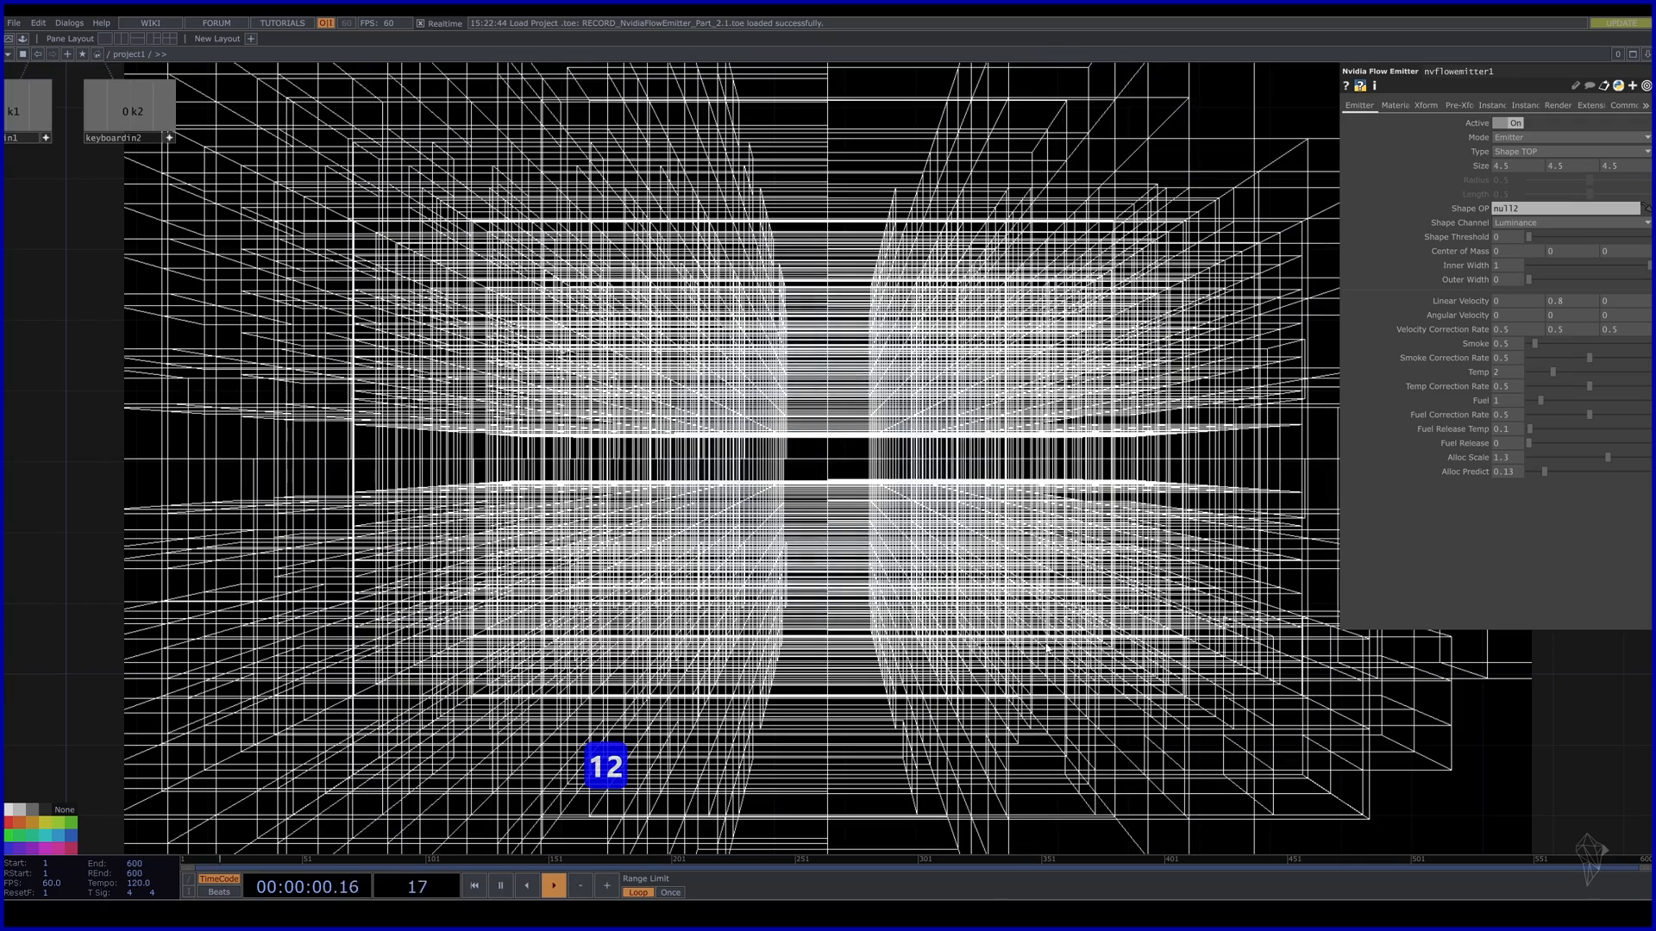
Select nvflow1 and switch Show Blocks off to hide the allocation wireframes.
left_click_drag(536, 459, 646, 474)
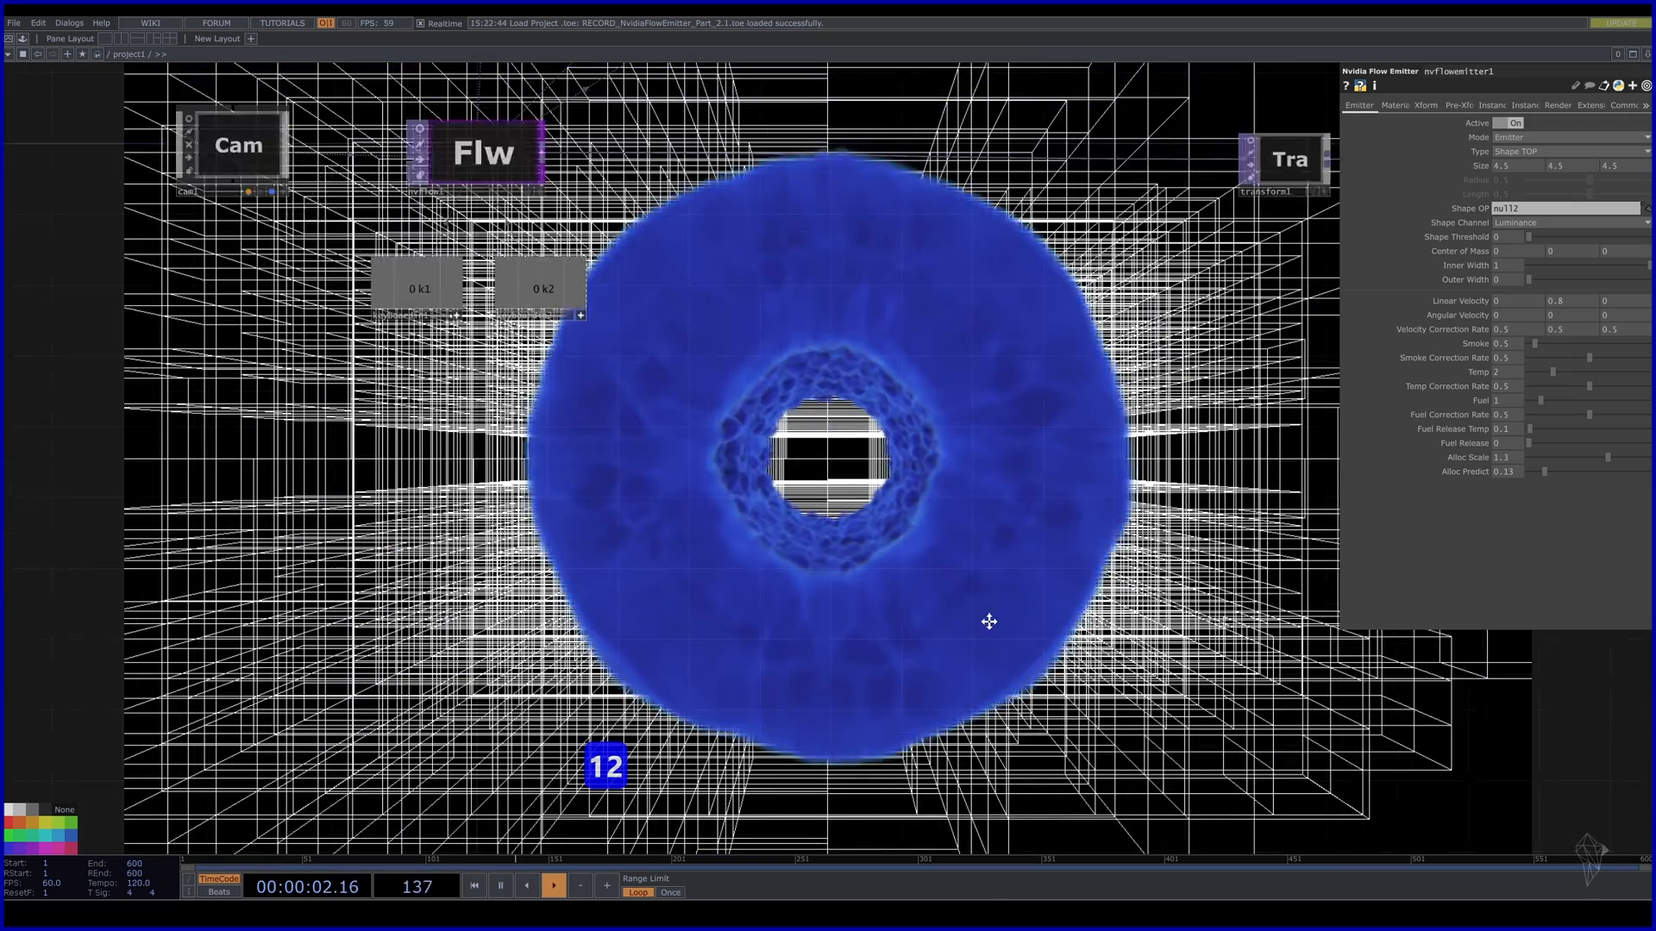
left_click_drag(989, 621, 1190, 718)
left_click(681, 248)
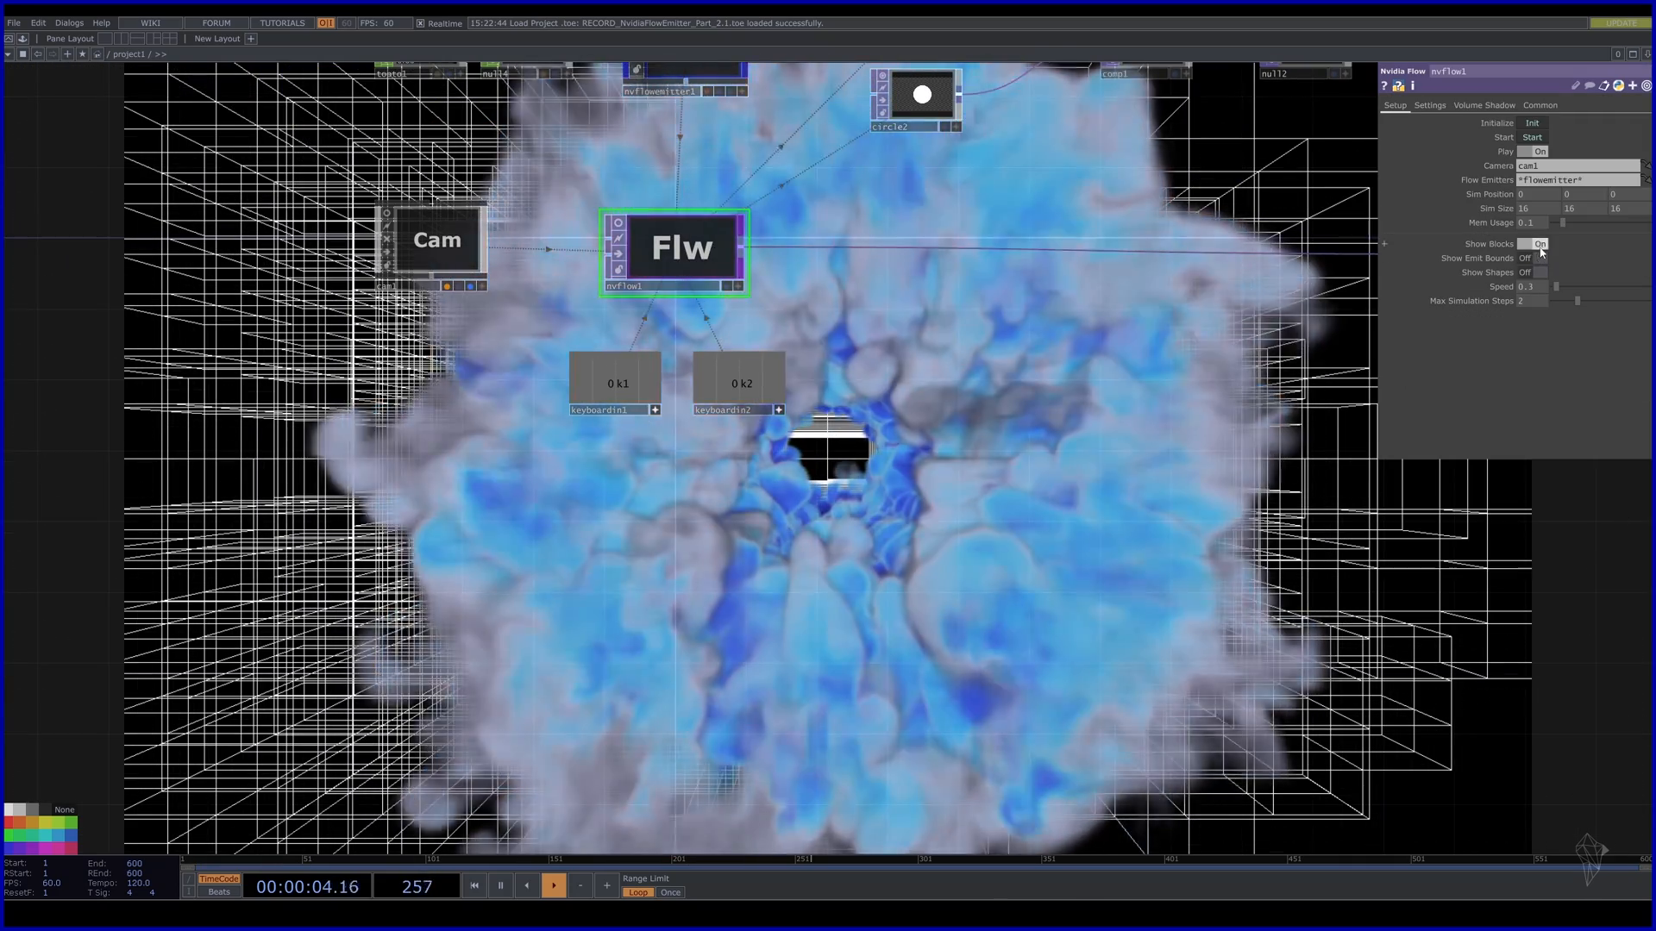
left_click(1539, 244)
Move the nodes clear of the smoke and reselect nvflowemitter1.
left_click_drag(1456, 713, 1222, 566)
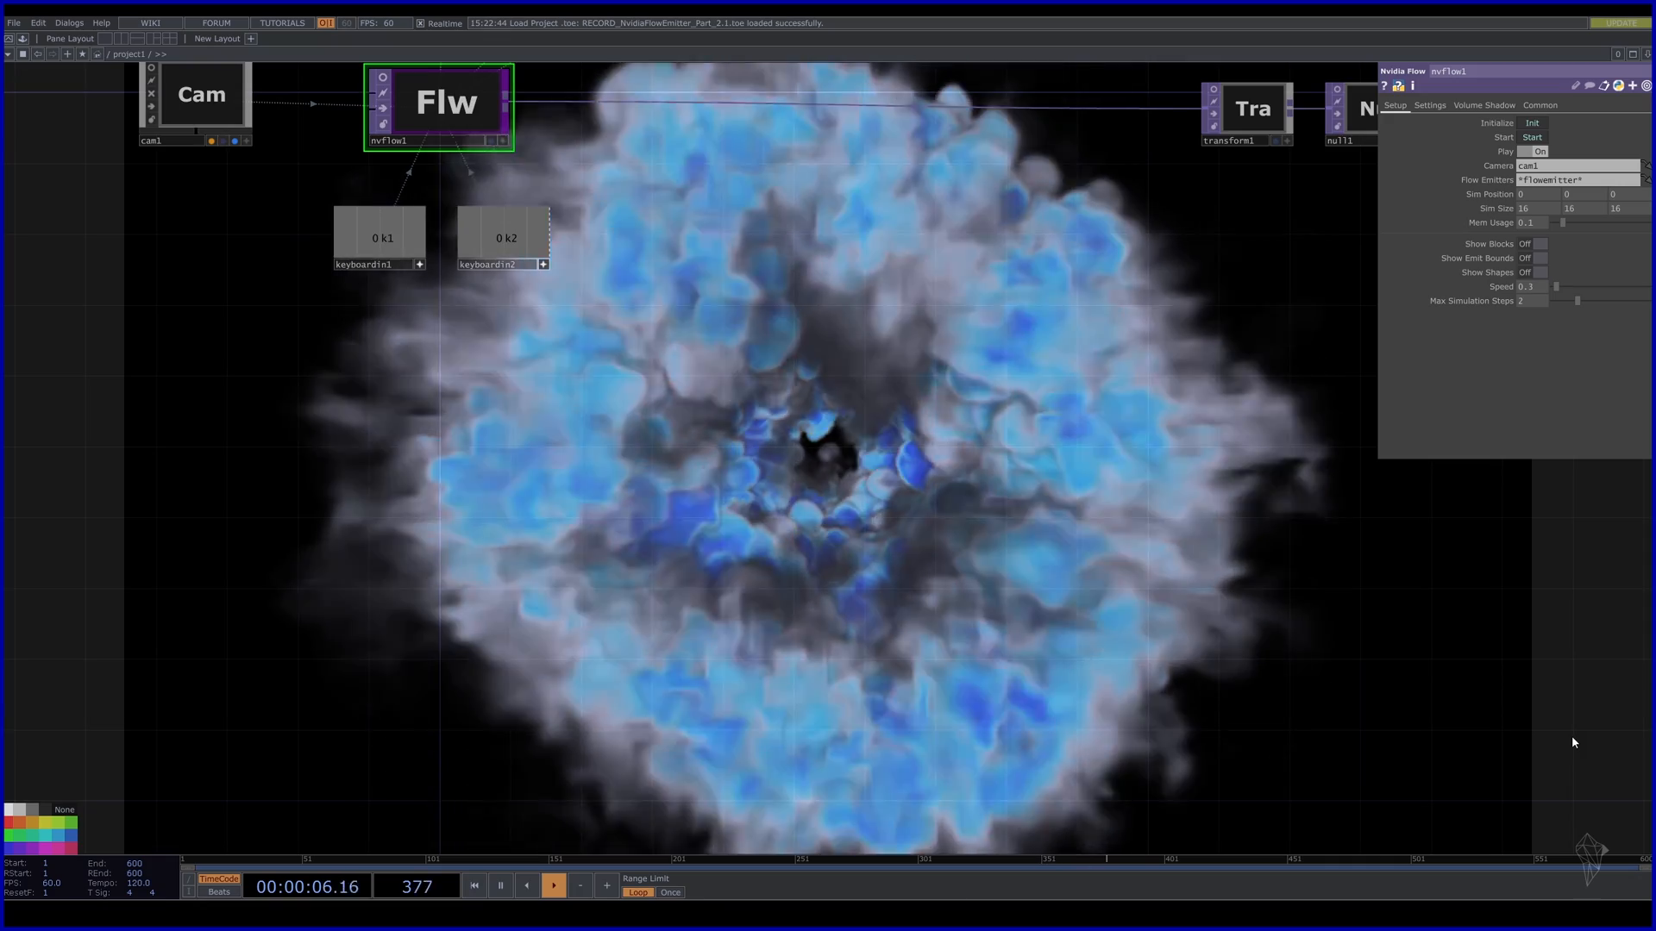
left_click_drag(1572, 736, 1433, 468)
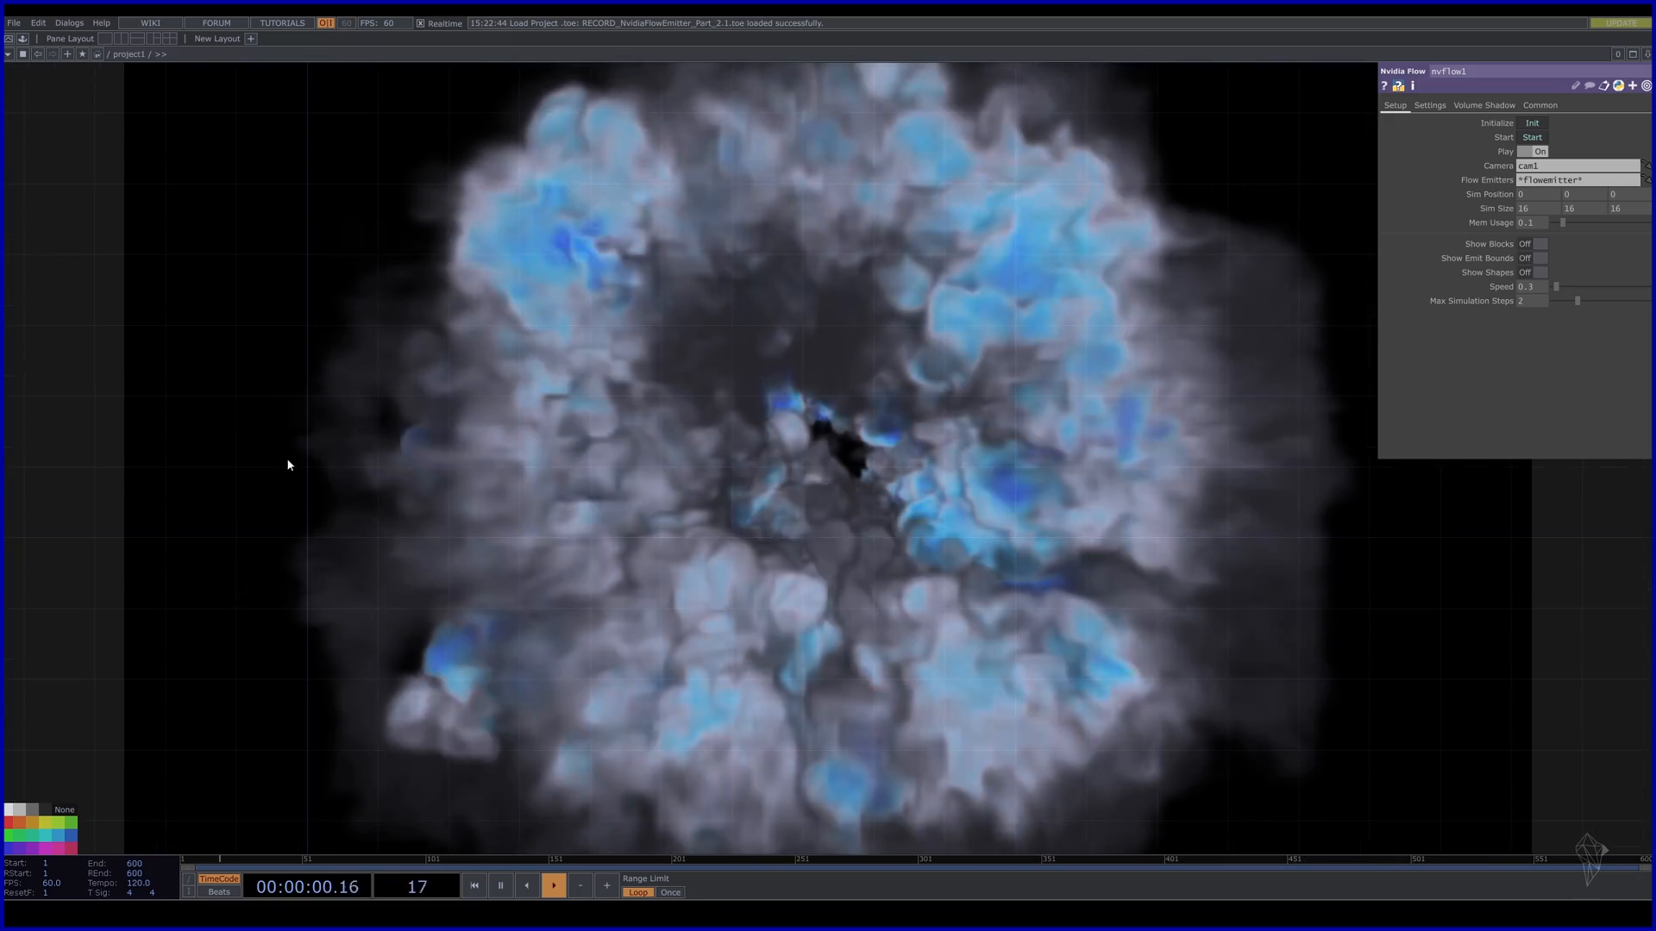
left_click_drag(728, 320, 792, 770)
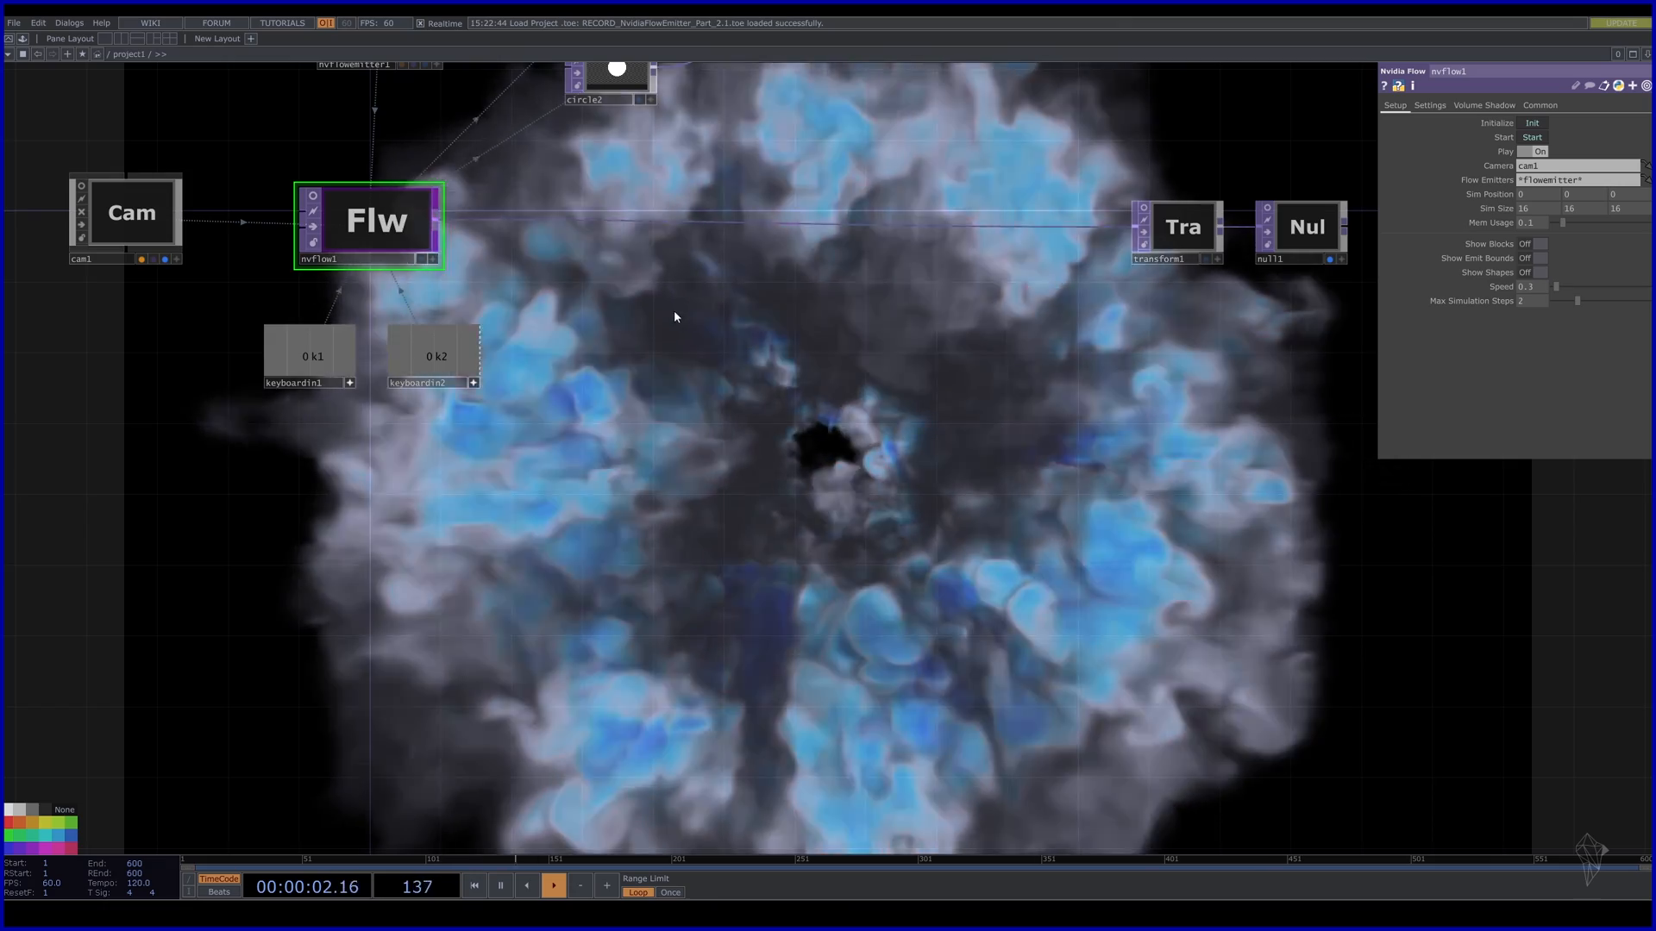
left_click_drag(674, 317, 599, 550)
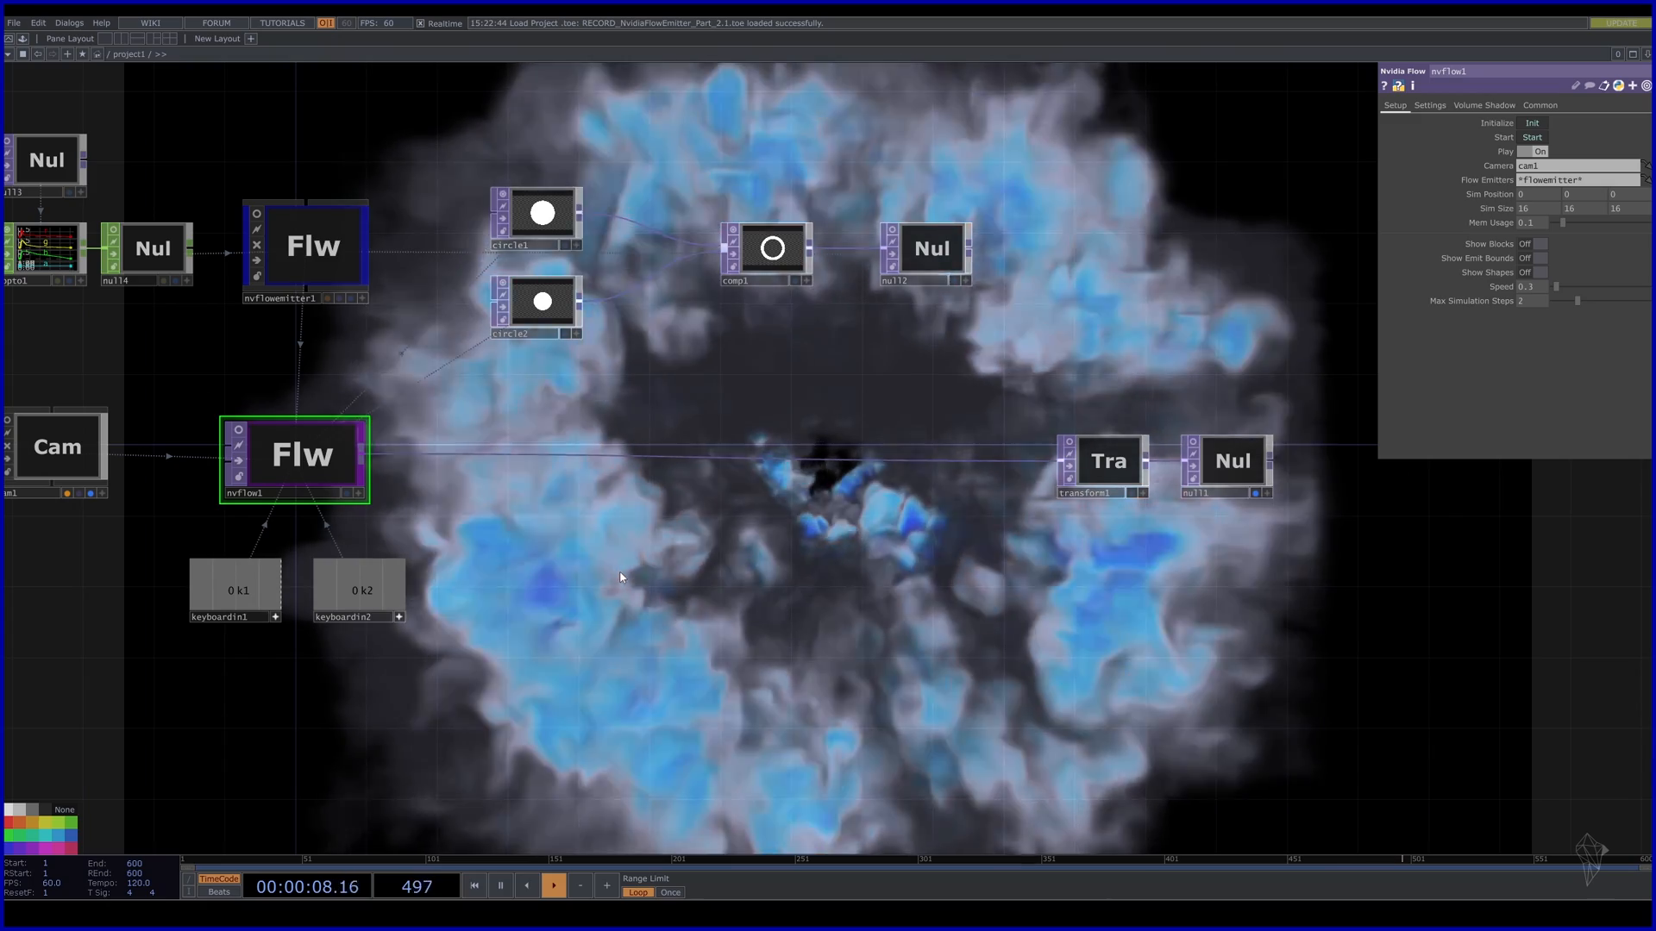
left_click(325, 236)
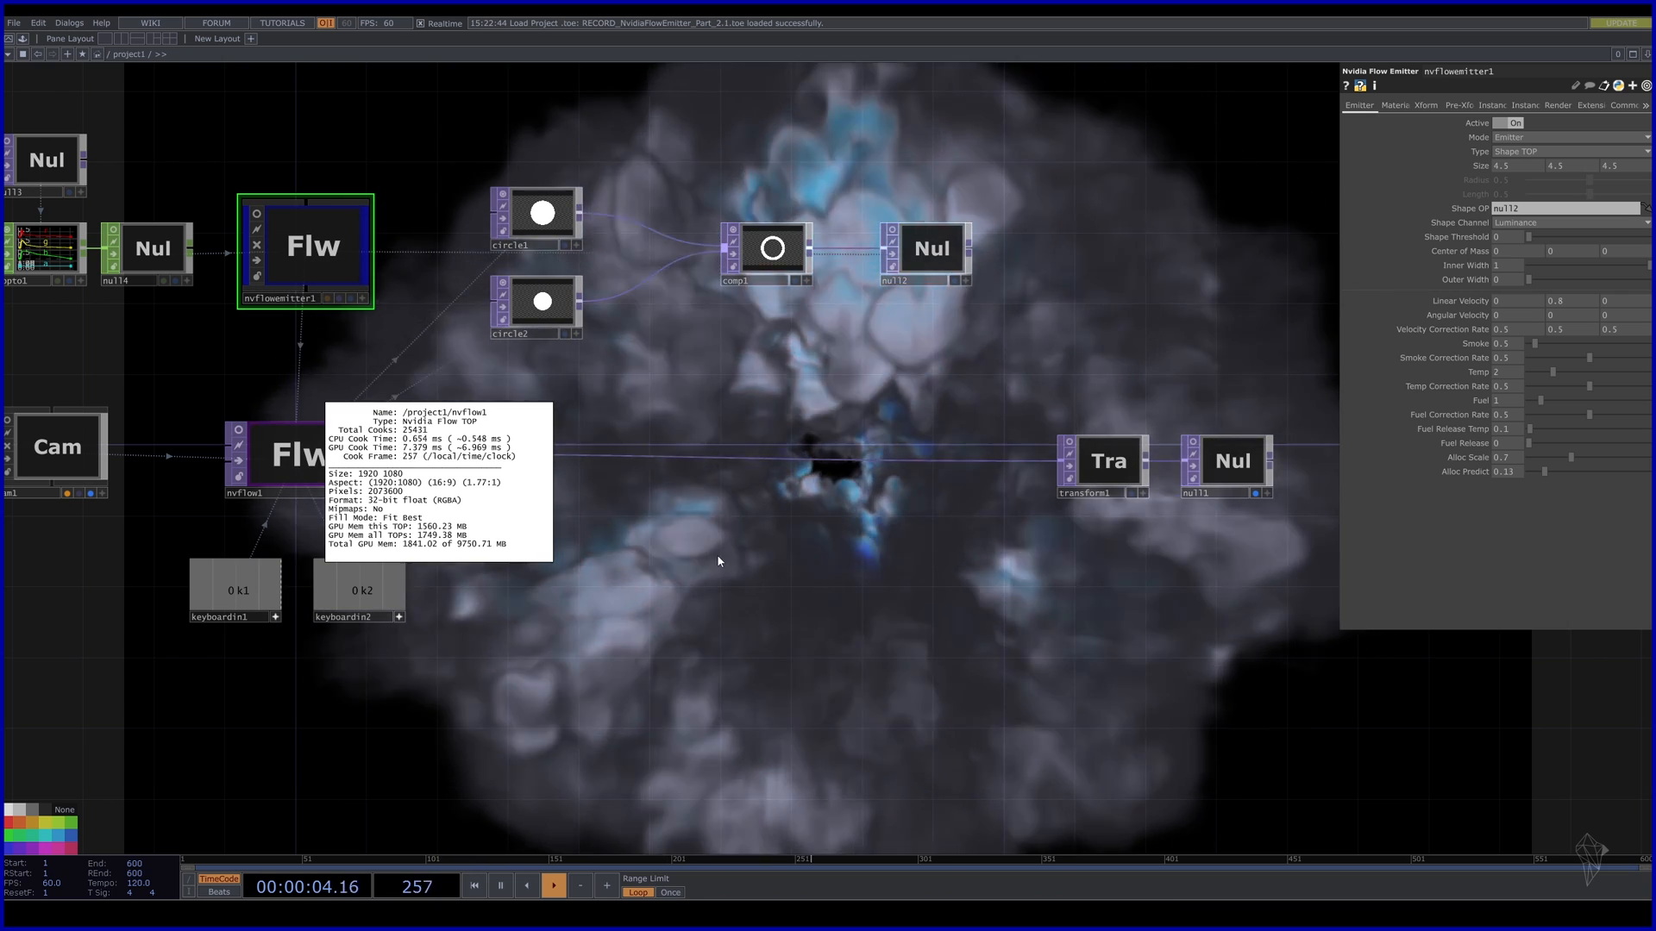
Raise nvflowemitter1's Alloc Predict from 0 to 0.68 and reset the smoke simulation.
left_click(351, 248)
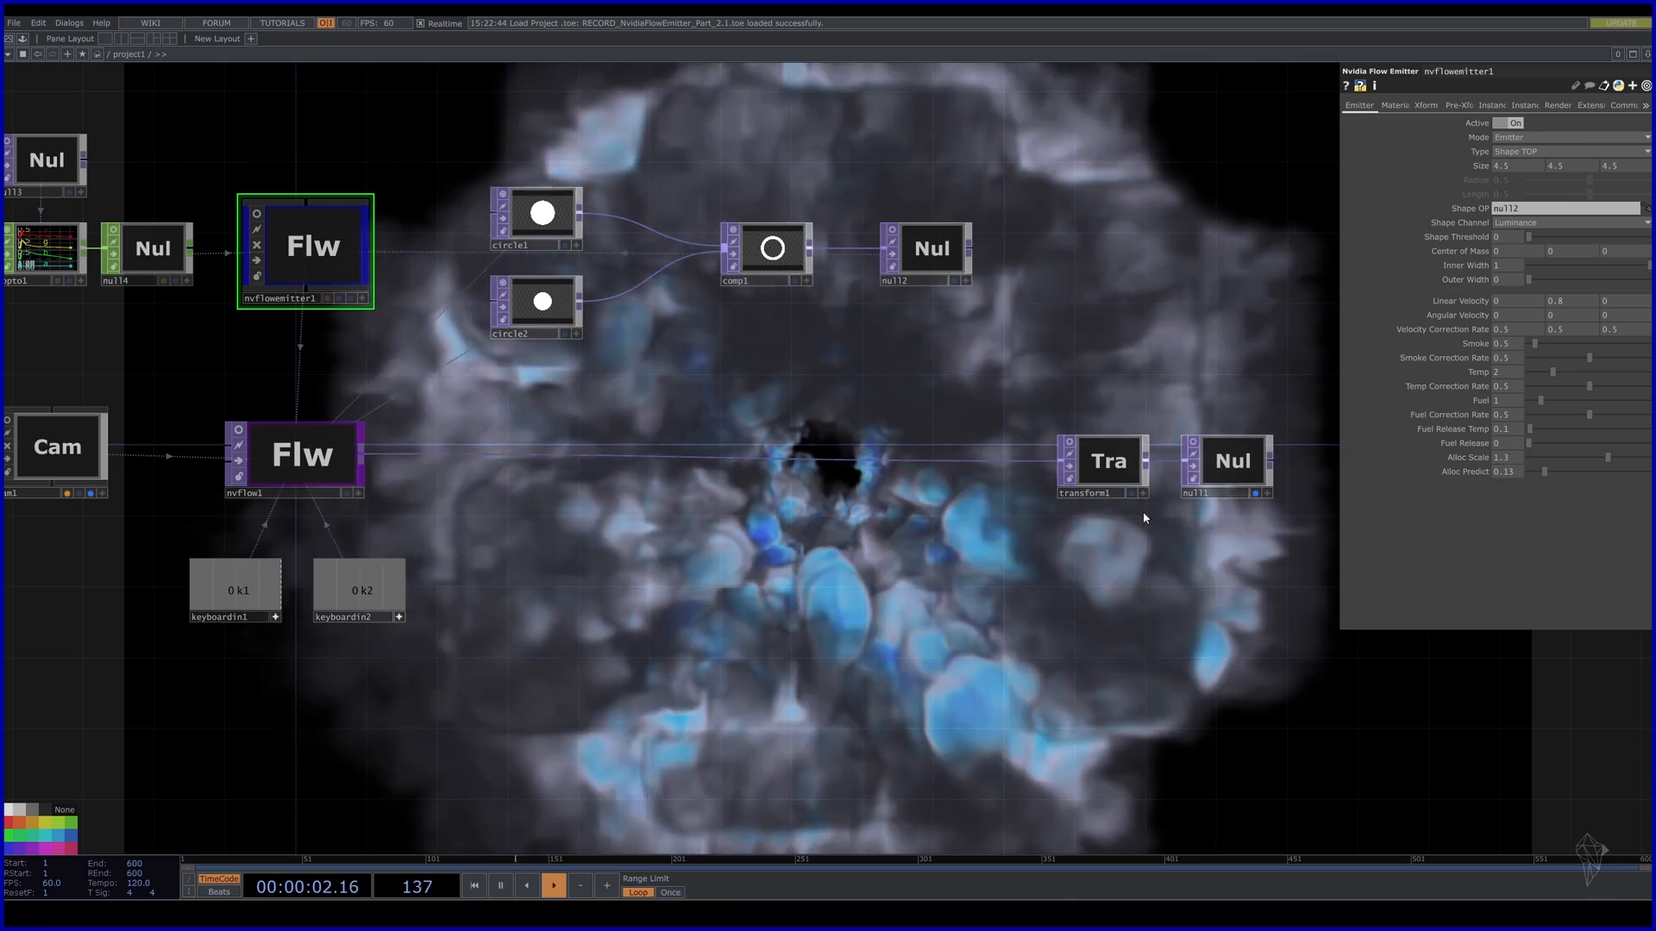
left_click_drag(867, 602, 867, 490)
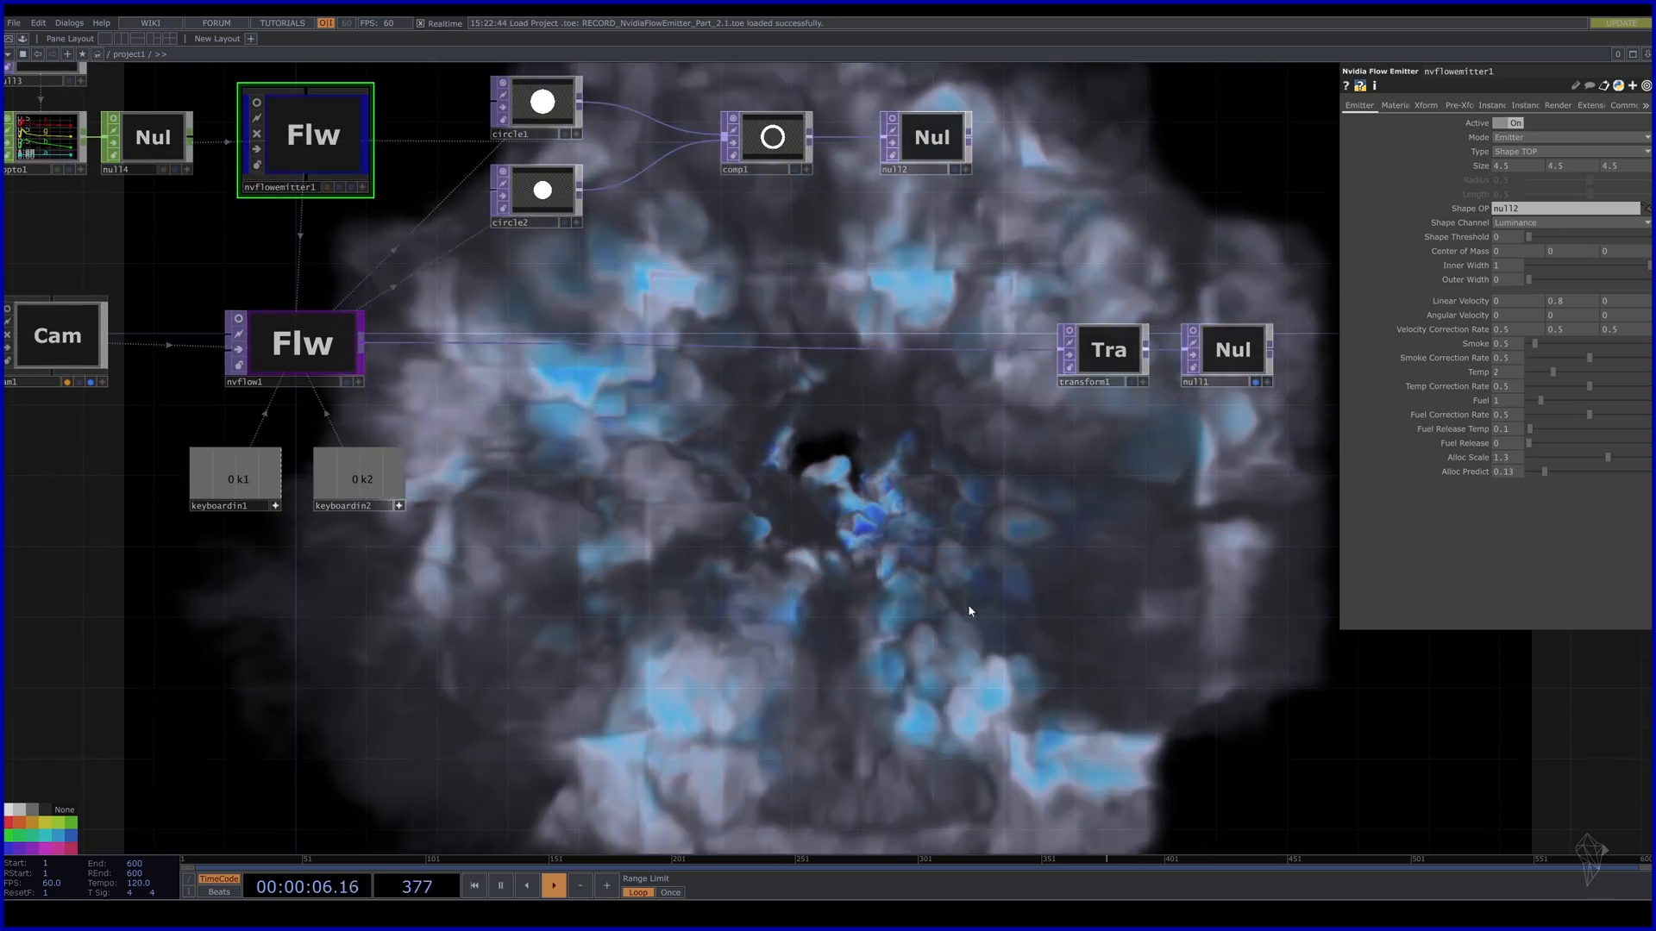
left_click_drag(972, 617, 1046, 454)
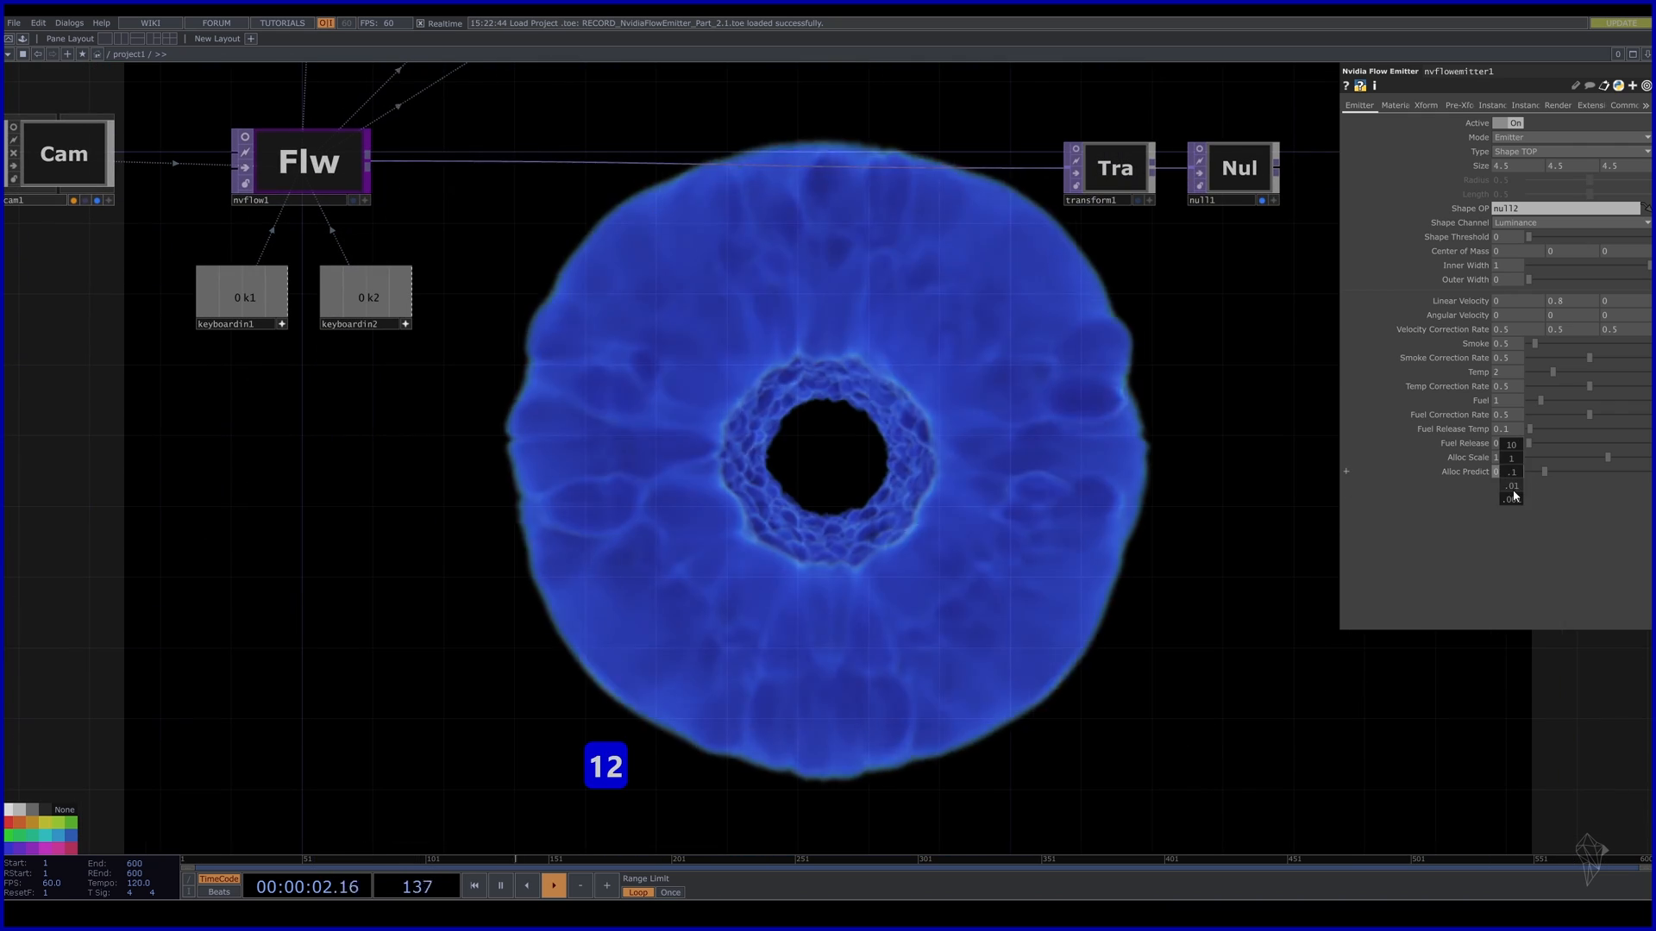
middle_click_drag(1514, 496, 1505, 447)
key("1")
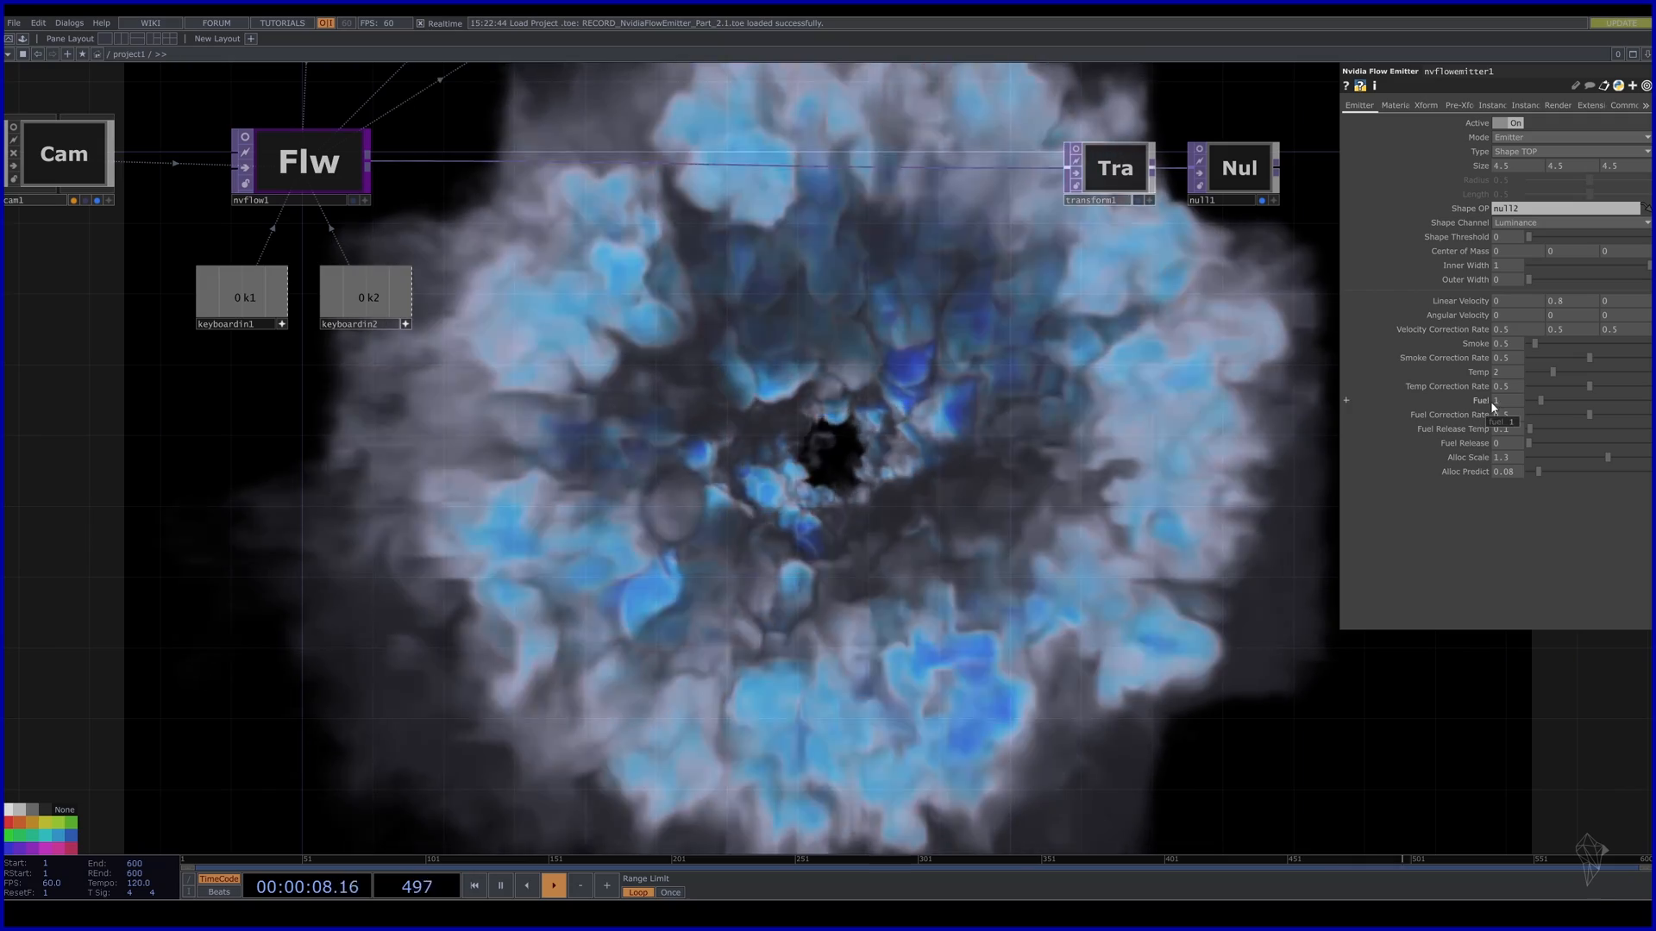
Set the emitter's Fuel to 0.5 and restart the smoke simulation.
left_click_drag(1507, 401, 1428, 402)
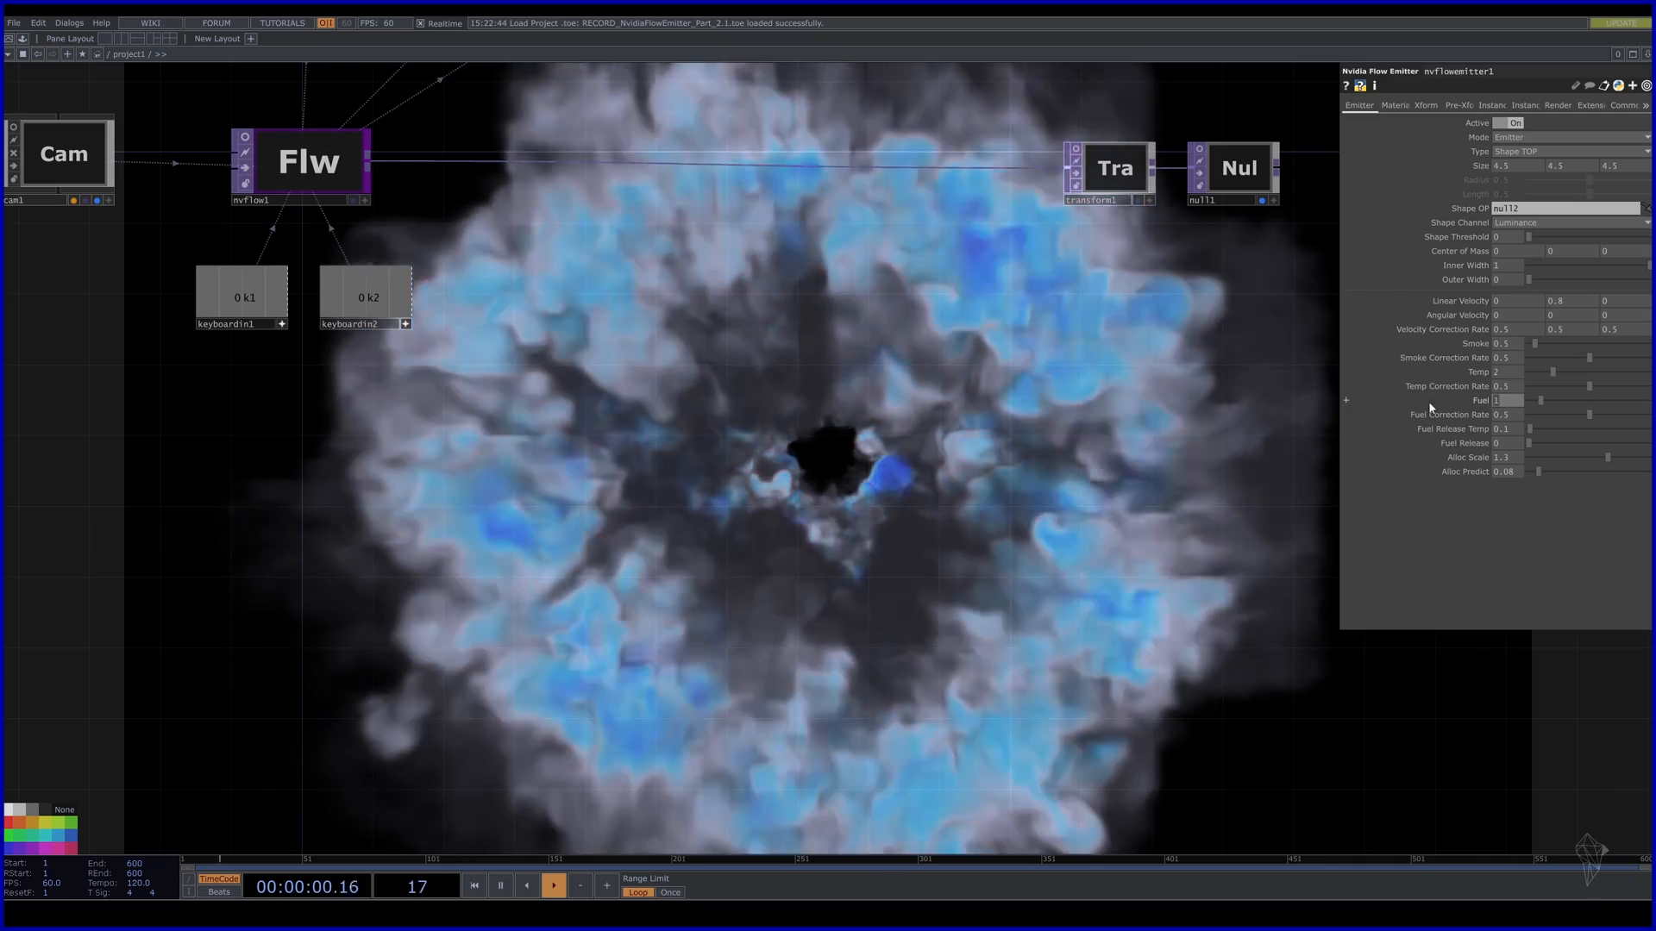
type("0.5")
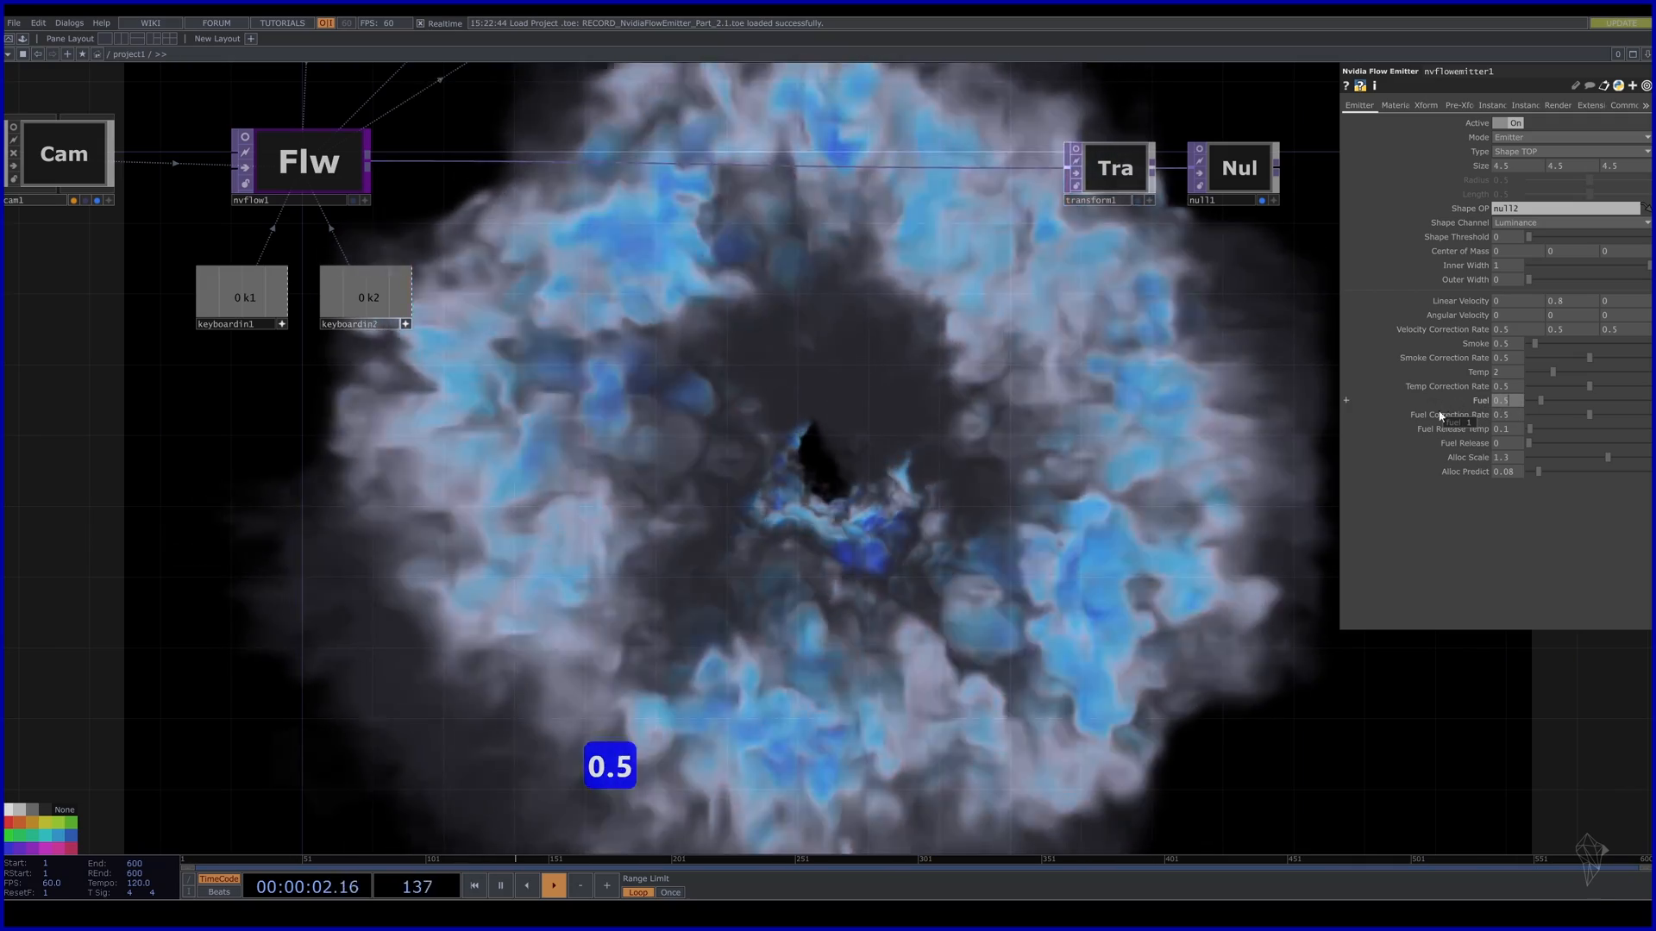
key("Return")
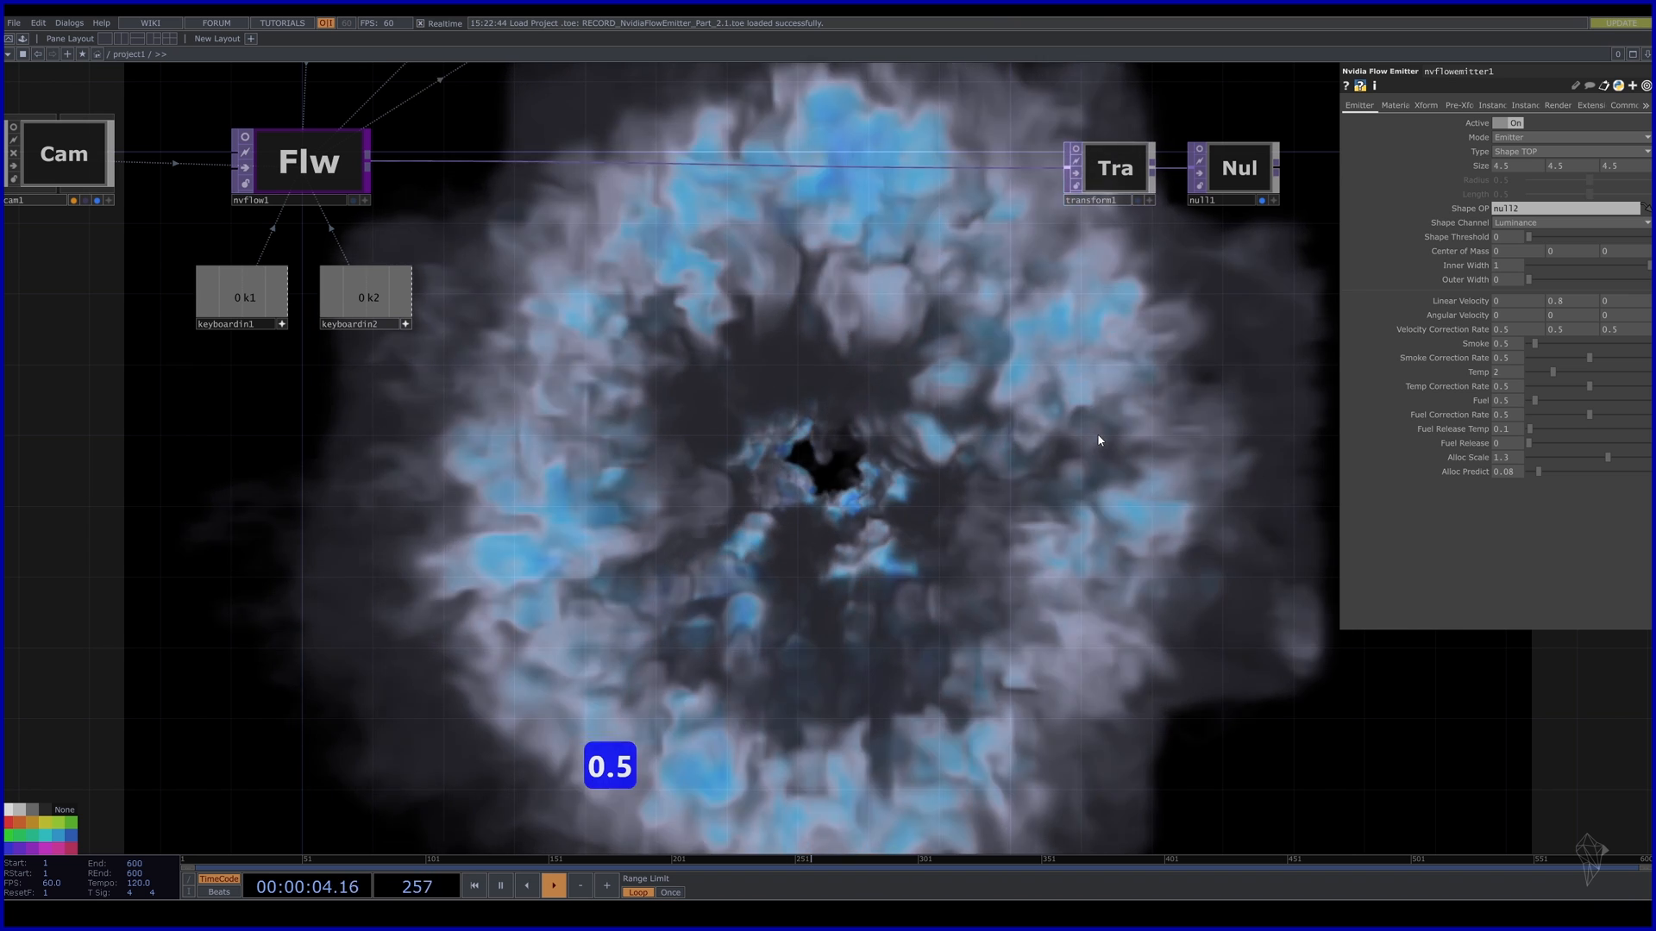
key("1")
key("2")
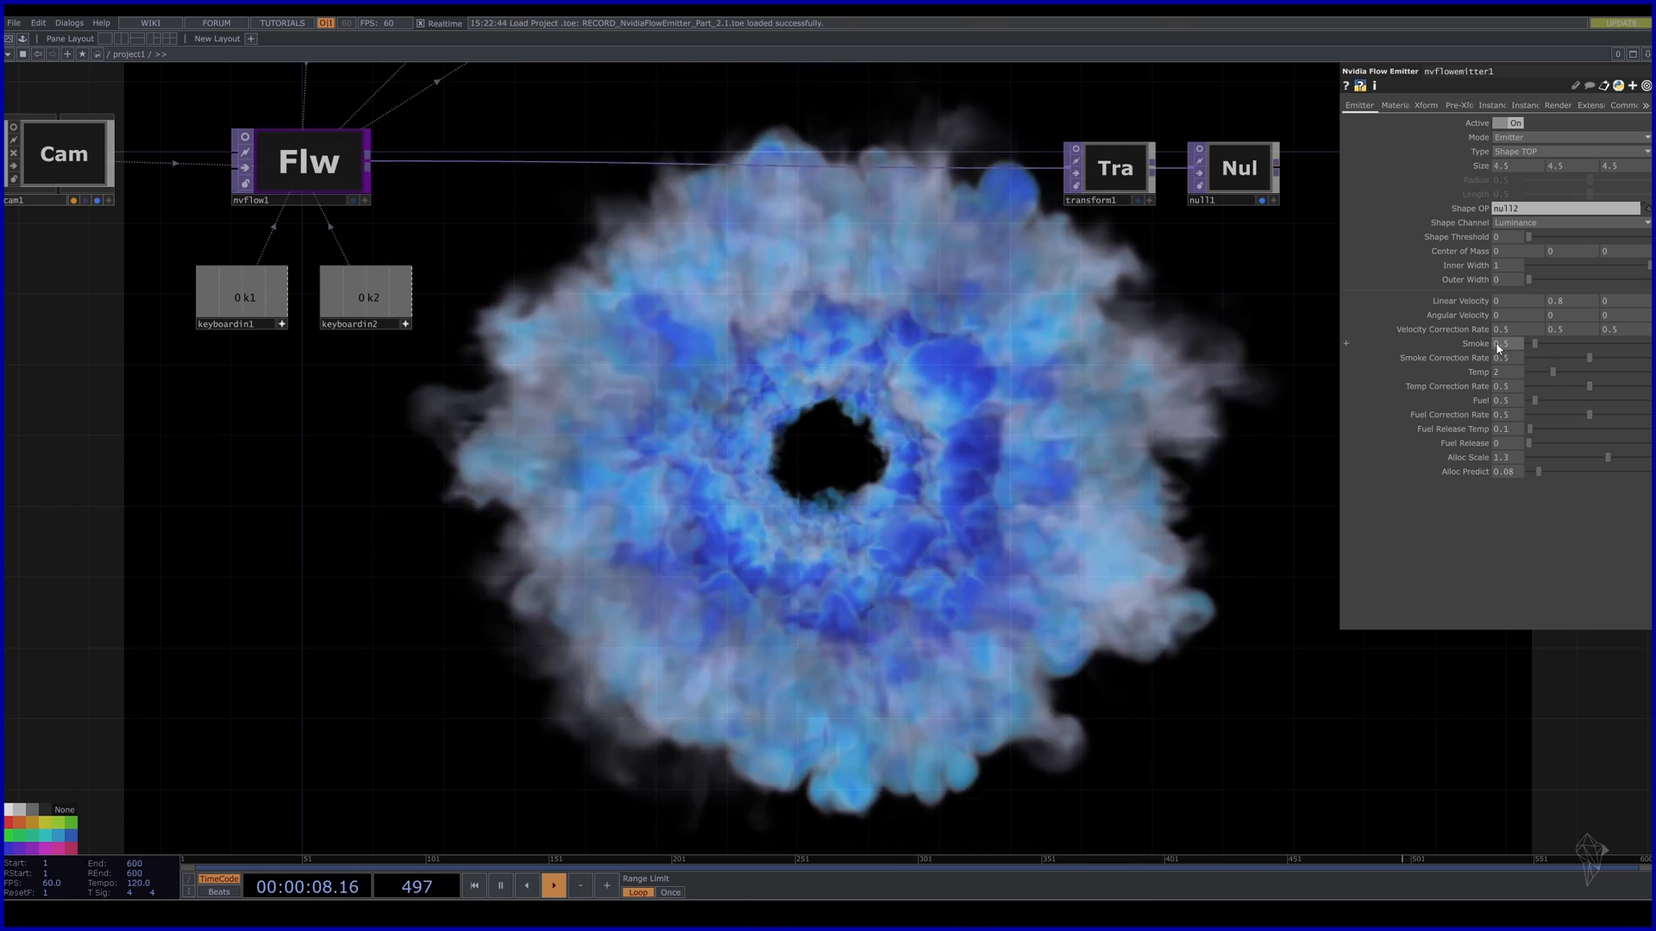
Adjust the emitter's Smoke value and restart the simulation to compare.
middle_click(1520, 348)
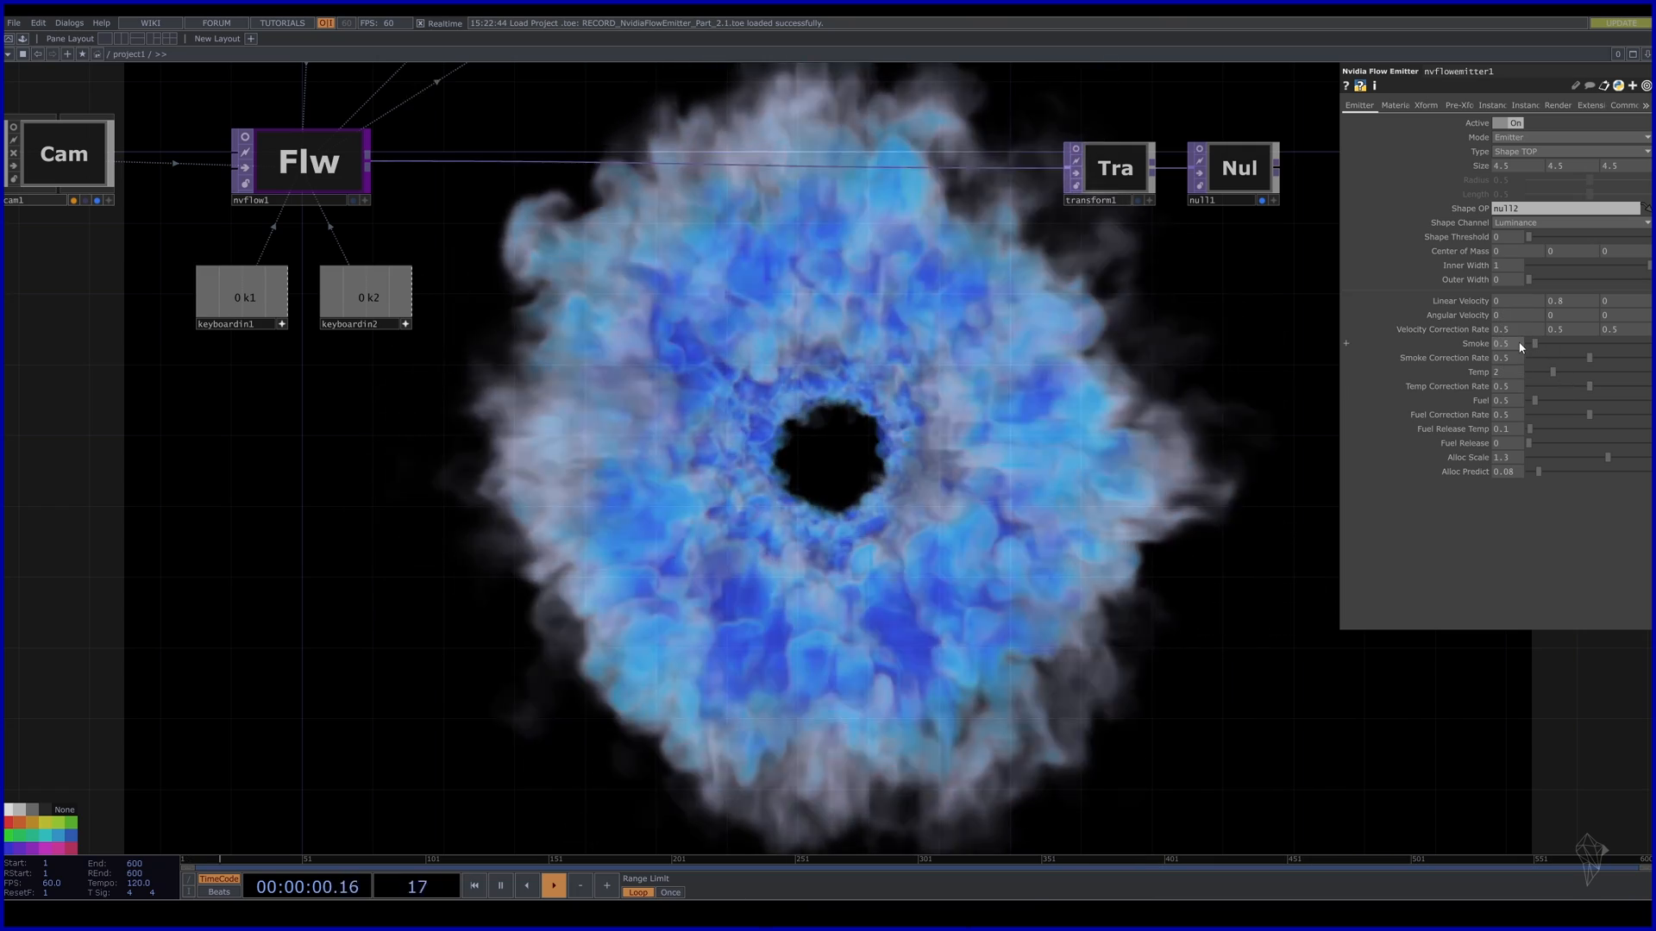
key("1")
key("2")
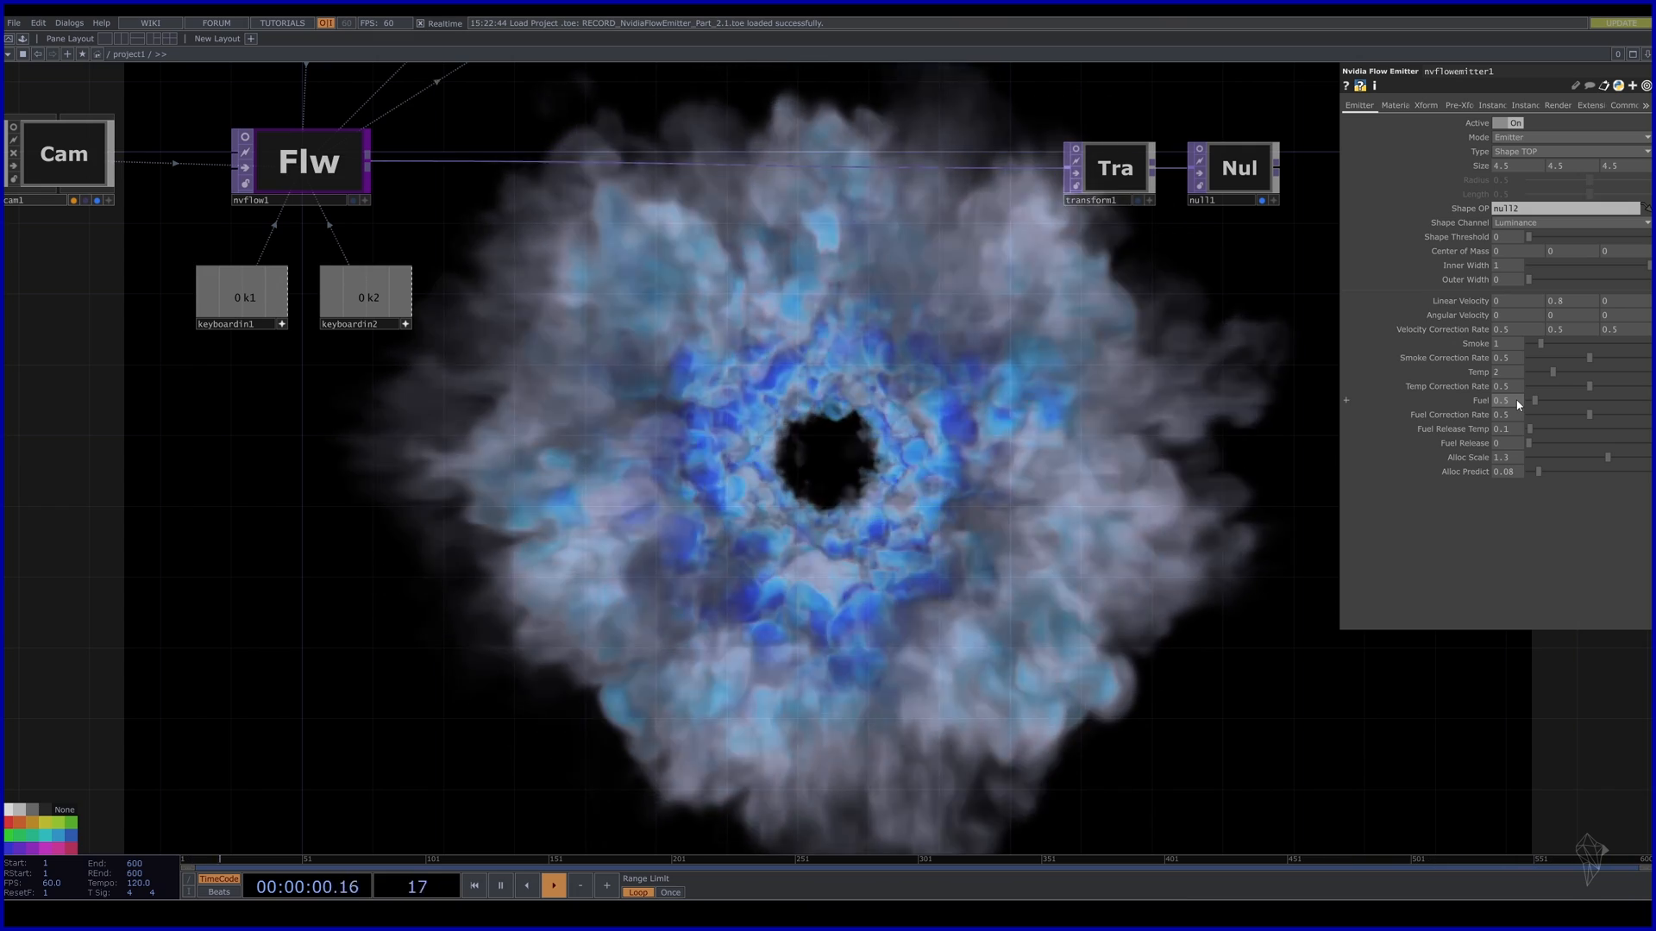
middle_click_drag(1508, 348, 1501, 320)
key("1")
key("2")
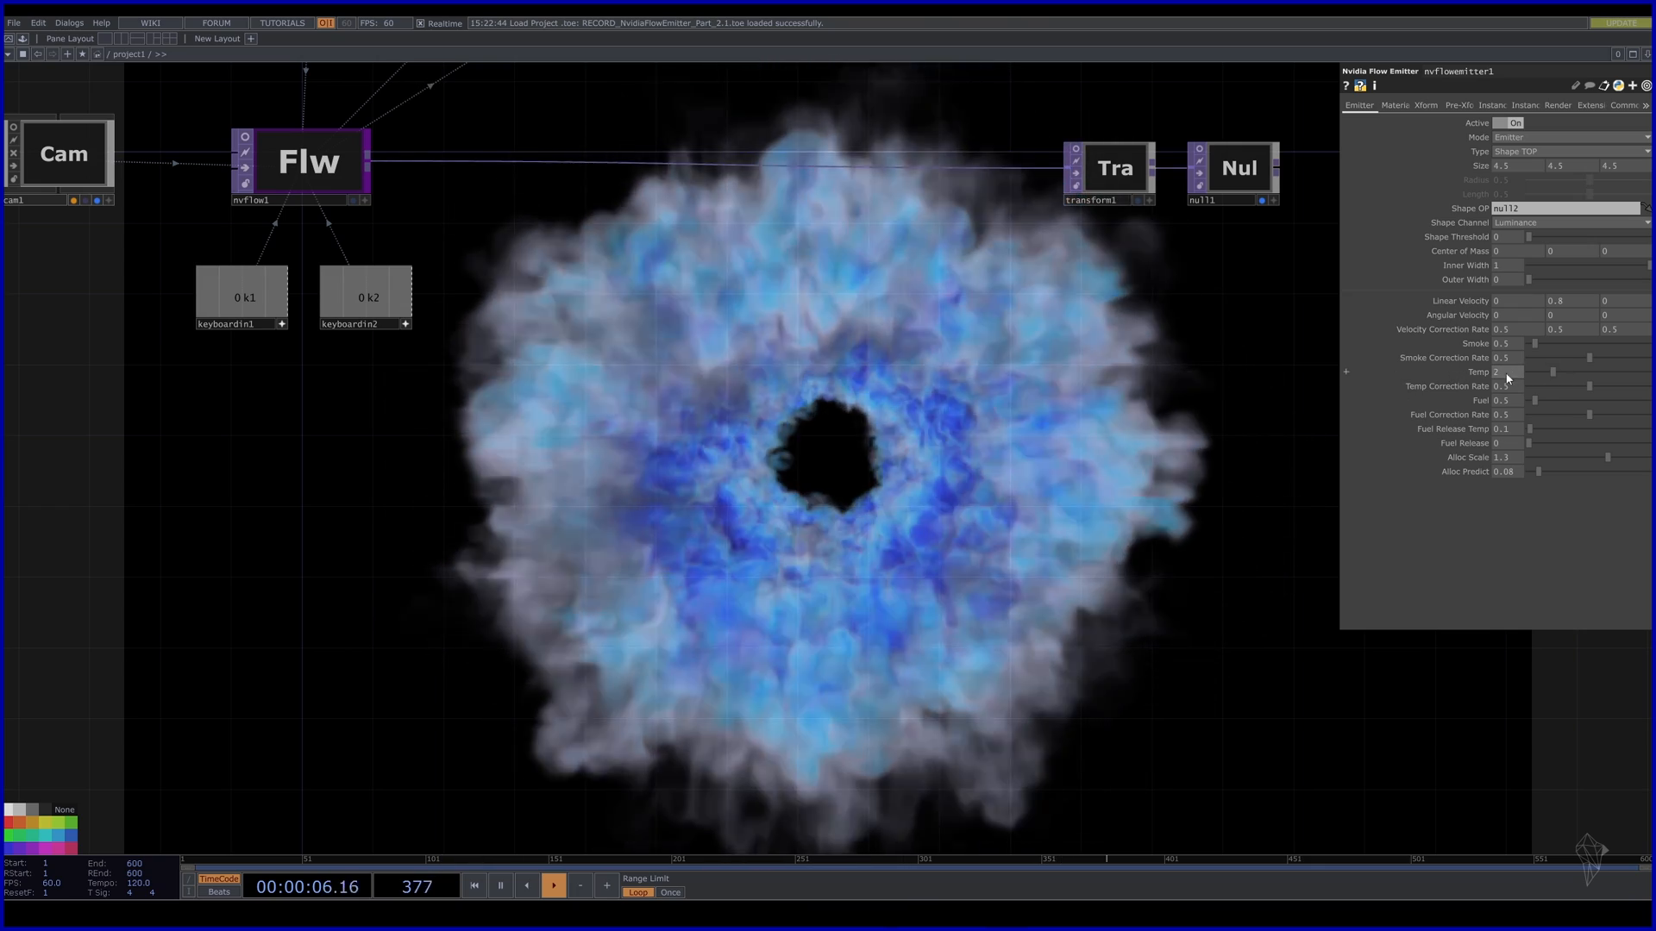
Set the emitter's Temp to 1.5, reset the sim, then lower Temp to 1.3.
type("1.")
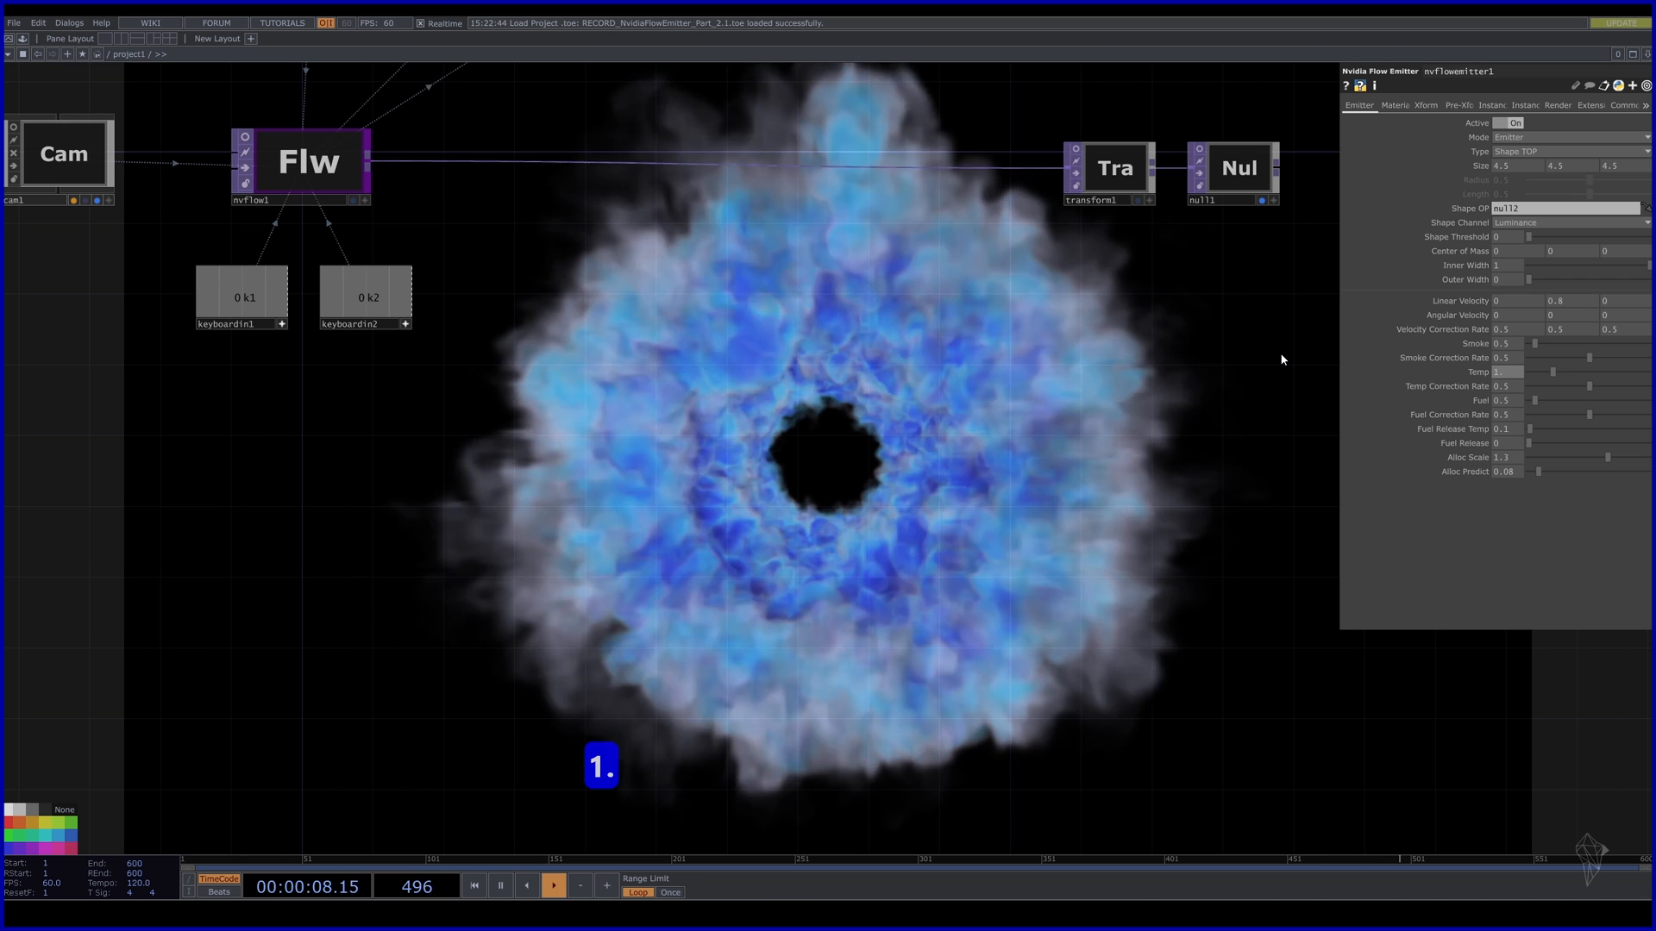
type("5")
key("Return")
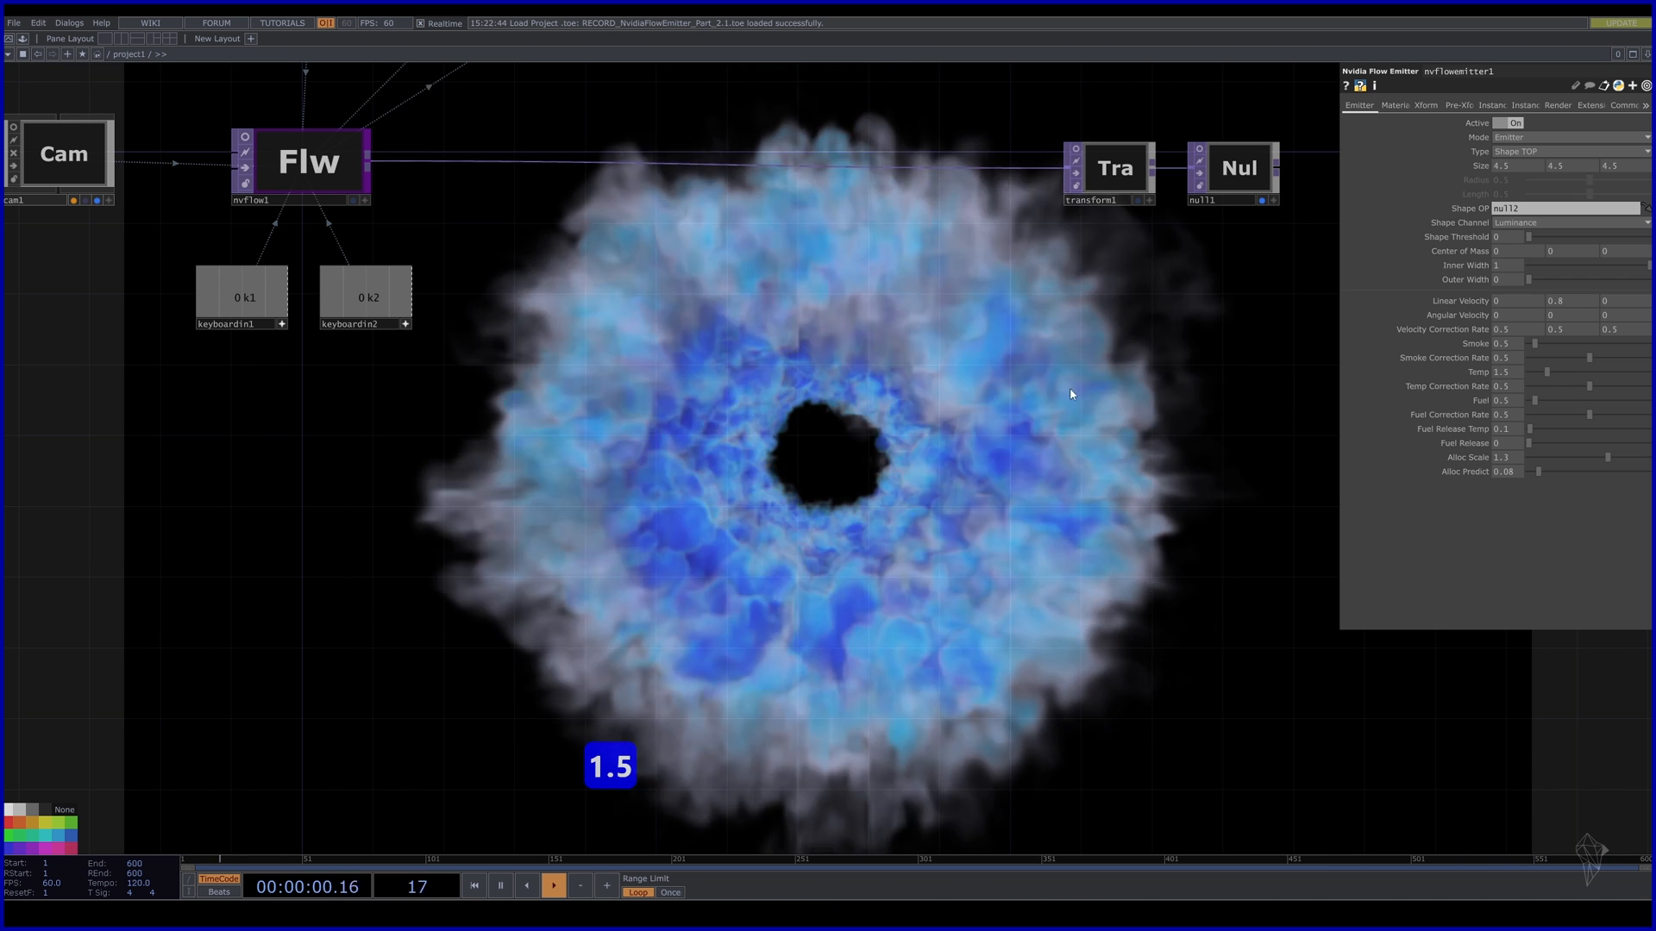
key("1")
key("2")
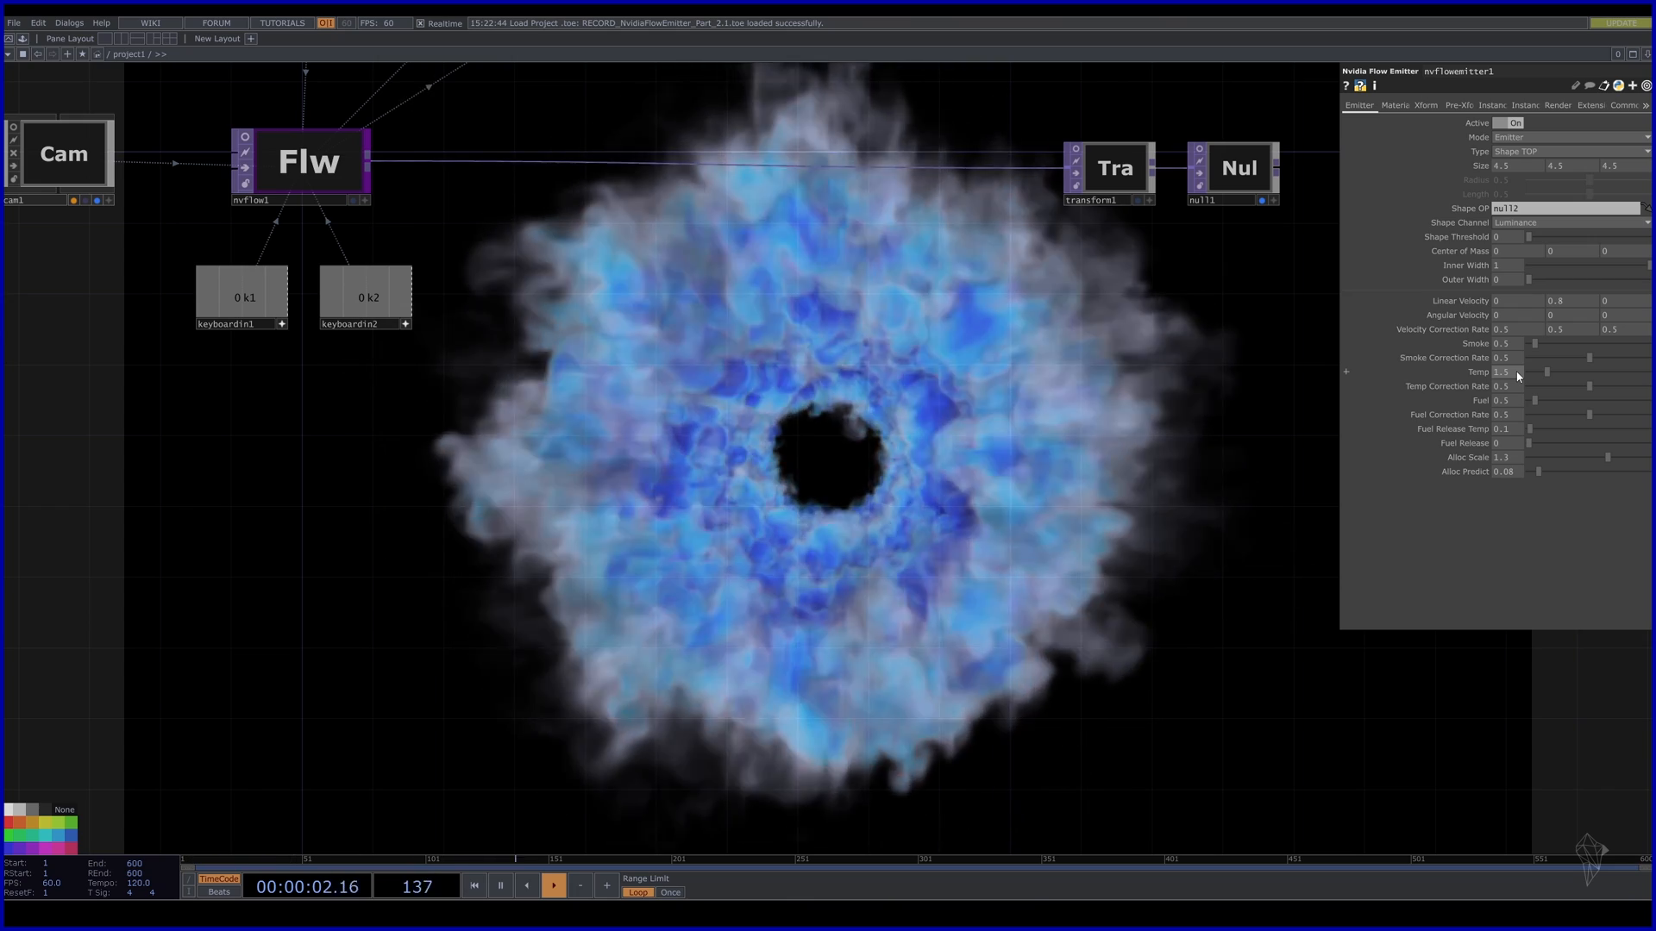
middle_click_drag(1509, 373, 1481, 377)
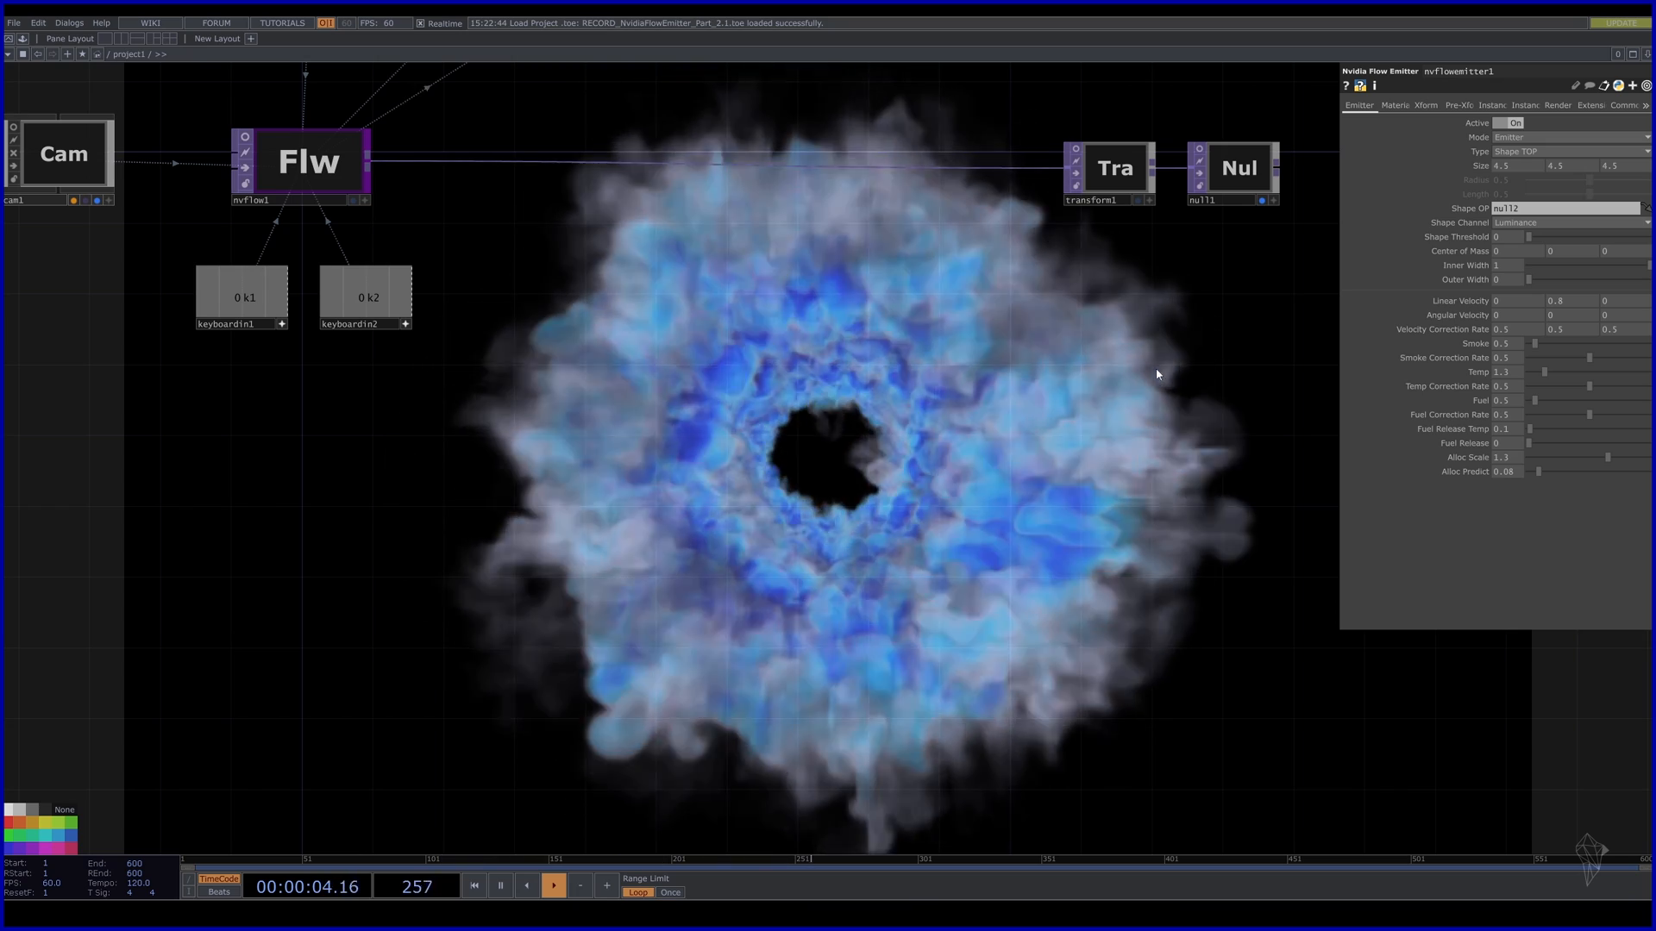
left_click_drag(583, 283, 567, 397)
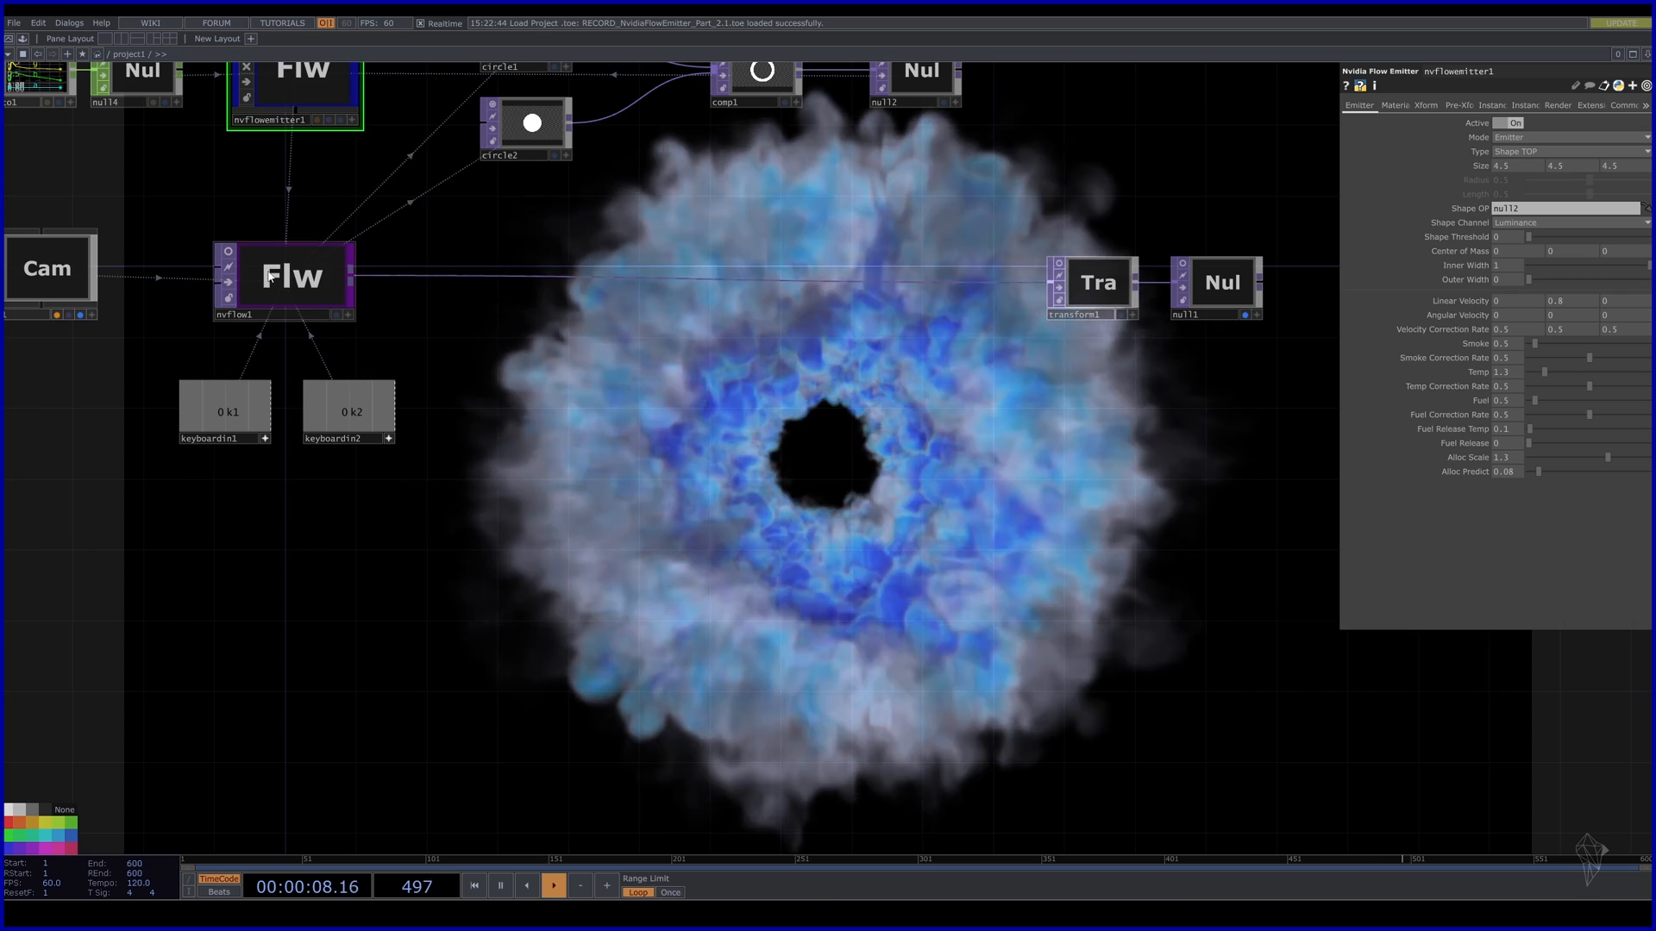
Set nvflow1's simulation Speed to 0.15 and reset the smoke.
left_click(312, 289)
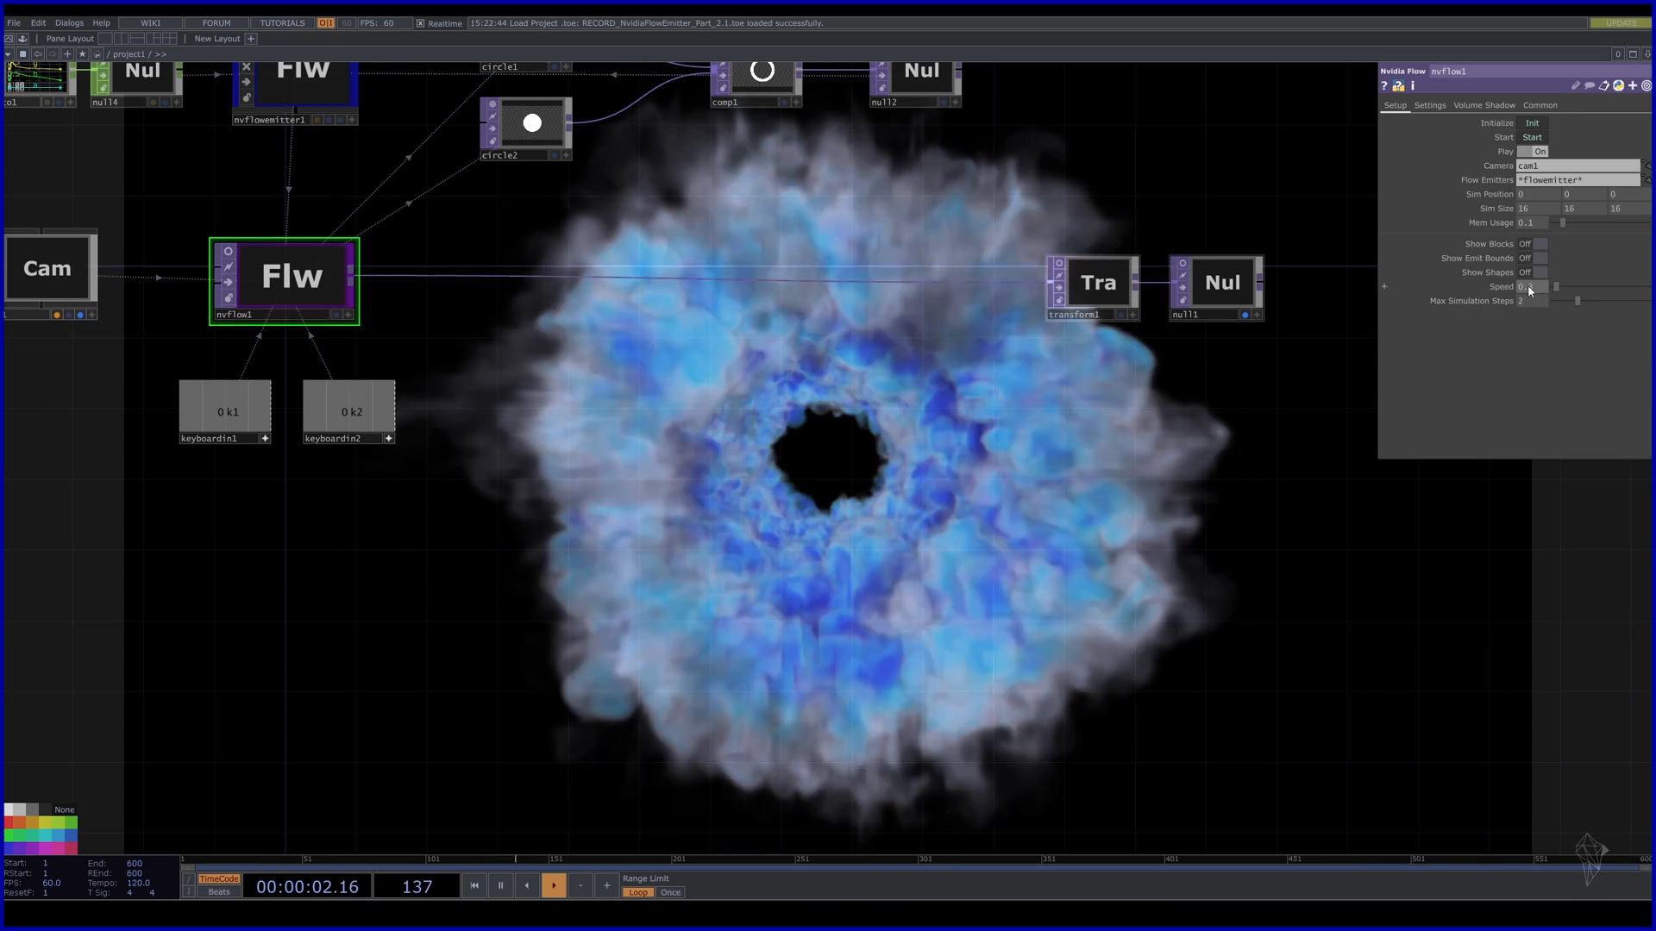
key("1")
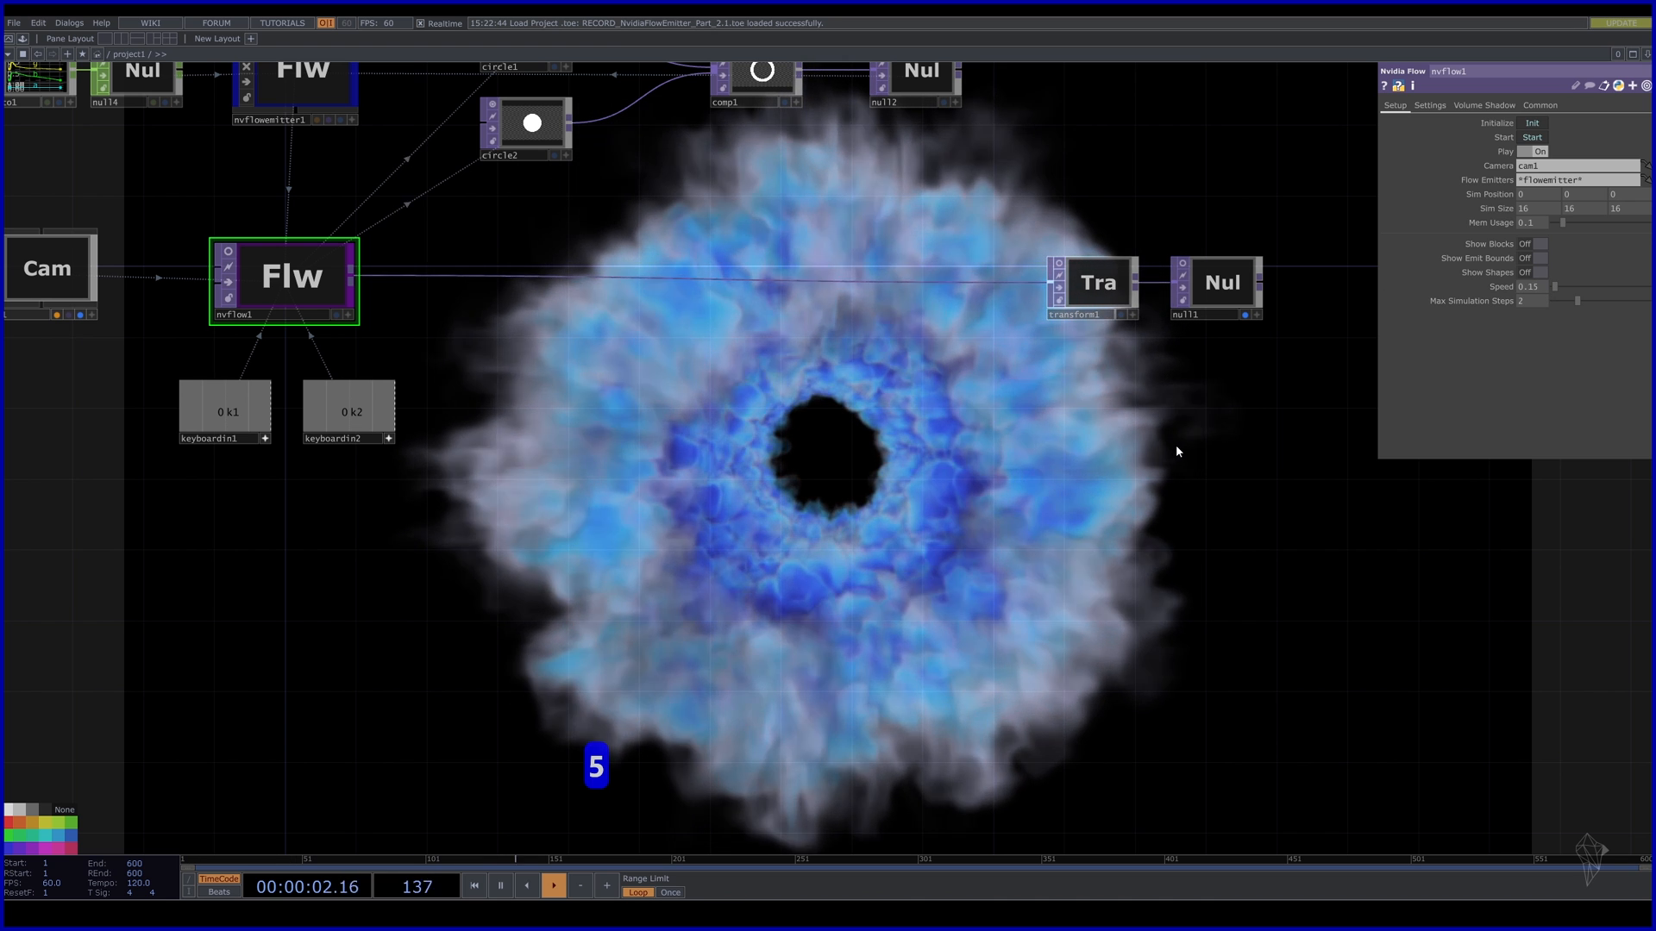
key("1")
key("2")
left_click_drag(1249, 525, 1250, 405)
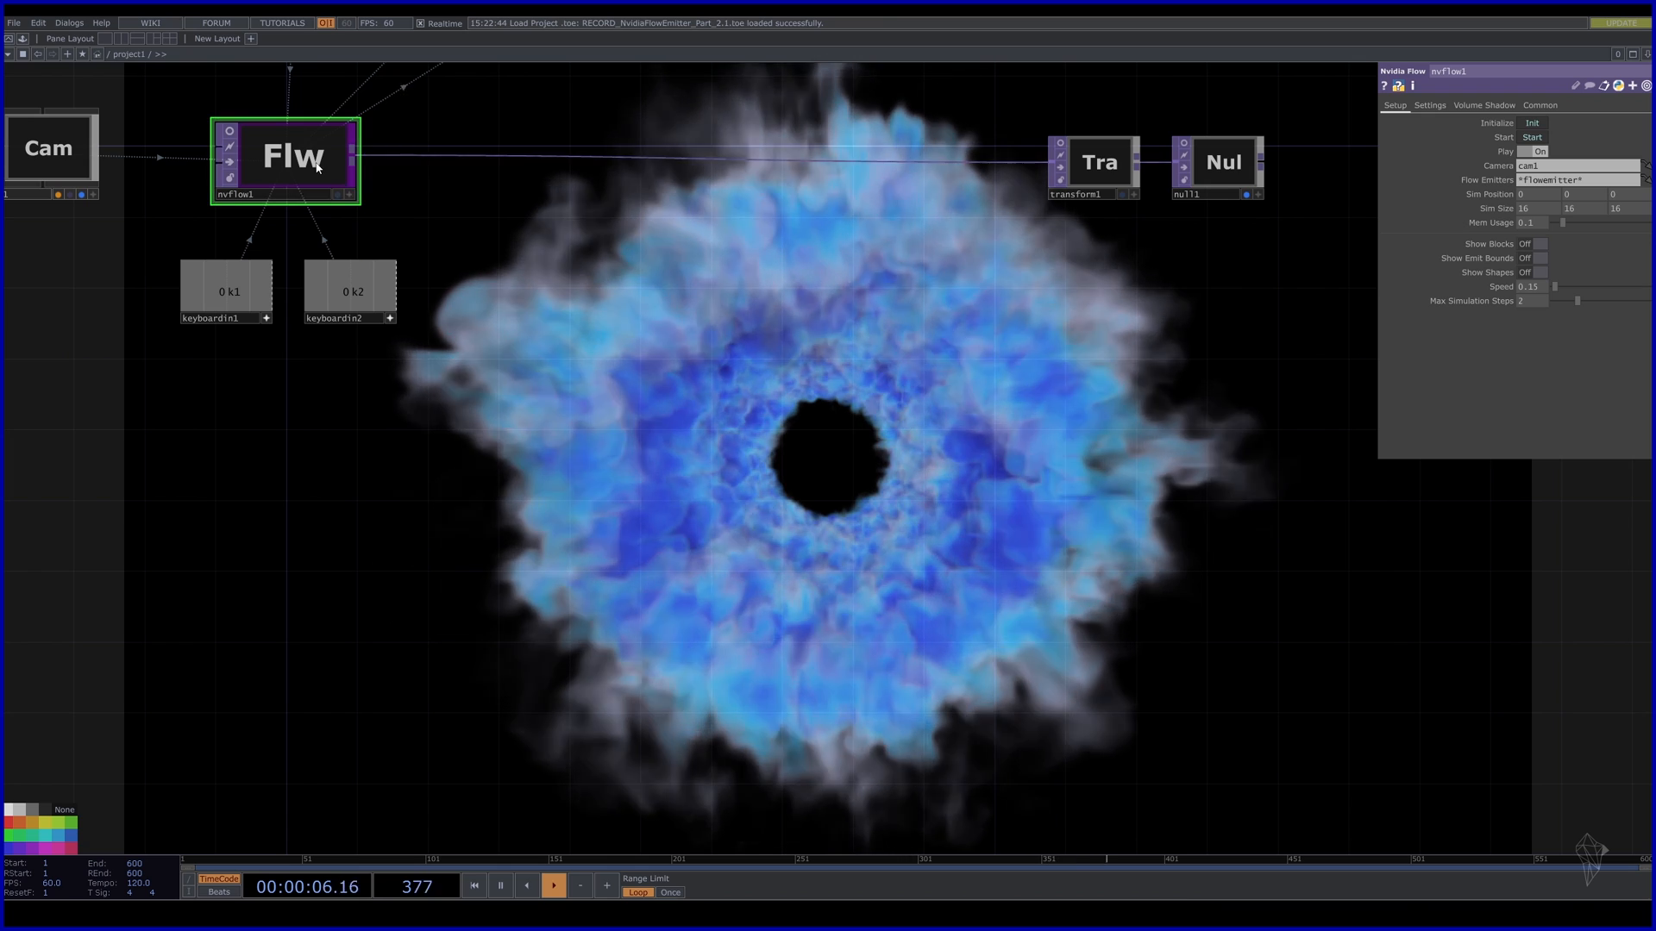
Set nvflow1's Gravity to 0, 0, -15 on its Settings page.
left_click(1429, 105)
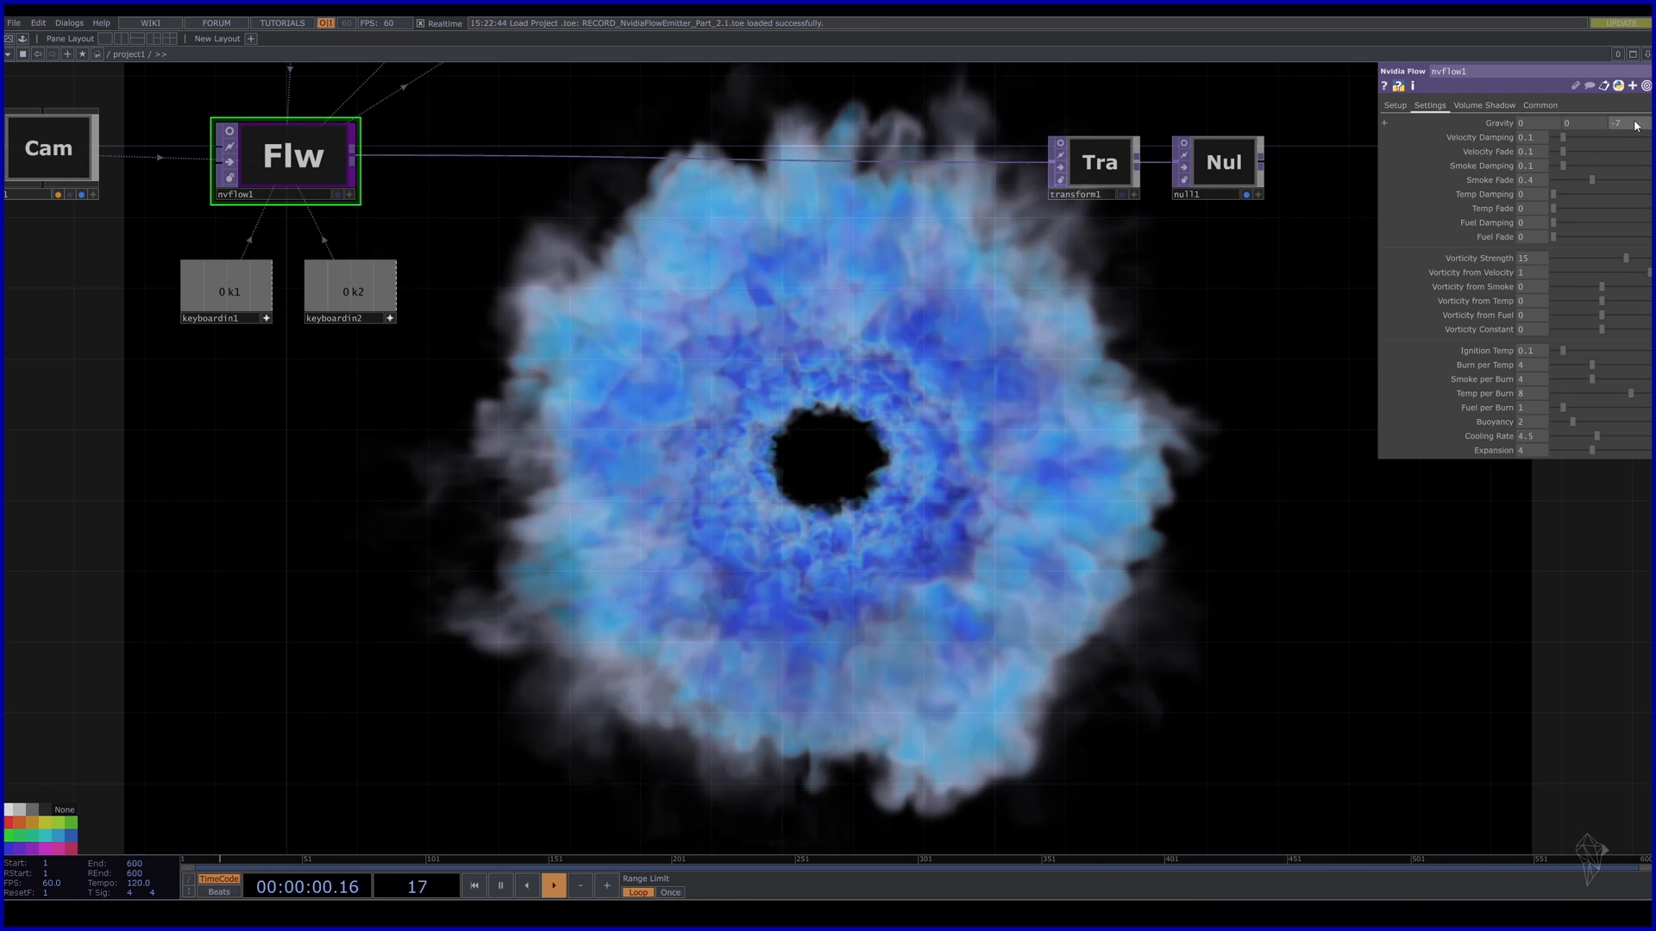
mouse_move(1637, 127)
middle_mouse_down()
mouse_move(1637, 112)
mouse_move(1608, 111)
middle_mouse_up()
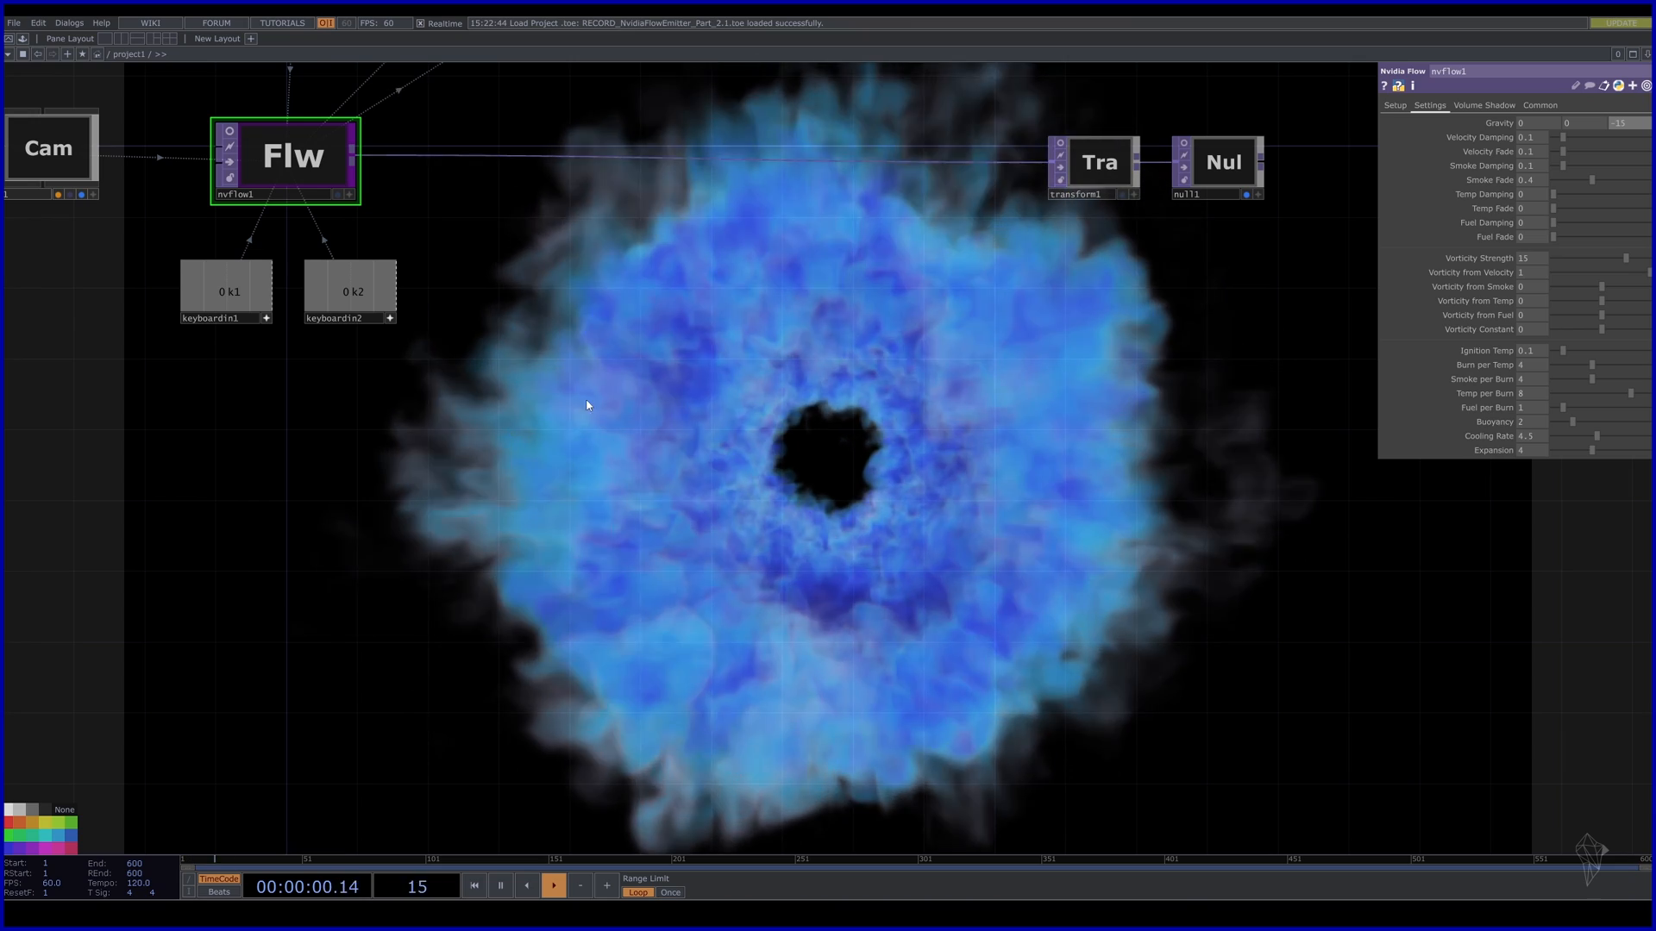
Slide ramp1's colour keys to the left and raise the light blue key's Value.
left_click_drag(550, 274, 715, 577)
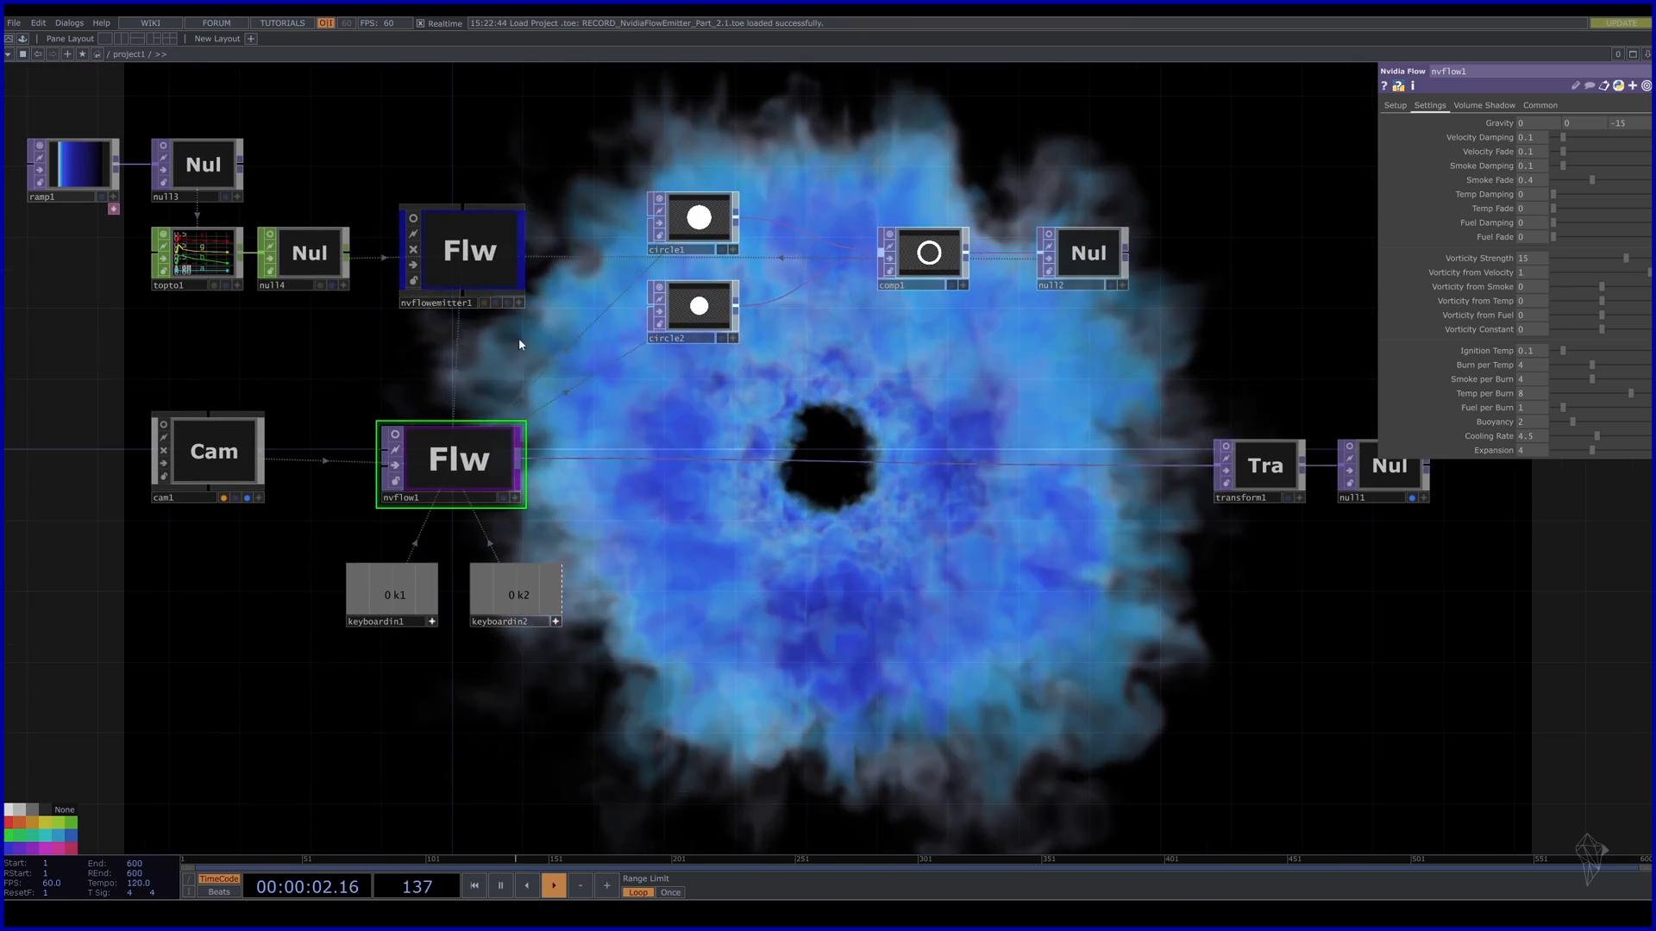
left_click(61, 149)
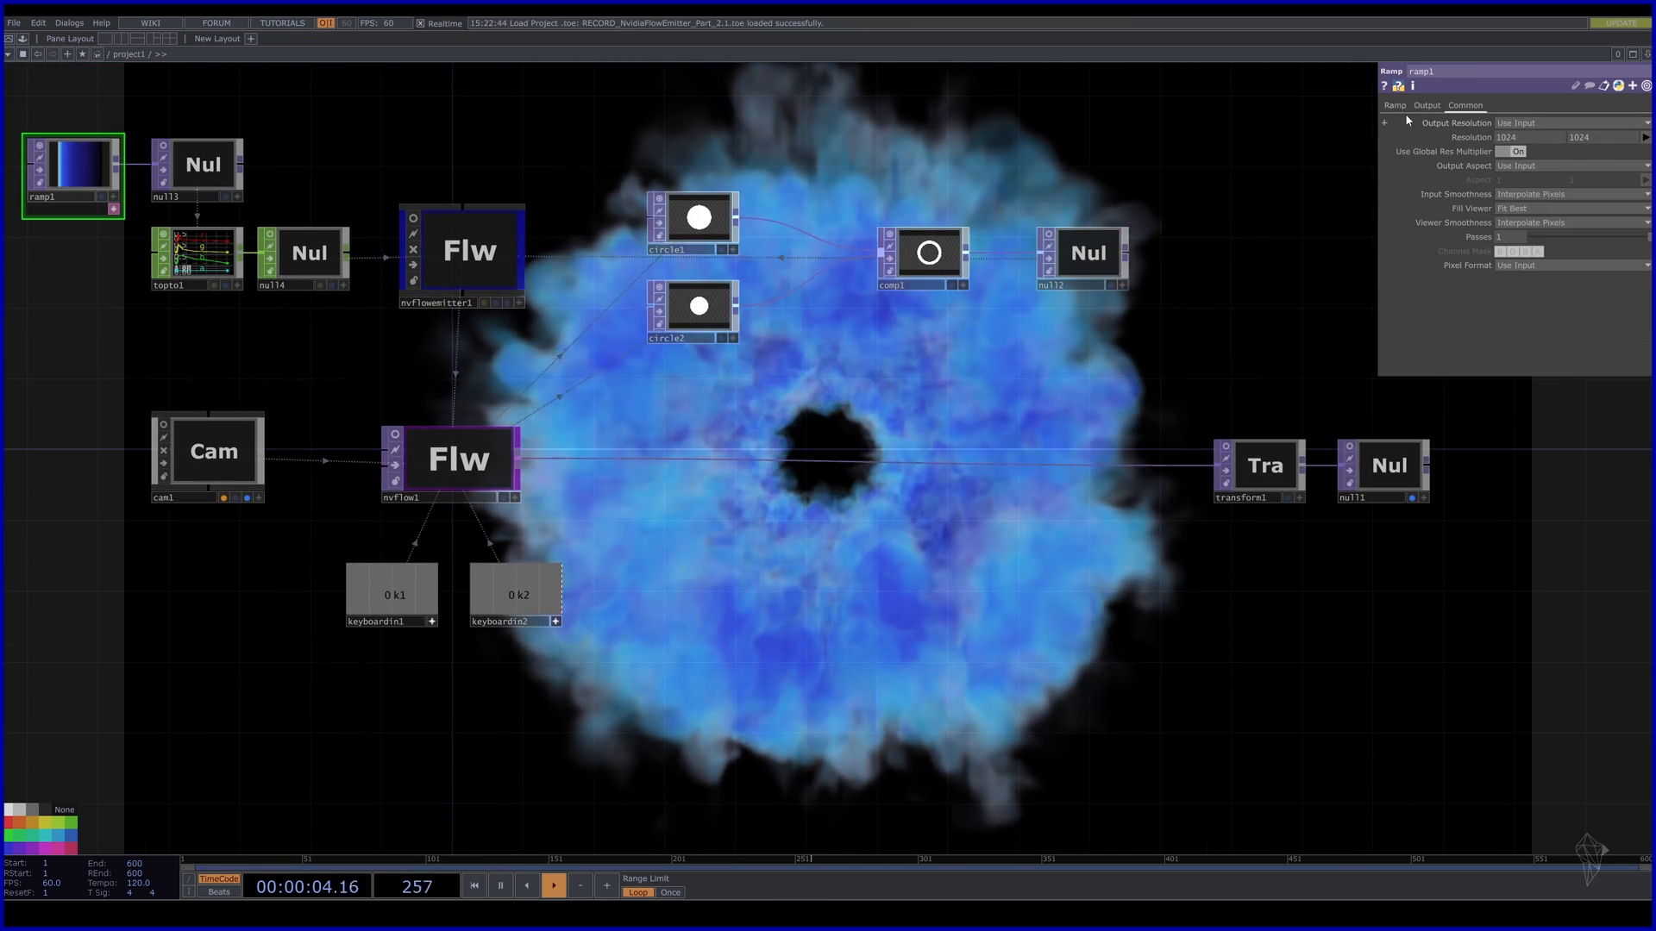
left_click(1396, 106)
left_click_drag(1486, 137, 1460, 137)
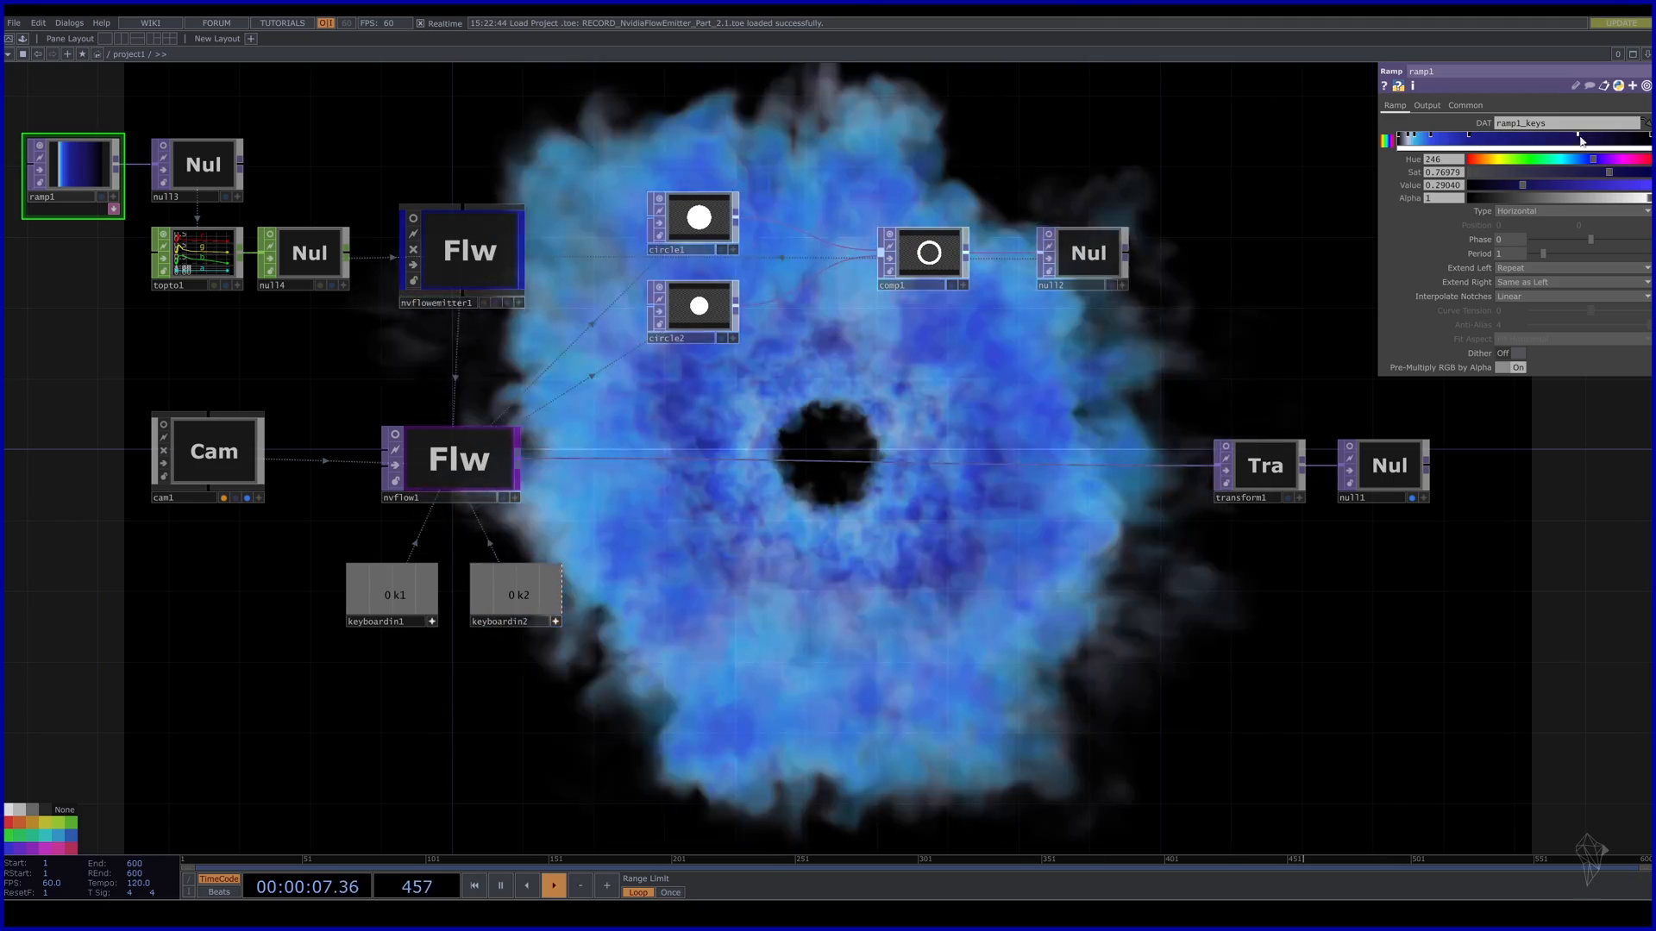
left_click_drag(1577, 137, 1541, 138)
left_click_drag(1431, 137, 1520, 137)
left_click(1415, 137)
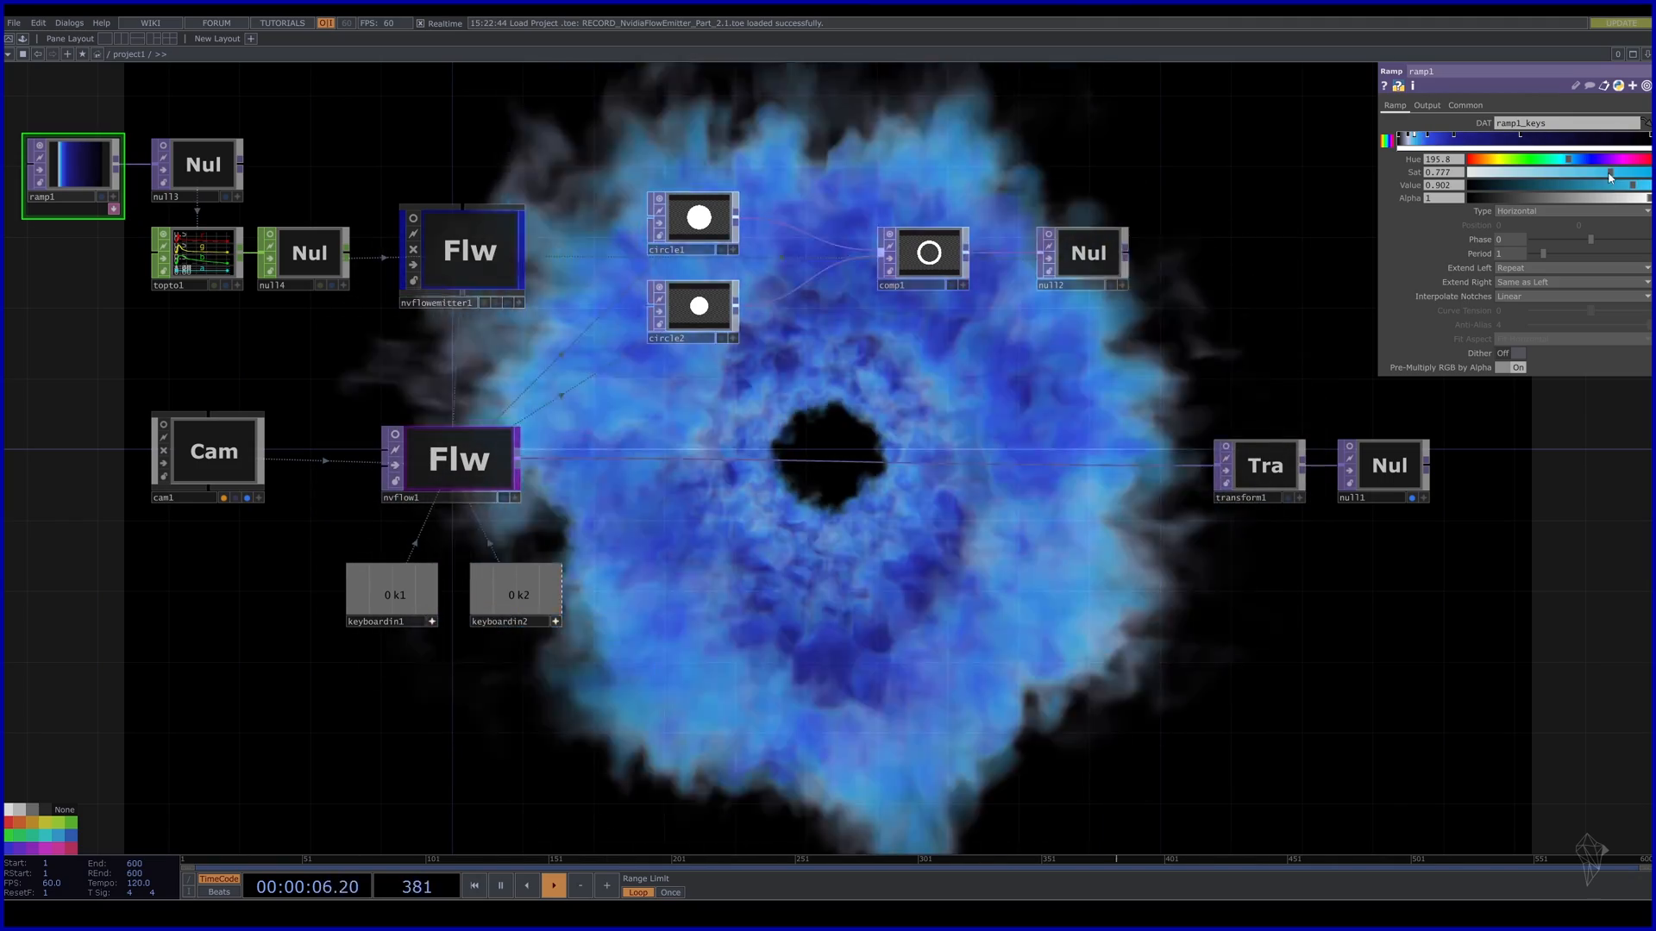
left_click_drag(1648, 186, 1610, 186)
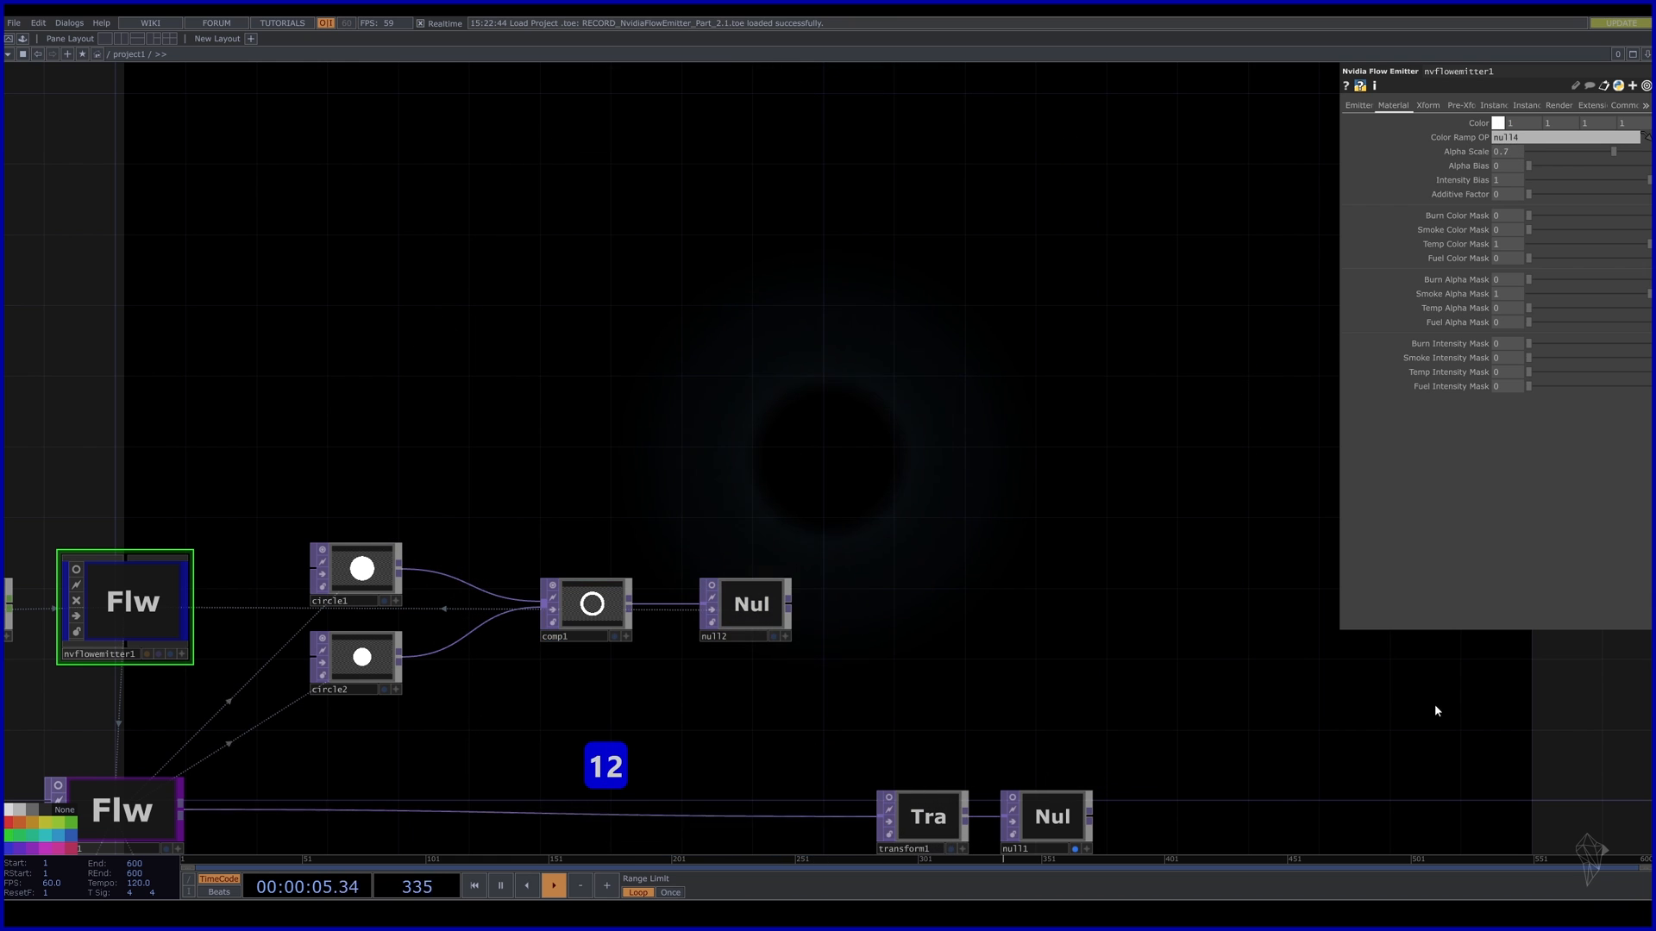
Set nvflowemitter1's Alpha Scale to 0.7 and undo the stray Temp Correction Rate change.
left_click_drag(1299, 651, 1214, 637)
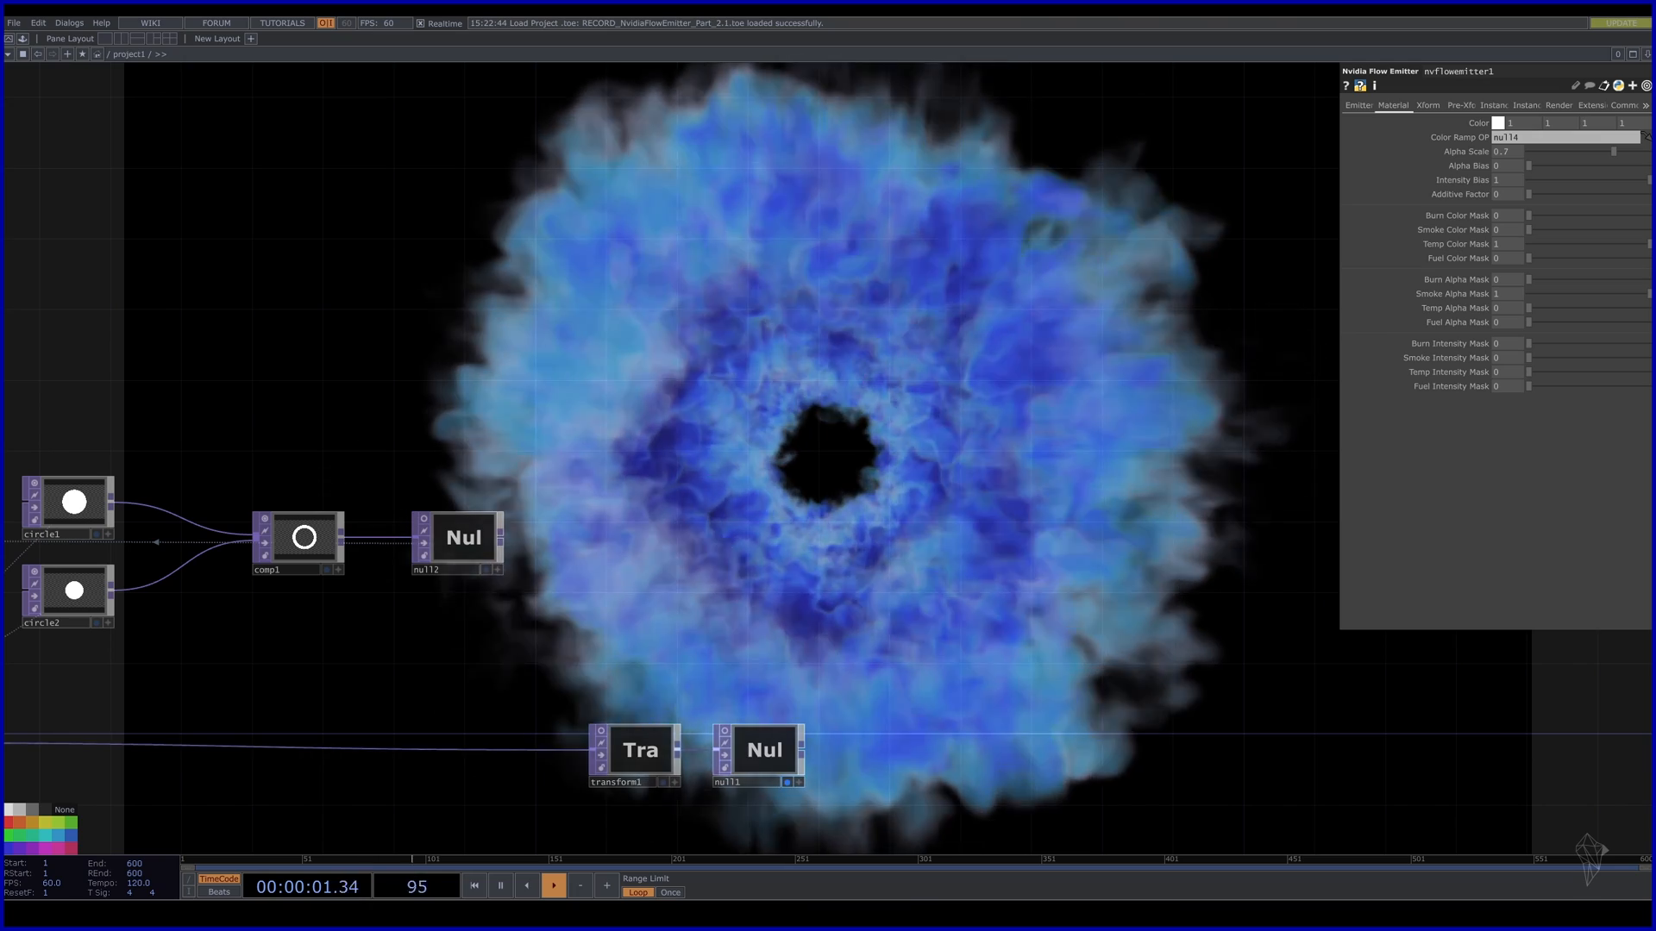
left_click_drag(1248, 406, 1124, 527)
left_click(1351, 105)
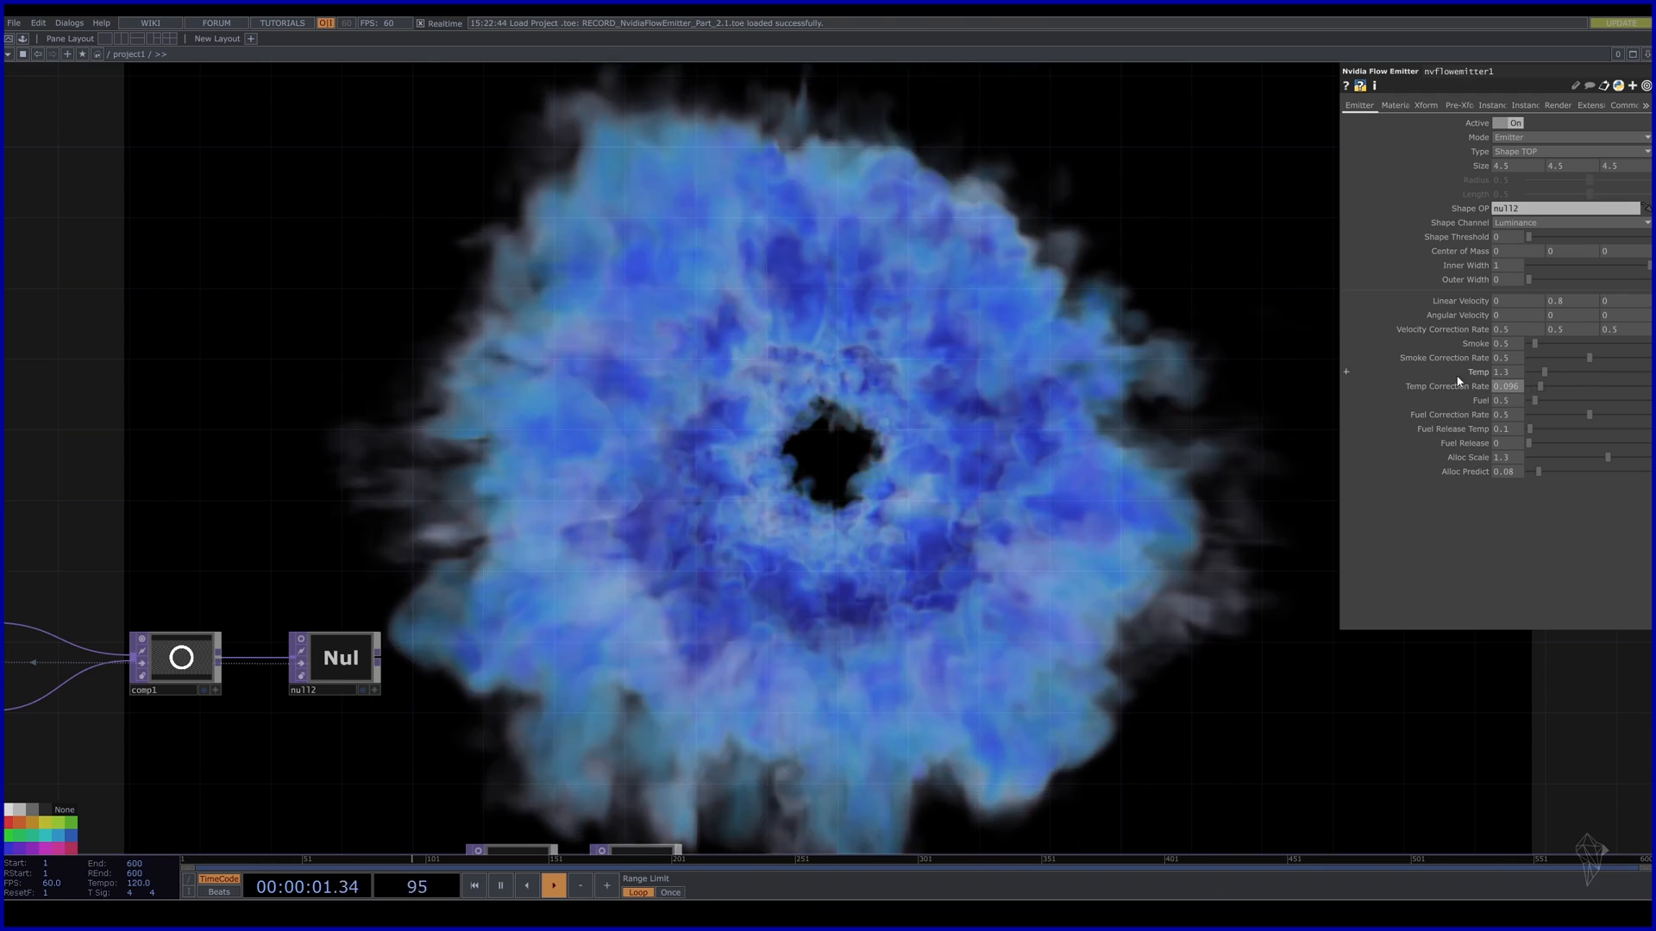
key("ctrl+z")
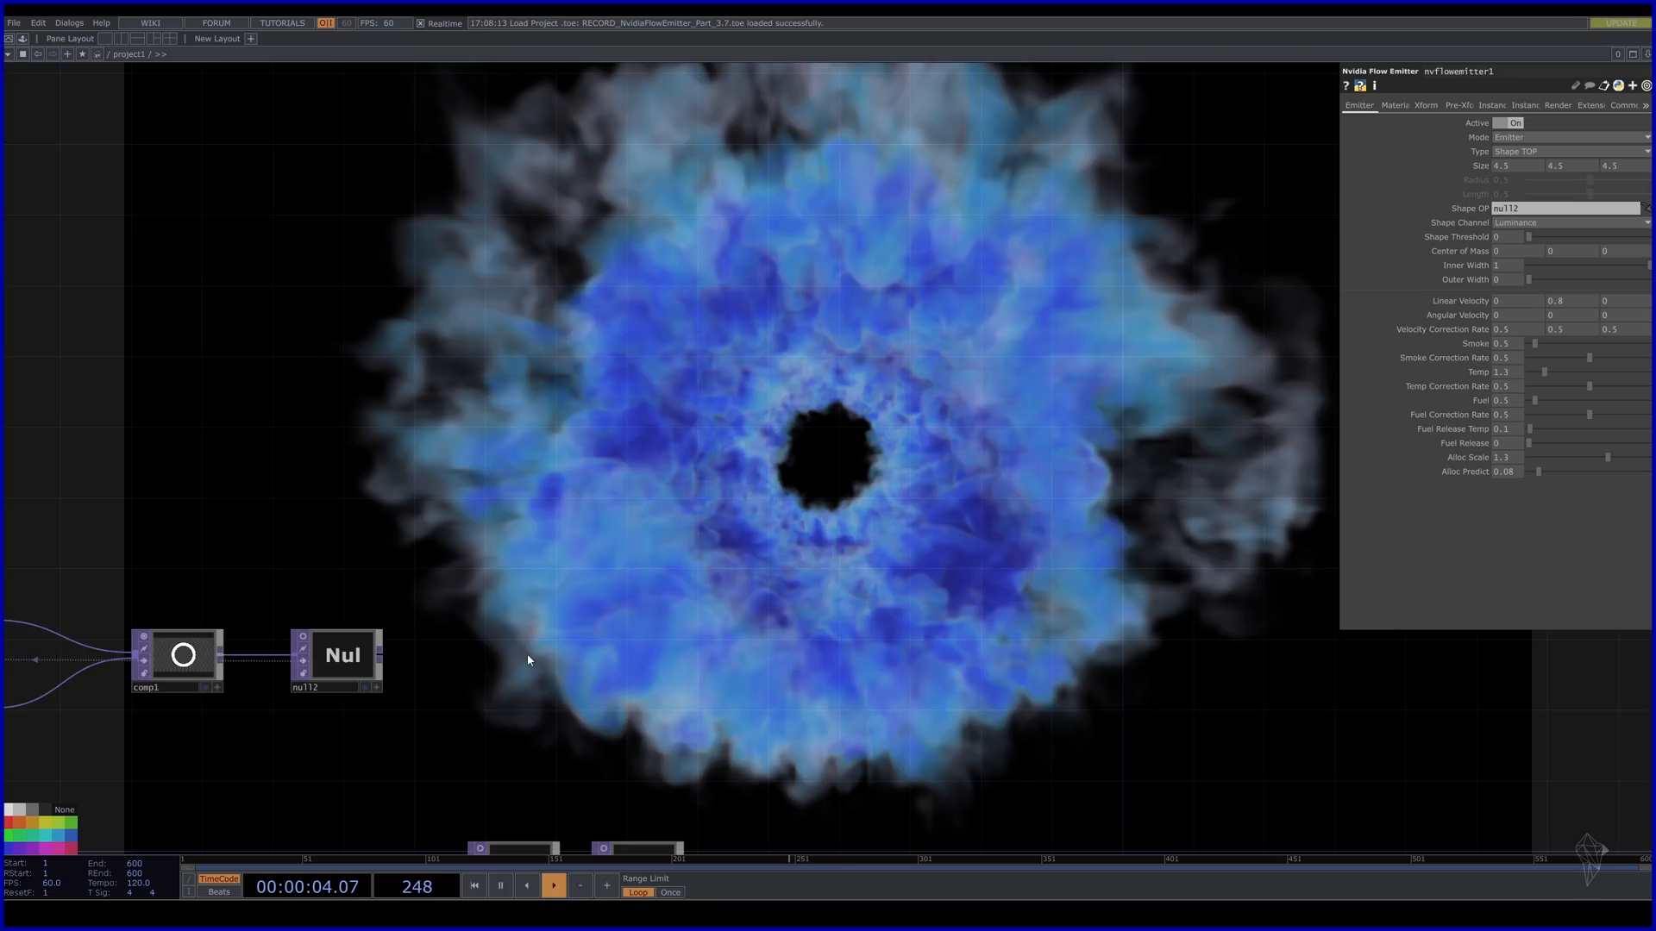
Add a Sphere SOP named sphere1 to the left of the smoke nodes.
left_click_drag(694, 493, 1120, 105)
left_click_drag(592, 655, 1161, 434)
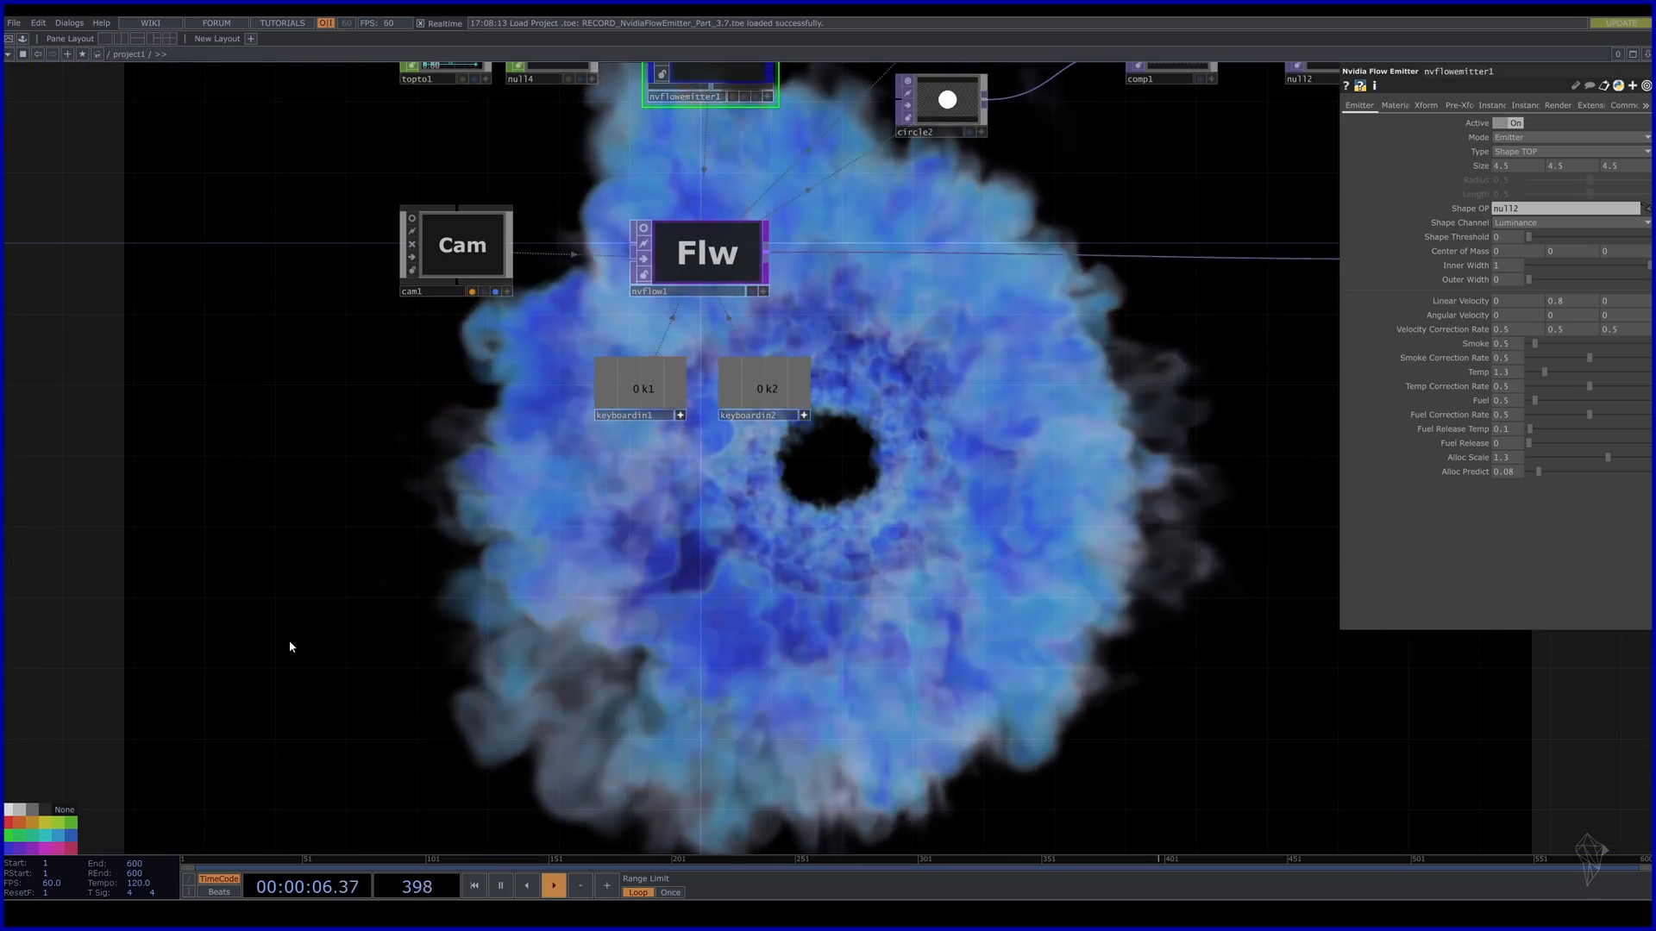
left_click_drag(460, 620, 491, 611)
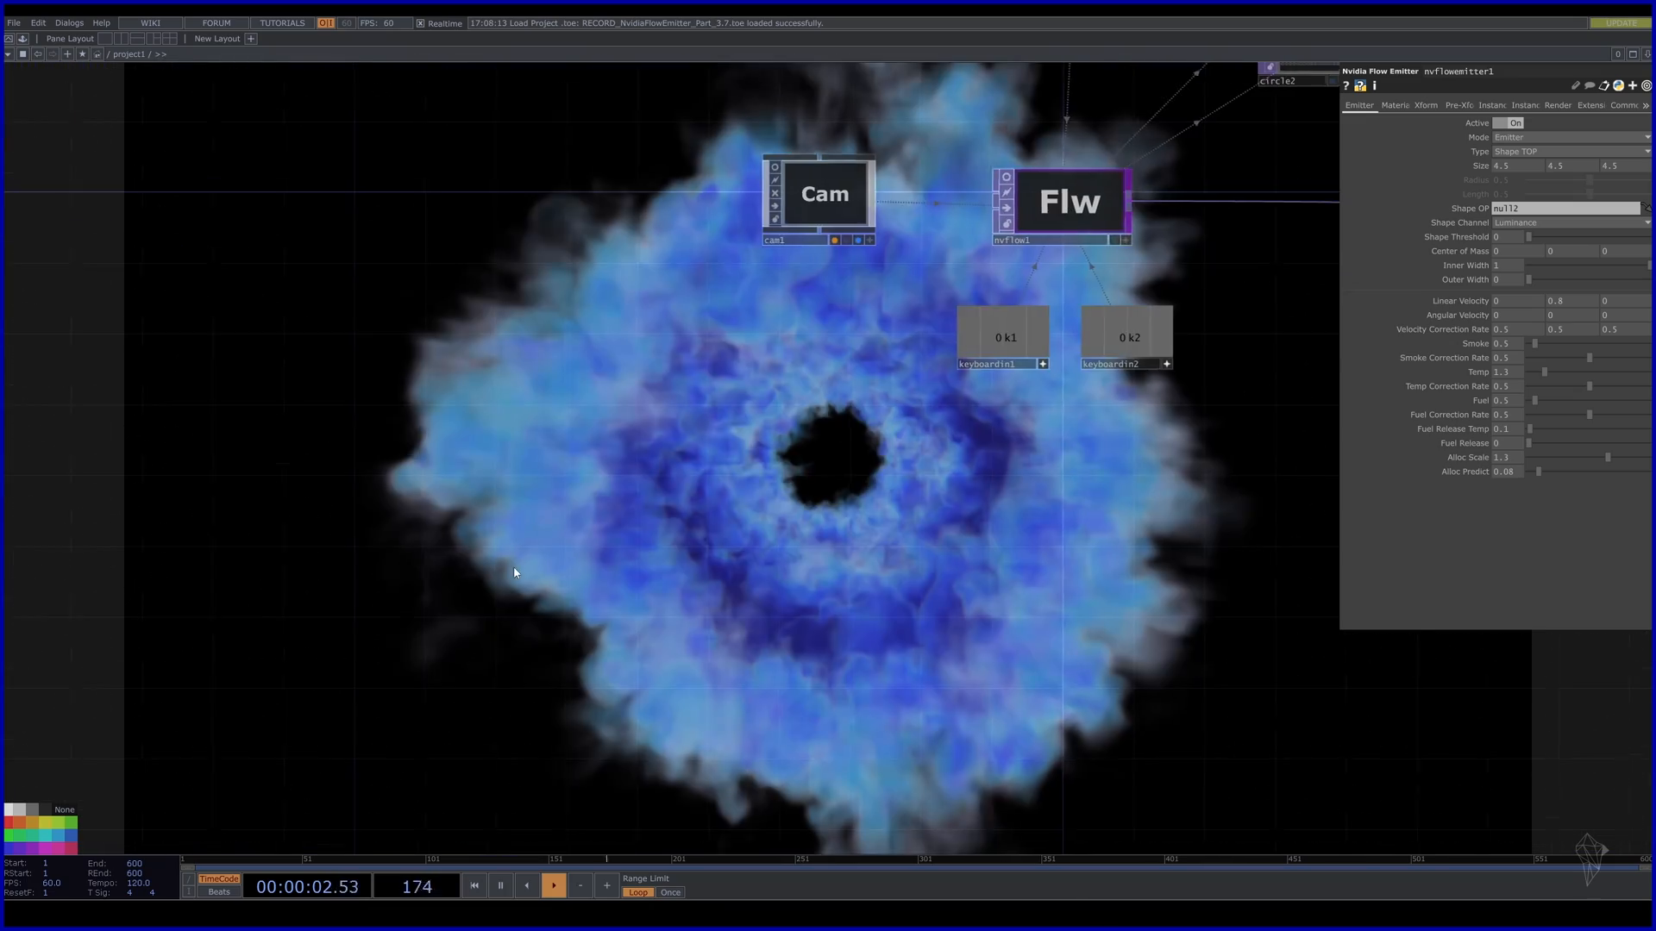
key("Tab")
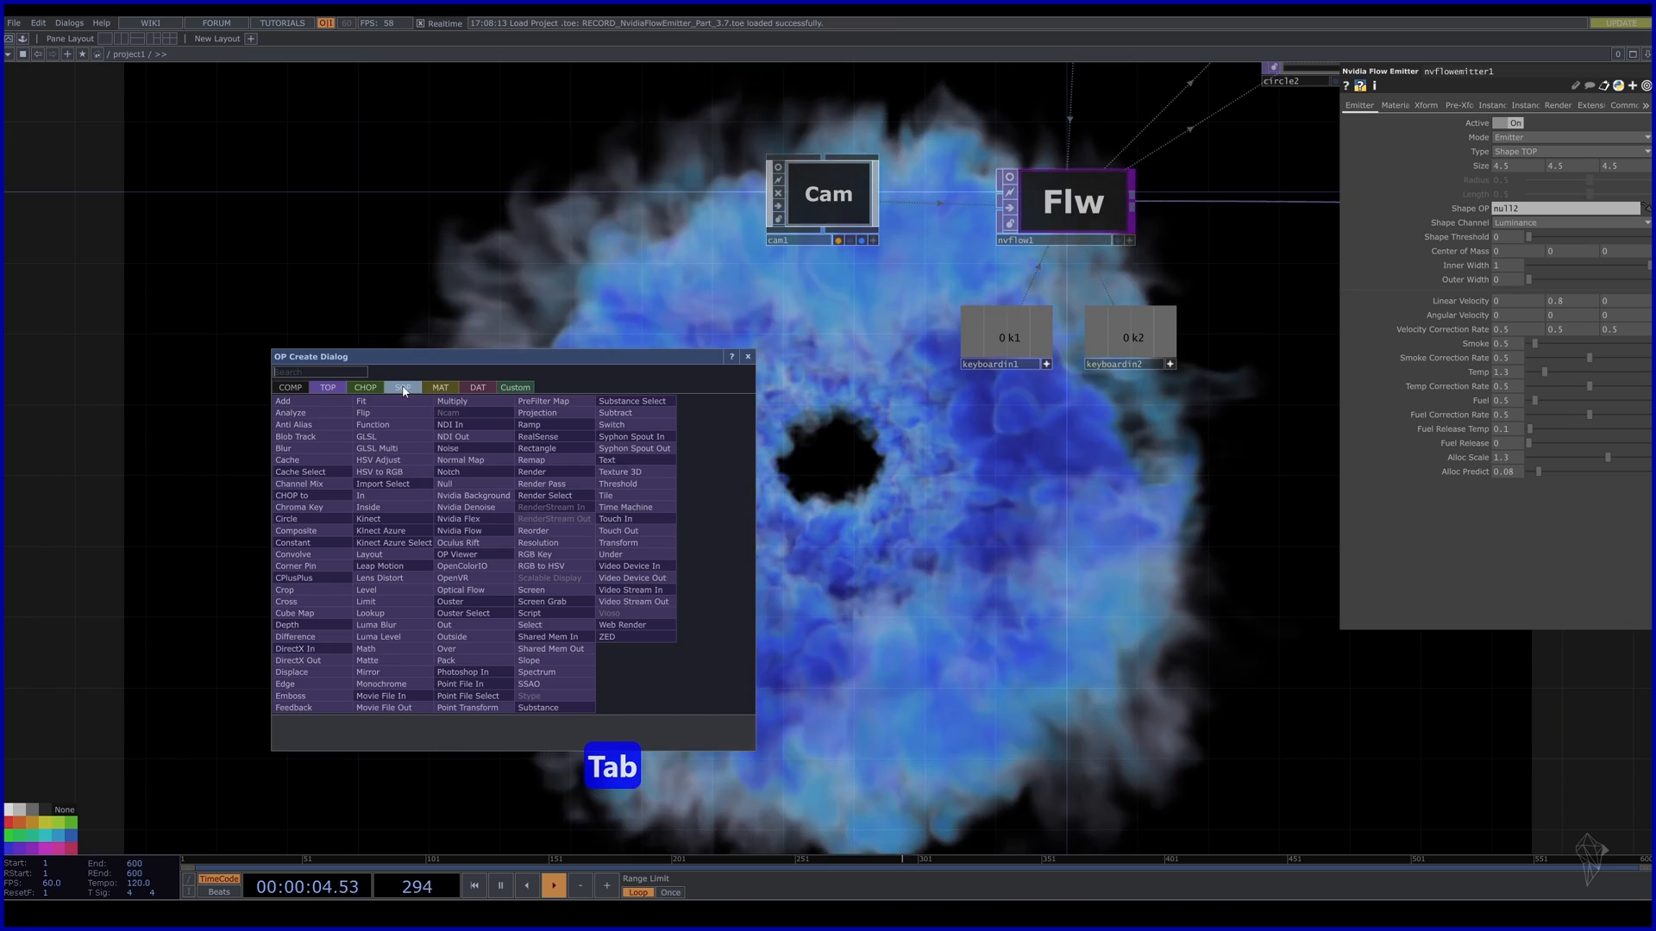
left_click(412, 390)
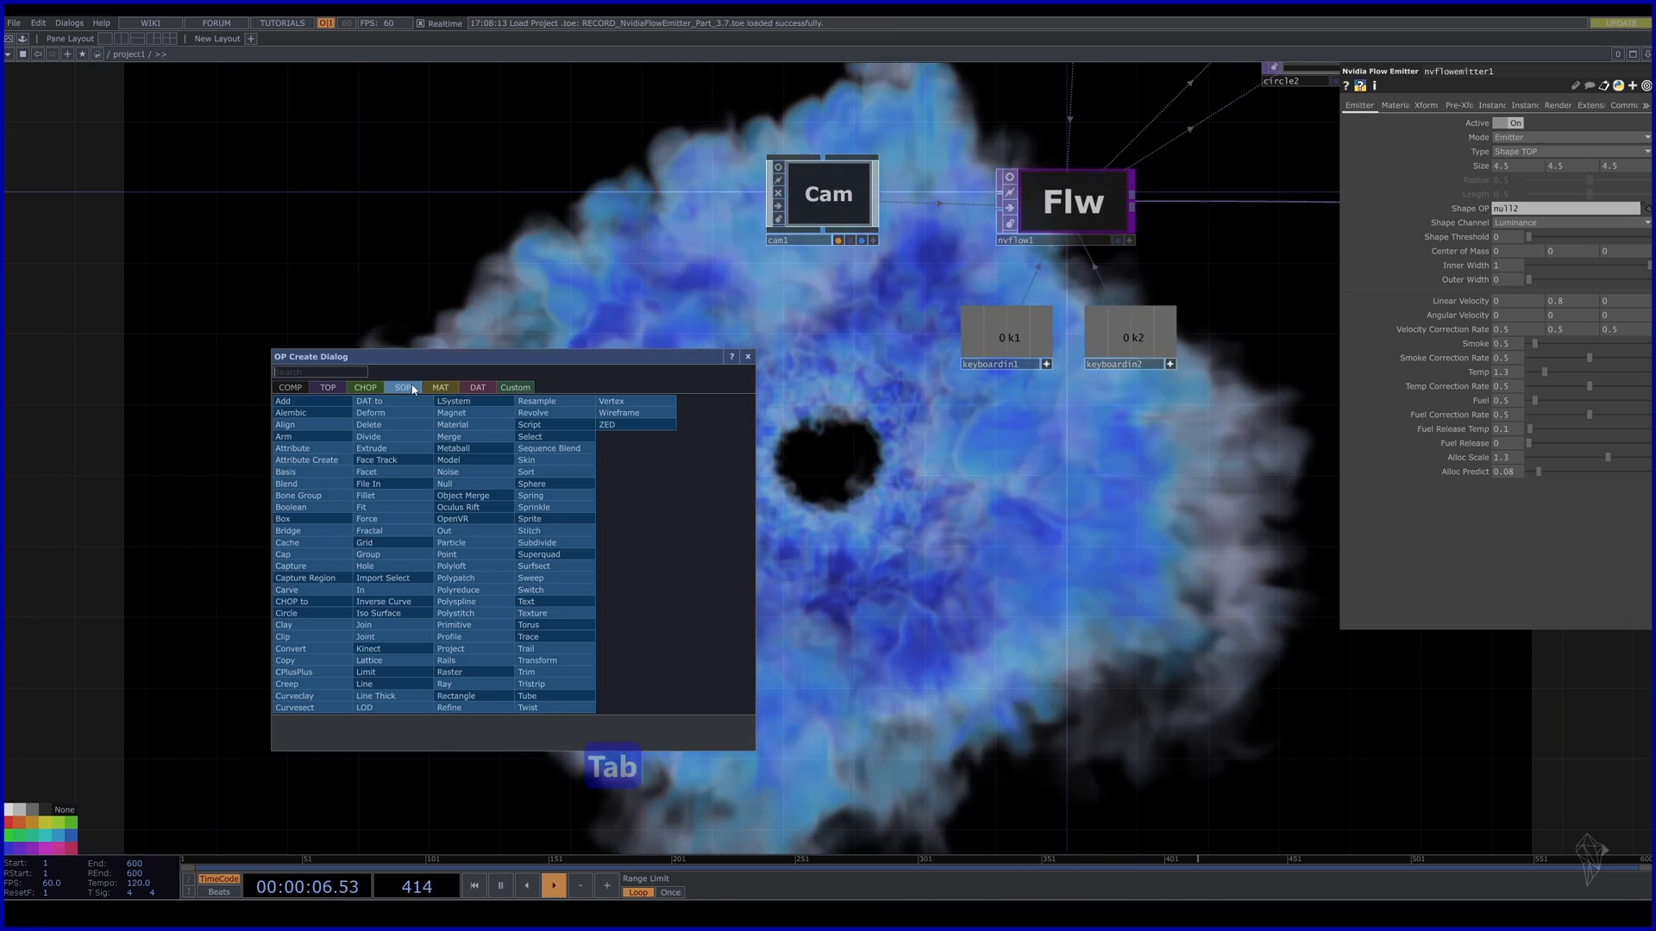
type("sph")
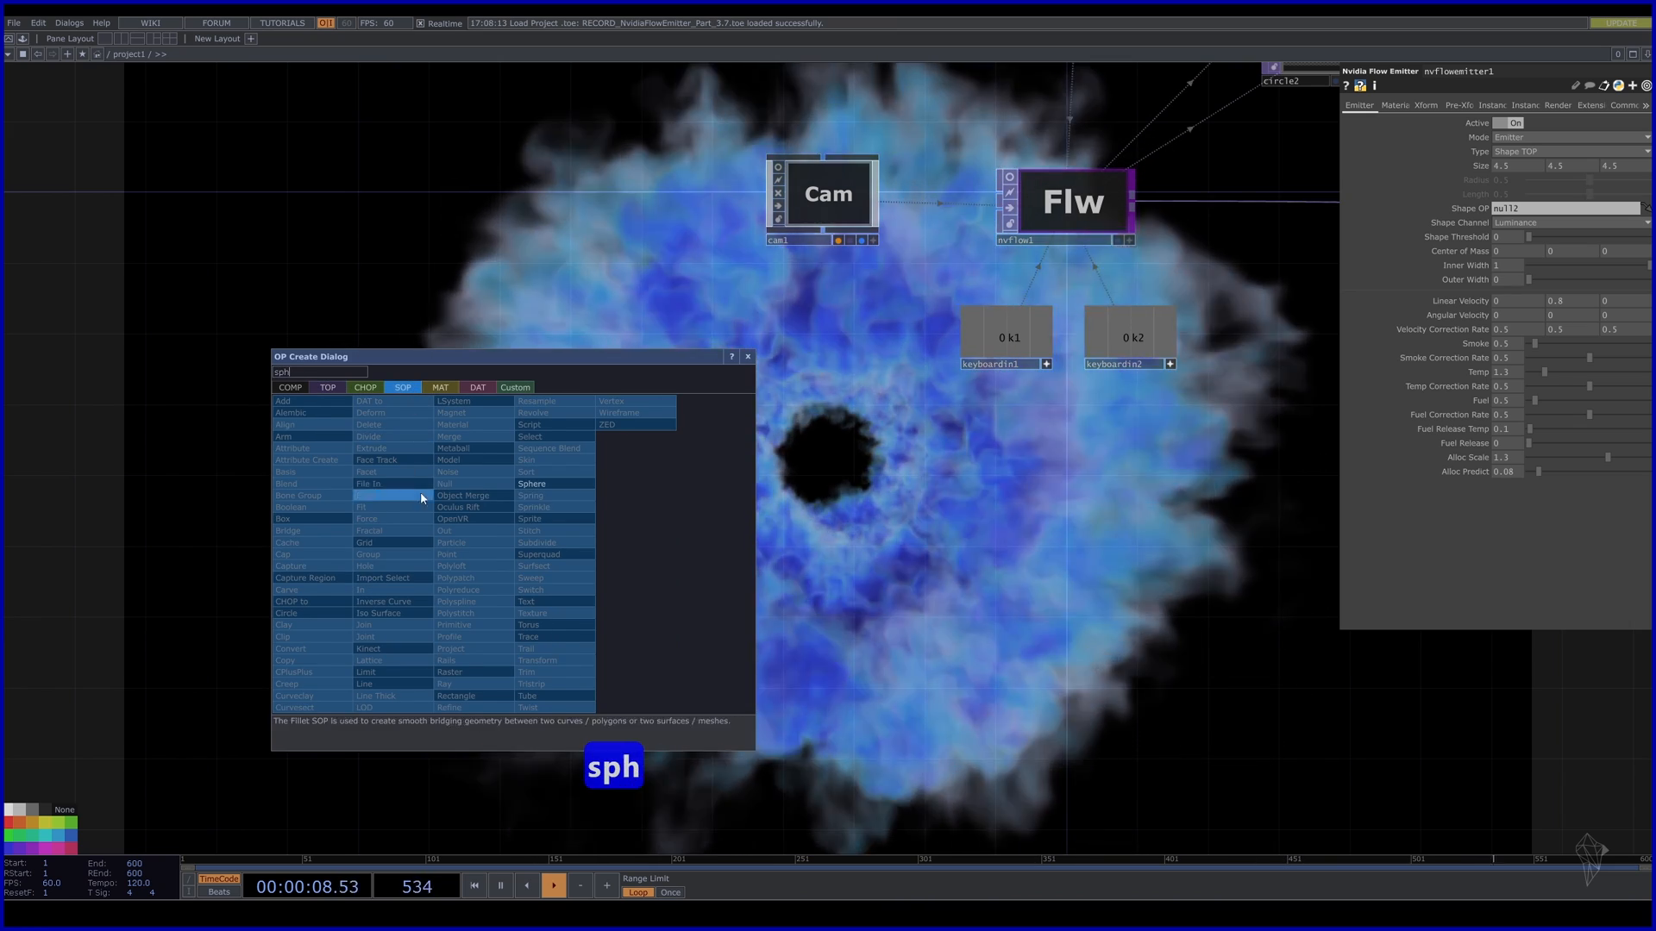
left_click(531, 485)
left_click(420, 543)
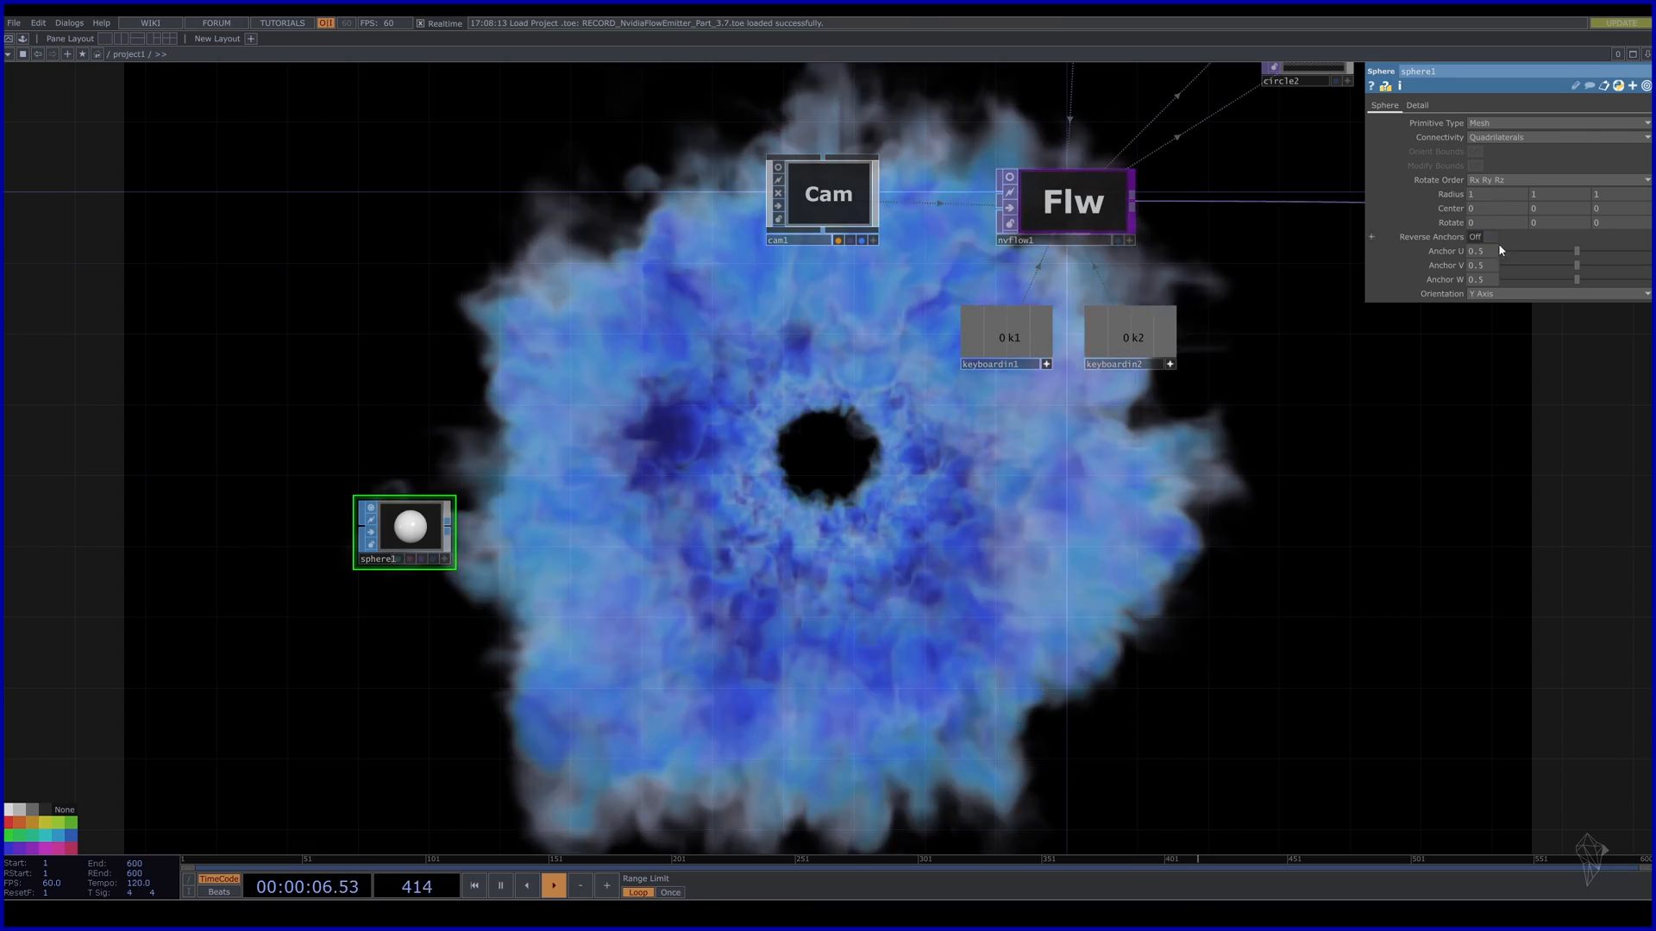
Set sphere1's Orientation to X Axis and cut its Columns from 40 to 20.
left_click(1488, 294)
left_click(1481, 307)
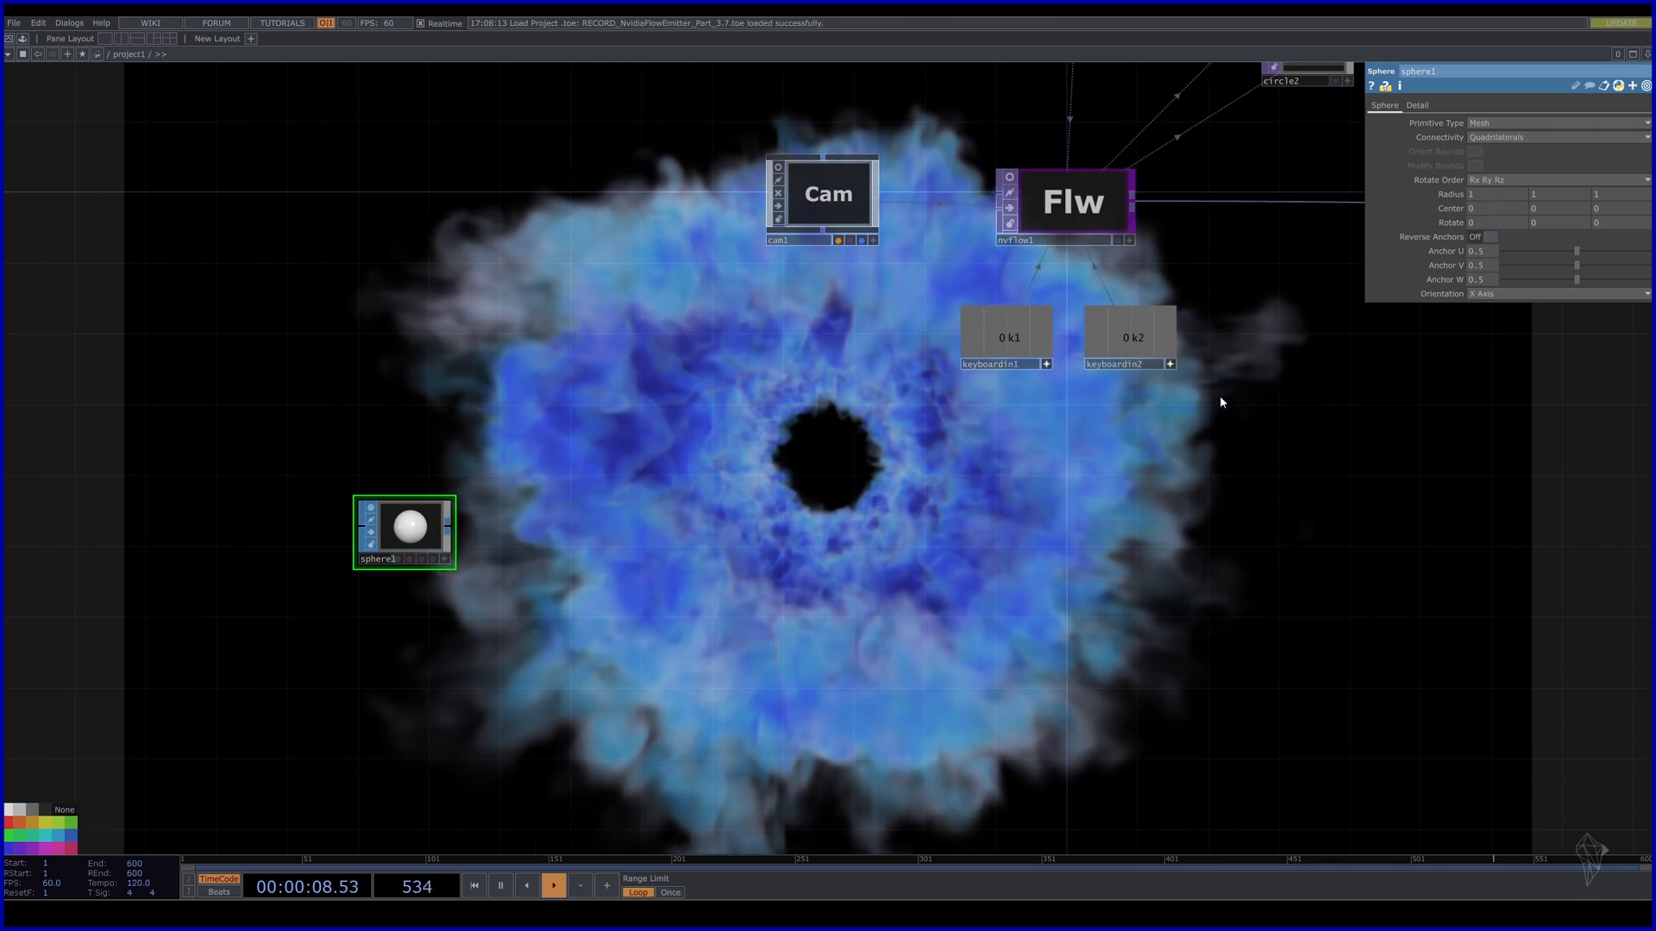
left_click(1417, 105)
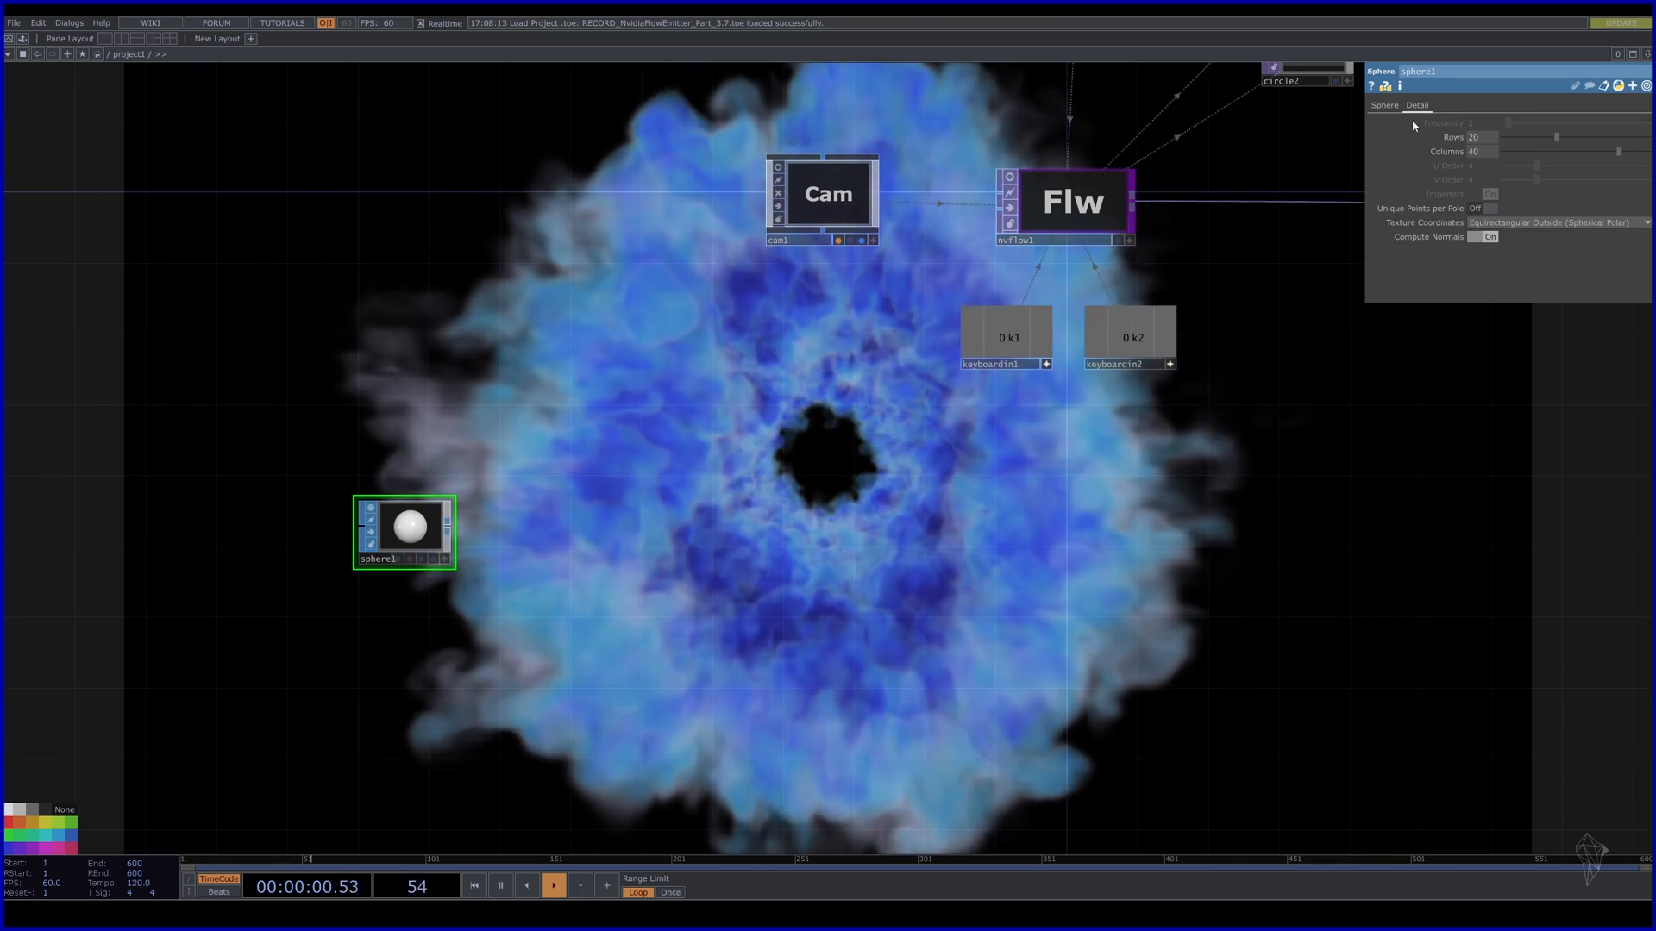
left_click(1481, 151)
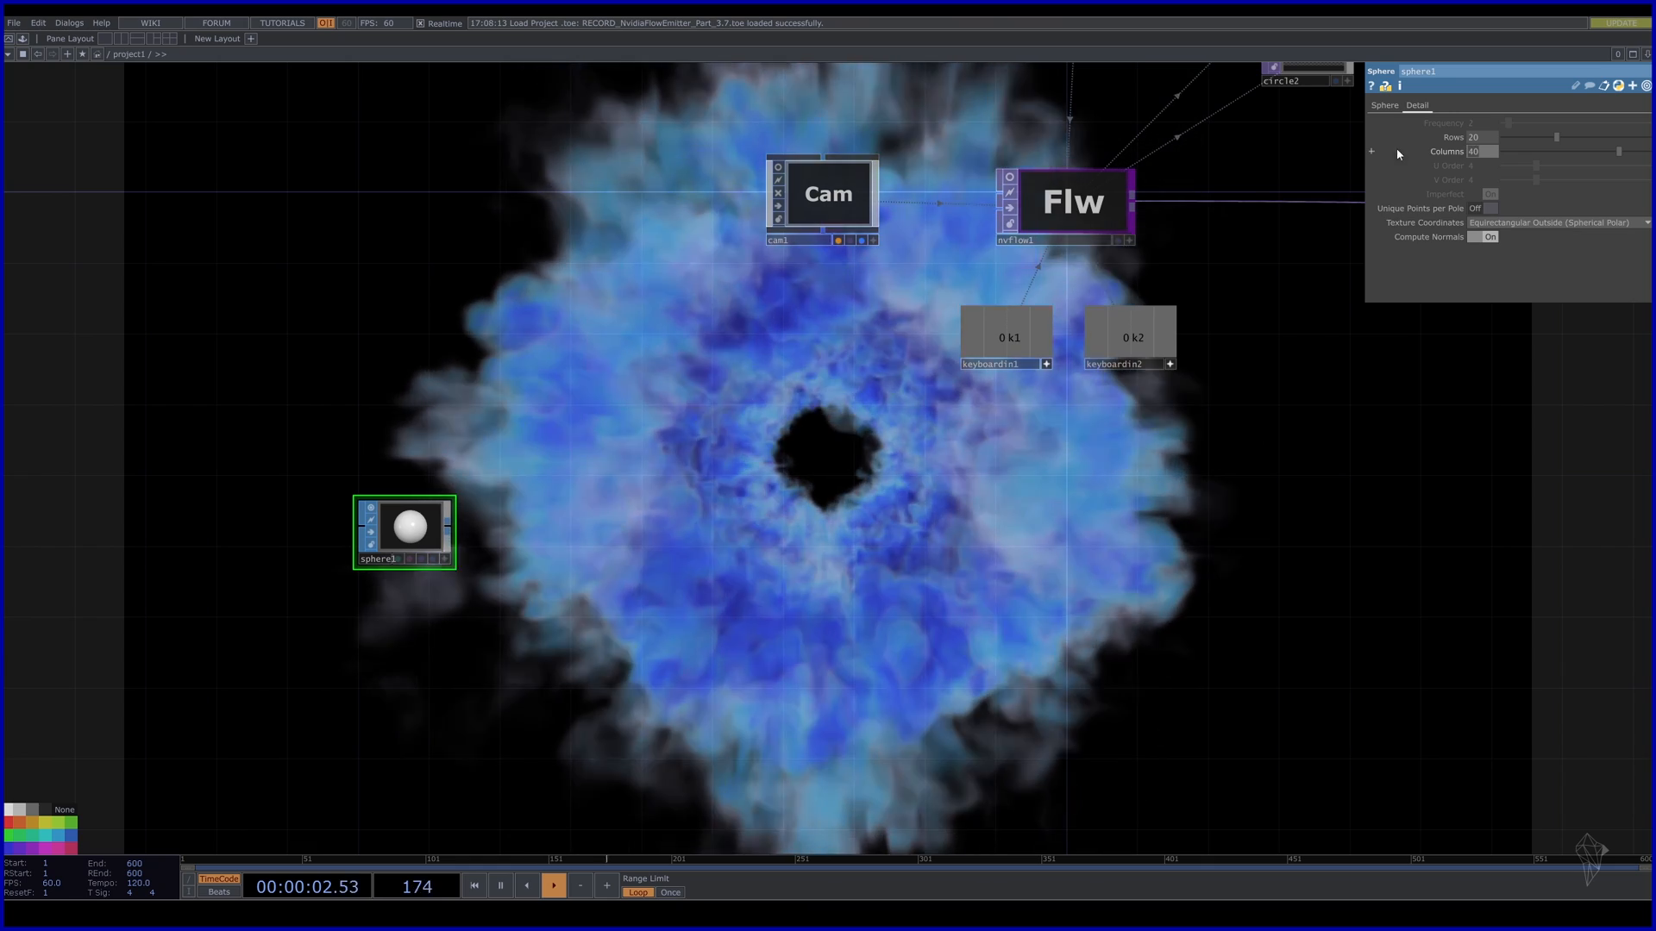
type("20")
key("Return")
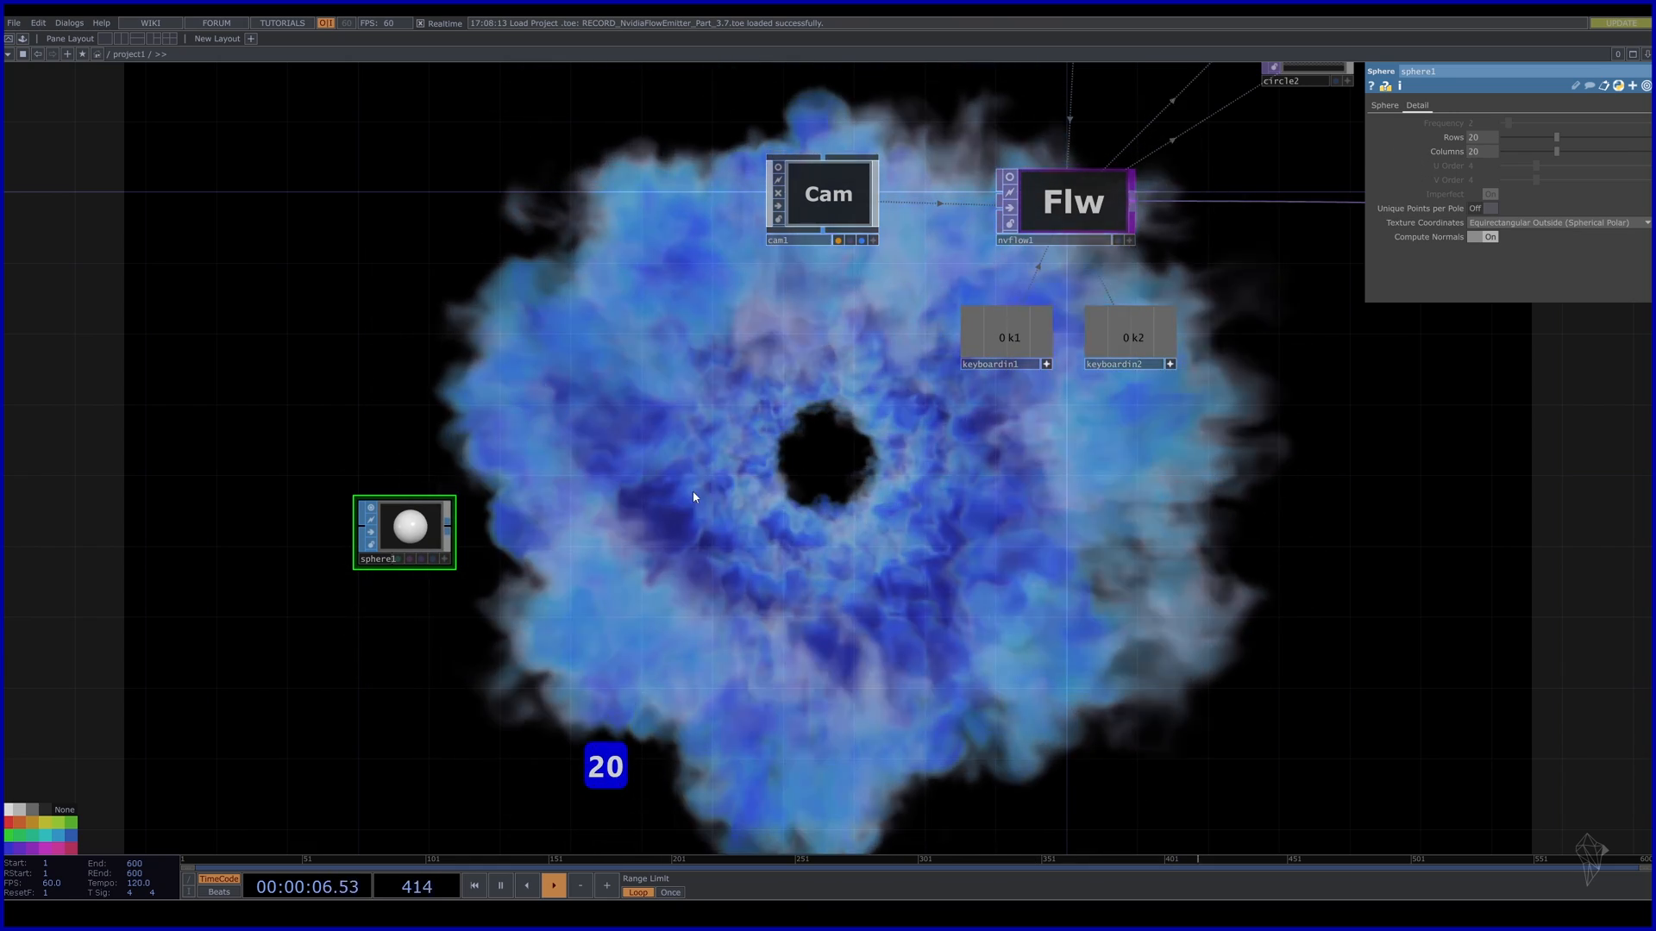
left_click(451, 533)
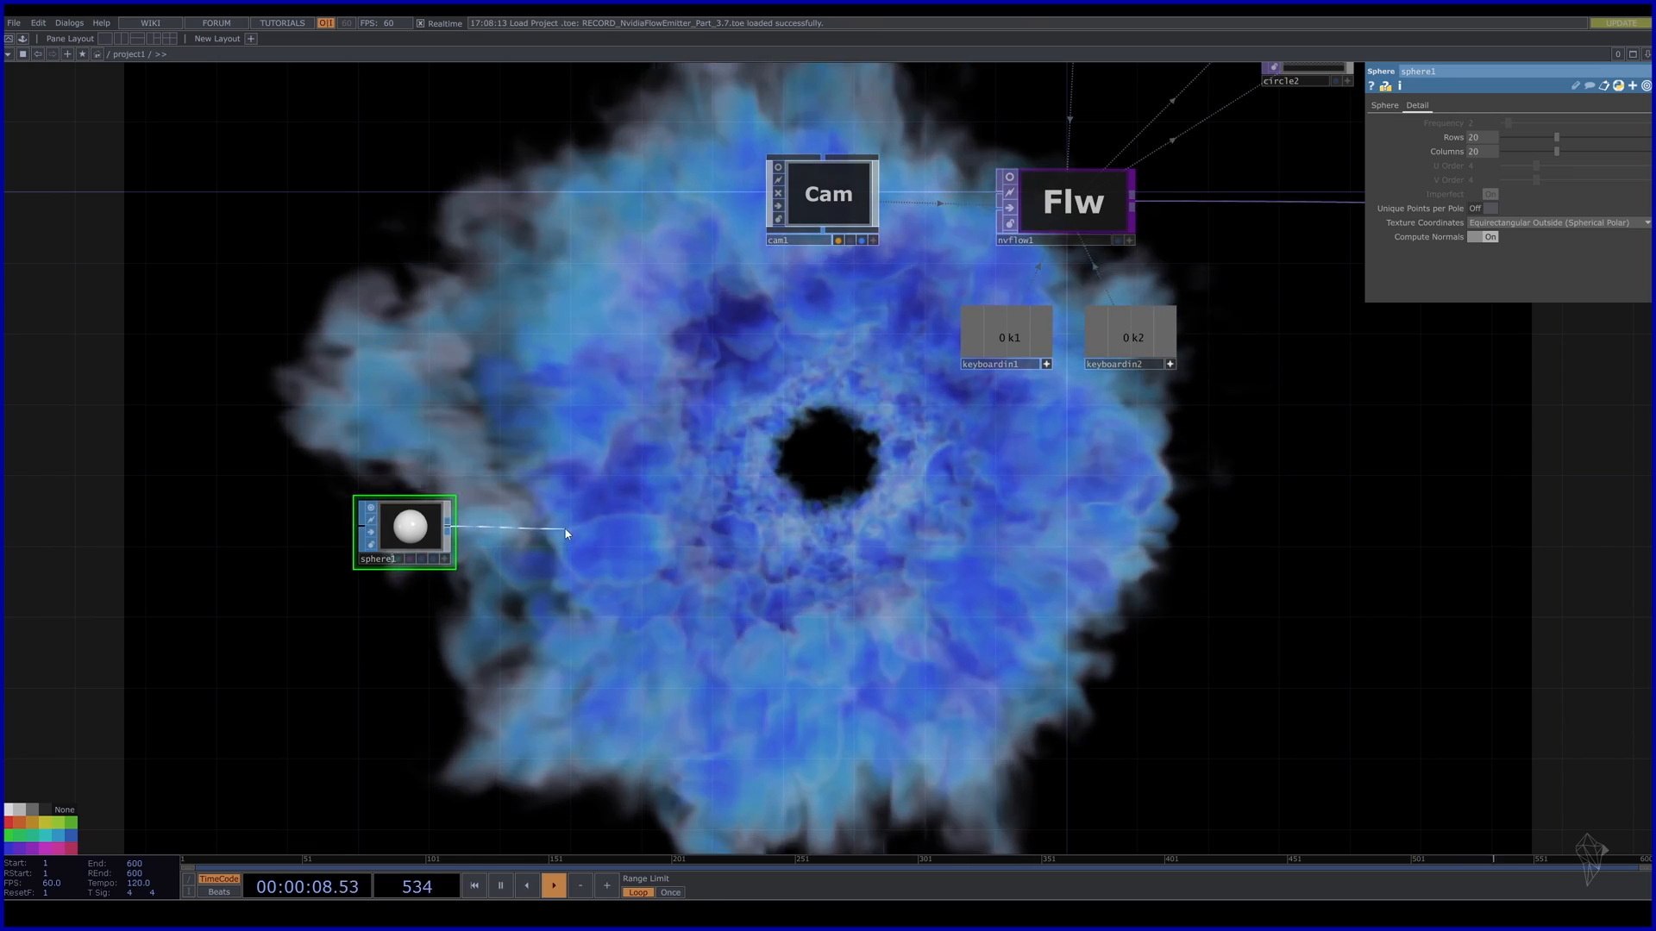
Add a Transform SOP, transform2, wired after sphere1.
key("Tab")
left_click(606, 641)
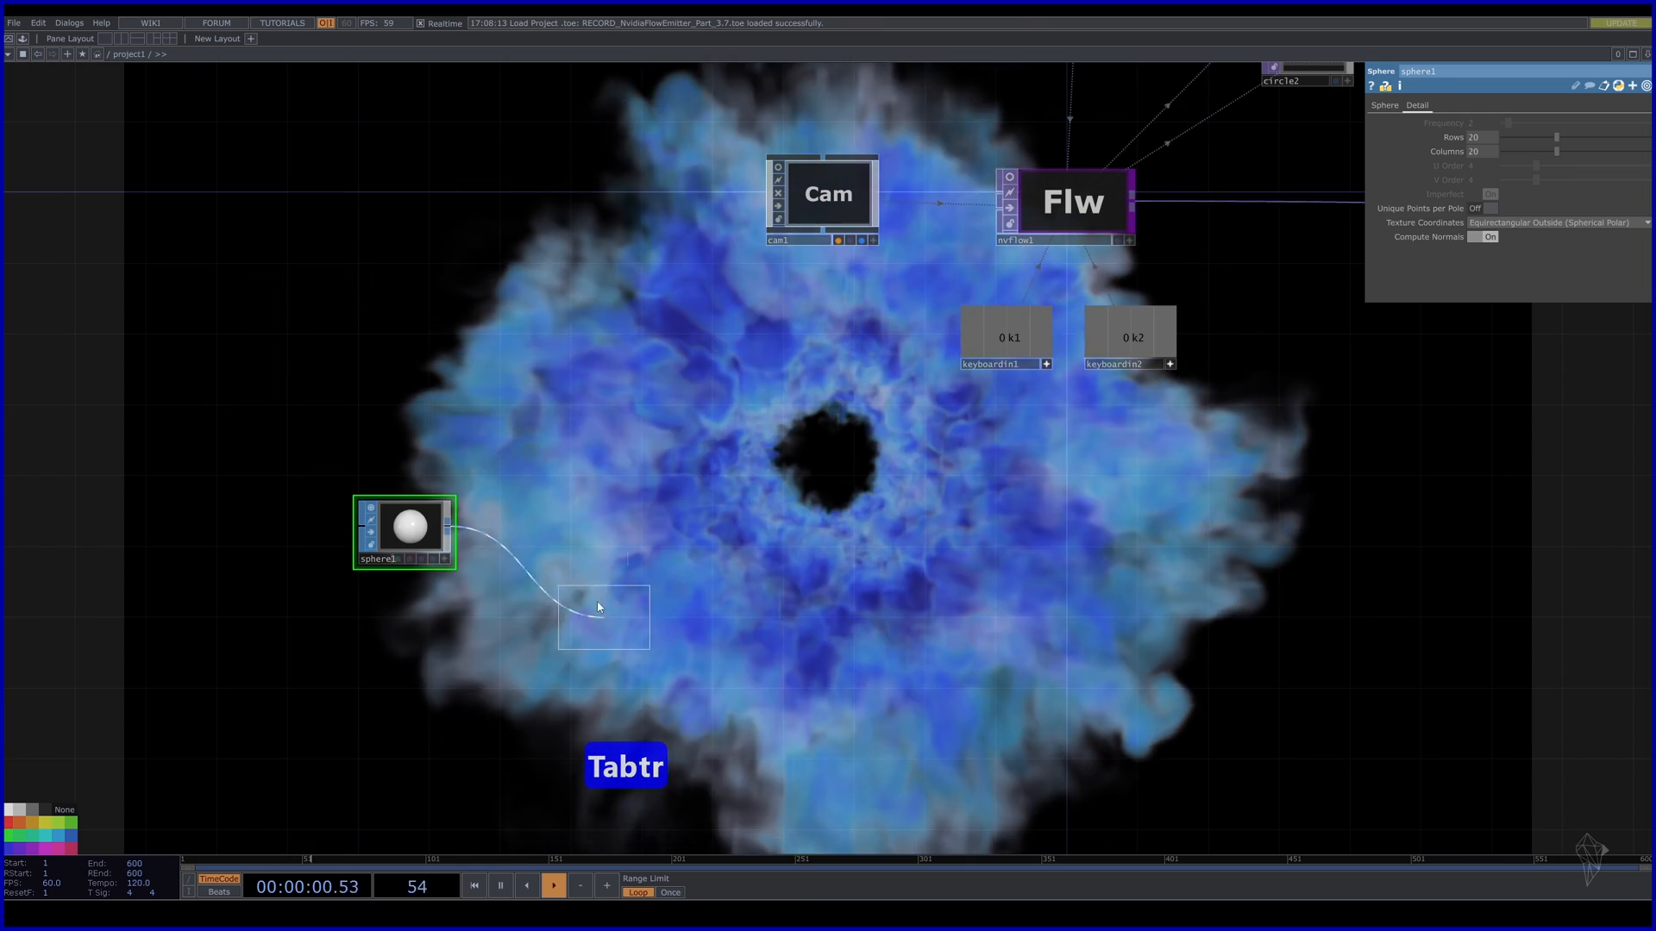
left_click(526, 526)
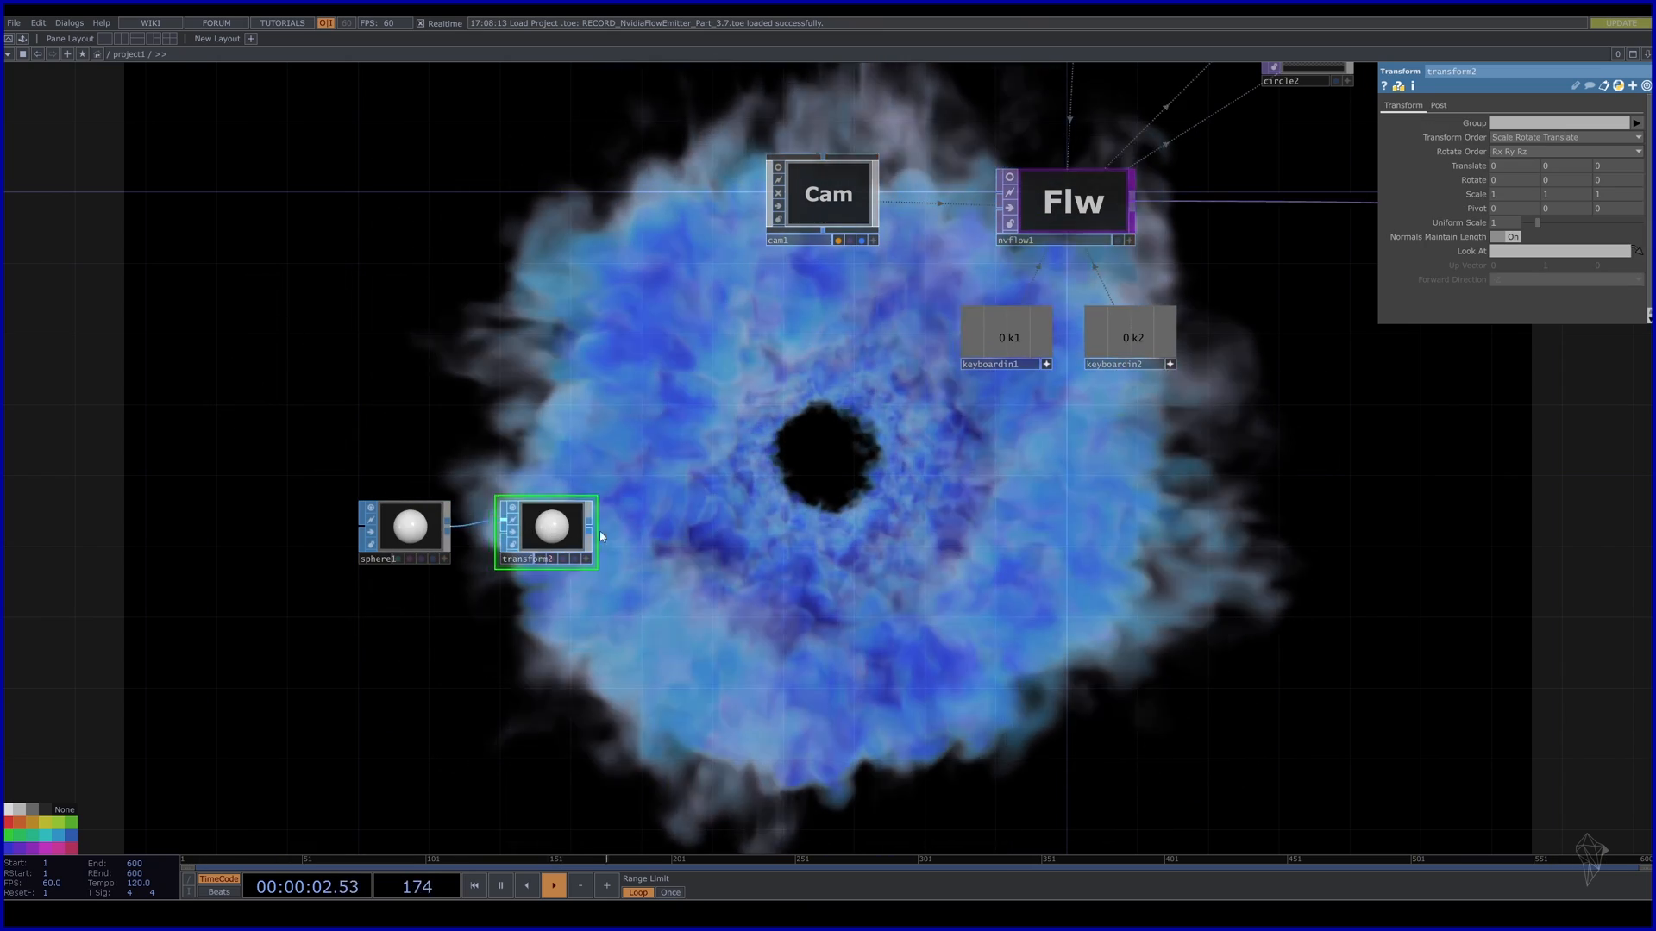
Add sort1 after transform2 with Random point sort and seed 130.
left_click(592, 526)
key("Tab")
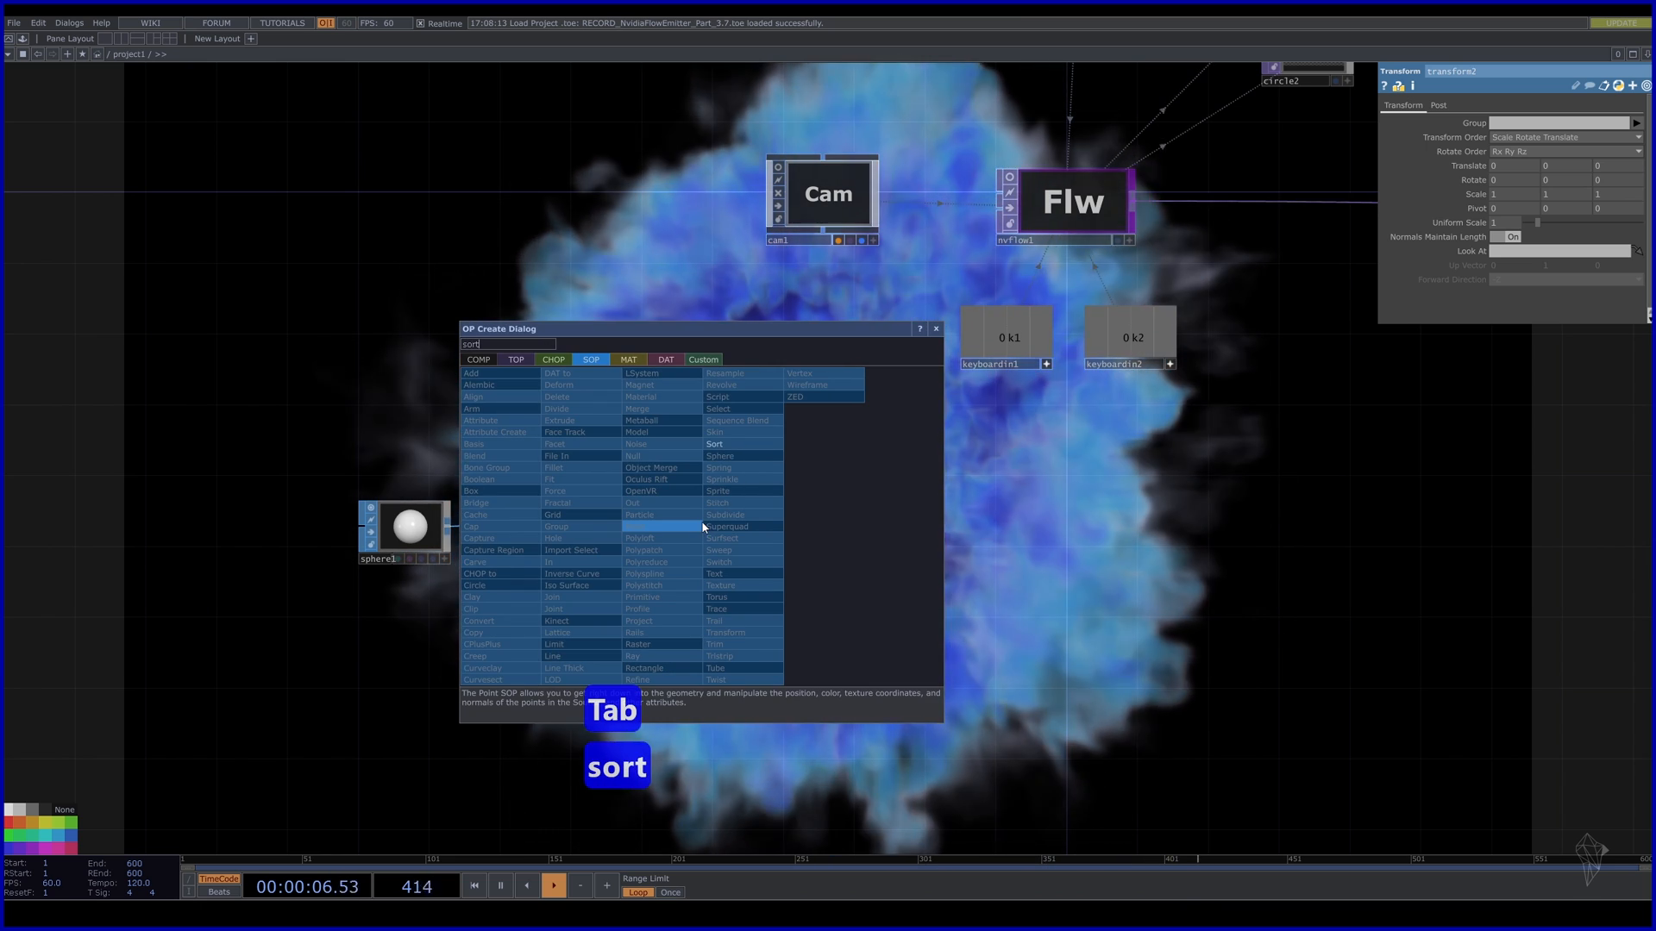
left_click(733, 445)
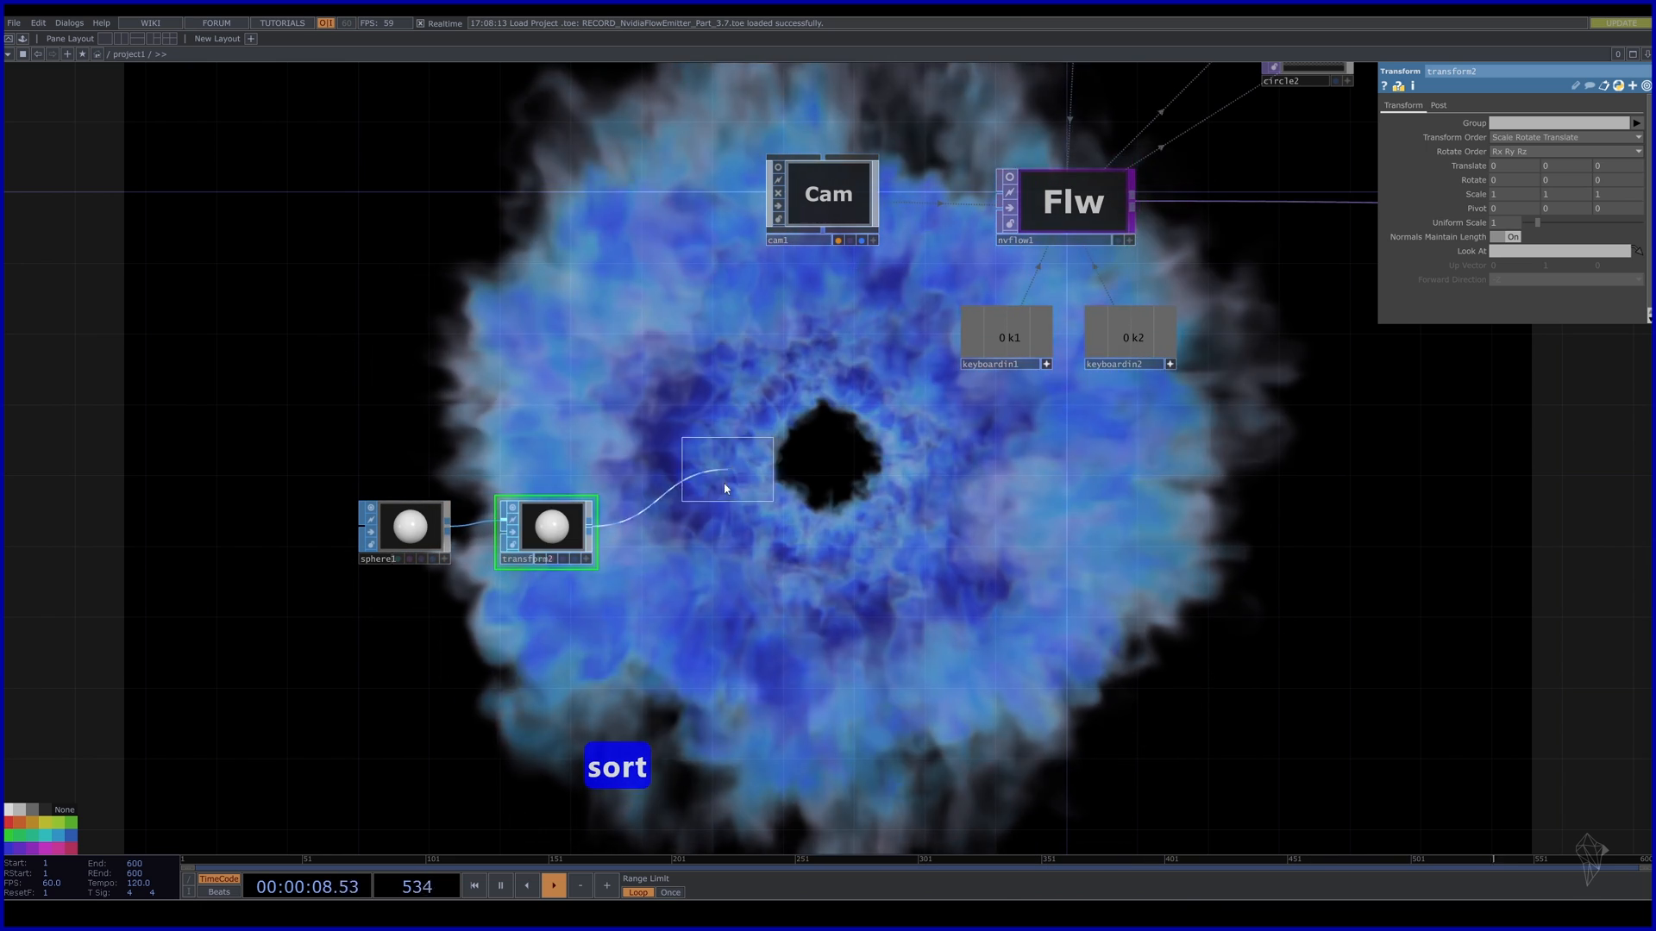
left_click(651, 526)
left_click(510, 507)
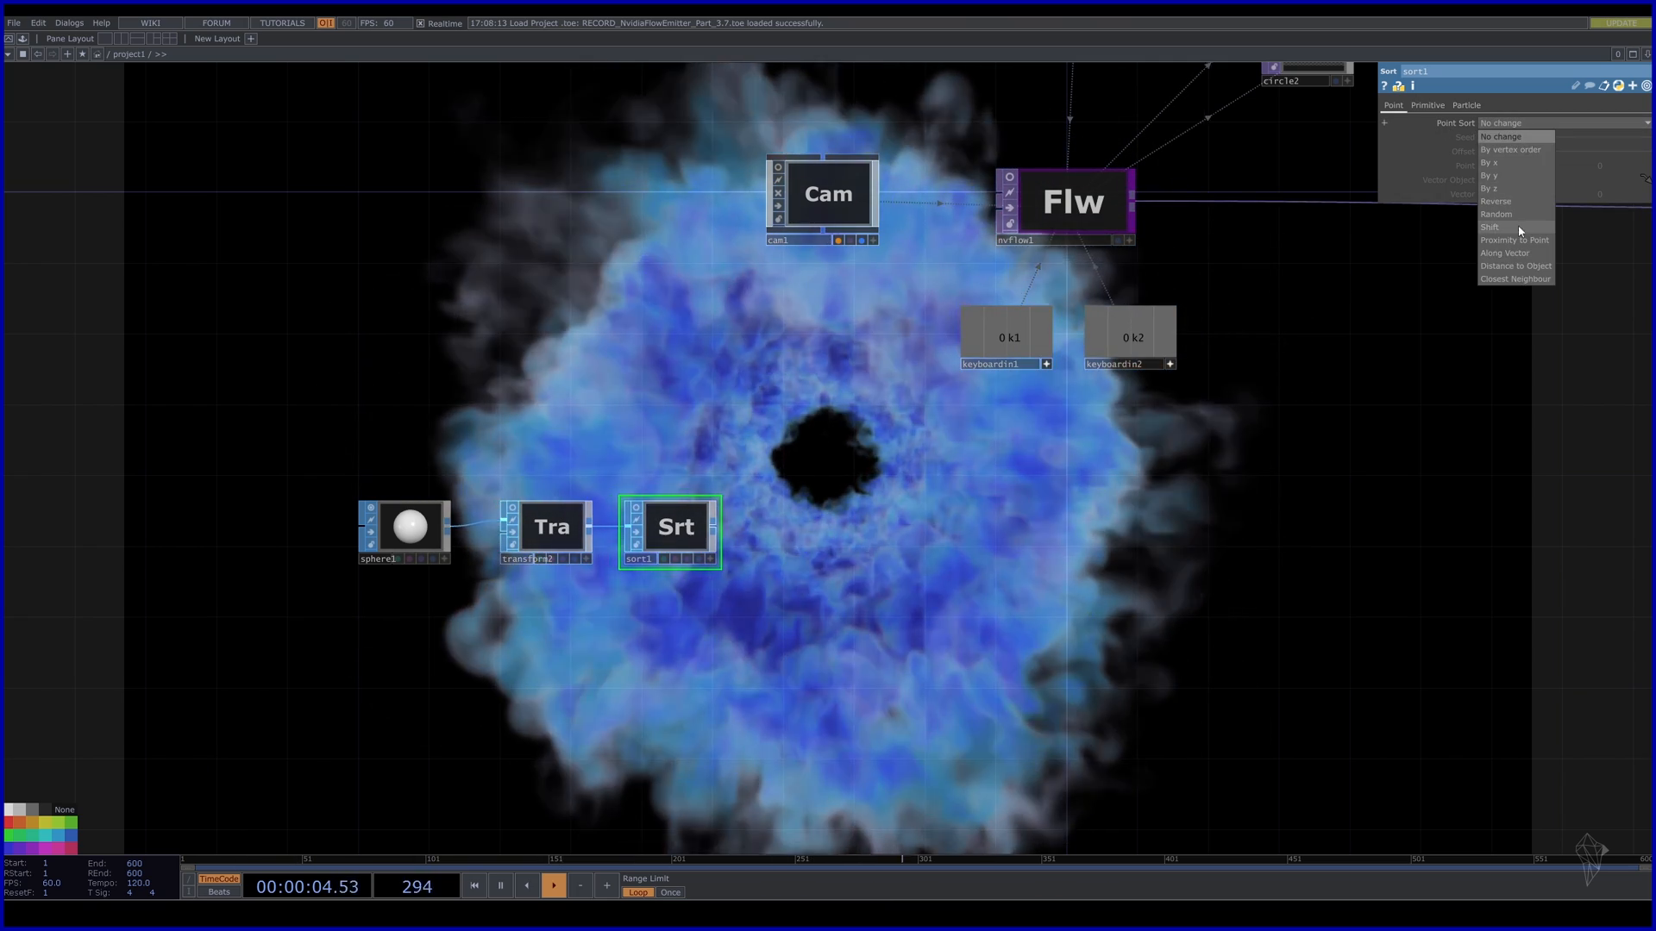
left_click_drag(1574, 135, 1603, 135)
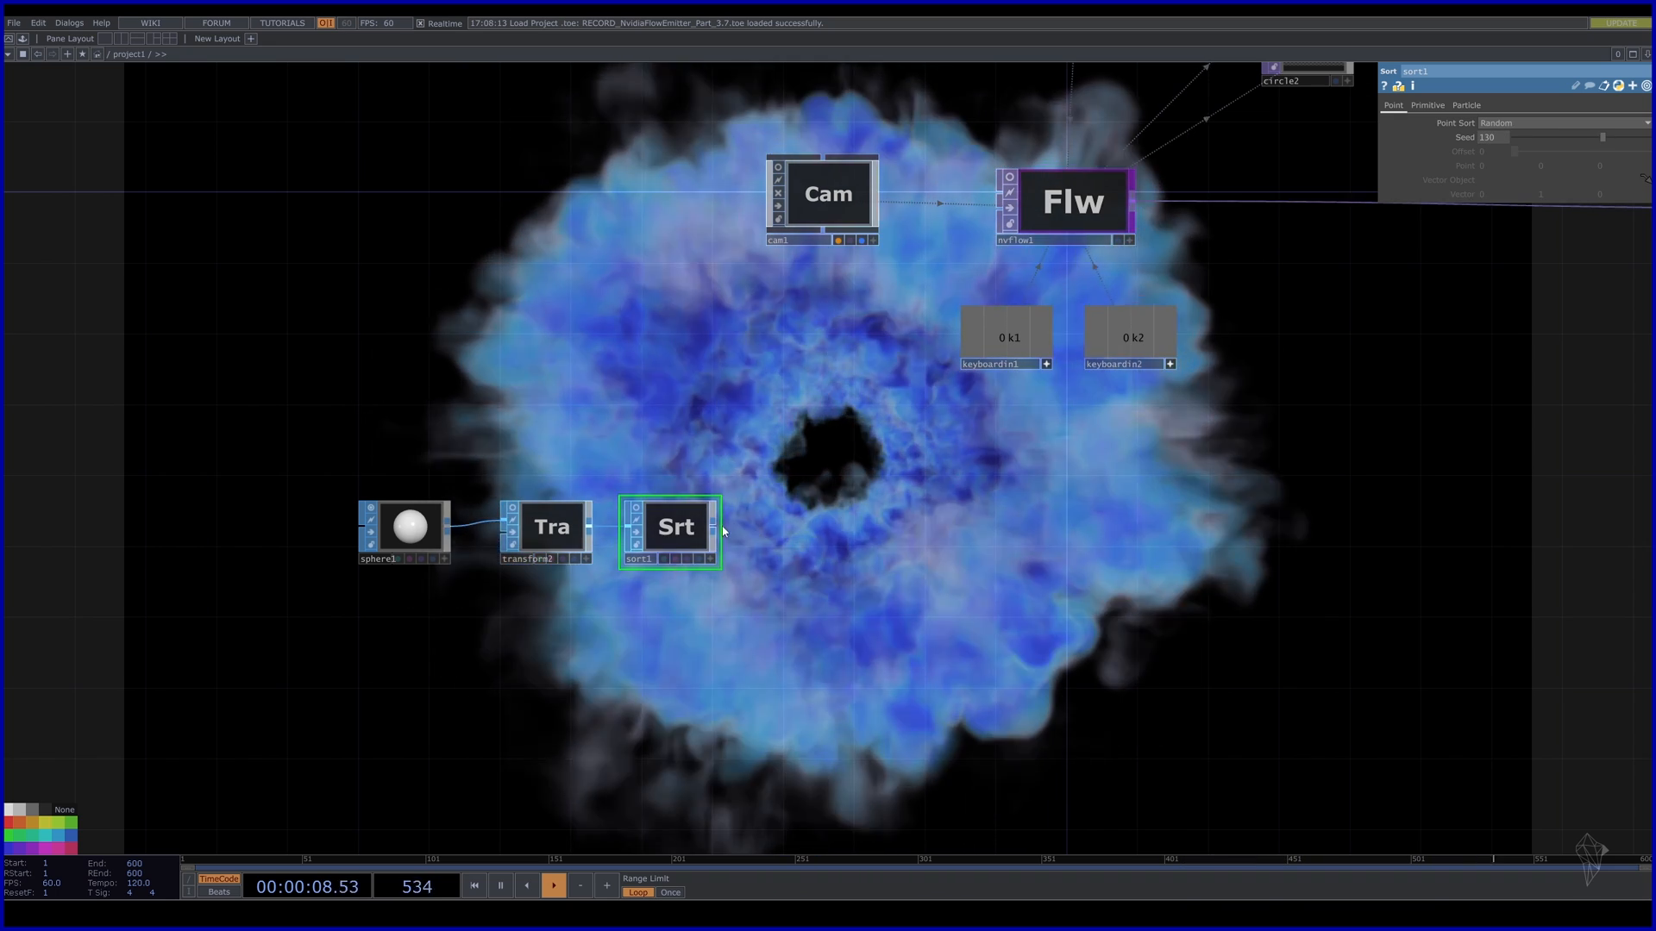
Add a Particle SOP, particle1, after sort1.
key("Tab")
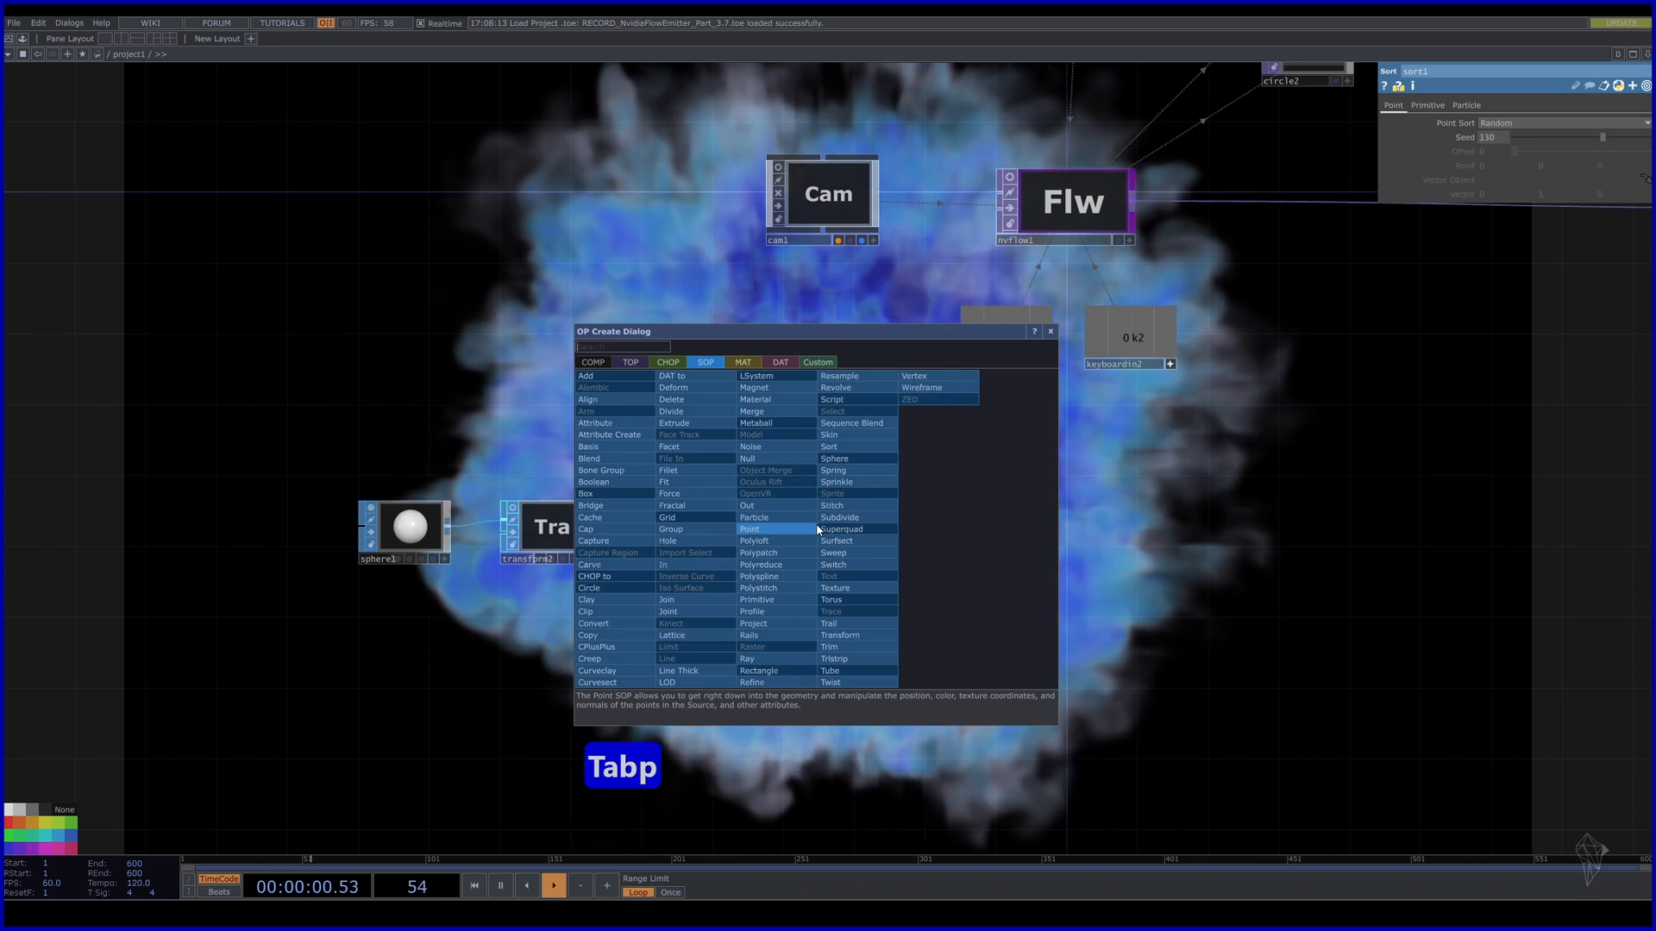
type("pa")
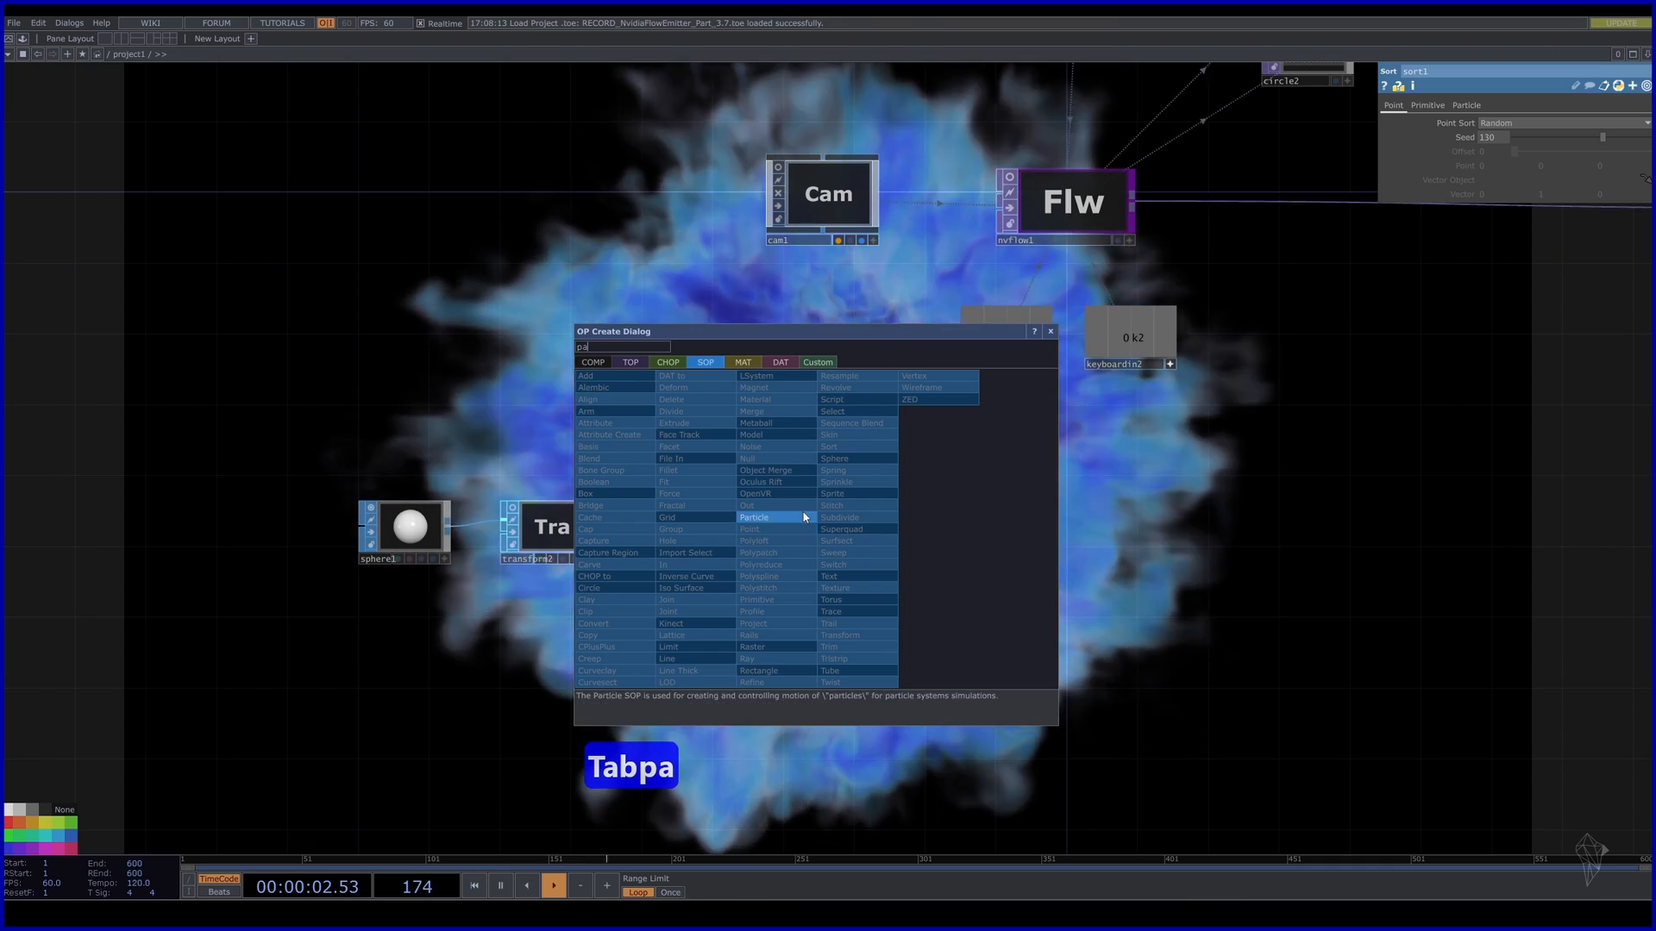
left_click(803, 517)
left_click(821, 536)
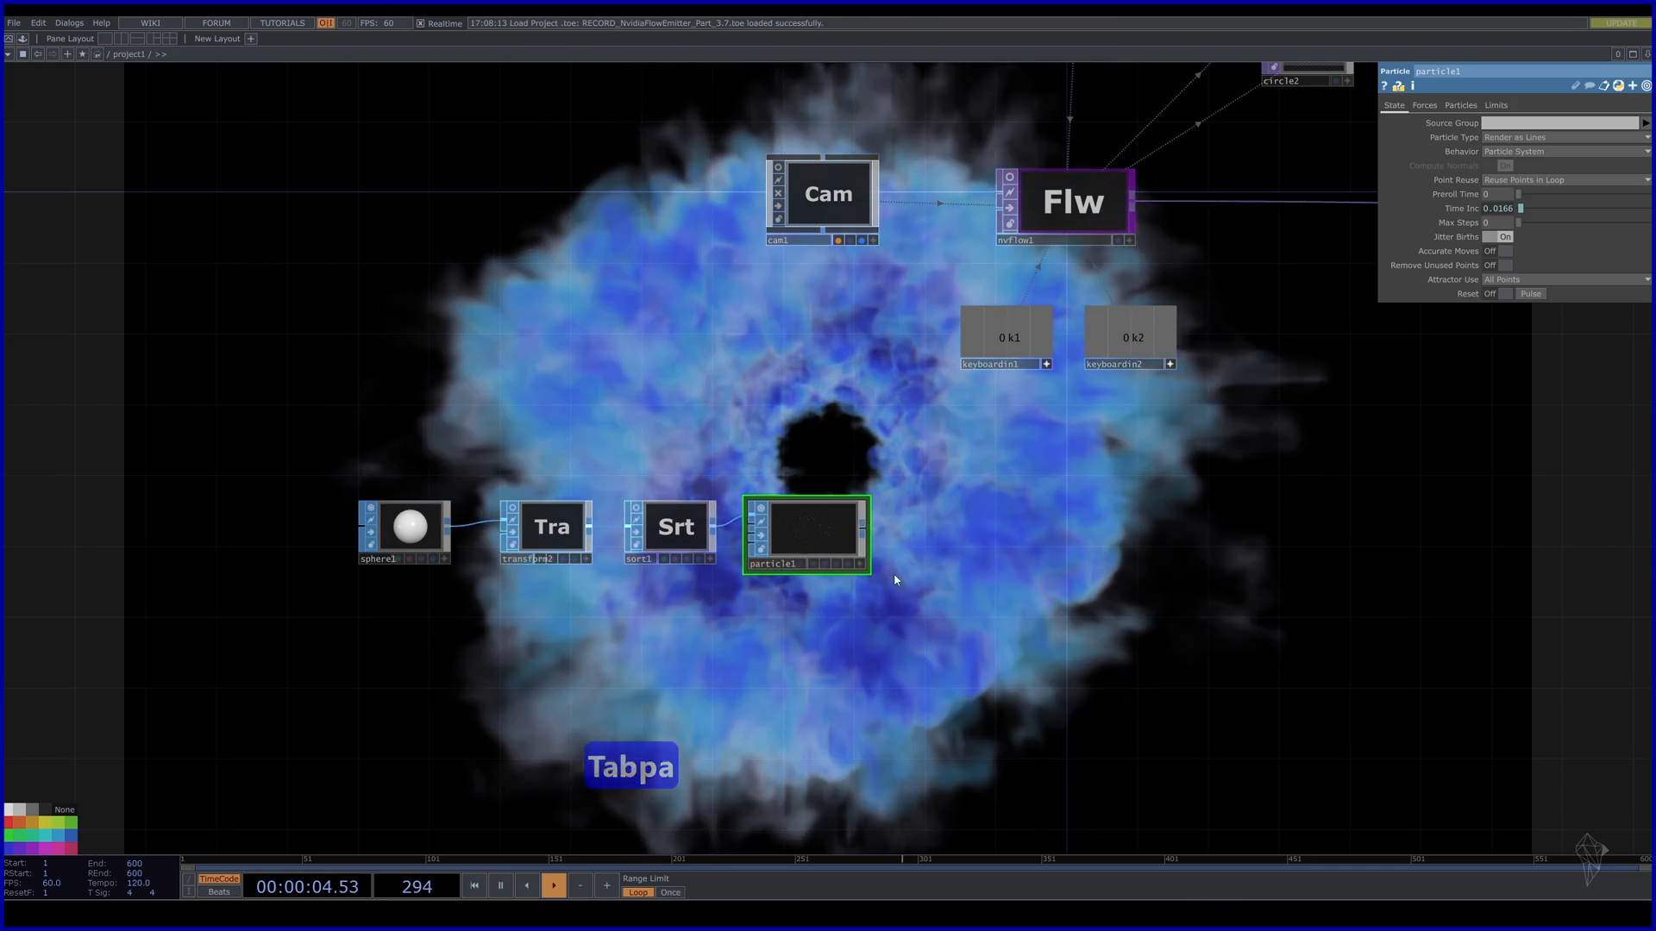
scroll(858, 532, "up", 5)
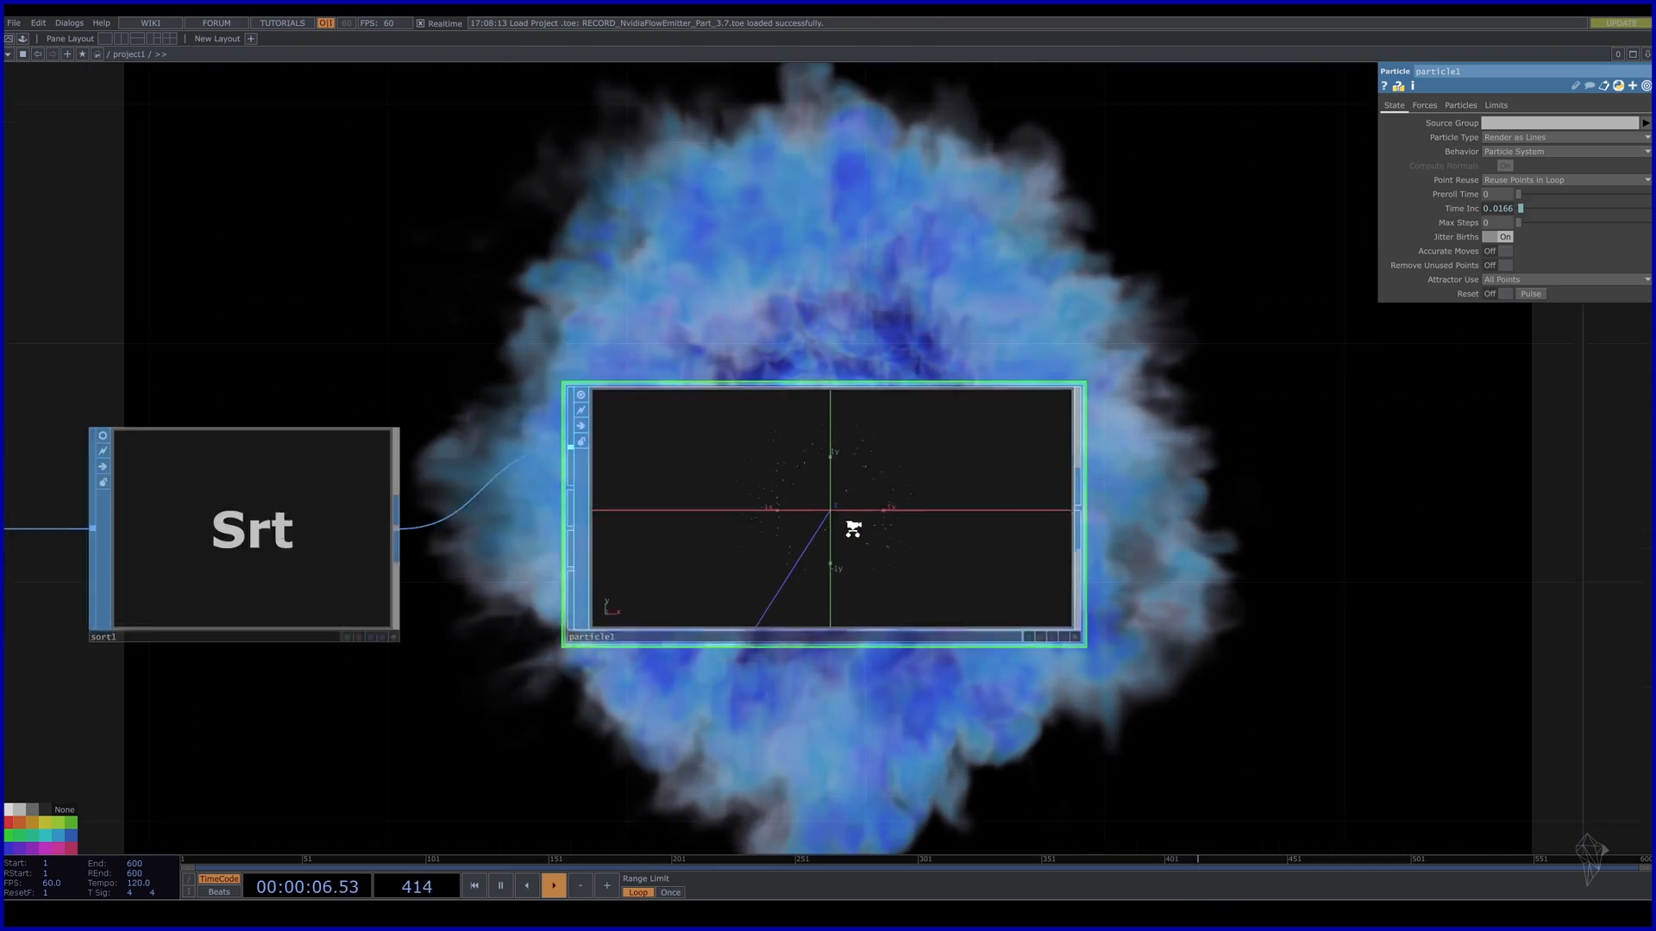
scroll(857, 526, "down", 3)
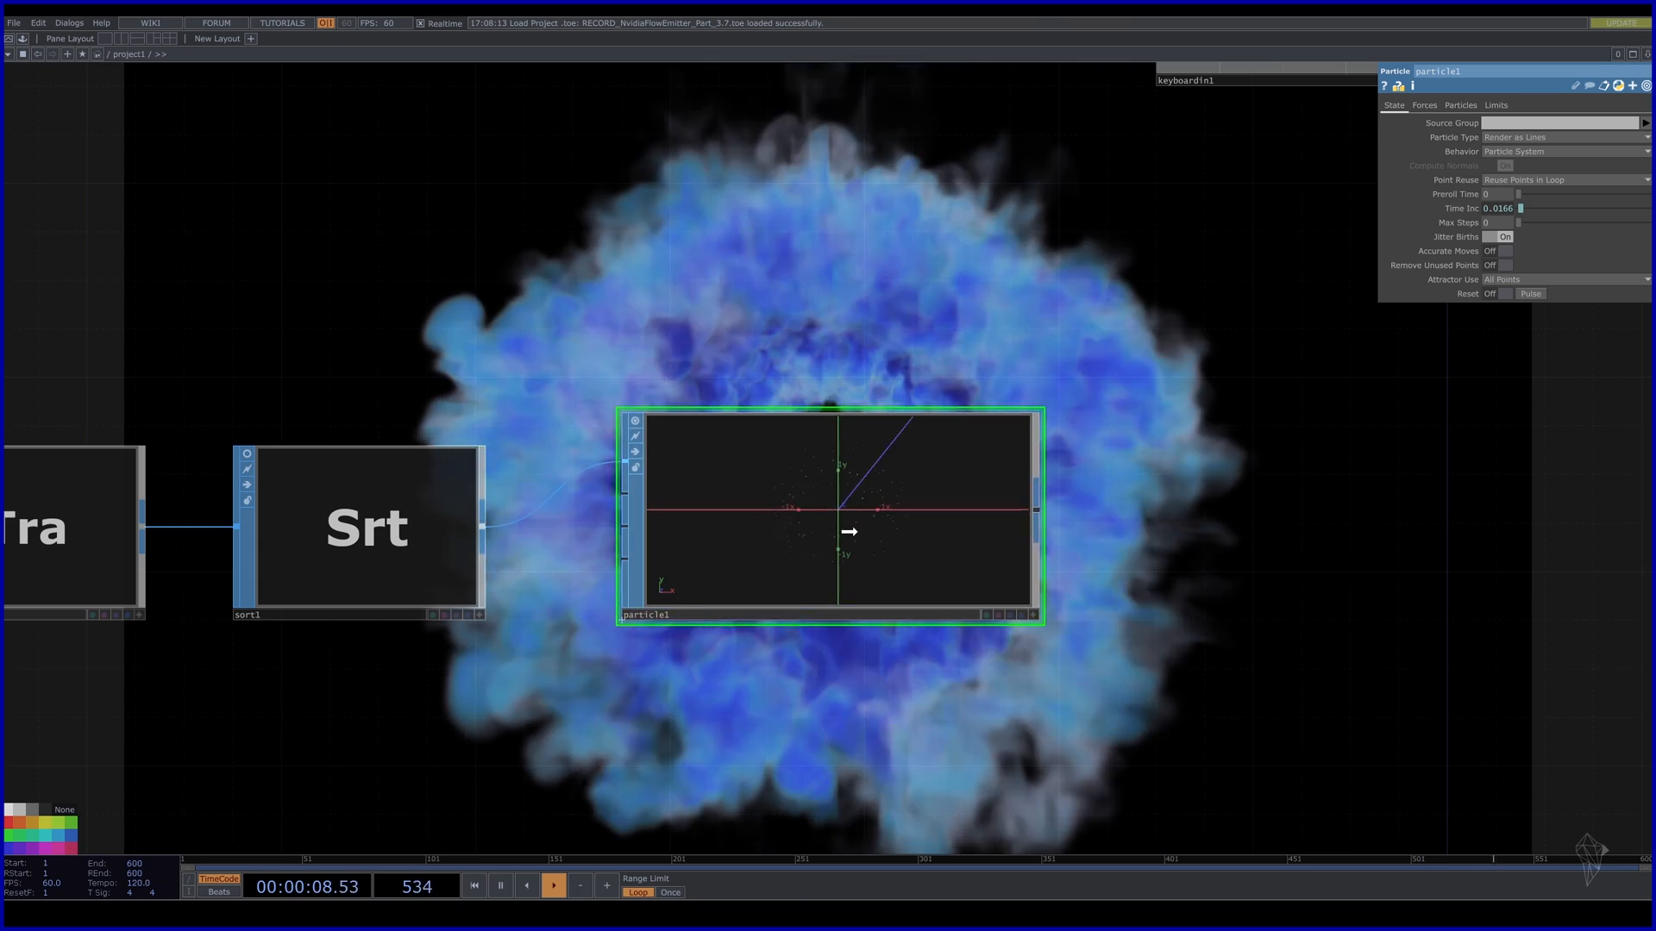
scroll(811, 566, "down", 4)
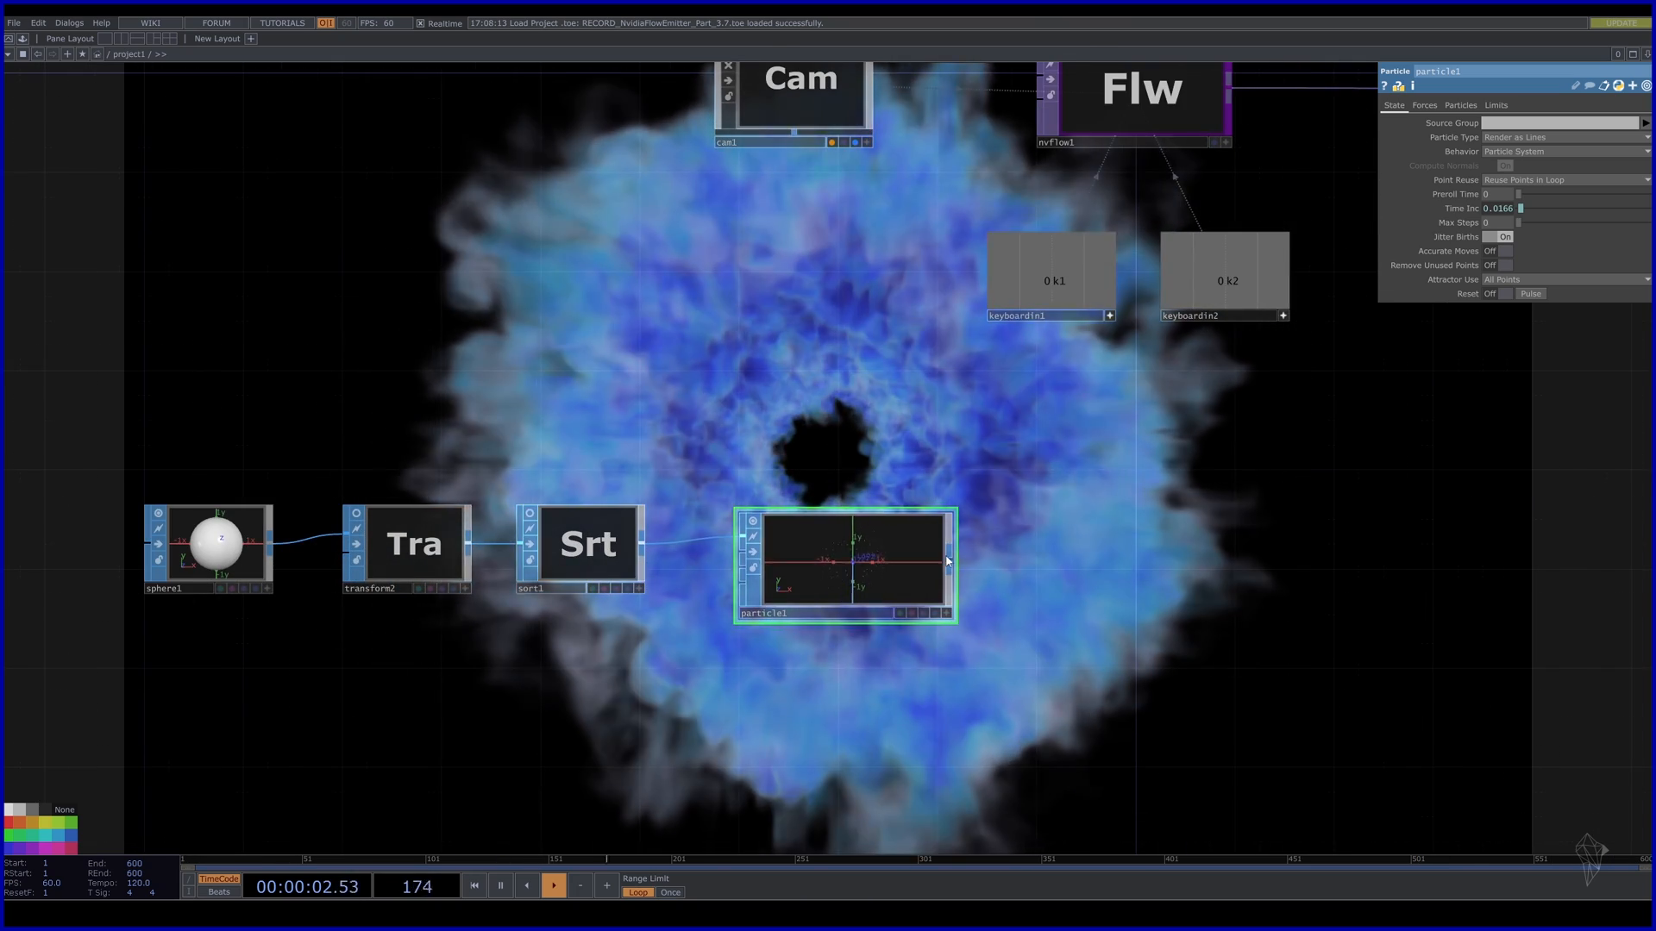
Add a Geometry COMP, geo1, after particle1 and spread the two nodes apart.
key("Tab")
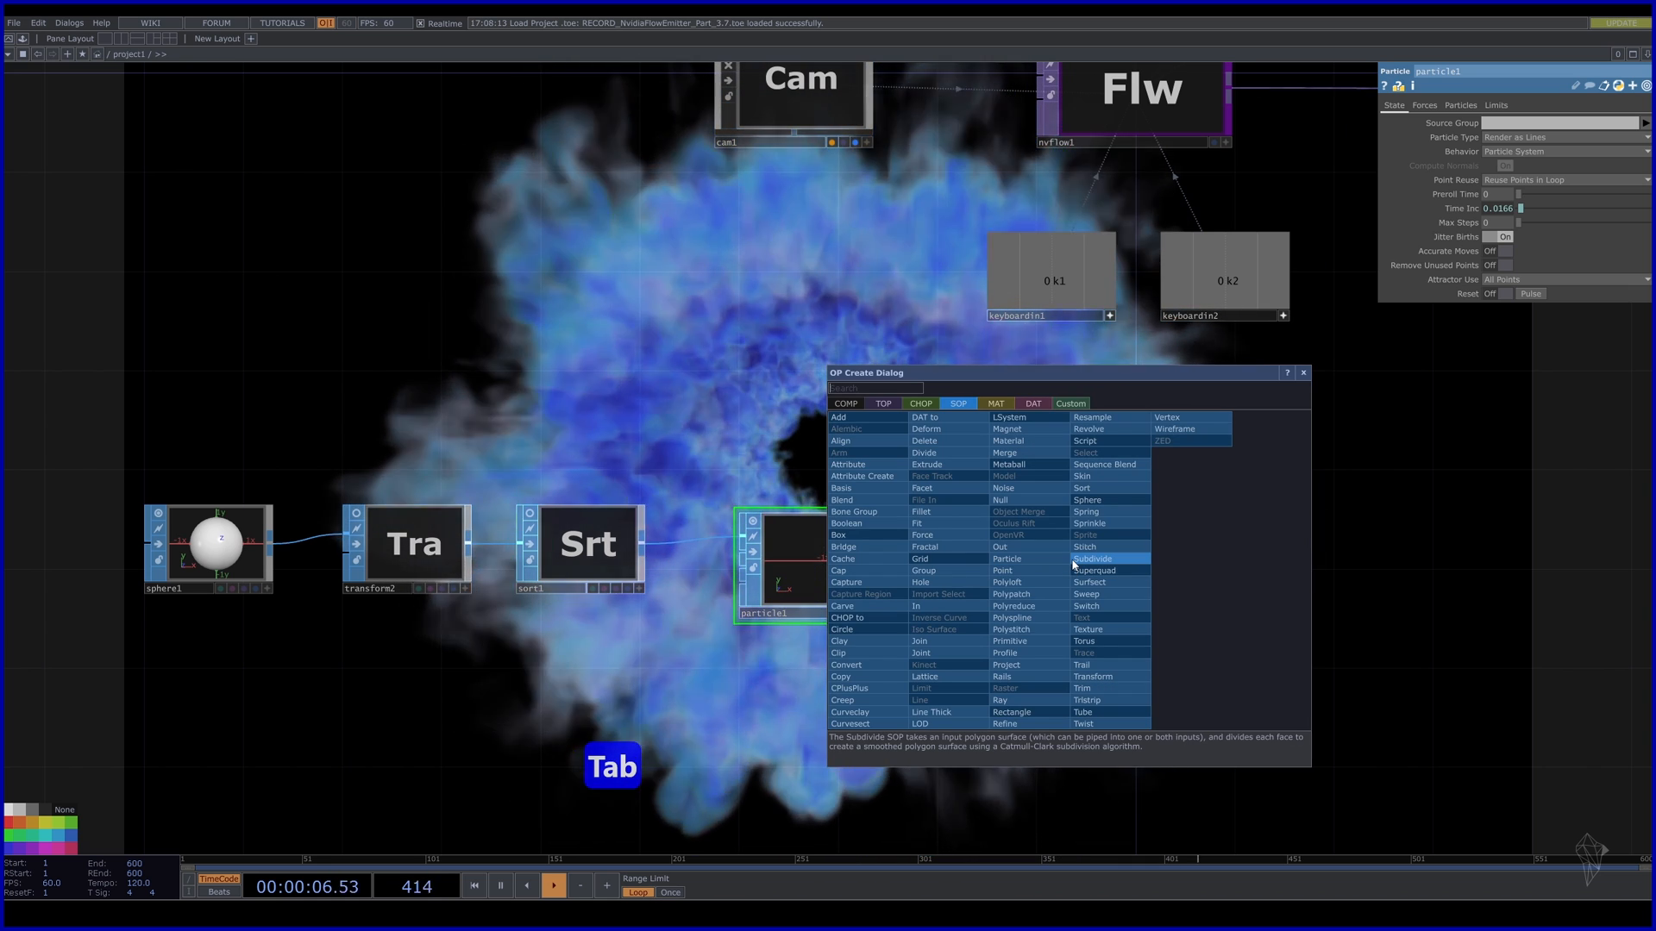
left_click(855, 405)
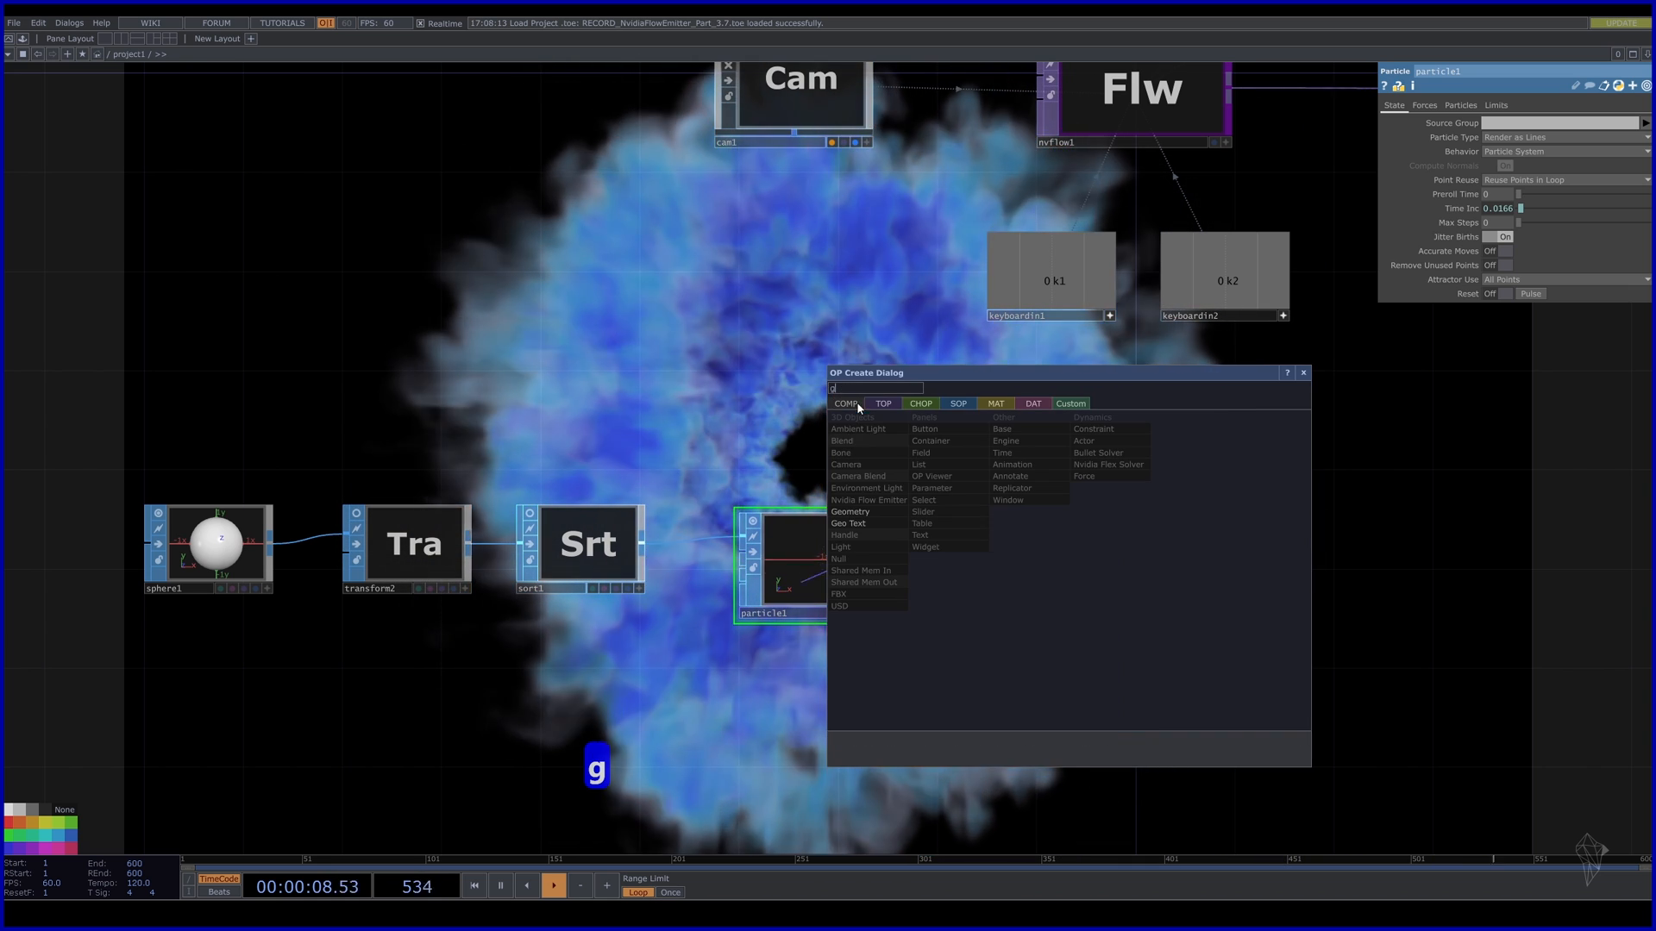
left_click(857, 512)
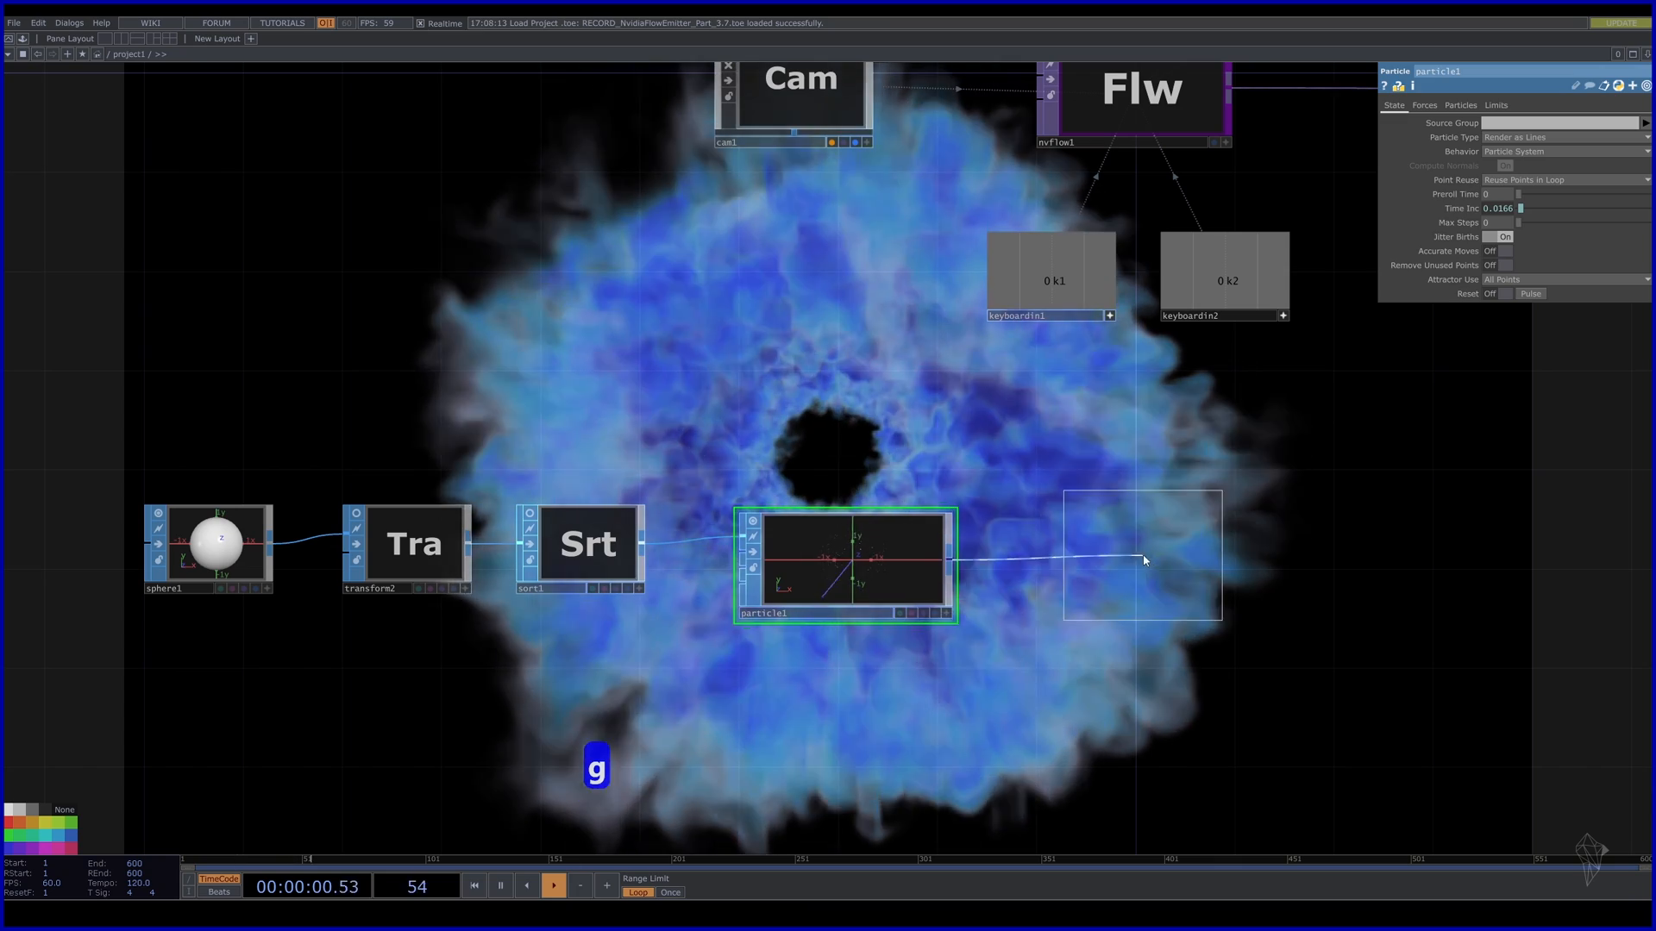
left_click(1144, 560)
left_click_drag(1139, 681, 933, 657)
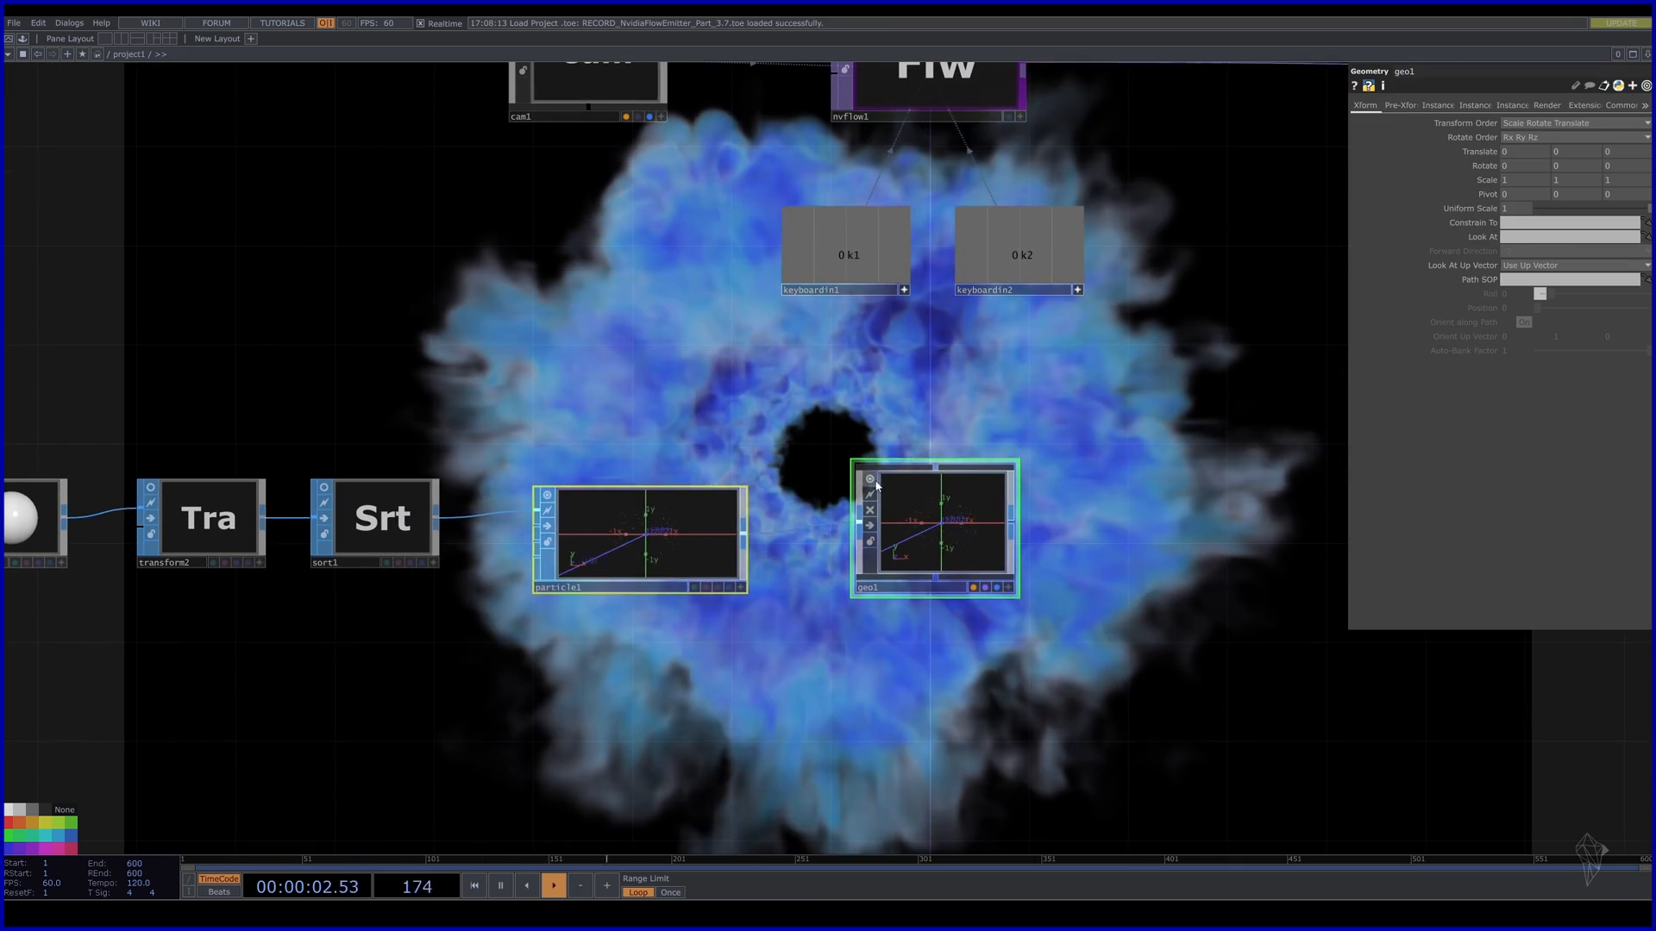
left_click_drag(921, 536, 1110, 528)
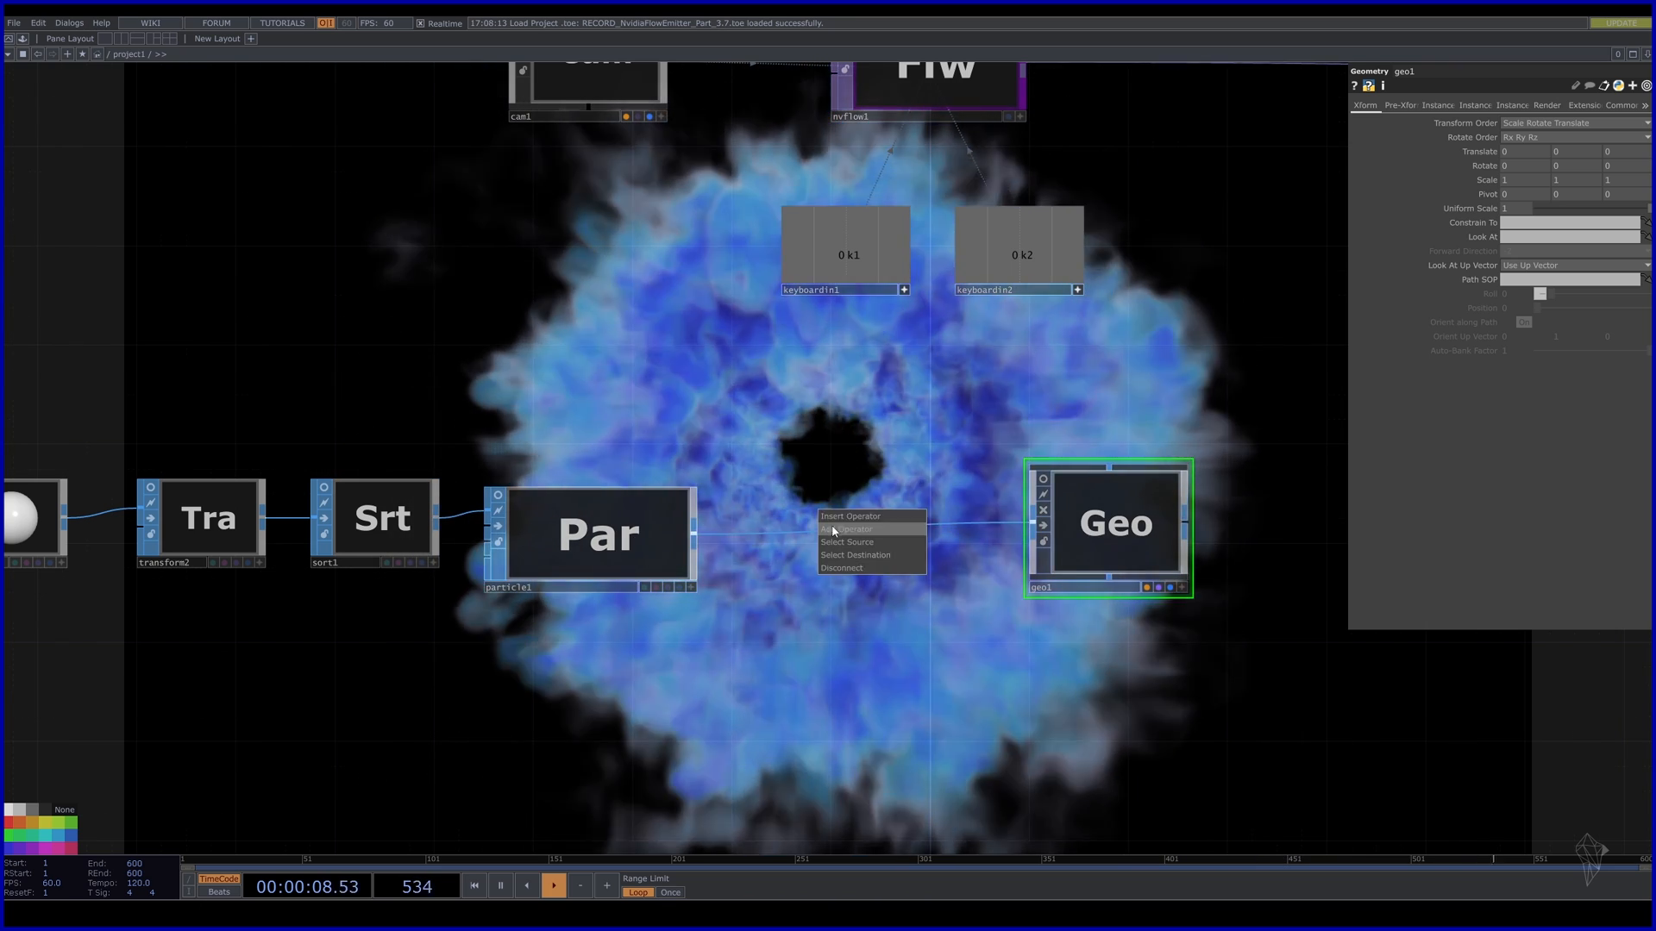
Insert a Null, null5, on the particle1–geo1 wire and select geo1.
left_click(834, 530)
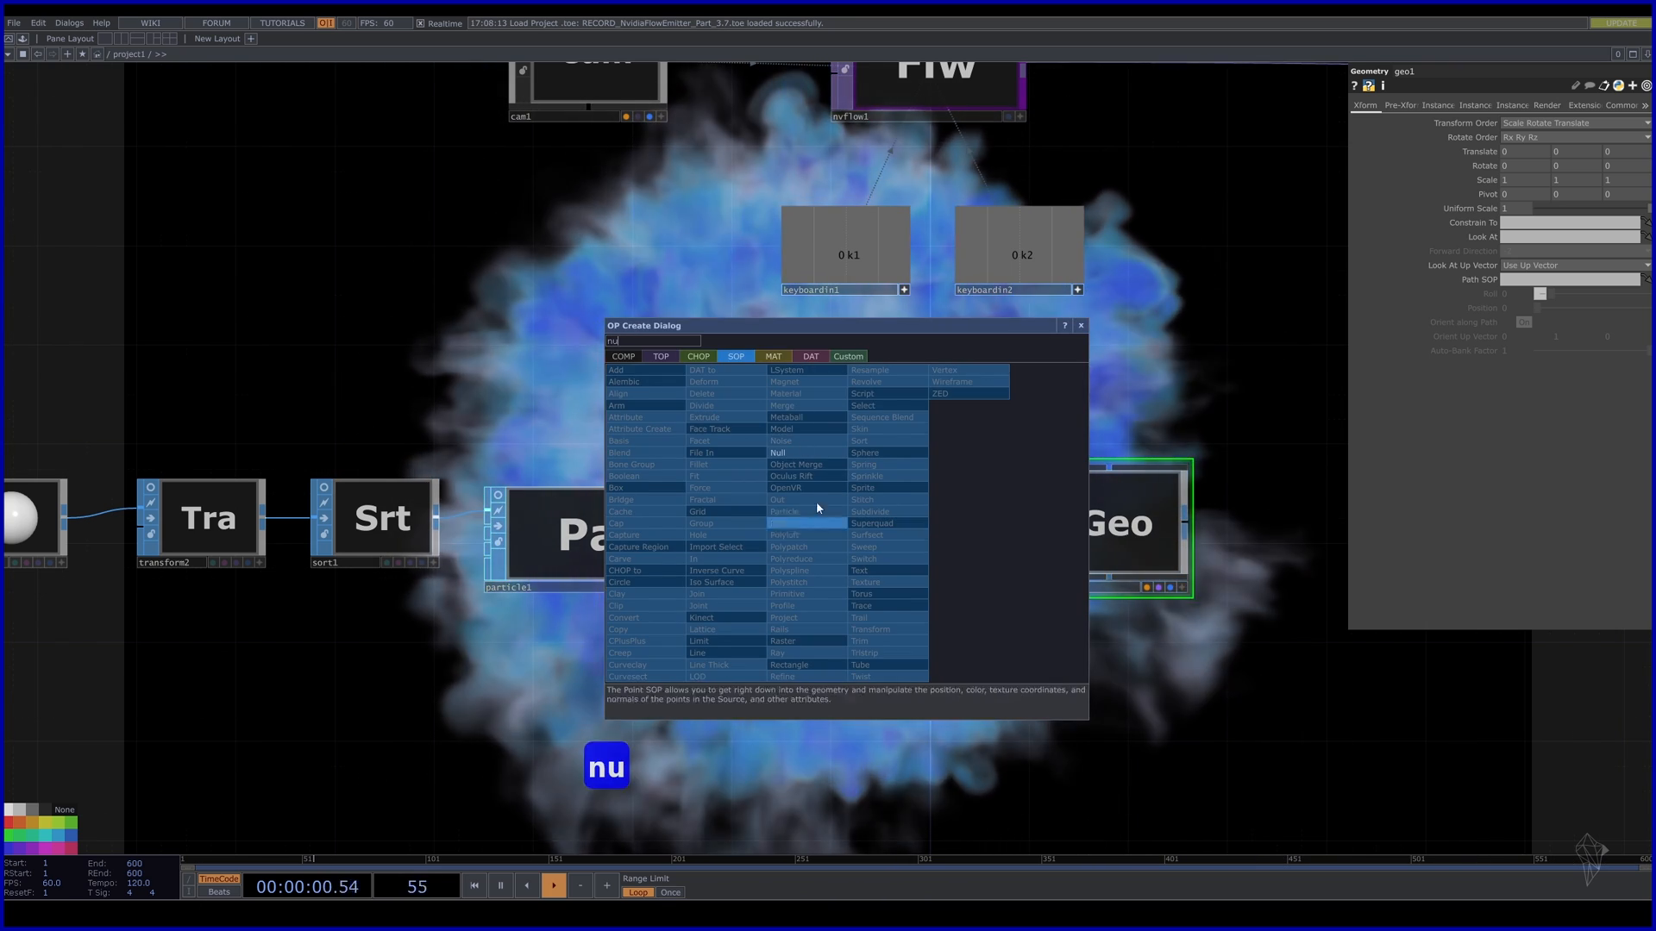
left_click(781, 454)
left_click(831, 535)
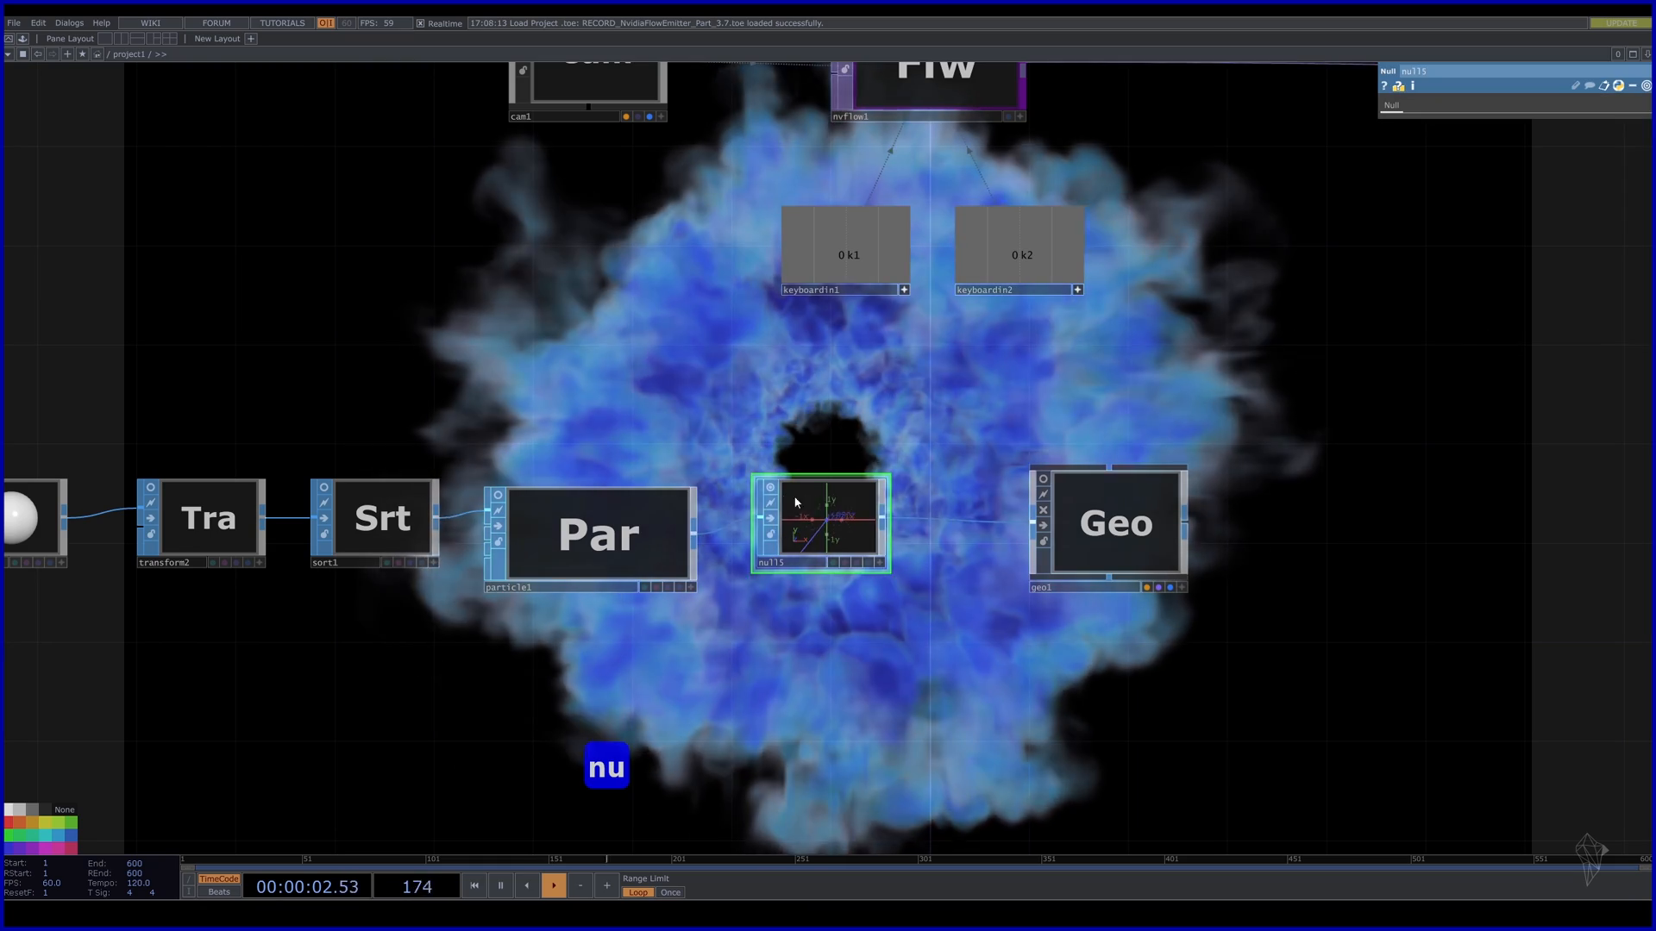
scroll(791, 596, "down", 3)
left_click_drag(1077, 623, 836, 628)
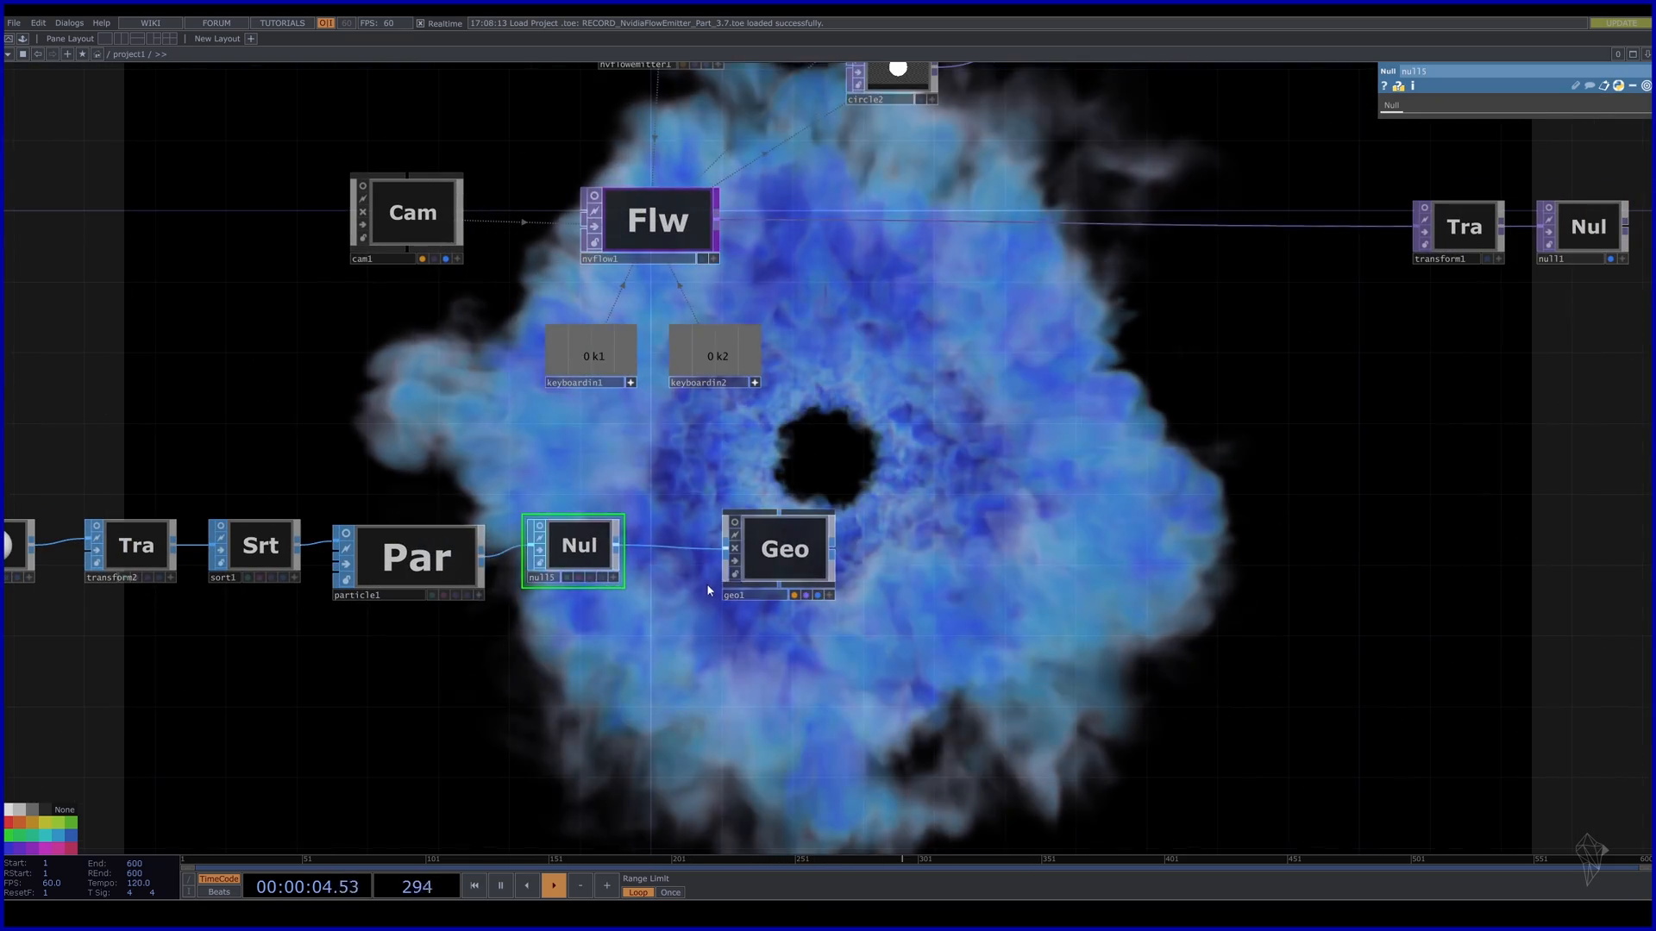
left_click_drag(801, 565, 818, 565)
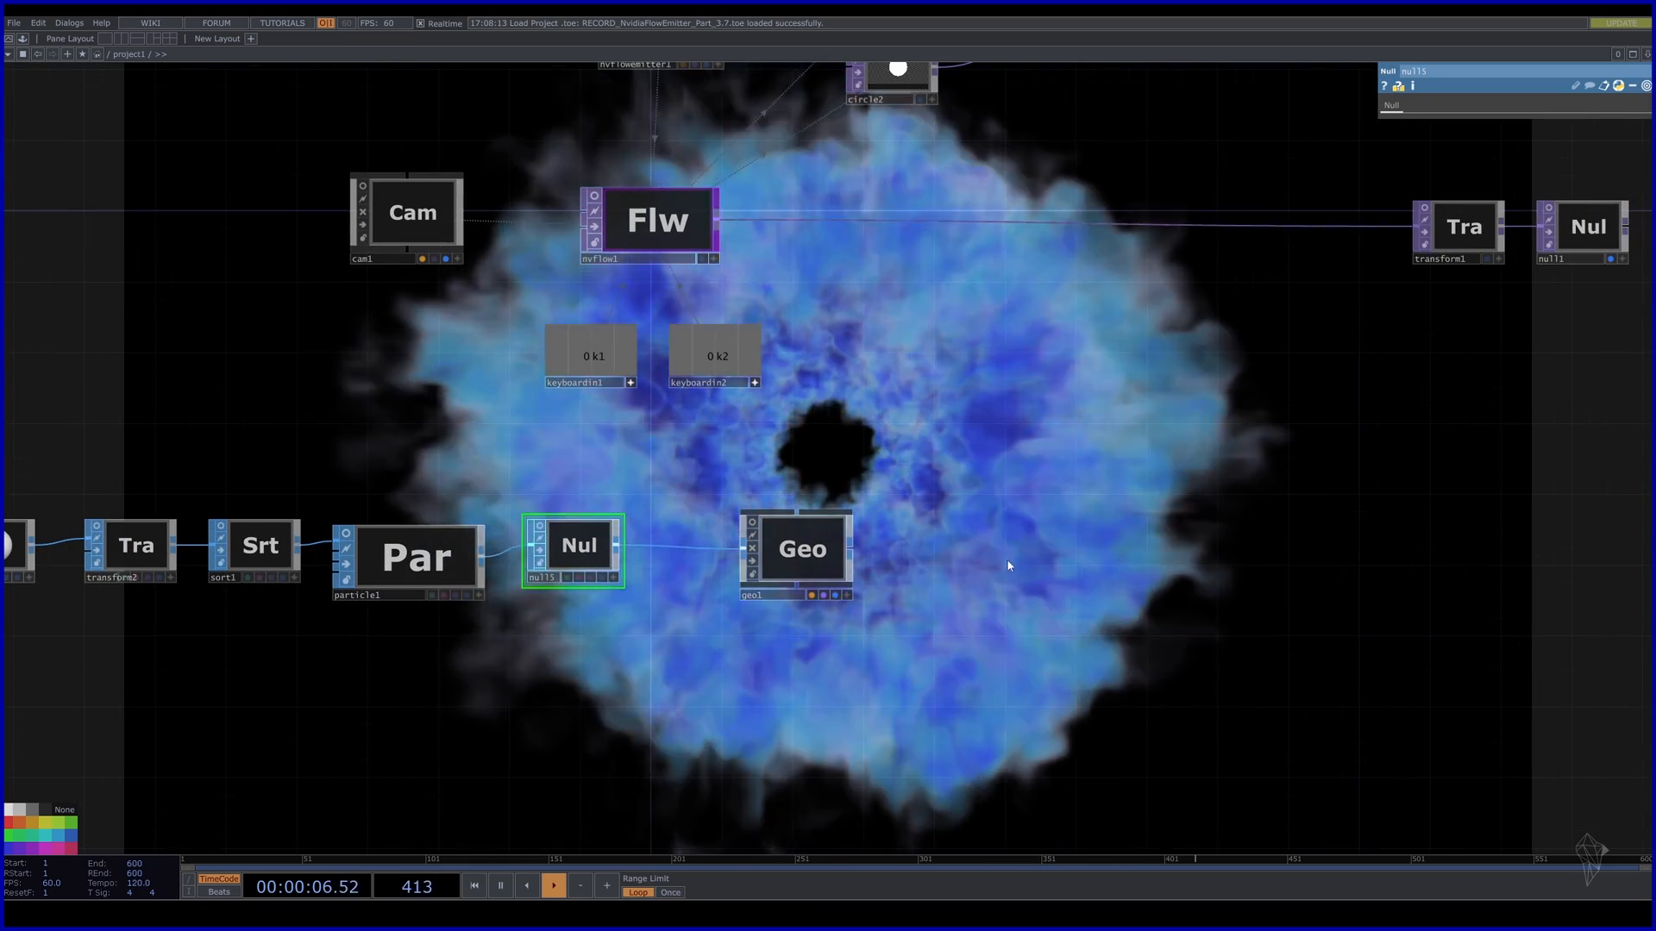
left_click(815, 549)
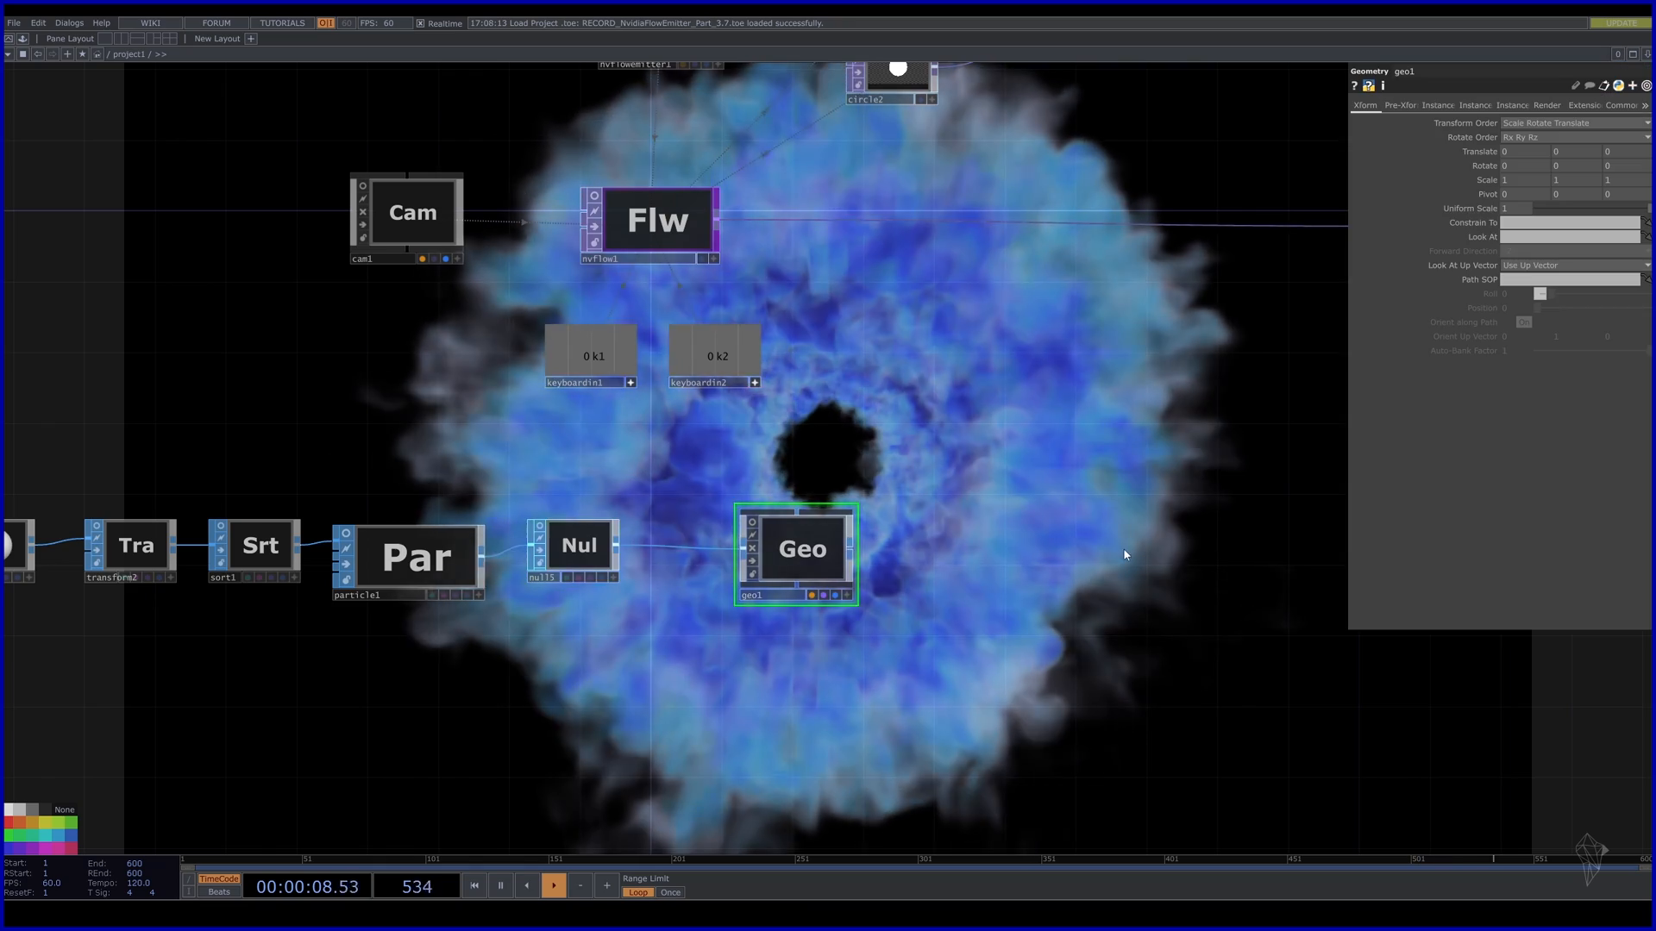
scroll(1007, 471, "down", 3)
left_click_drag(986, 483, 893, 584)
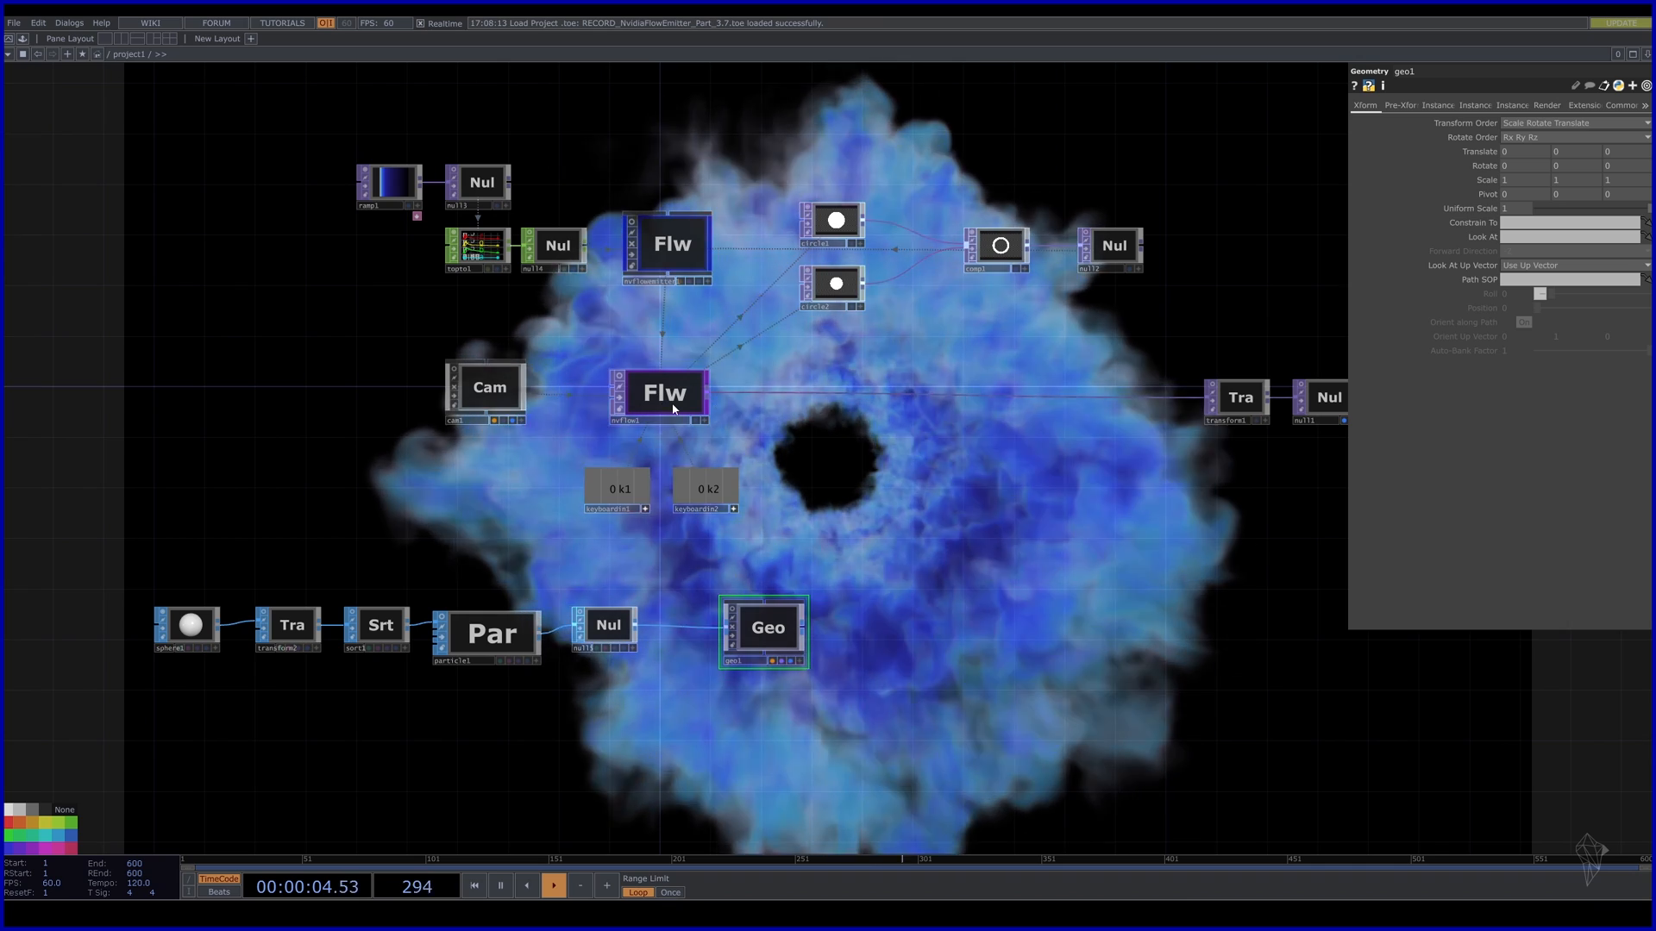
Place a Render TOP, render1, to the right of geo1.
left_click_drag(911, 534, 919, 532)
key("Tab")
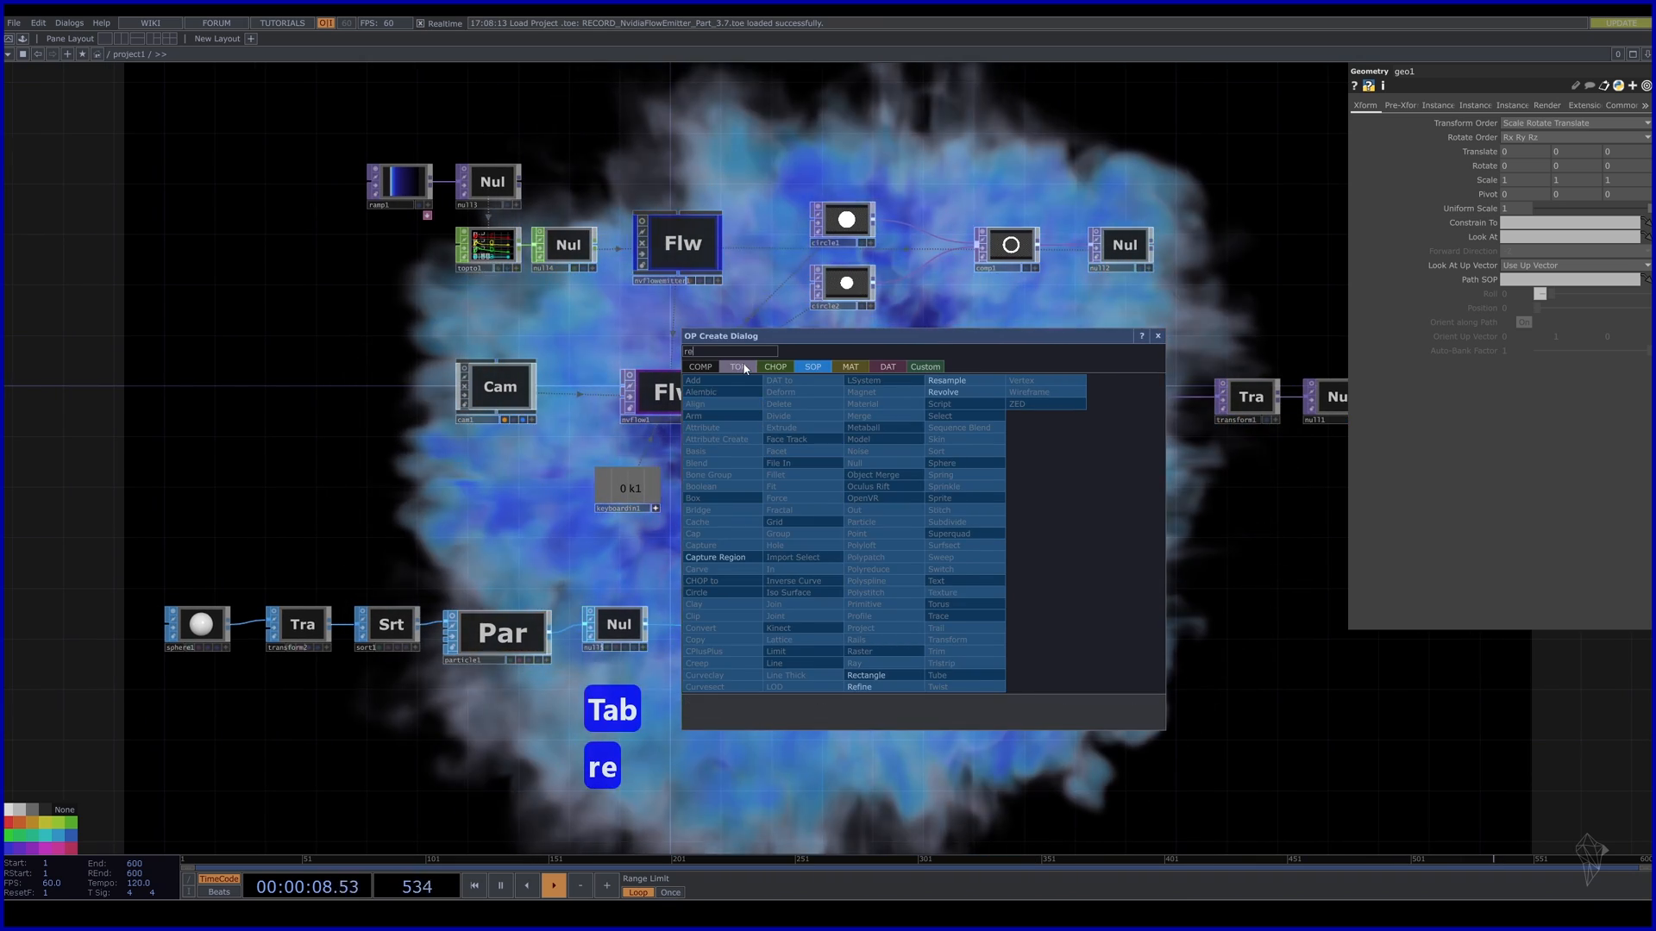
left_click(739, 368)
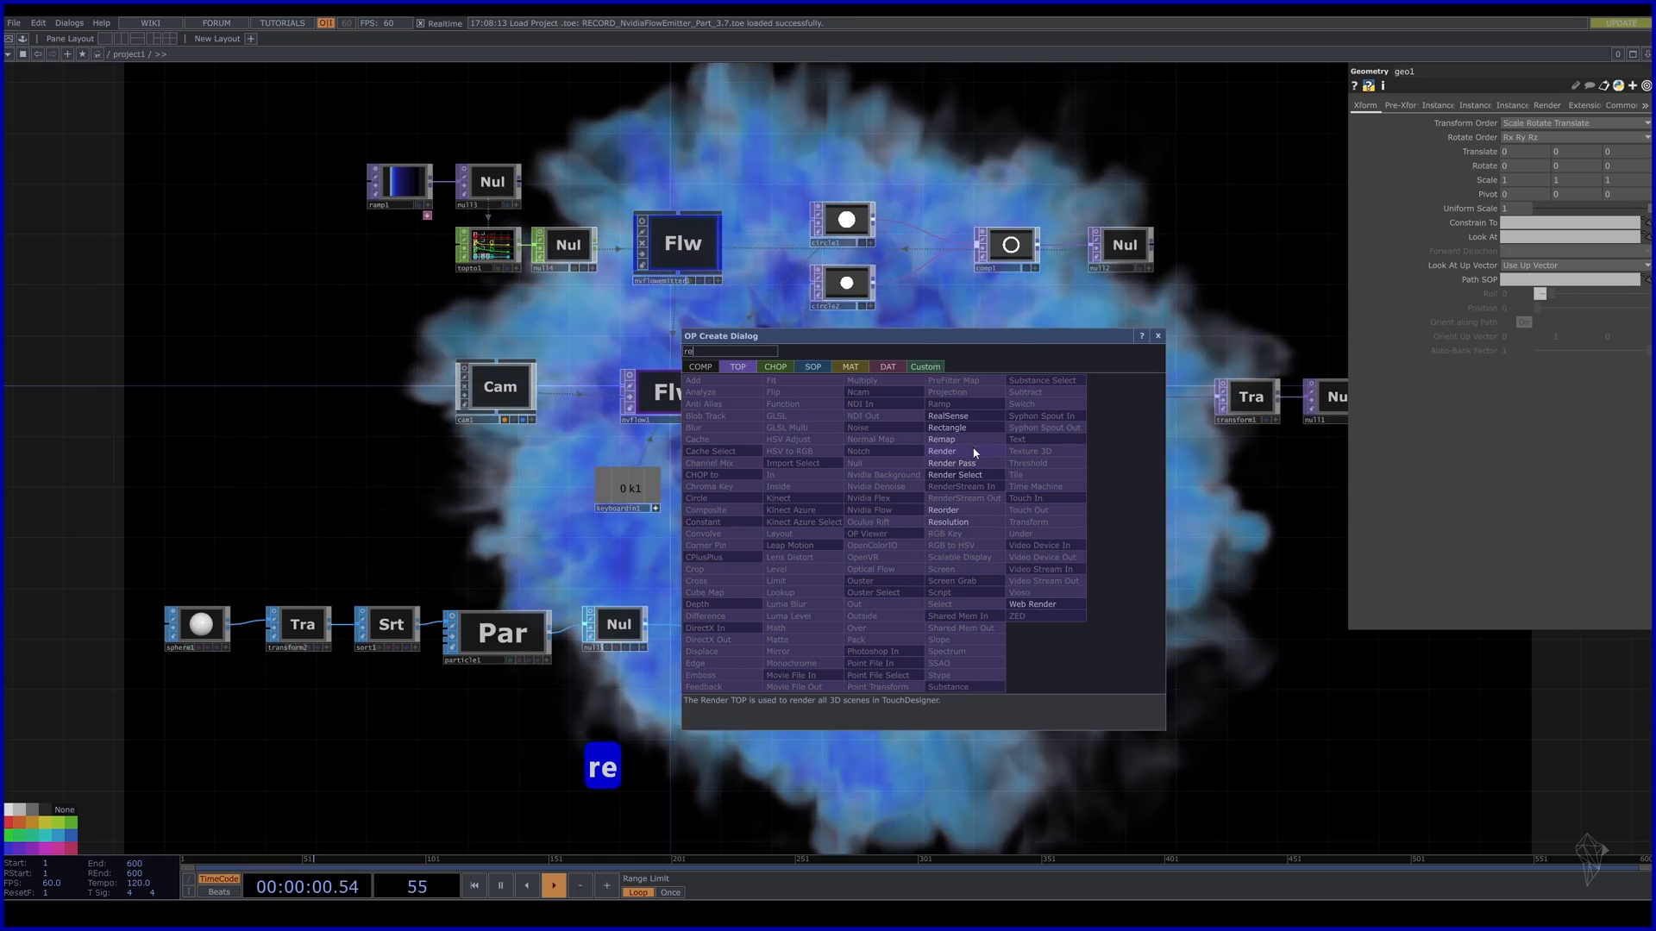
left_click(974, 453)
left_click(959, 629)
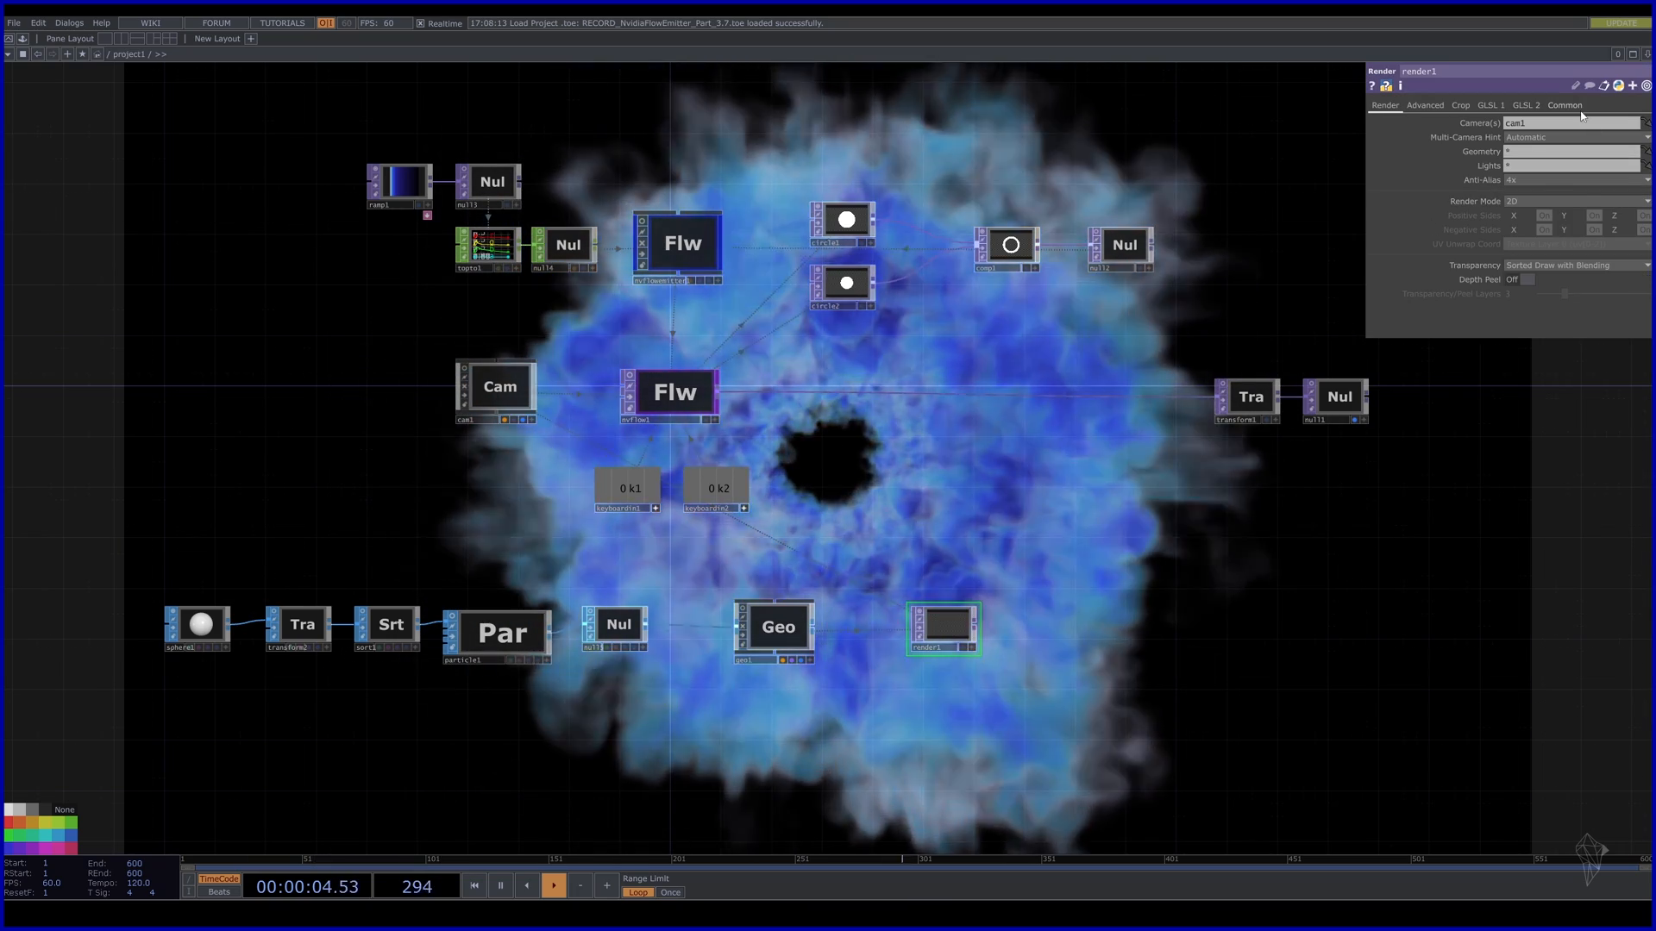
Link render1's resolution to nvflow1's 1920×1080 output resolution.
left_click(1578, 108)
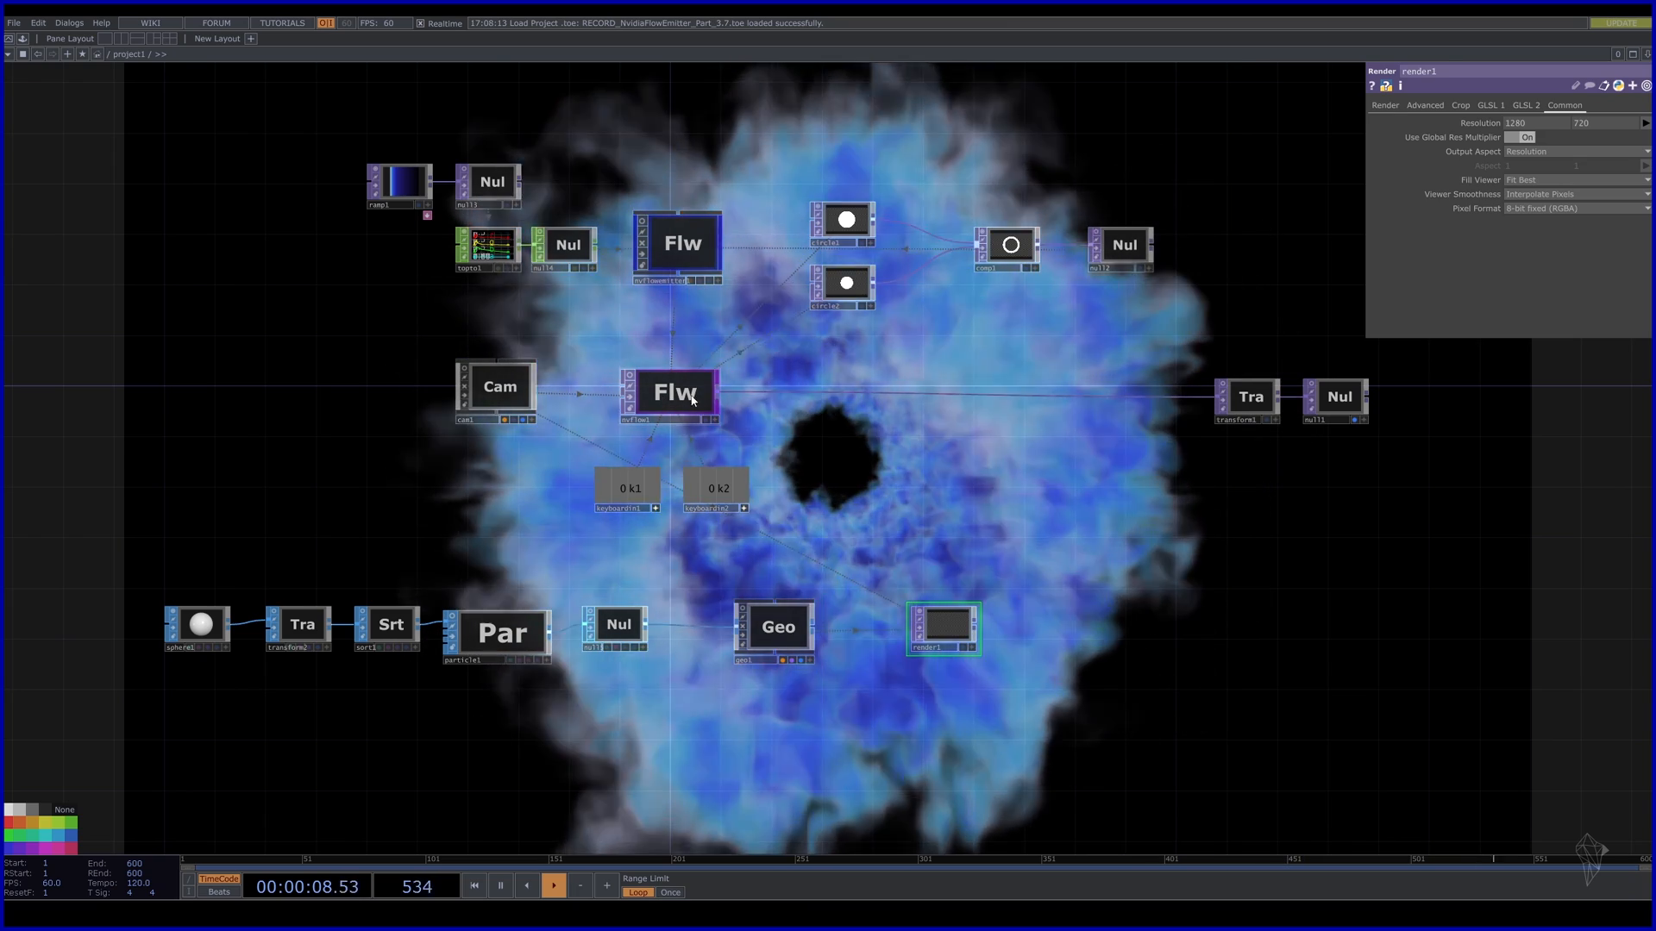
left_click(692, 399)
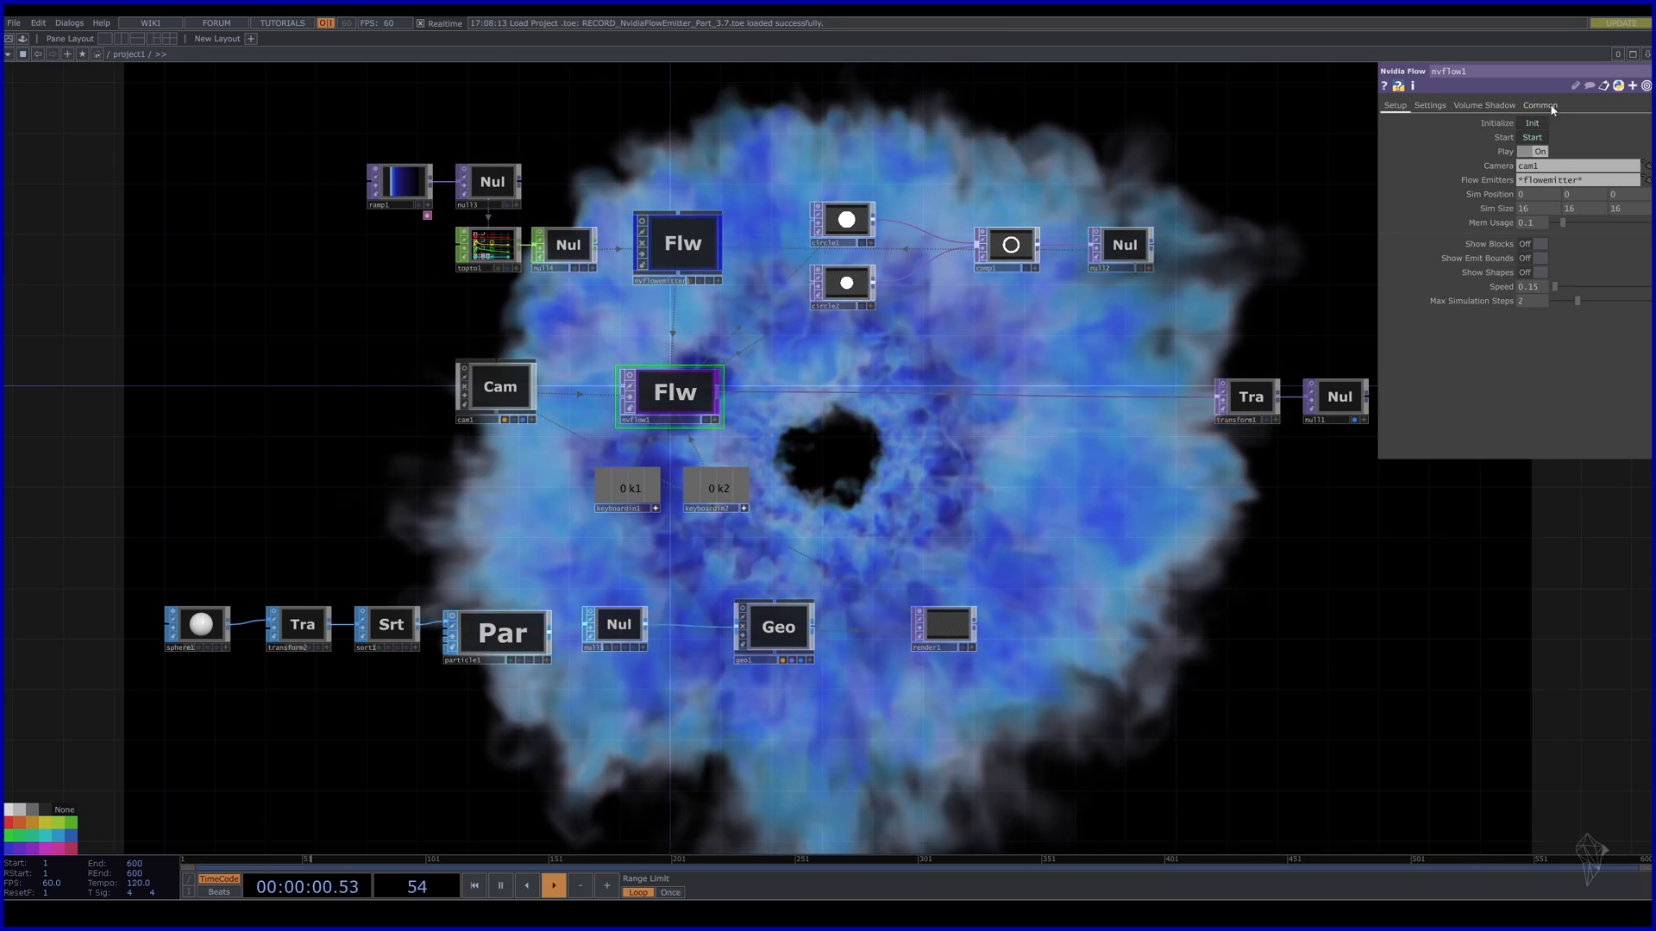
left_click(1550, 107)
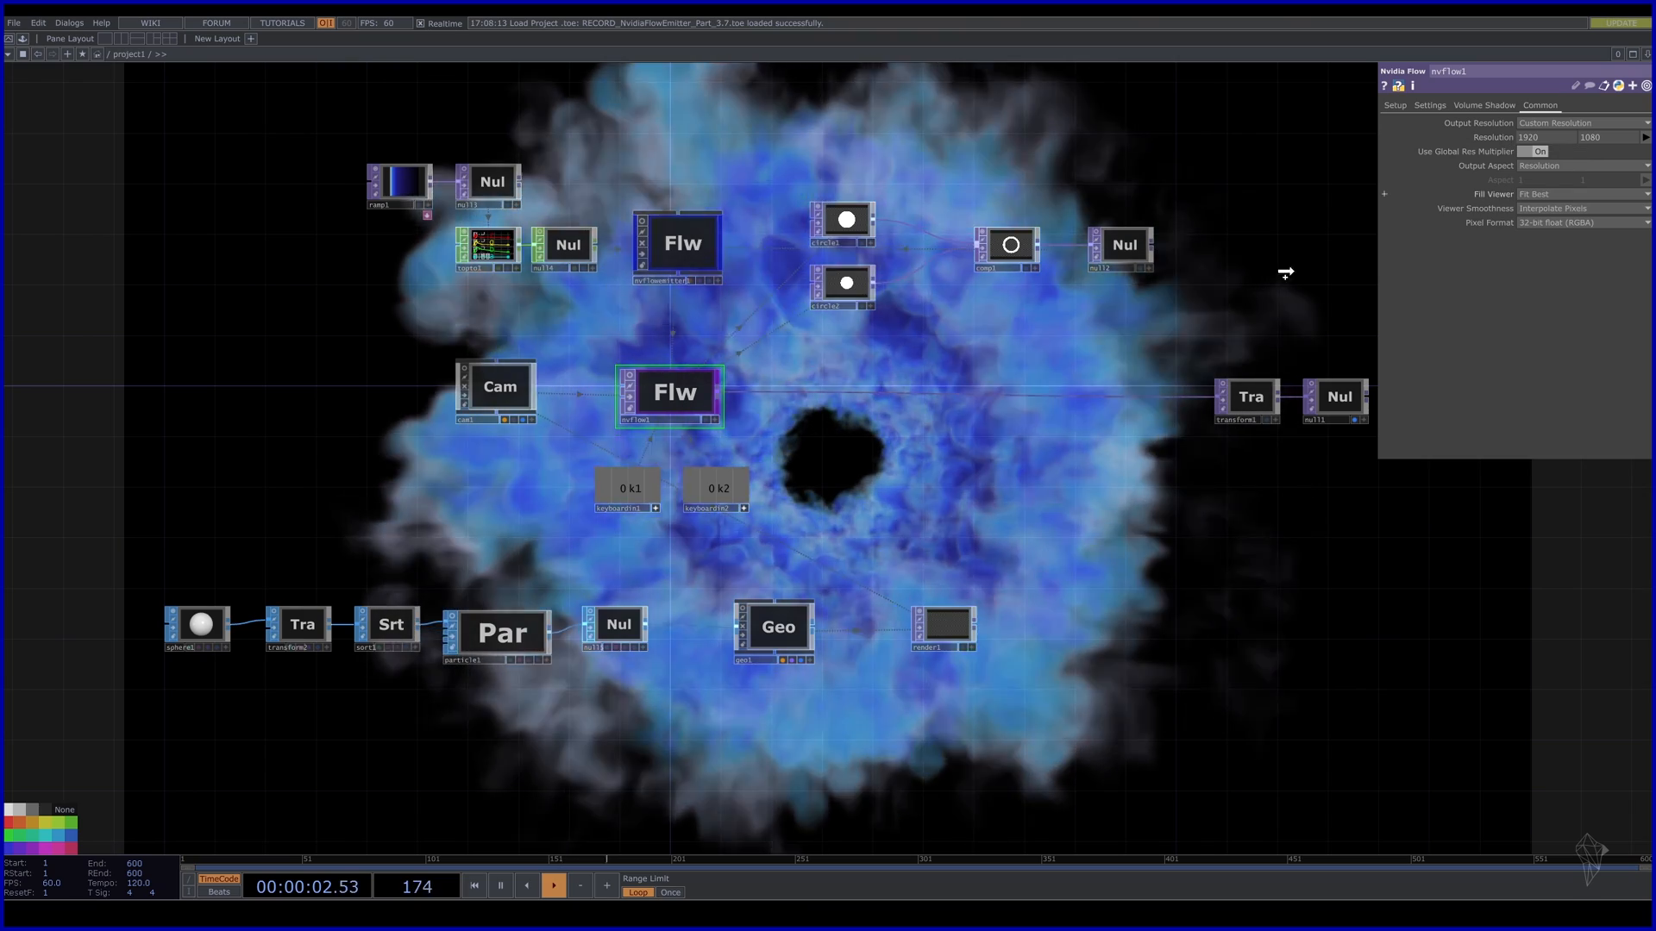
left_click(943, 625)
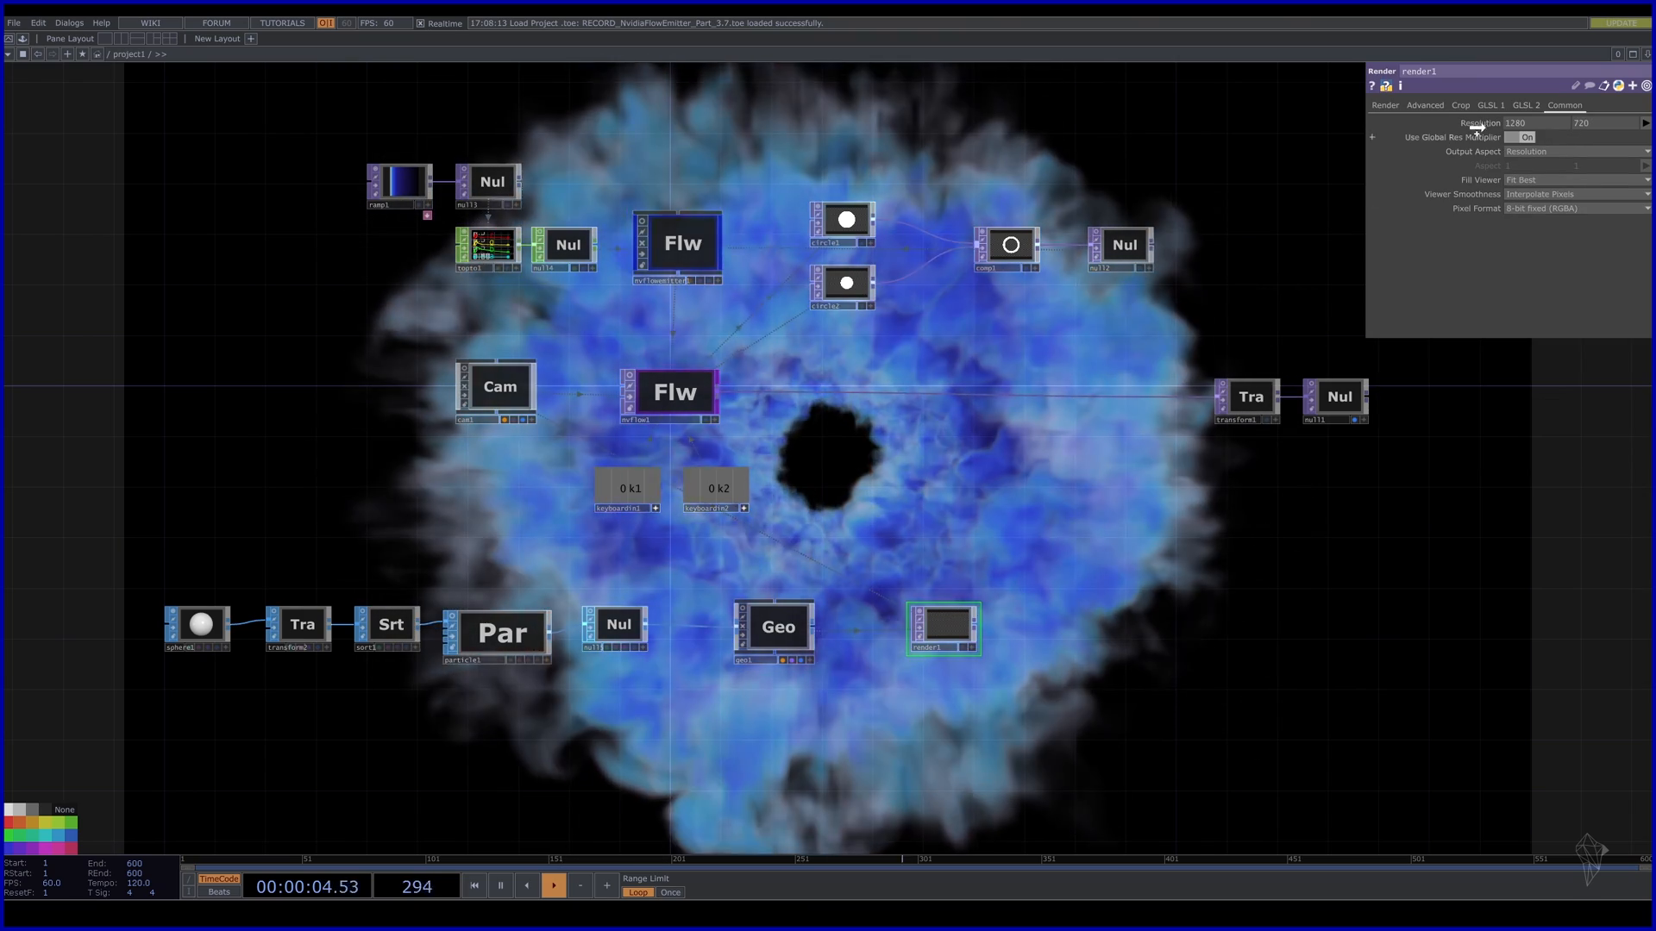
left_click_drag(1477, 129, 1483, 125)
left_click(1494, 129)
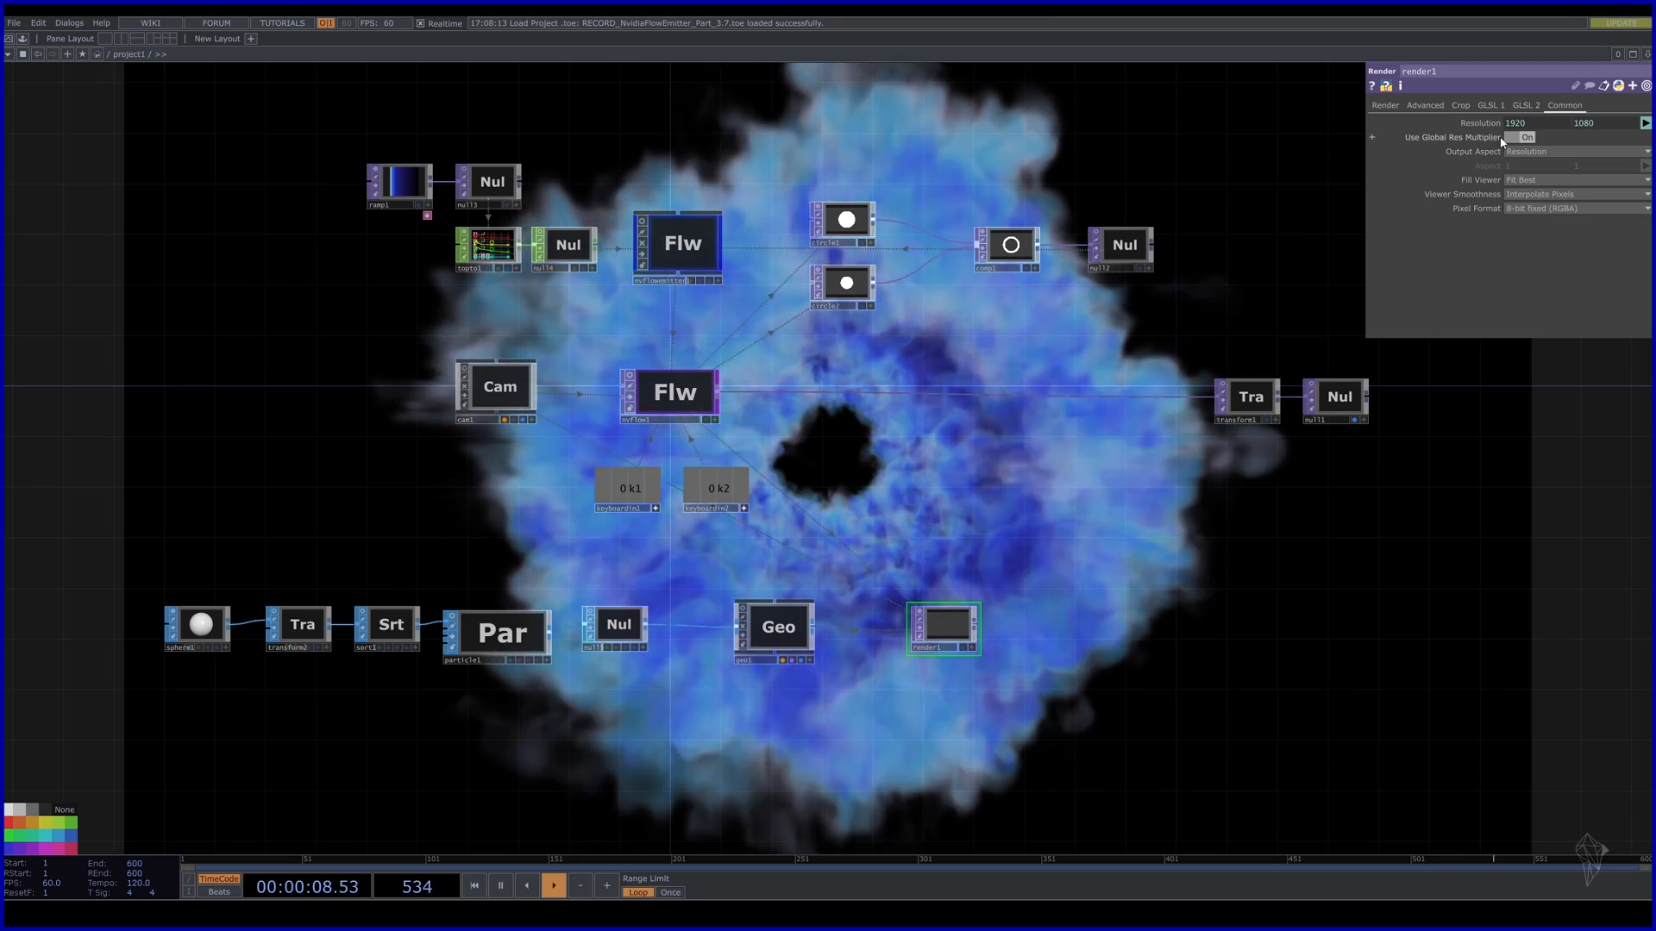
left_click_drag(1179, 675, 1154, 604)
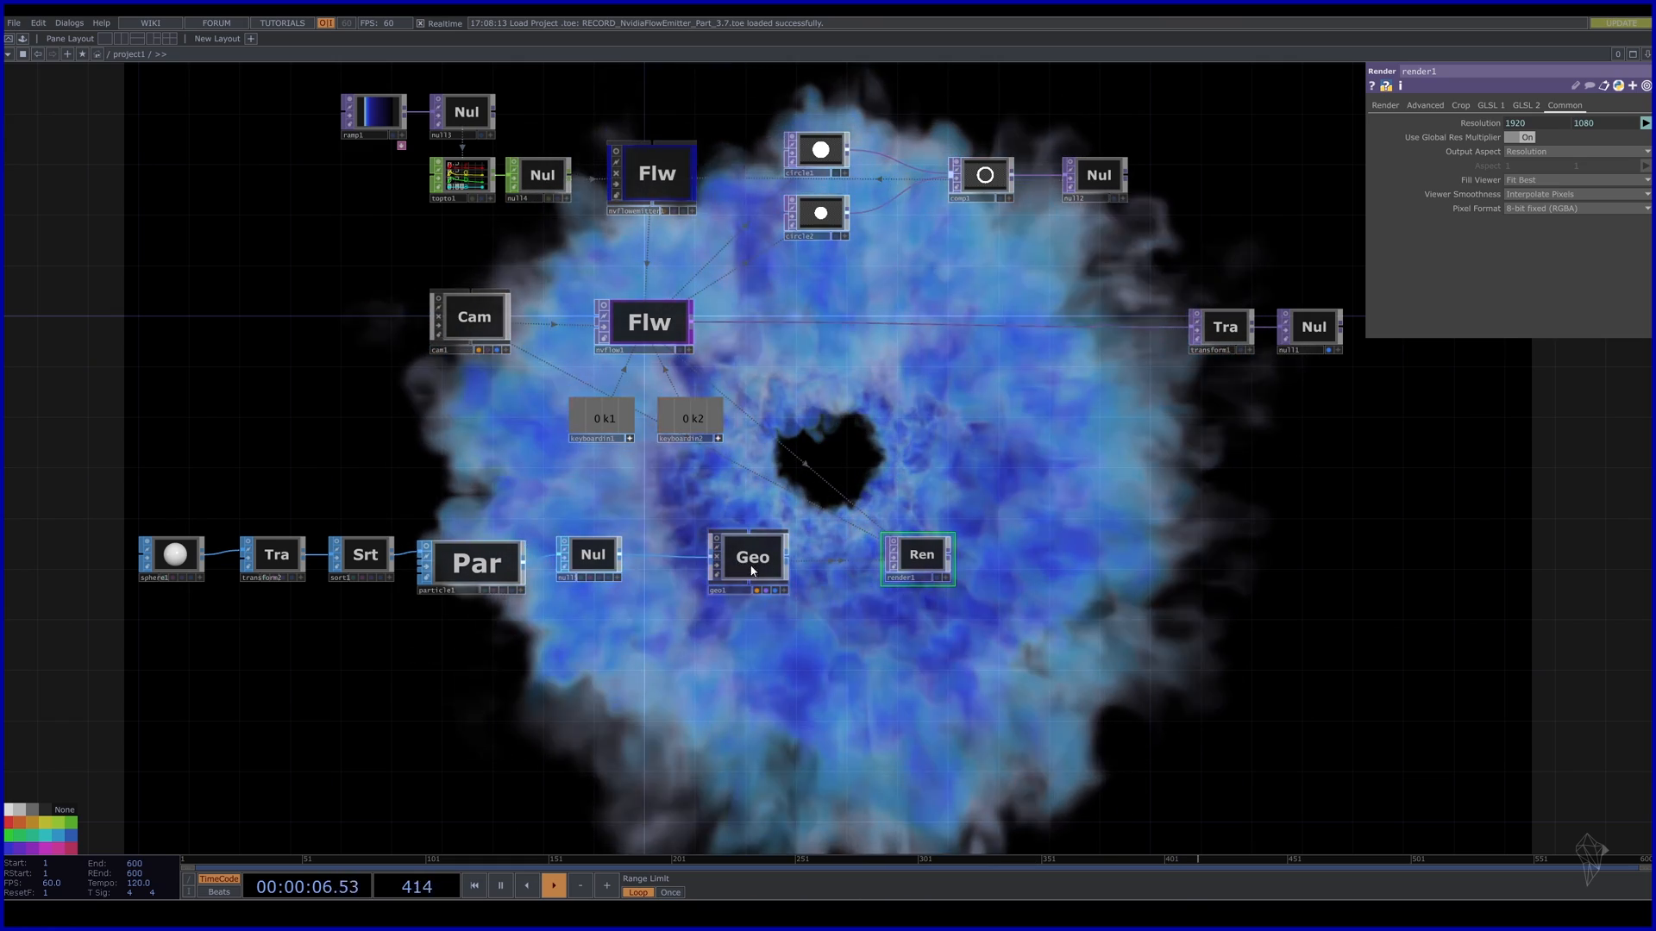
Create a Constant MAT, constant1, below geo1 and assign it as geo1's material.
key("Tab")
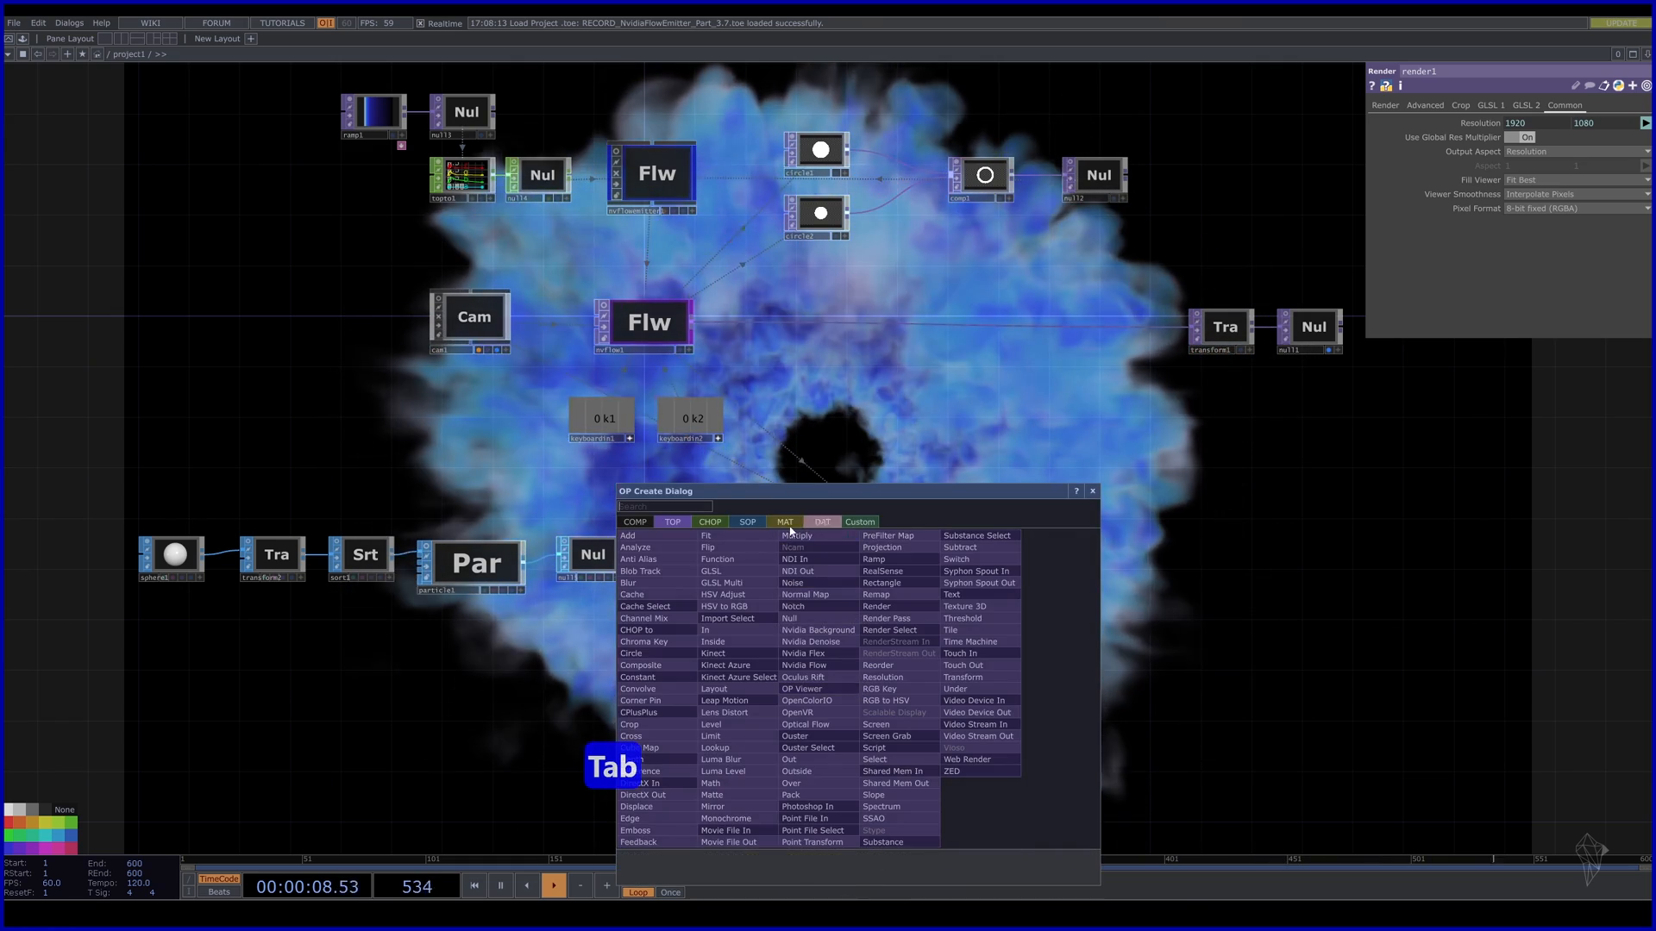
left_click(786, 523)
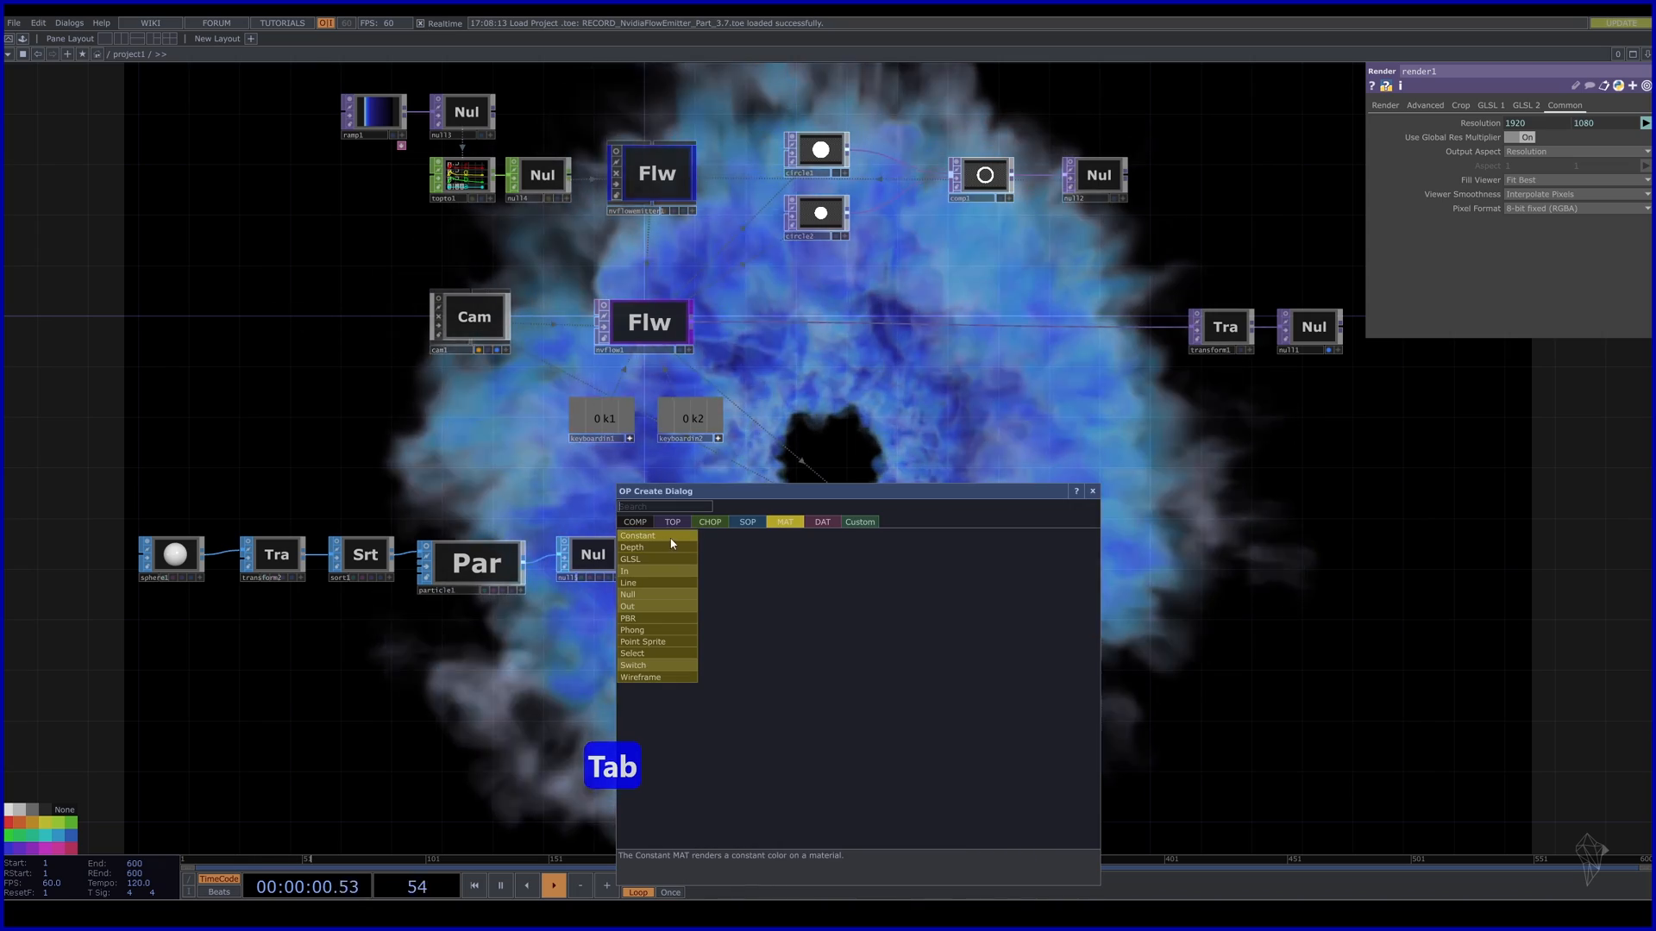
left_click(672, 544)
left_click(754, 651)
left_click_drag(754, 649, 743, 561)
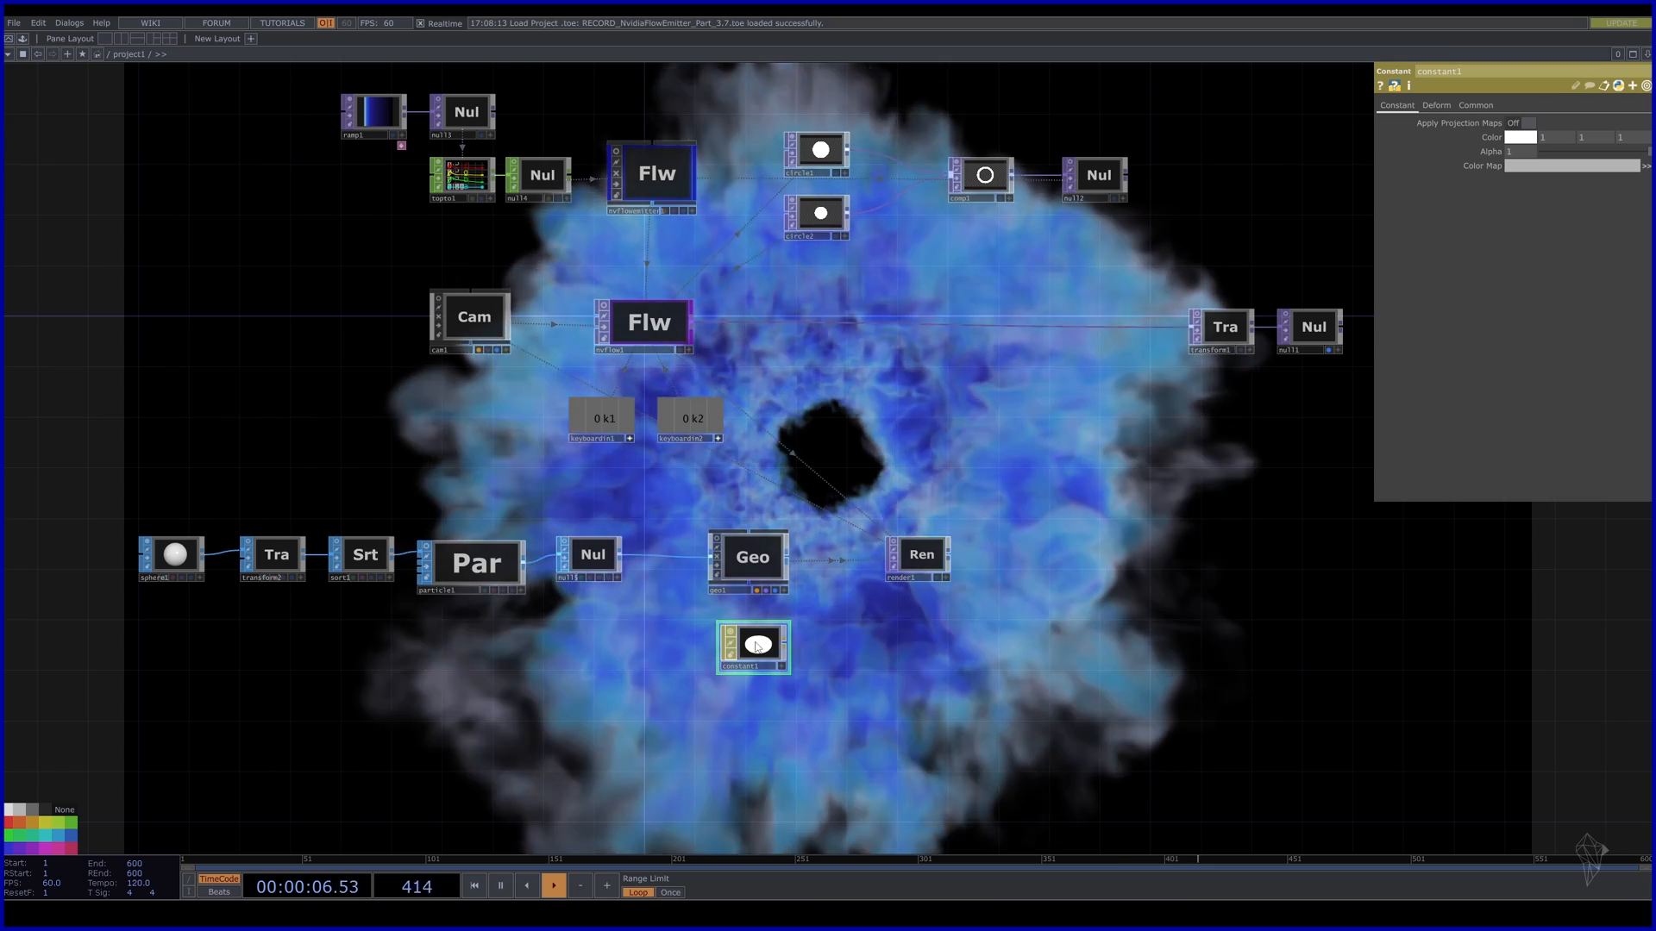
left_click(752, 559)
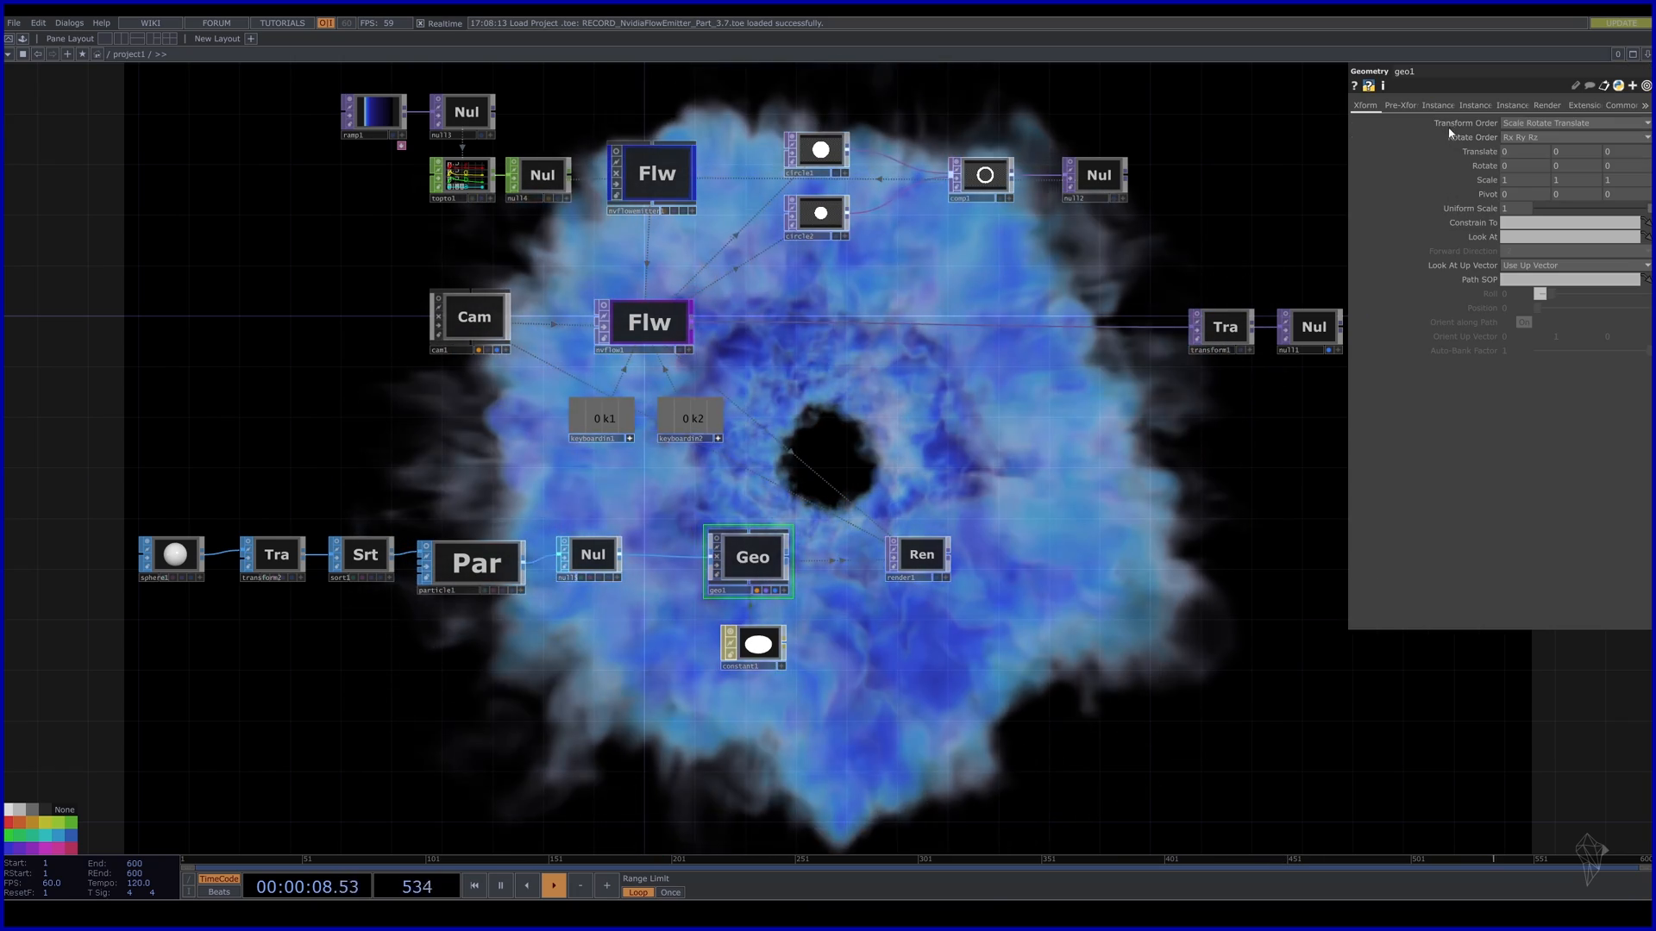
left_click(1545, 105)
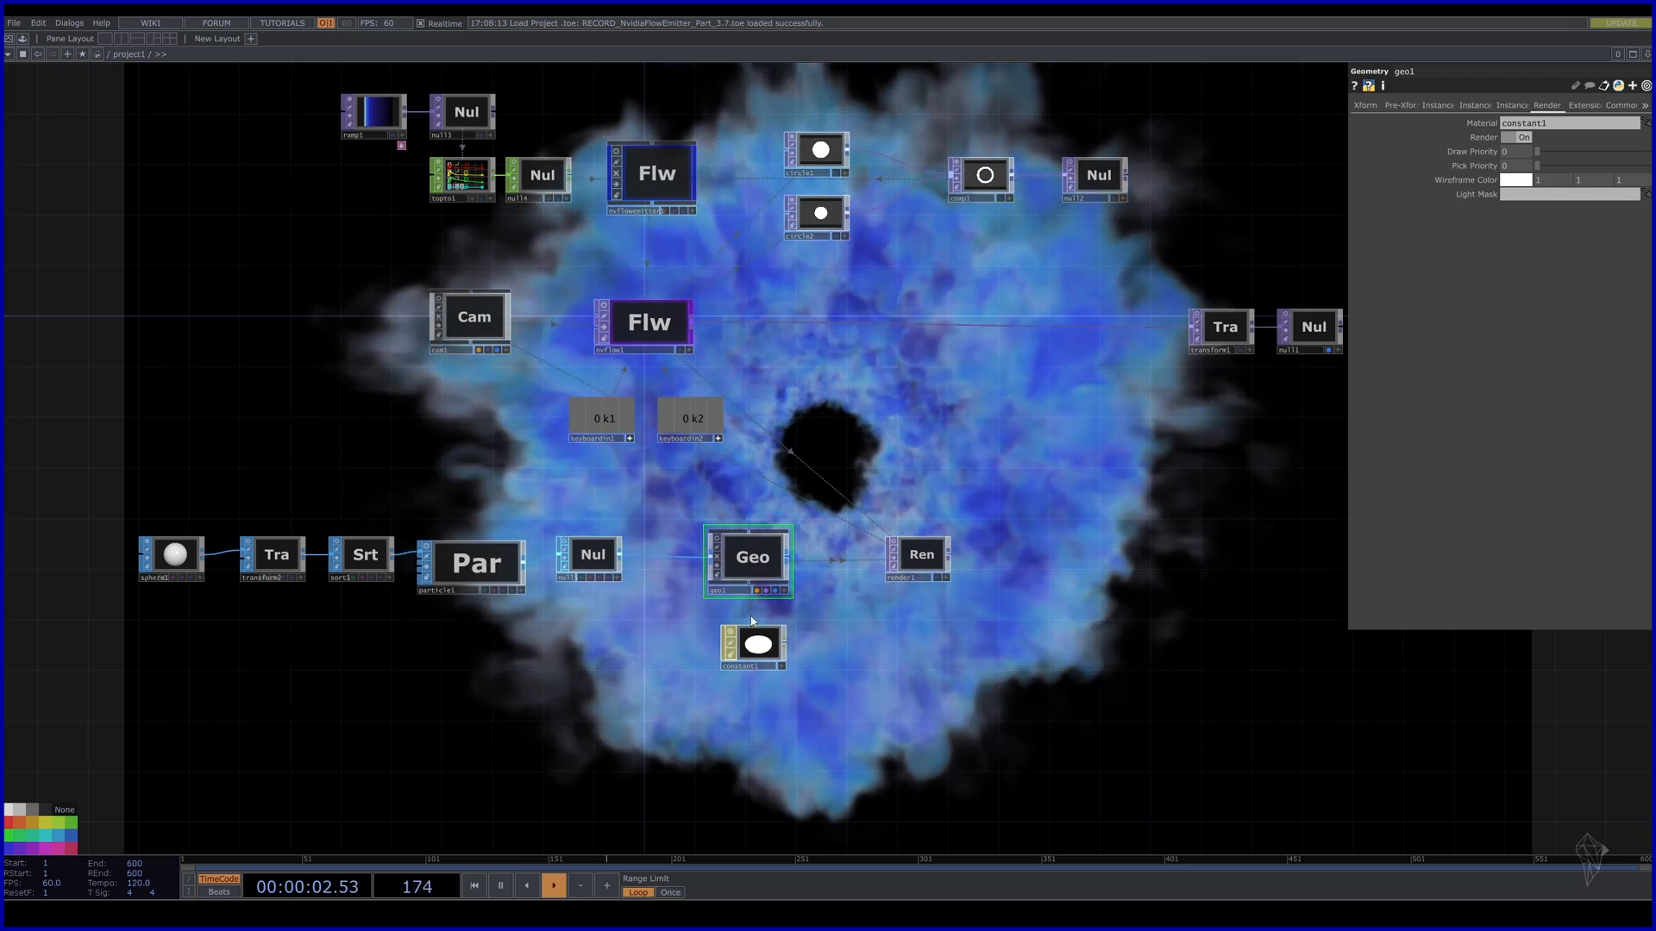
Move the flow's transform1 and null1 nodes further right.
left_click_drag(1056, 578, 934, 601)
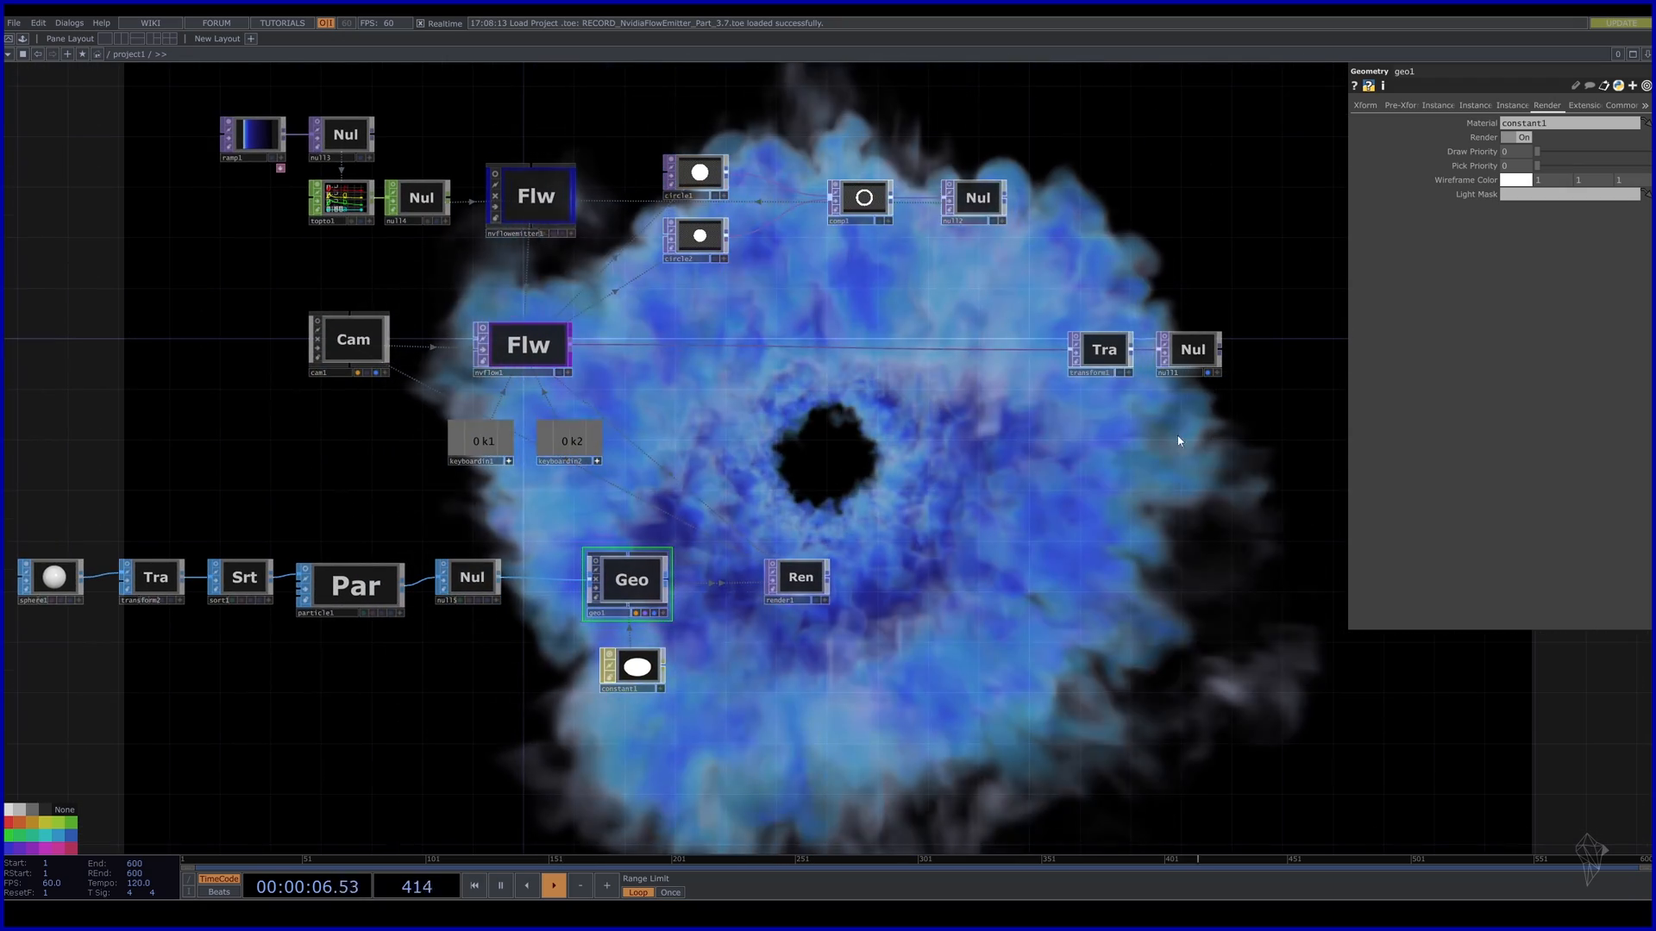
left_click_drag(187, 499, 160, 496)
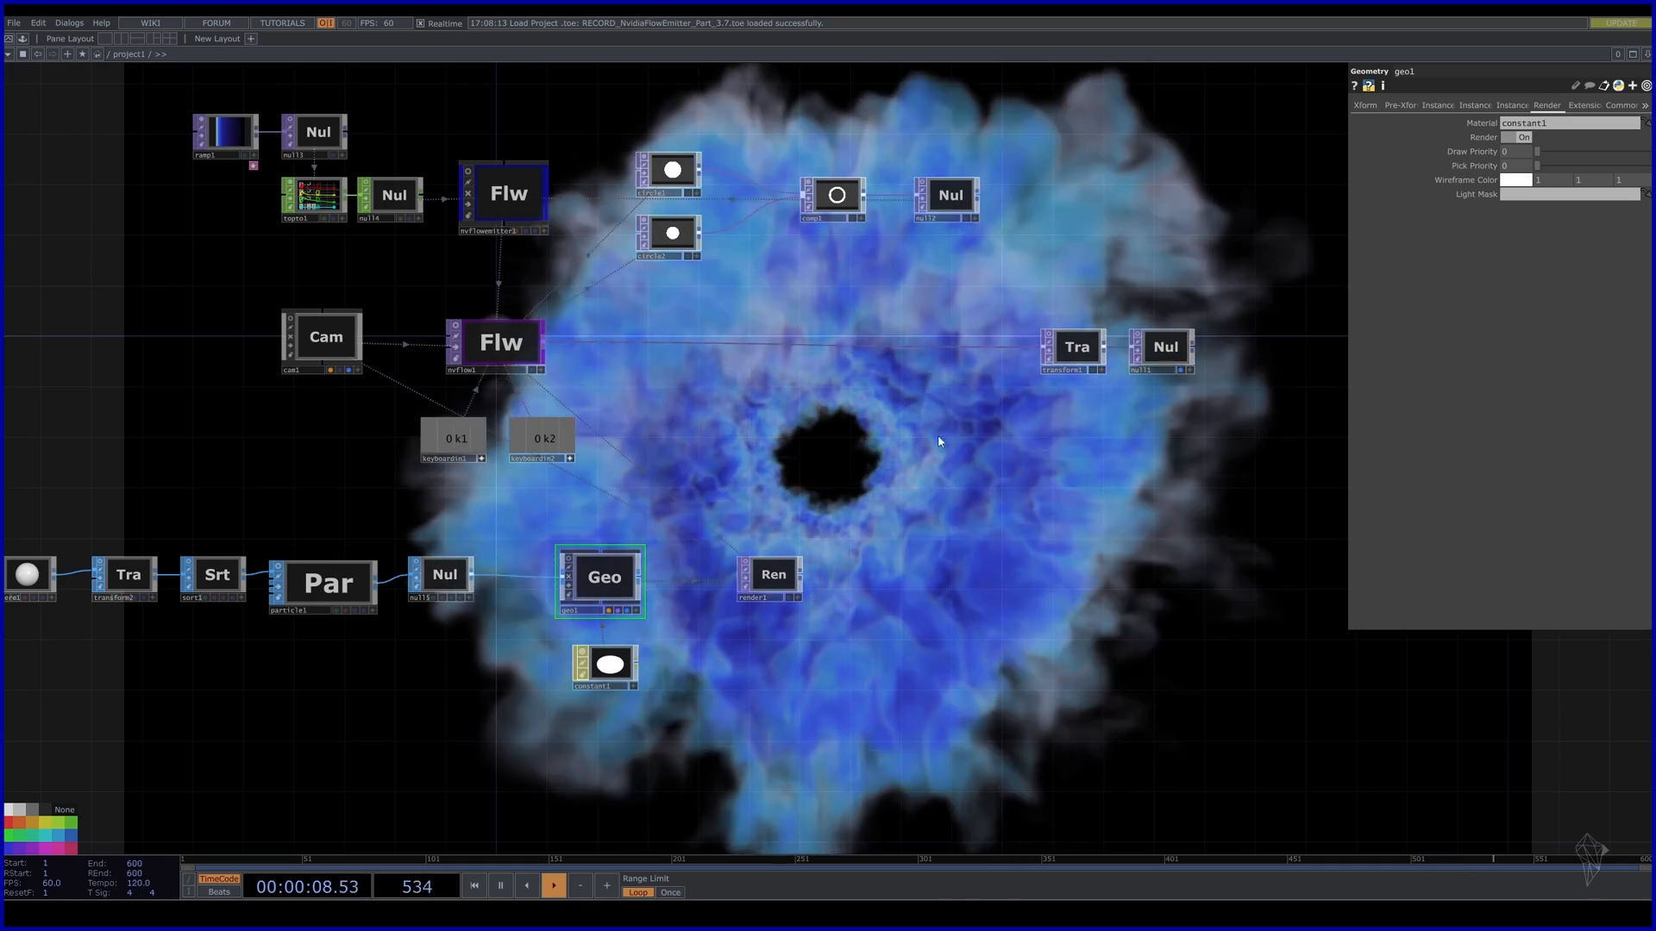
left_click_drag(1317, 446, 1116, 418)
left_click(835, 302)
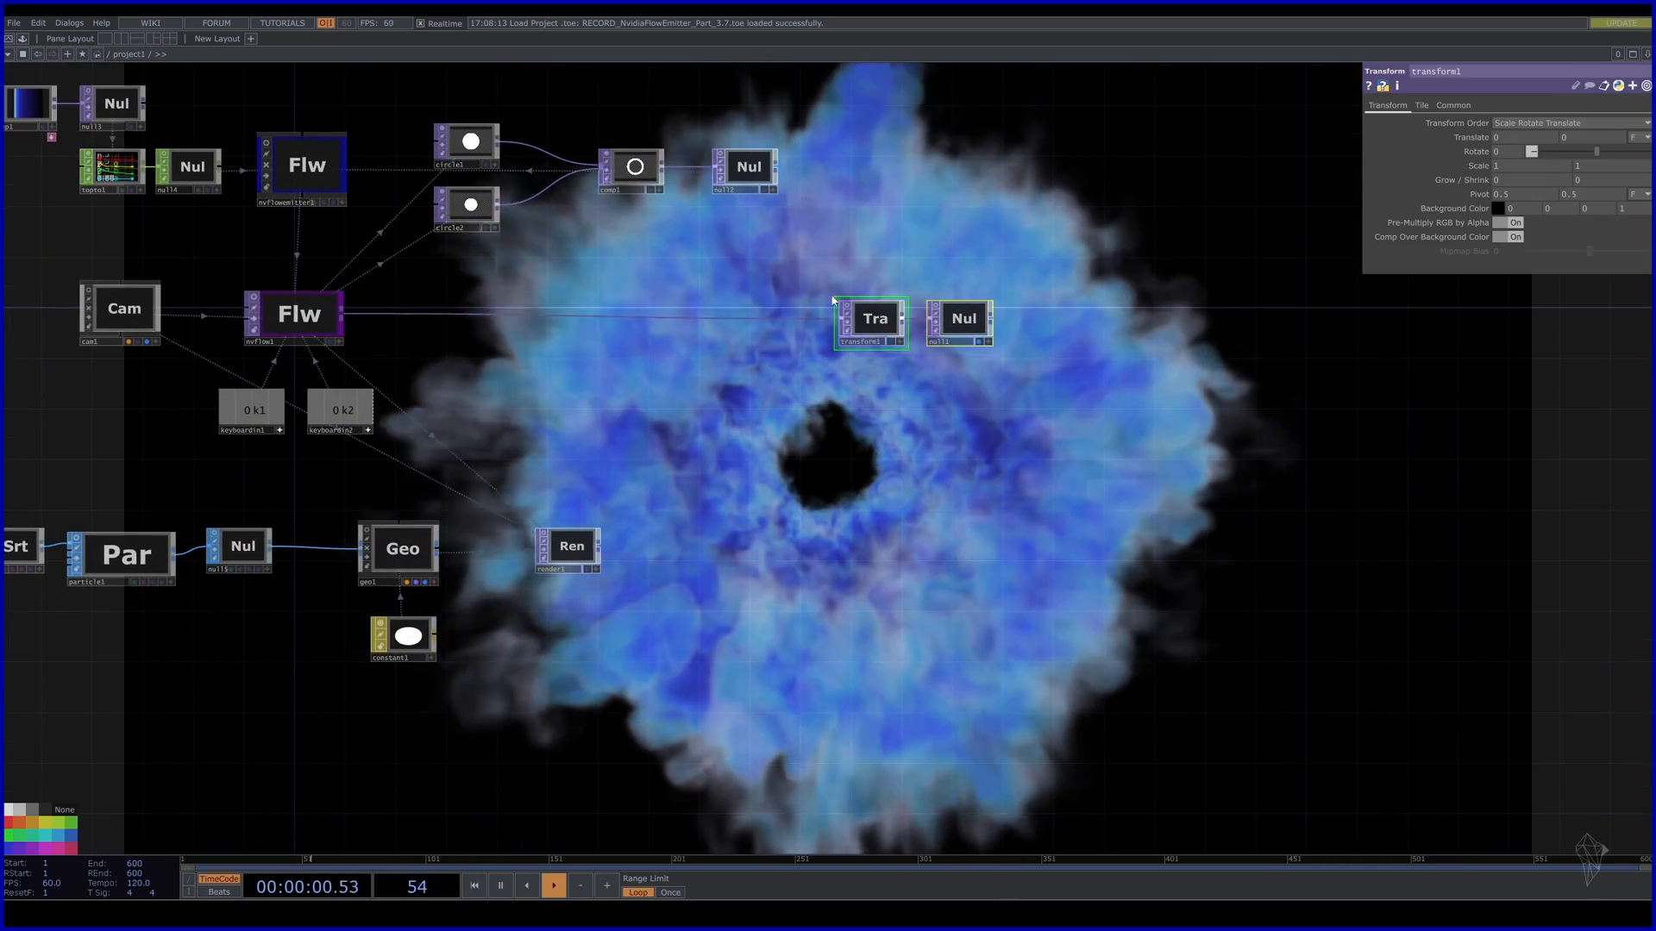
left_click_drag(879, 323, 1055, 323)
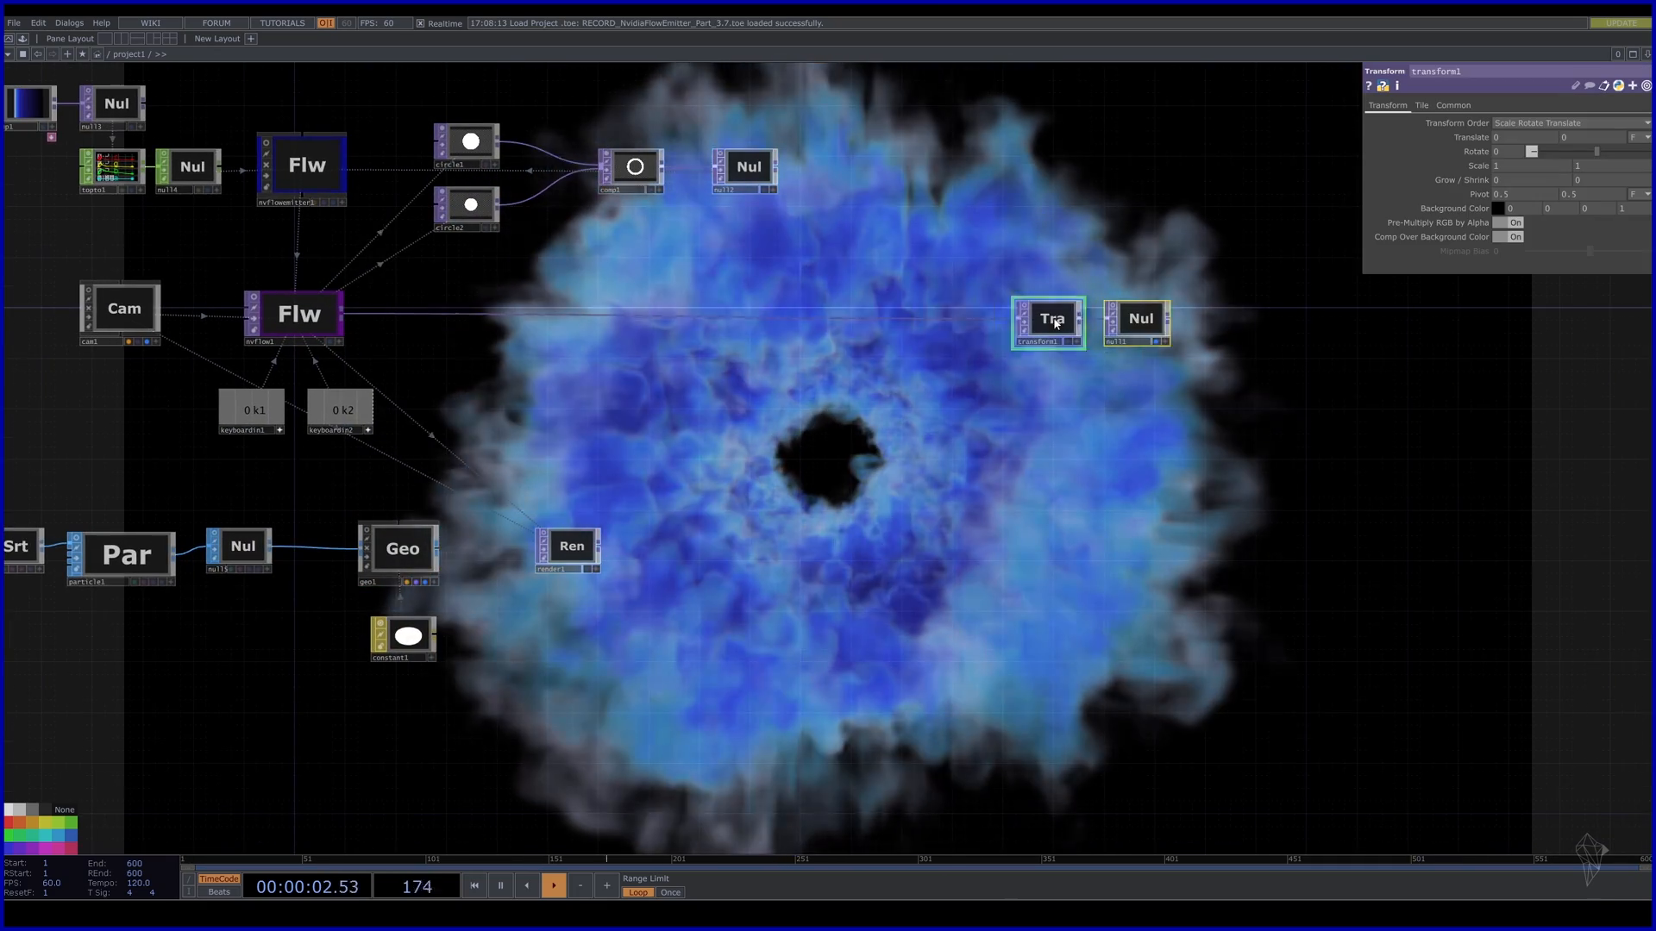
Insert a Composite TOP, comp2, on the wire feeding transform1.
left_click(862, 336)
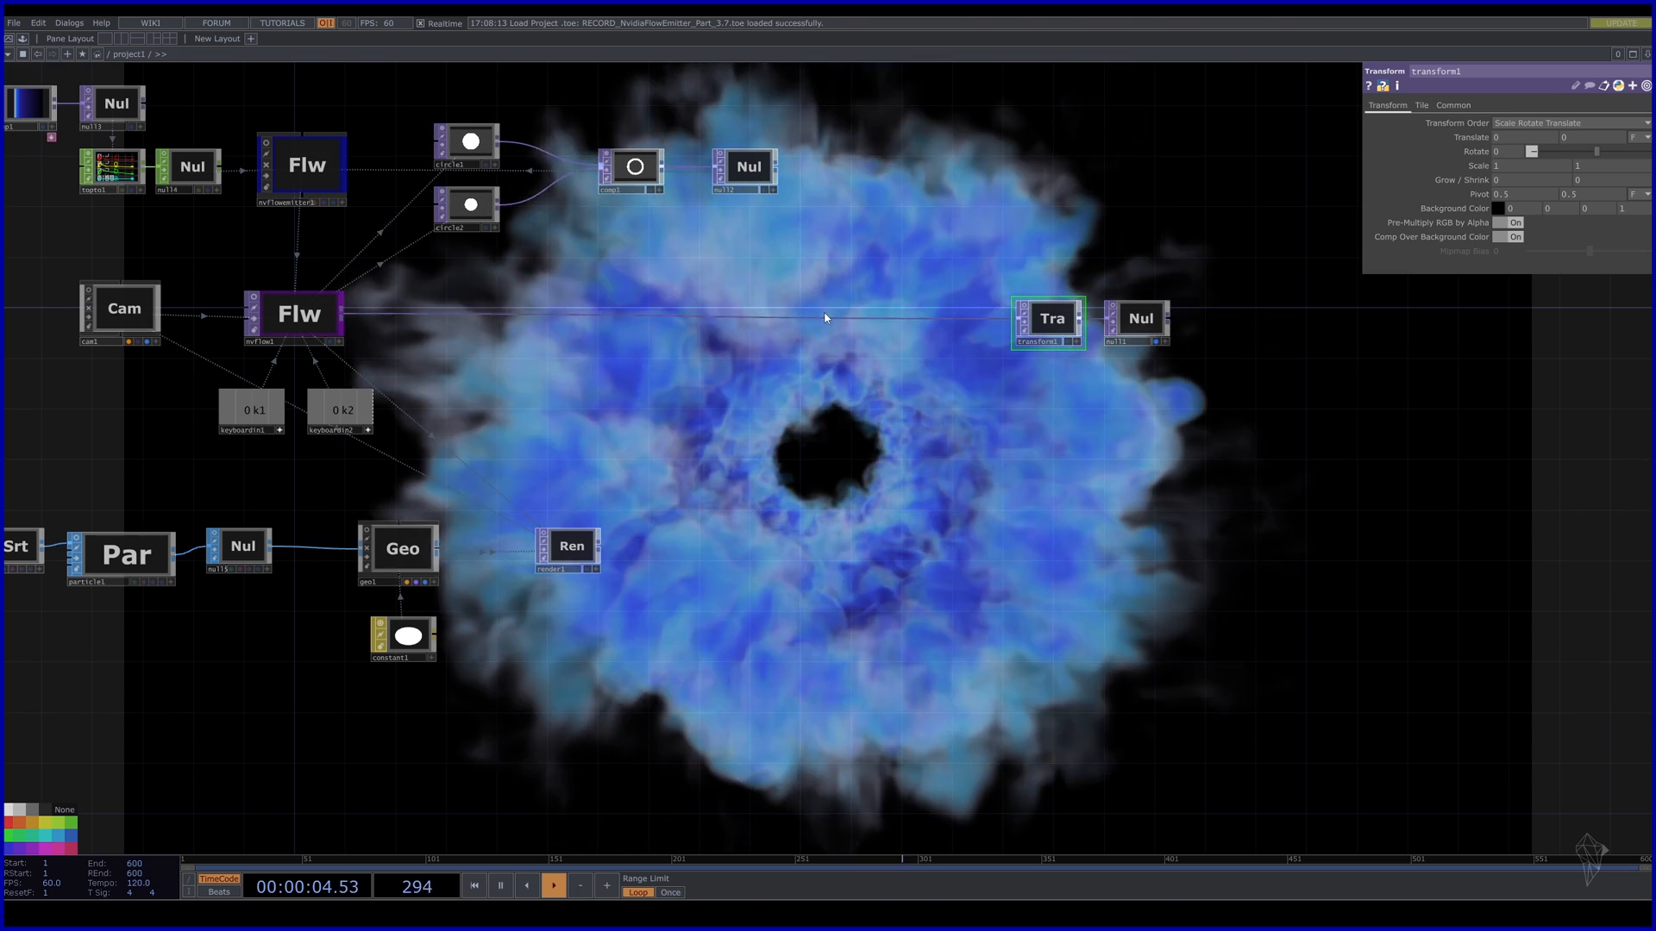
right_click(849, 315)
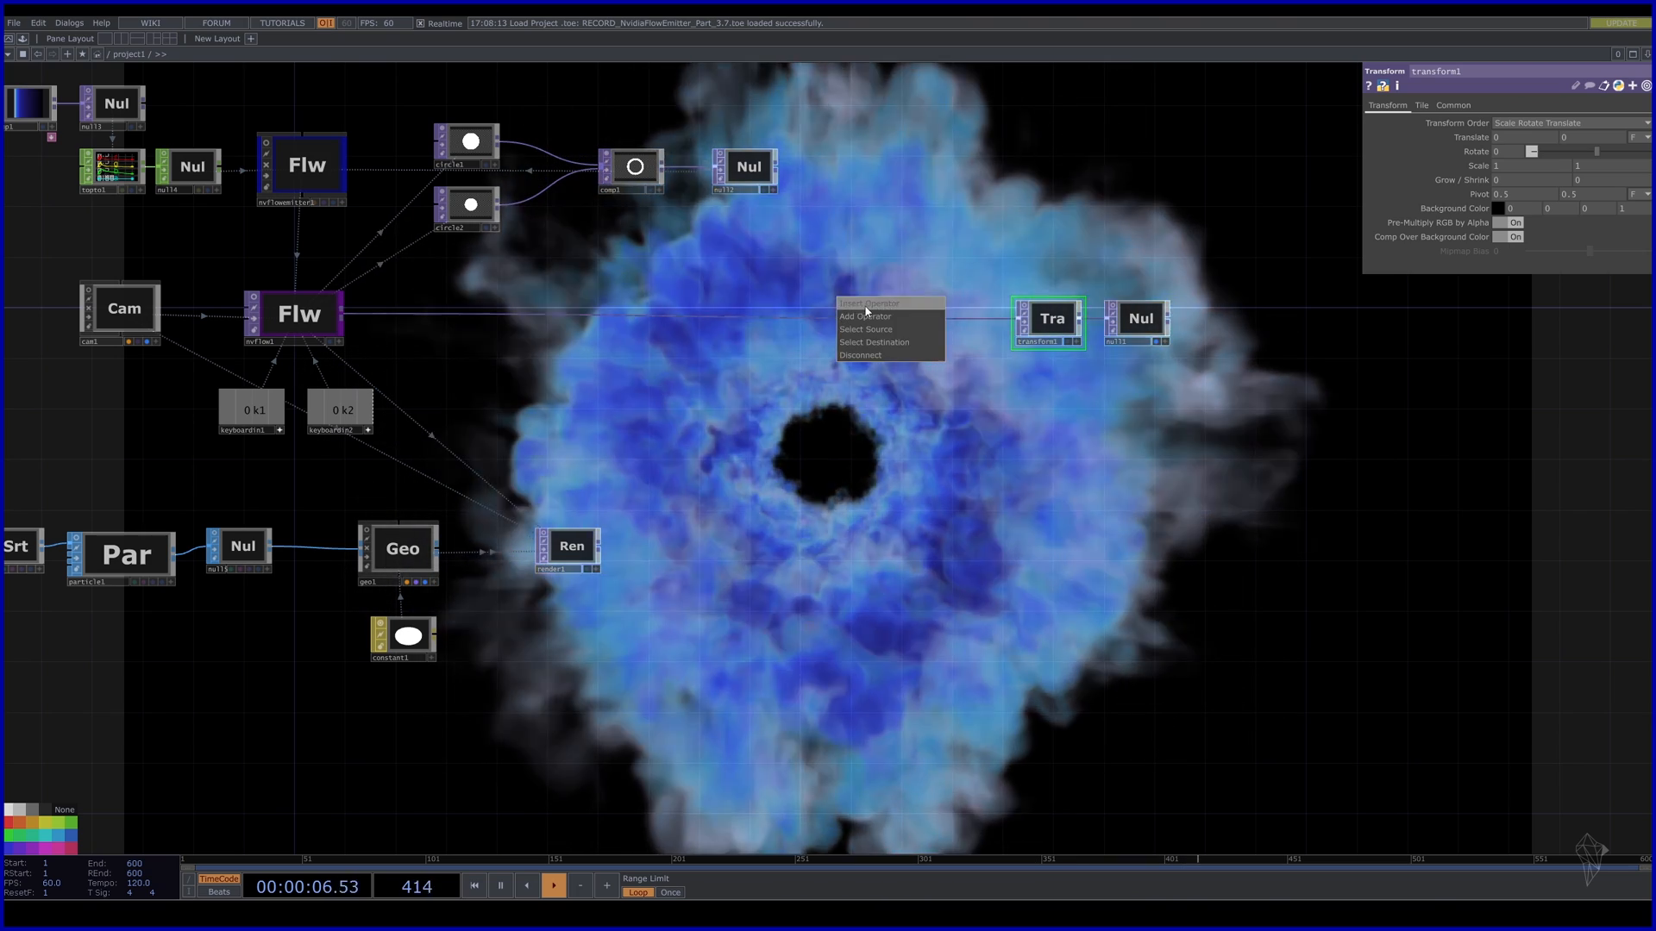
left_click(866, 306)
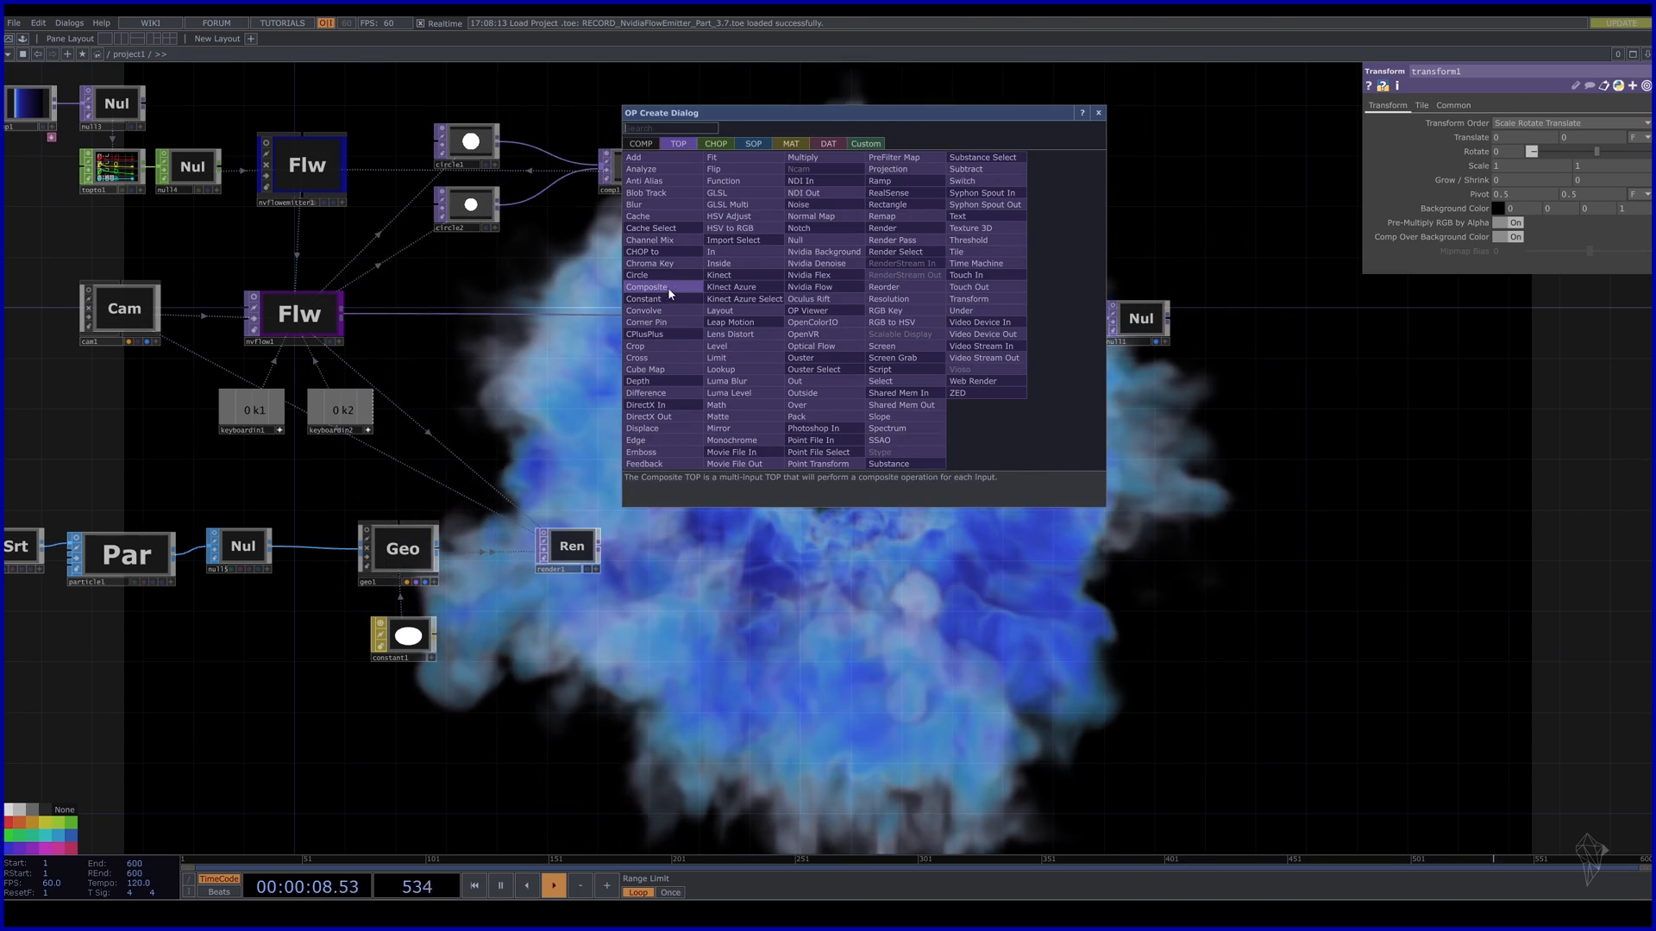
left_click(677, 294)
left_click(893, 317)
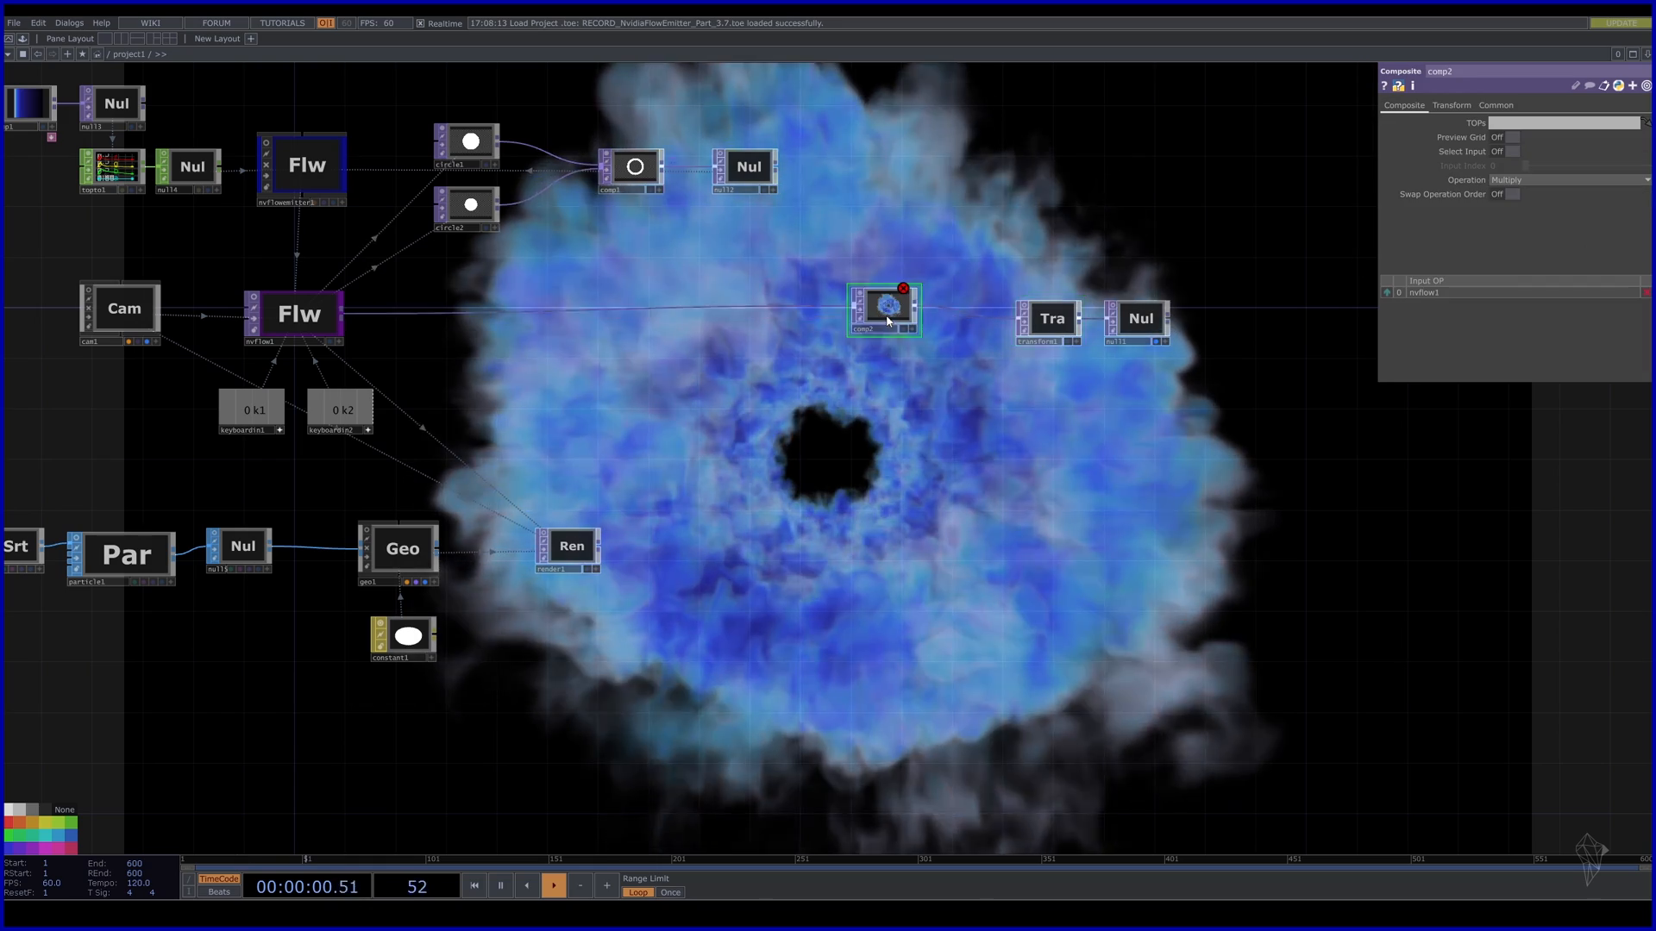
left_click_drag(893, 317, 892, 330)
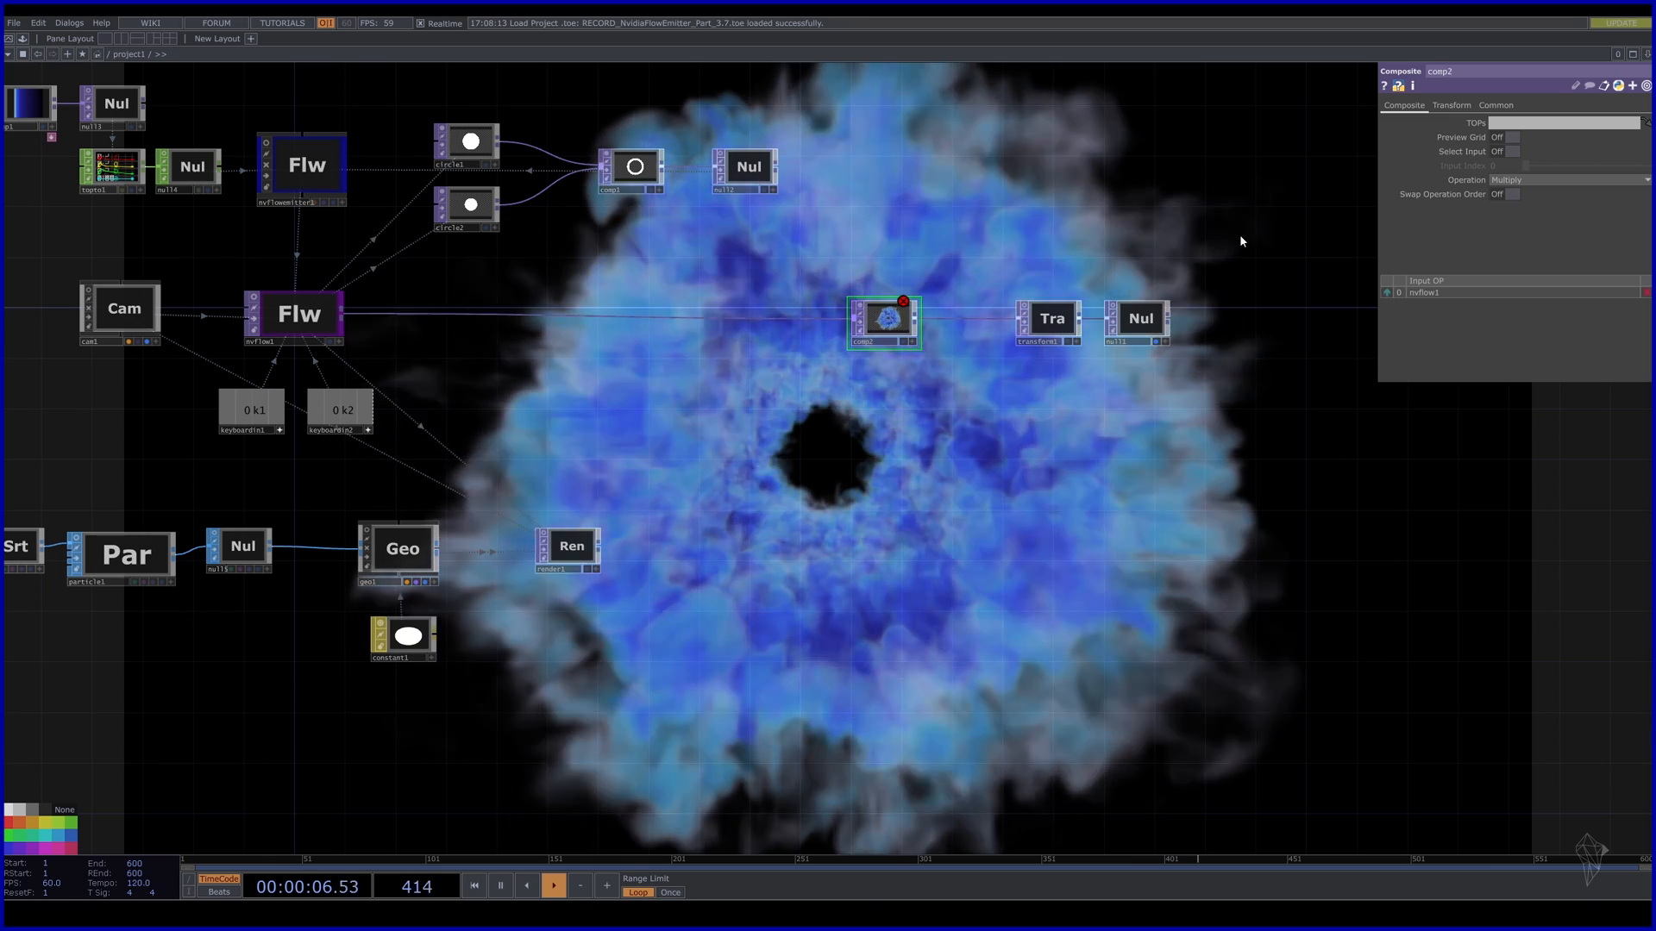
Add a Null after render1, wire it into comp2, and set the Operation to Maximum.
key("Tab")
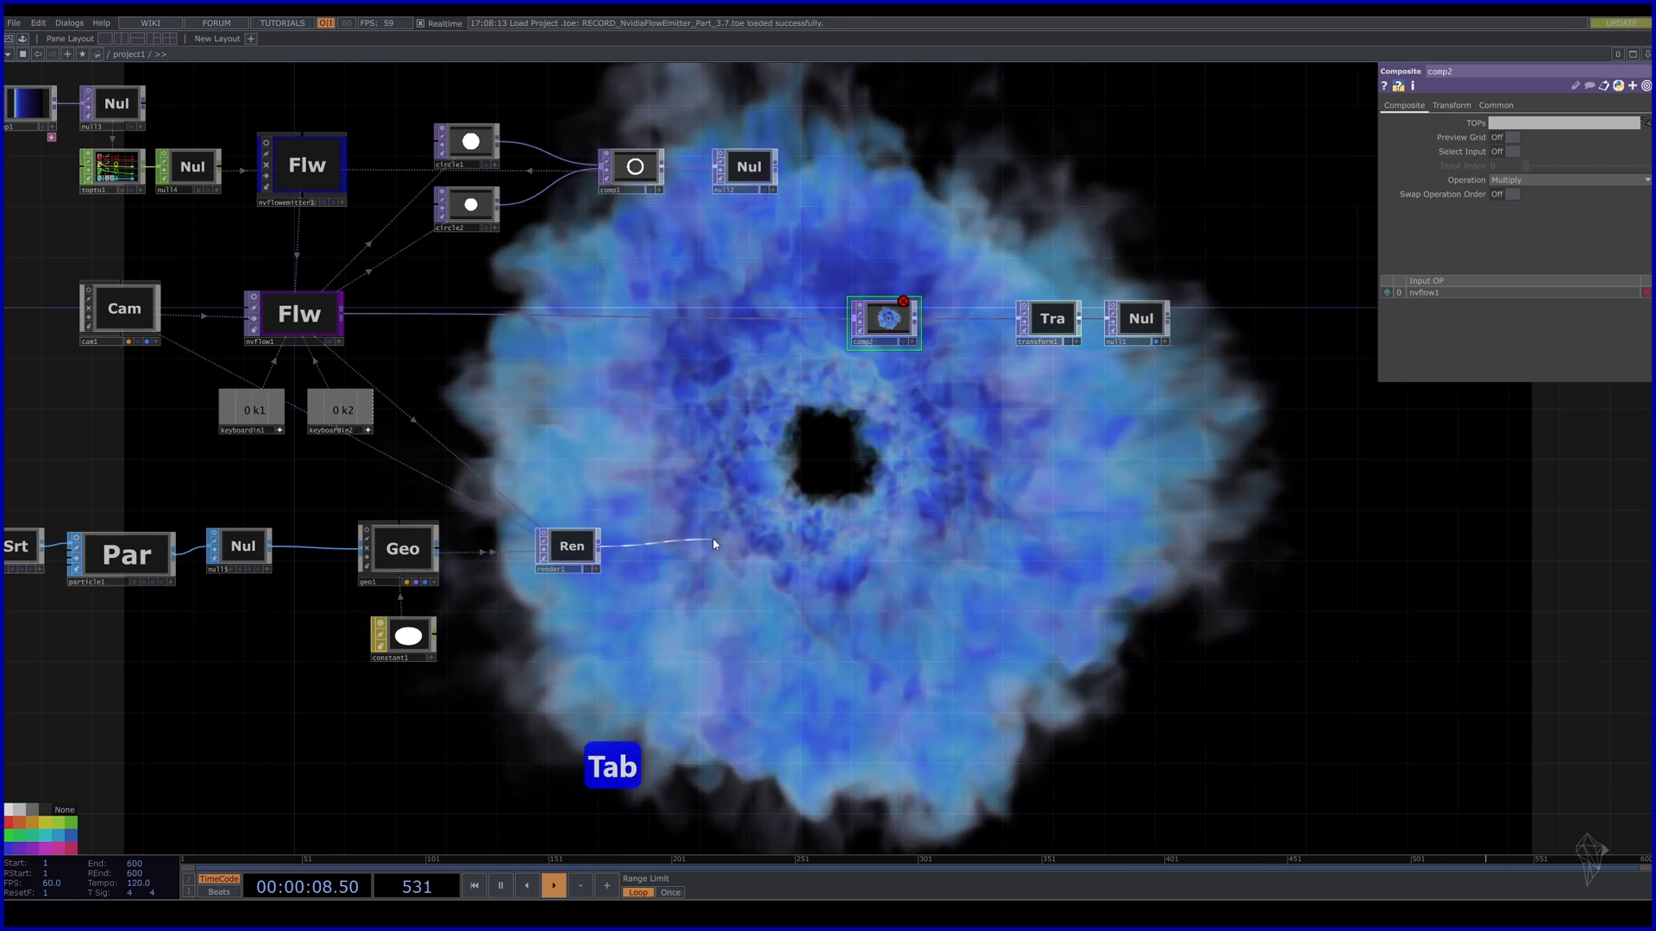
type("n")
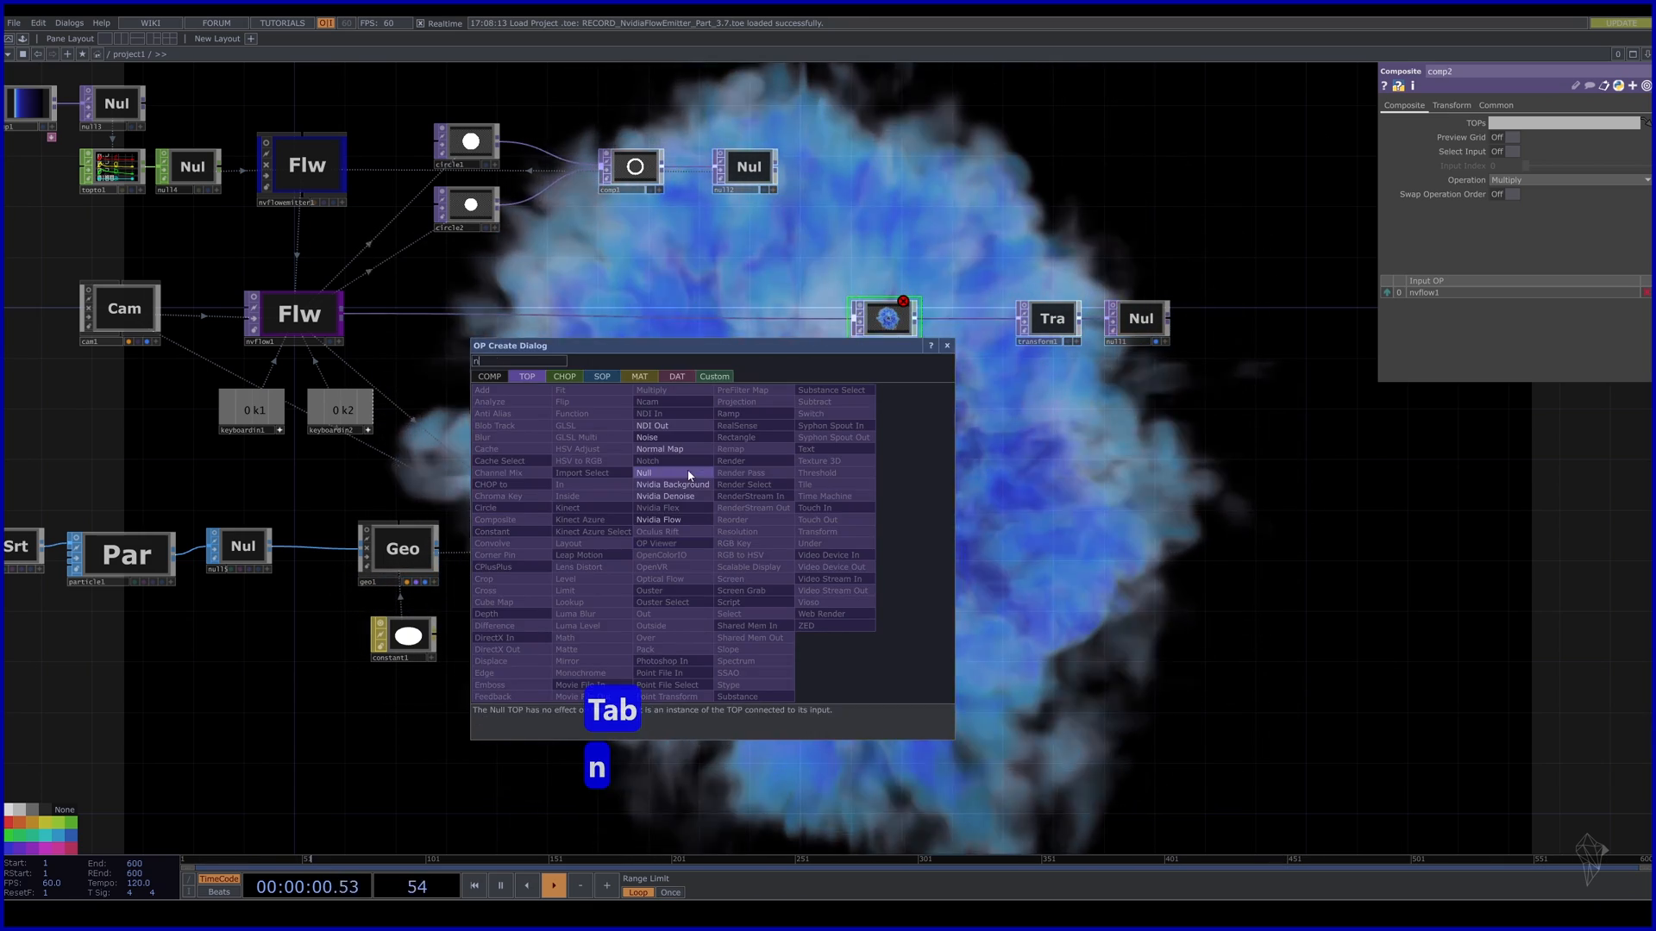
left_click(687, 473)
left_click(690, 548)
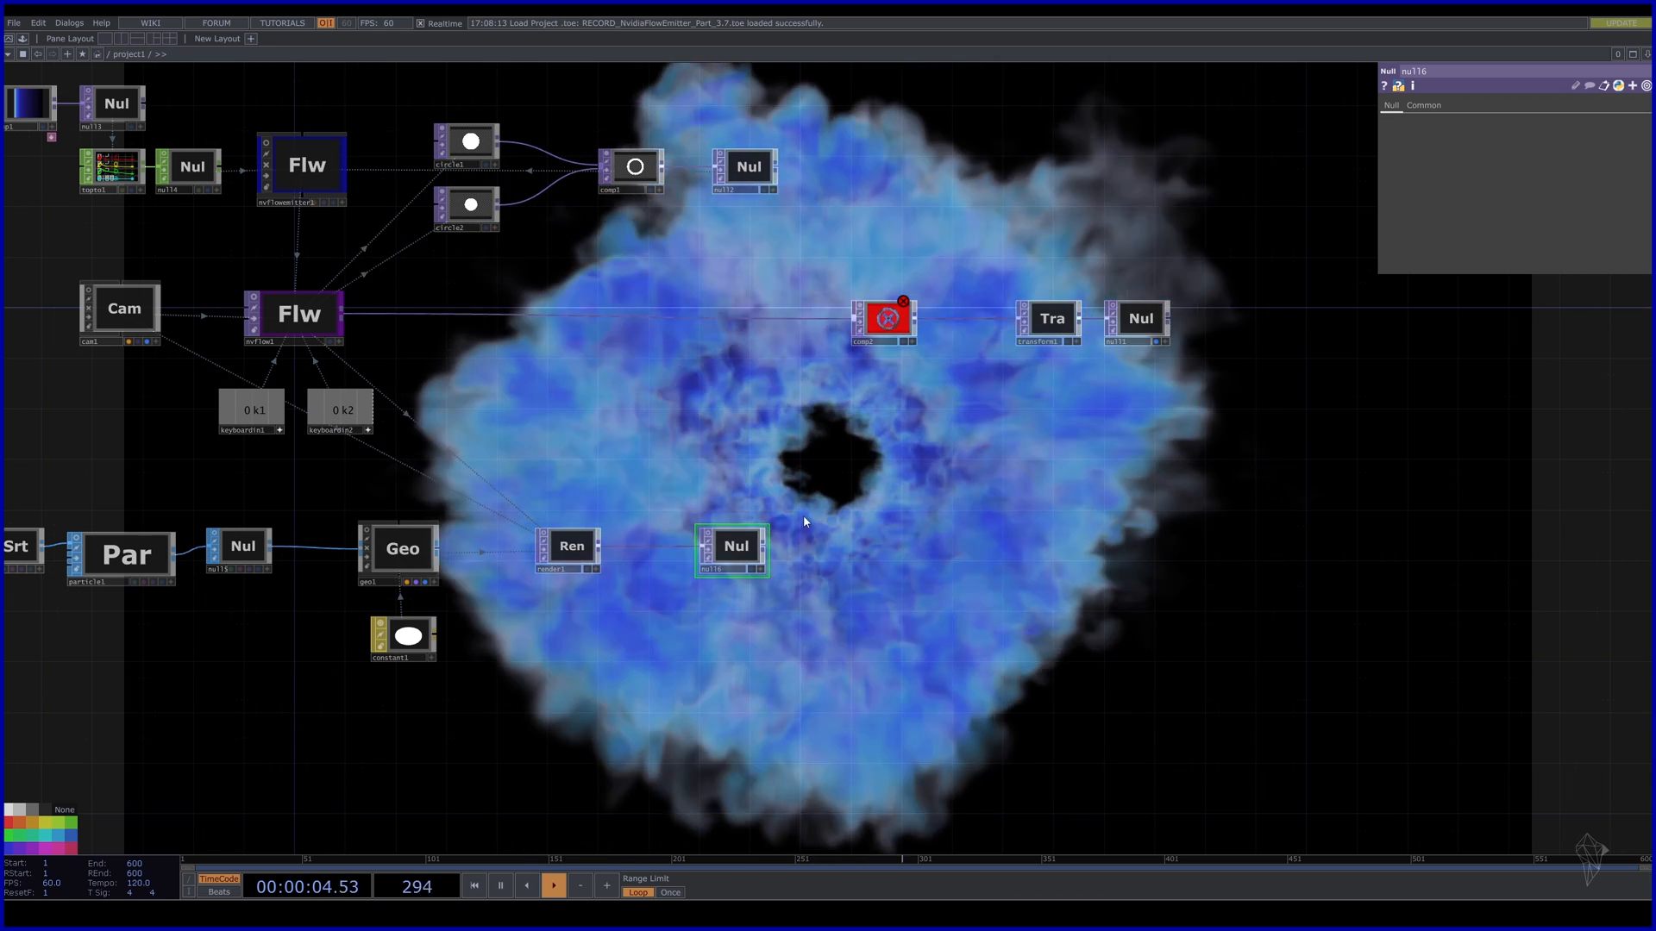
left_click(869, 326)
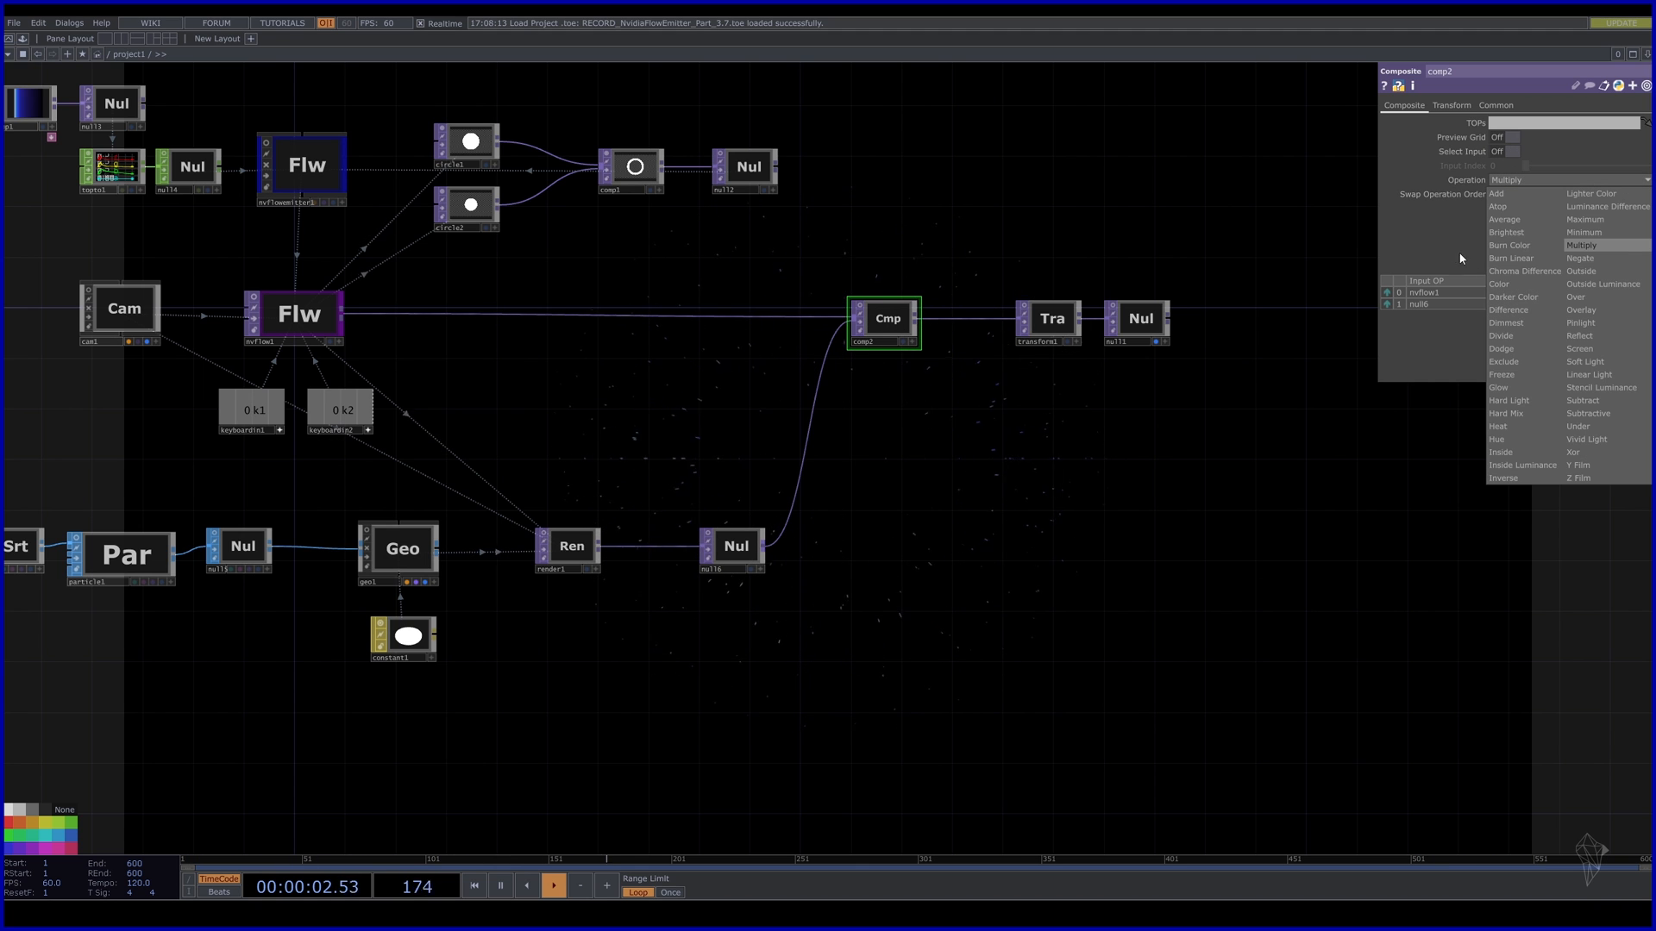
left_click(1591, 220)
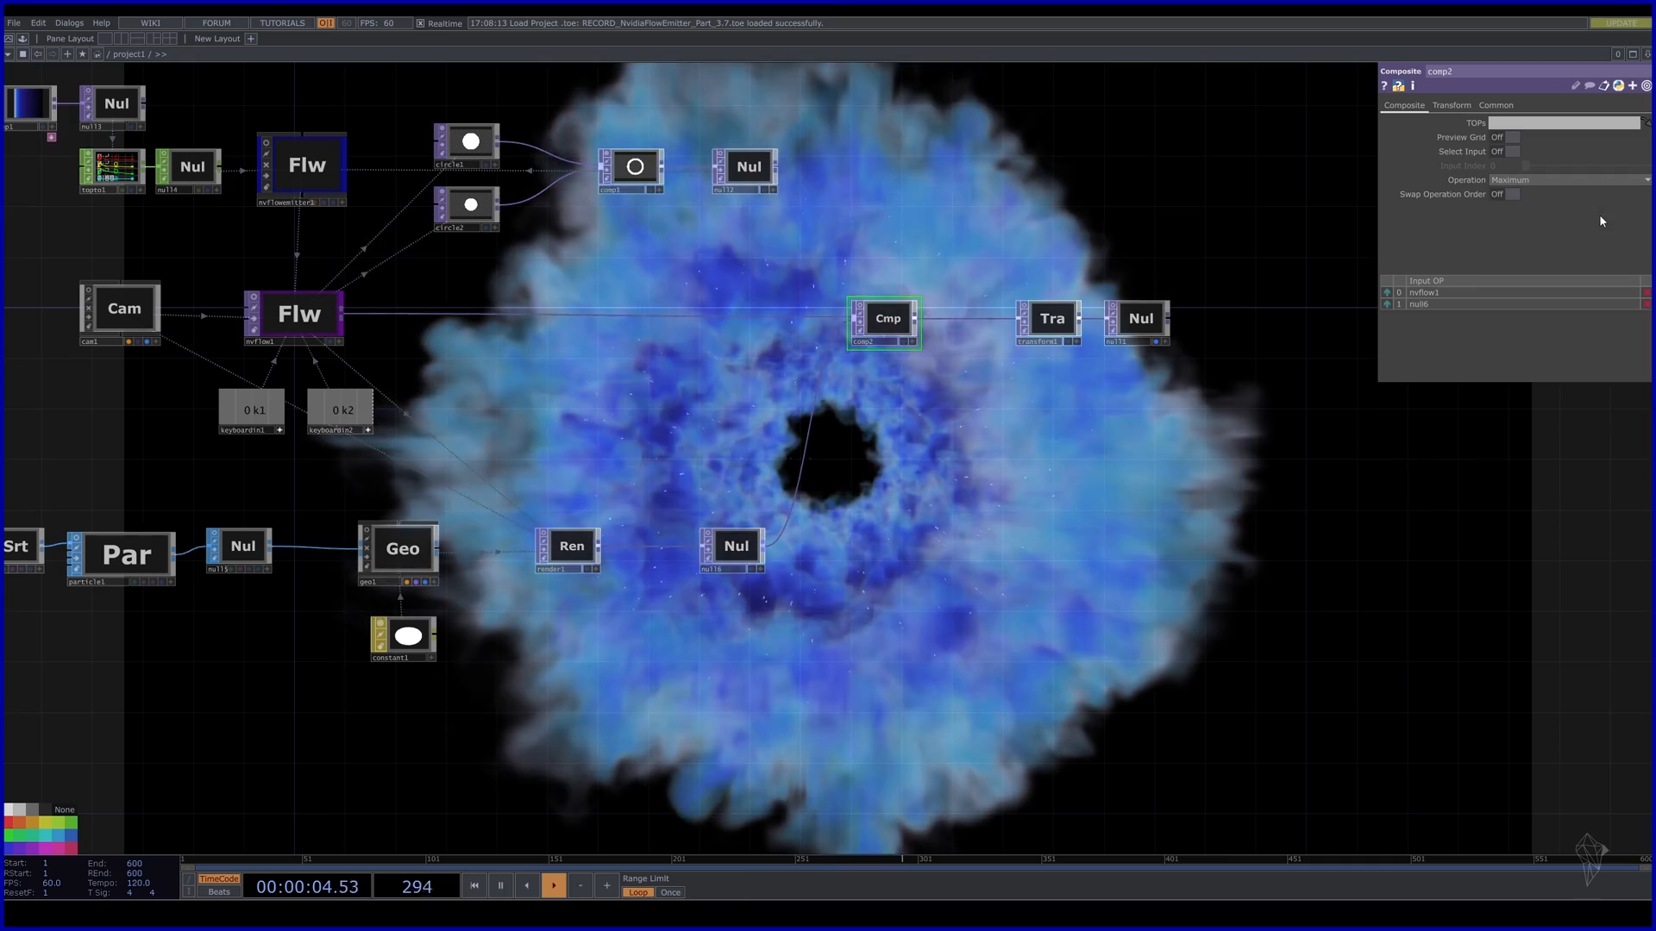
left_click_drag(531, 681, 819, 525)
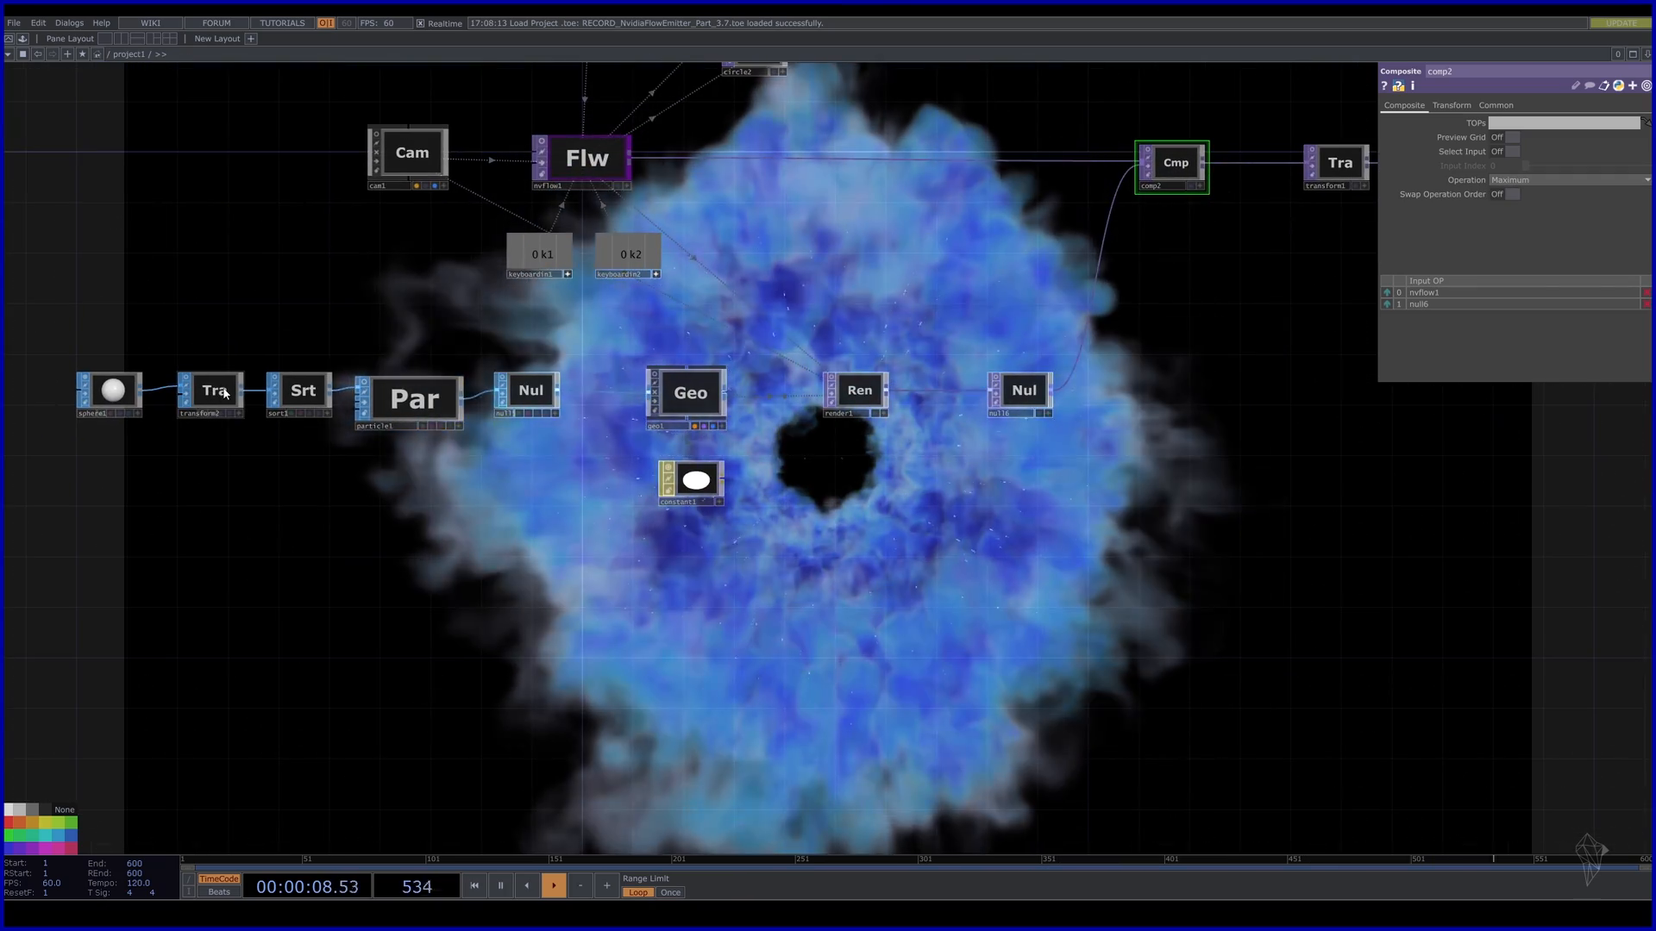
Set transform2's uniform scale to 5, after trying 6, then select particle1.
left_click(225, 393)
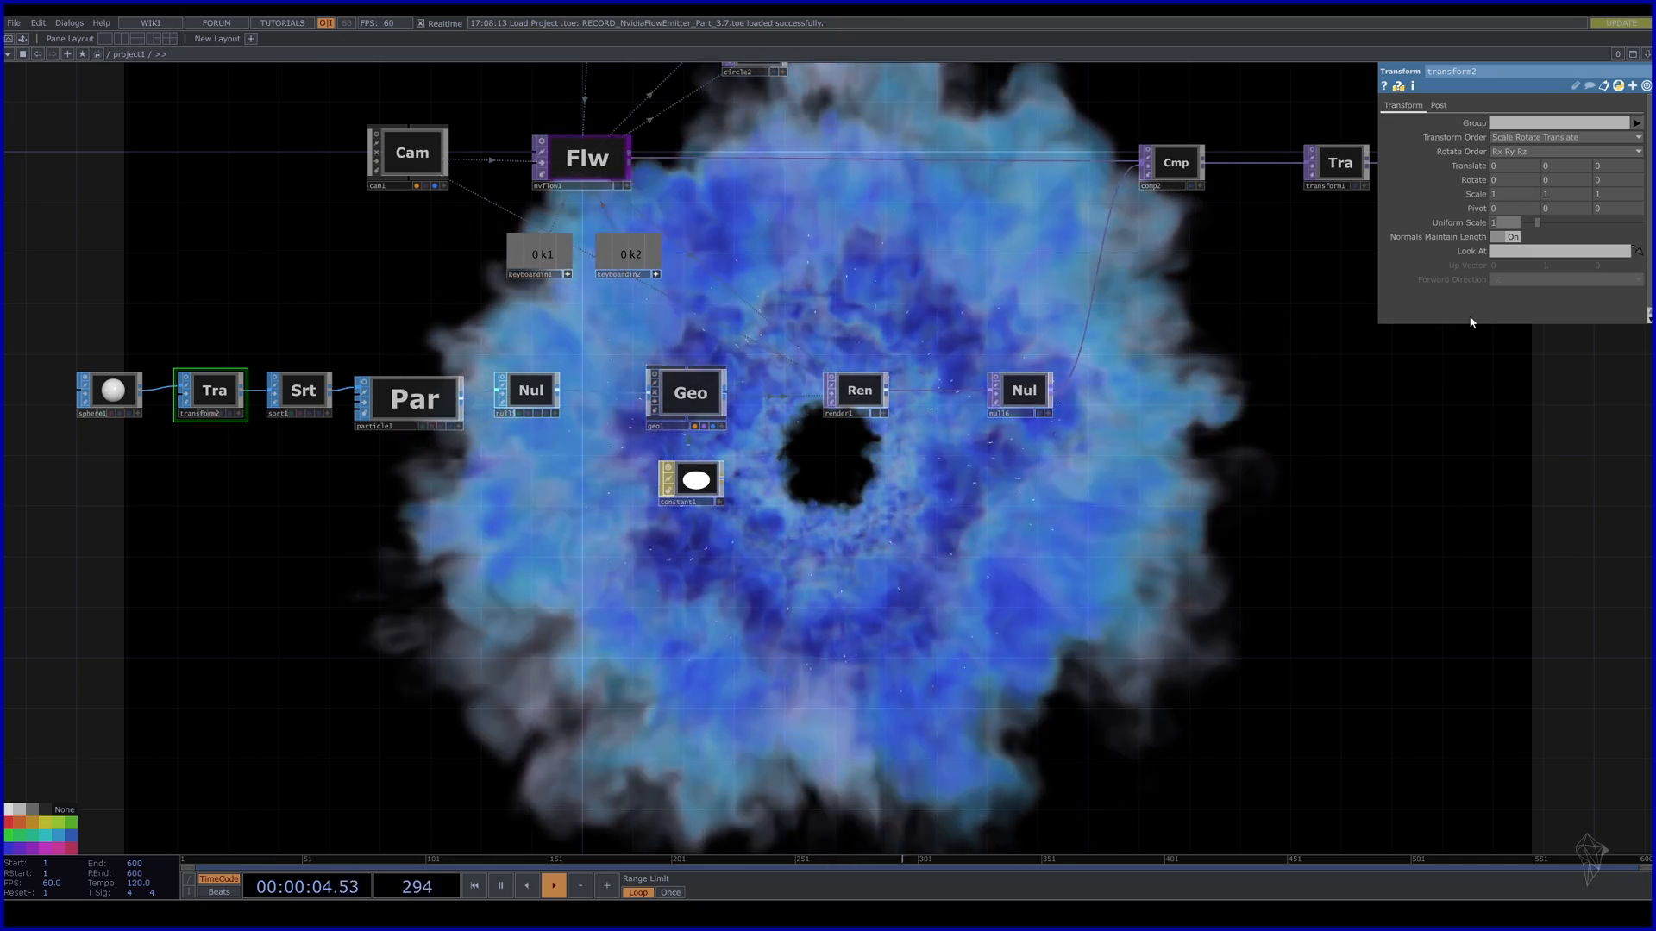
type("6")
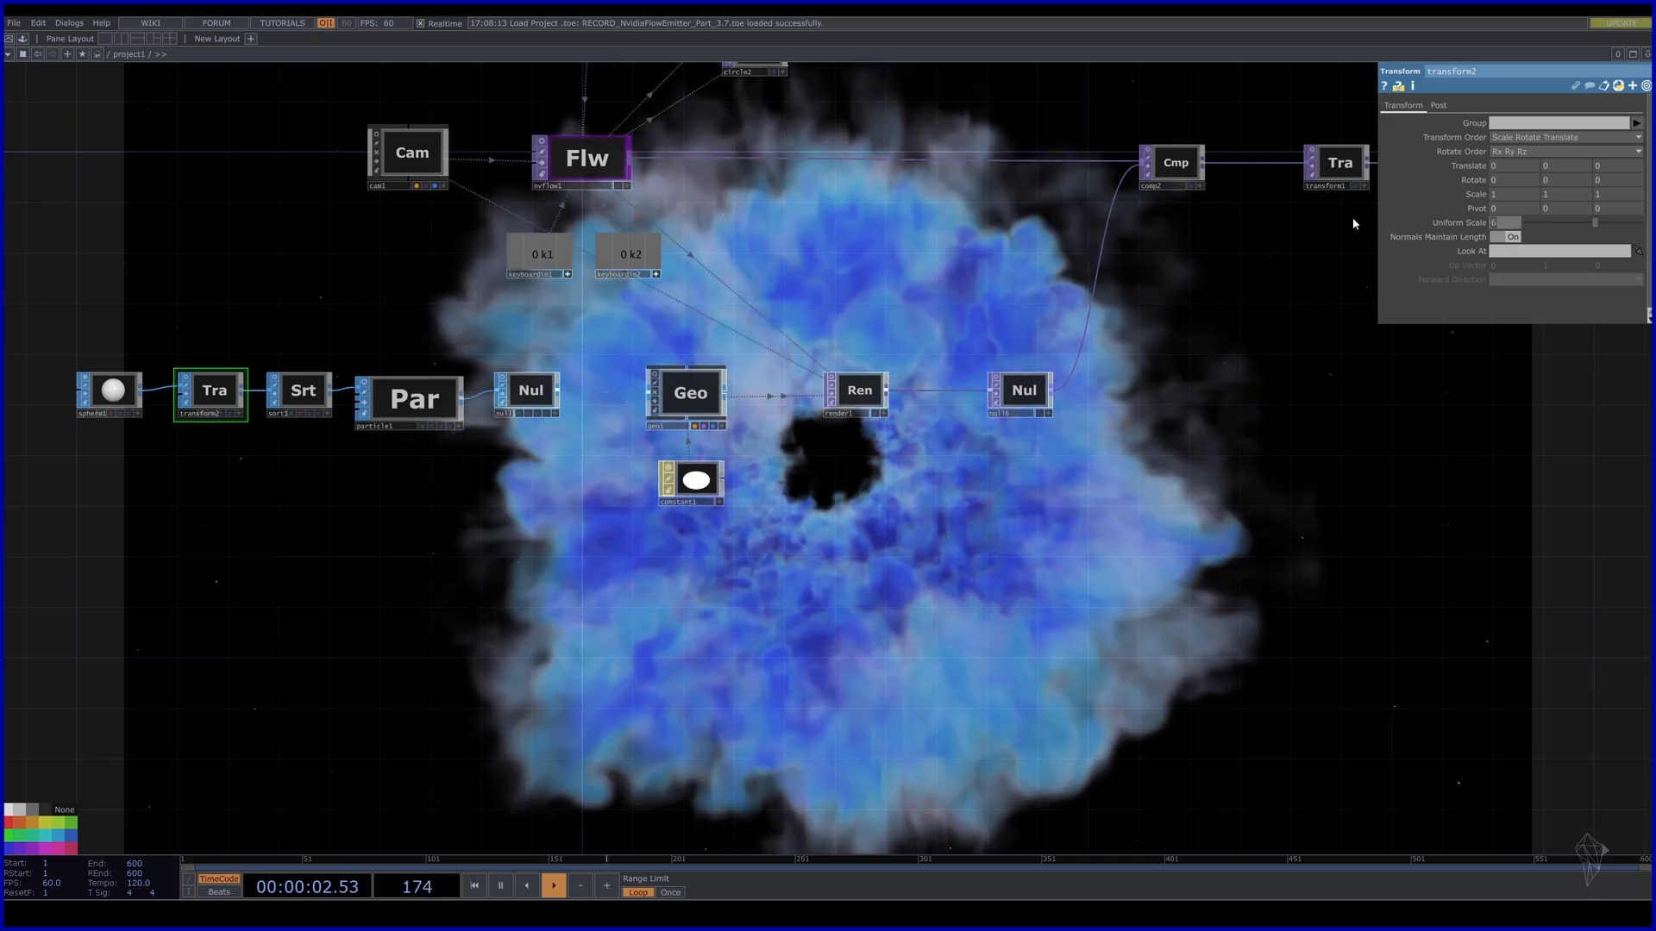
key("5")
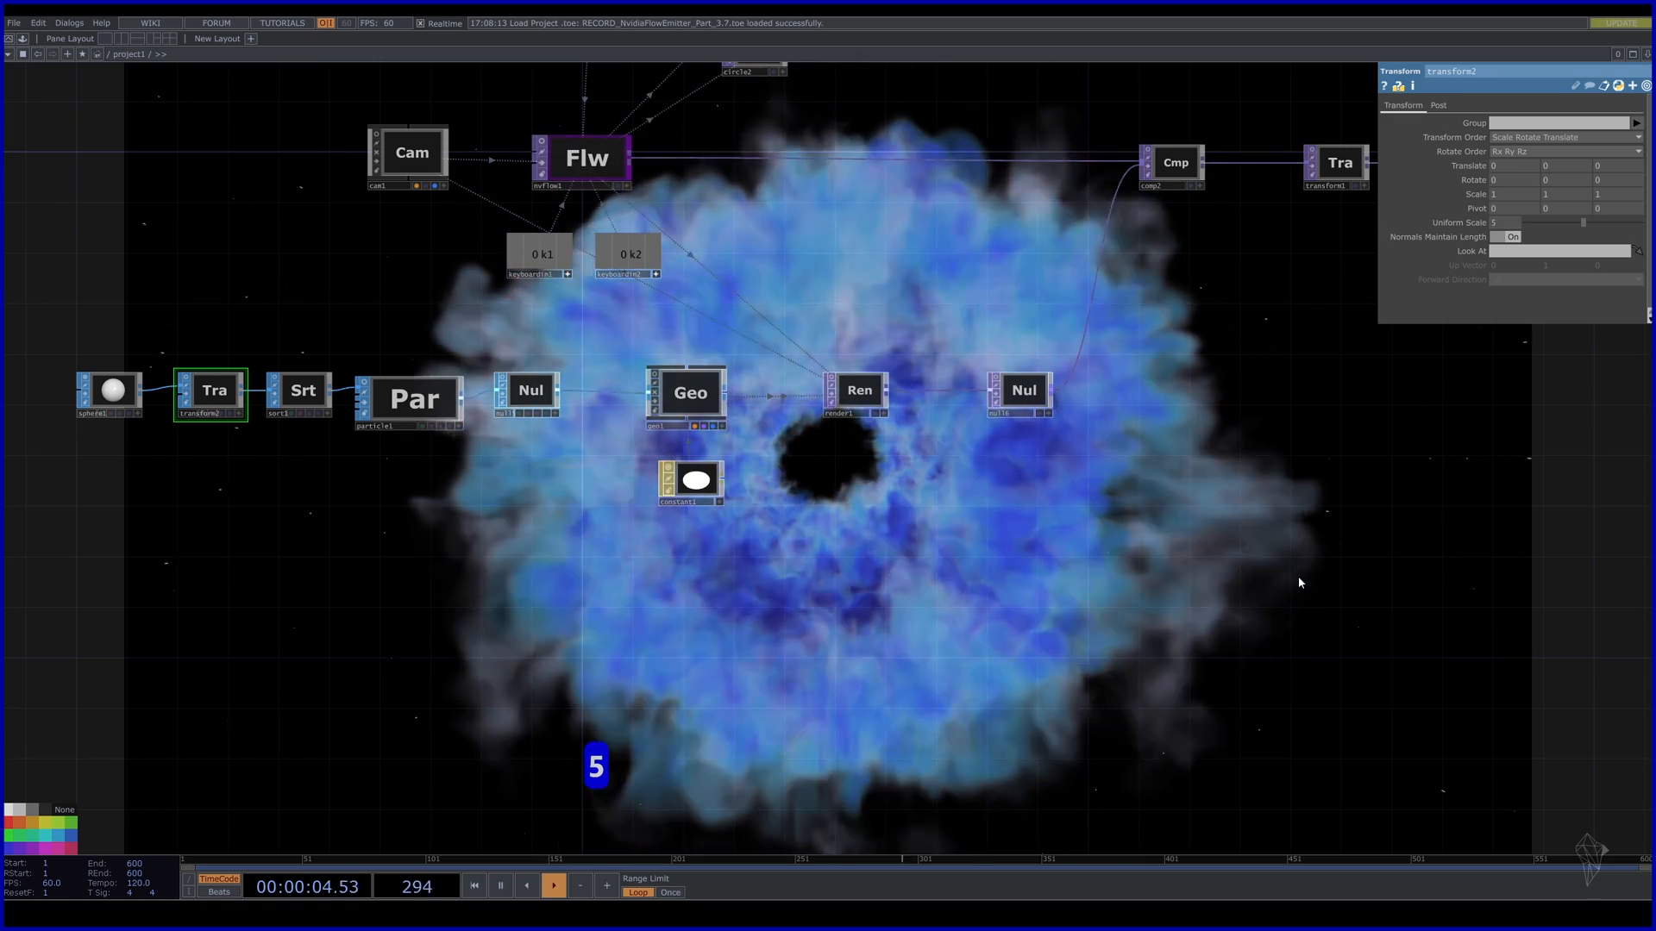
left_click(405, 398)
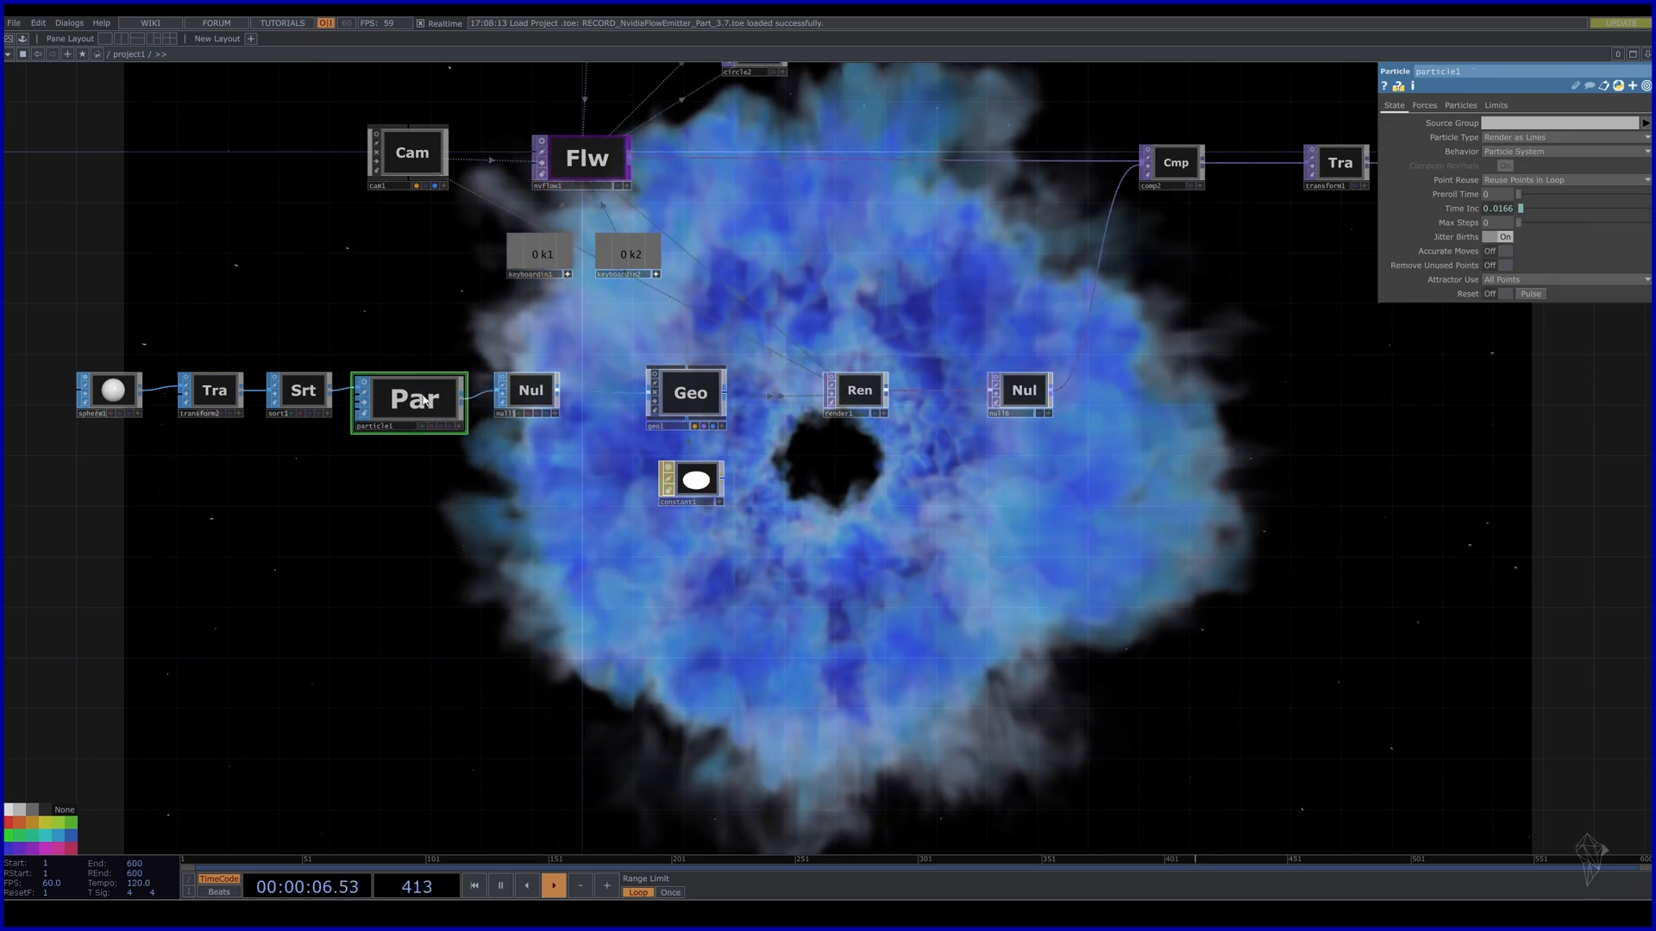
left_click_drag(454, 359, 576, 483)
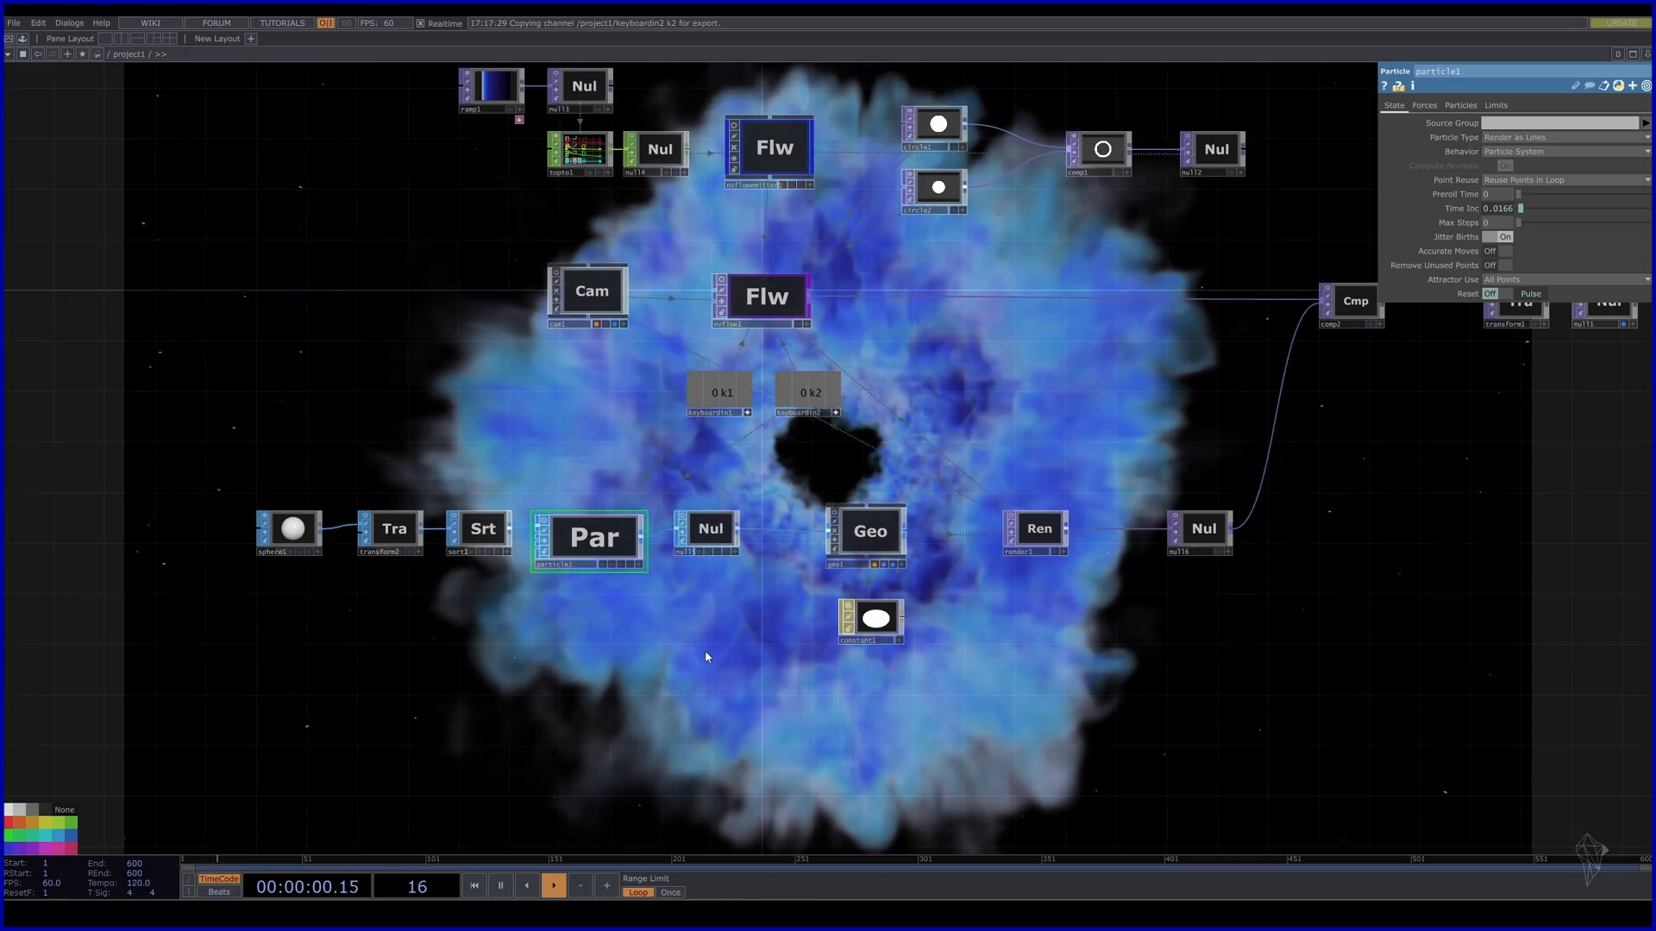
Create a Keyboard In CHOP, keyboardin3, reading key 3.
key("Tab")
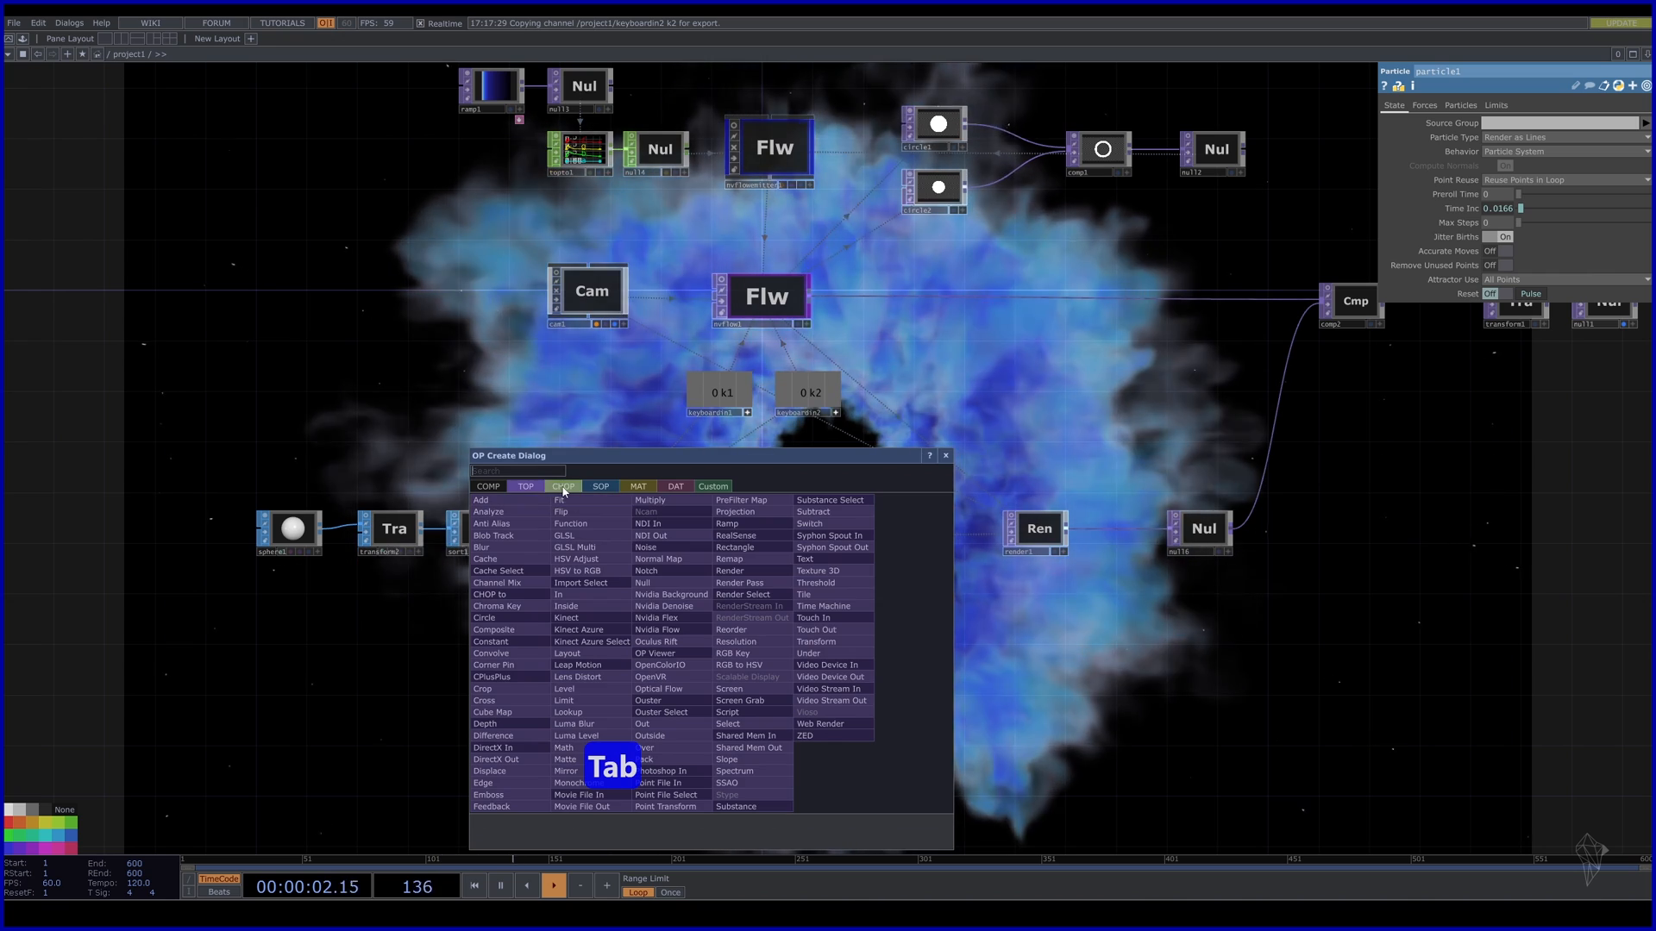
left_click(563, 488)
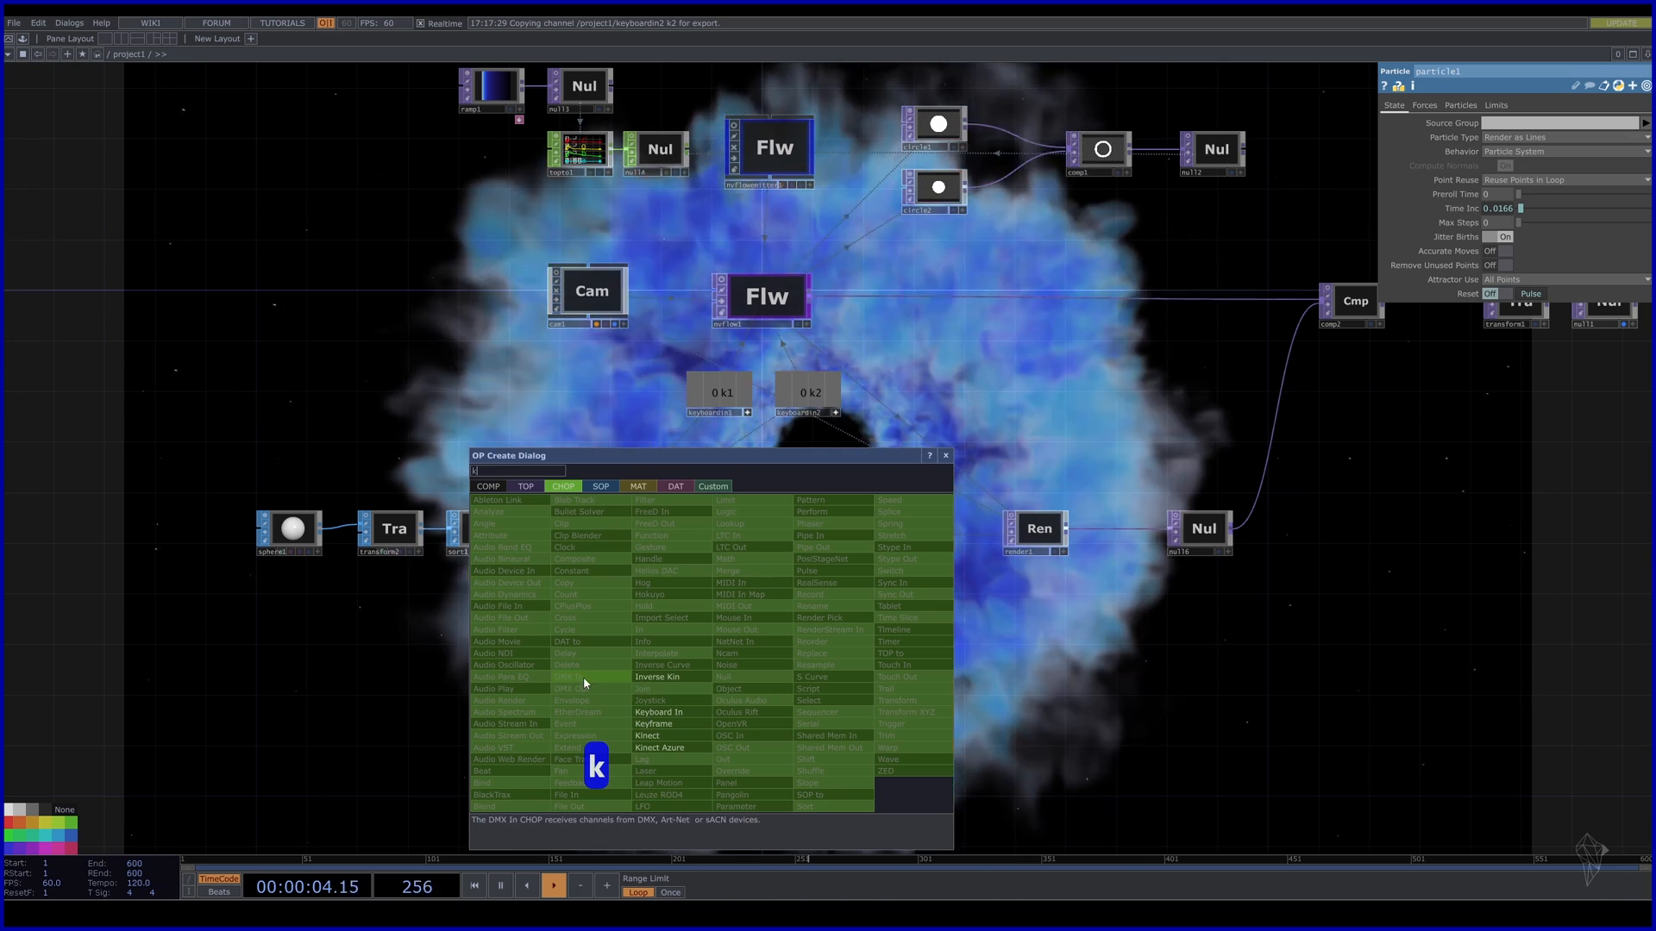
left_click(683, 717)
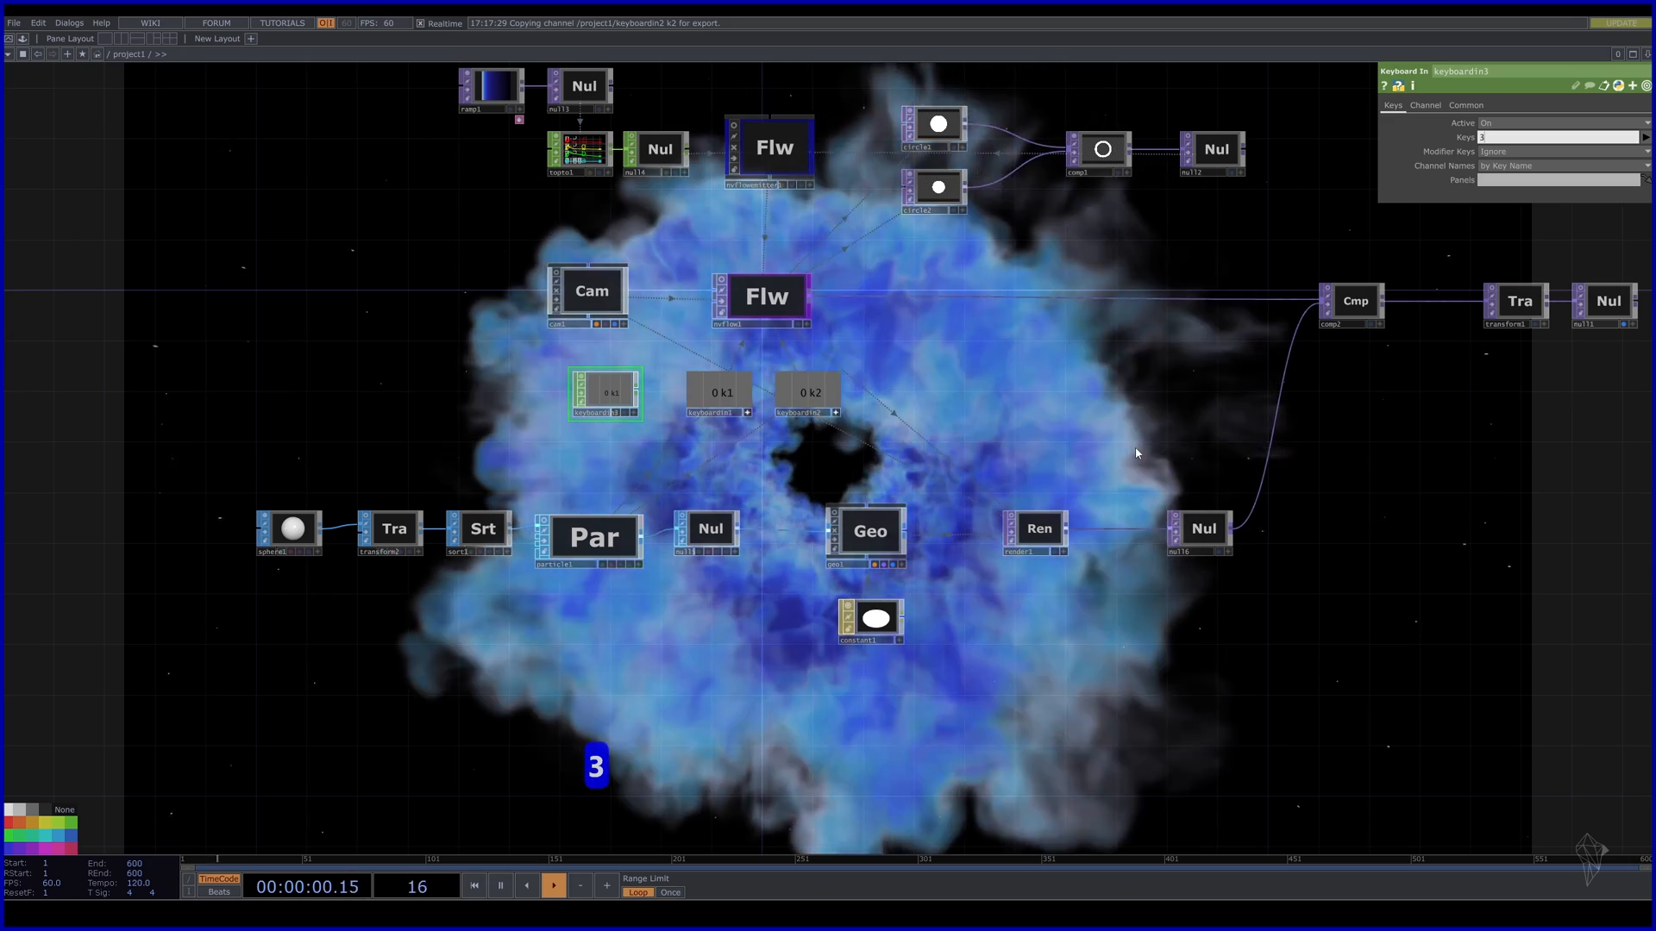
Reference keyboardin3's k3 channel in particle1's Reset Pulse parameter.
left_click(630, 534)
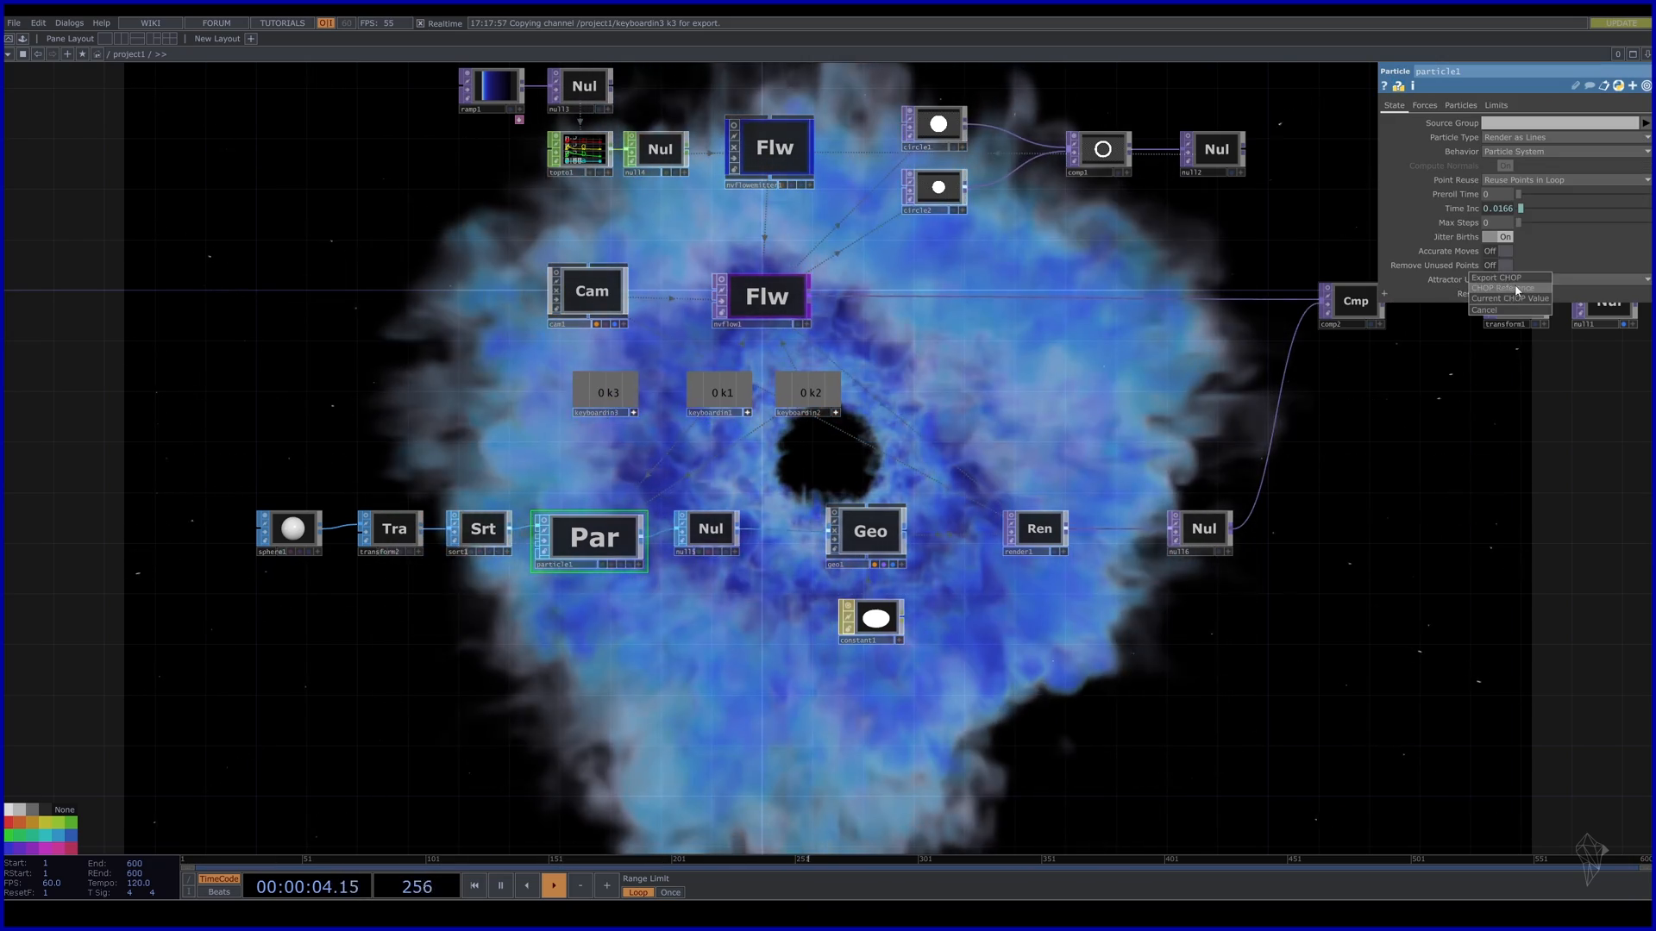
left_click_drag(593, 394, 1535, 294)
left_click(1544, 286)
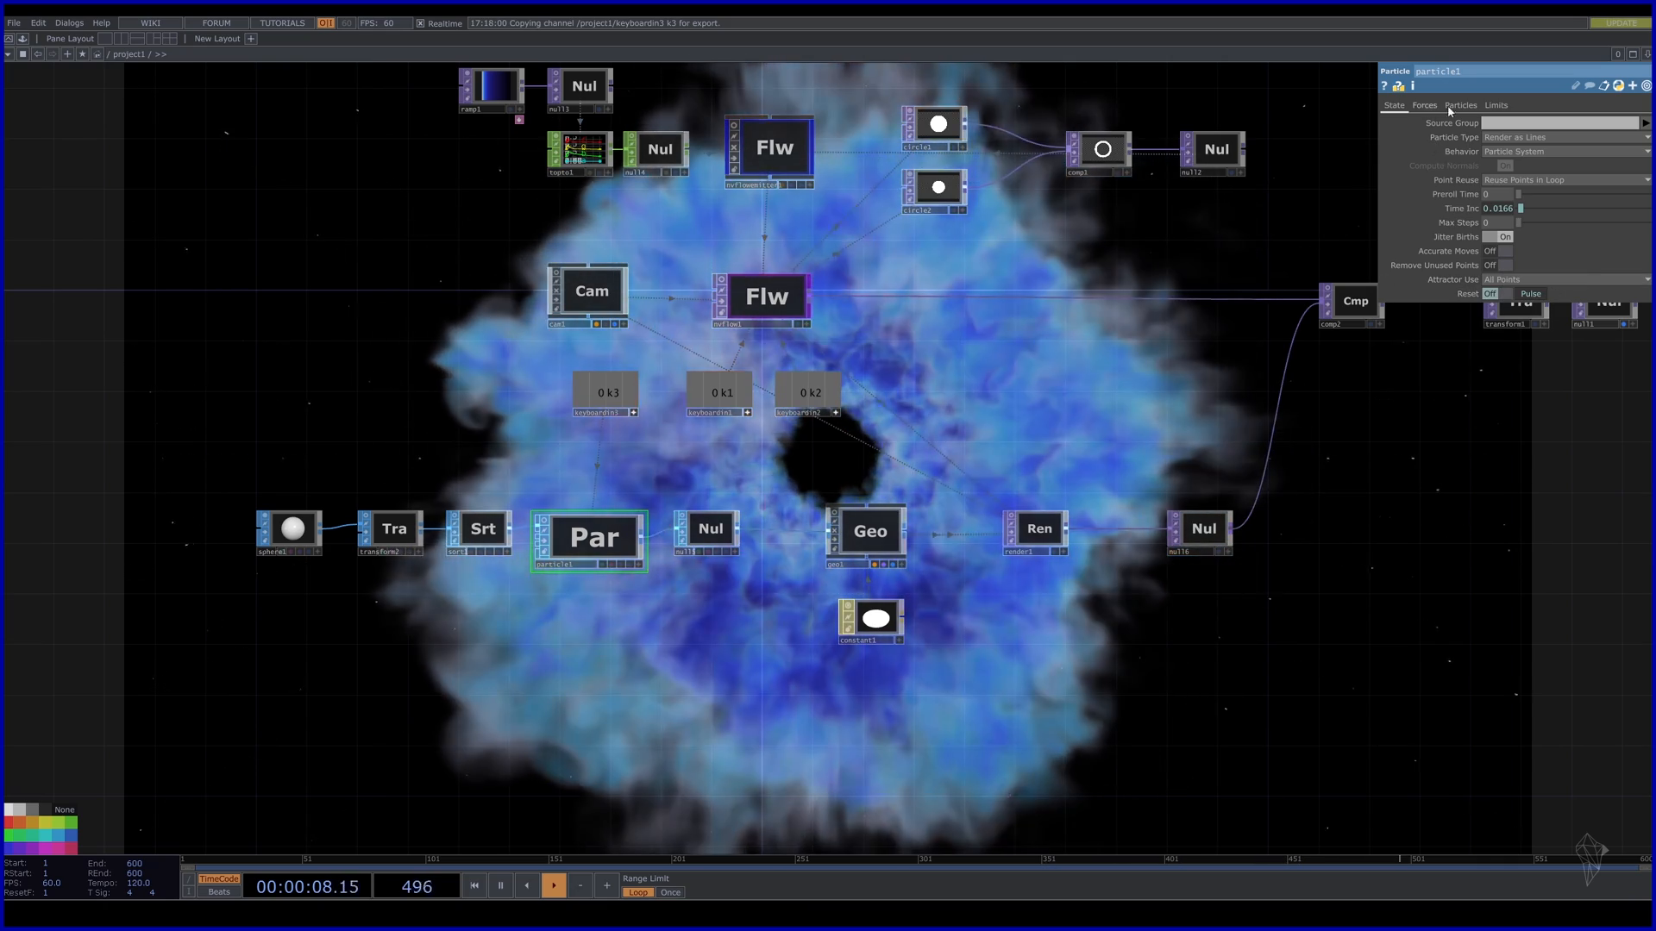
Reference k3 in particle1's Birth Pulse and turn on the particle node's live viewer.
left_click(1460, 106)
left_click_drag(607, 396, 1502, 281)
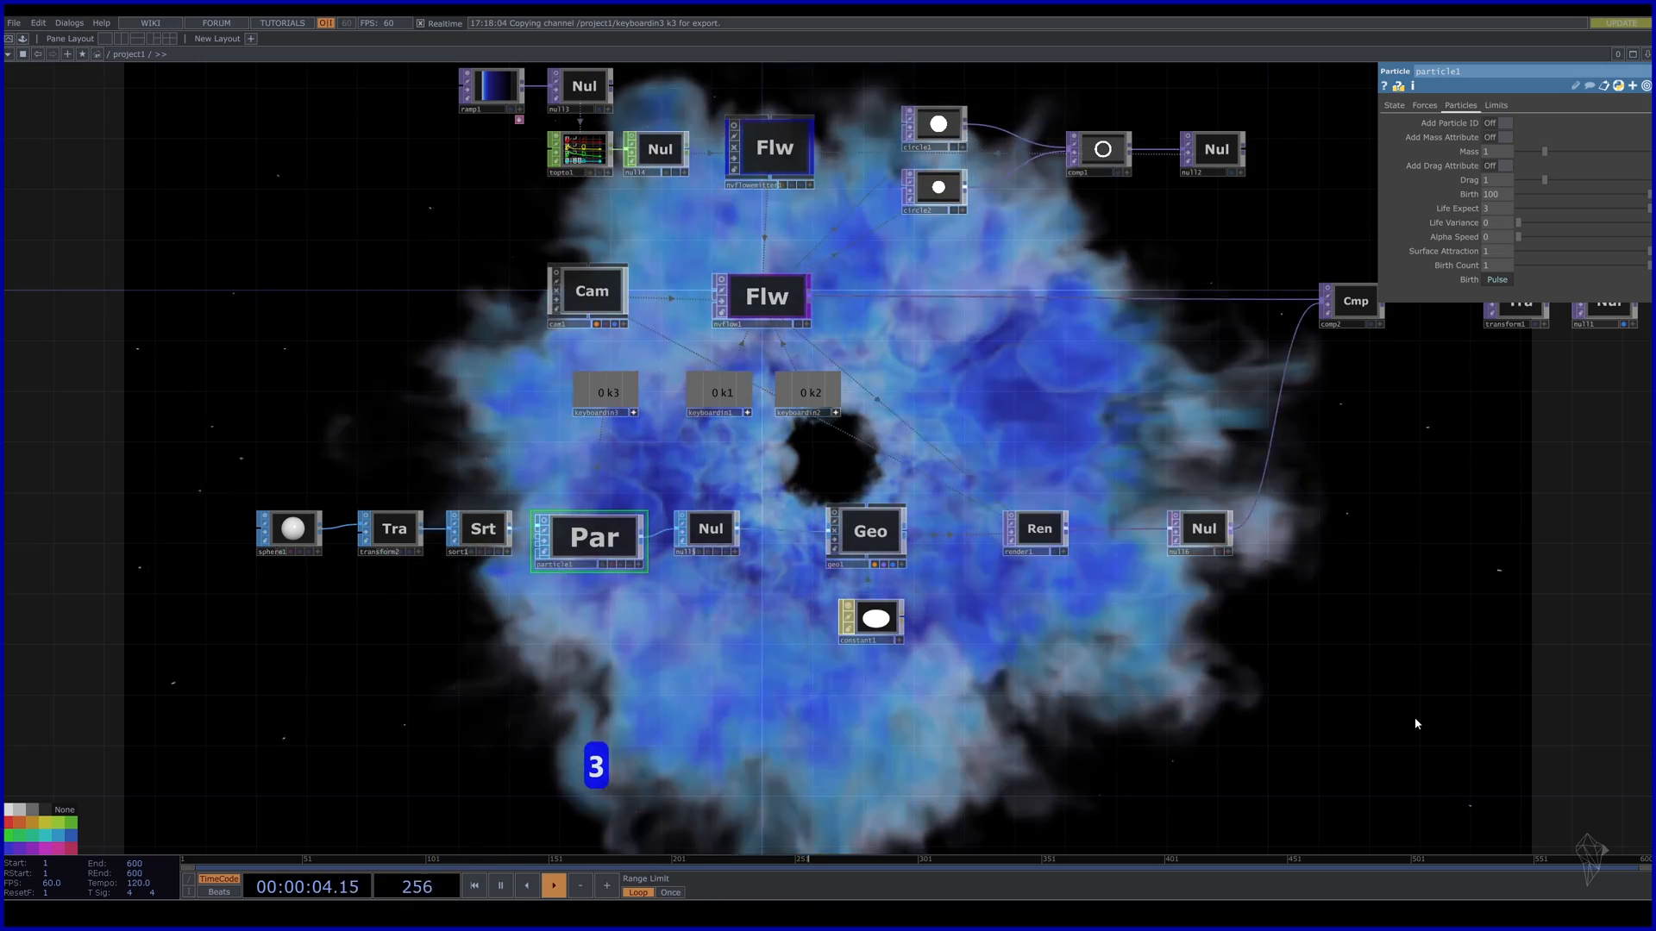
left_click(544, 520)
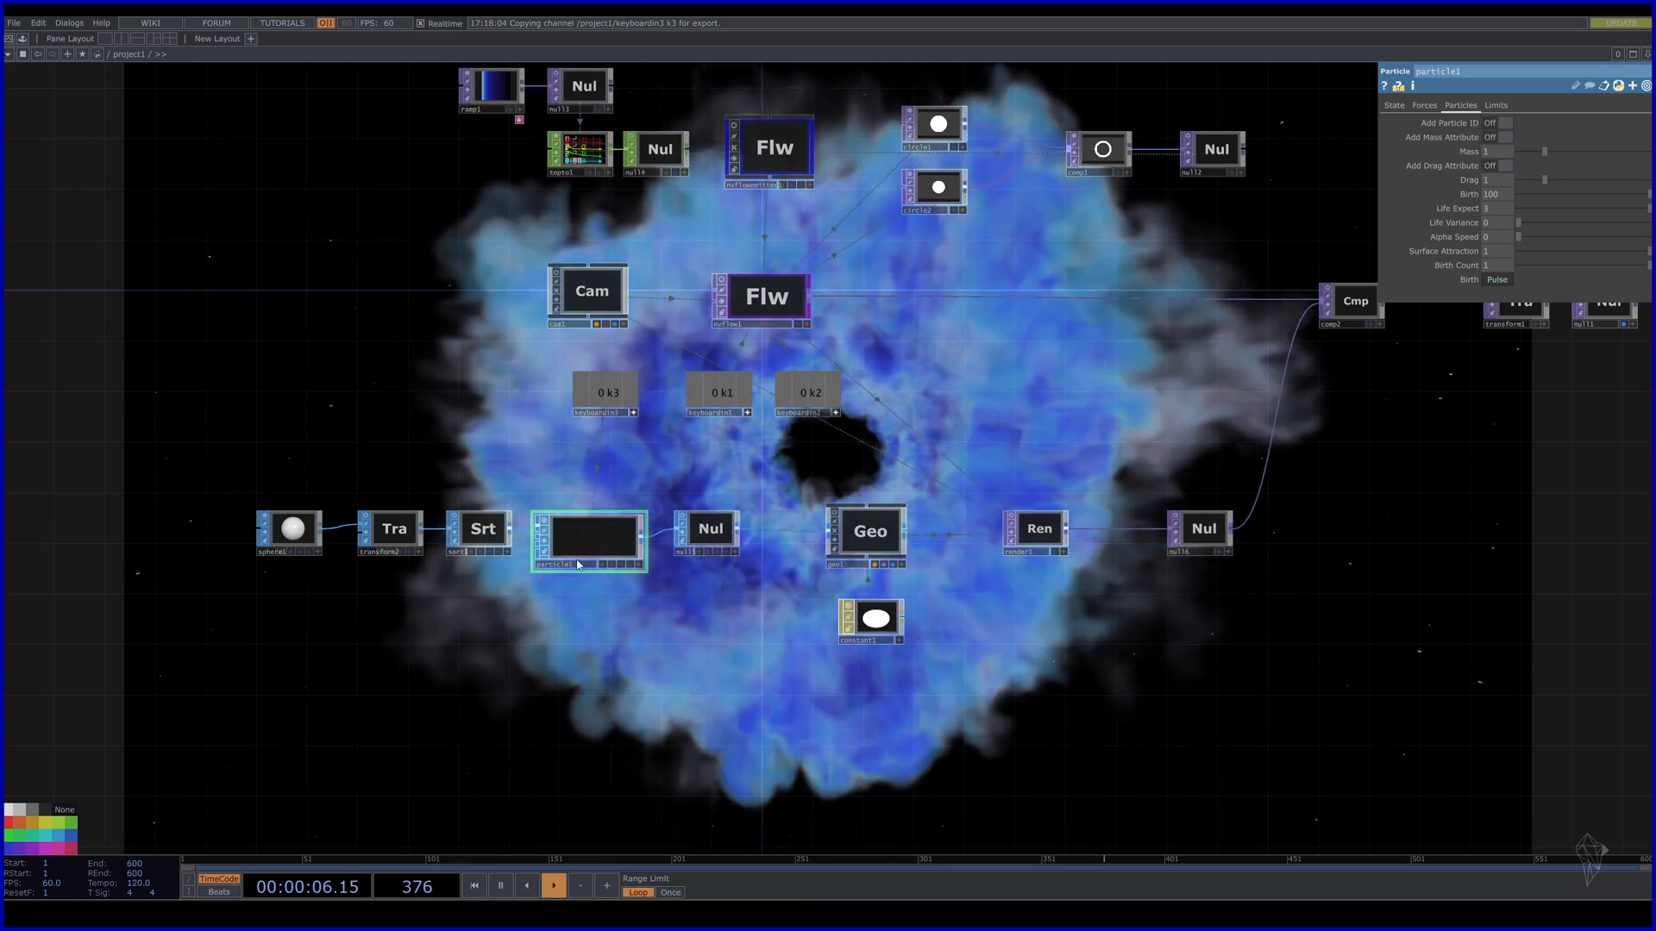
scroll(581, 551, "up", 5)
scroll(590, 546, "up", 5)
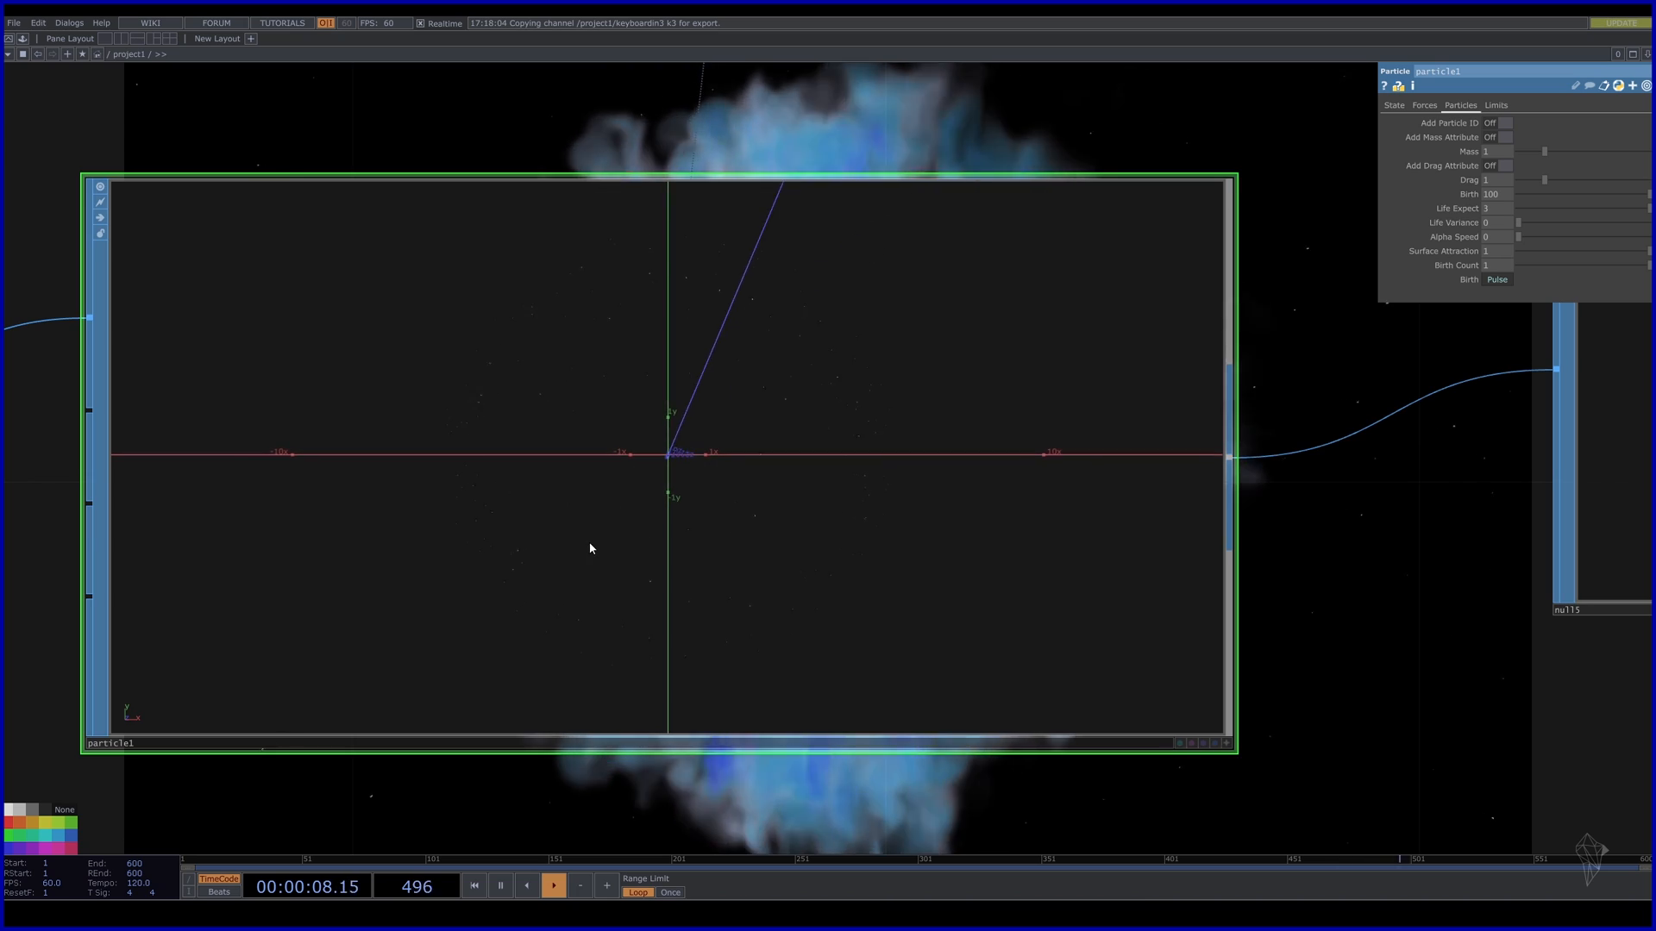
scroll(592, 545, "down", 5)
scroll(690, 485, "down", 5)
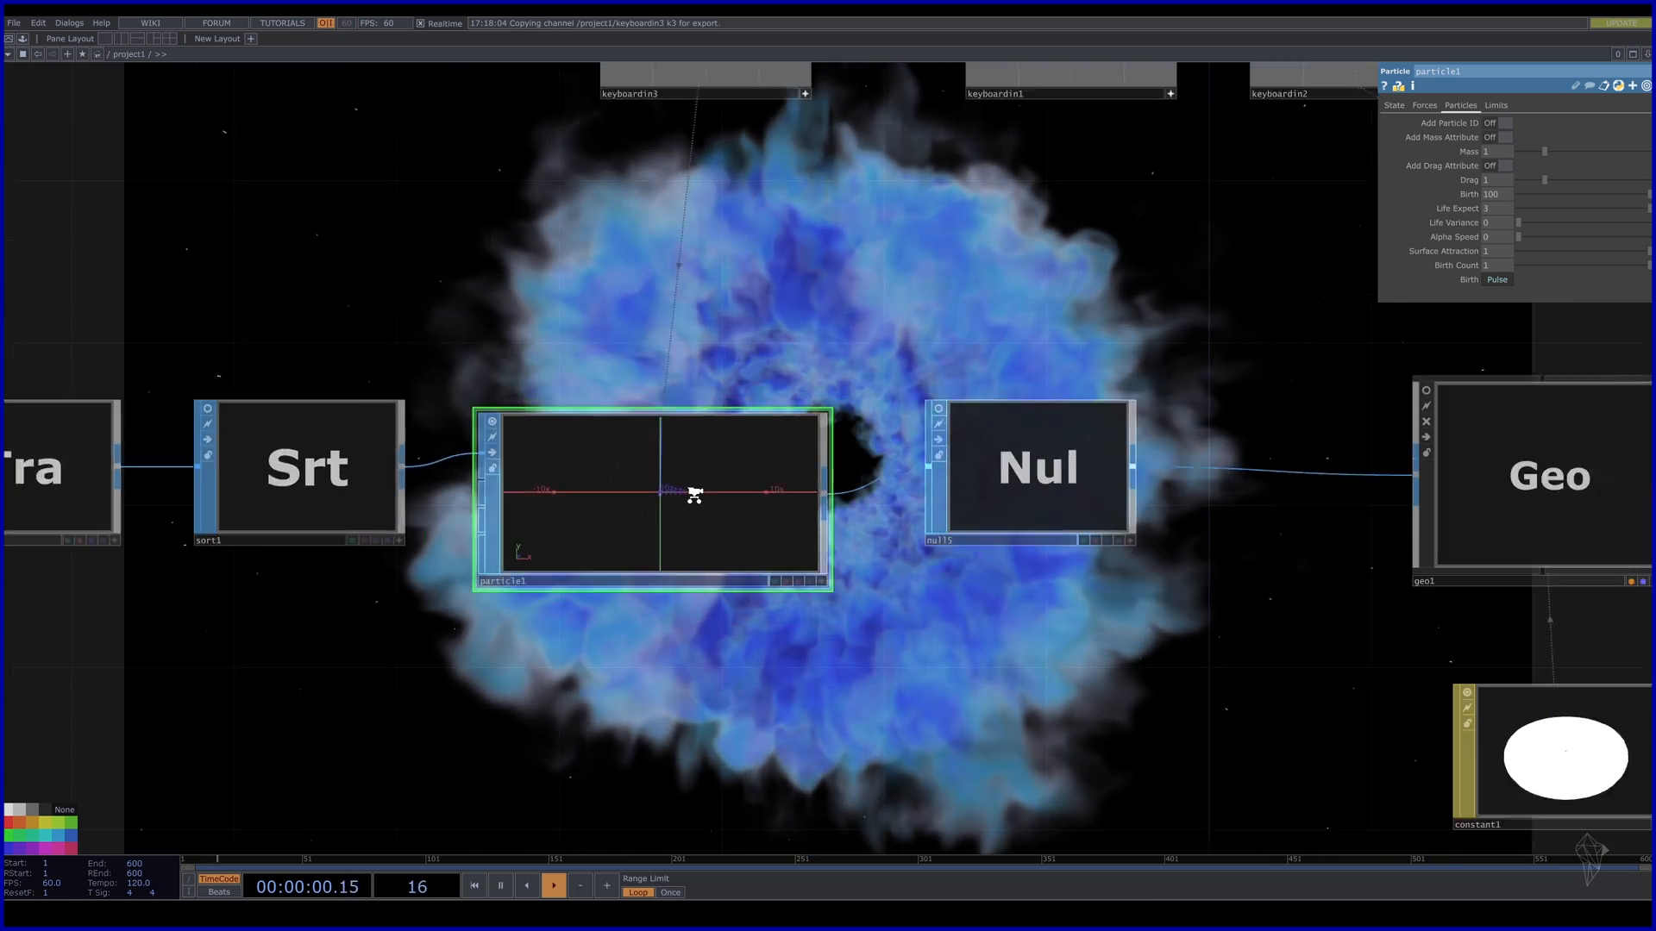
left_click_drag(1014, 702, 958, 700)
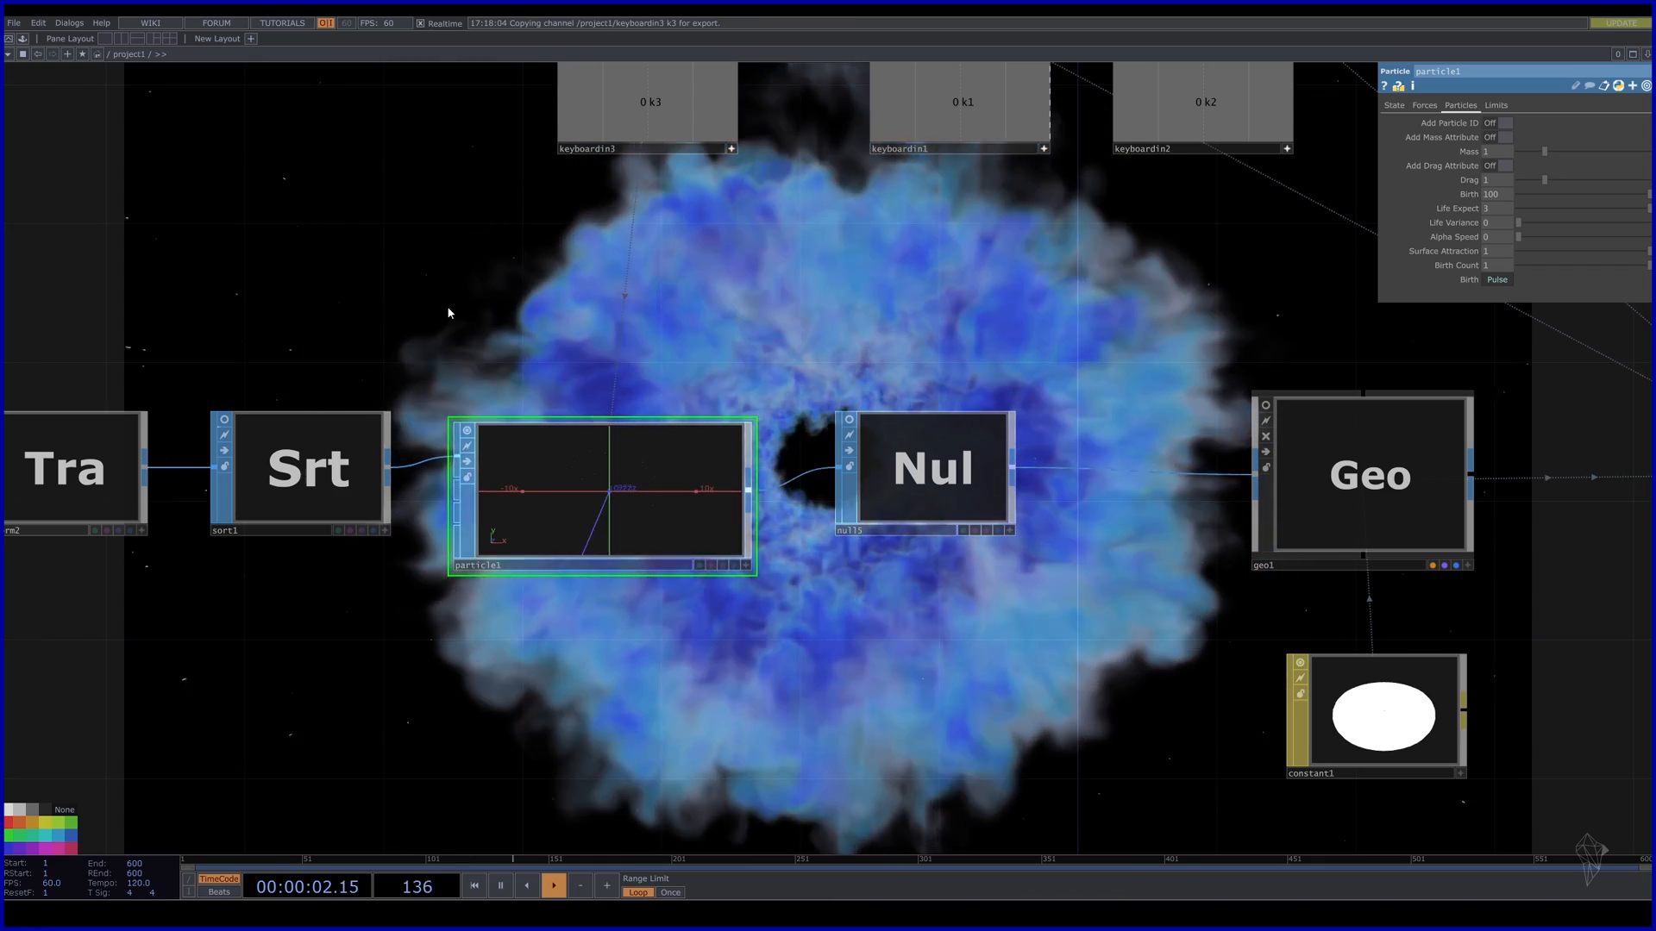
left_click_drag(809, 658, 823, 504)
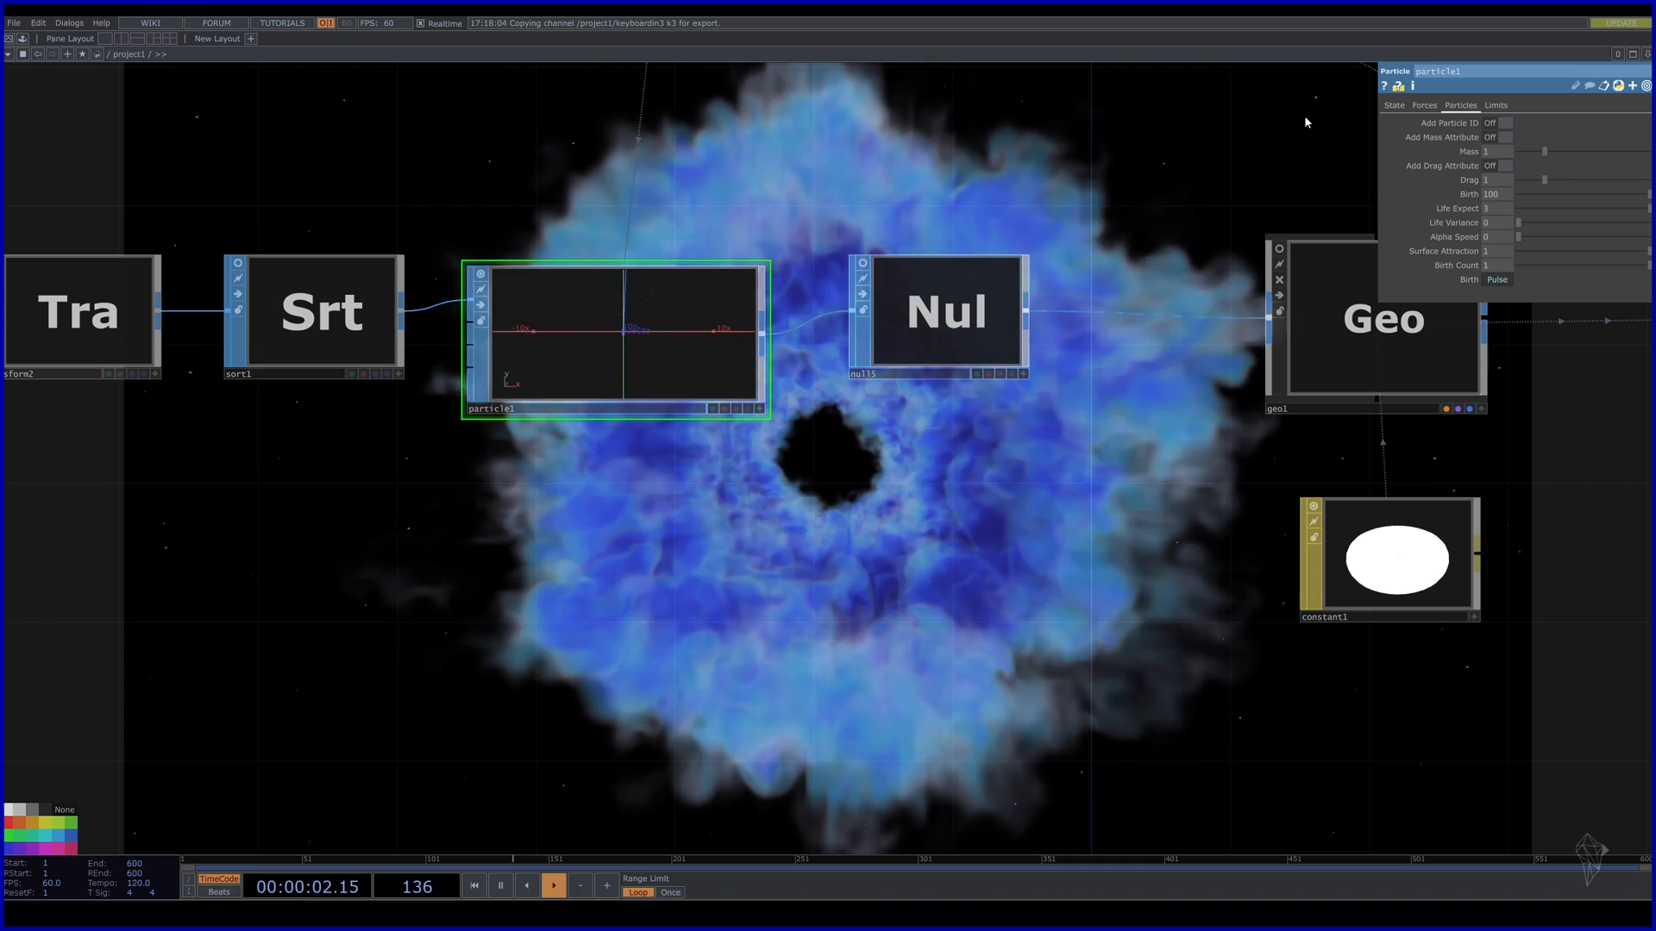
Set External Force z and Wind z to 0.2, Turbulence 1/0.4/12, Turb Period 0.1, Seed 8.
left_click(1425, 106)
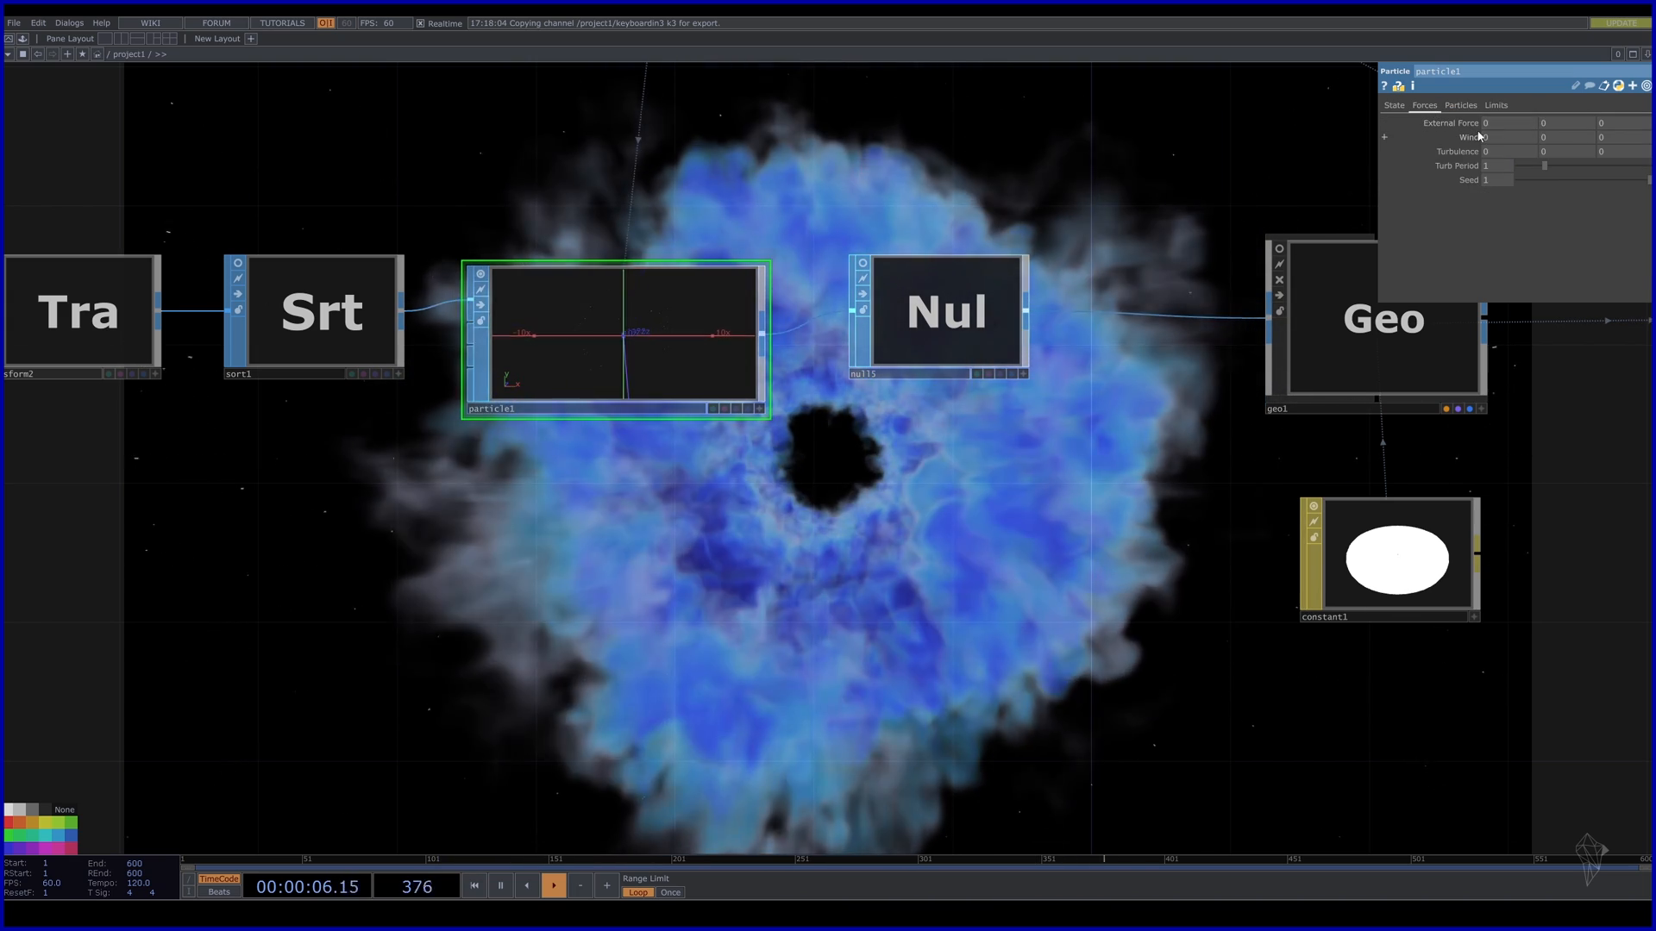
left_click(1621, 127)
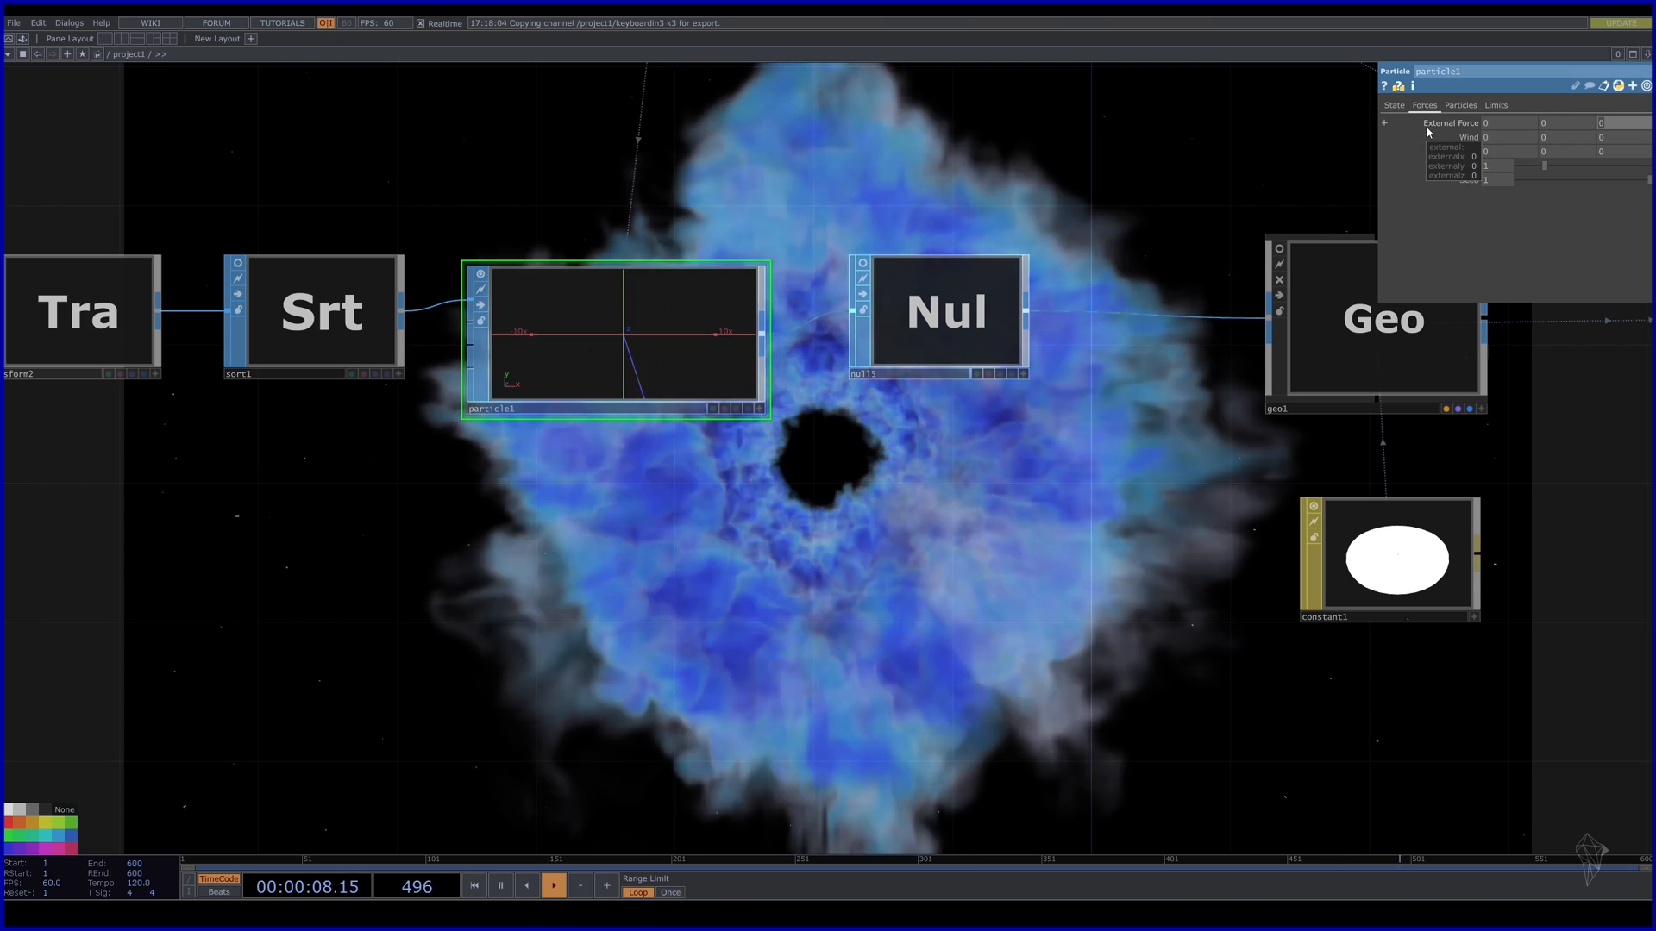
type("0.2")
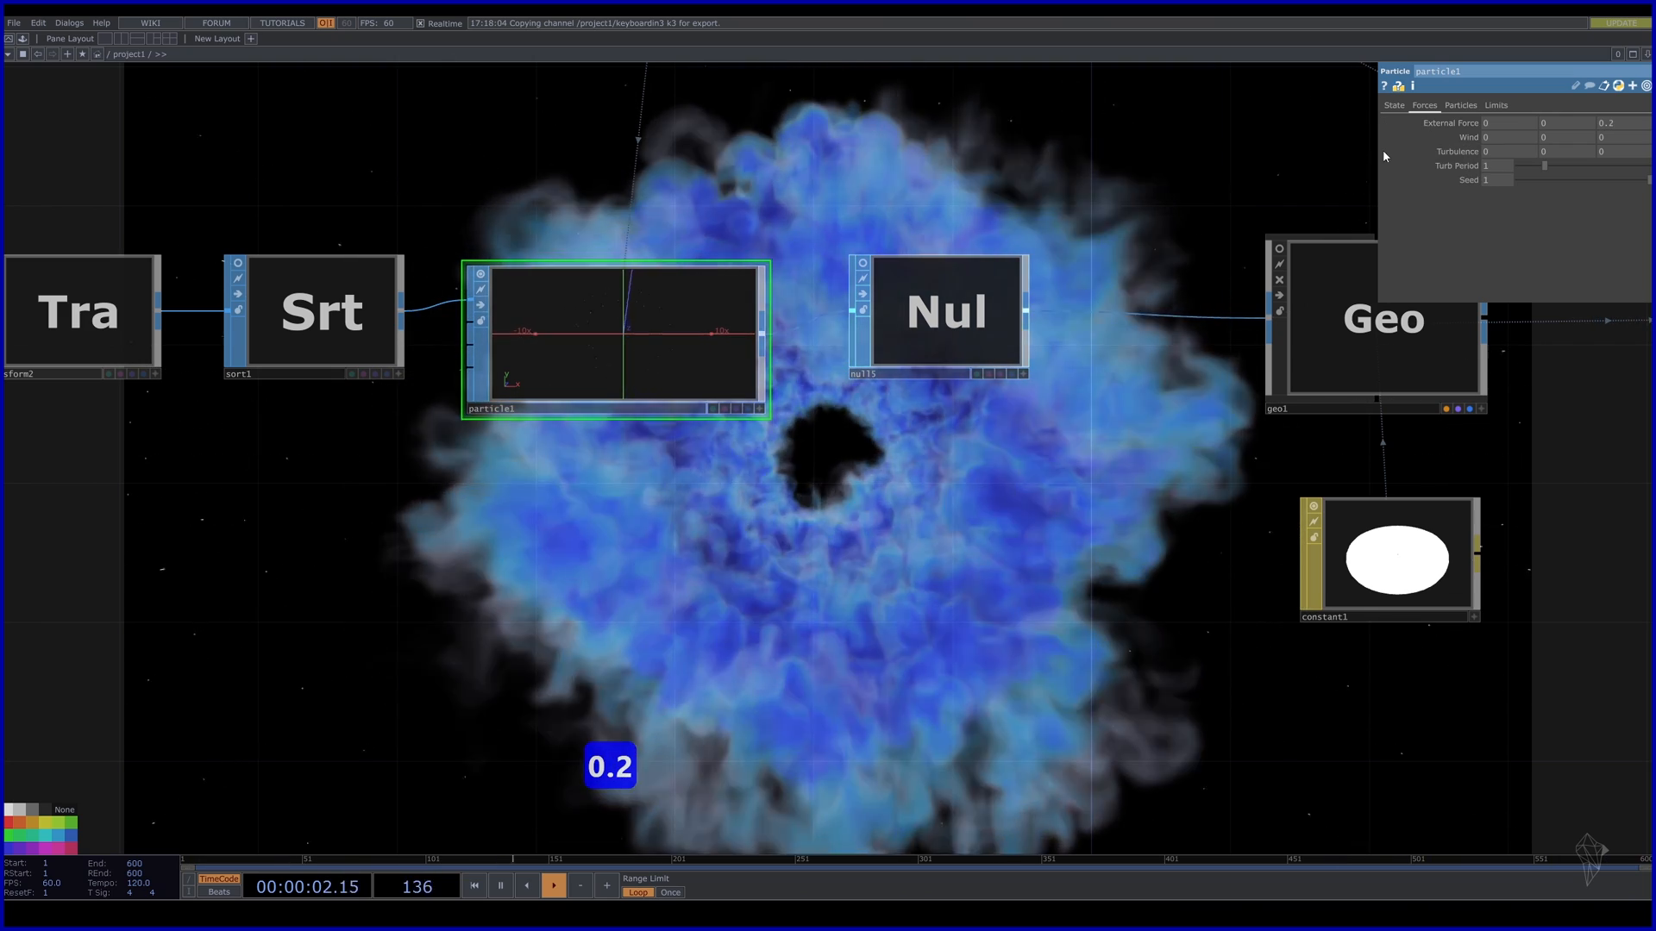
type("0")
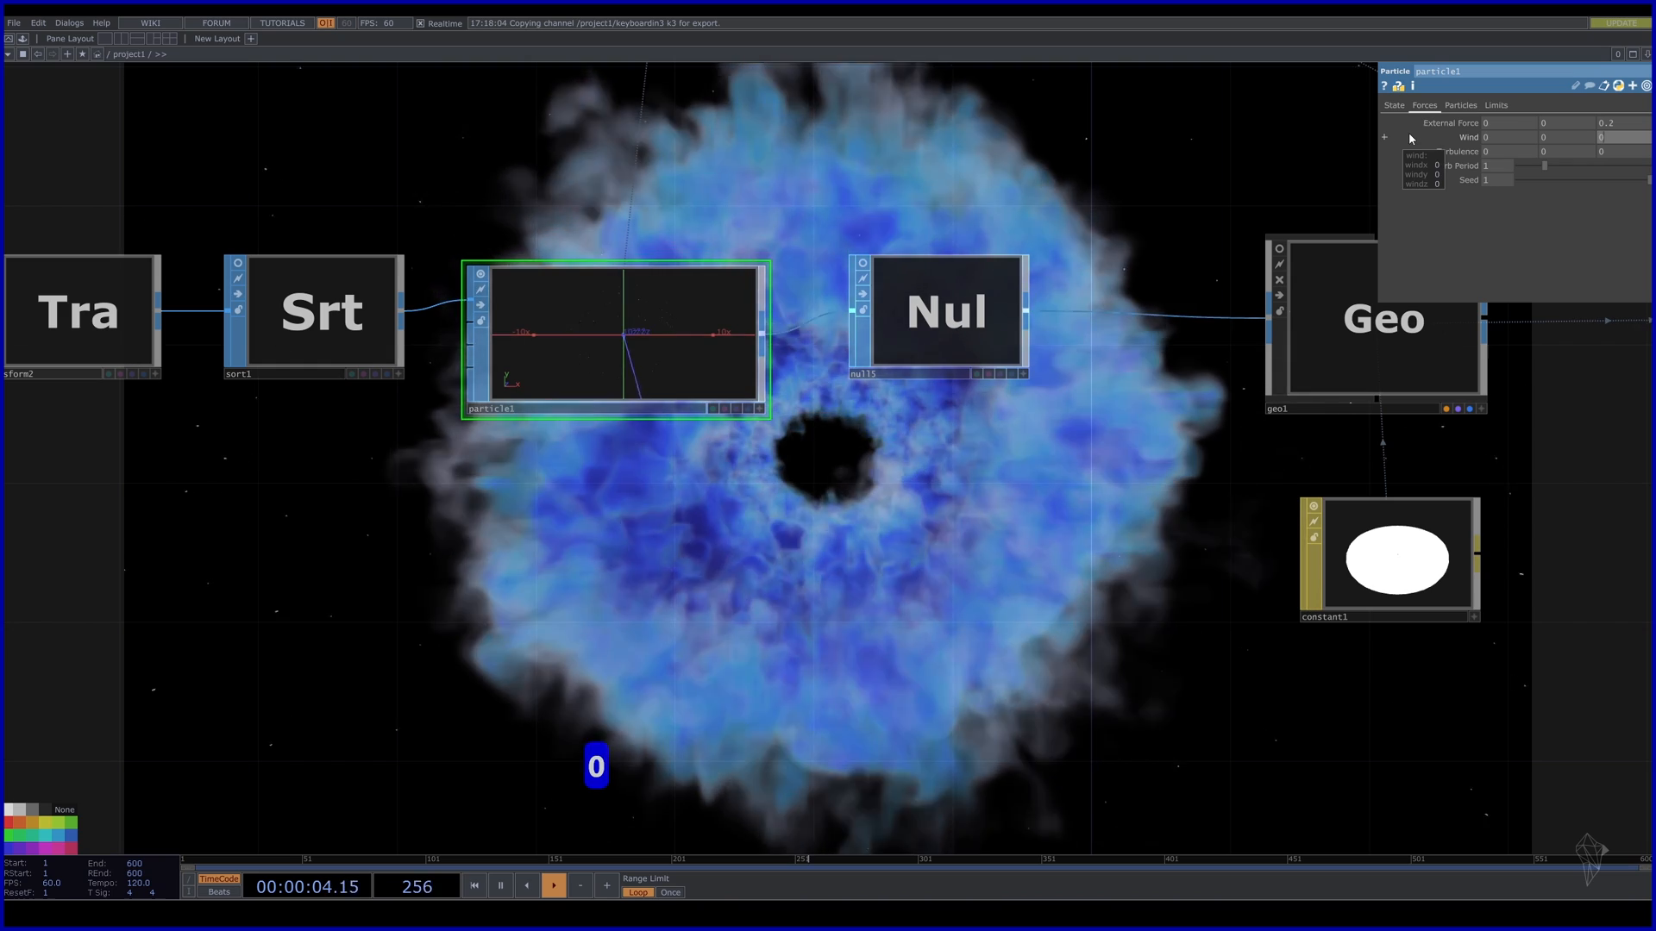
type(".2")
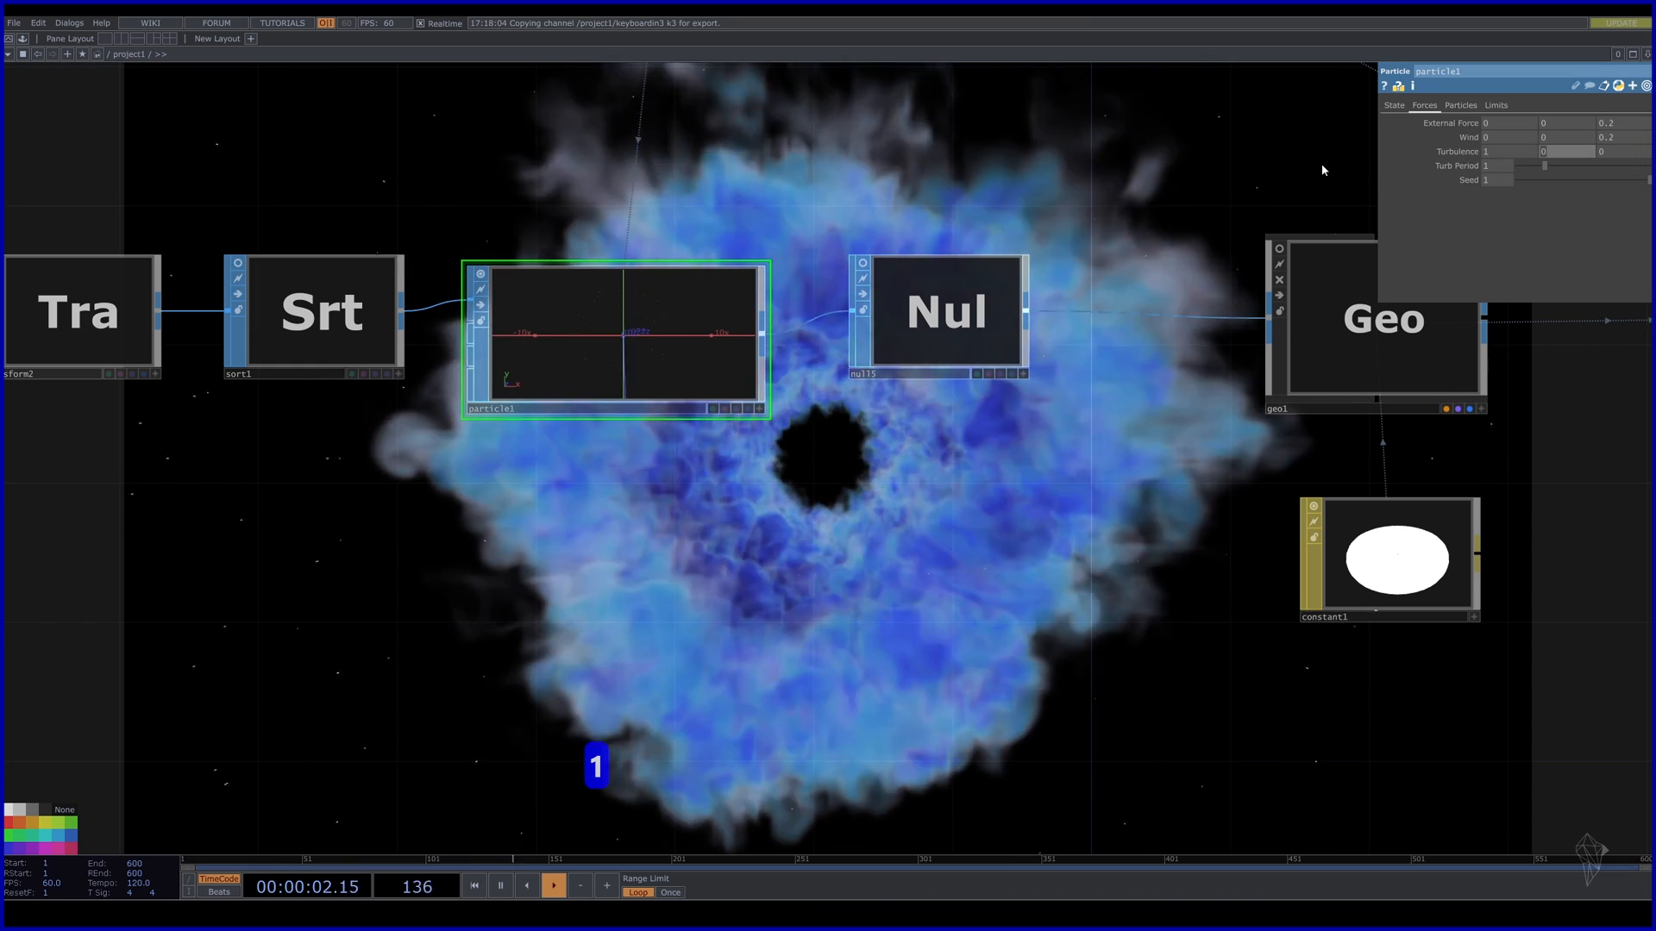
type("0")
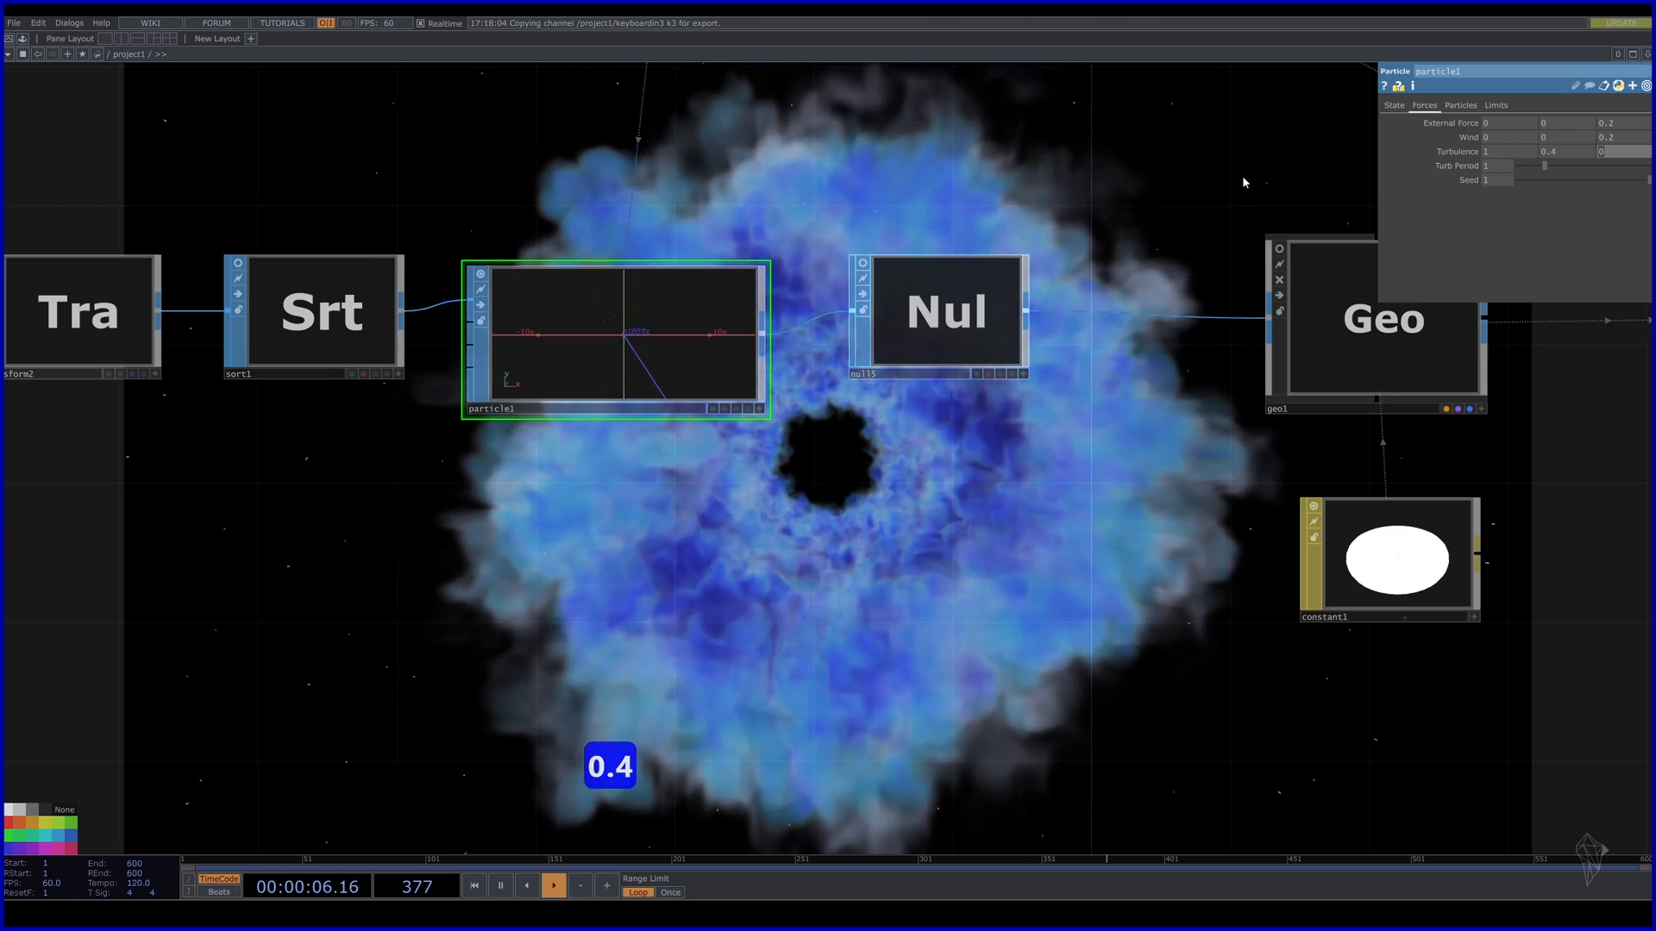
type("12")
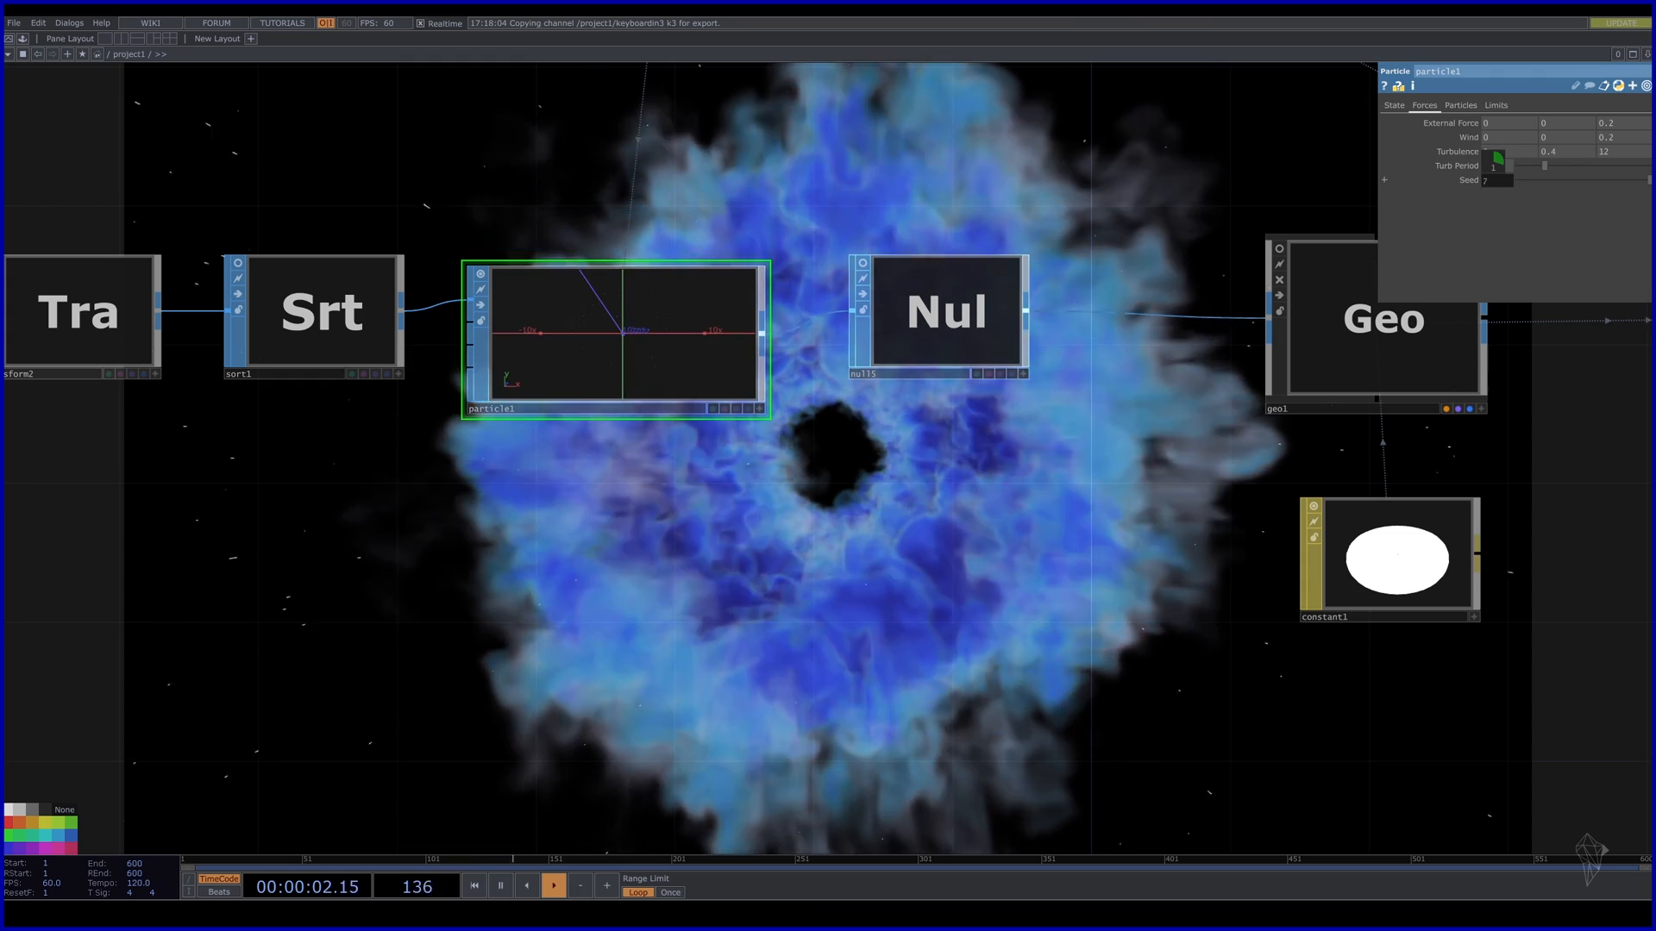
left_click_drag(1497, 162, 1504, 162)
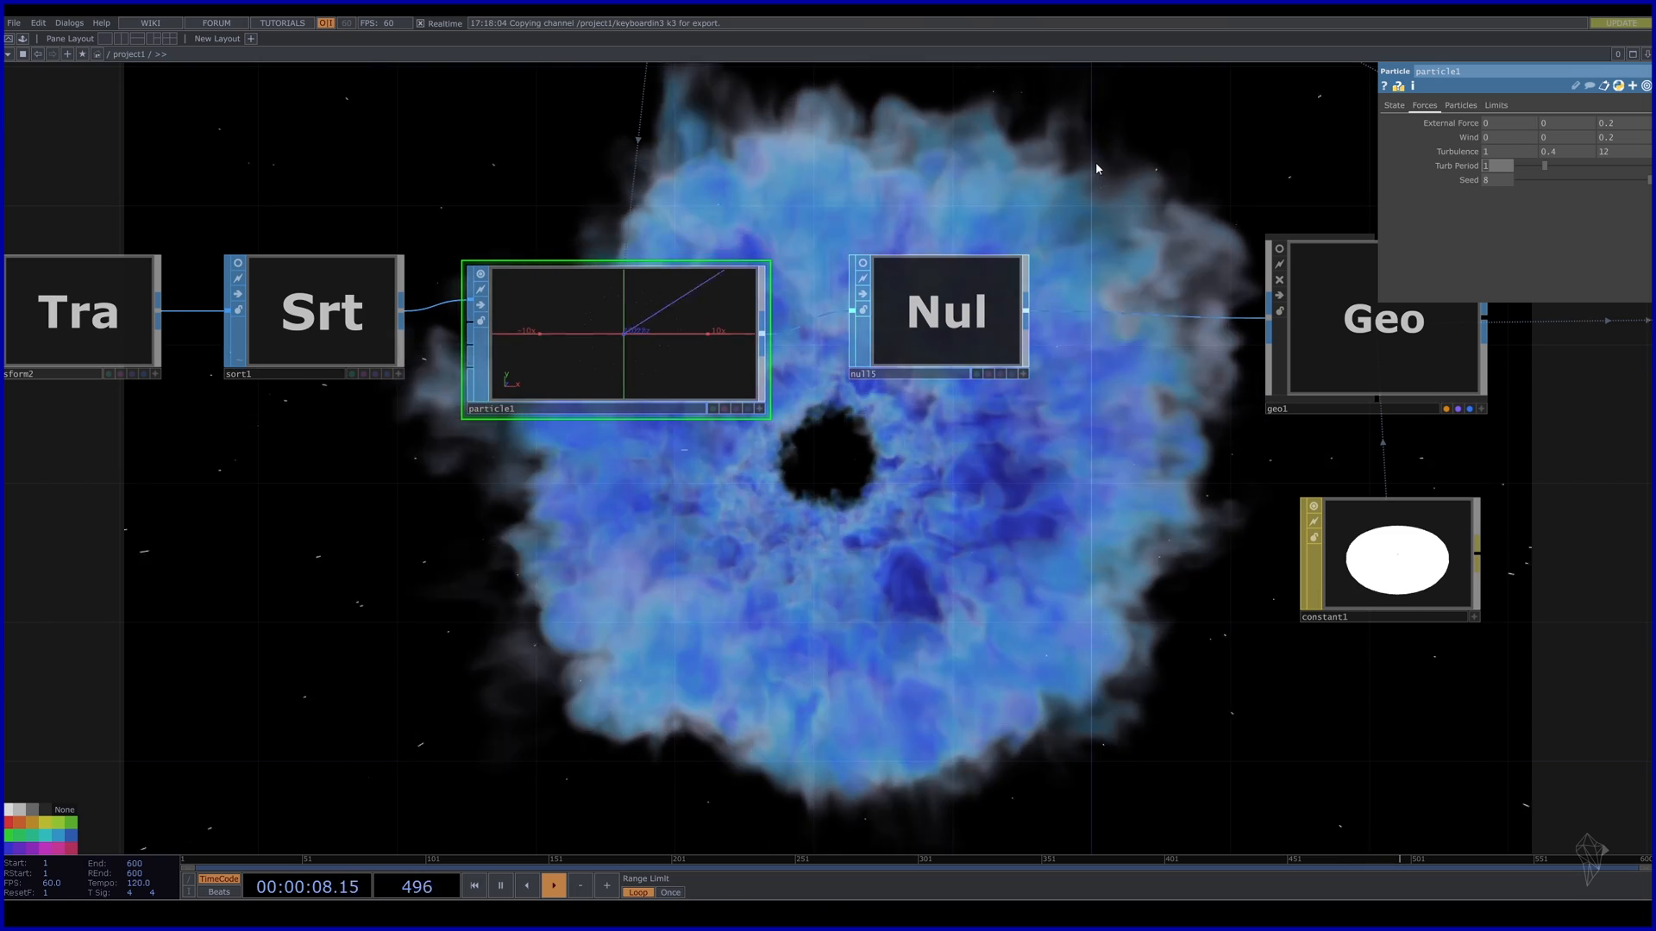
type("0.1")
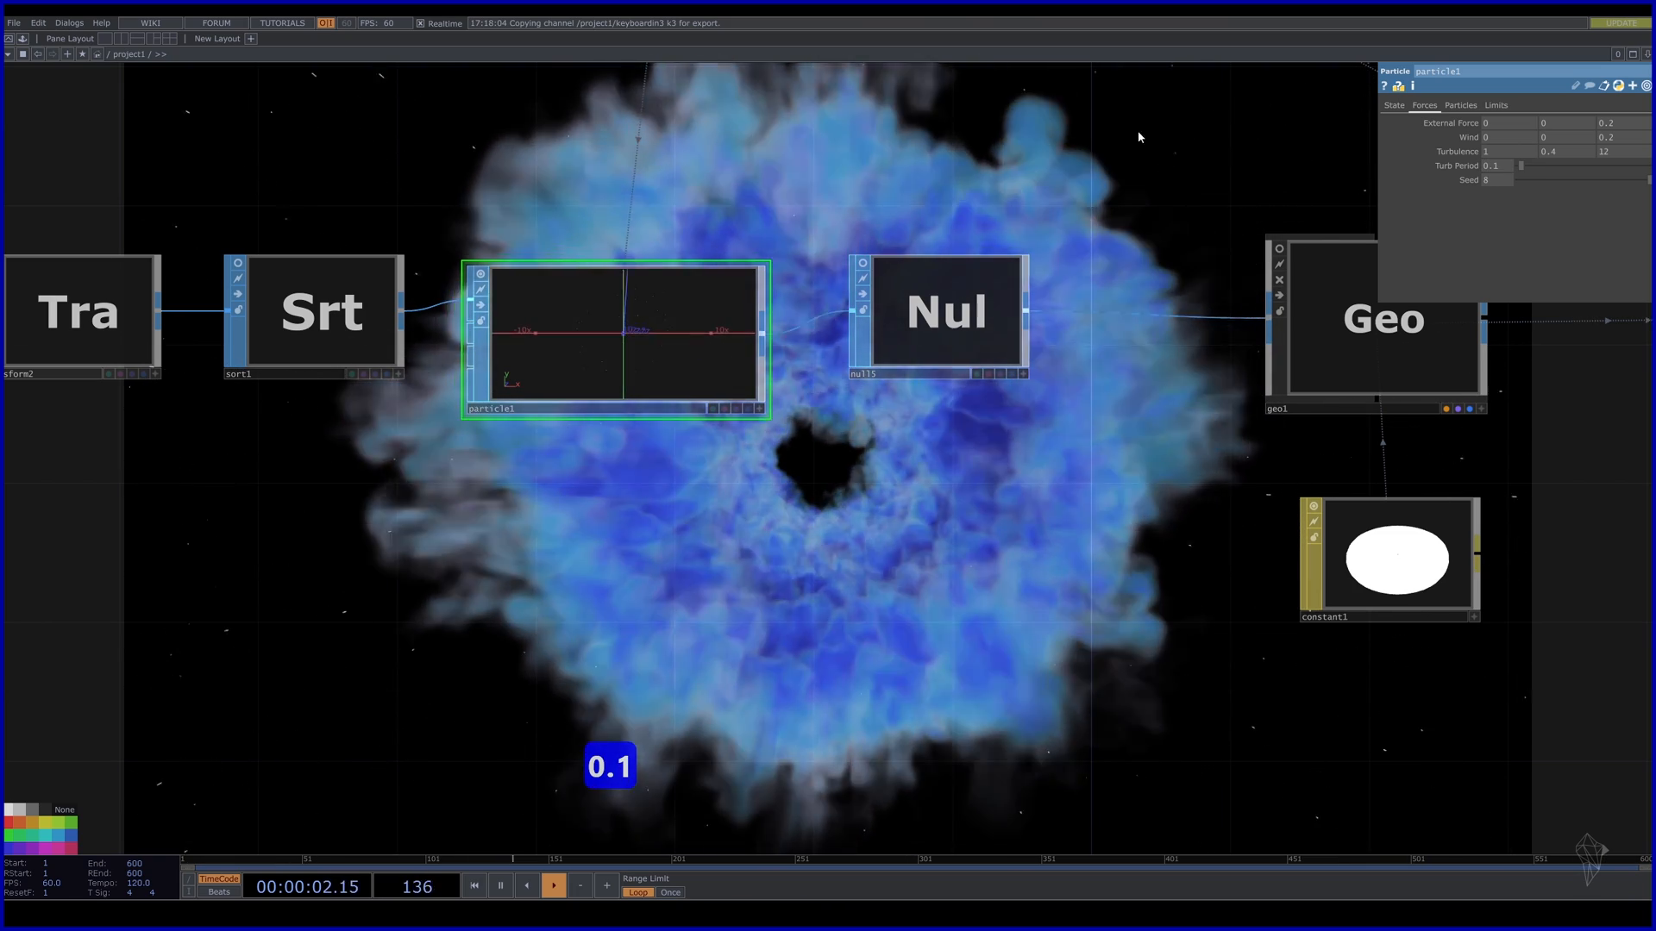
left_click_drag(1129, 163, 1085, 339)
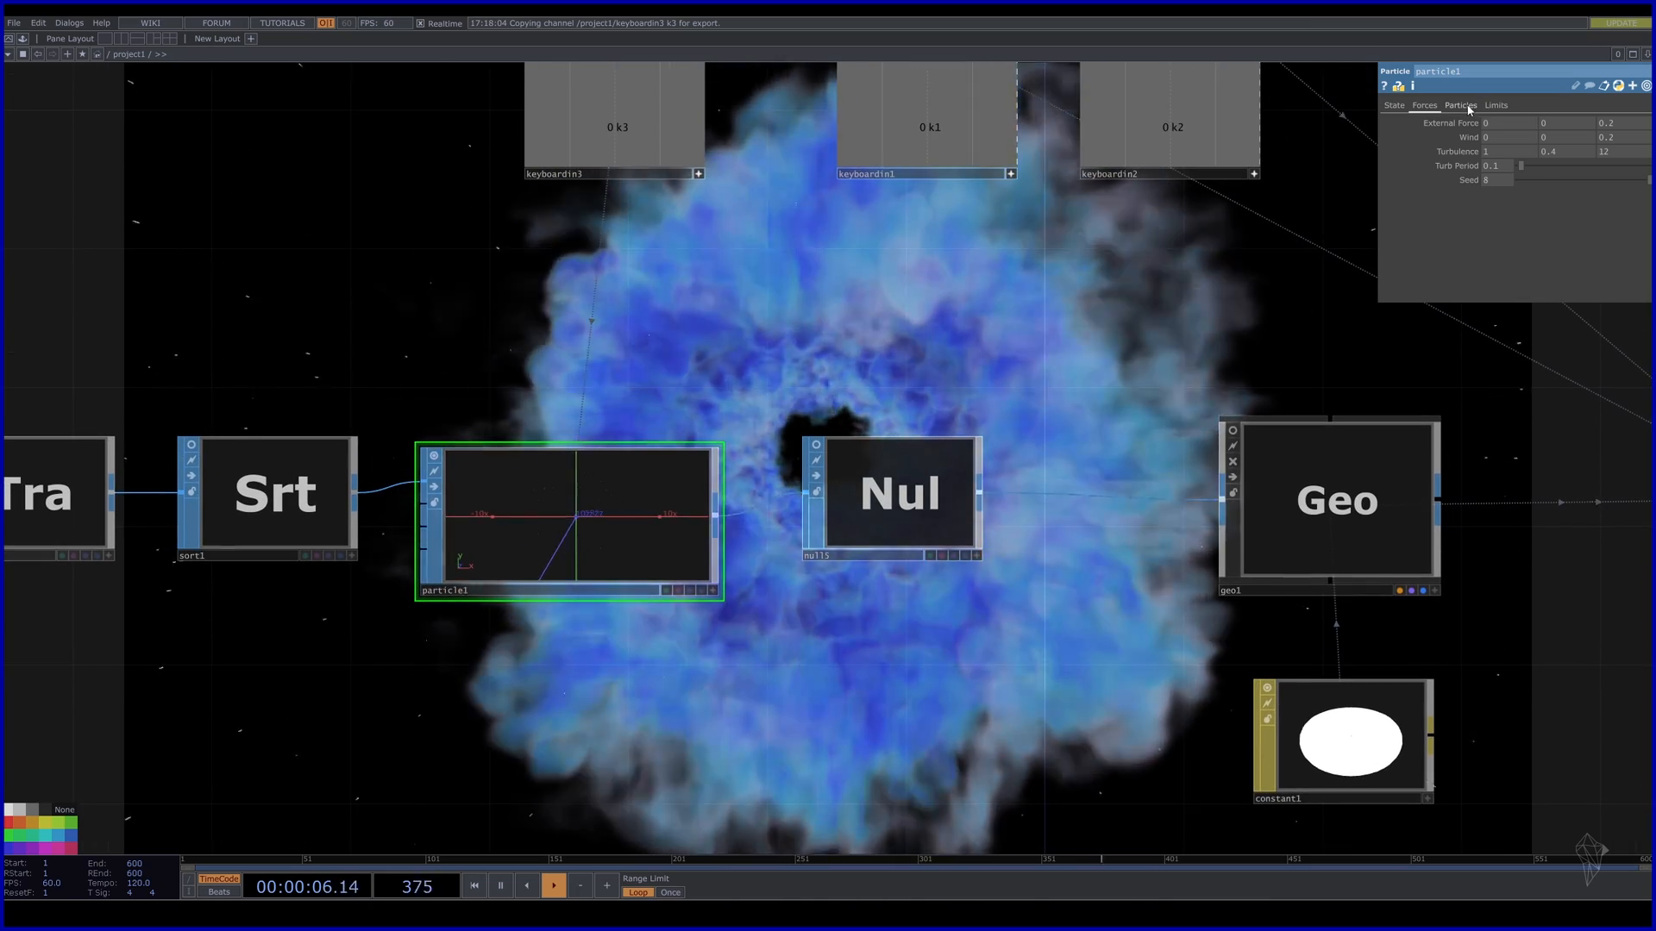
Set particle1's Mass to 4, Drag to 3 and Life Expect to 5, then press 3 to fire a burst.
left_click(1460, 106)
left_click_drag(1152, 334, 1217, 59)
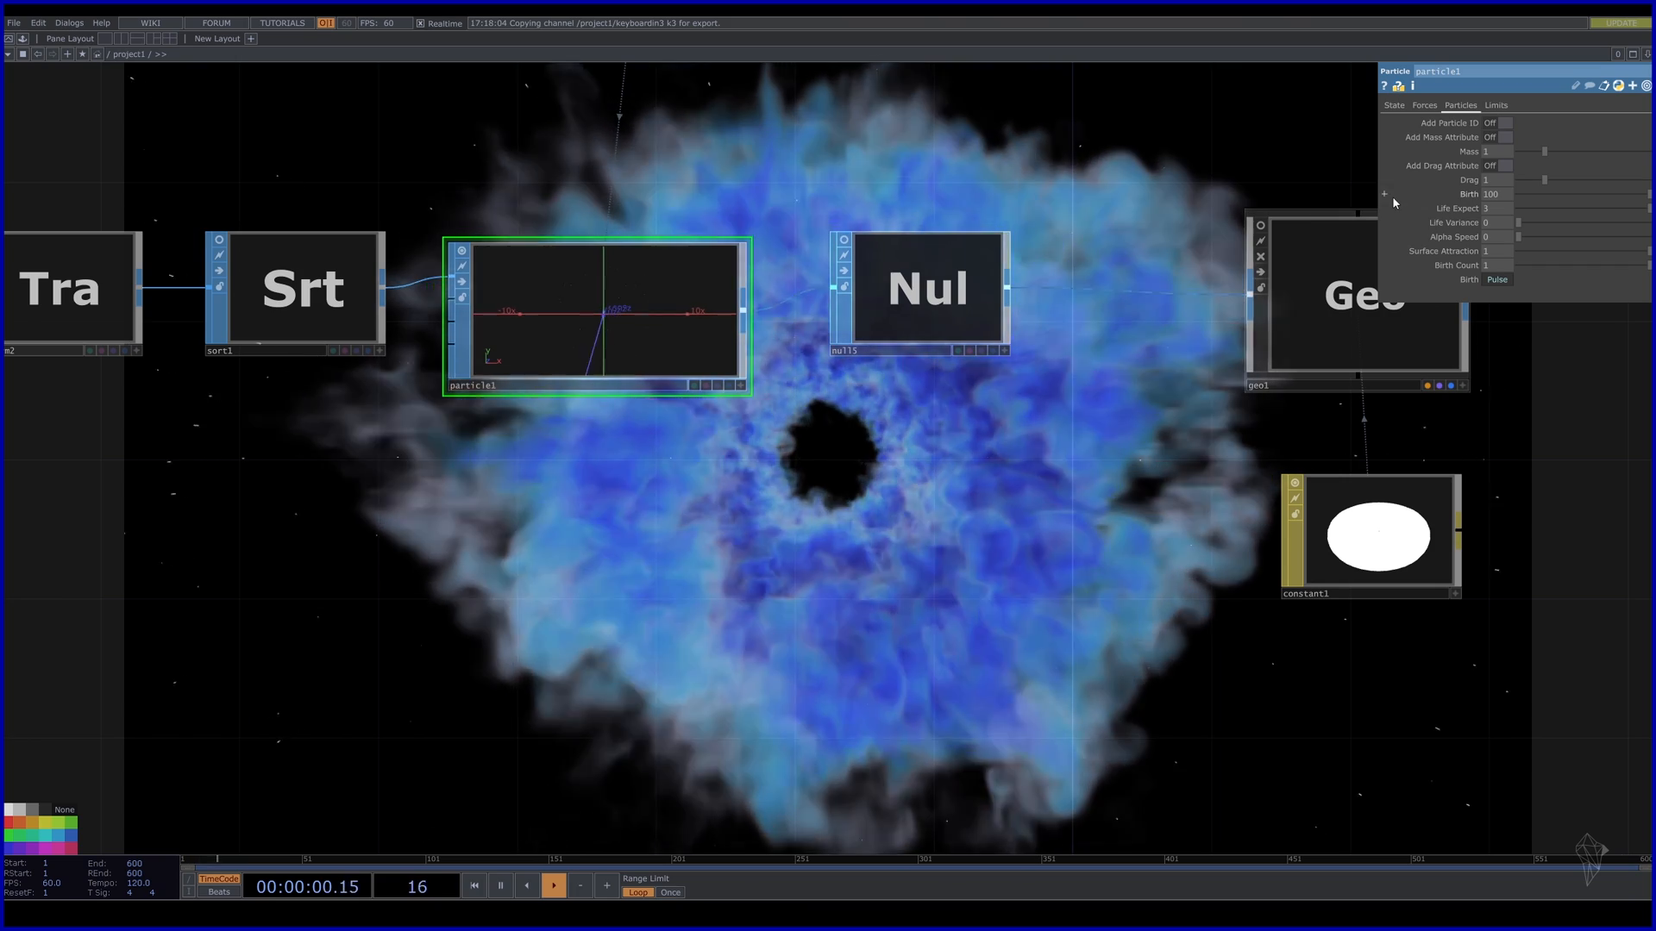
left_click_drag(946, 649, 1005, 571)
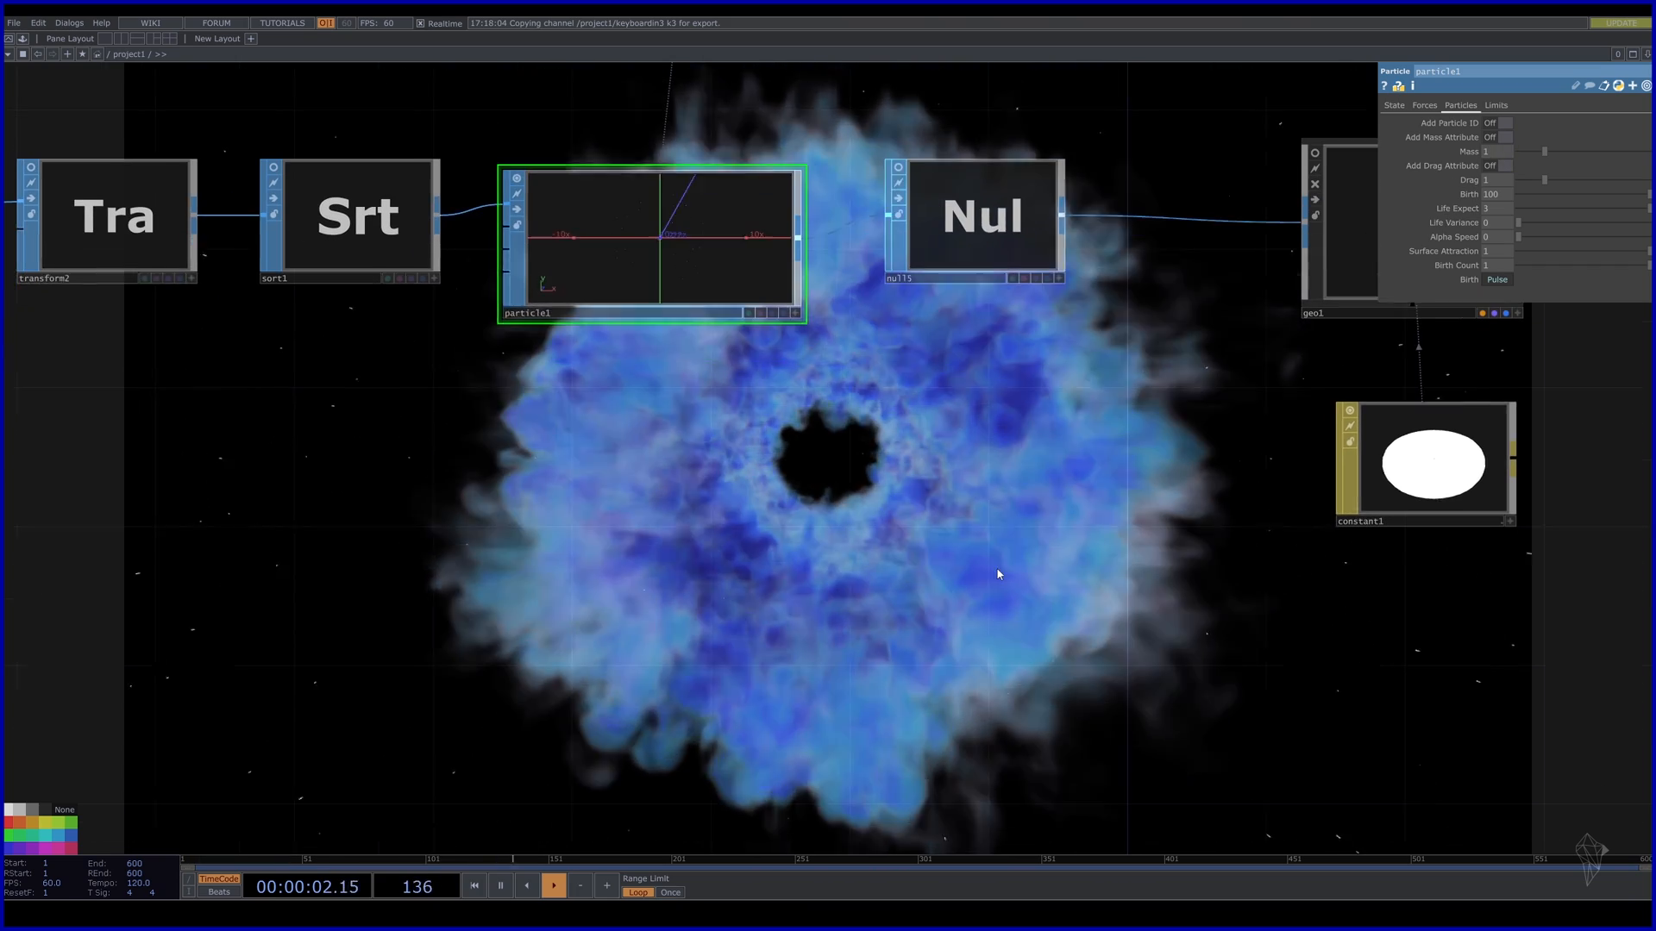
key("4")
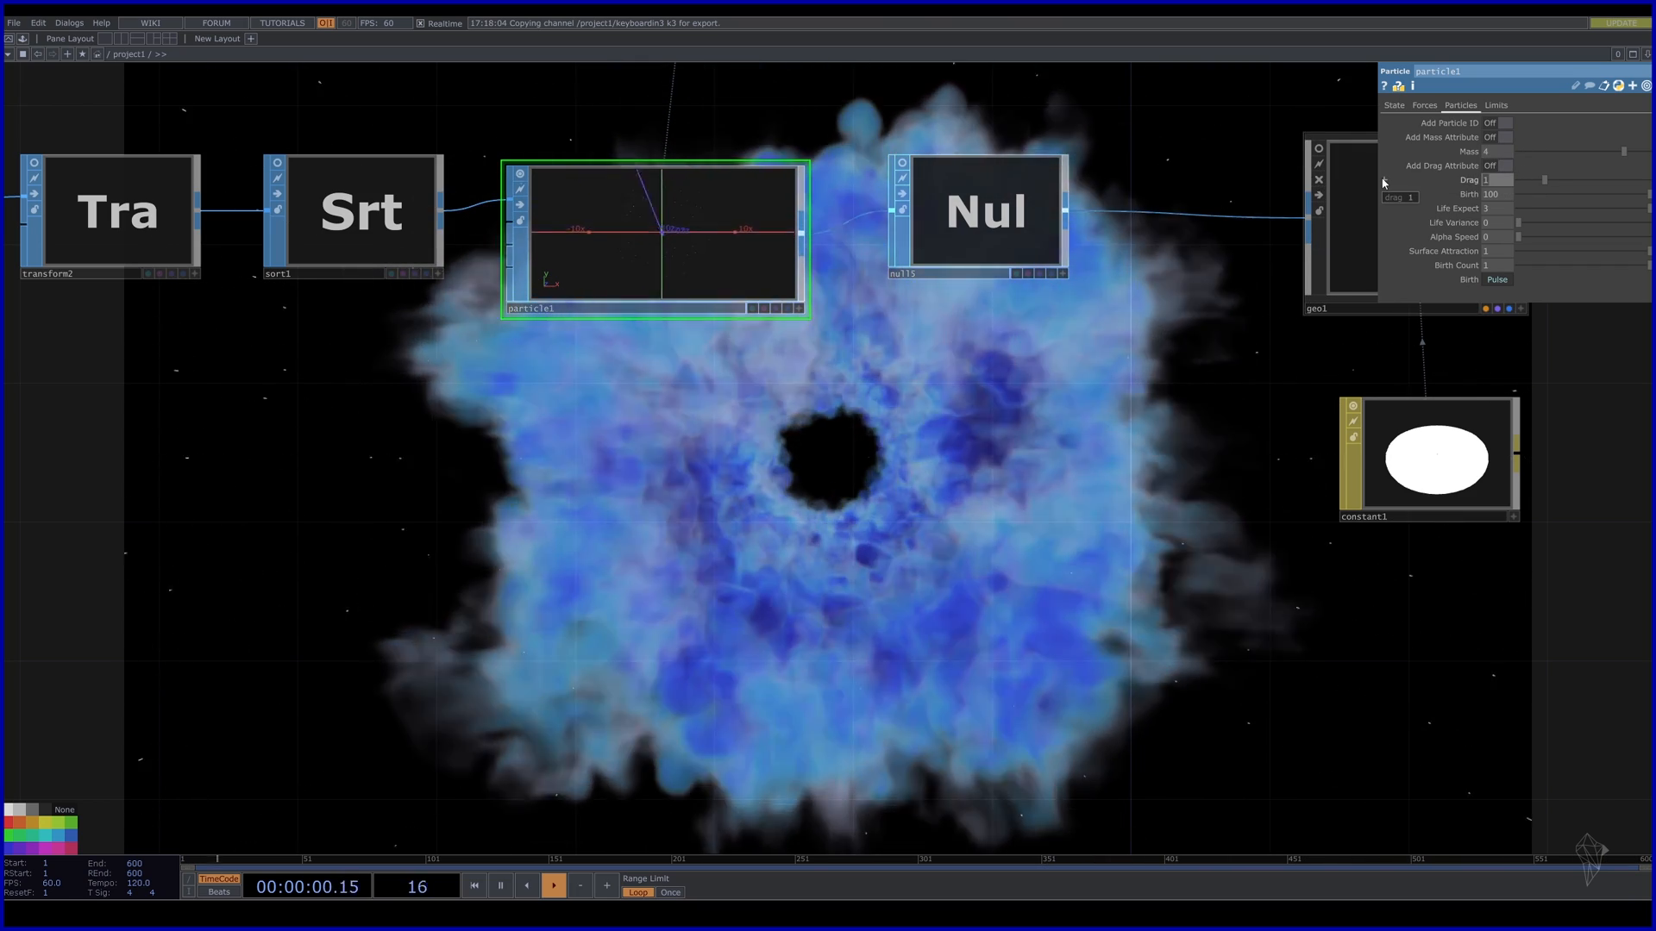
key("3")
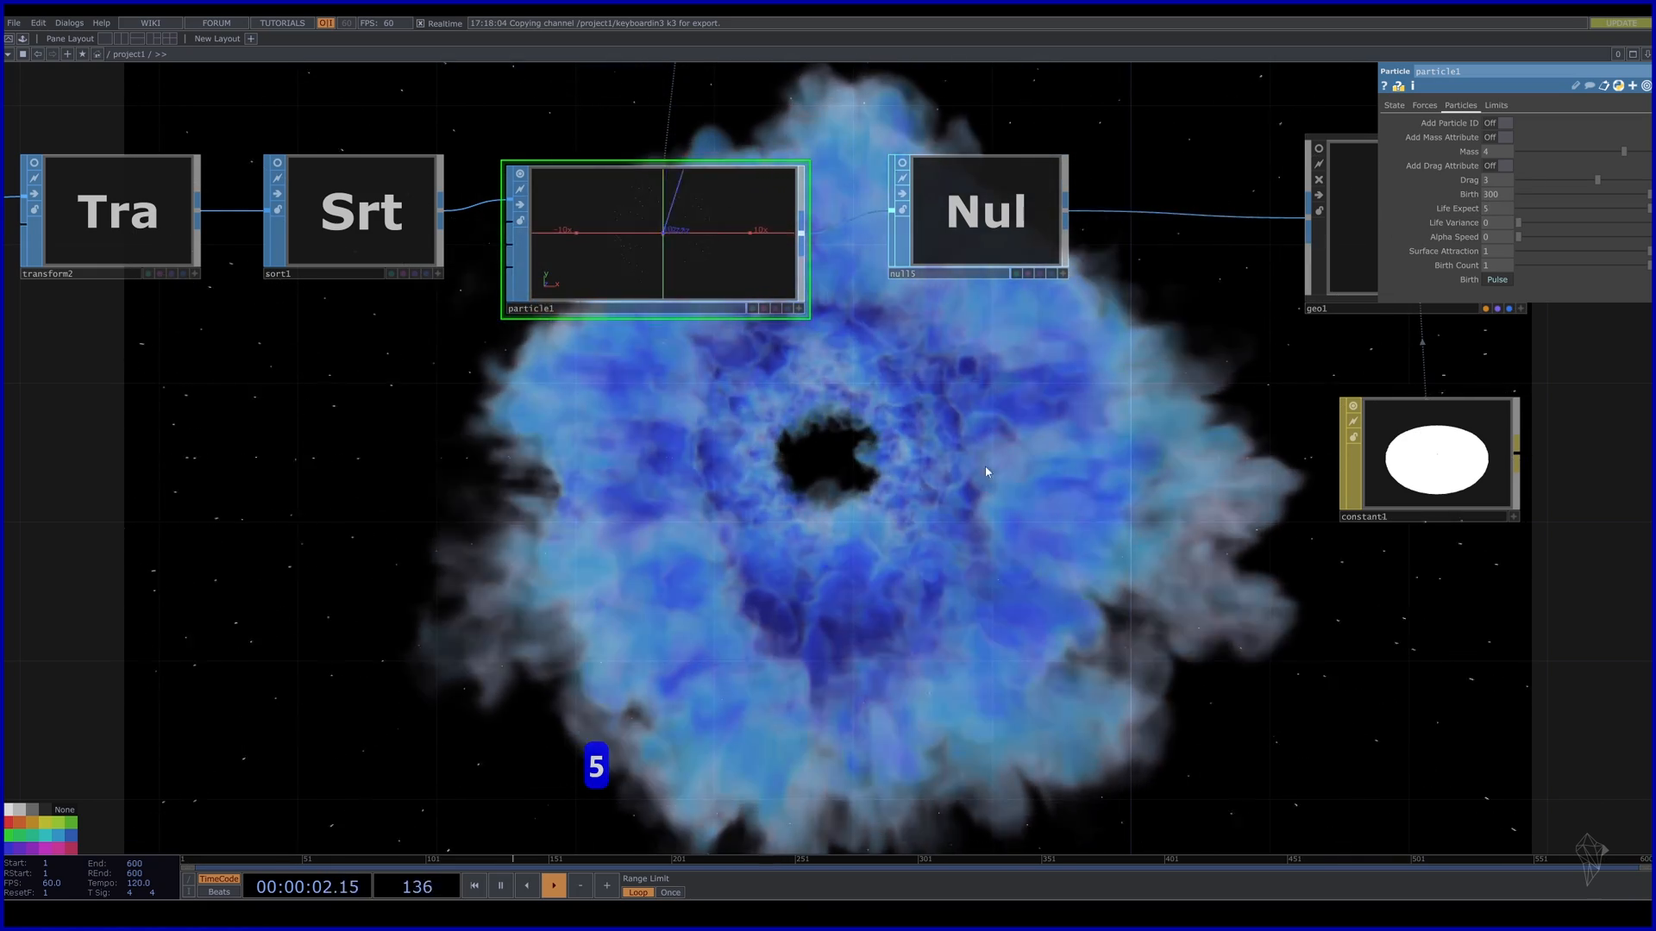
left_click_drag(985, 465, 1009, 334)
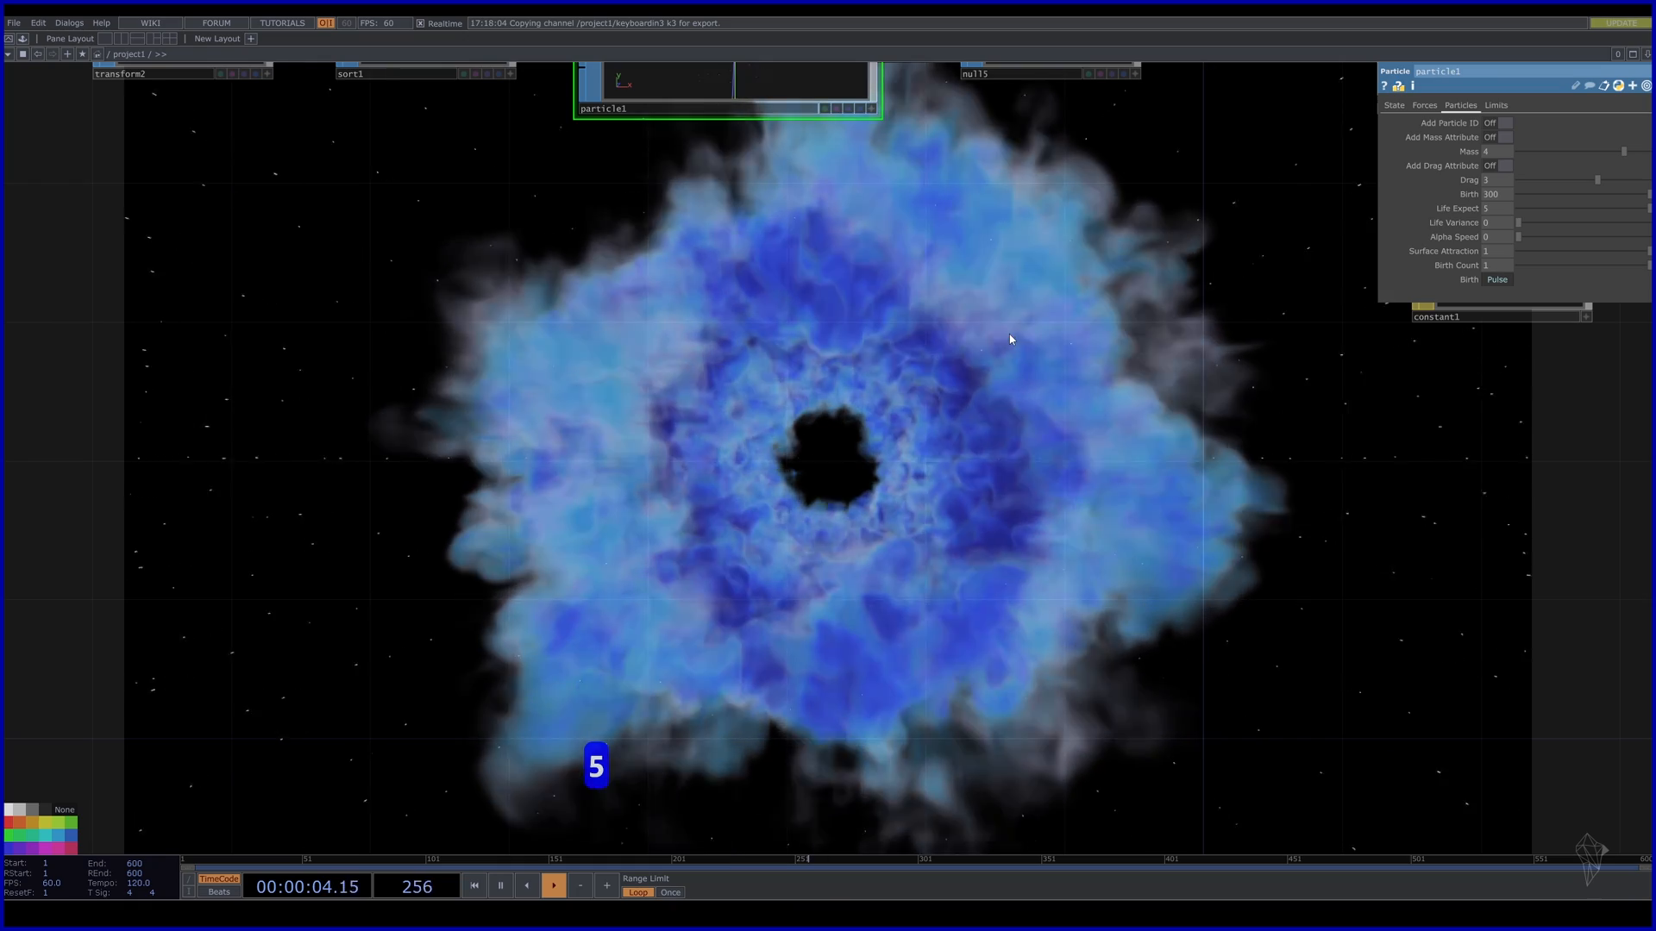
key("3")
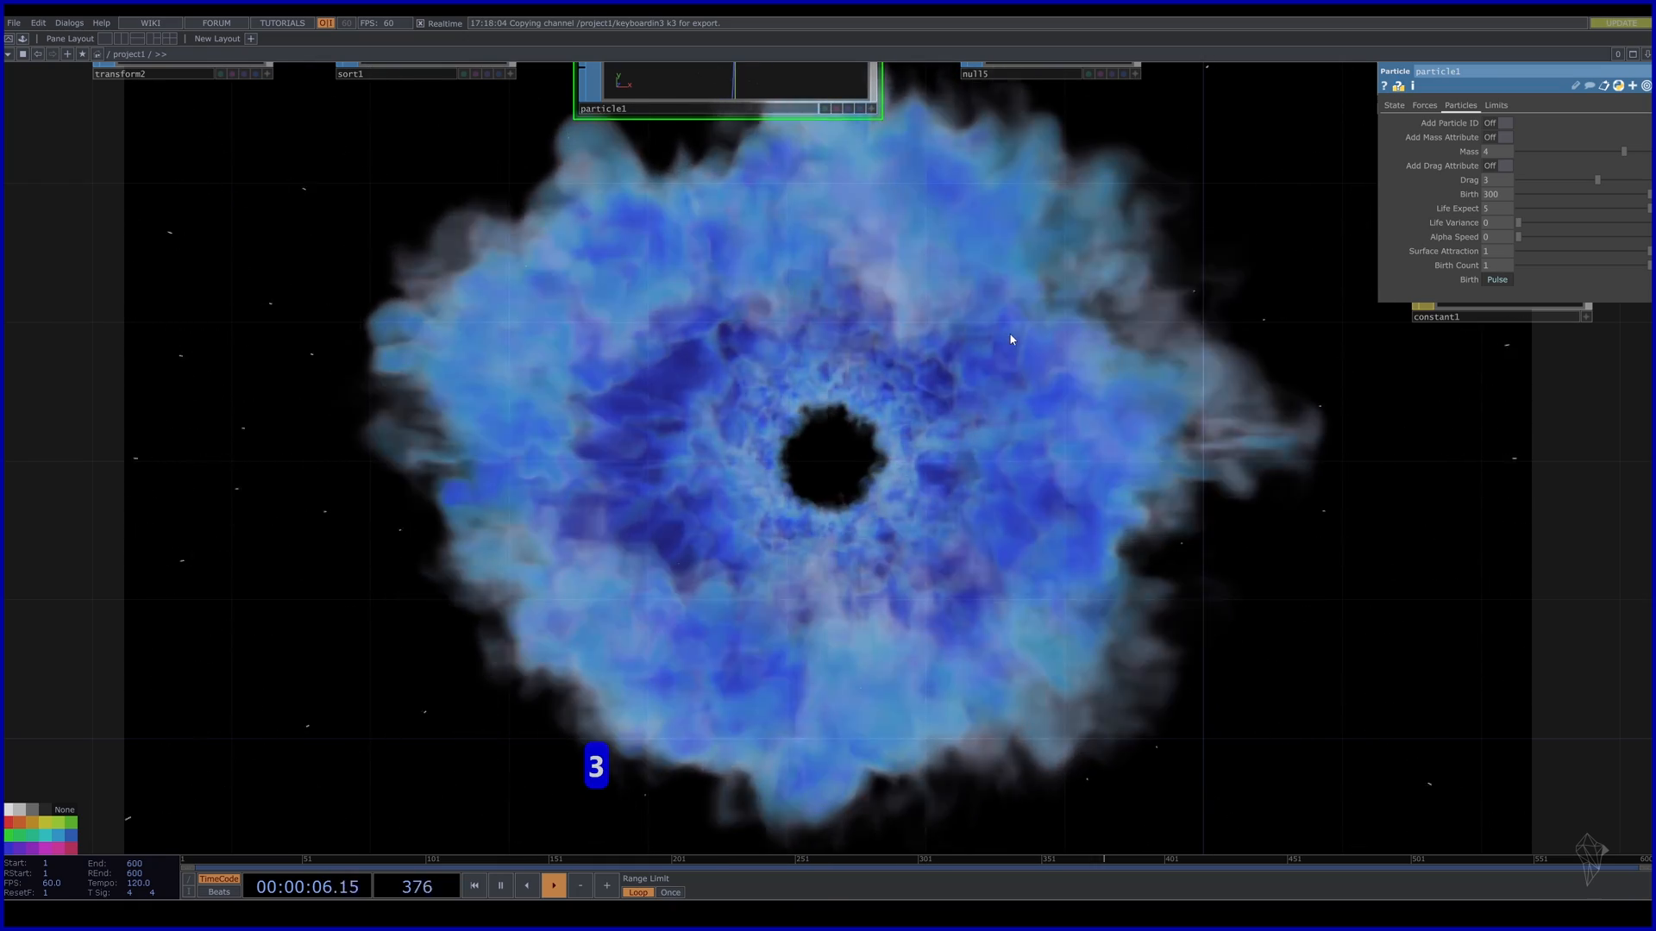
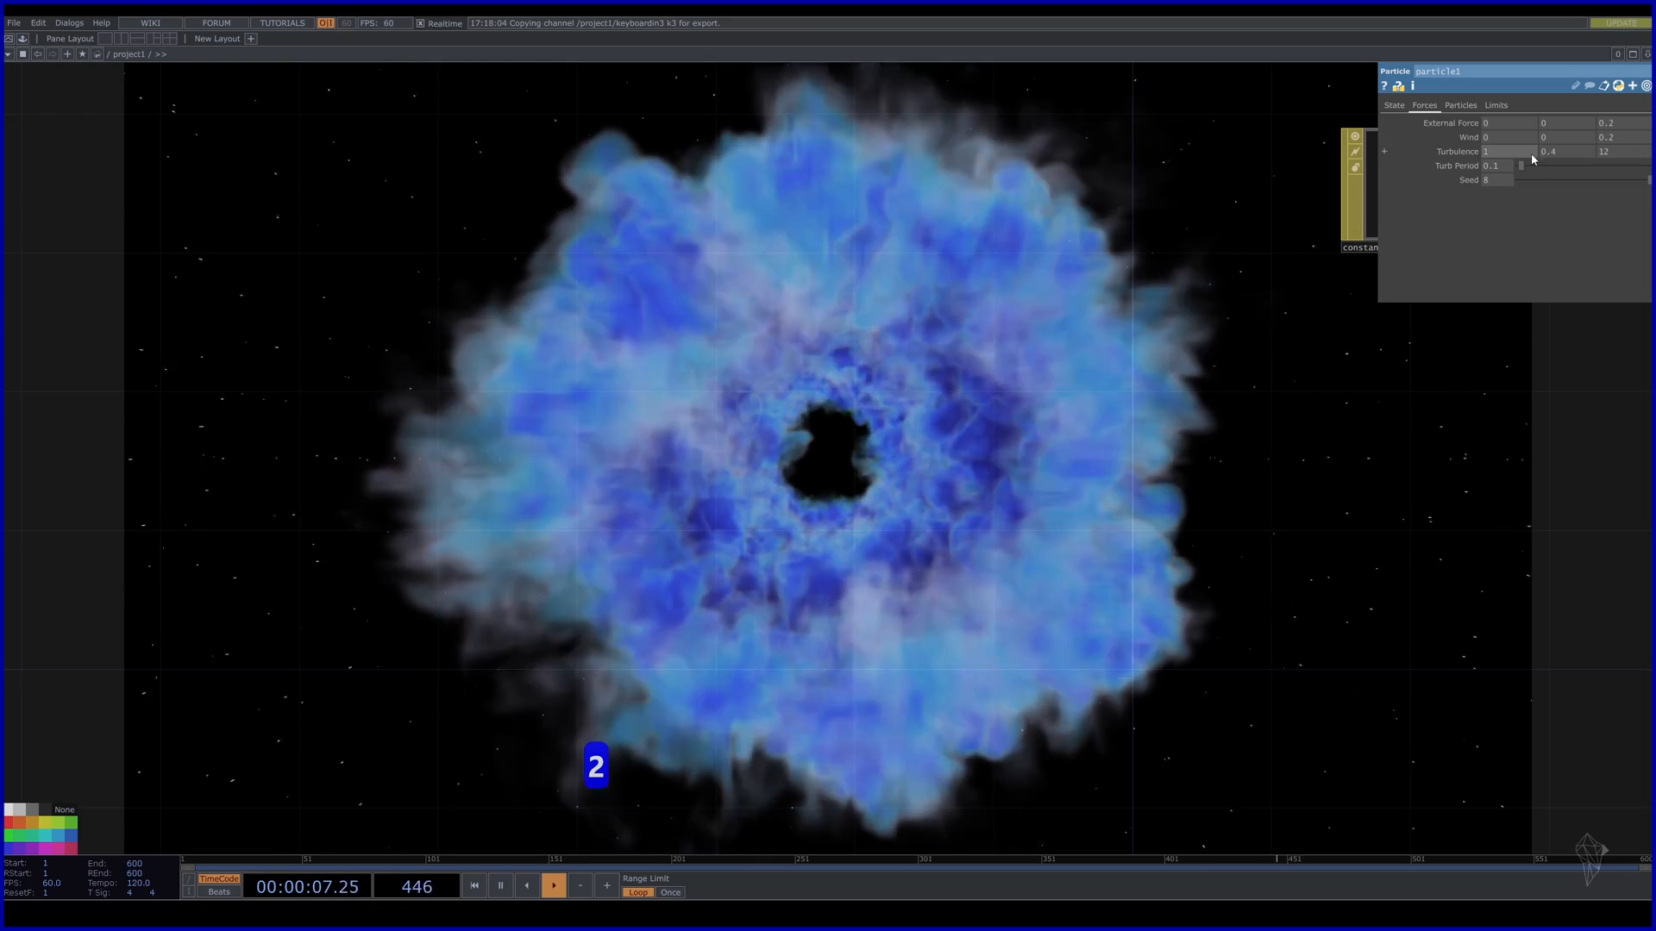
Change particle1's third Turbulence value from 12 to 5, giving Turbulence 3 0.4 5.
left_click_drag(1611, 153, 1471, 154)
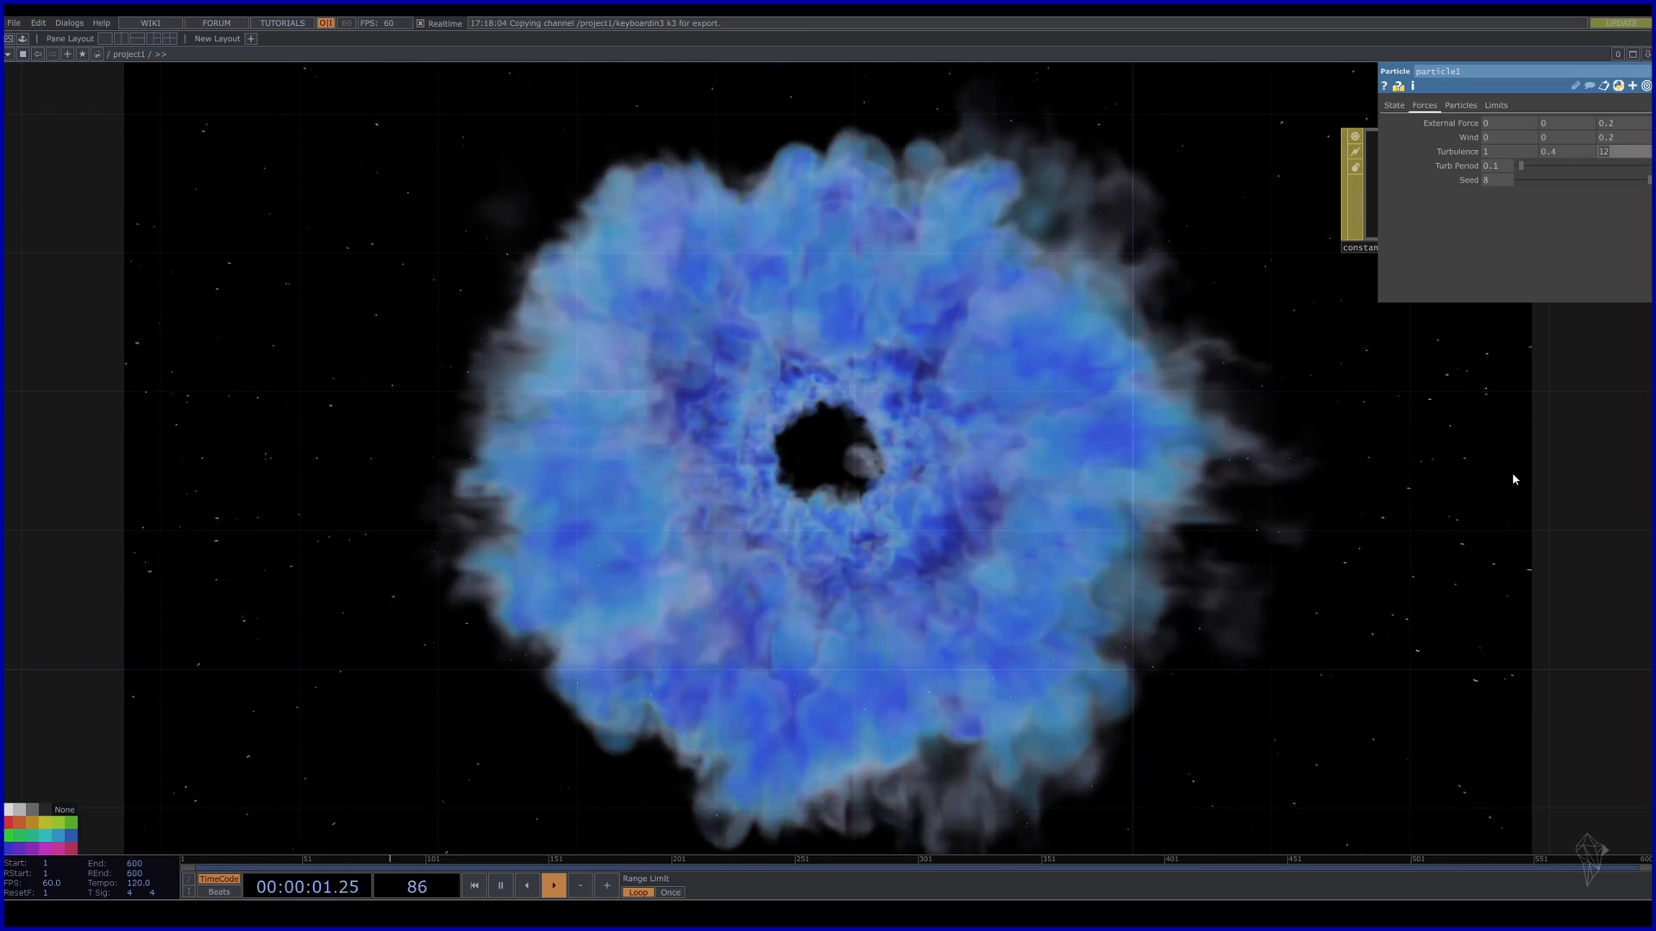
type("5")
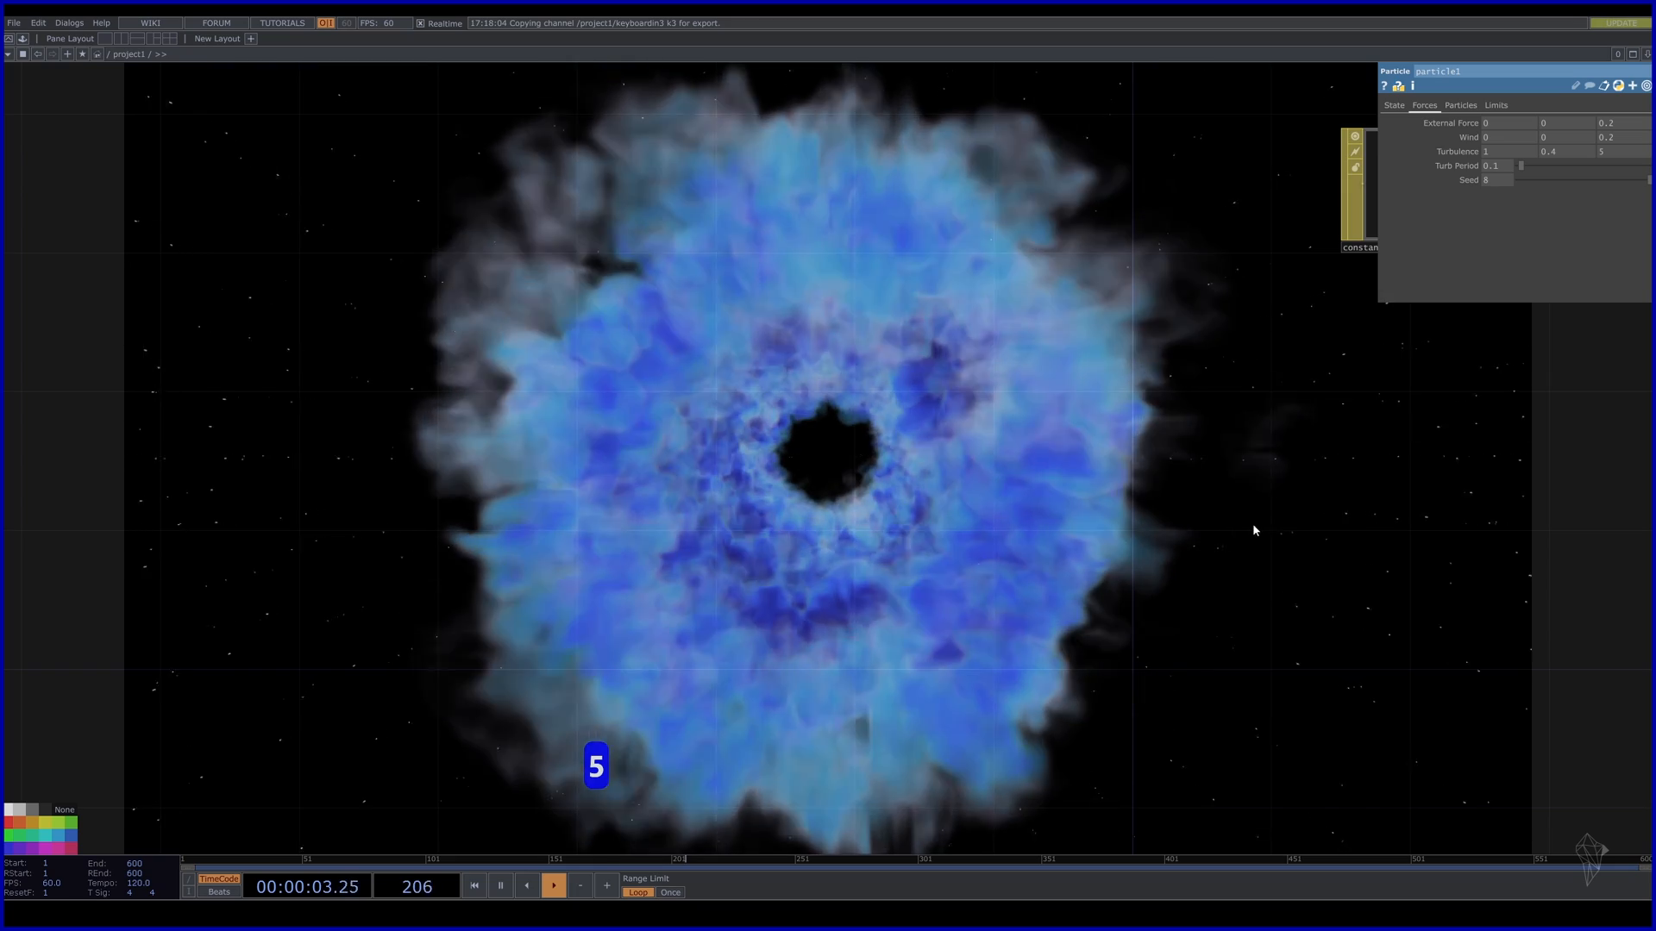
type("3")
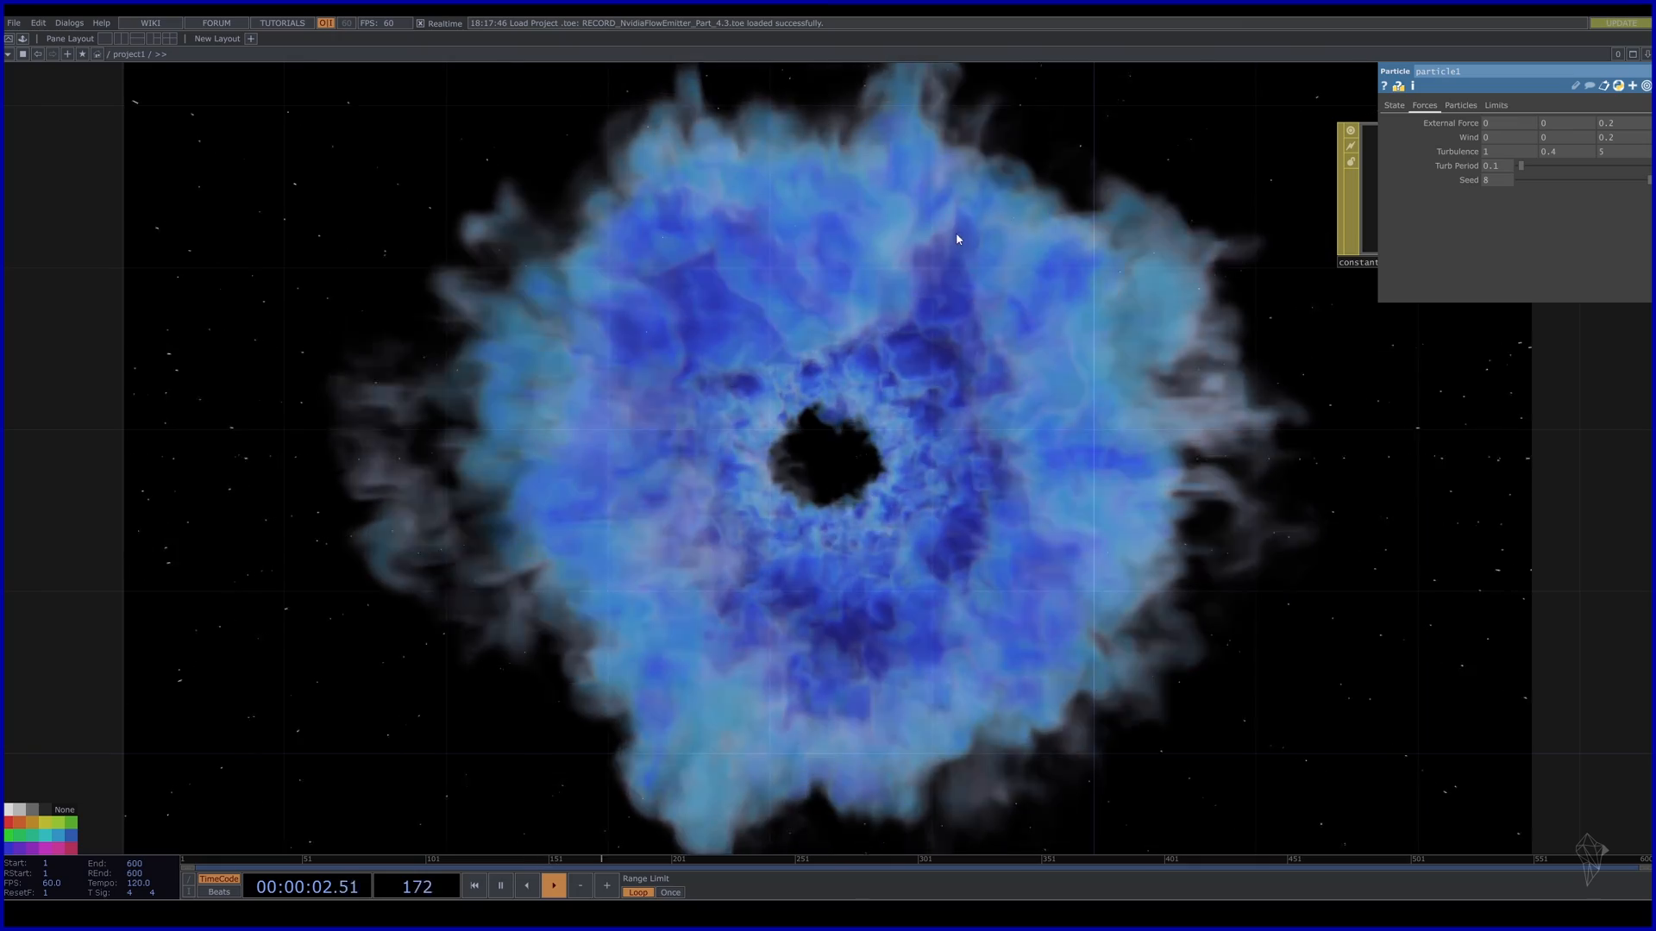
Pan the network to the emitter chain and open ramp1's parameters.
scroll(909, 499, "down", 5)
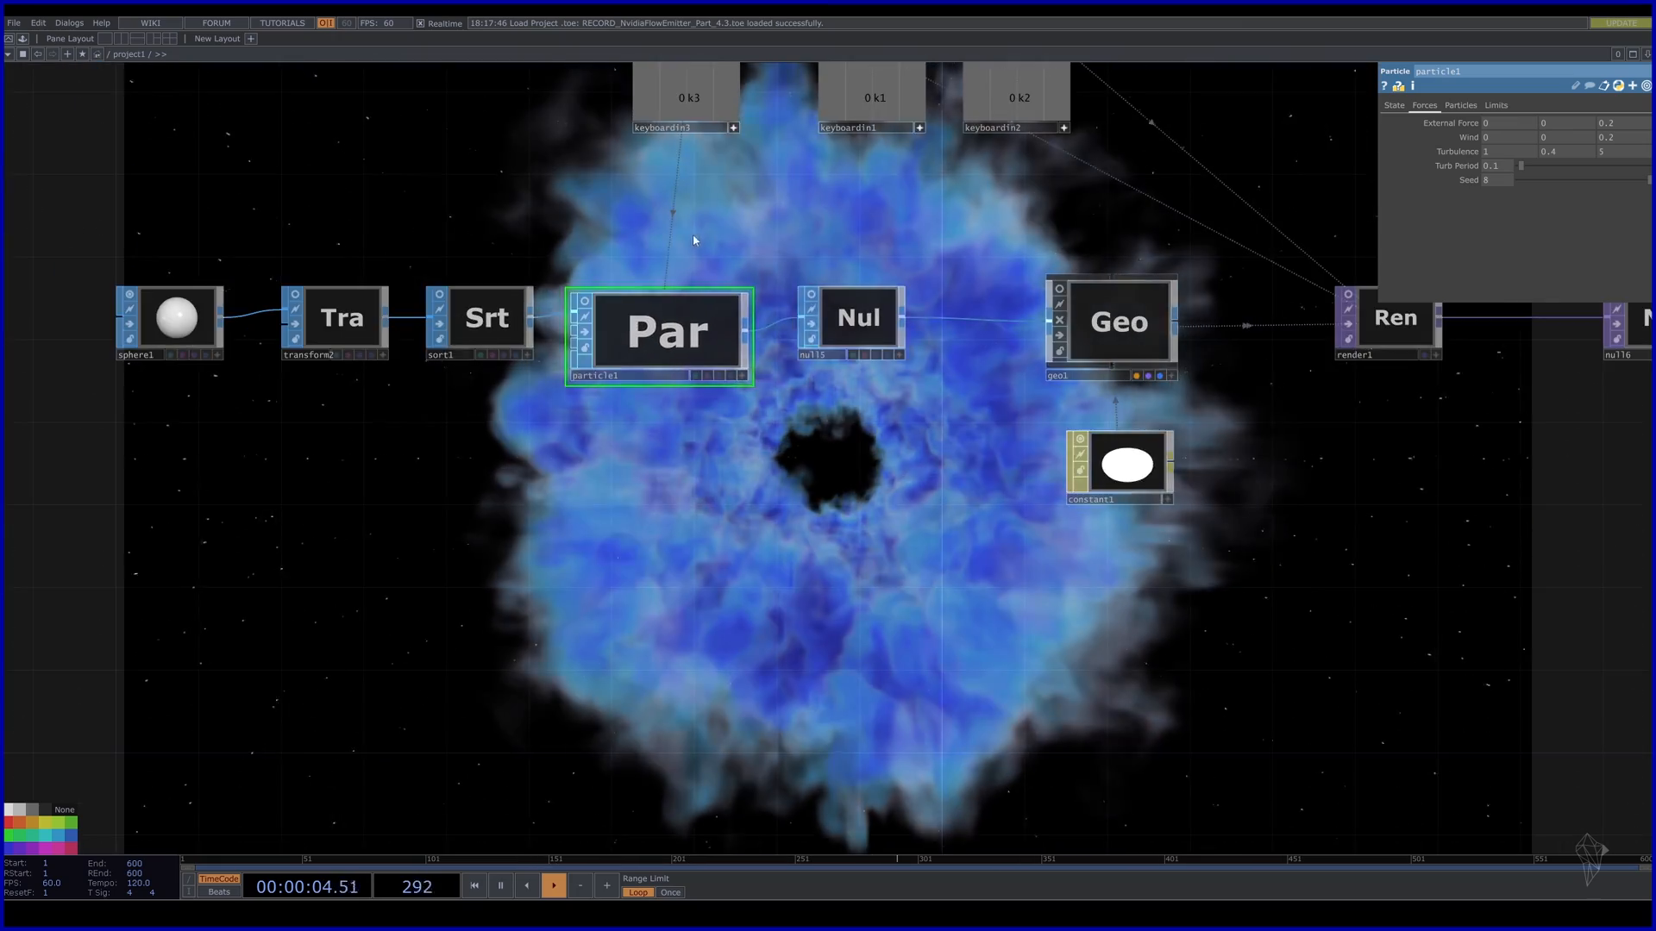
left_click_drag(695, 240, 817, 626)
left_click_drag(645, 251, 669, 603)
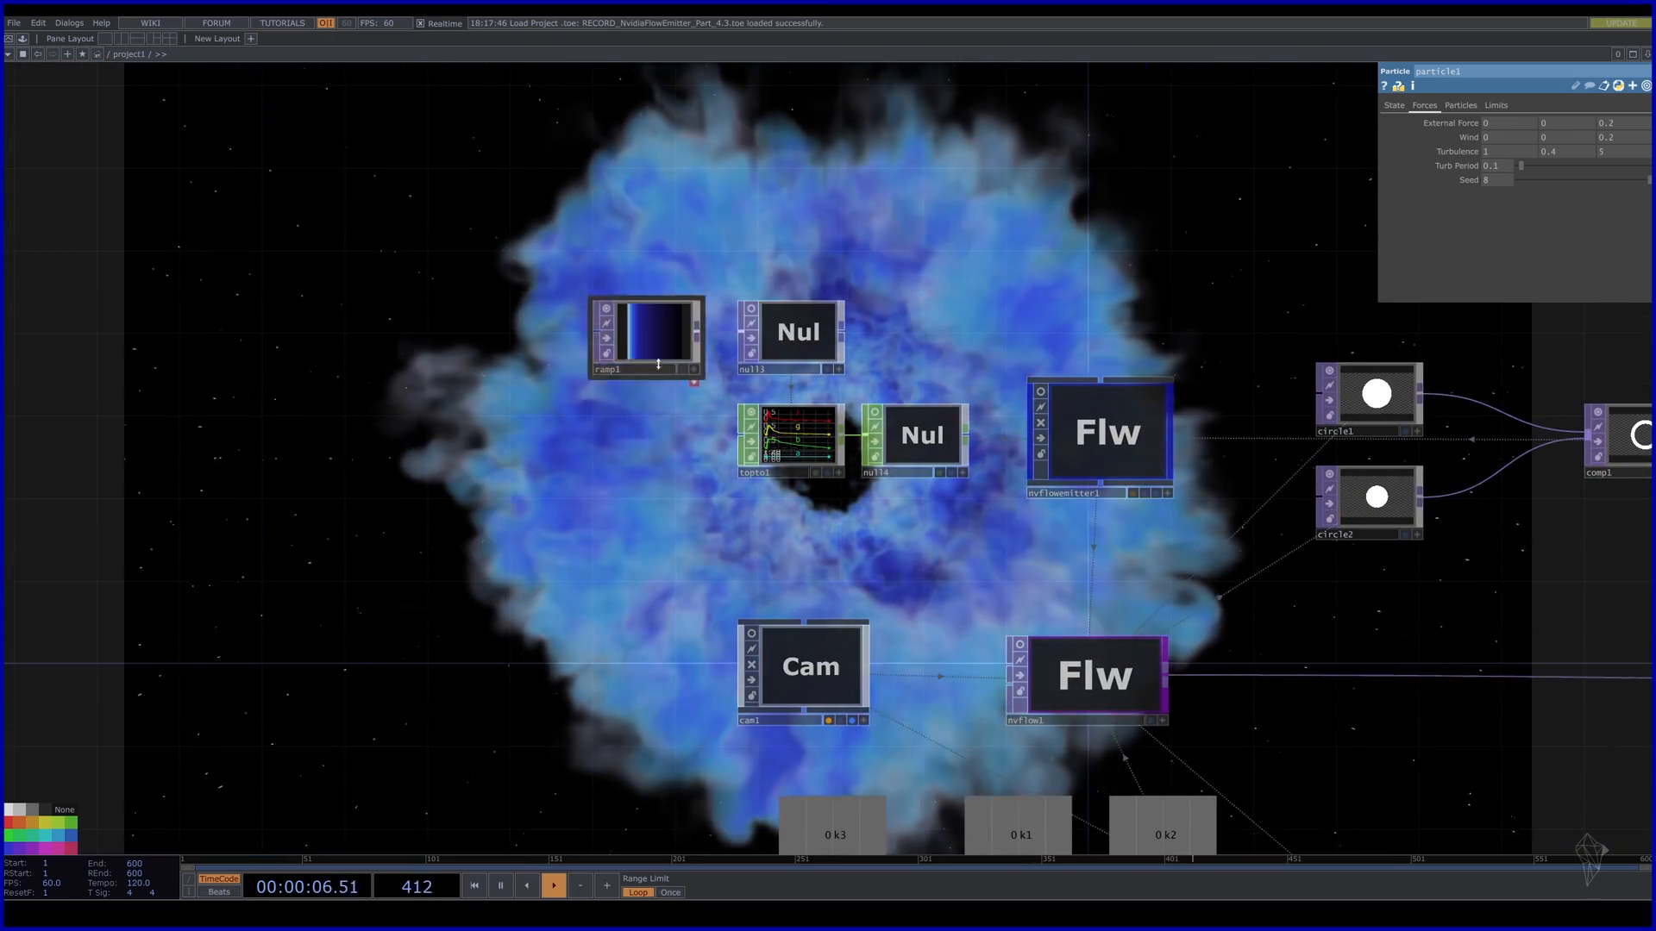
left_click(652, 321)
left_click_drag(1202, 188, 1048, 480)
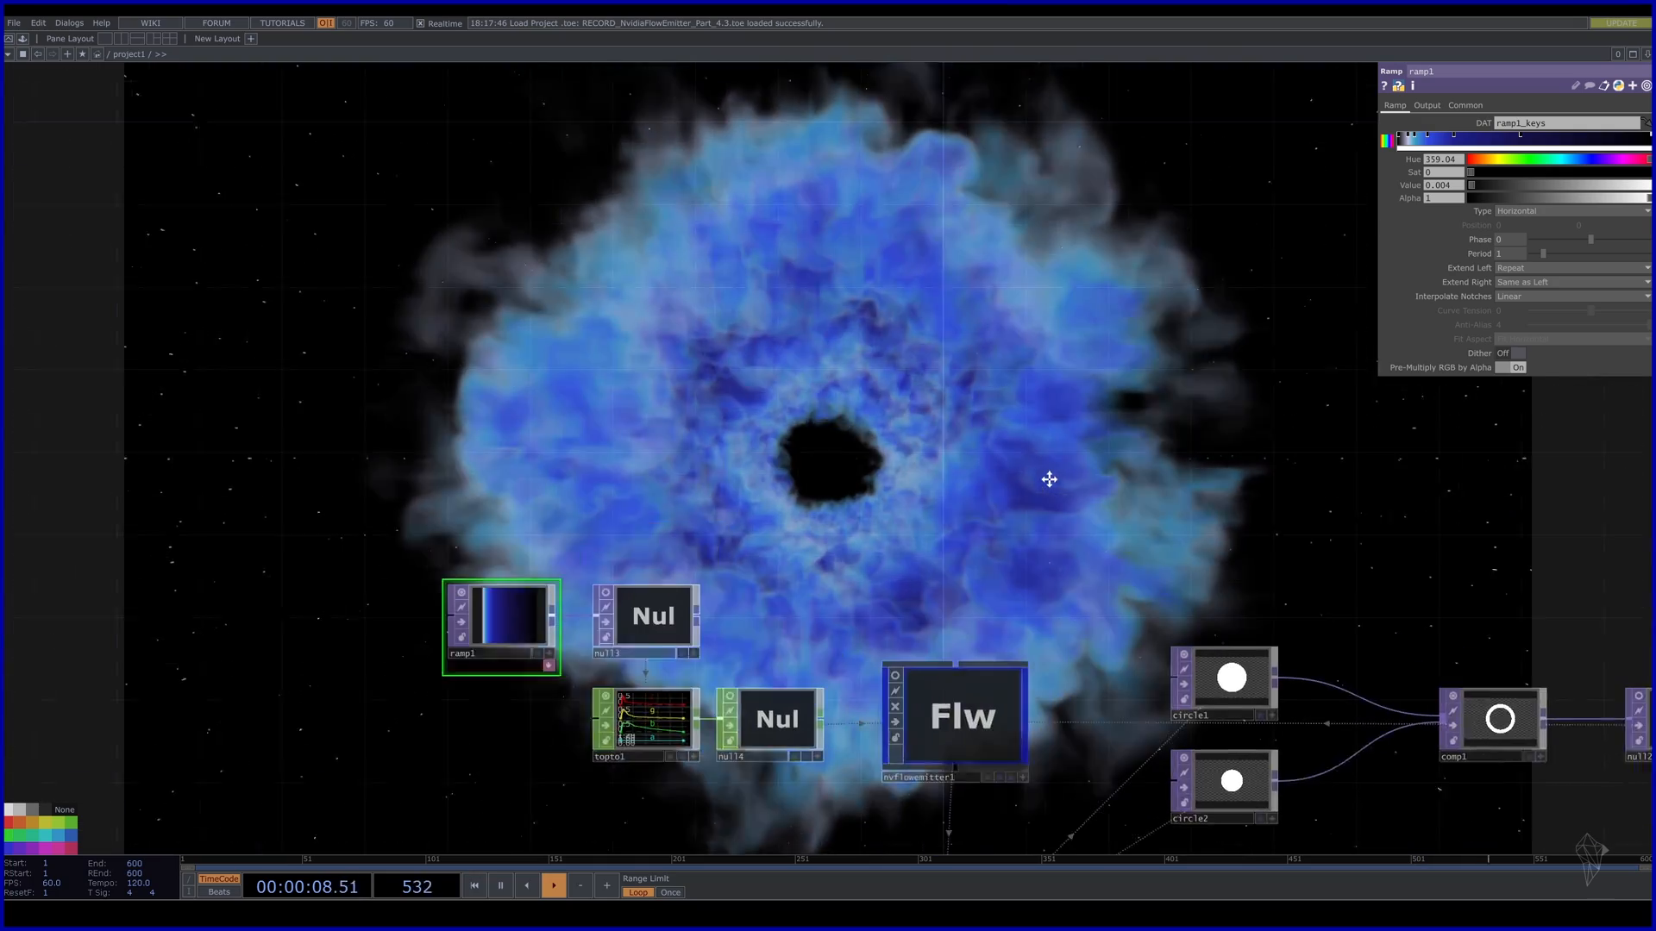
left_click_drag(1194, 447, 883, 465)
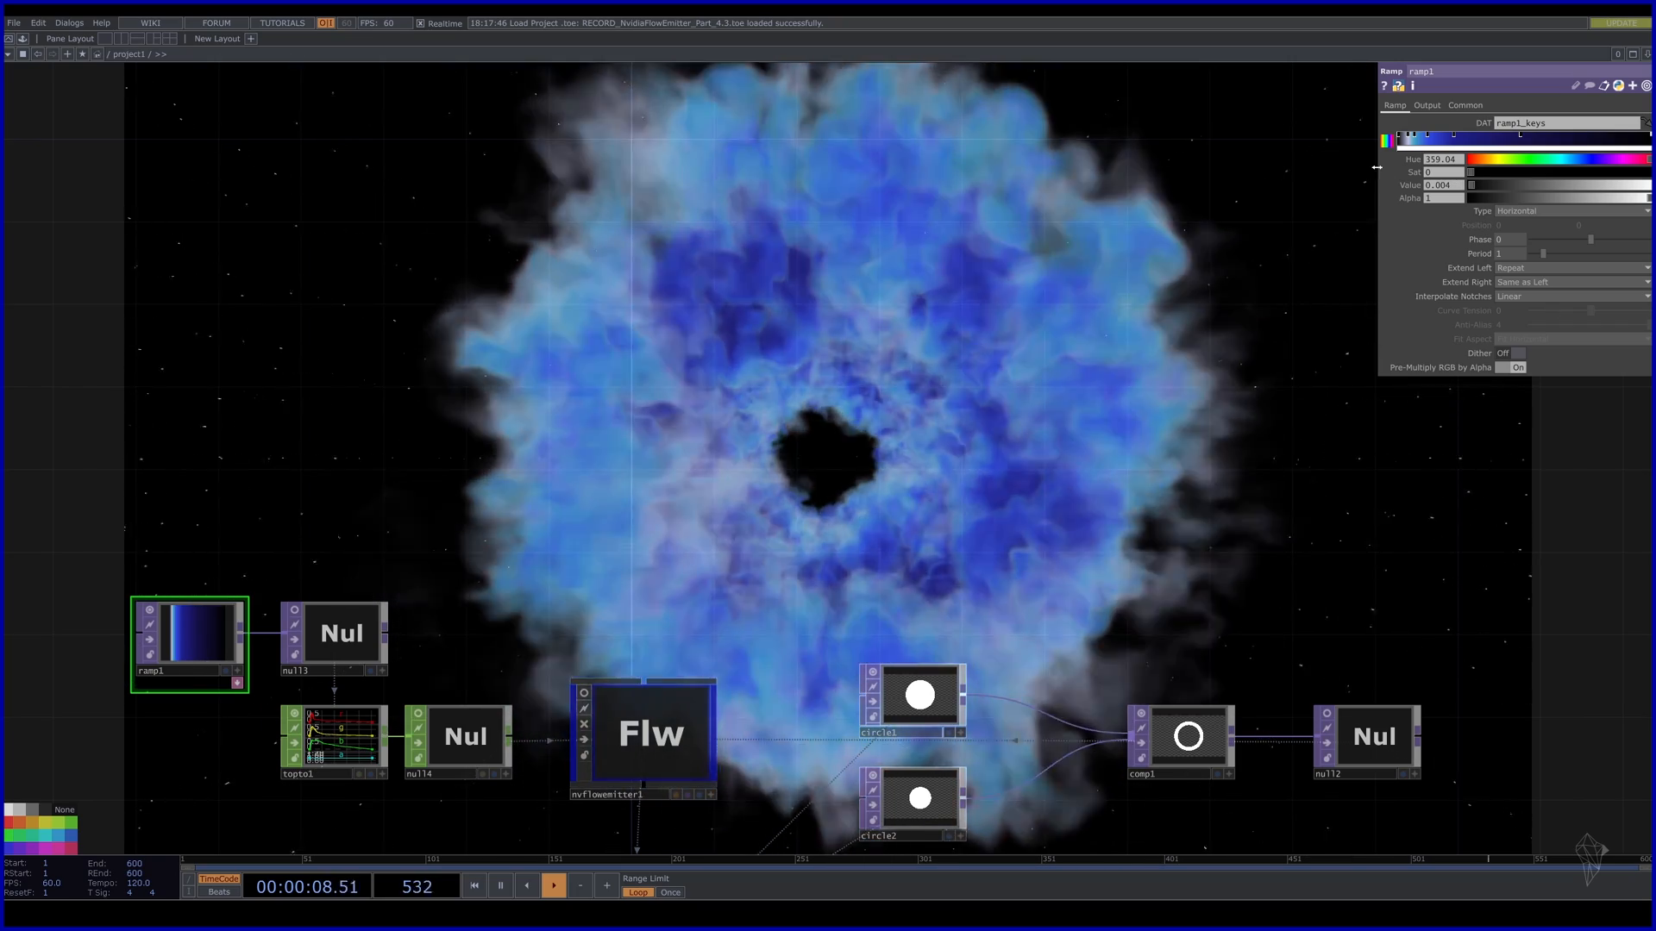
Widen the ramp editor, add a new colour key, and drag two blue keys left.
left_click_drag(1376, 167, 1083, 167)
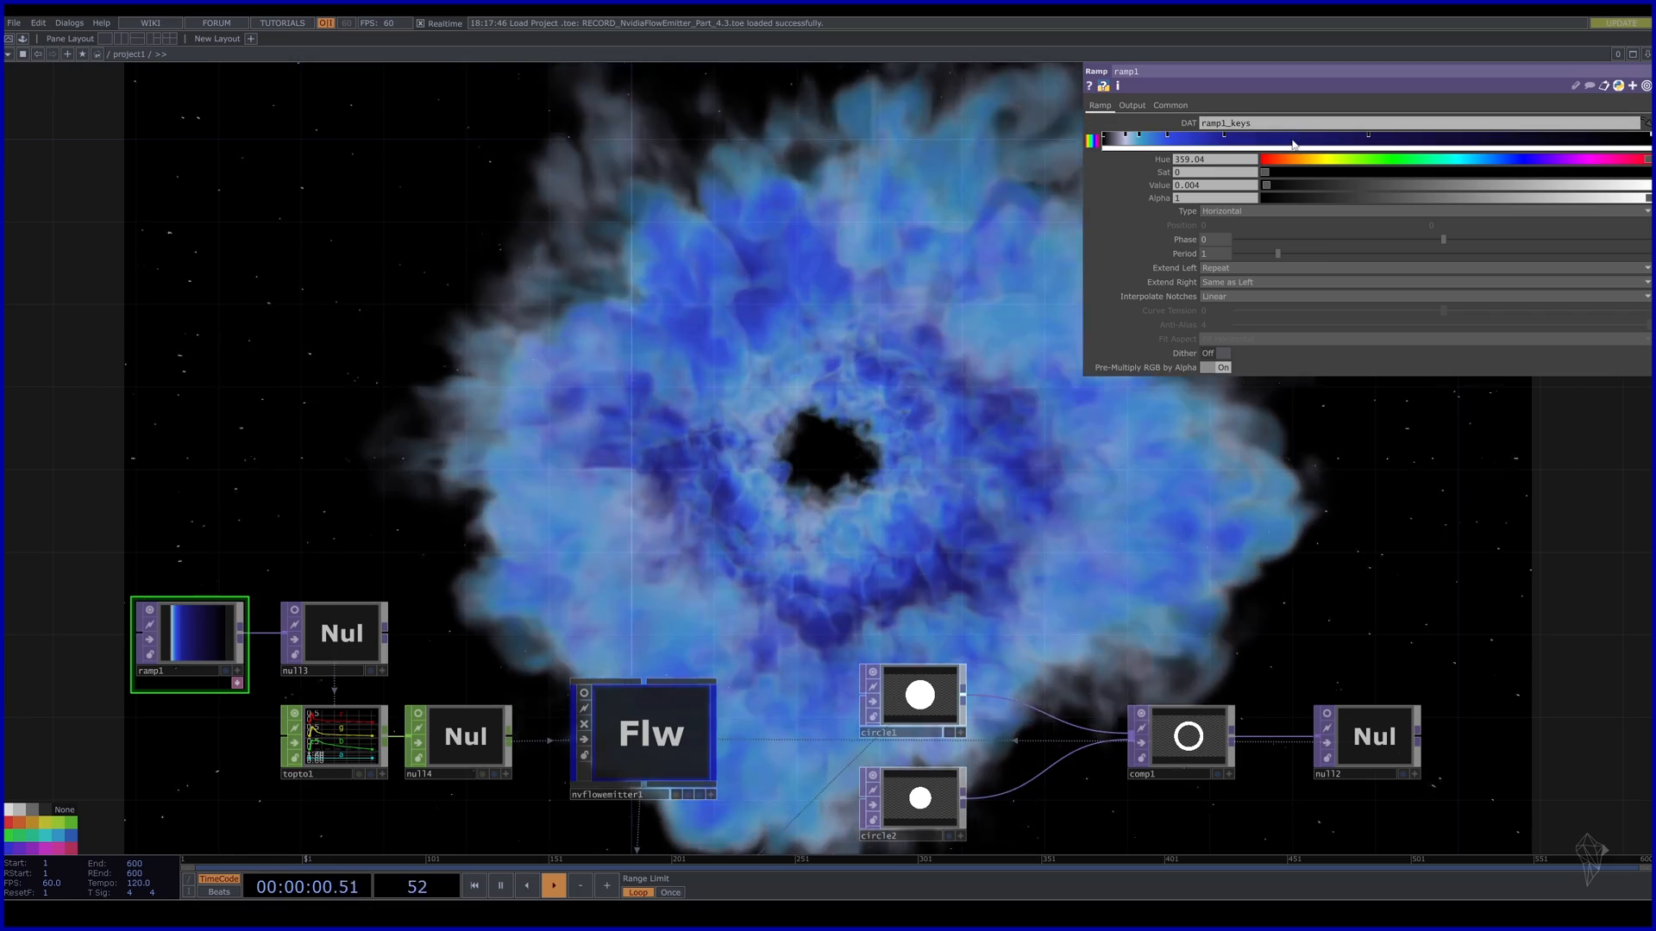
left_click(1297, 138)
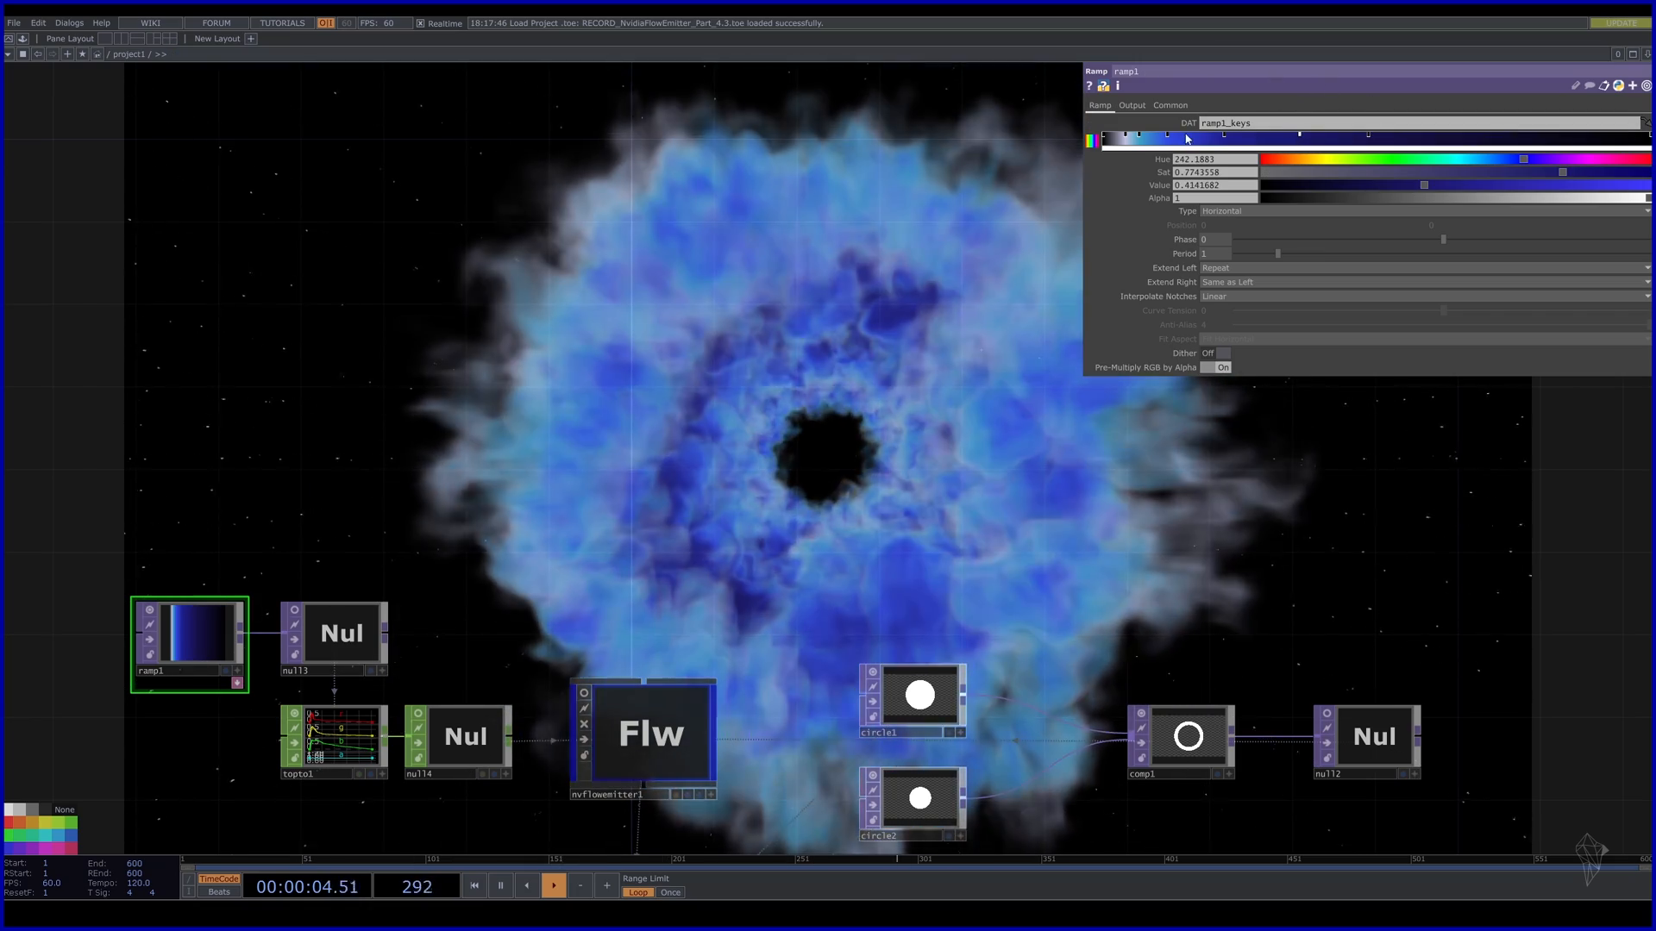
left_click(1216, 138)
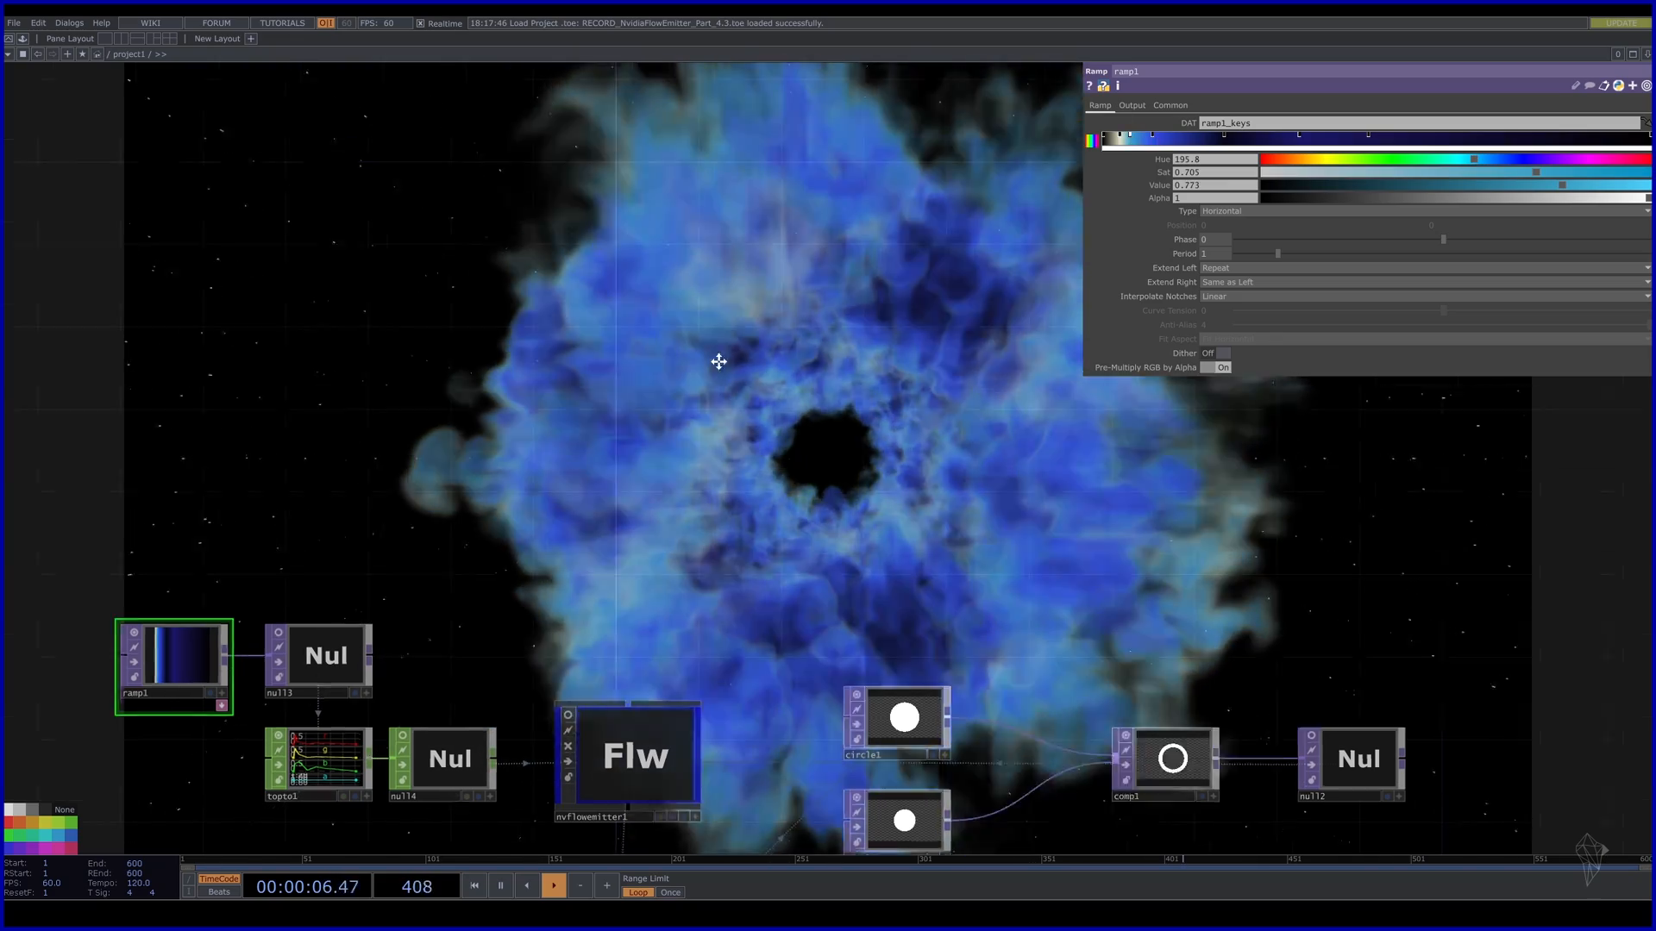
left_click_drag(718, 361, 666, 468)
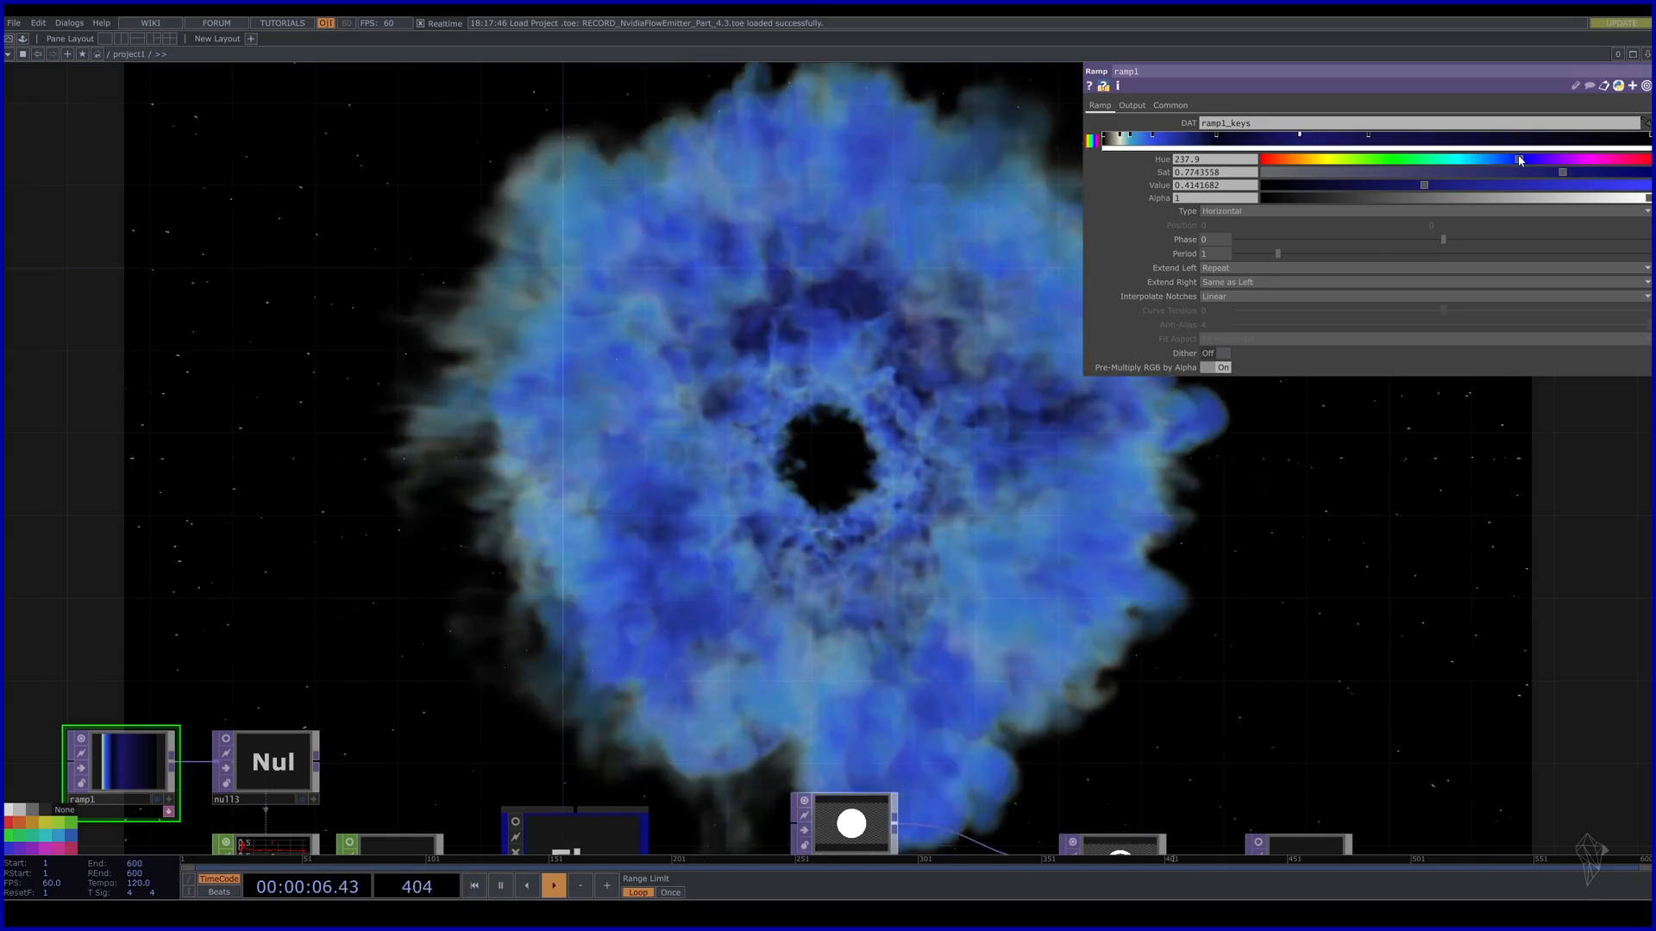
left_click_drag(1216, 138, 1260, 138)
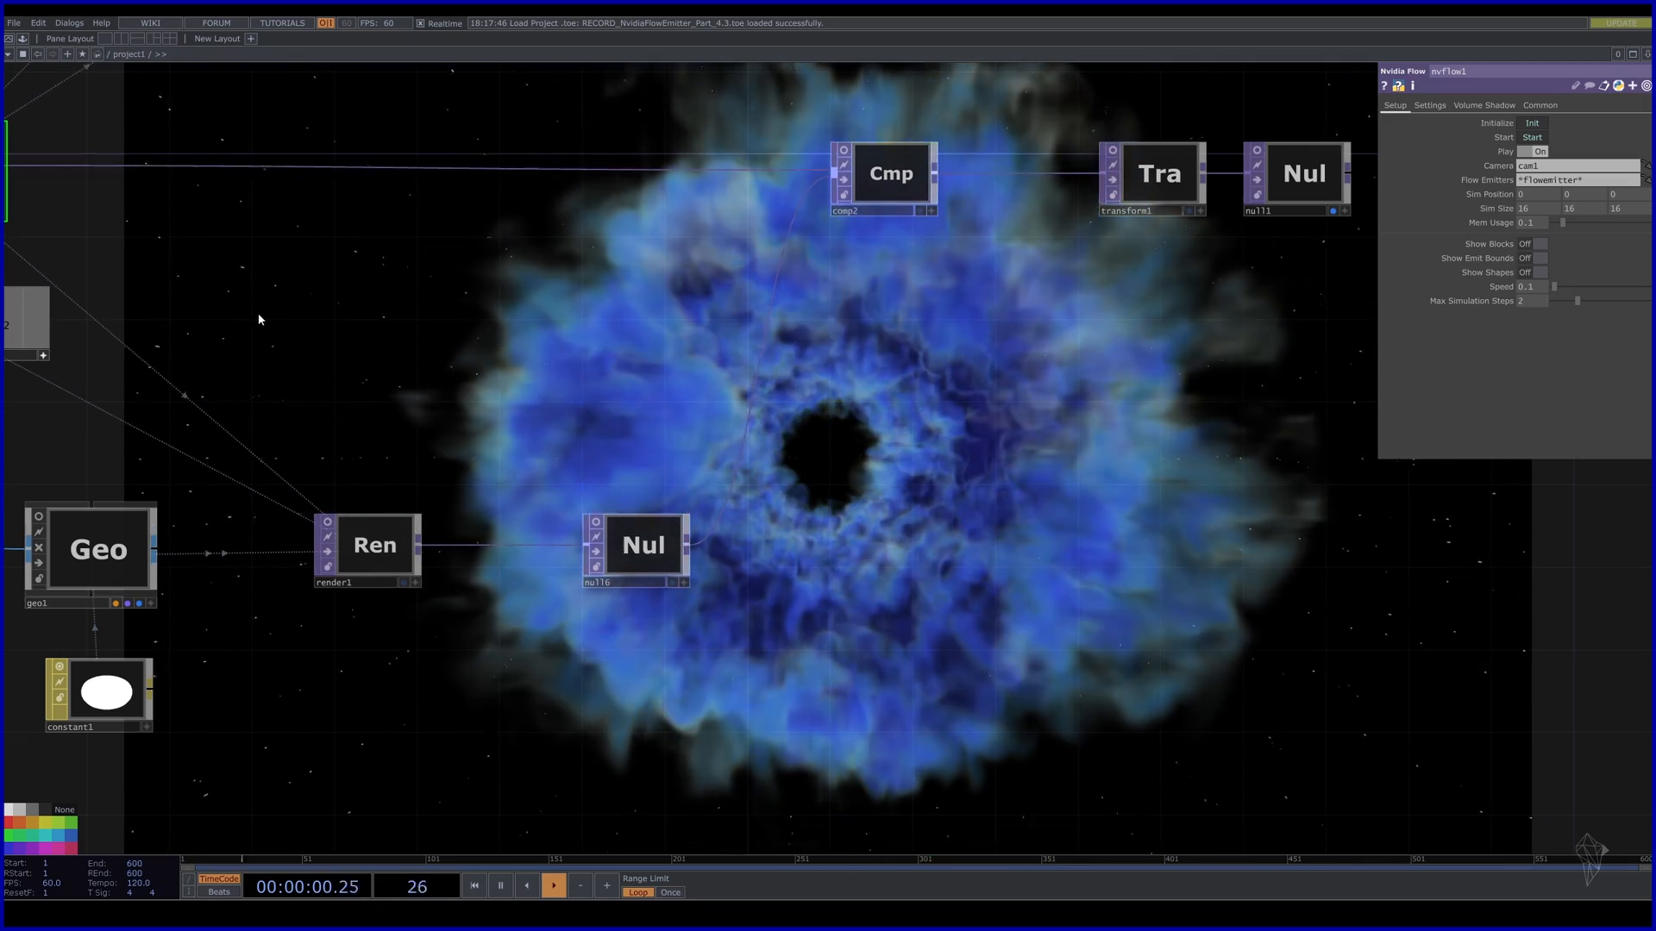
On nvflow1's Settings page, try Vorticity Strength 8.7 and 2.8, then settle on 20.
left_click_drag(259, 320, 806, 365)
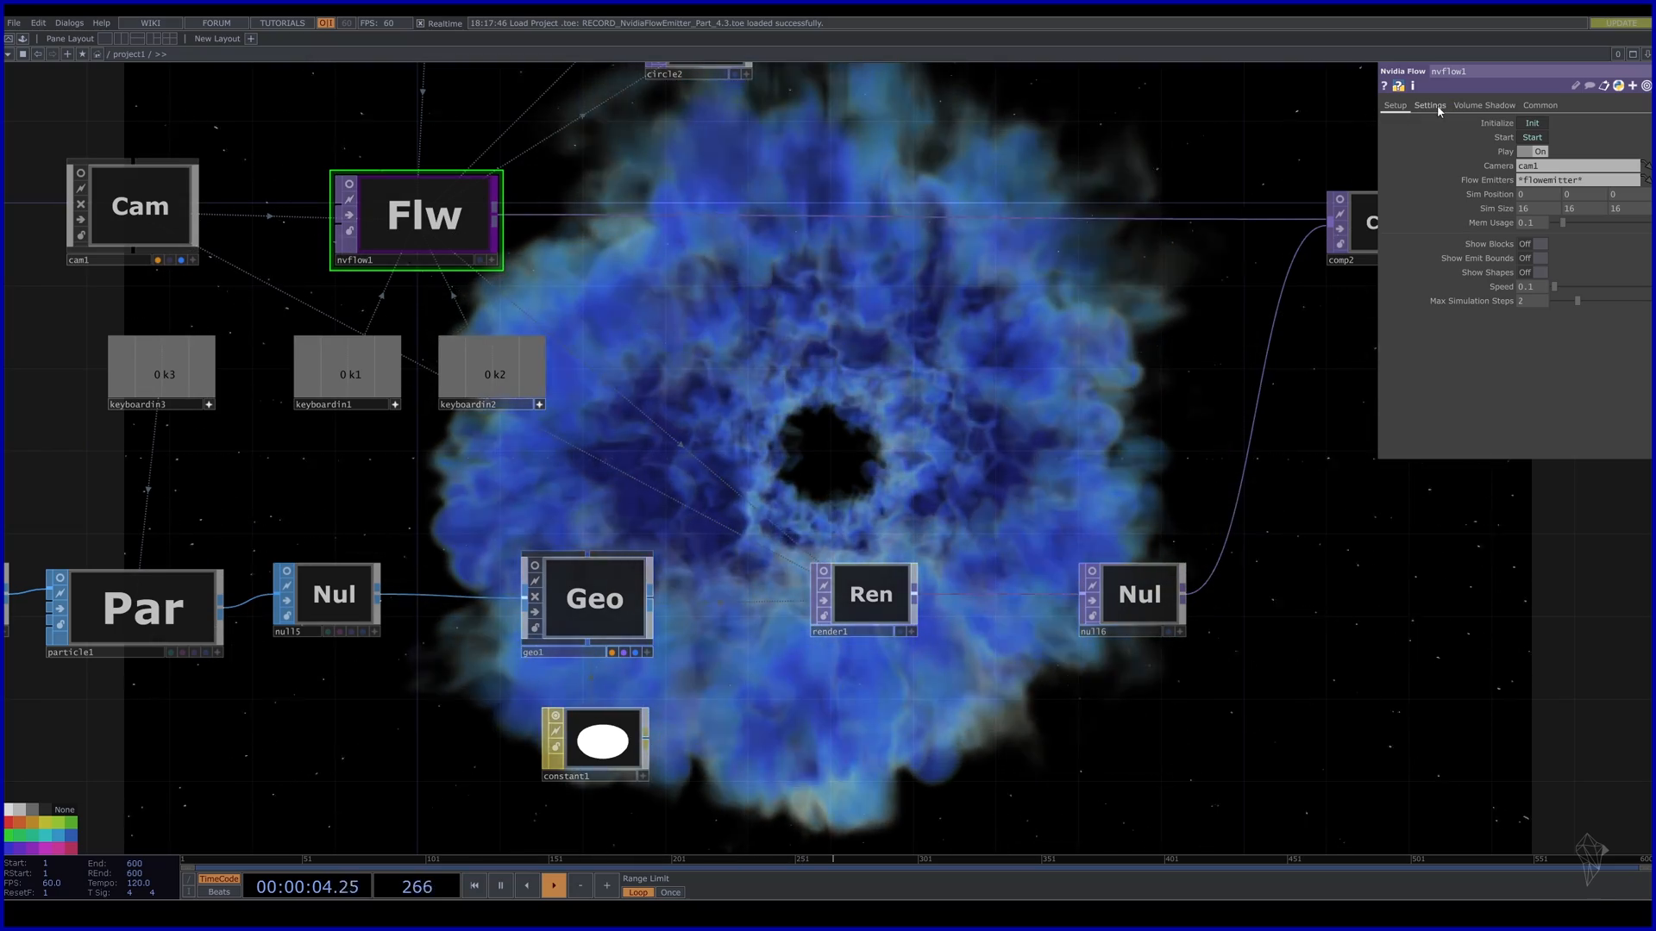
left_click(1430, 105)
left_click_drag(877, 435, 625, 389)
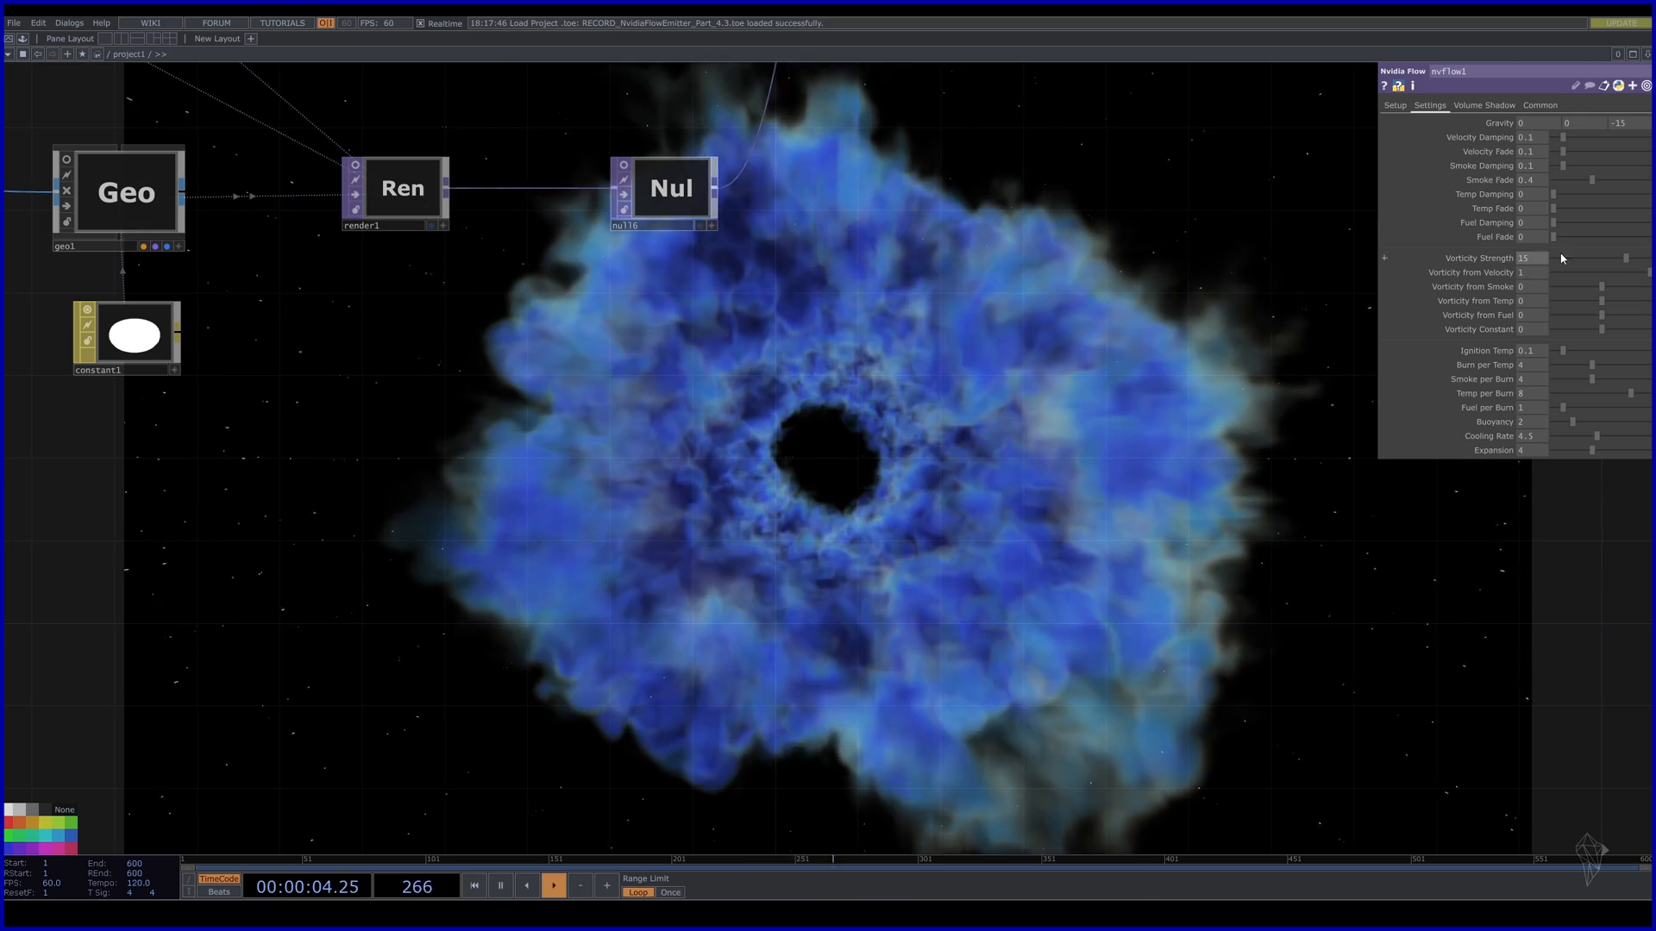
mouse_move(1563, 257)
left_mouse_down()
mouse_move(1594, 256)
mouse_move(1564, 253)
left_mouse_up()
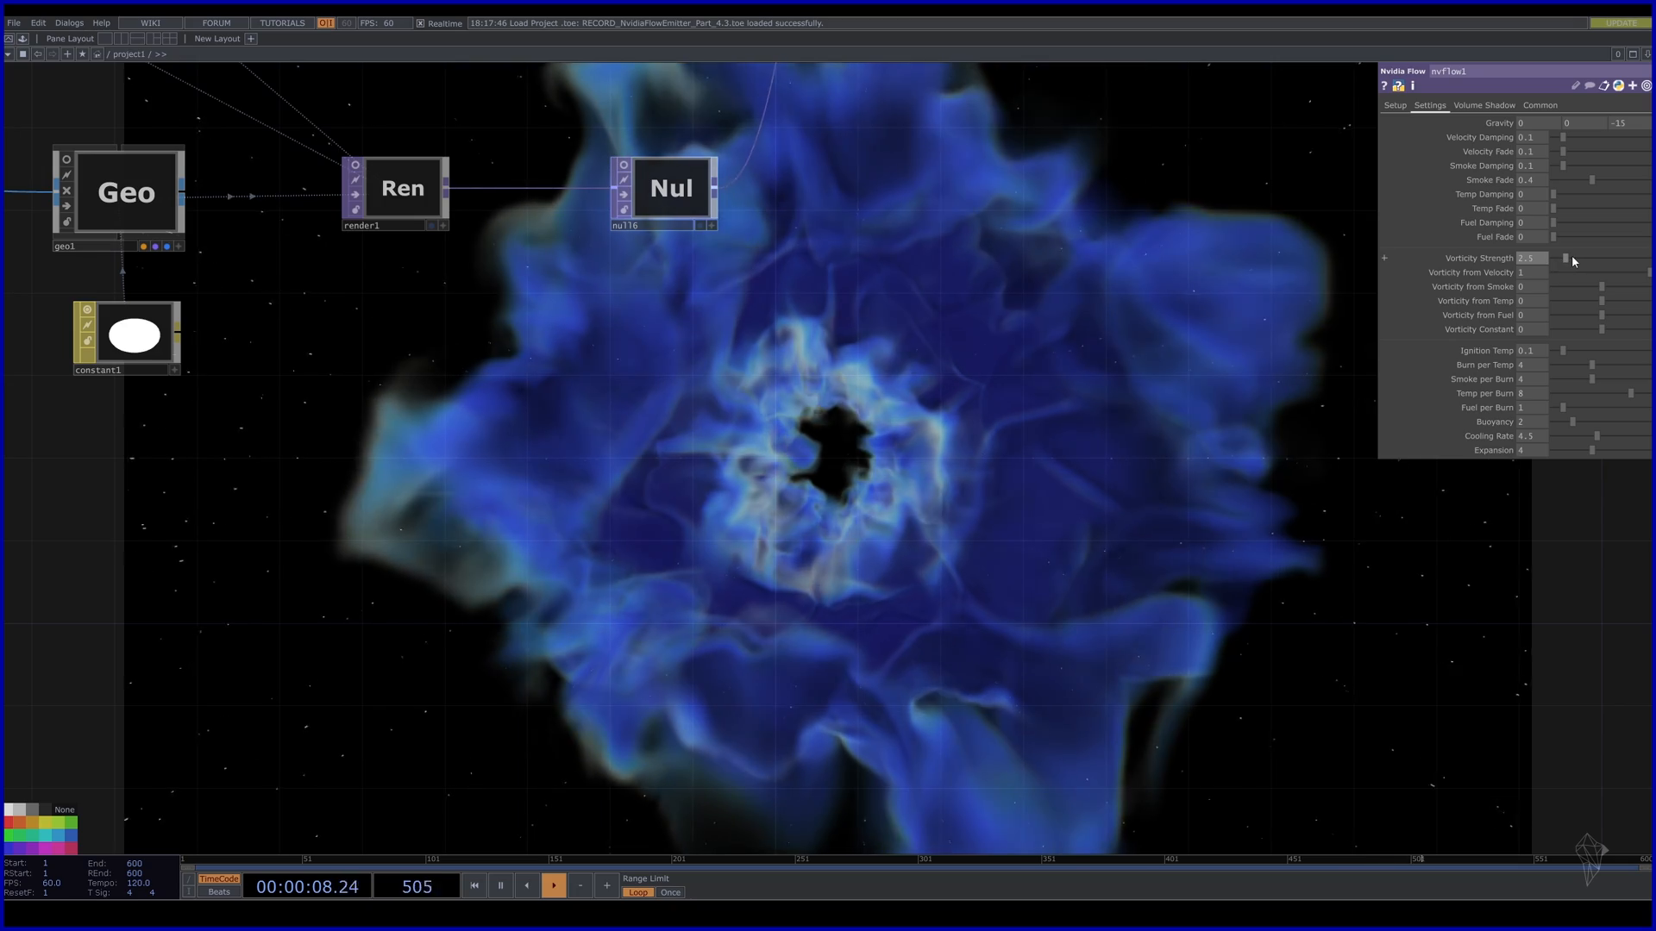
middle_click_drag(1535, 260, 1596, 262)
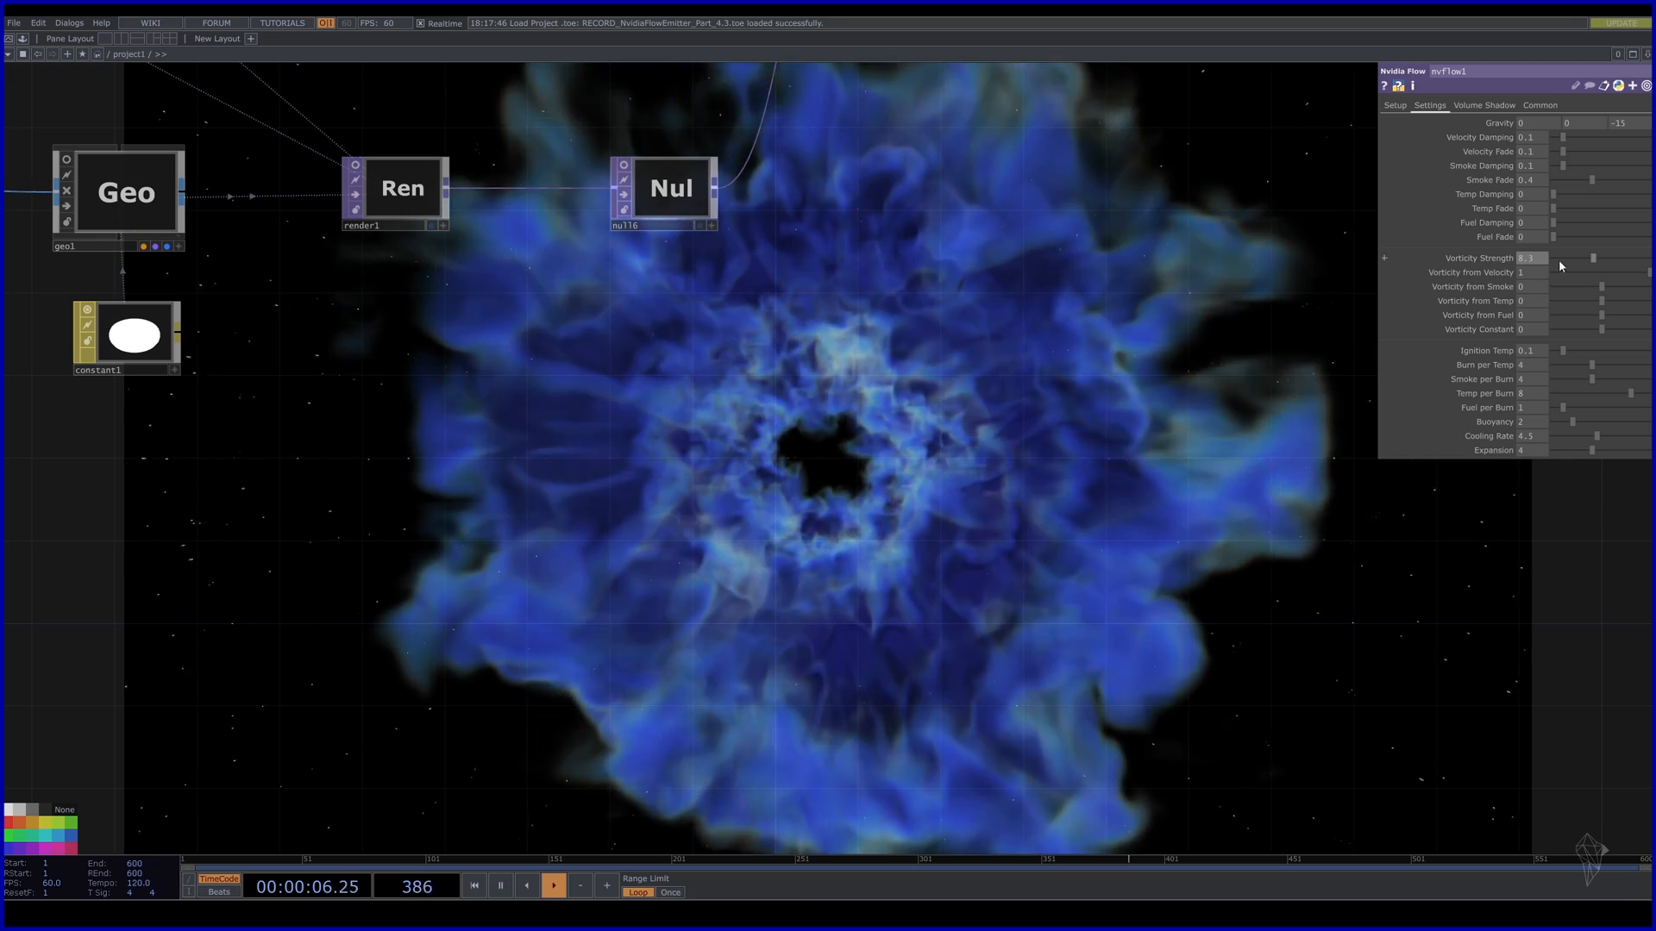
left_click_drag(1593, 259, 1650, 260)
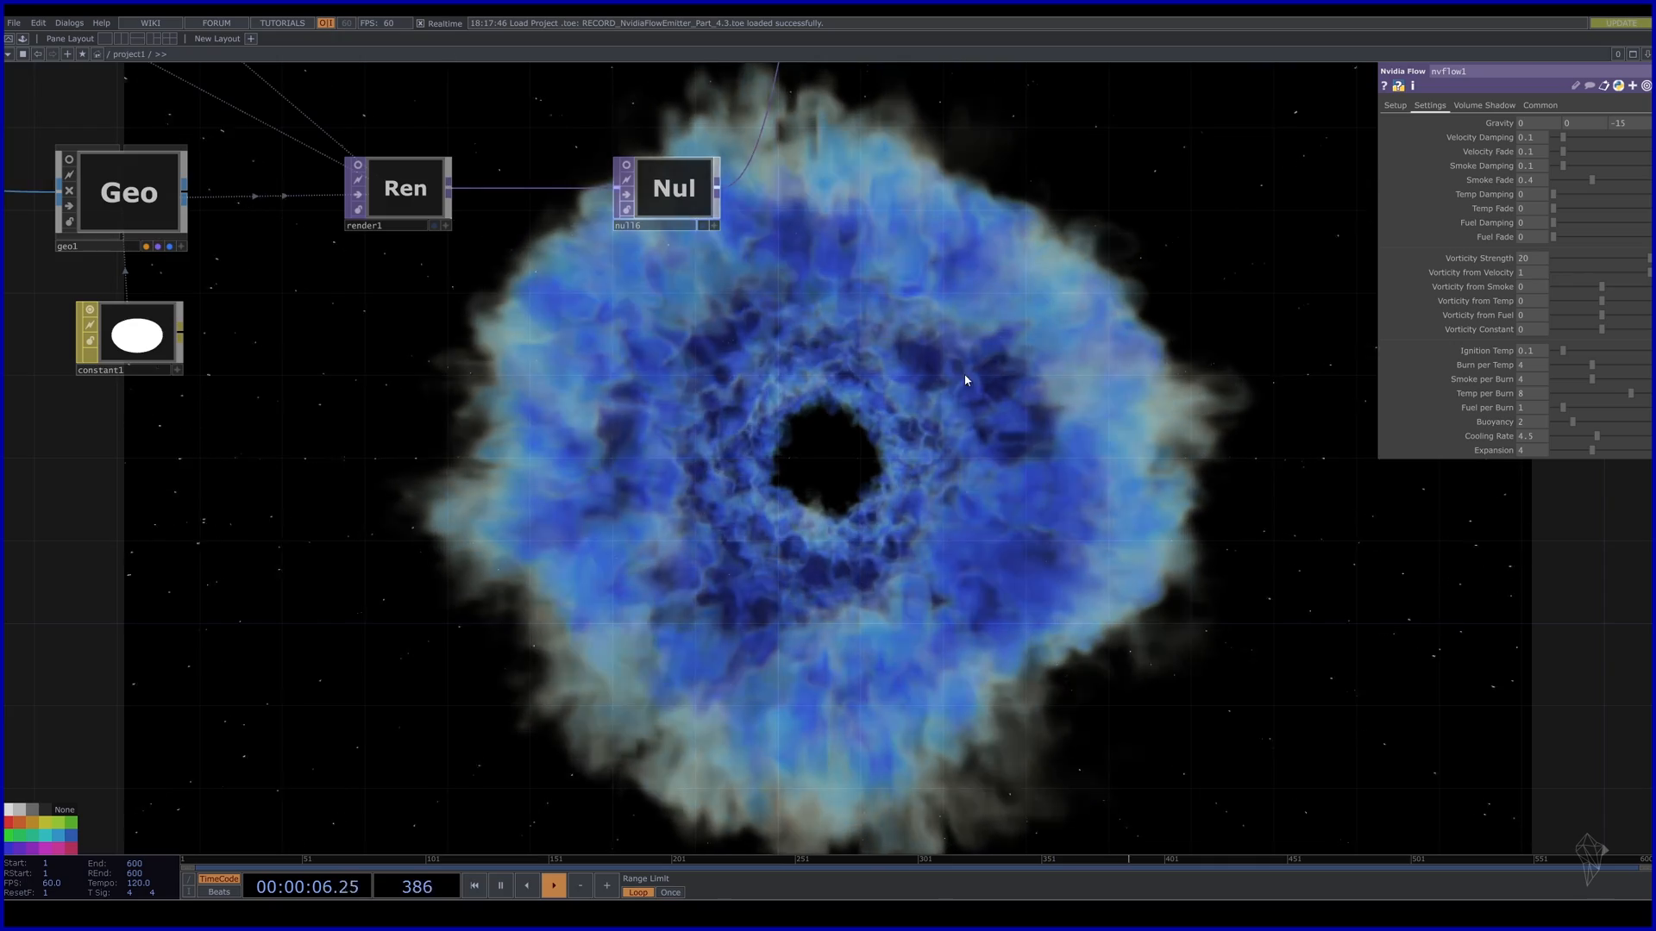
left_click_drag(1008, 384, 802, 572)
scroll(756, 502, "down", 6)
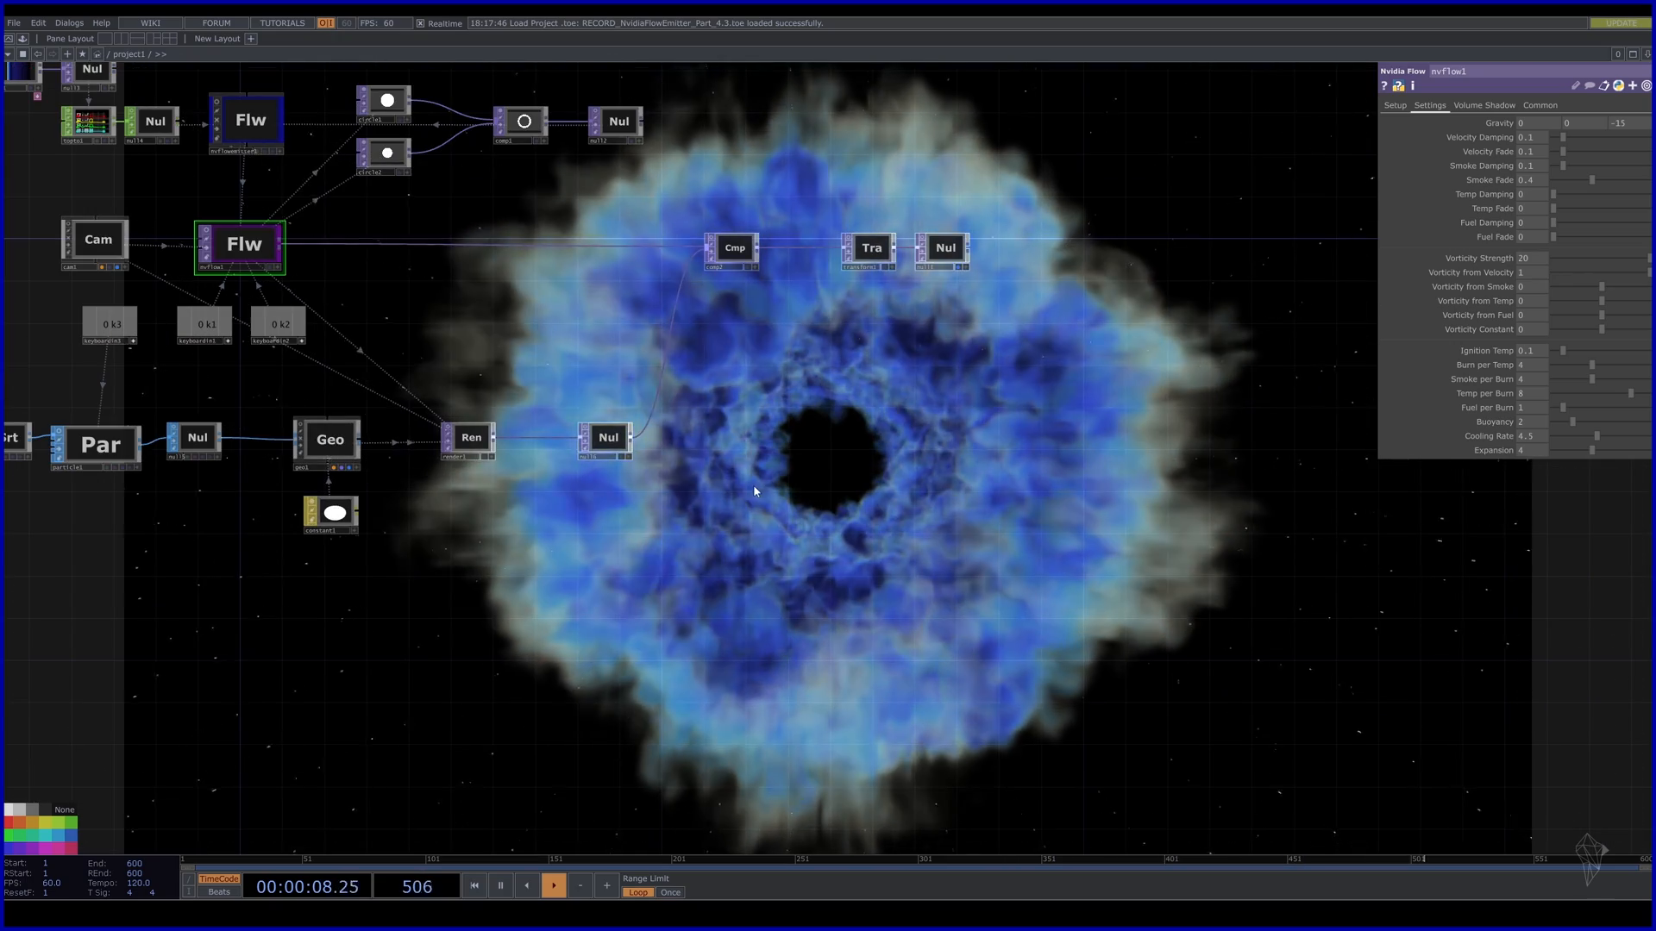
Insert a Level TOP, level1, into the nvflow1-to-comp2 connection.
left_click_drag(462, 362, 538, 608)
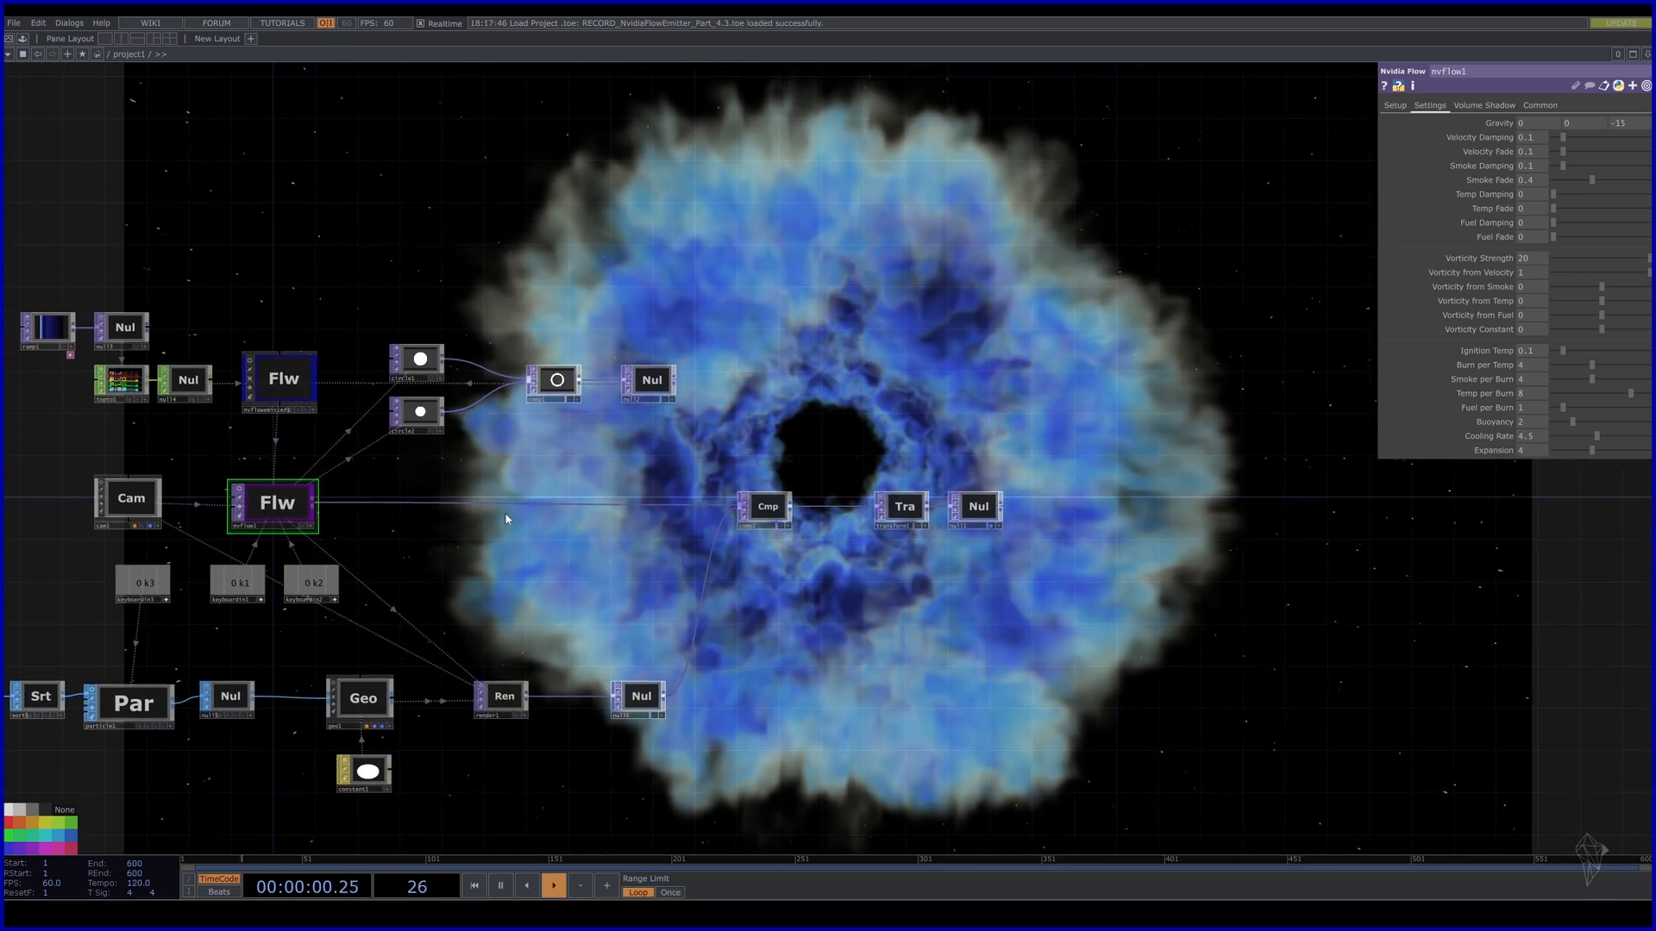
mouse_move(540, 551)
left_mouse_down()
mouse_move(507, 549)
mouse_move(543, 548)
left_mouse_up()
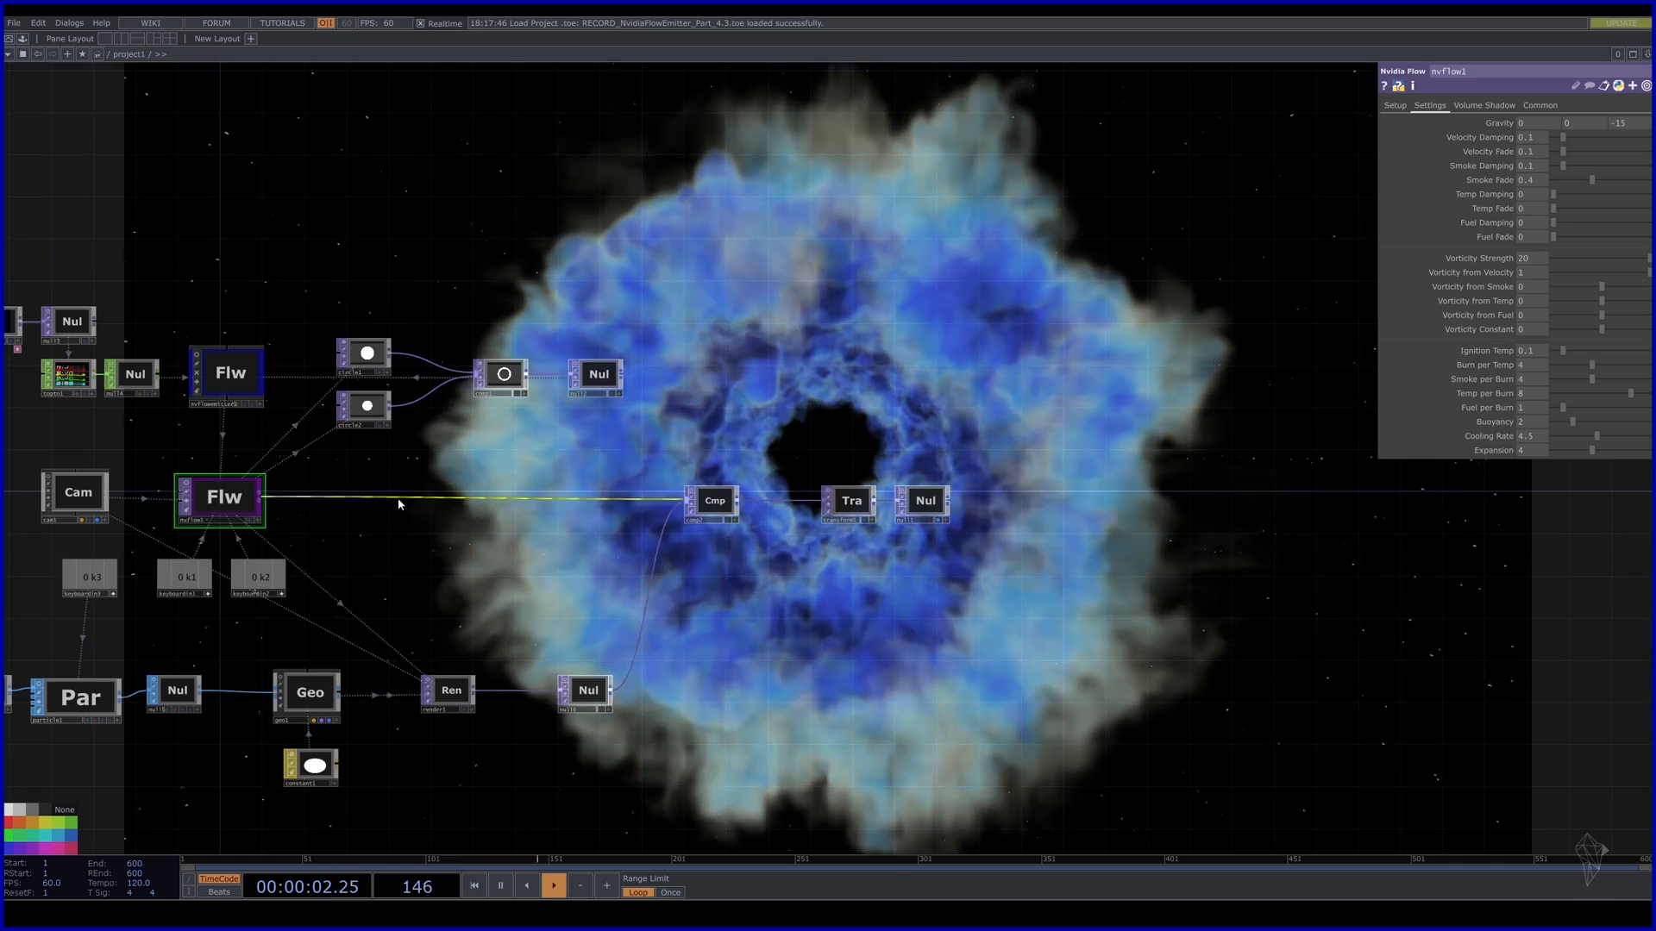
scroll(449, 544, "up", 5)
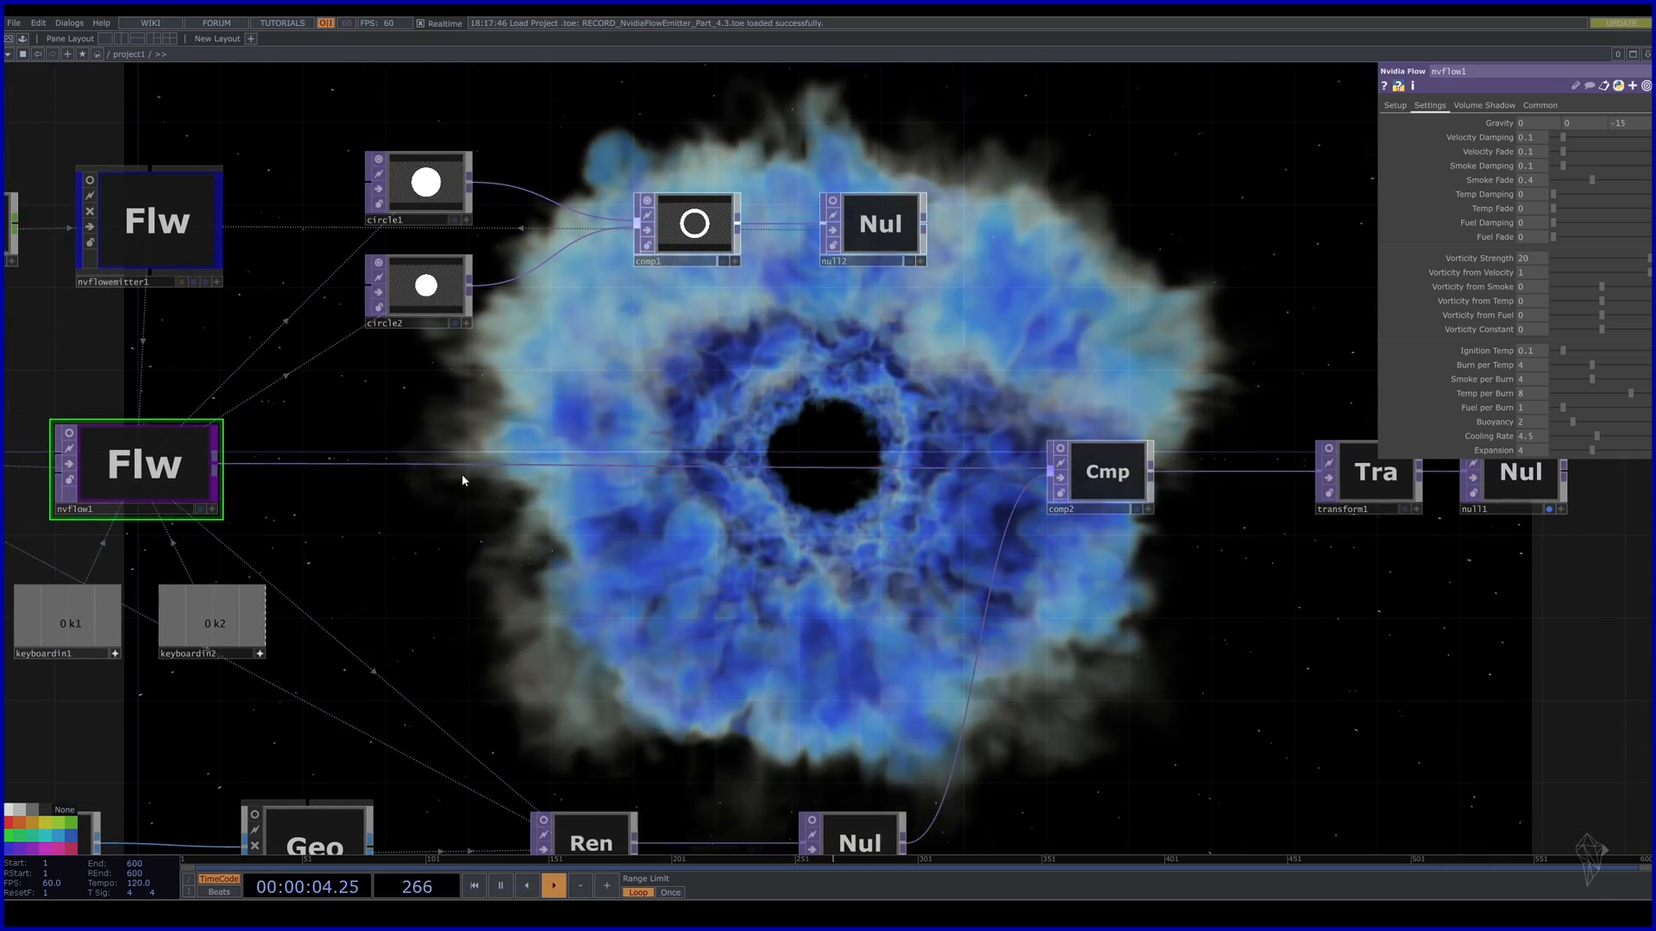
right_click(499, 446)
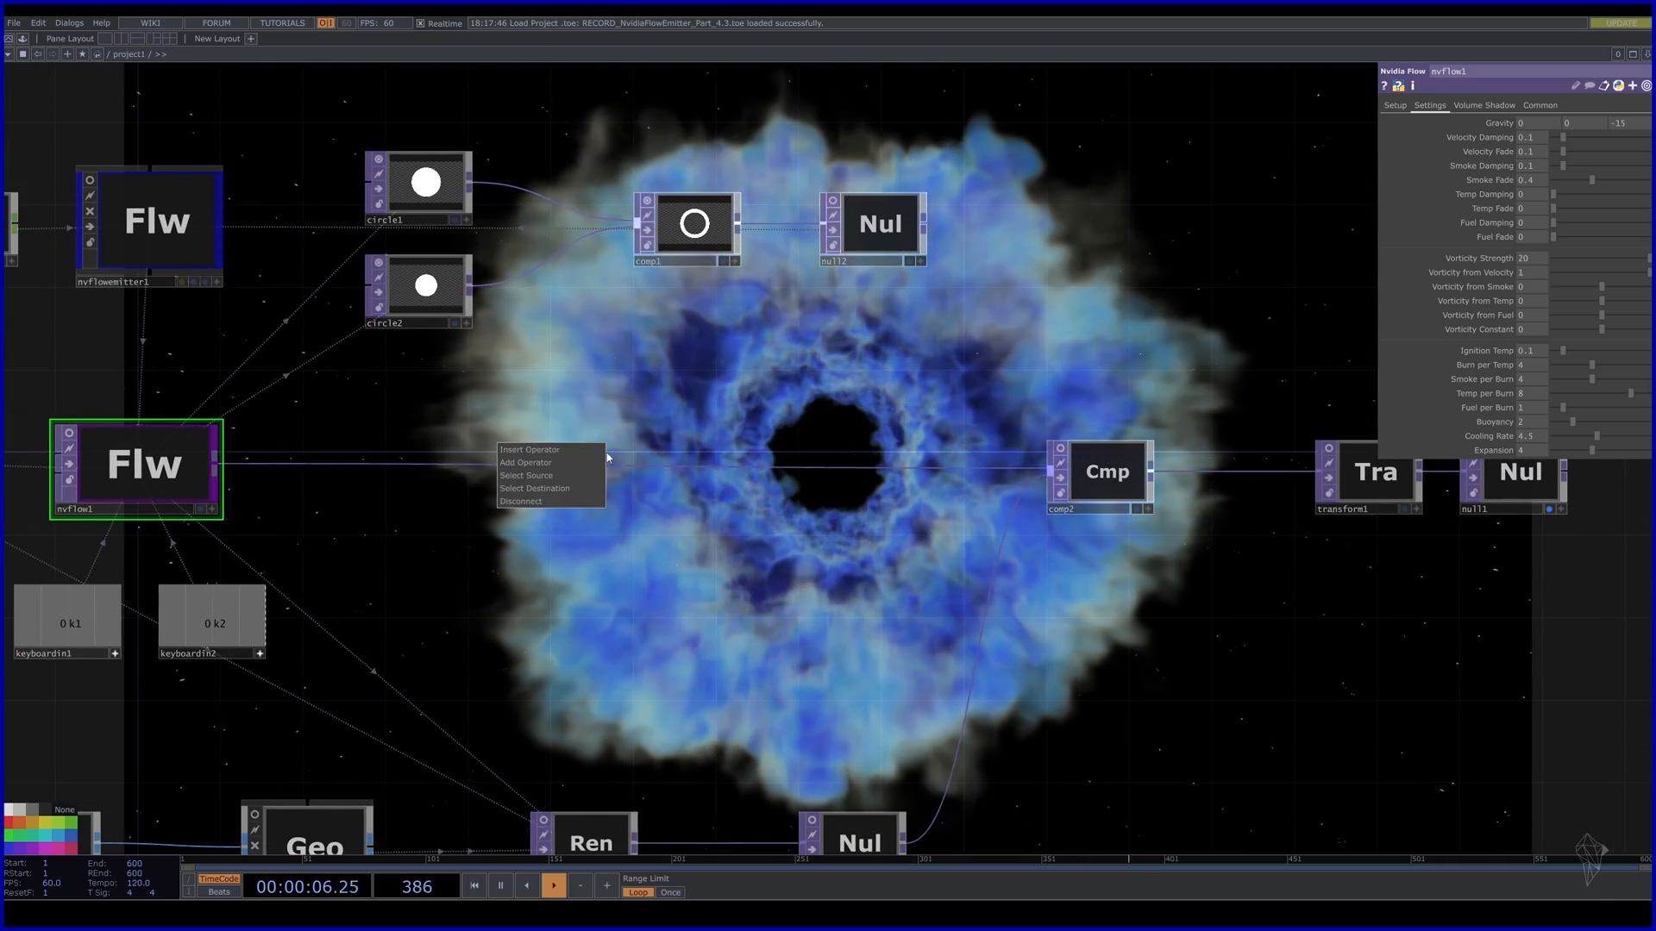
left_click(511, 464)
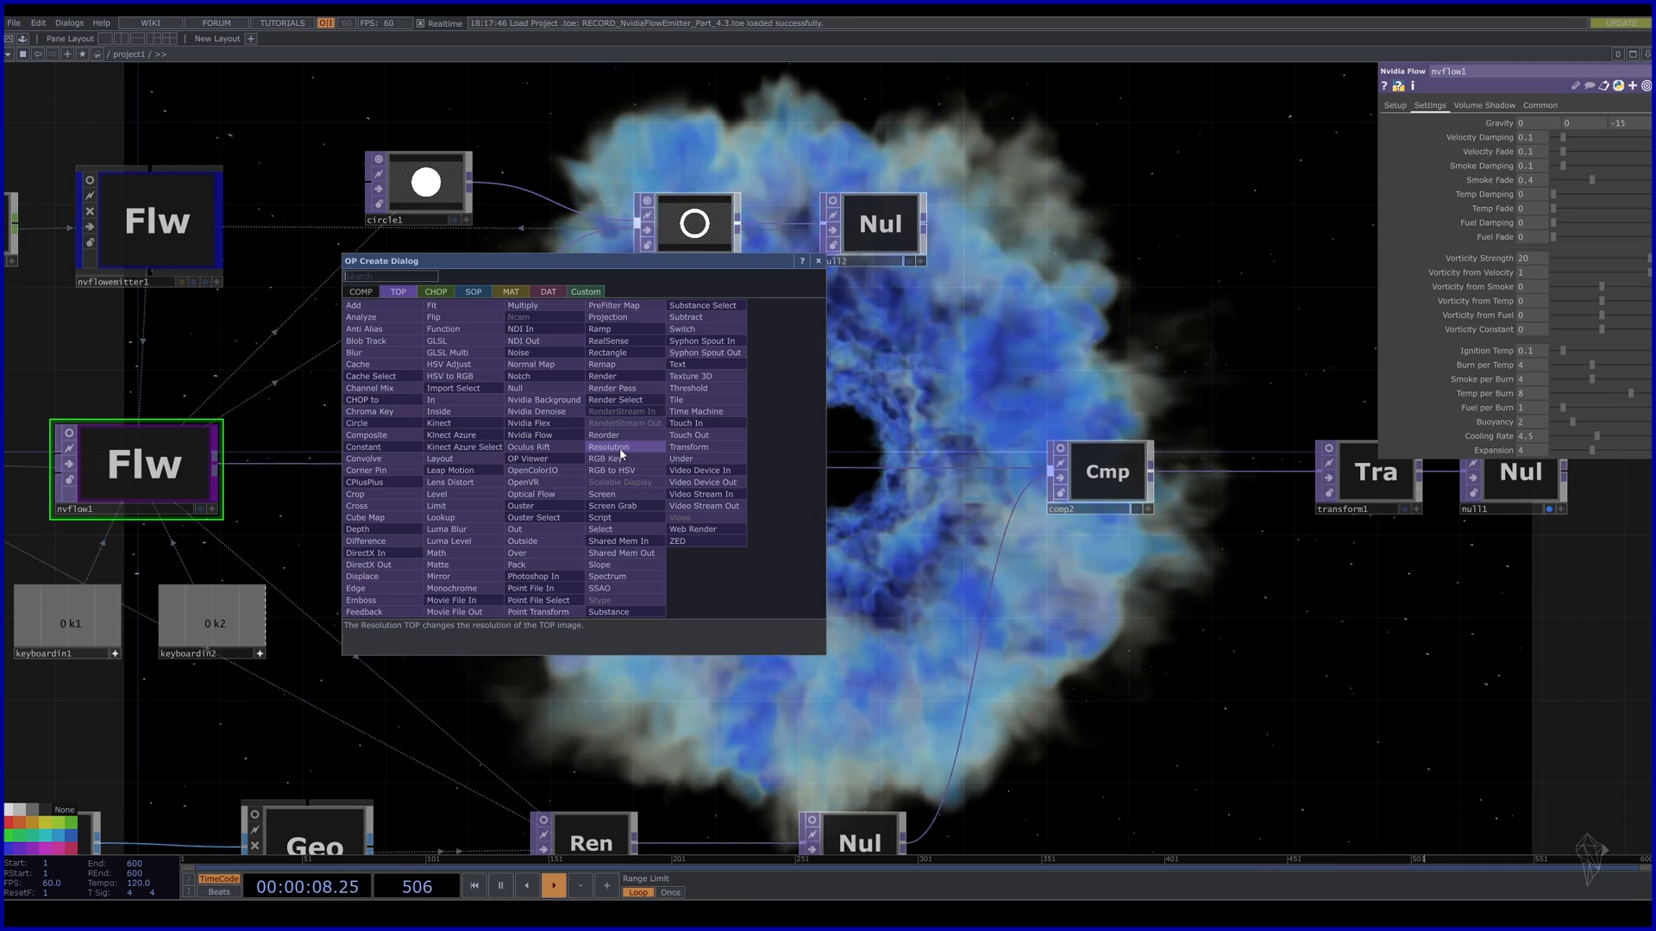
type("lev")
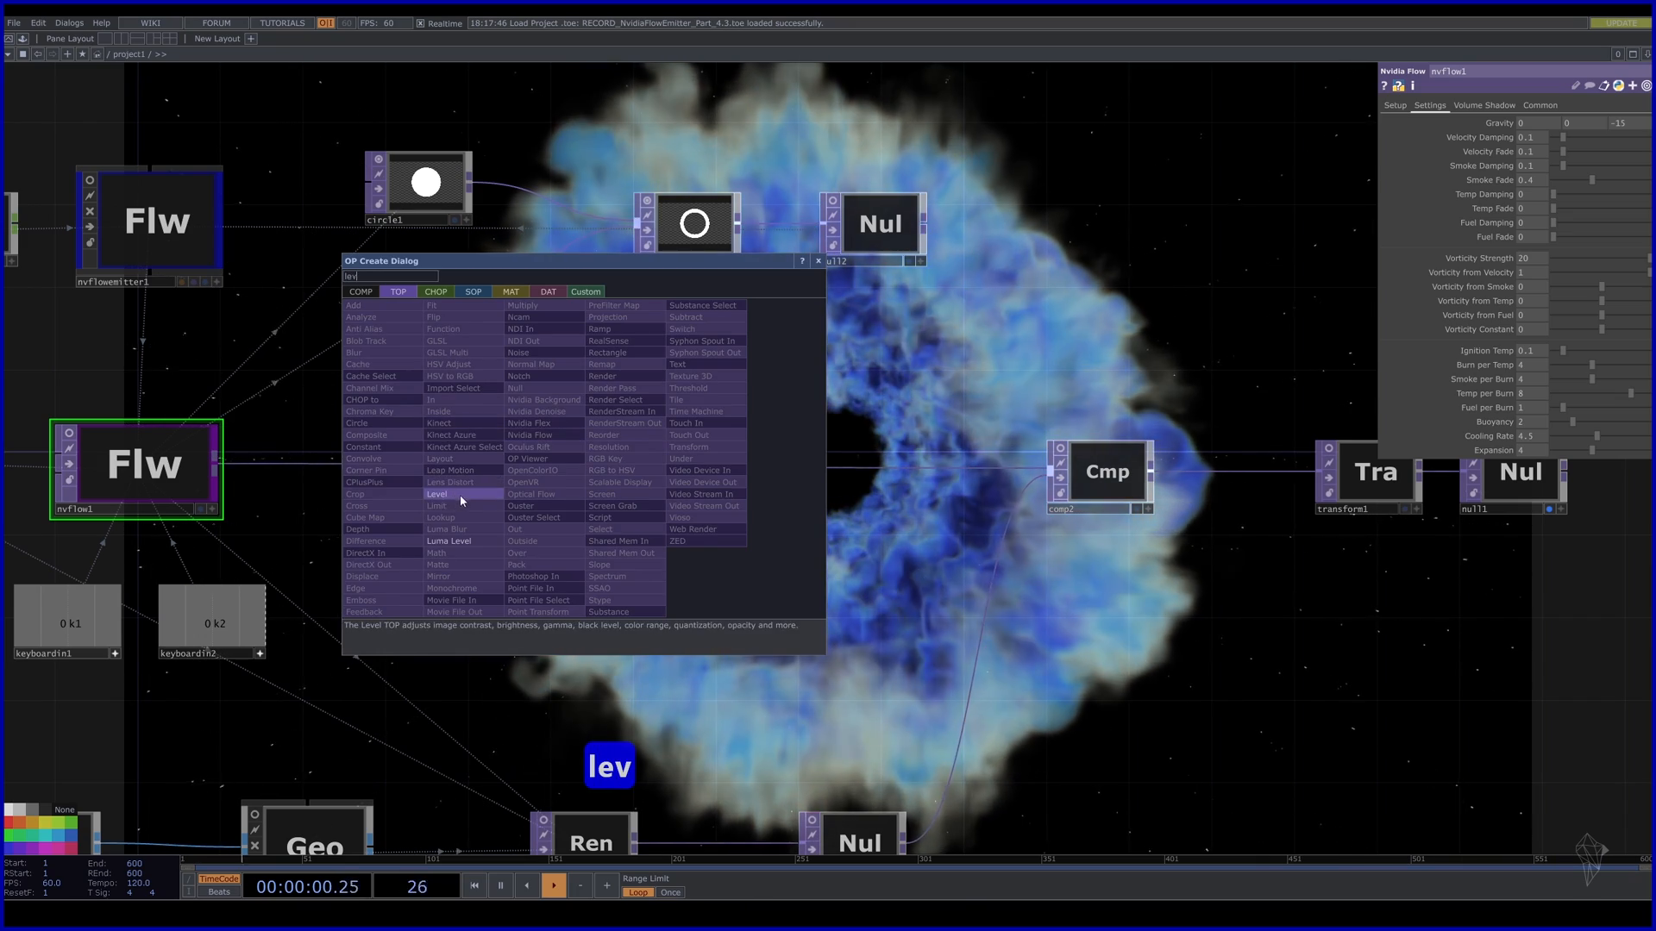
left_click(459, 495)
left_click(559, 457)
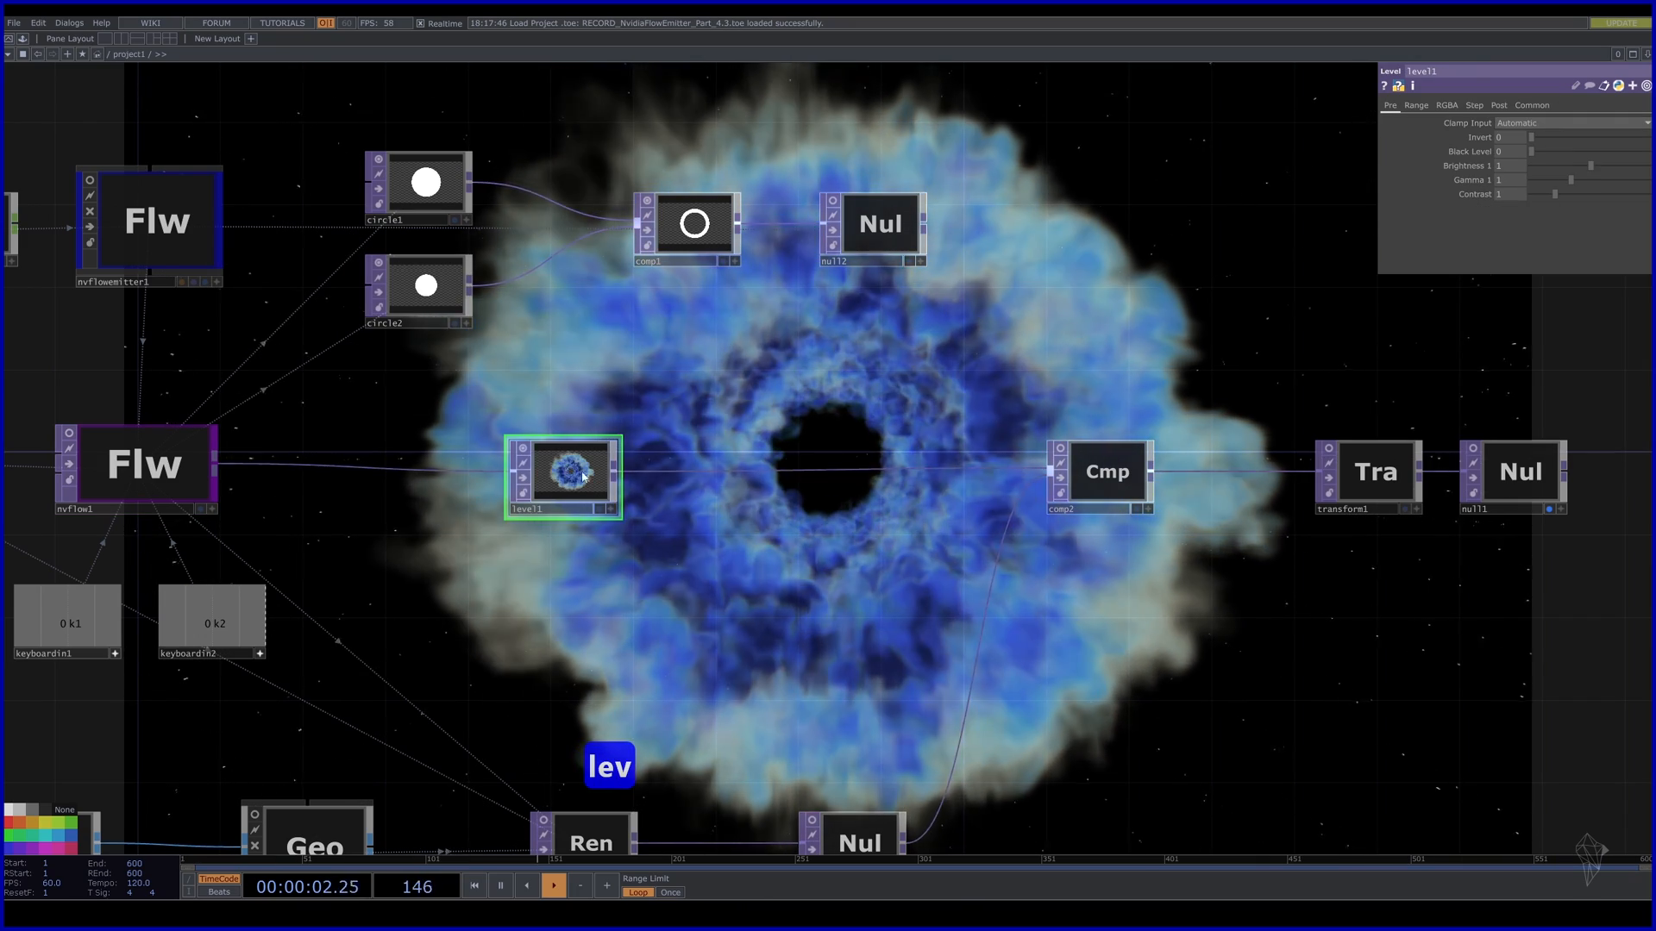
left_click(523, 449)
left_click_drag(644, 580, 506, 451)
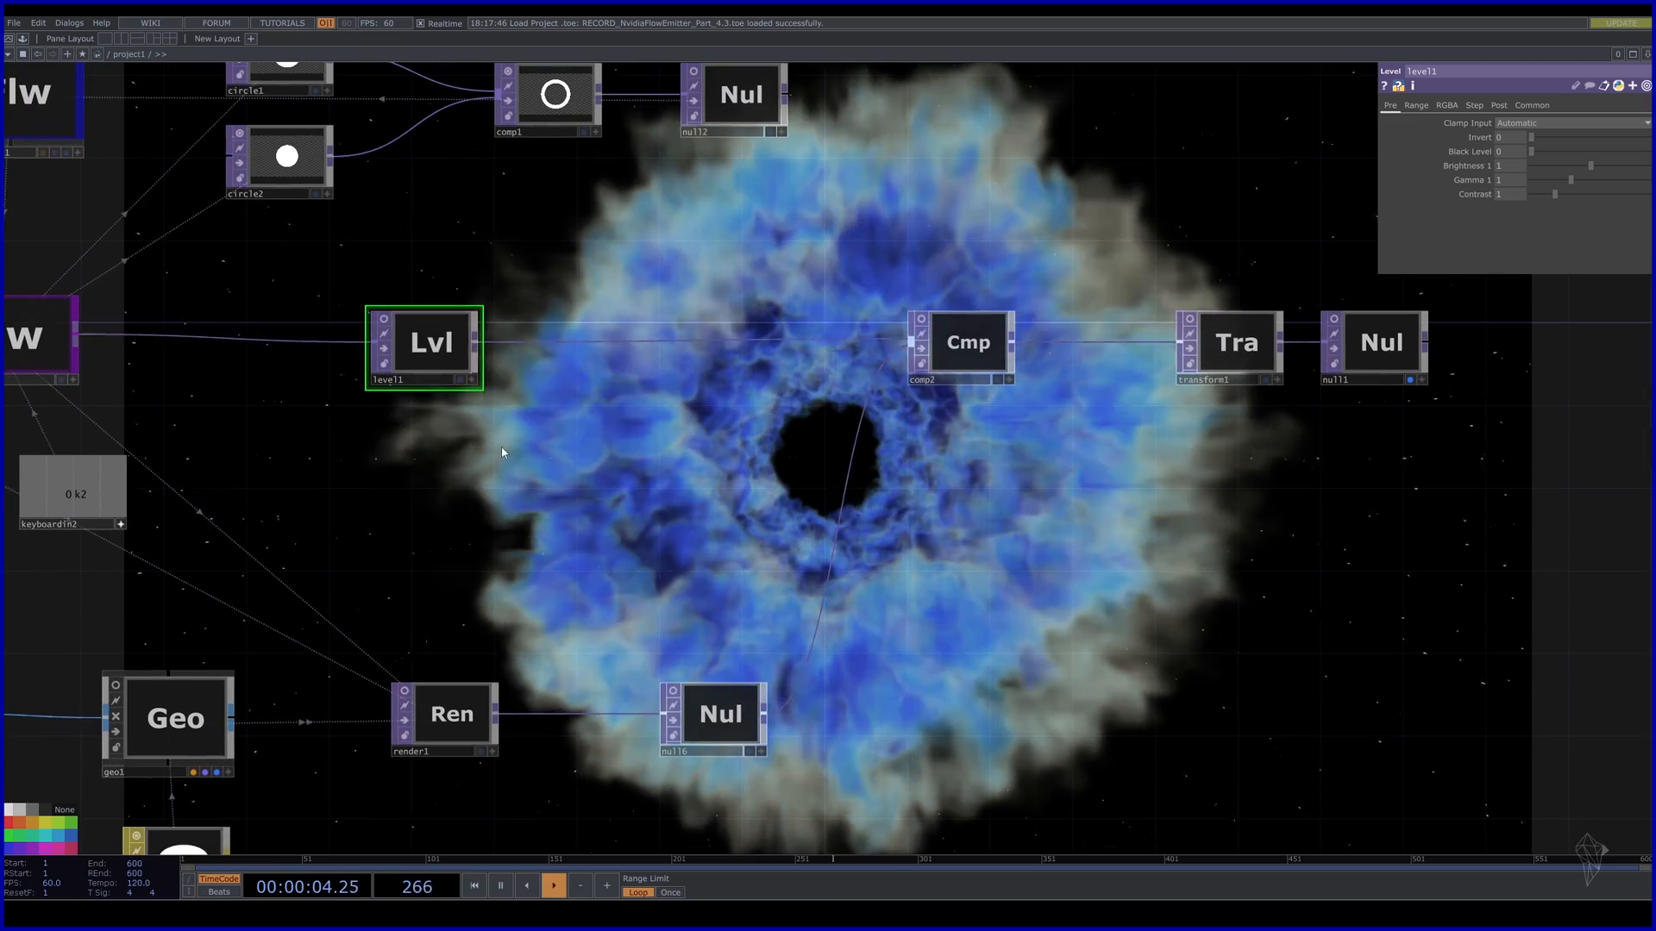
left_click_drag(1594, 440, 1410, 334)
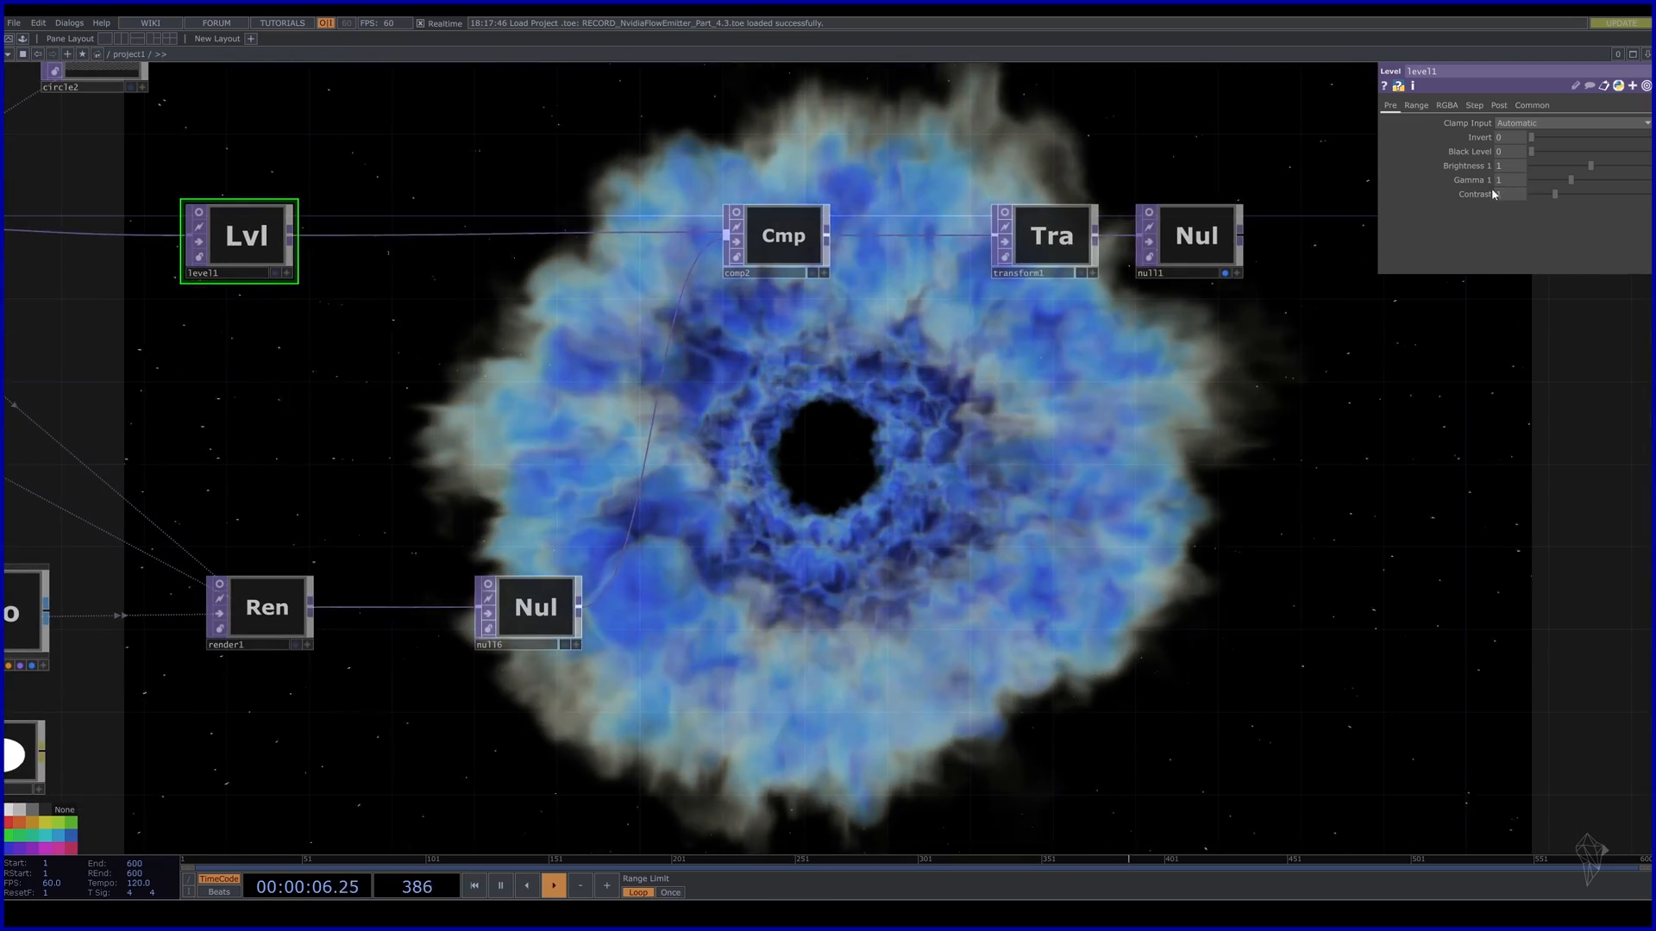
Raise level1's Contrast to 1.2 and lower its Gamma to 0.9.
middle_click_drag(1515, 198, 1525, 178)
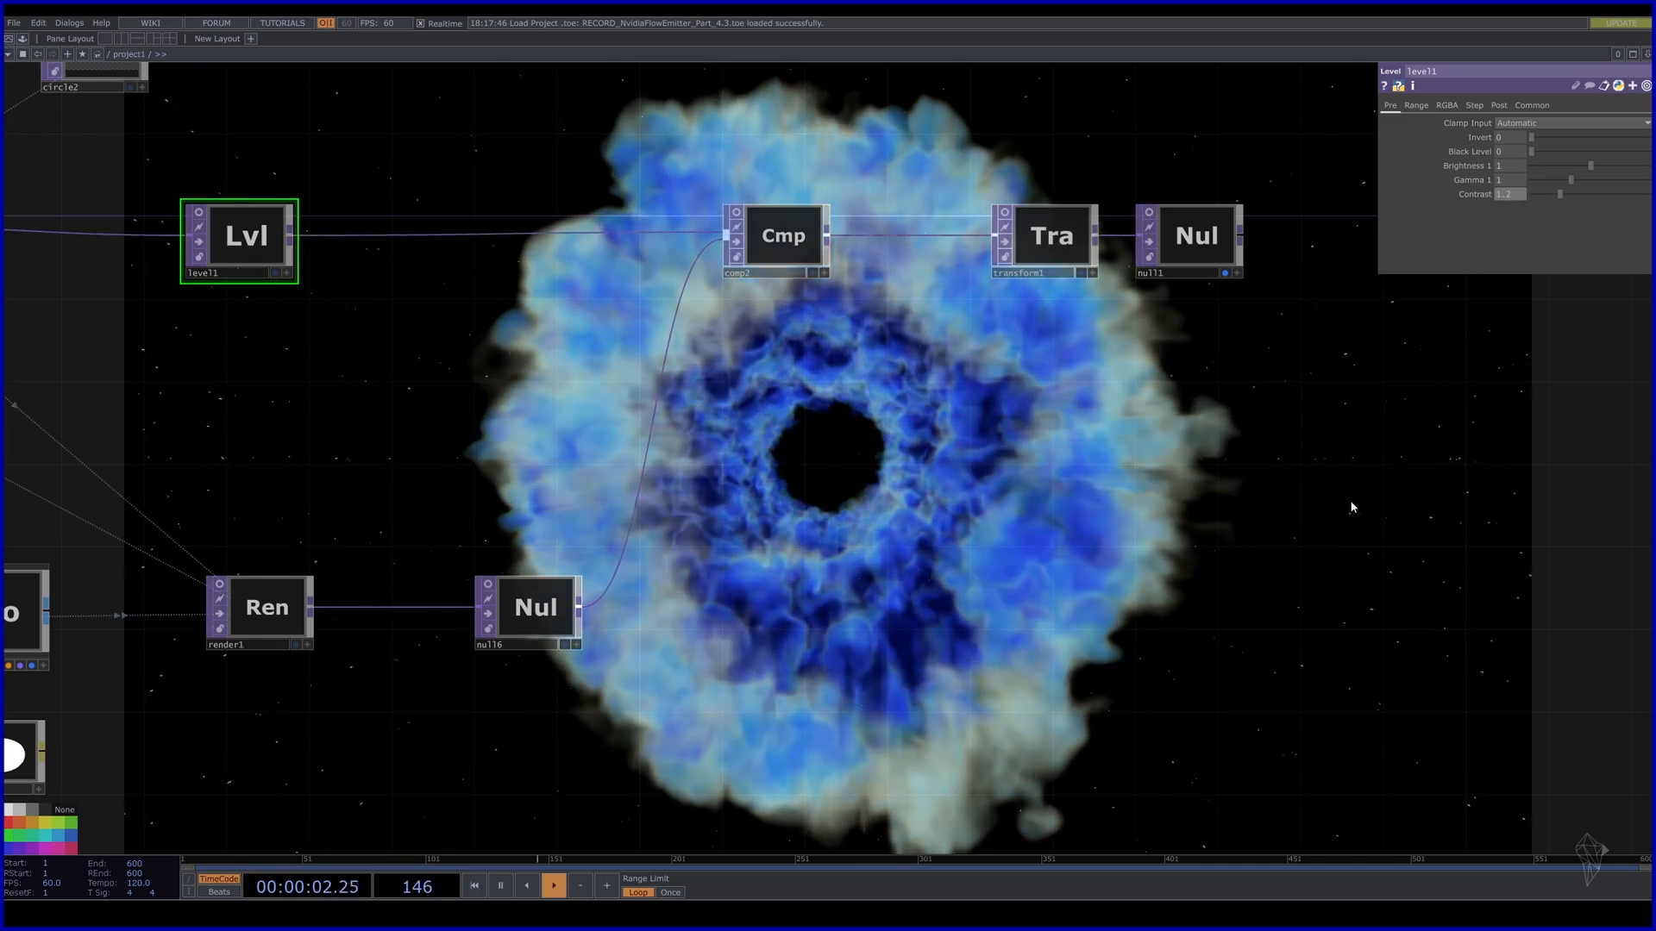
left_click_drag(1458, 401, 1421, 314)
middle_click_drag(1518, 177, 1512, 183)
left_click_drag(883, 458, 935, 656)
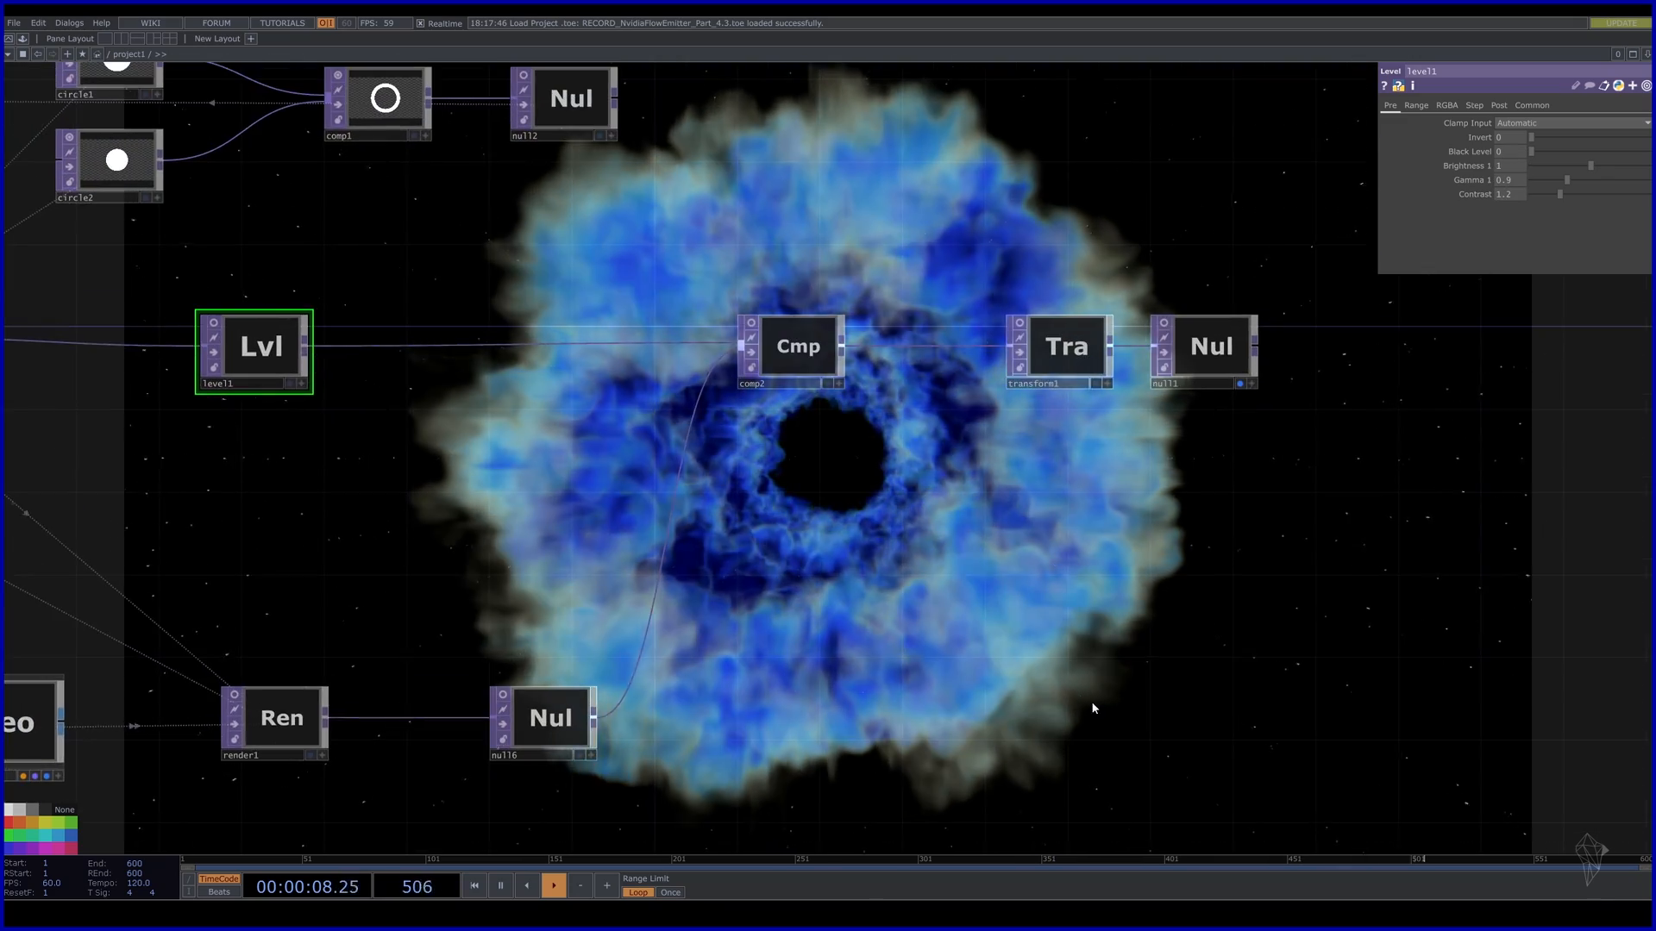
left_click_drag(1095, 706, 716, 506)
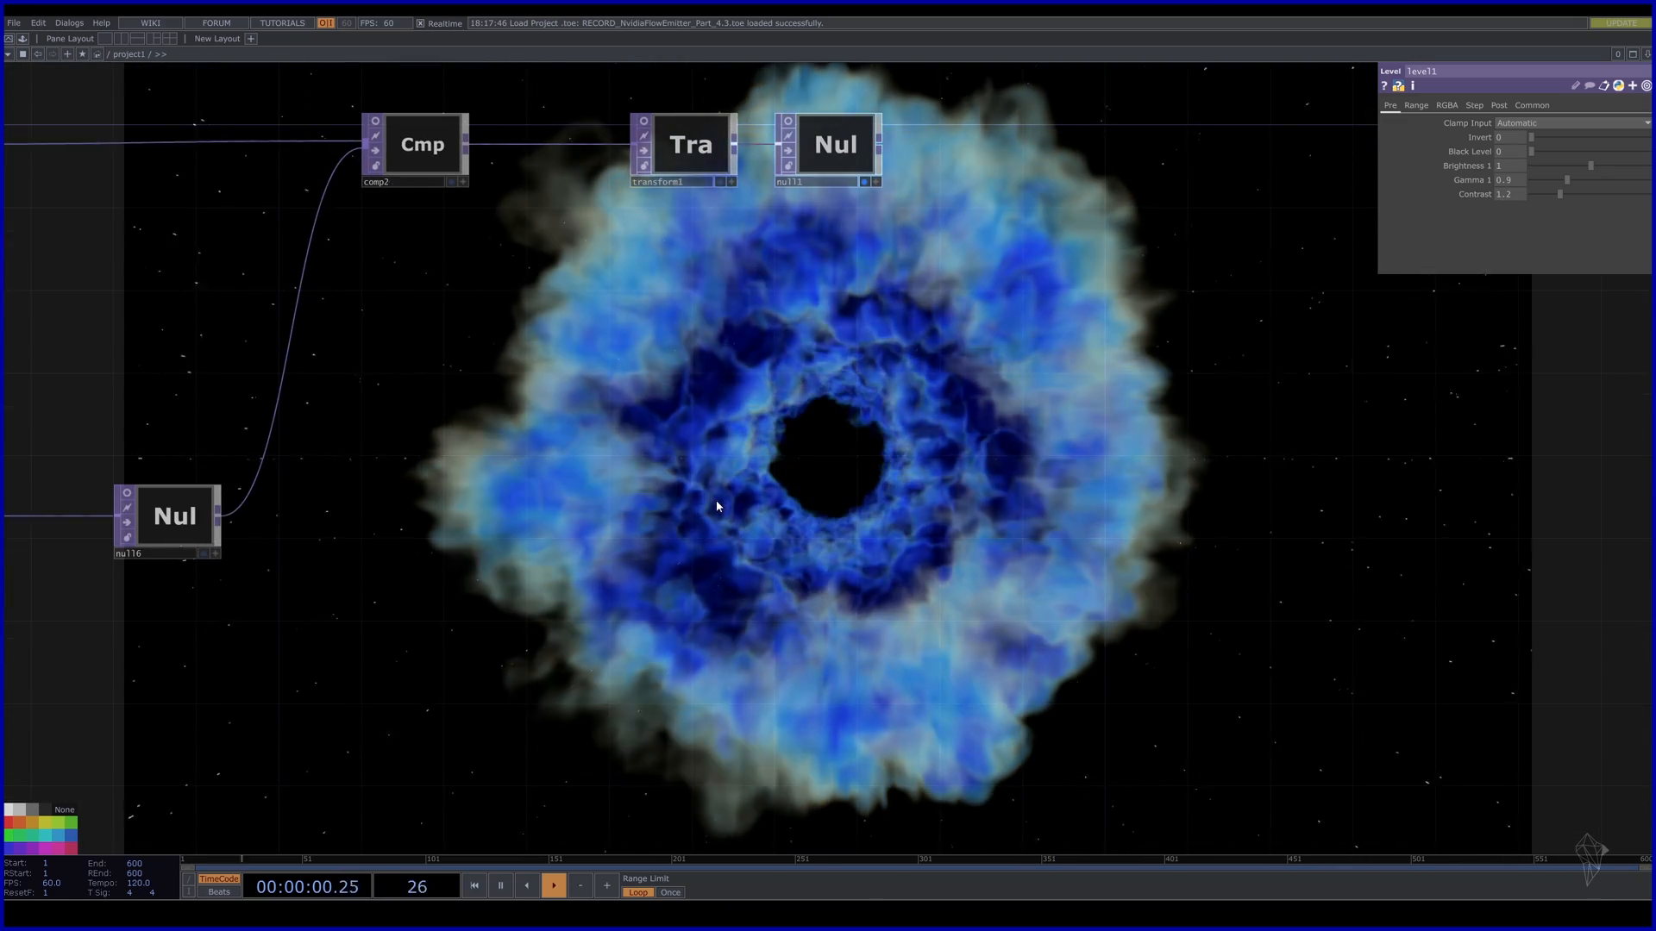
left_click_drag(1365, 705, 1334, 543)
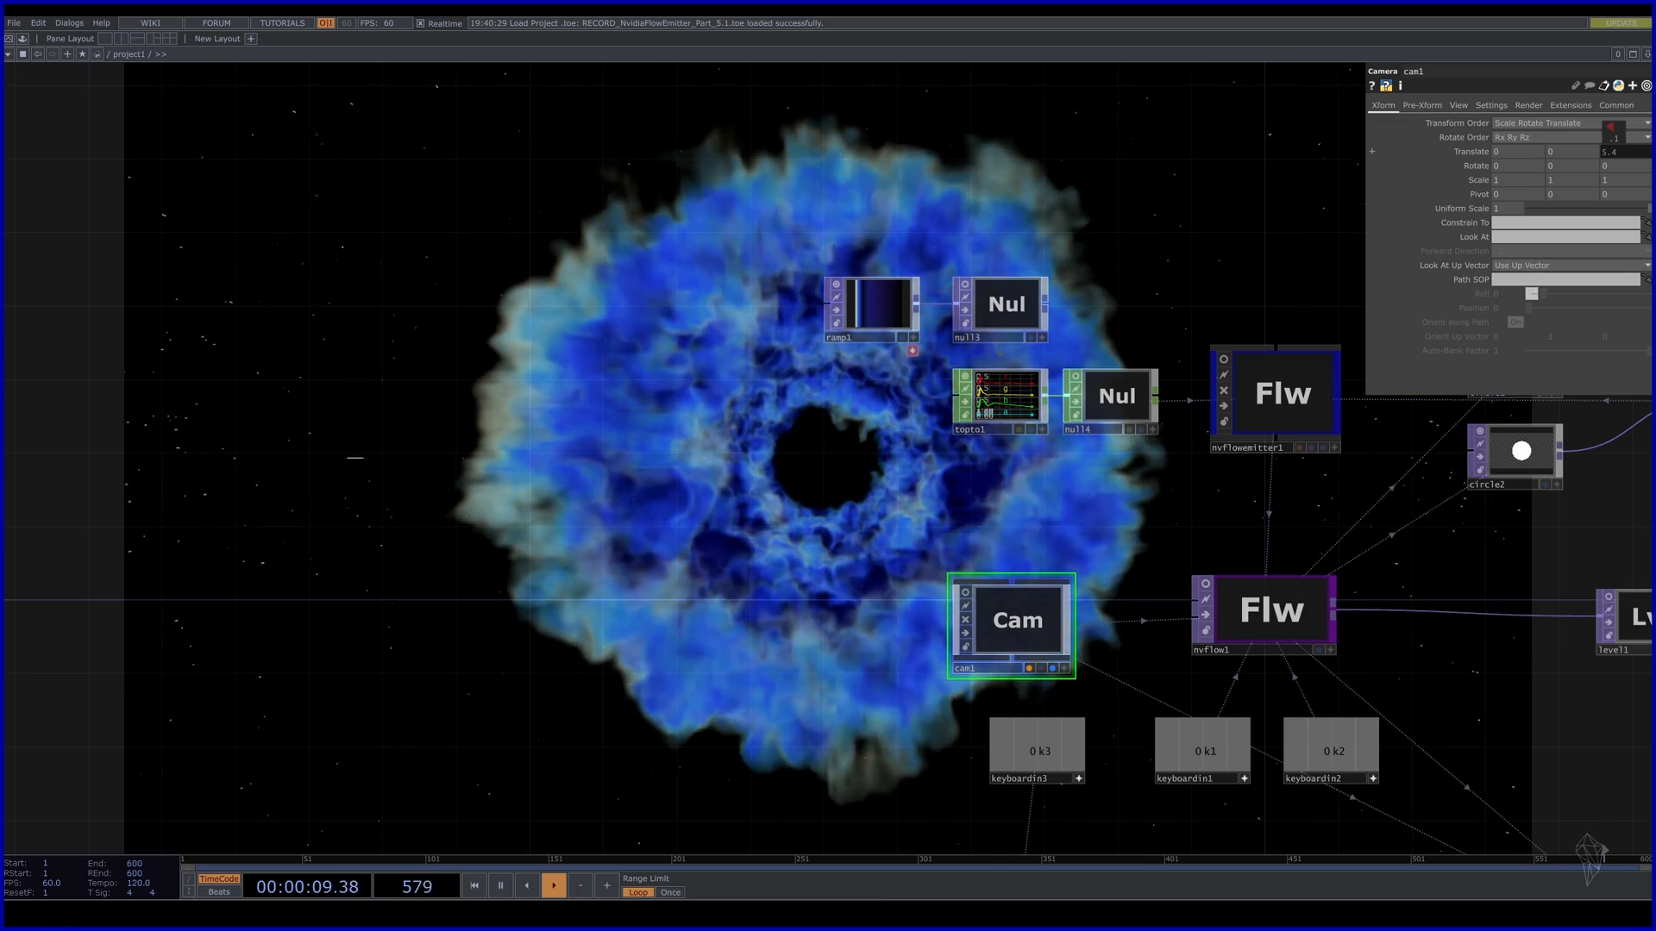
Set cam1's Translate z to 5.2 and add a Null COMP, null7, left of it.
left_click_drag(1611, 136, 1597, 136)
left_click_drag(227, 648, 208, 566)
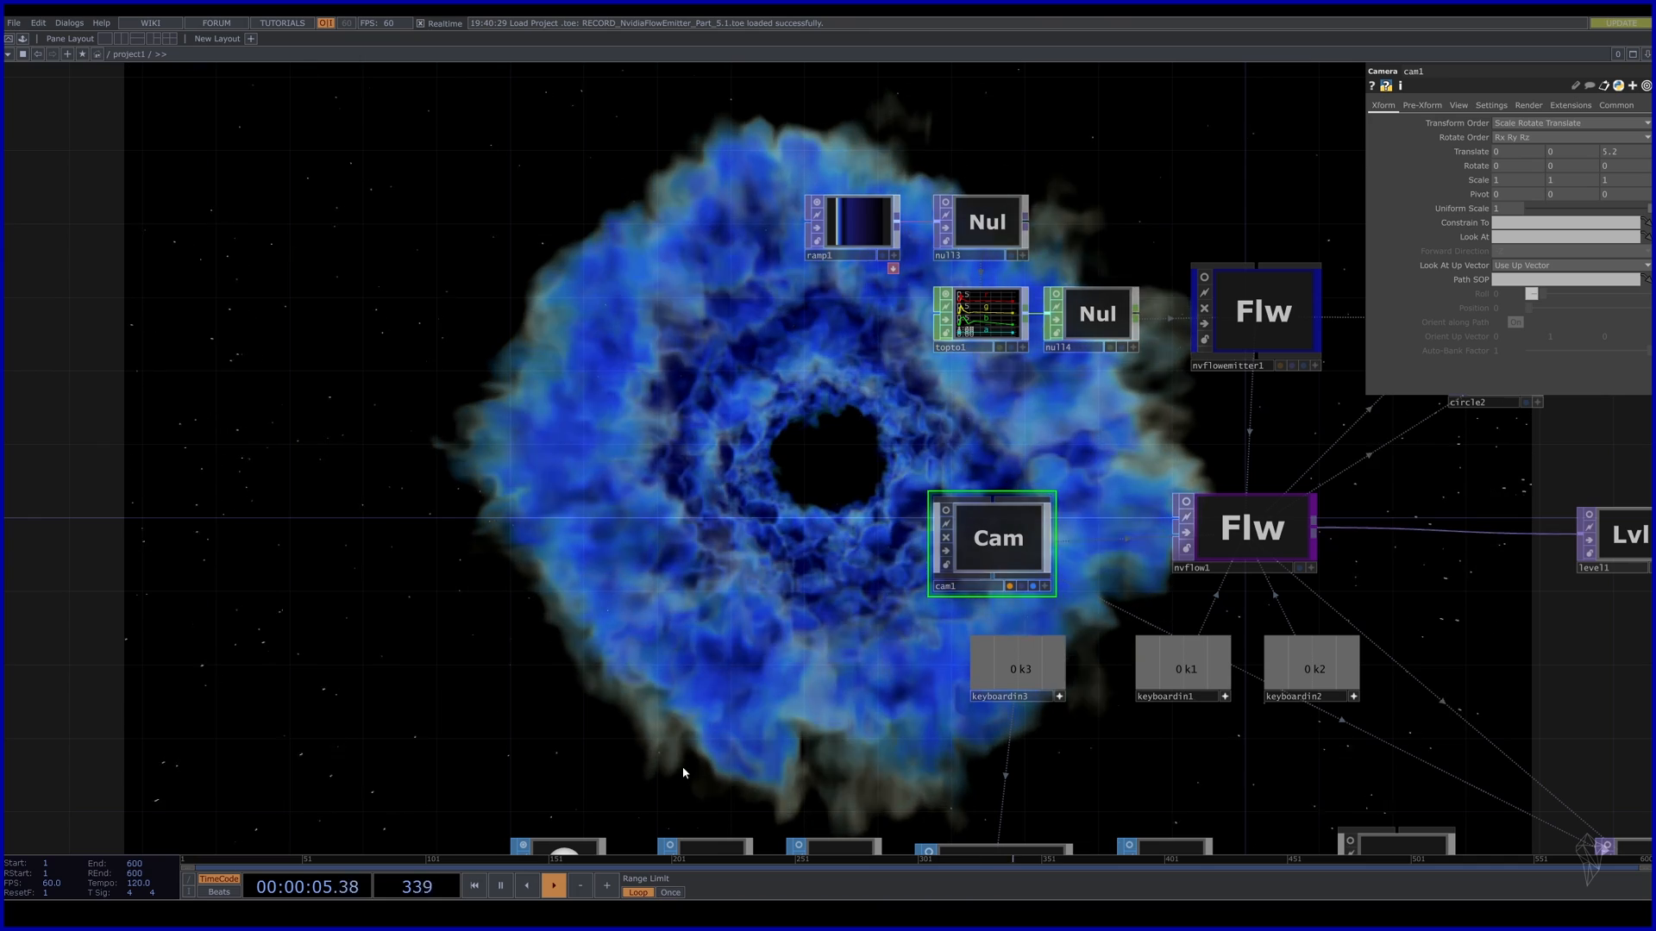
key("Tab")
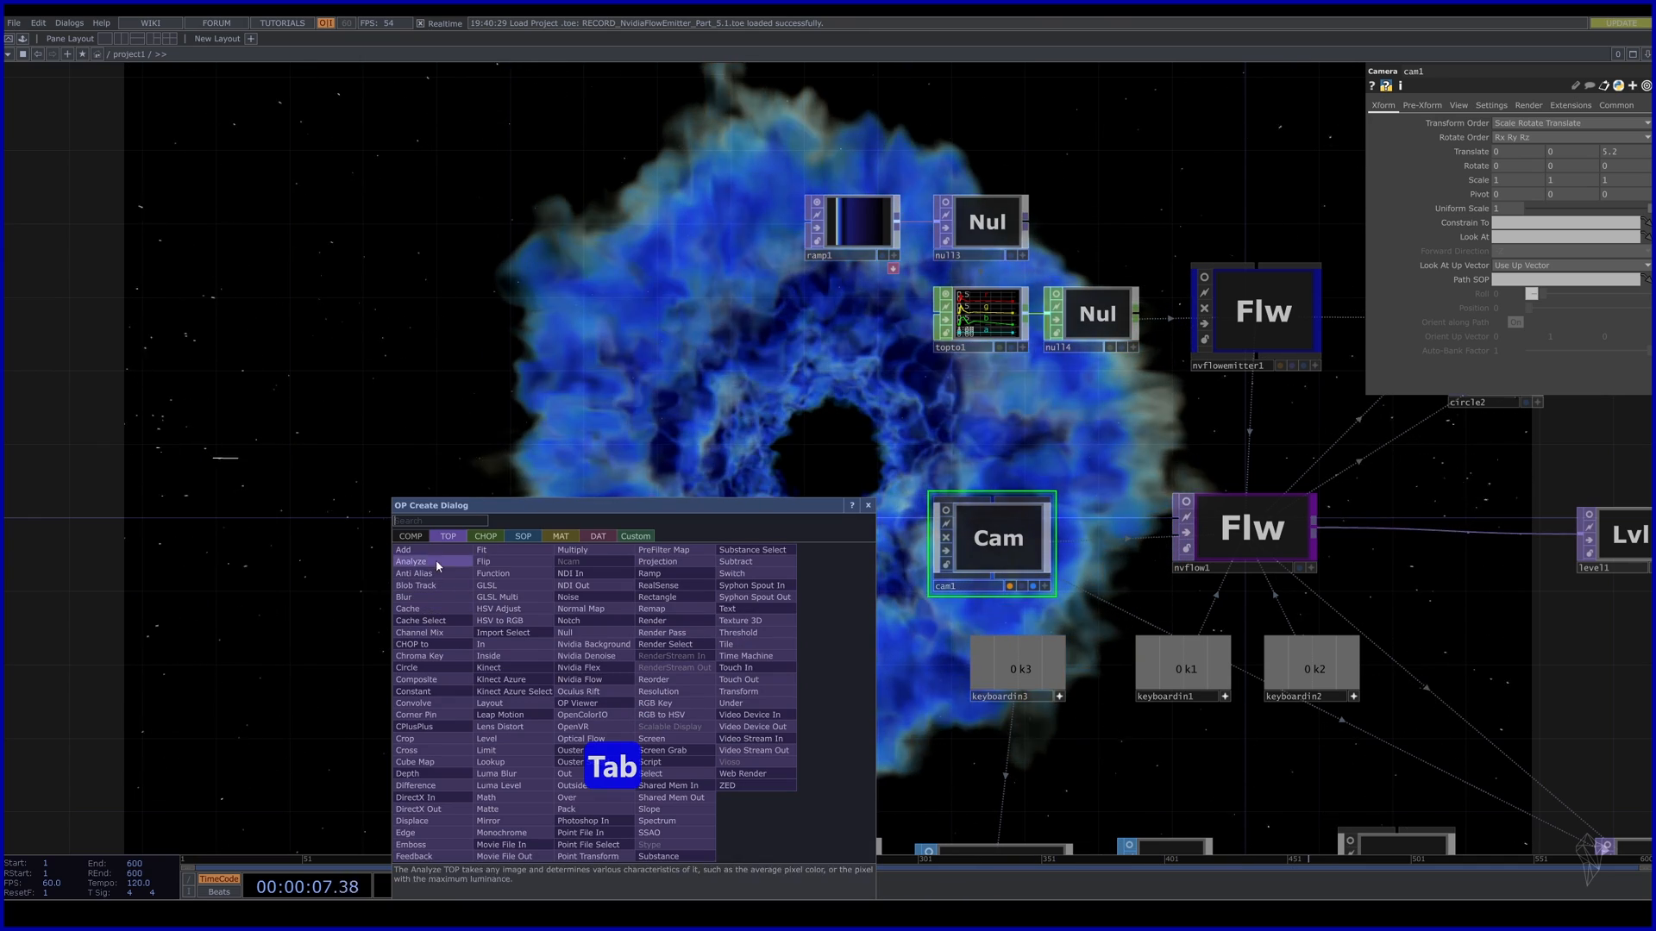
left_click(404, 537)
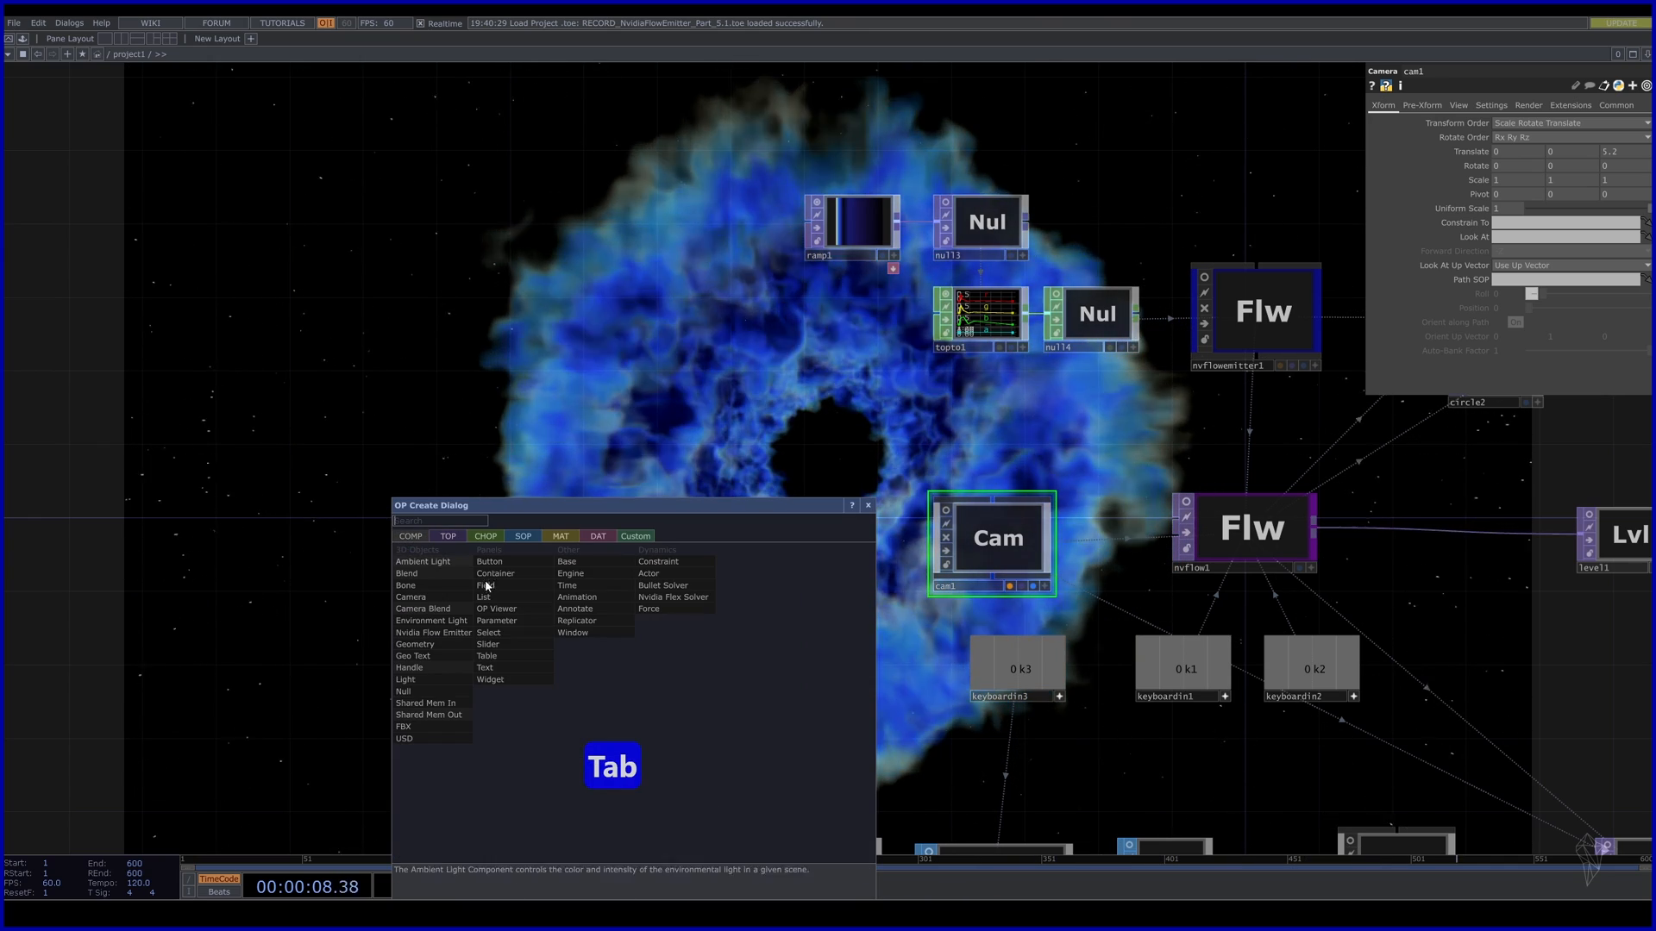
left_click(421, 693)
left_click(768, 549)
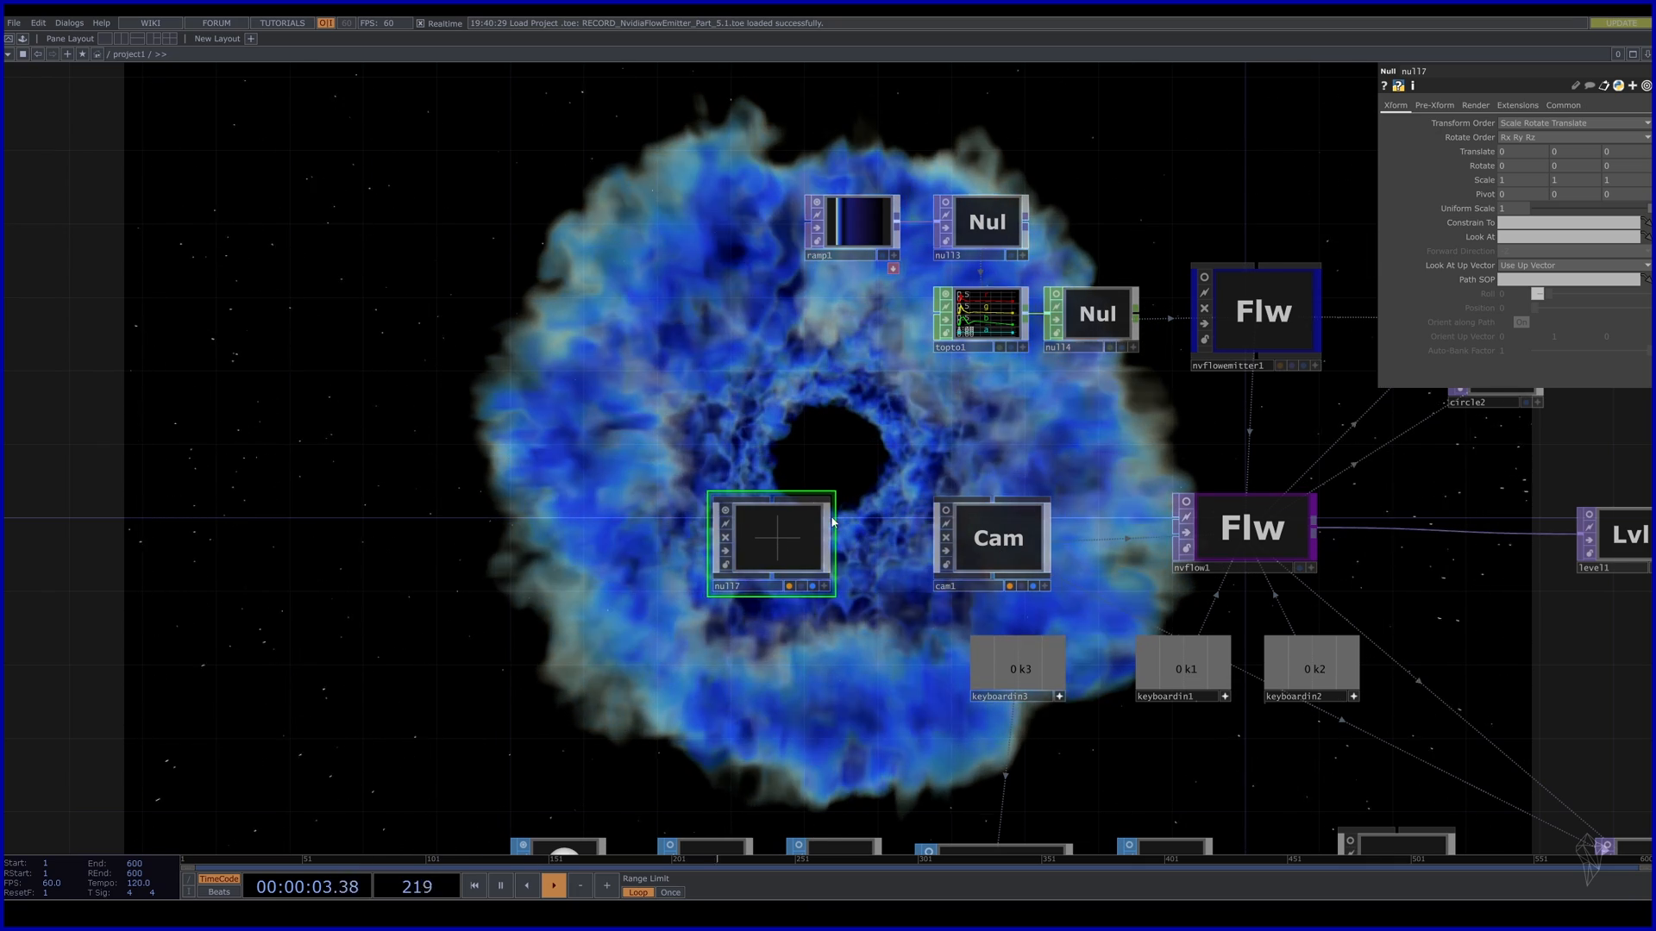
Constrain cam1 to null7 and widen its FOV Angle to 100.
left_click(992, 536)
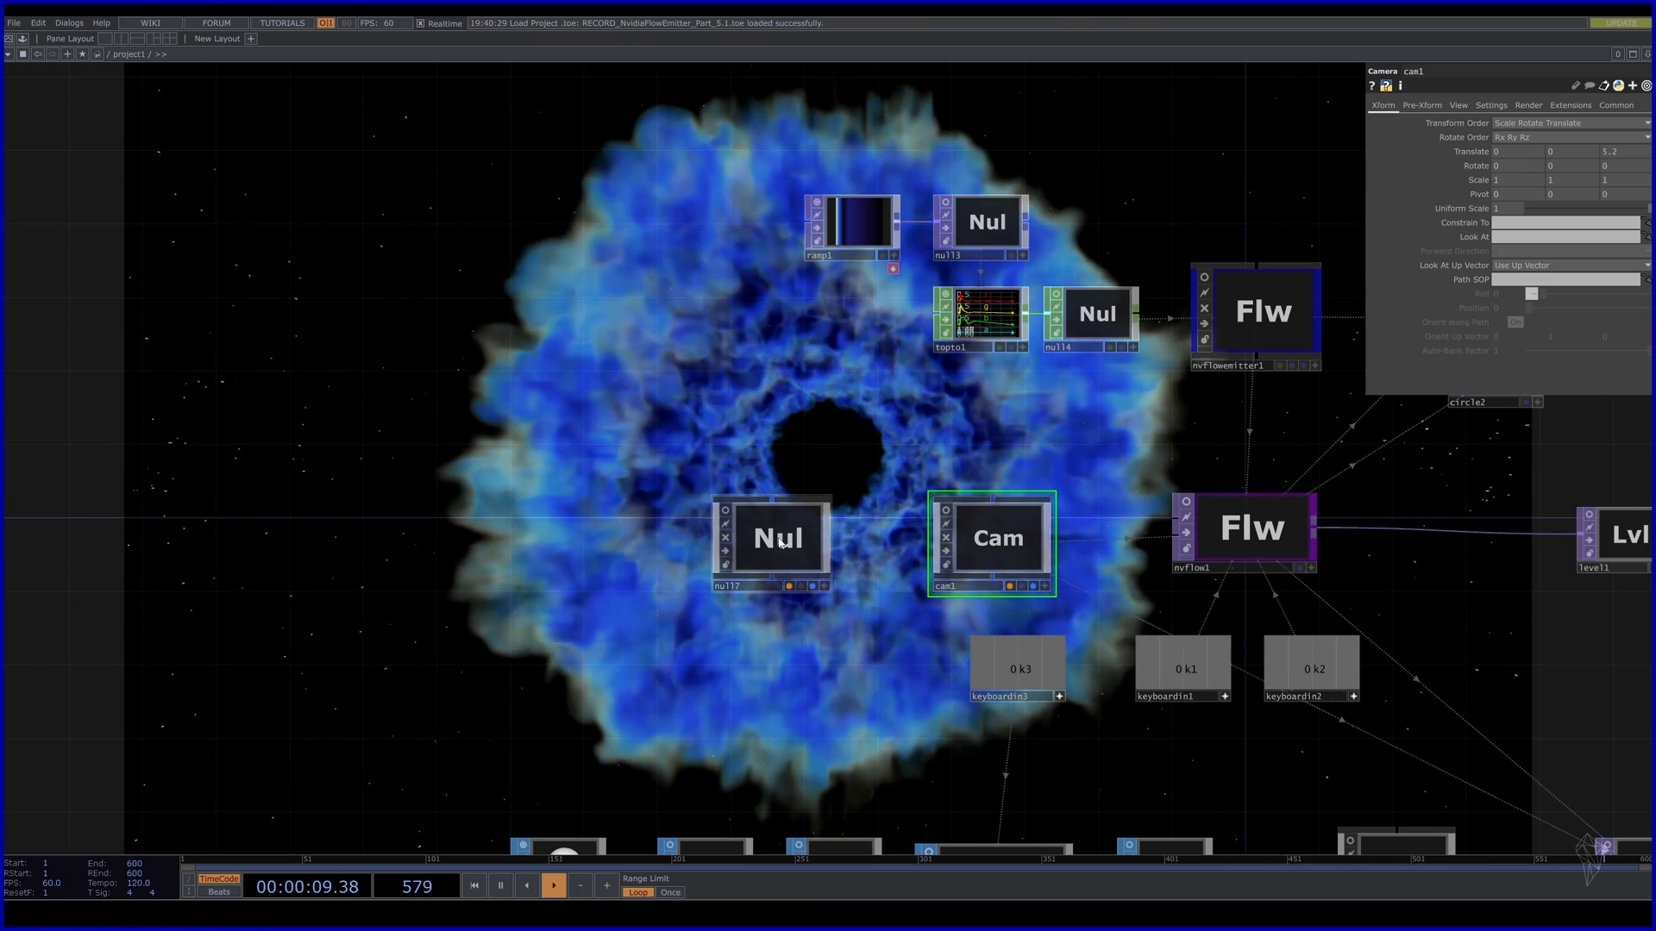
left_click_drag(779, 540, 1542, 223)
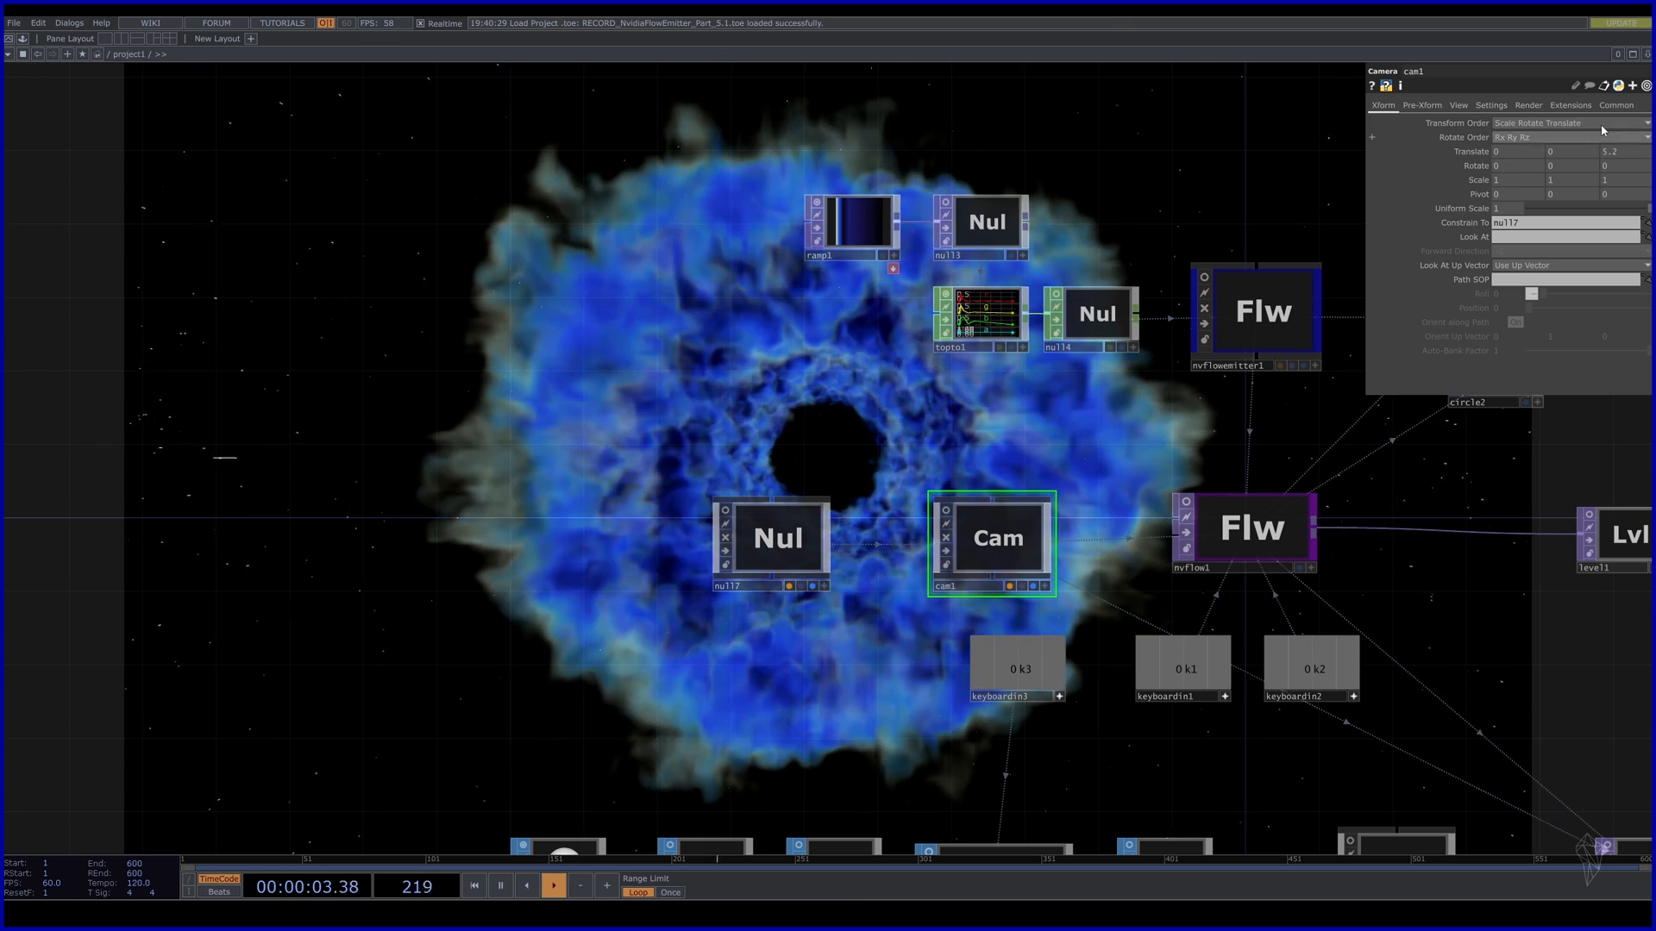
left_click(1459, 105)
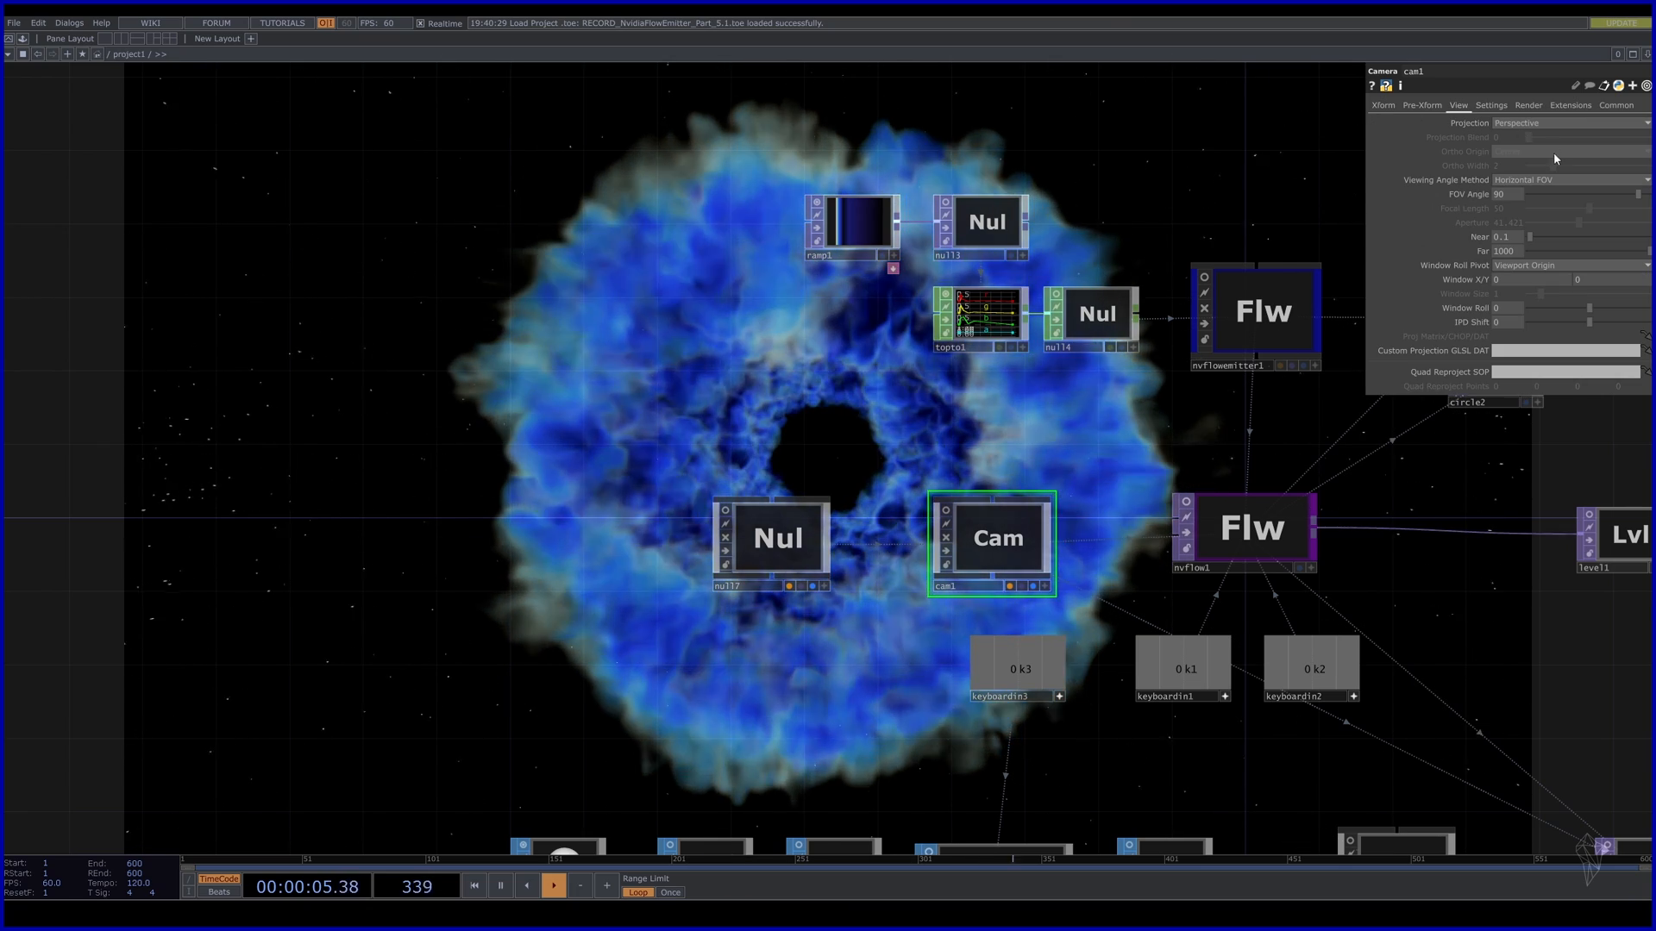
left_click(1509, 195)
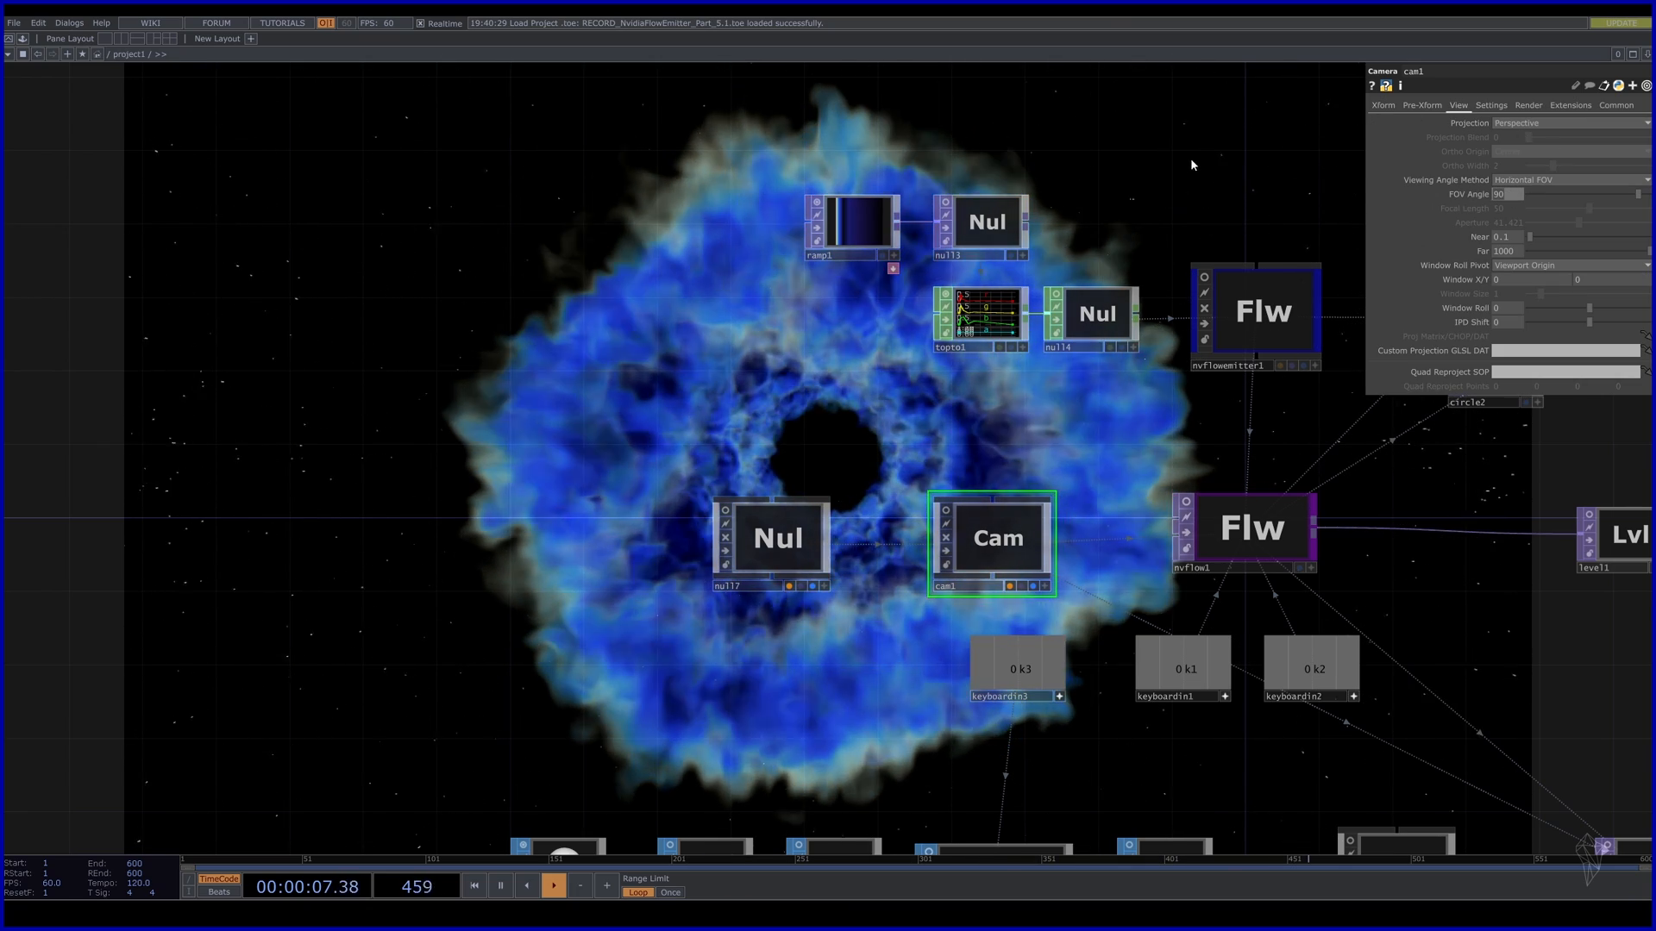
type("1")
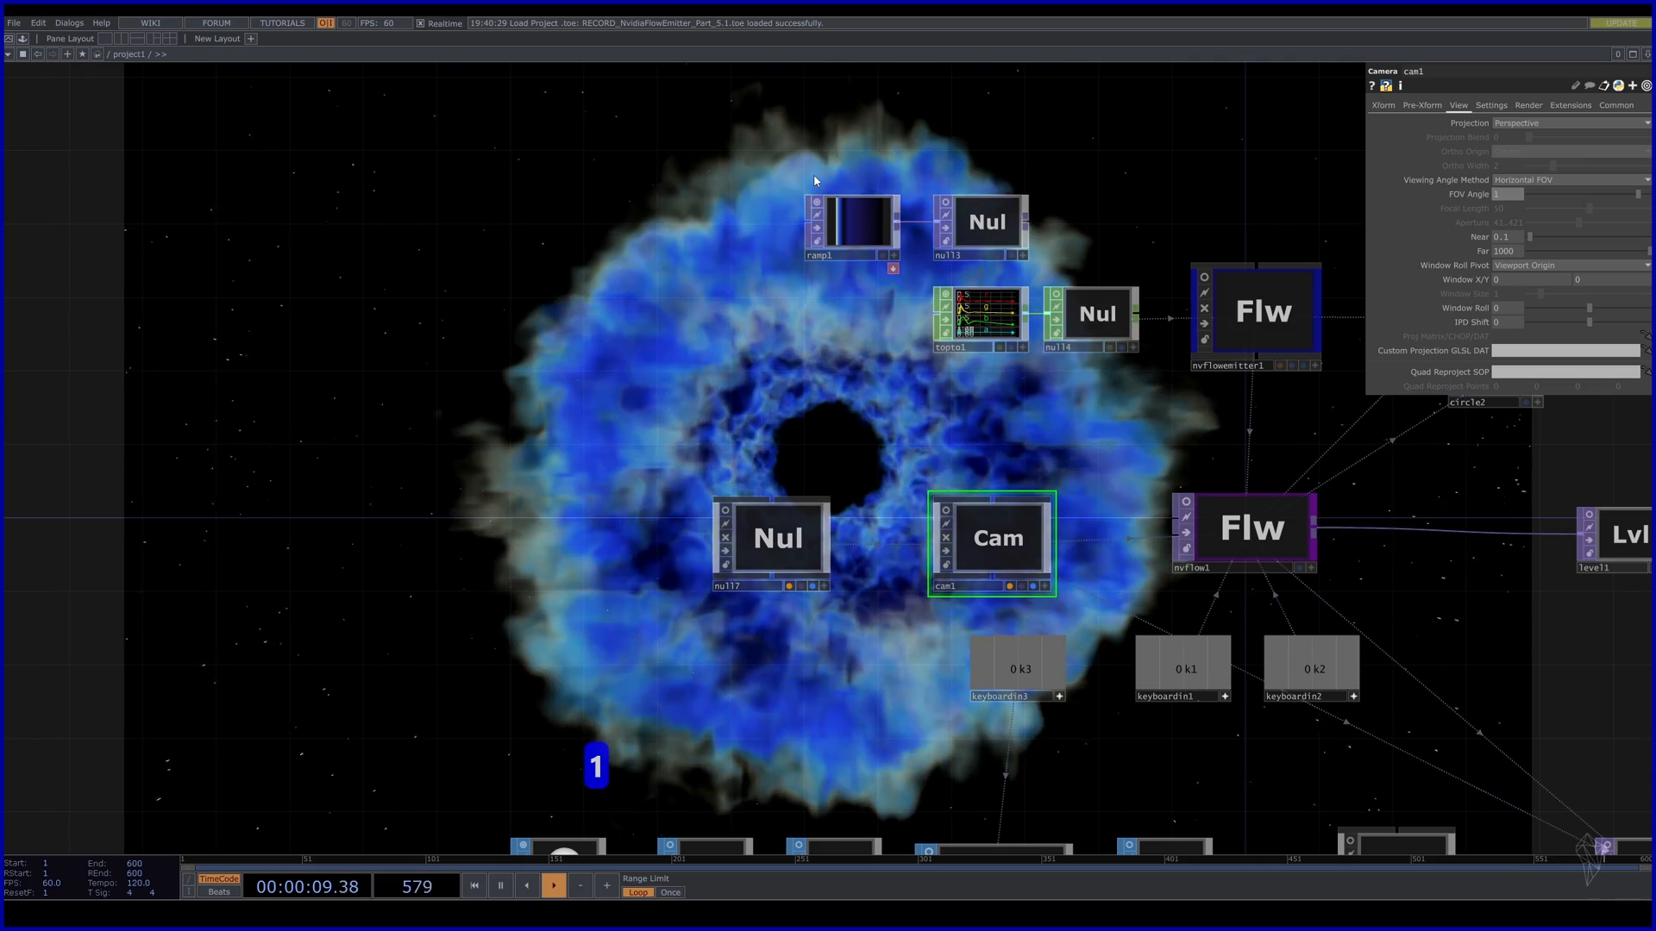
type("00")
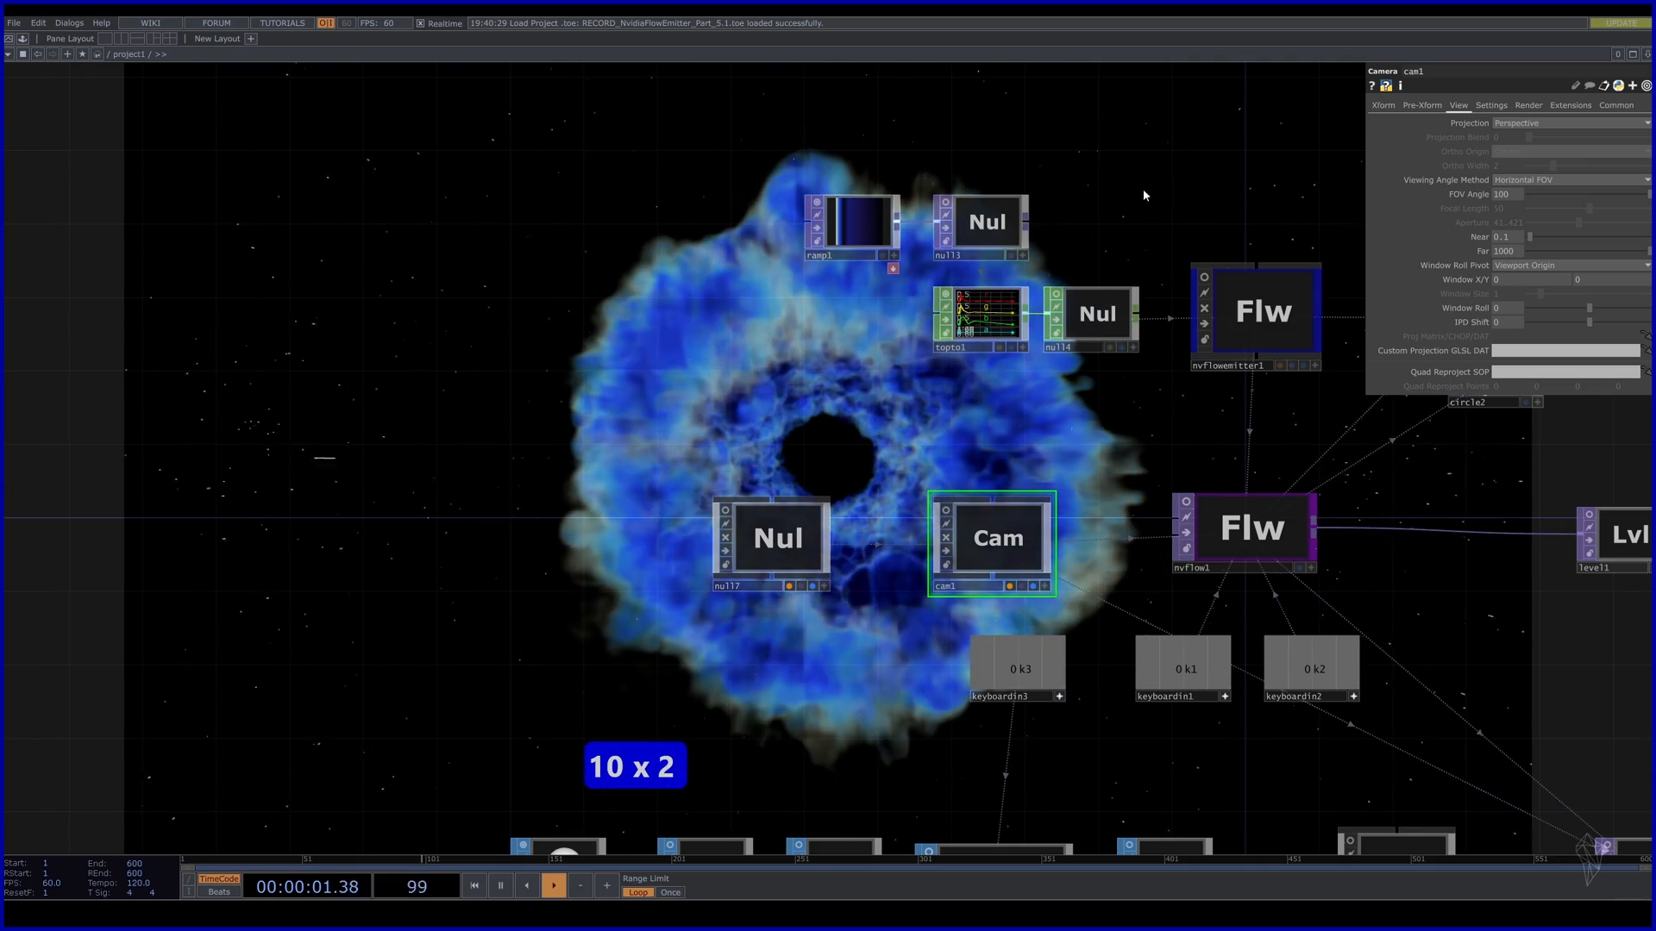
left_click_drag(693, 406, 640, 409)
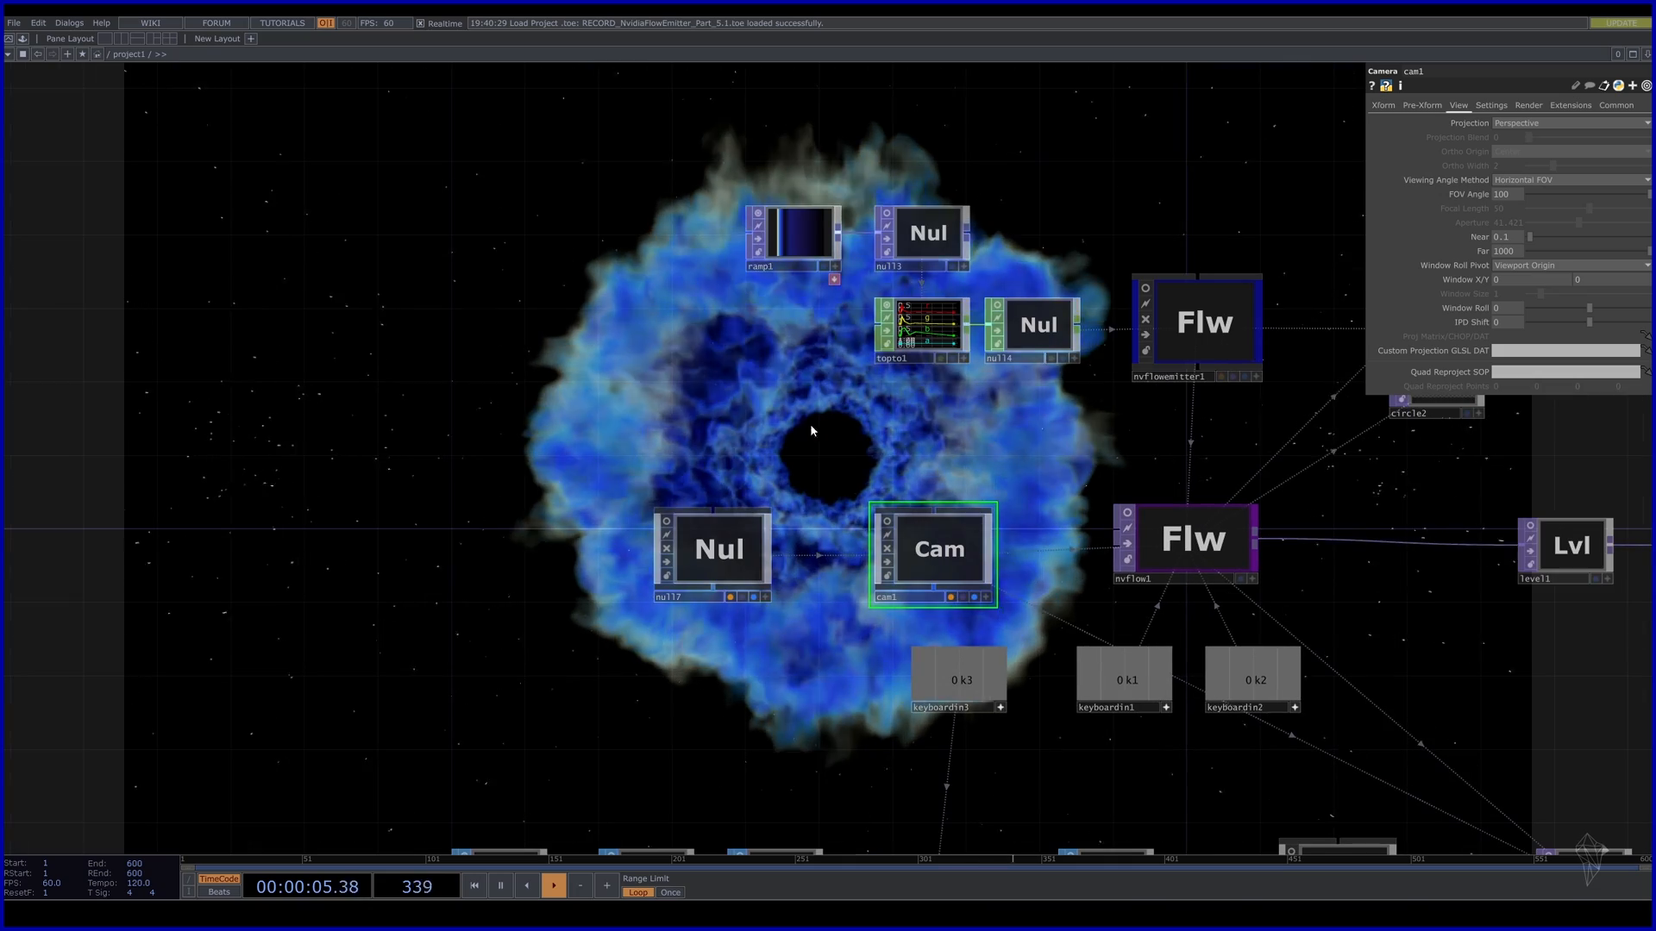
left_click(719, 549)
left_click_drag(836, 640, 1128, 535)
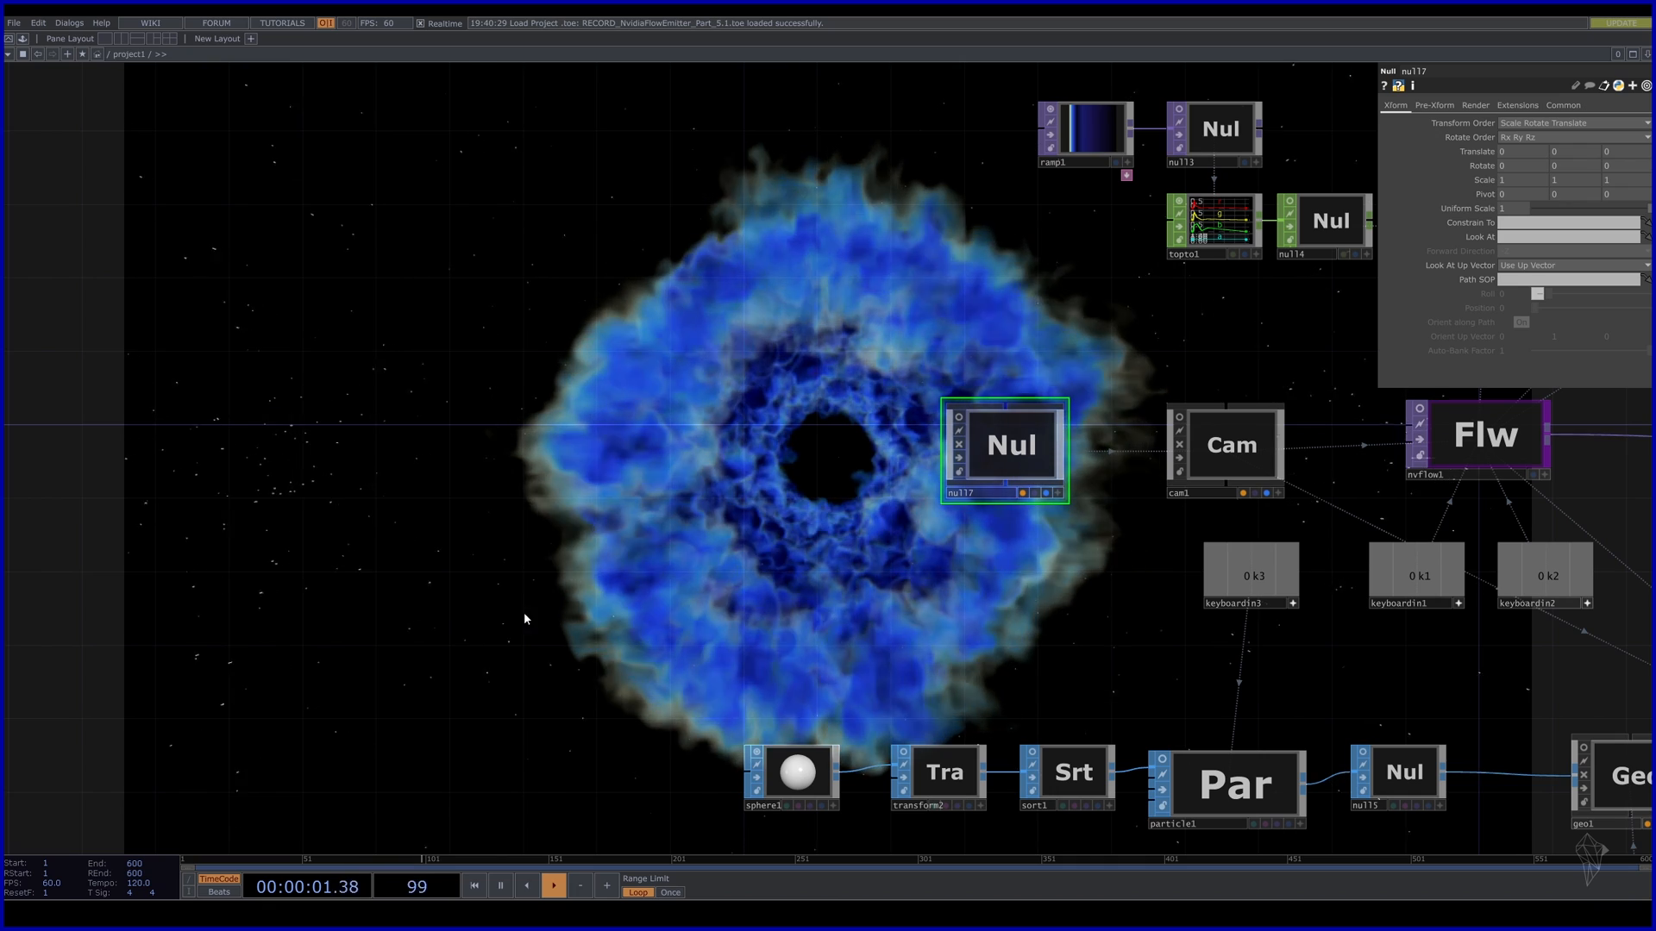
Add an LFO CHOP, lfo1, positioned left of the smoke ring centre.
key("Tab")
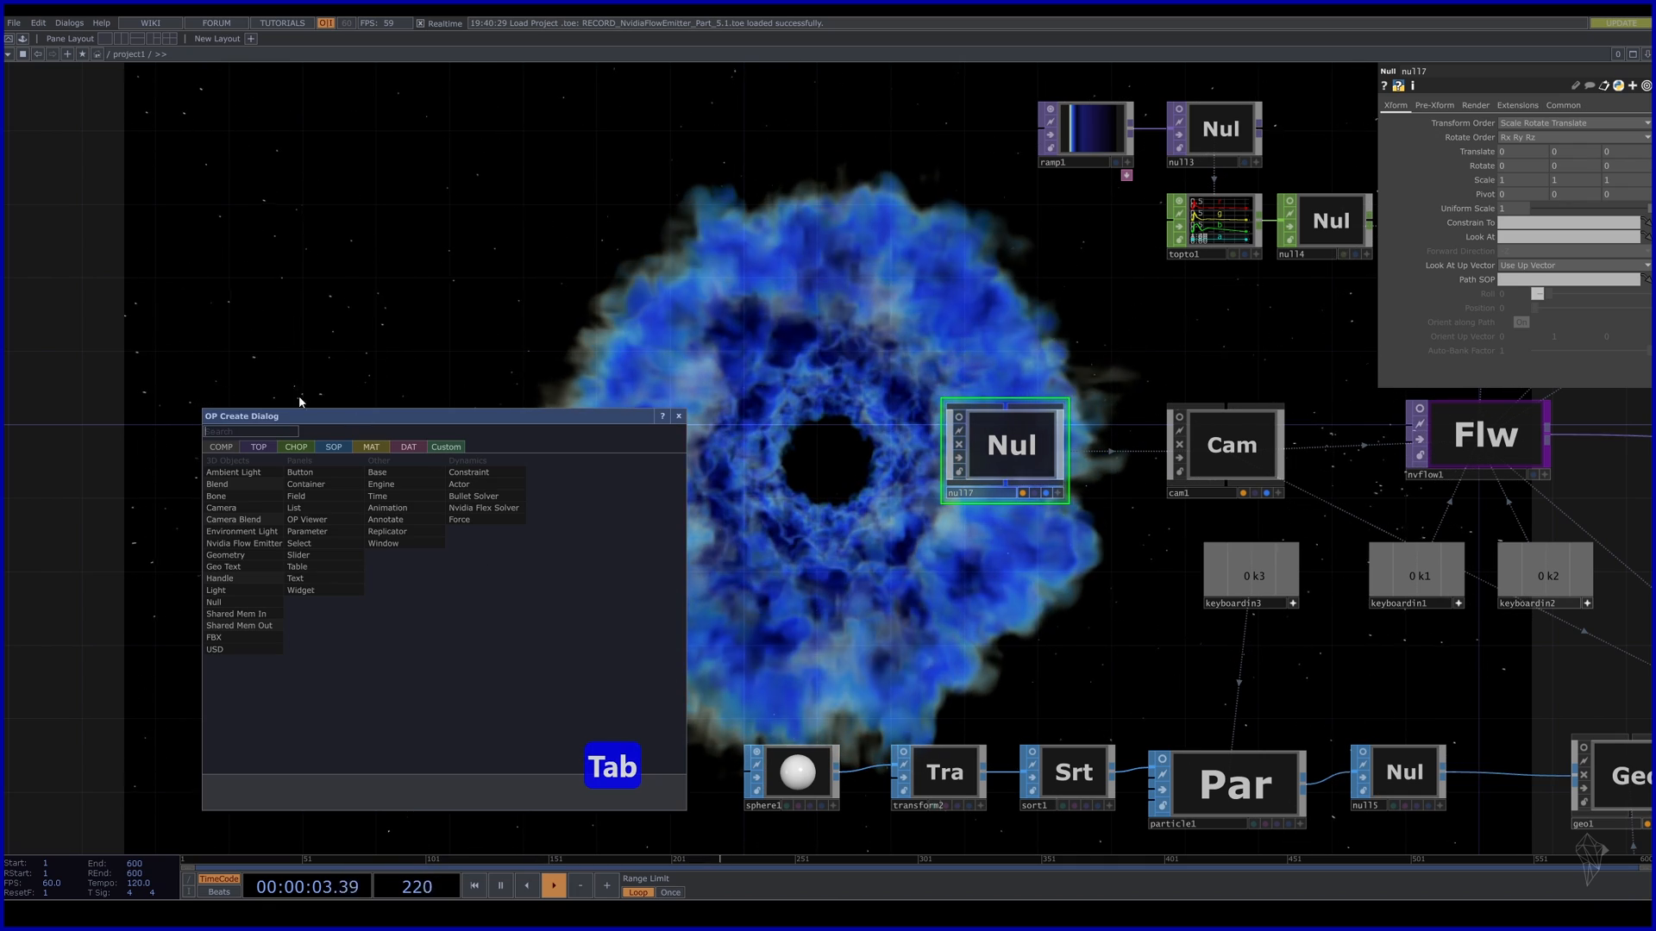
left_click(298, 447)
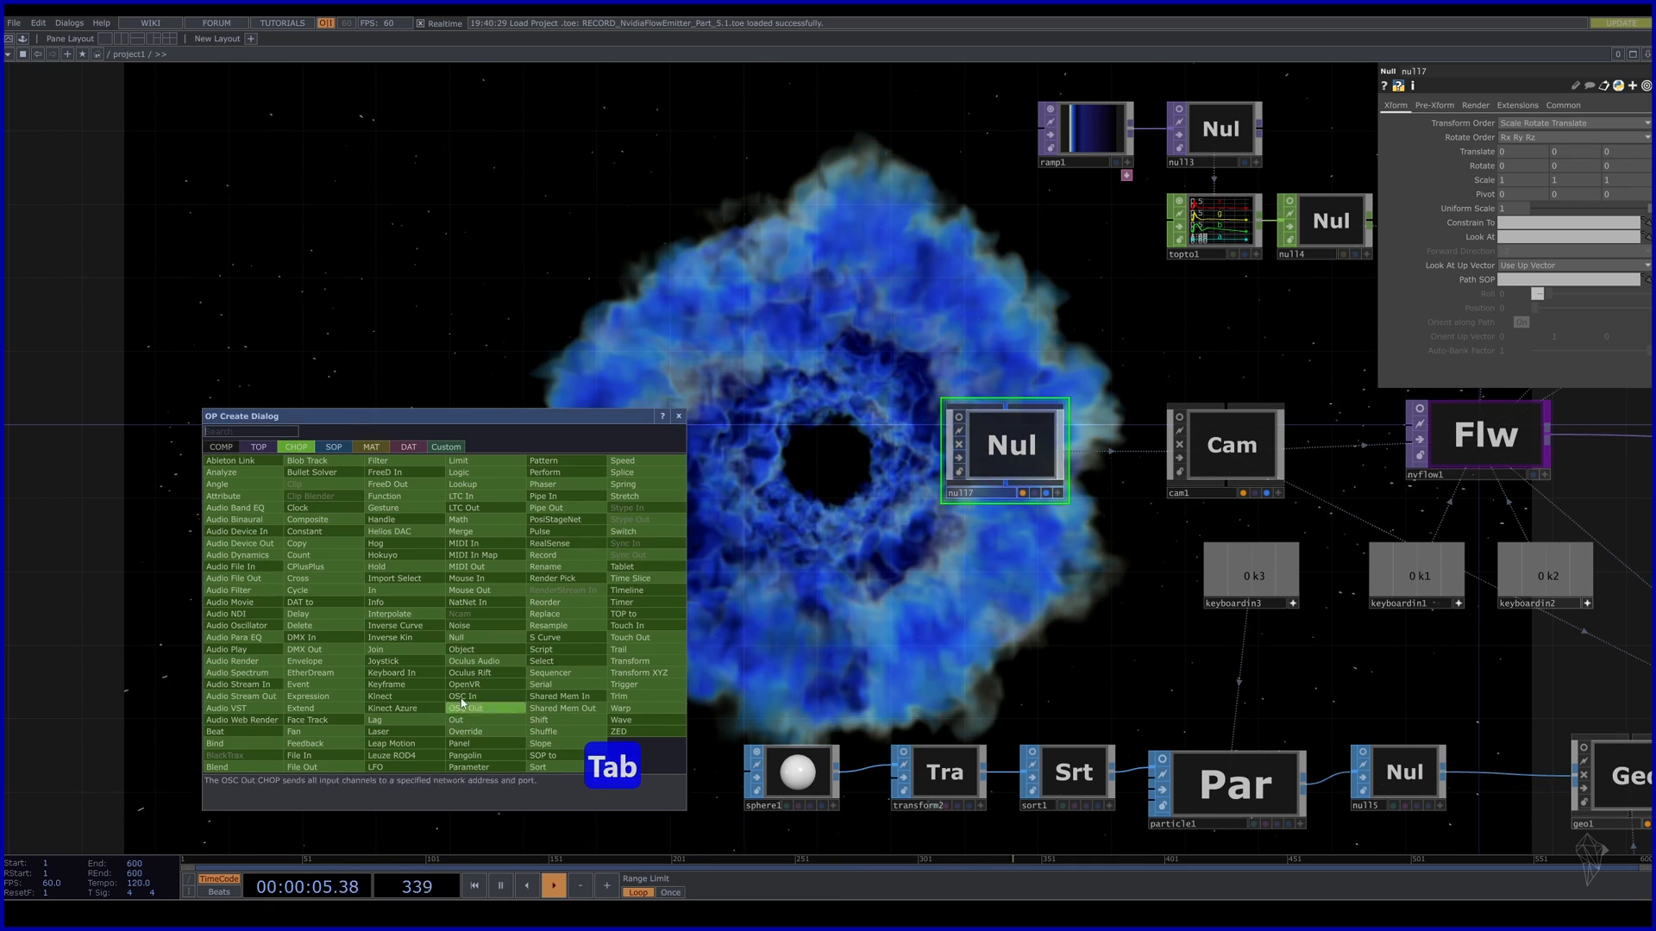
type("lf")
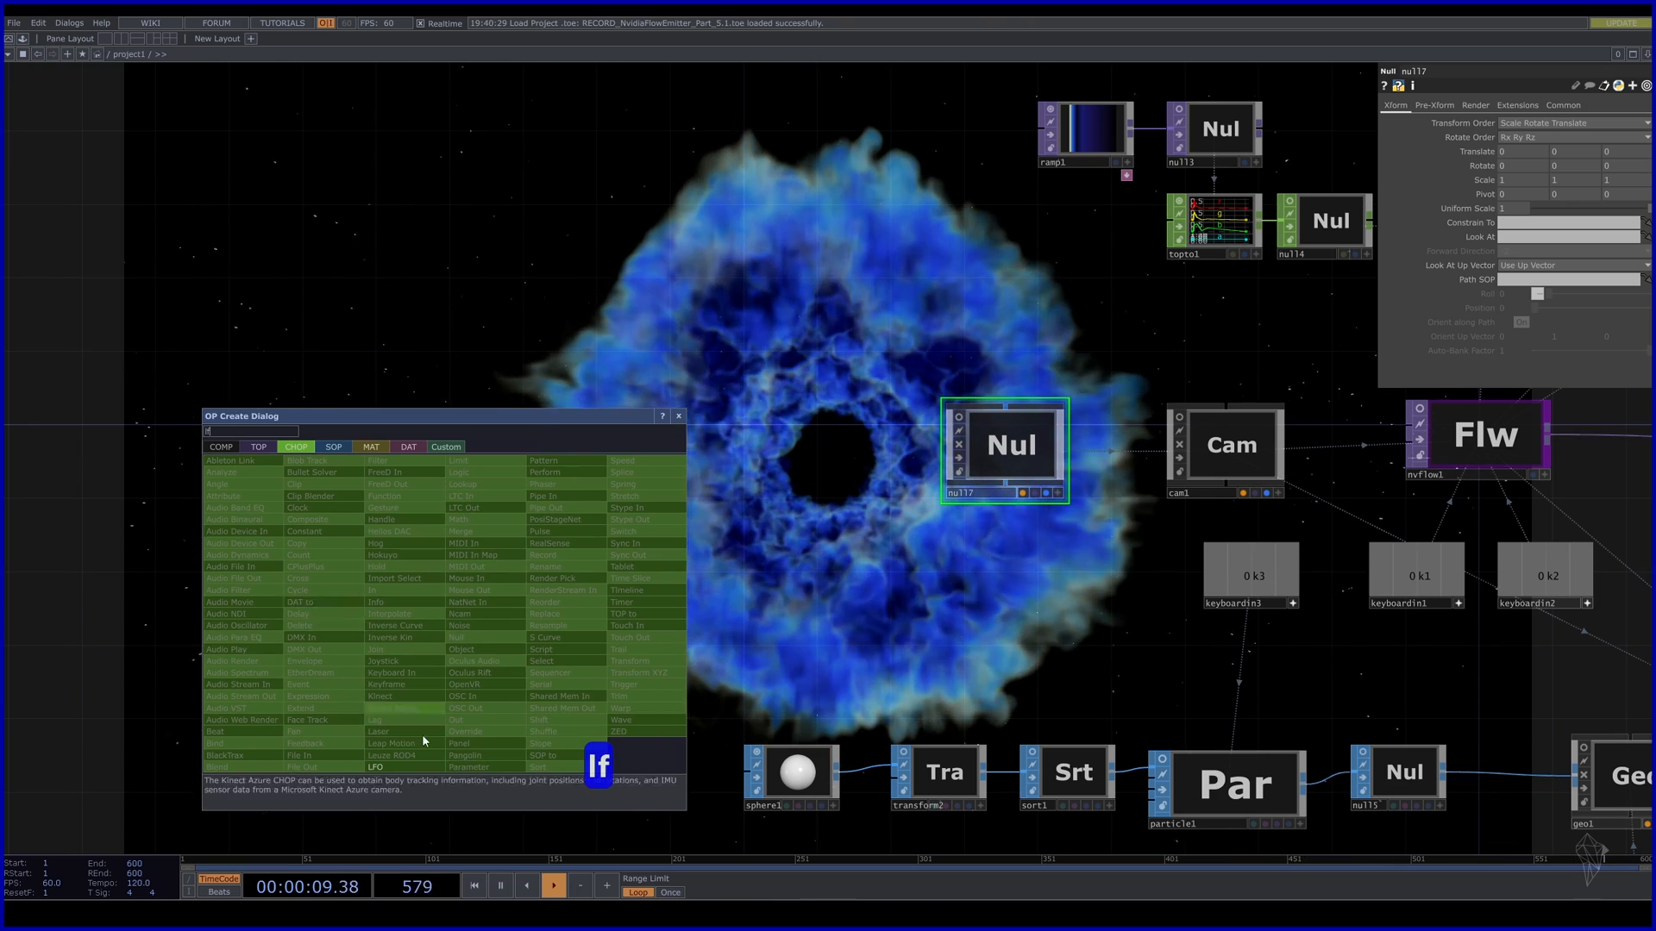
left_click(376, 766)
key("Escape")
key("Tab")
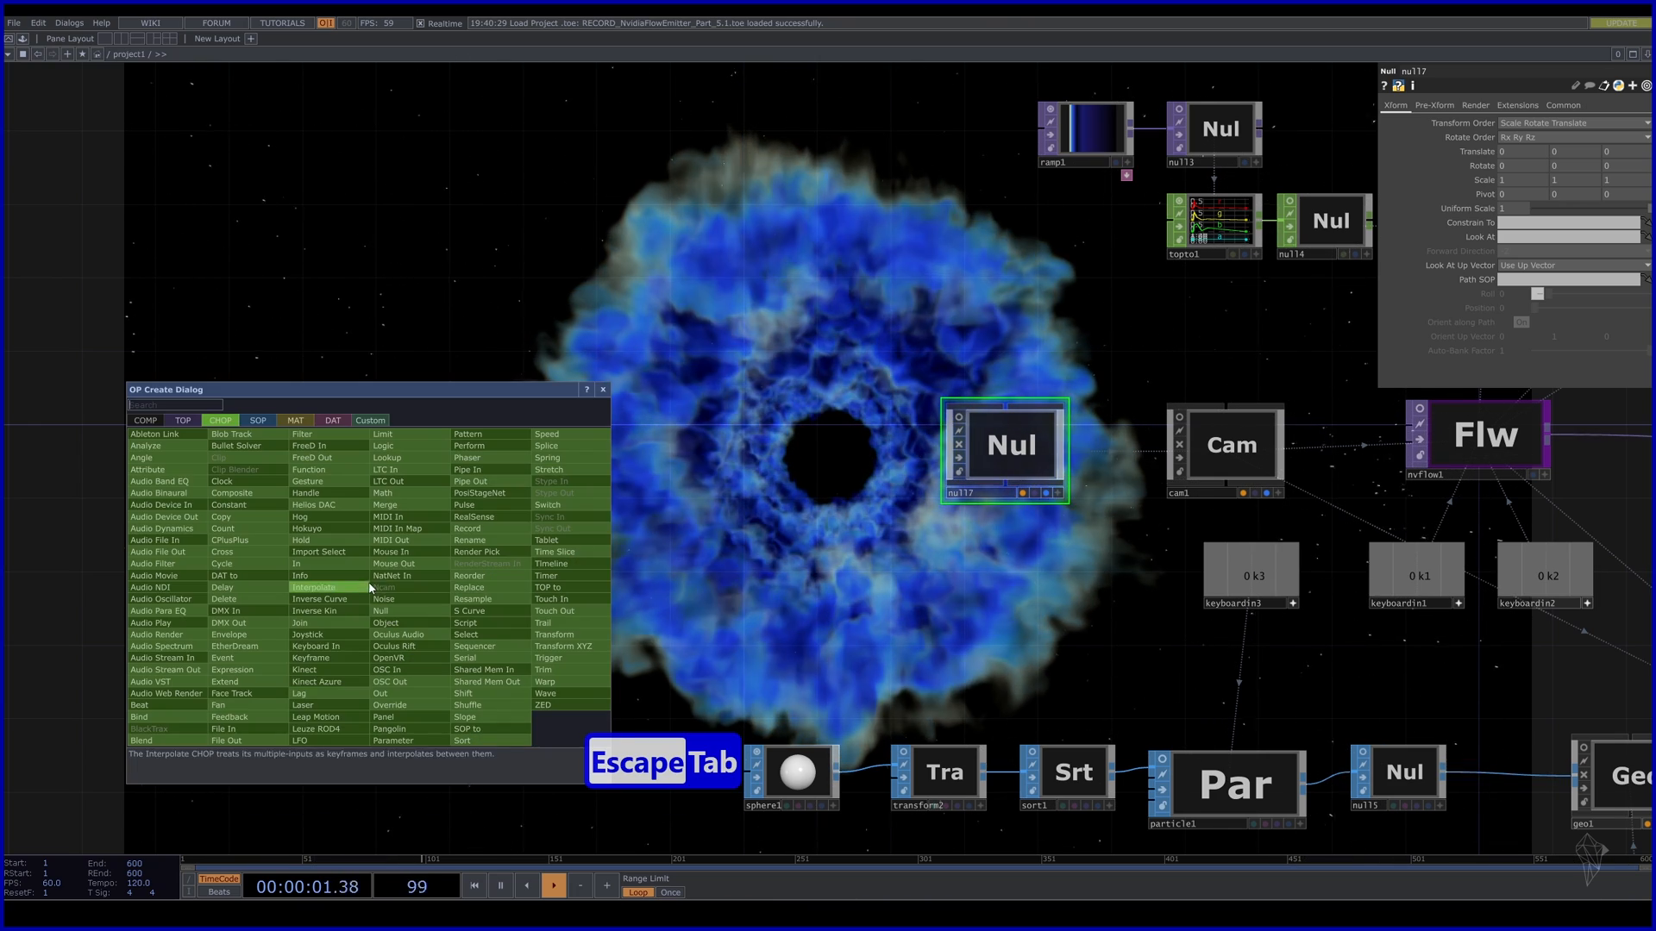
left_click(314, 742)
left_click(524, 463)
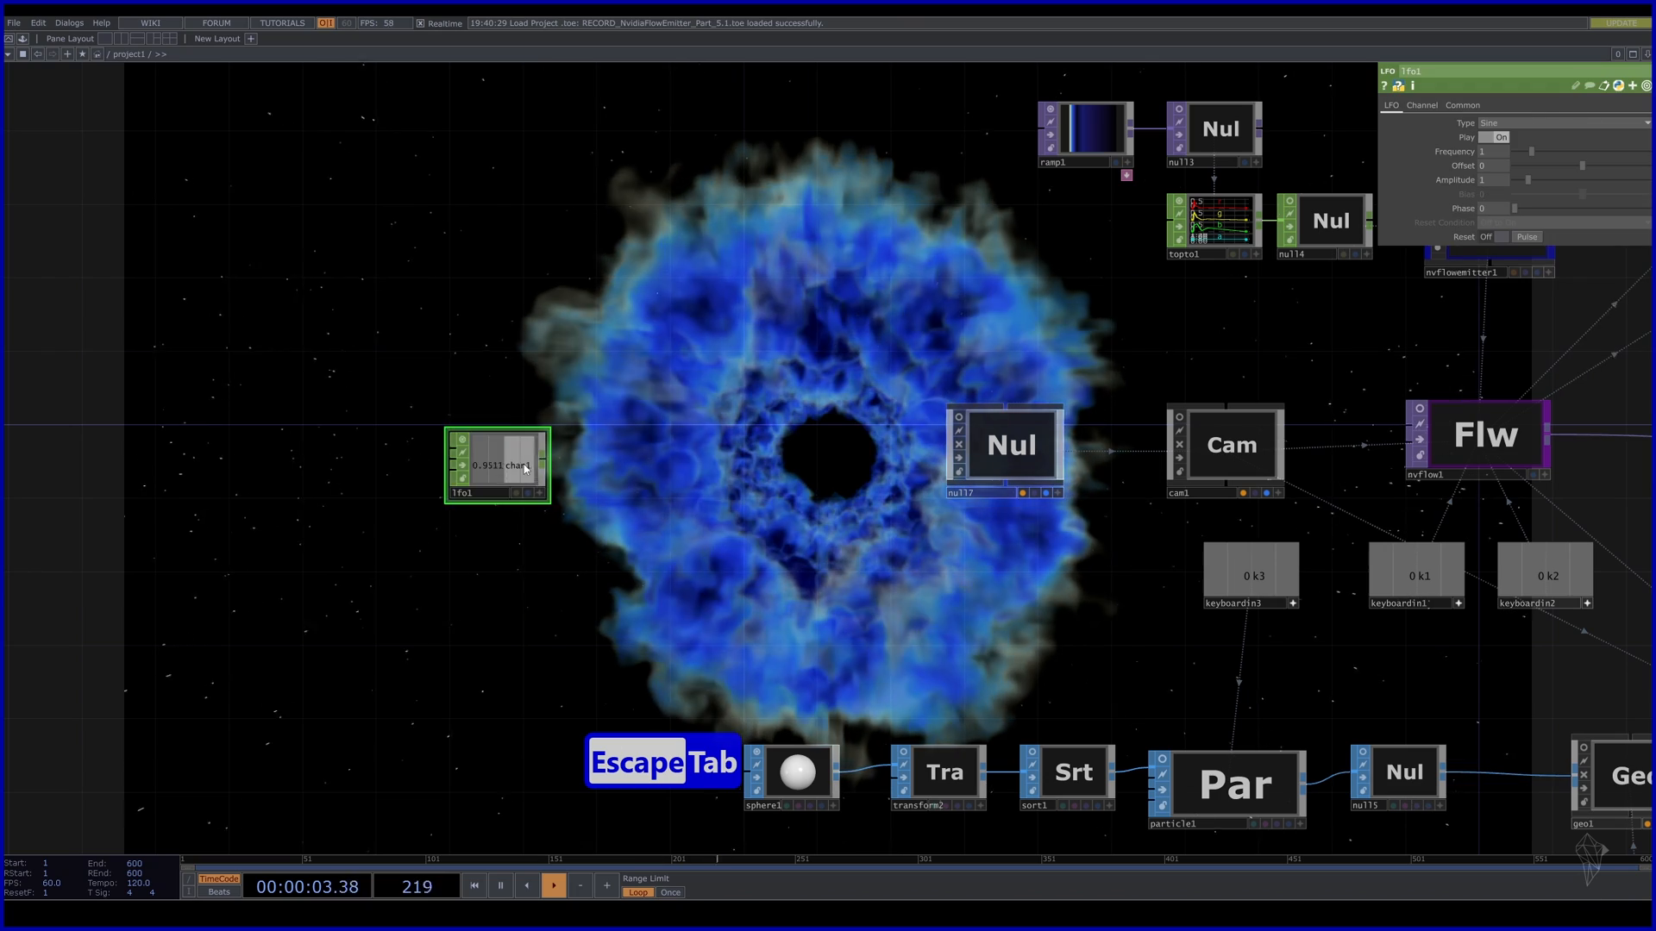
left_click_drag(525, 464, 450, 412)
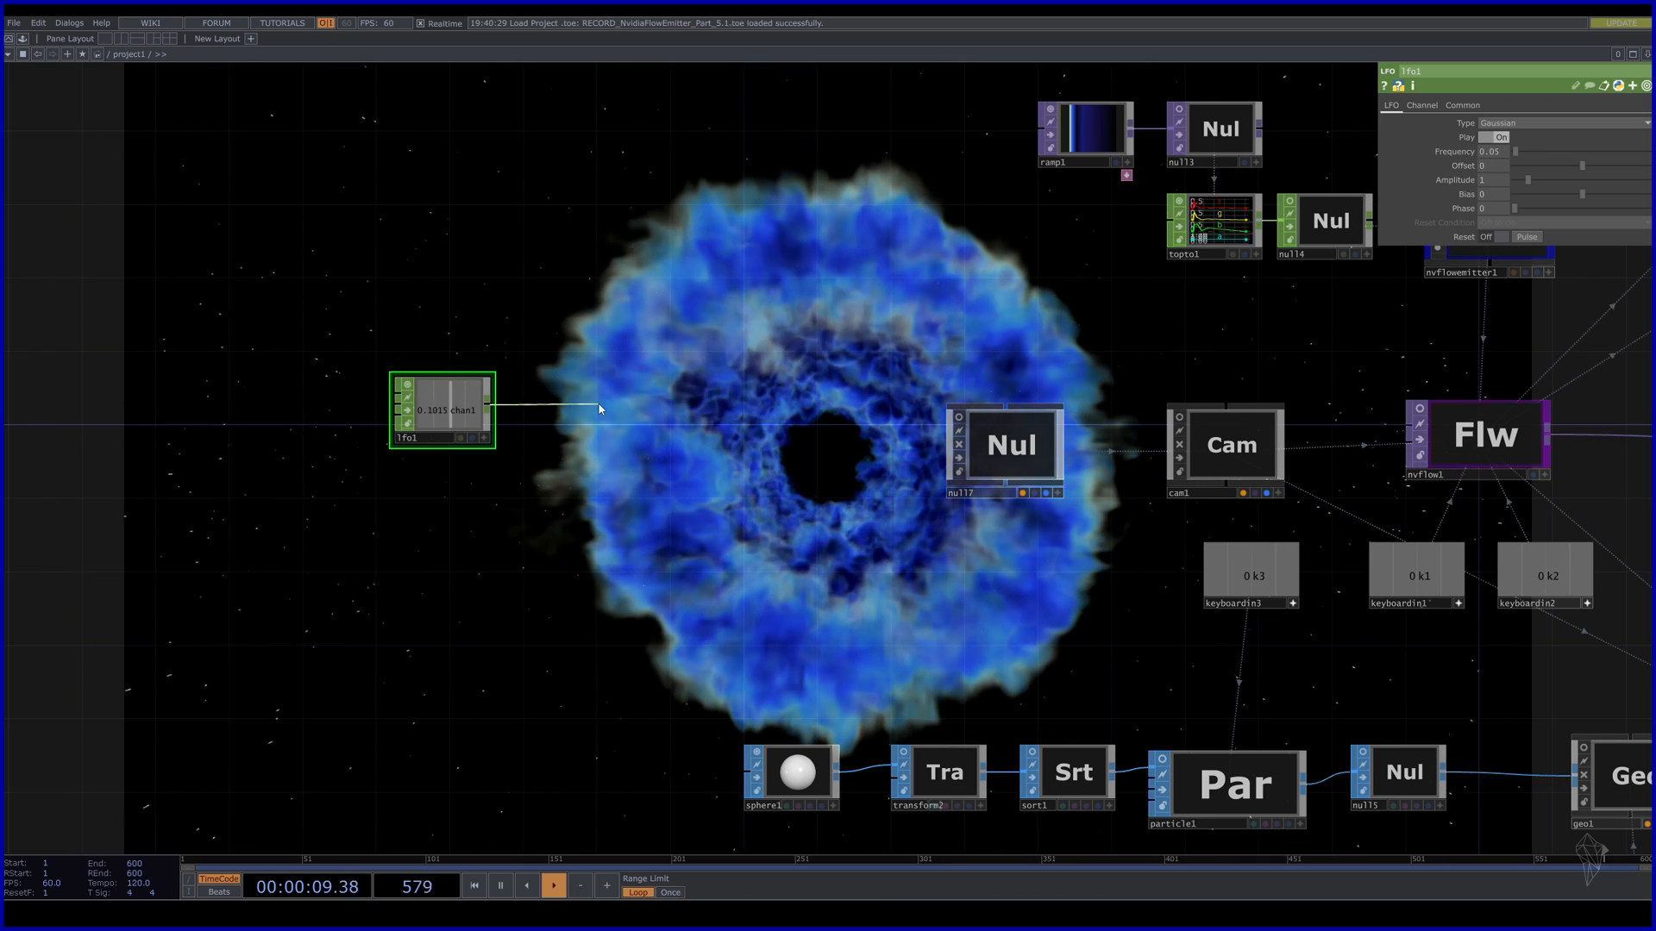
key("Tab")
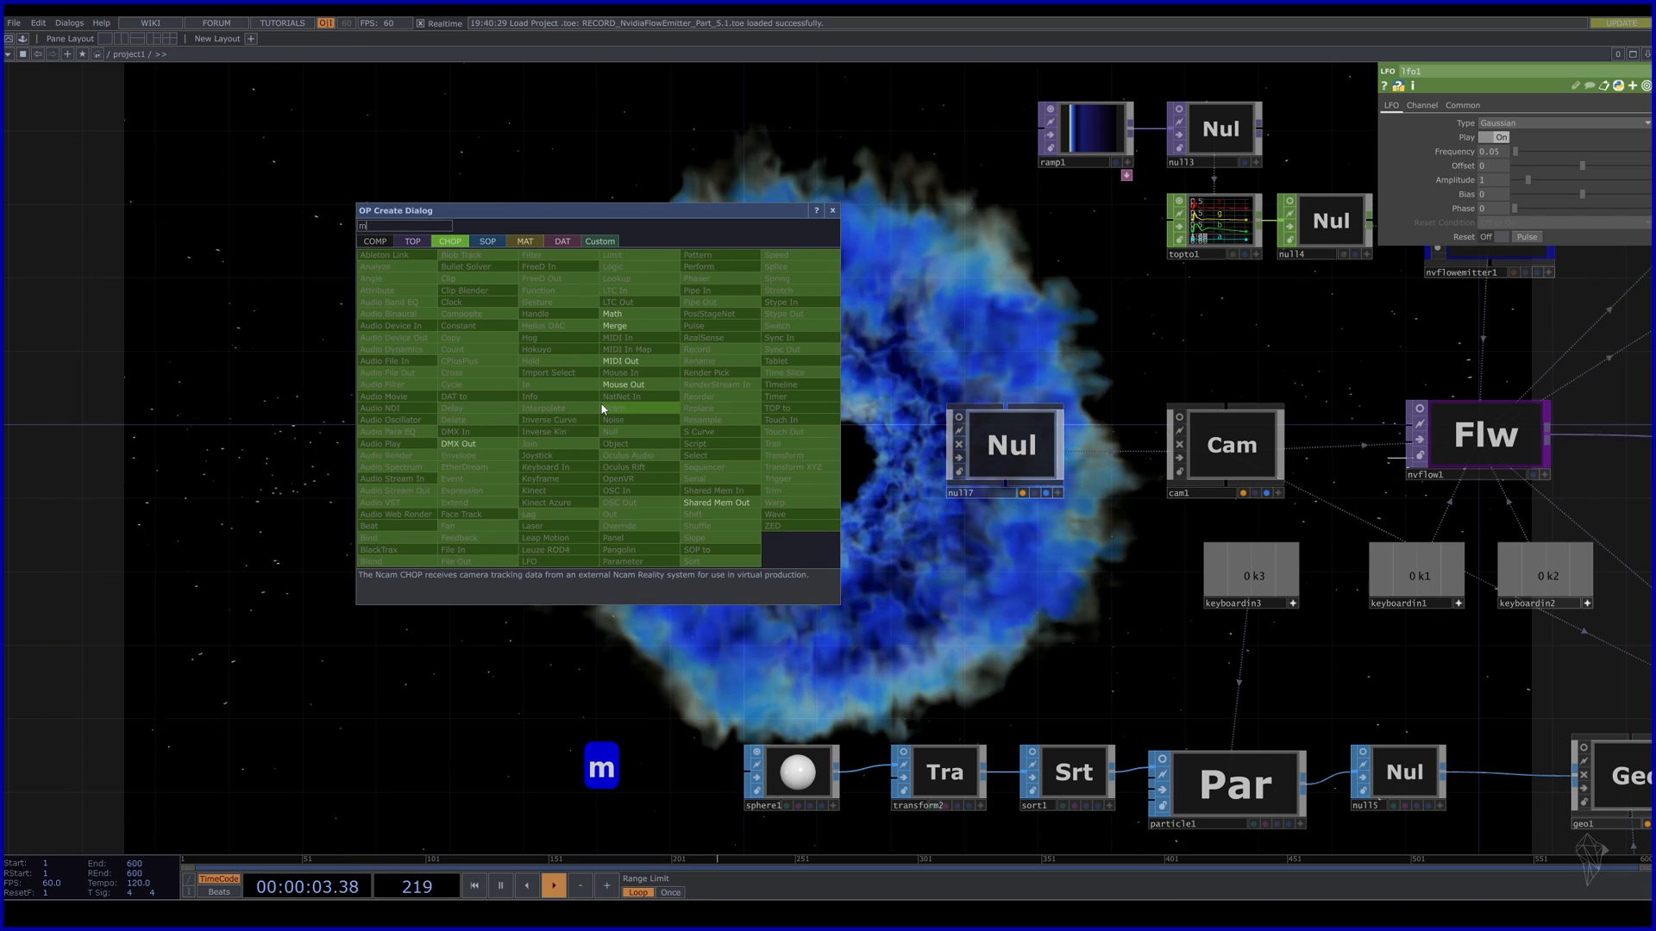
Chain a Math CHOP, math1, after lfo1, then a Null CHOP, null8, after math1.
type("ma")
left_click(641, 319)
left_click(573, 410)
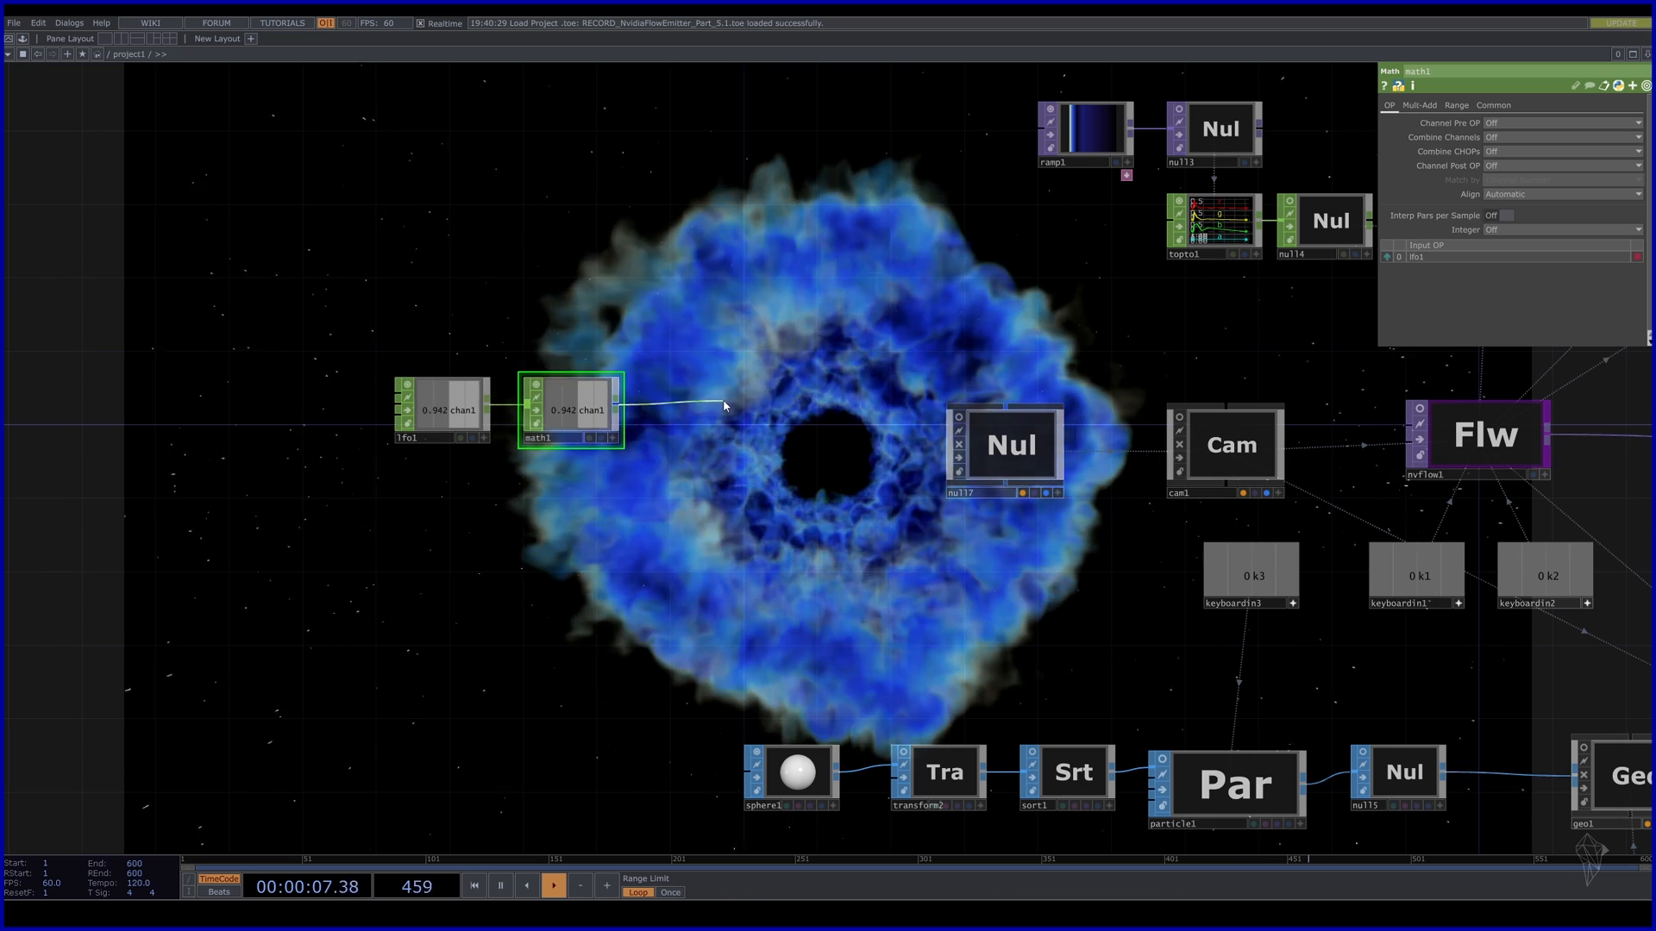
key("Tab")
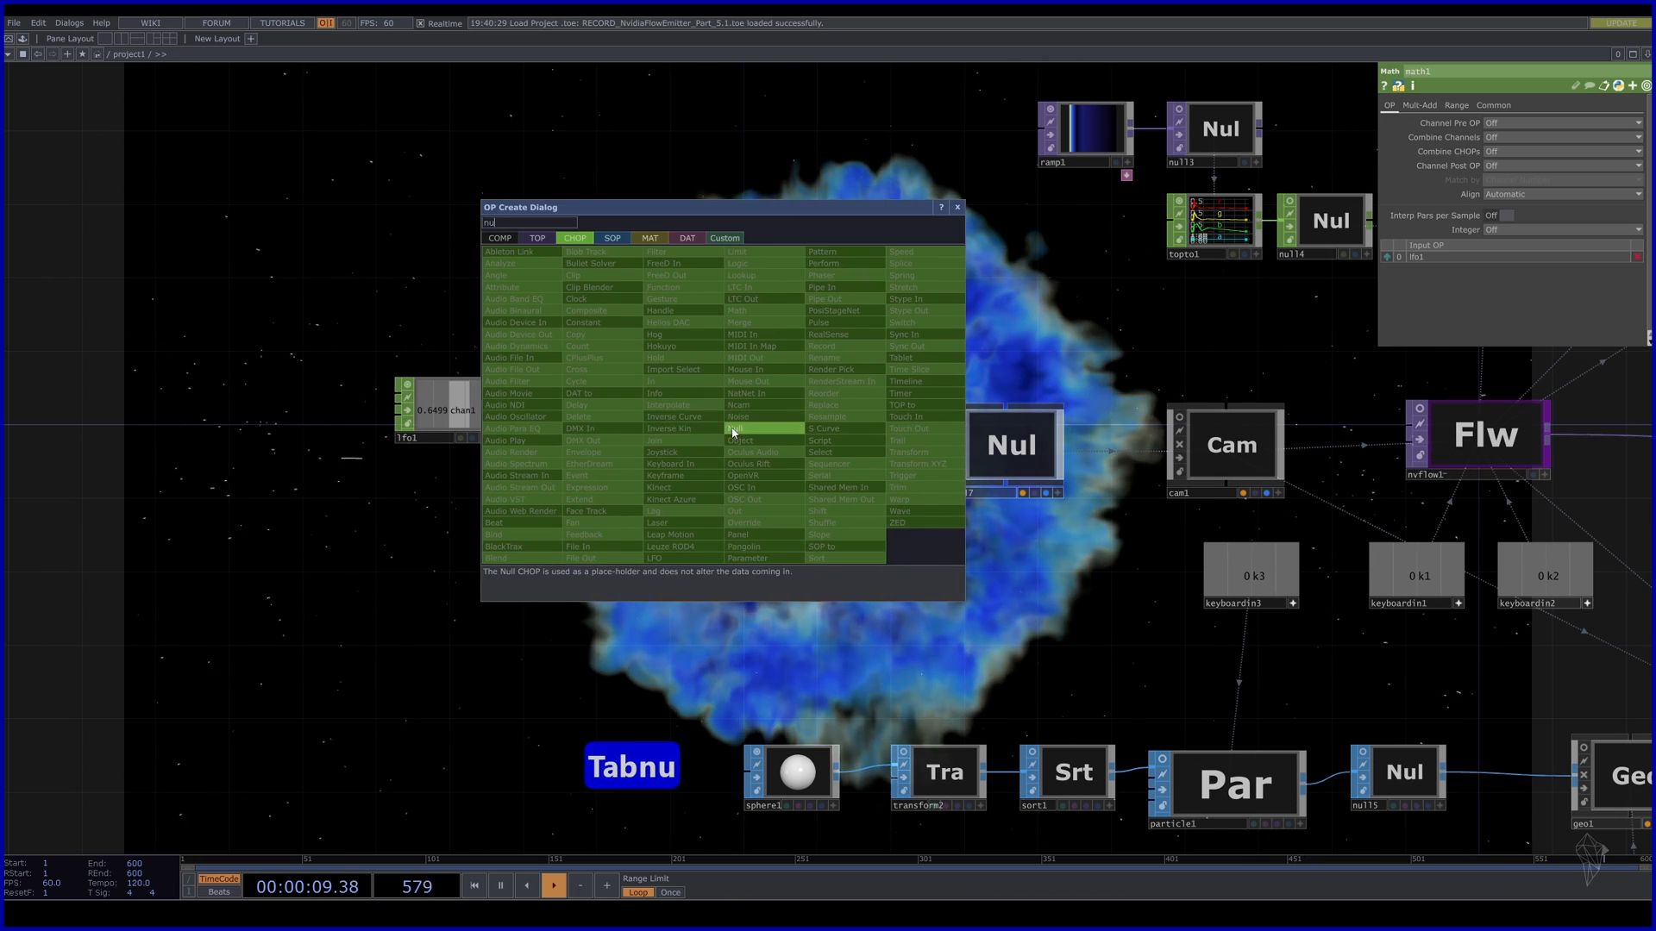
left_click(734, 429)
left_click(699, 407)
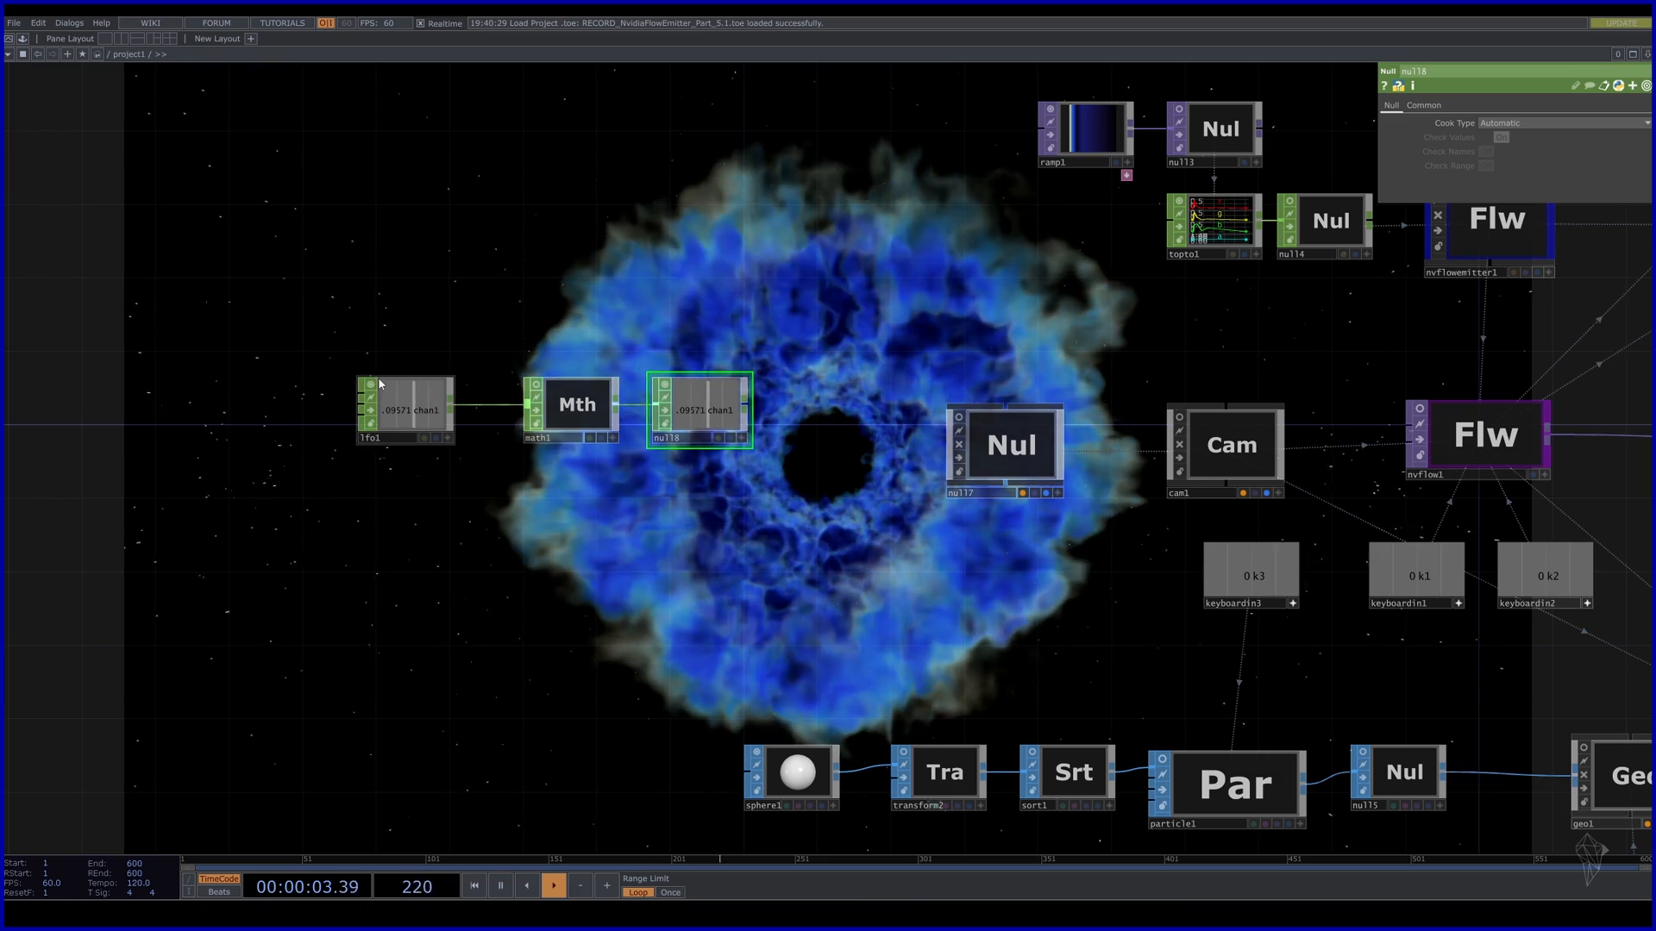
left_click(584, 410)
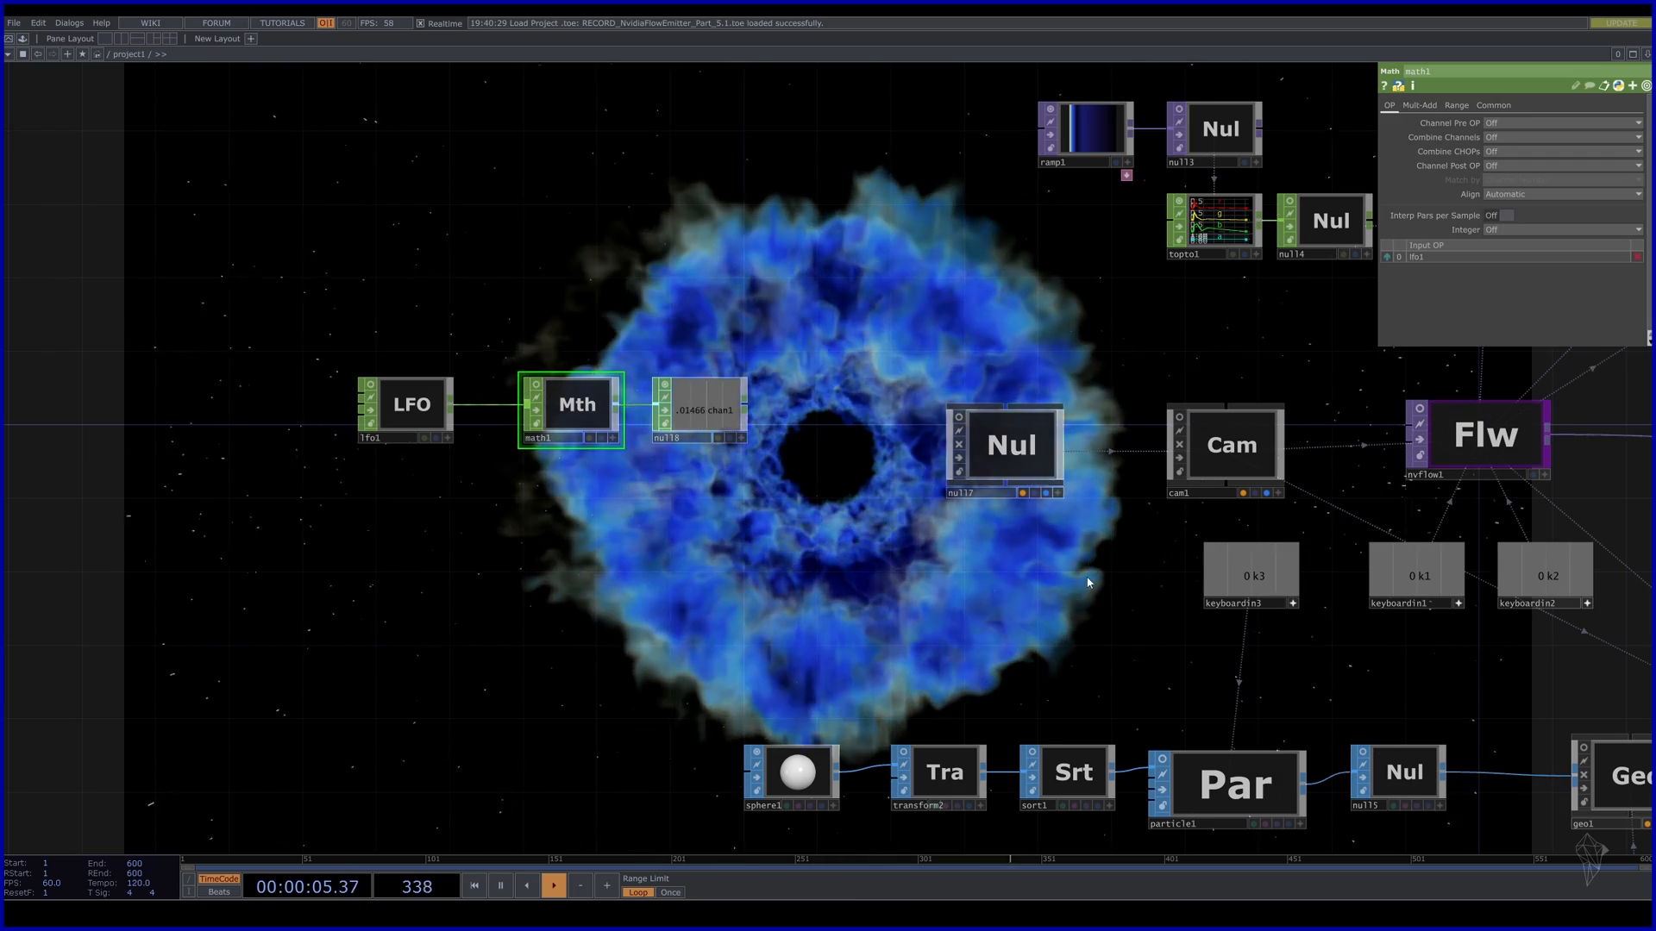
left_click_drag(1087, 583, 811, 496)
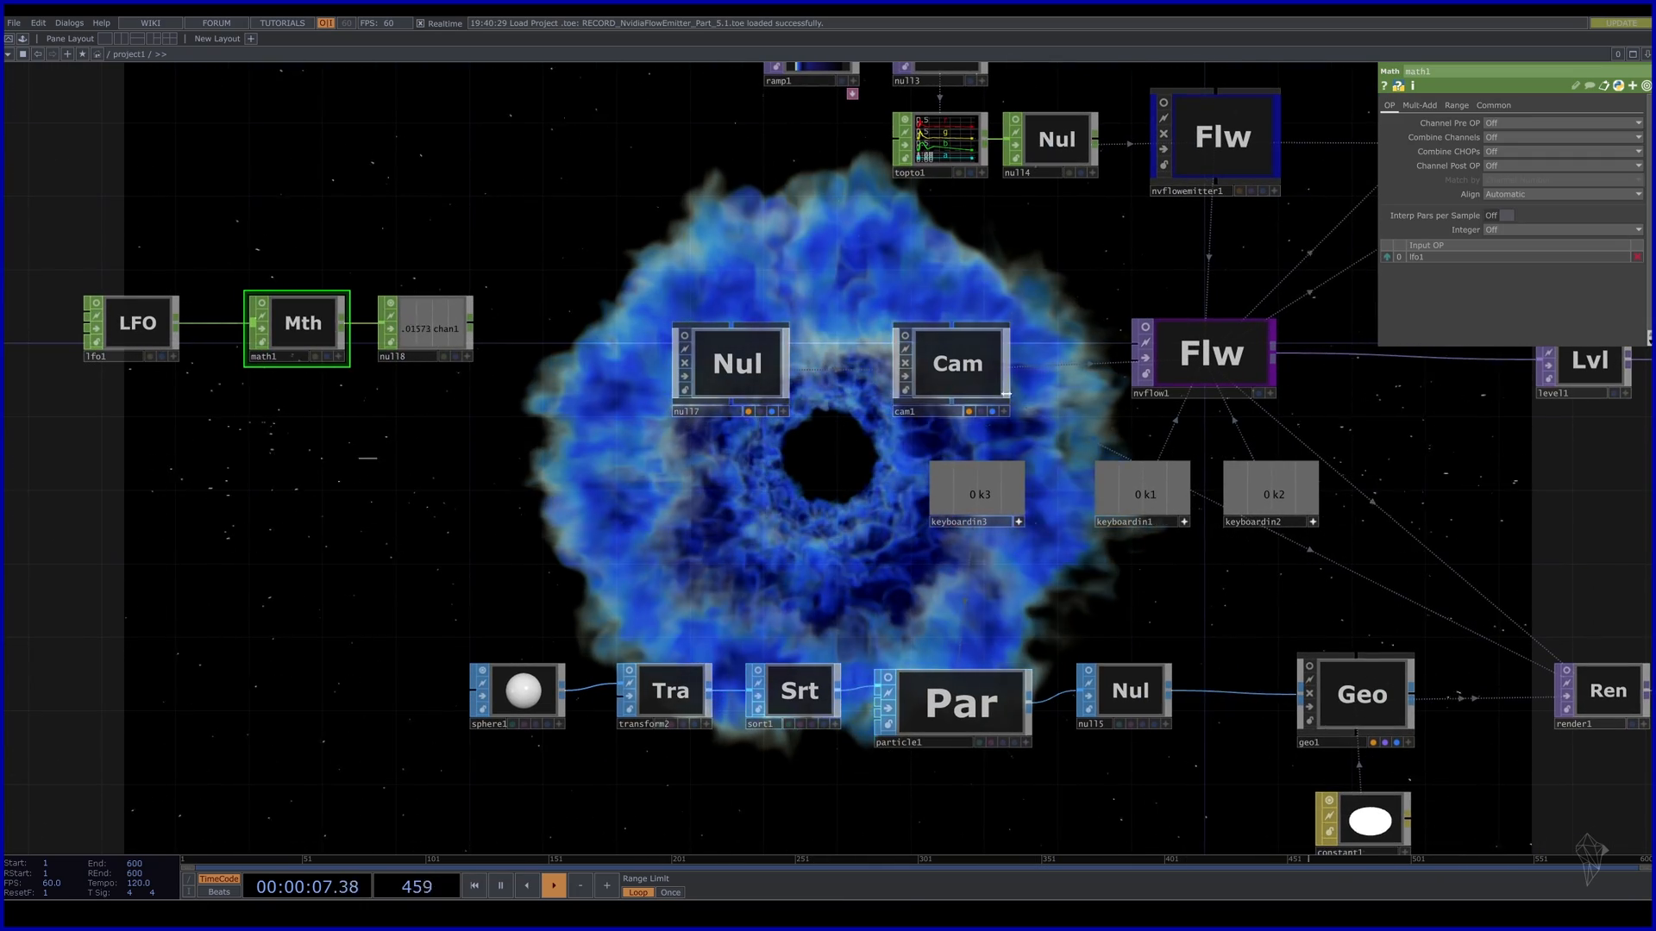
Test pulling cam1 back along Z, undo to restore Translate z 5.2, then select null7.
left_click(964, 369)
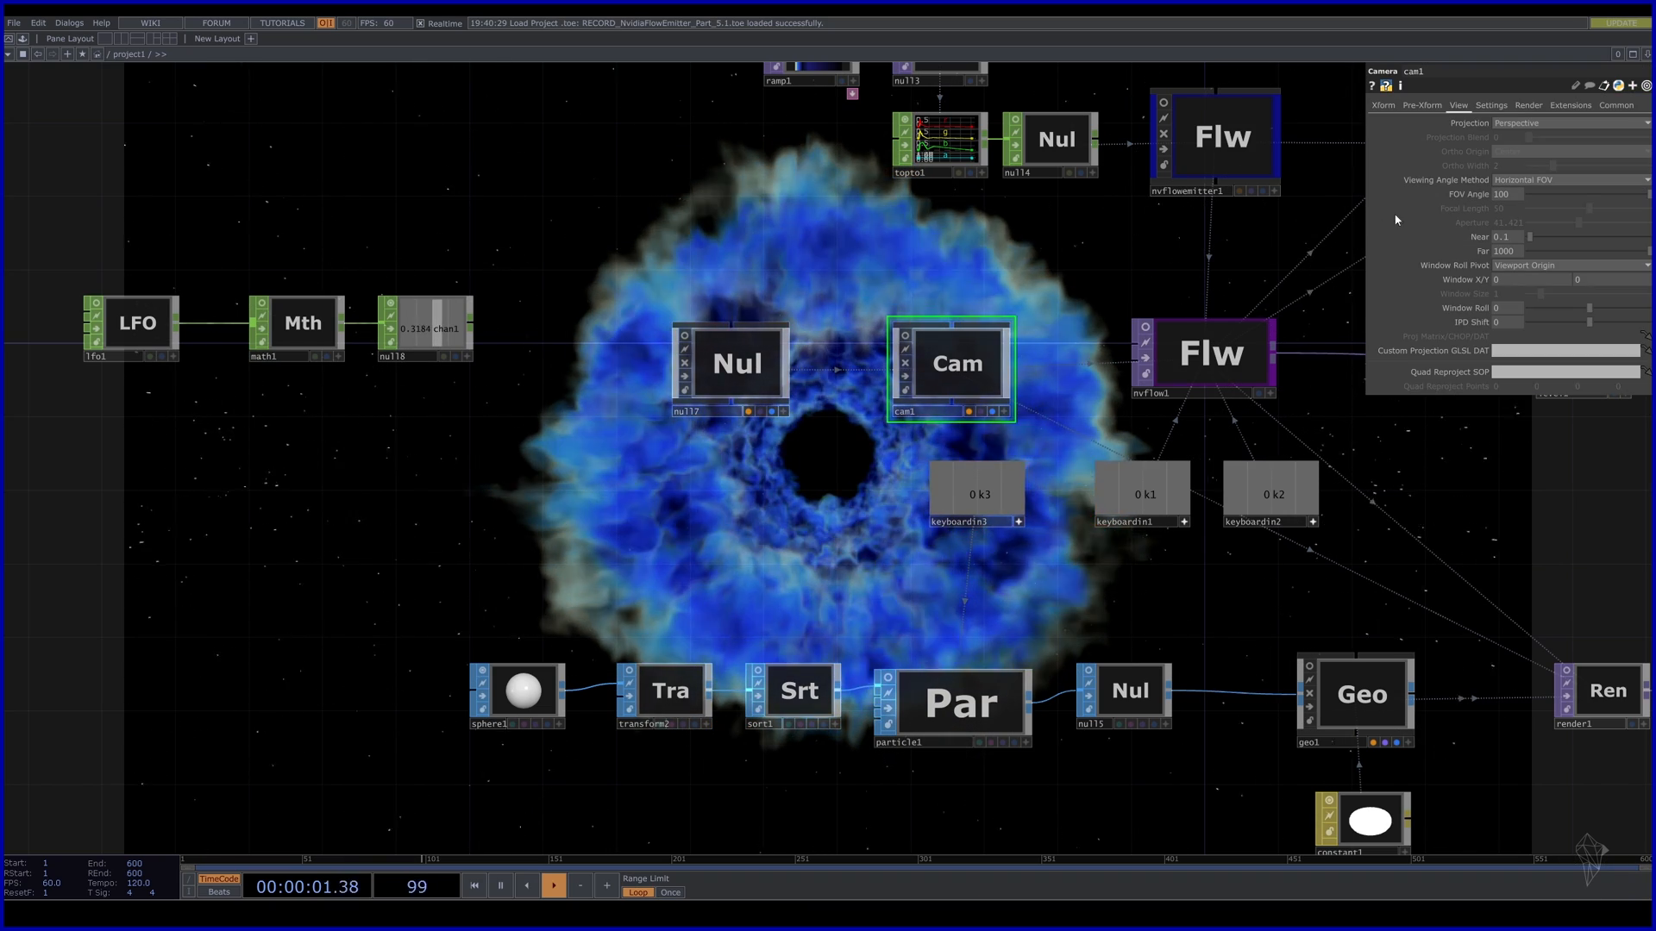
left_click(1383, 106)
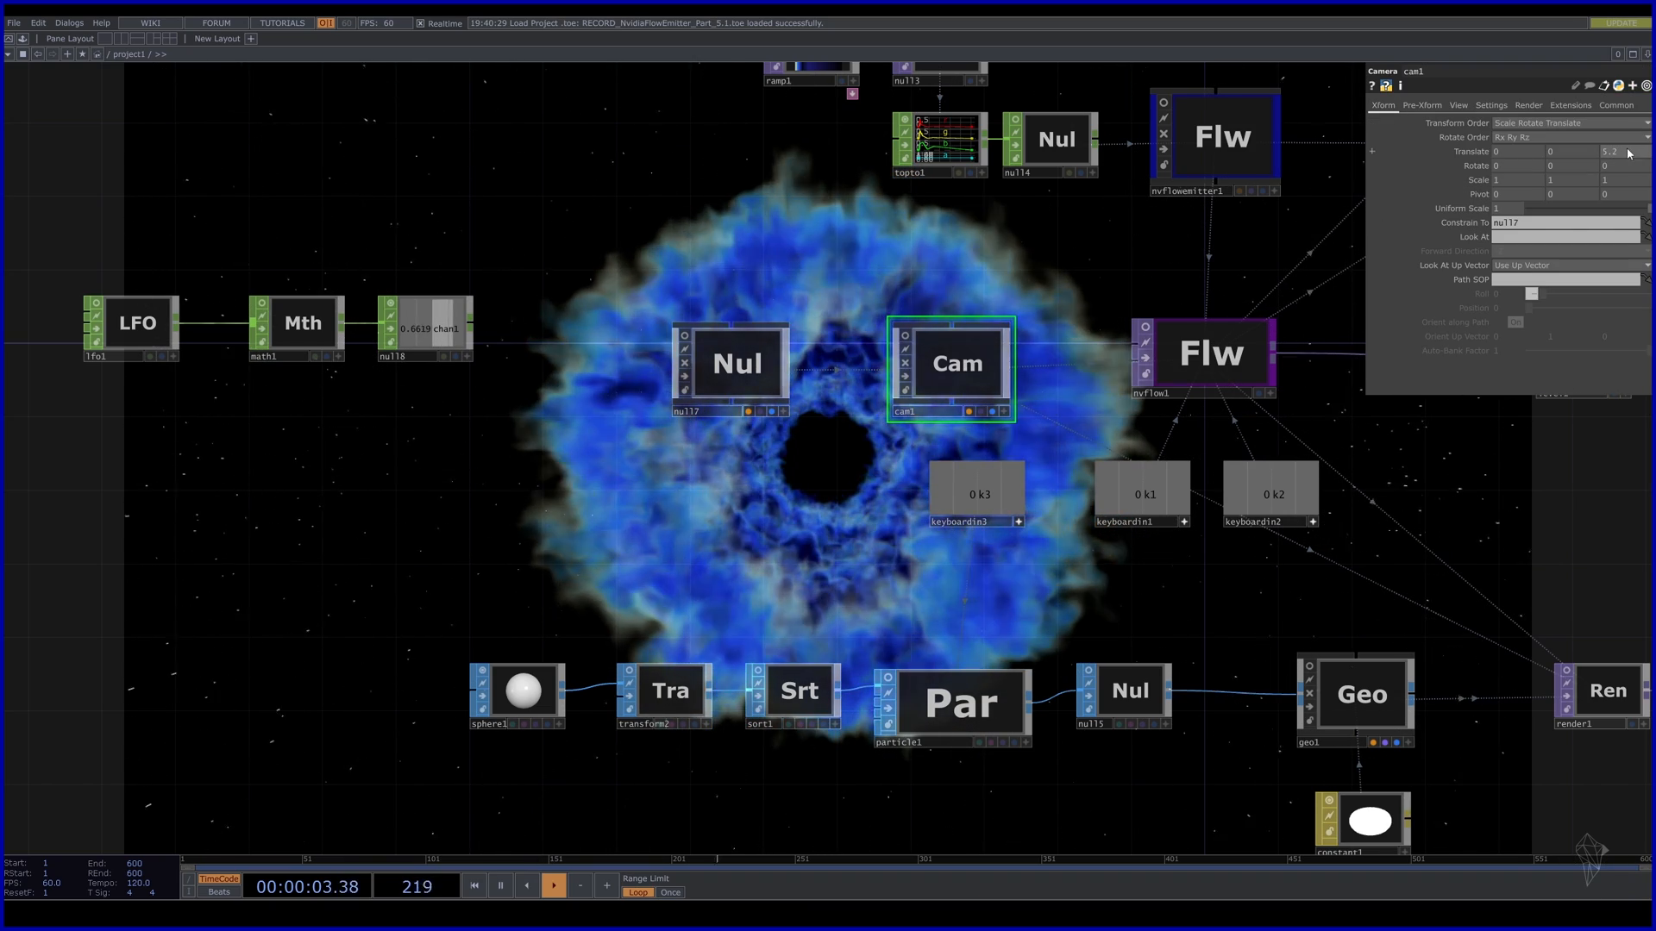
left_click_drag(1629, 154, 1628, 132)
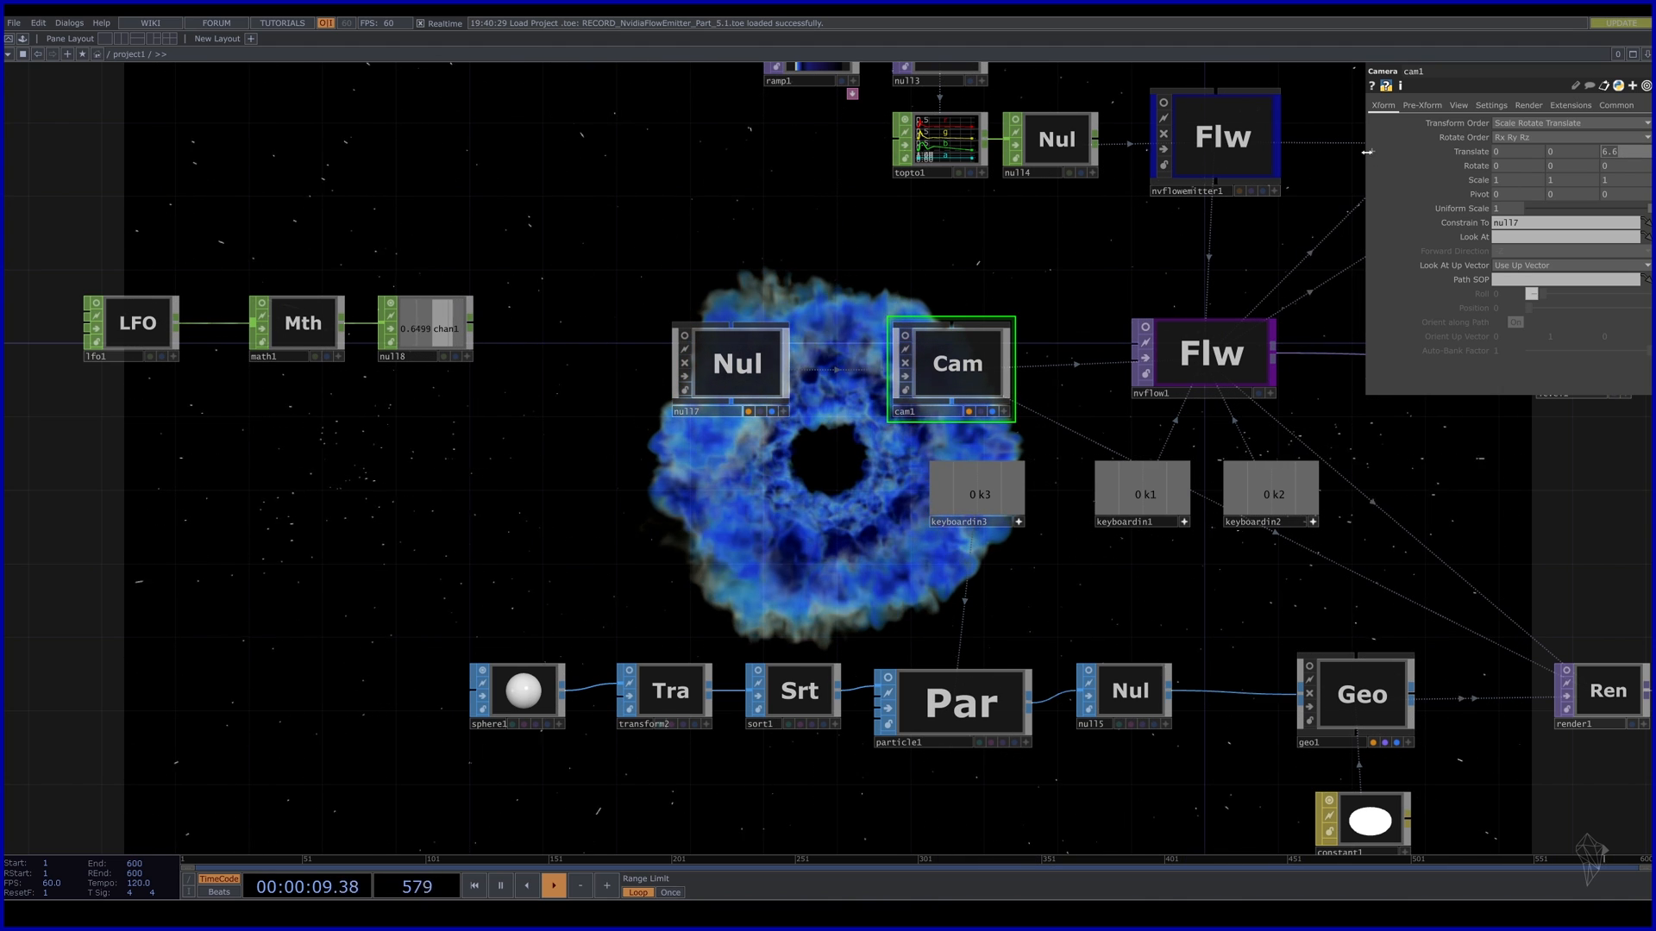
left_click(297, 332)
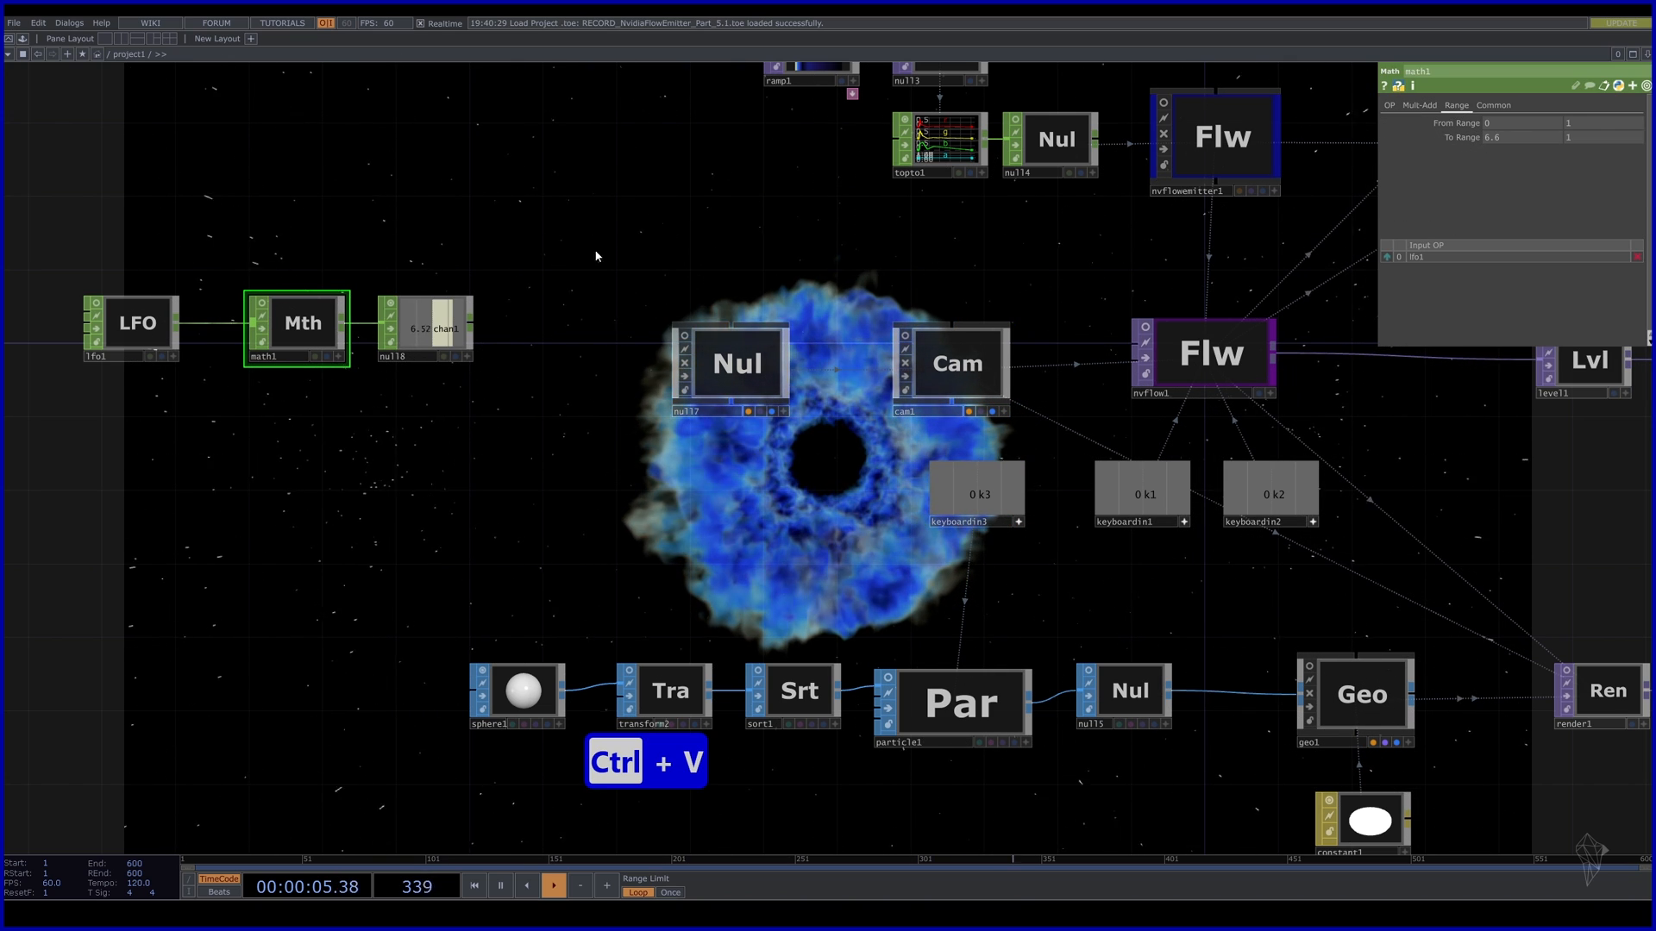
left_click(769, 375)
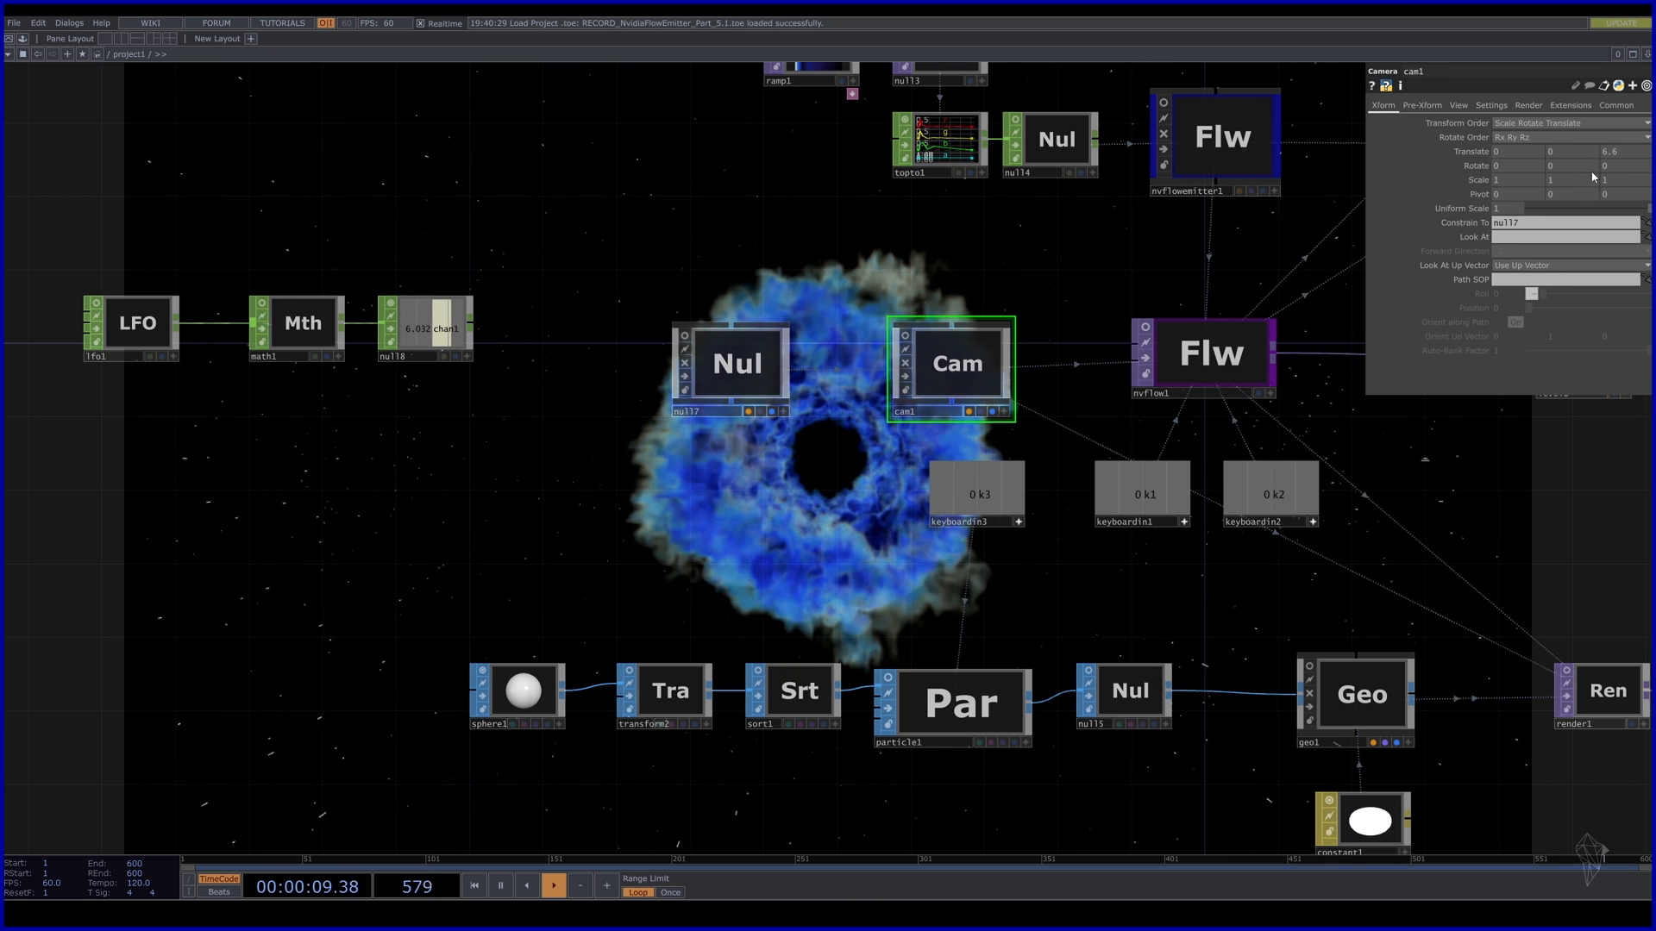
key("ctrl+z")
key("ctrl+z")
key("ctrl+z")
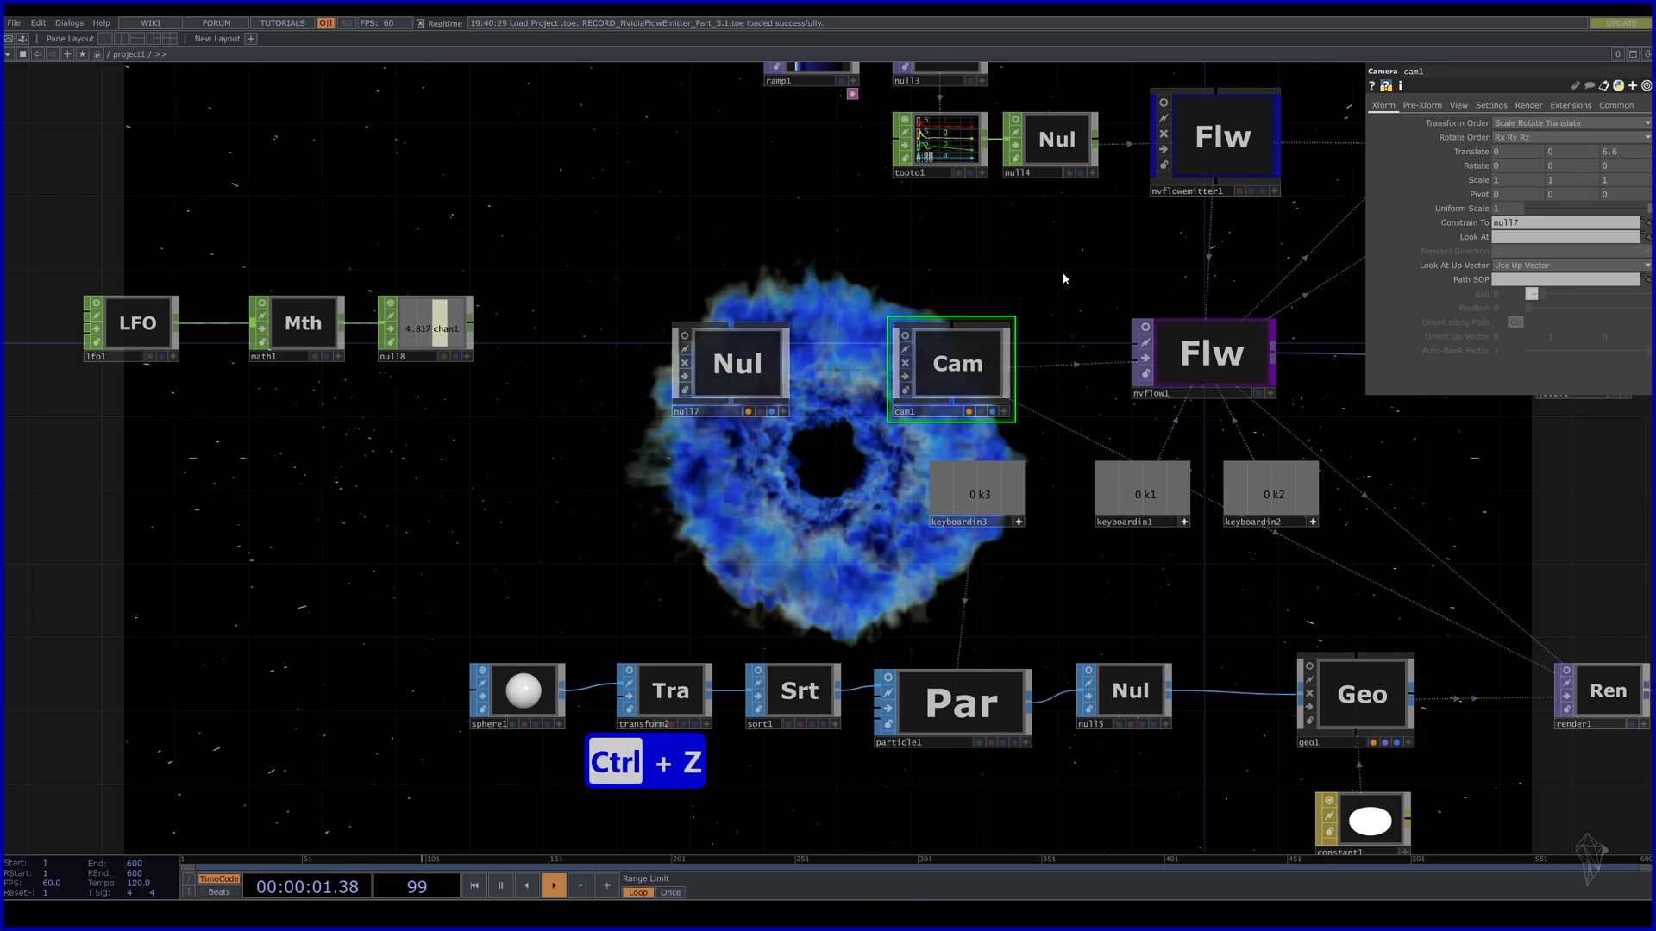
left_click(731, 369)
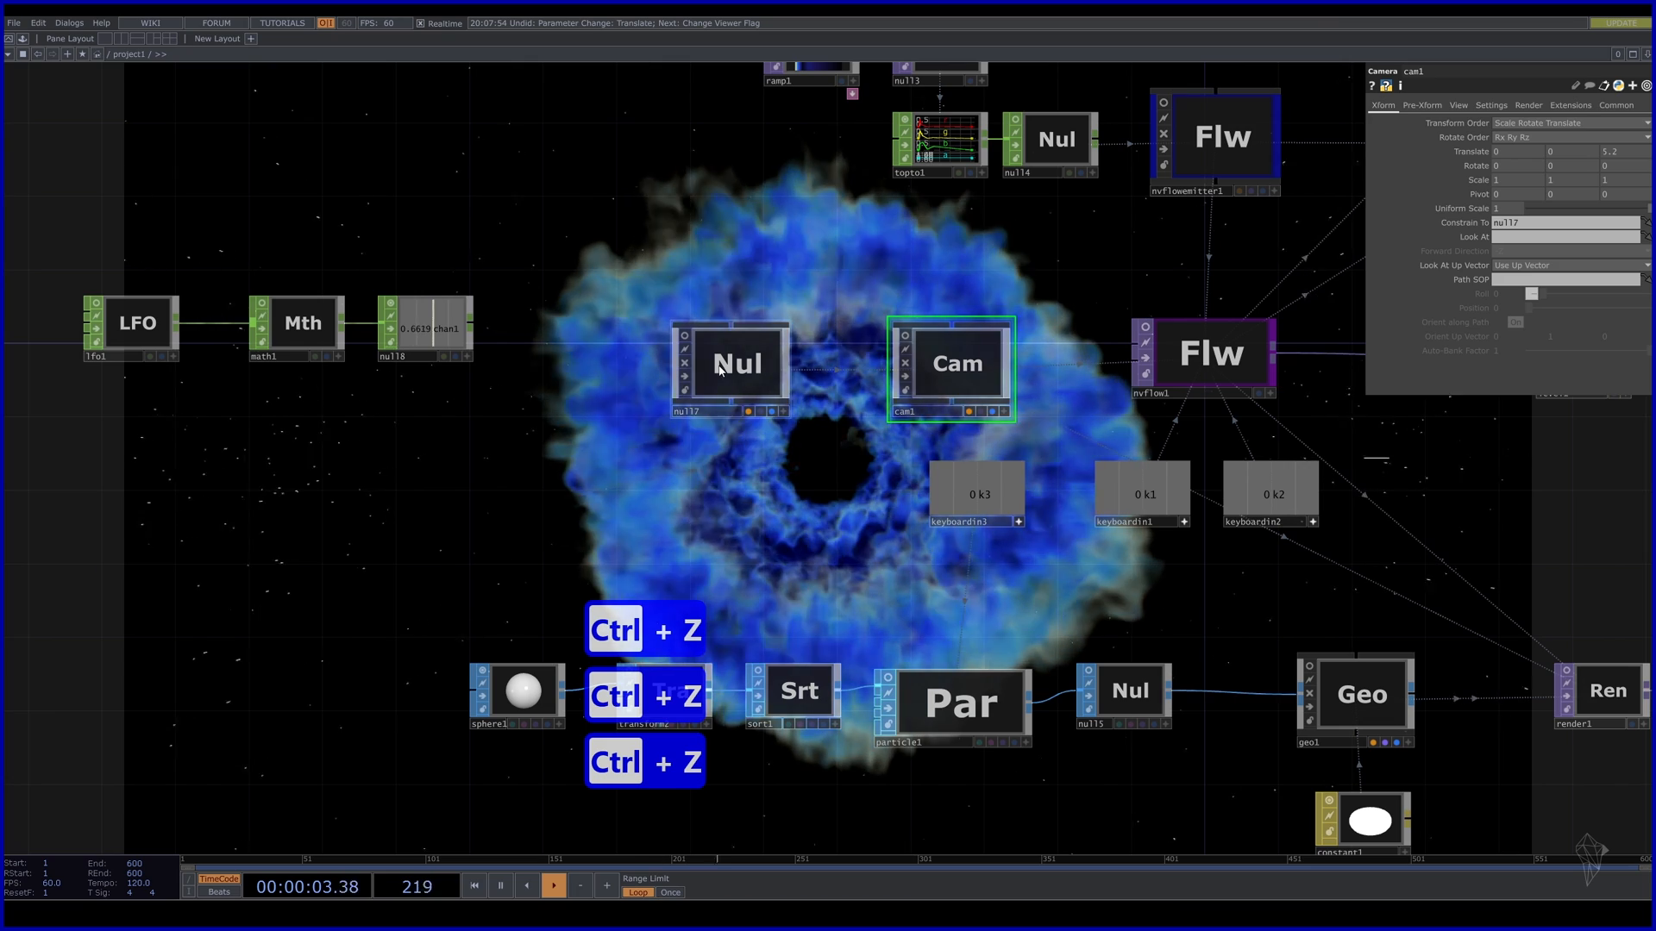
Colour null7 yellow and set math1's To Range to 1.4 and -7 from tested Z positions.
key("c")
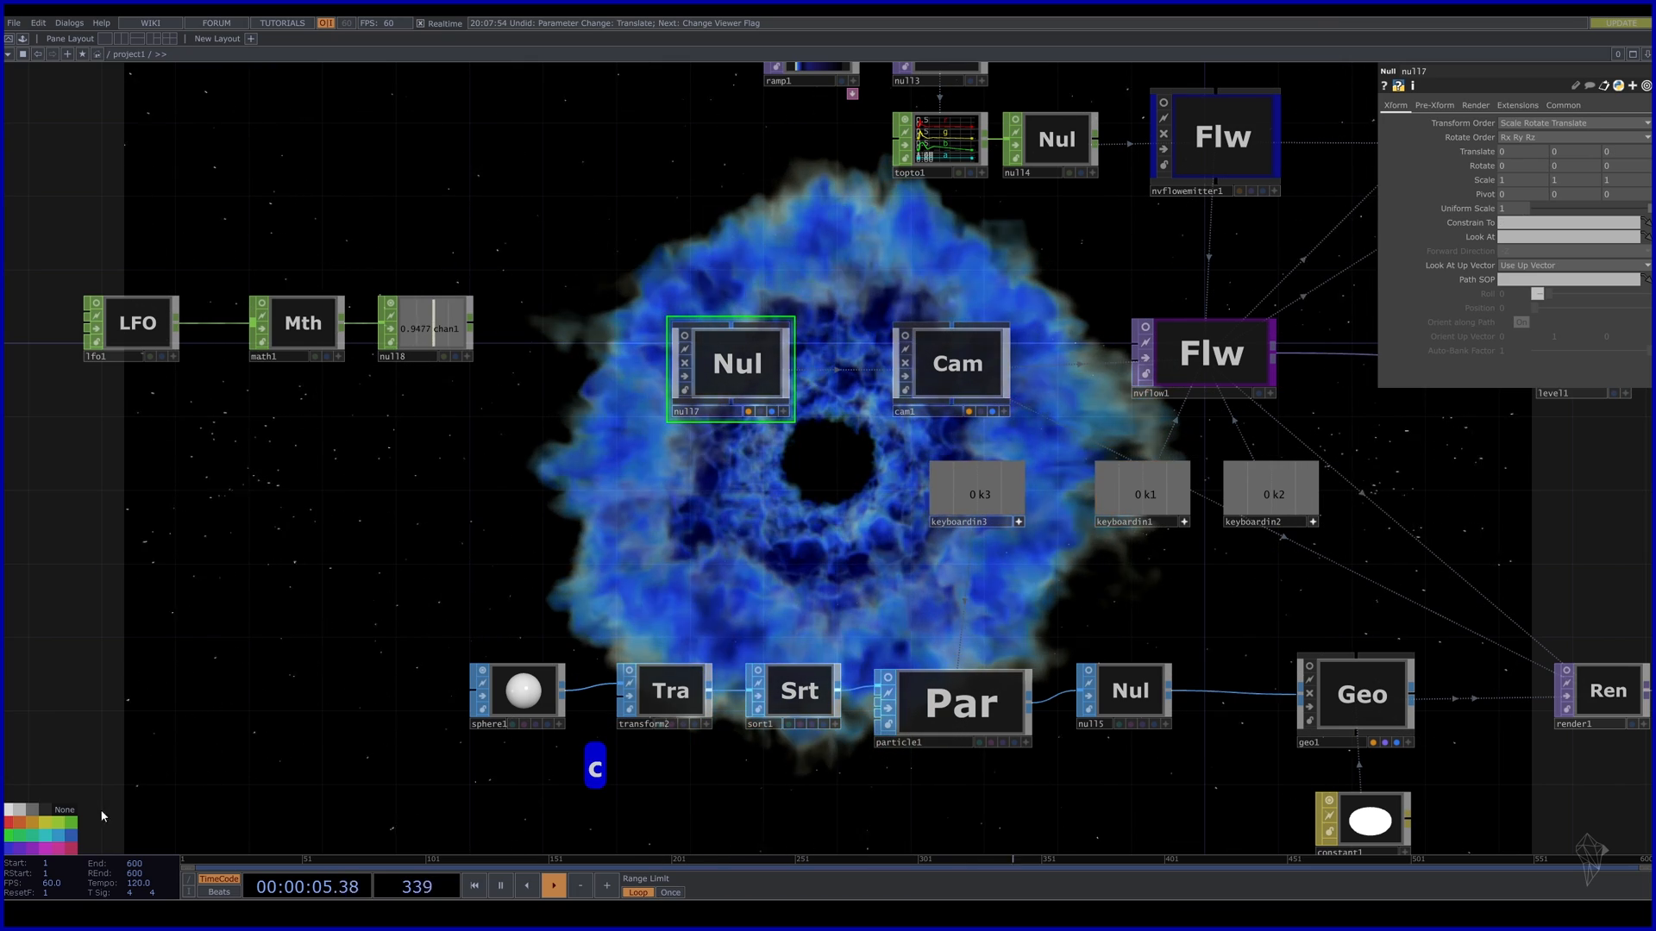
left_click(44, 823)
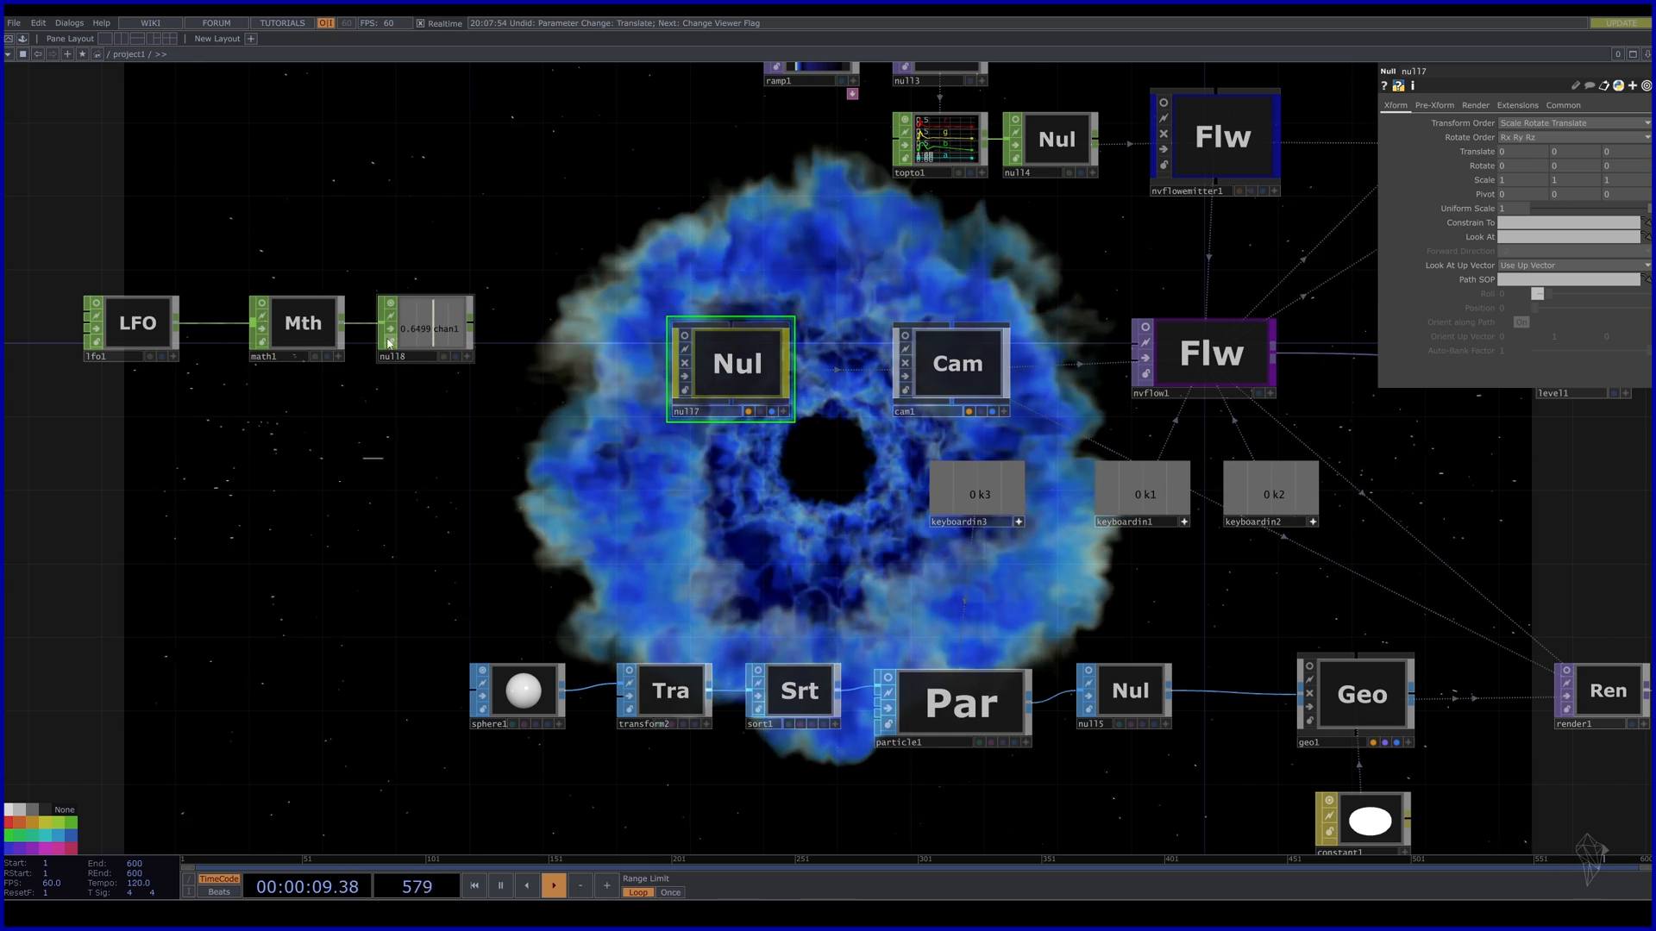
middle_click_drag(1621, 152, 1621, 131)
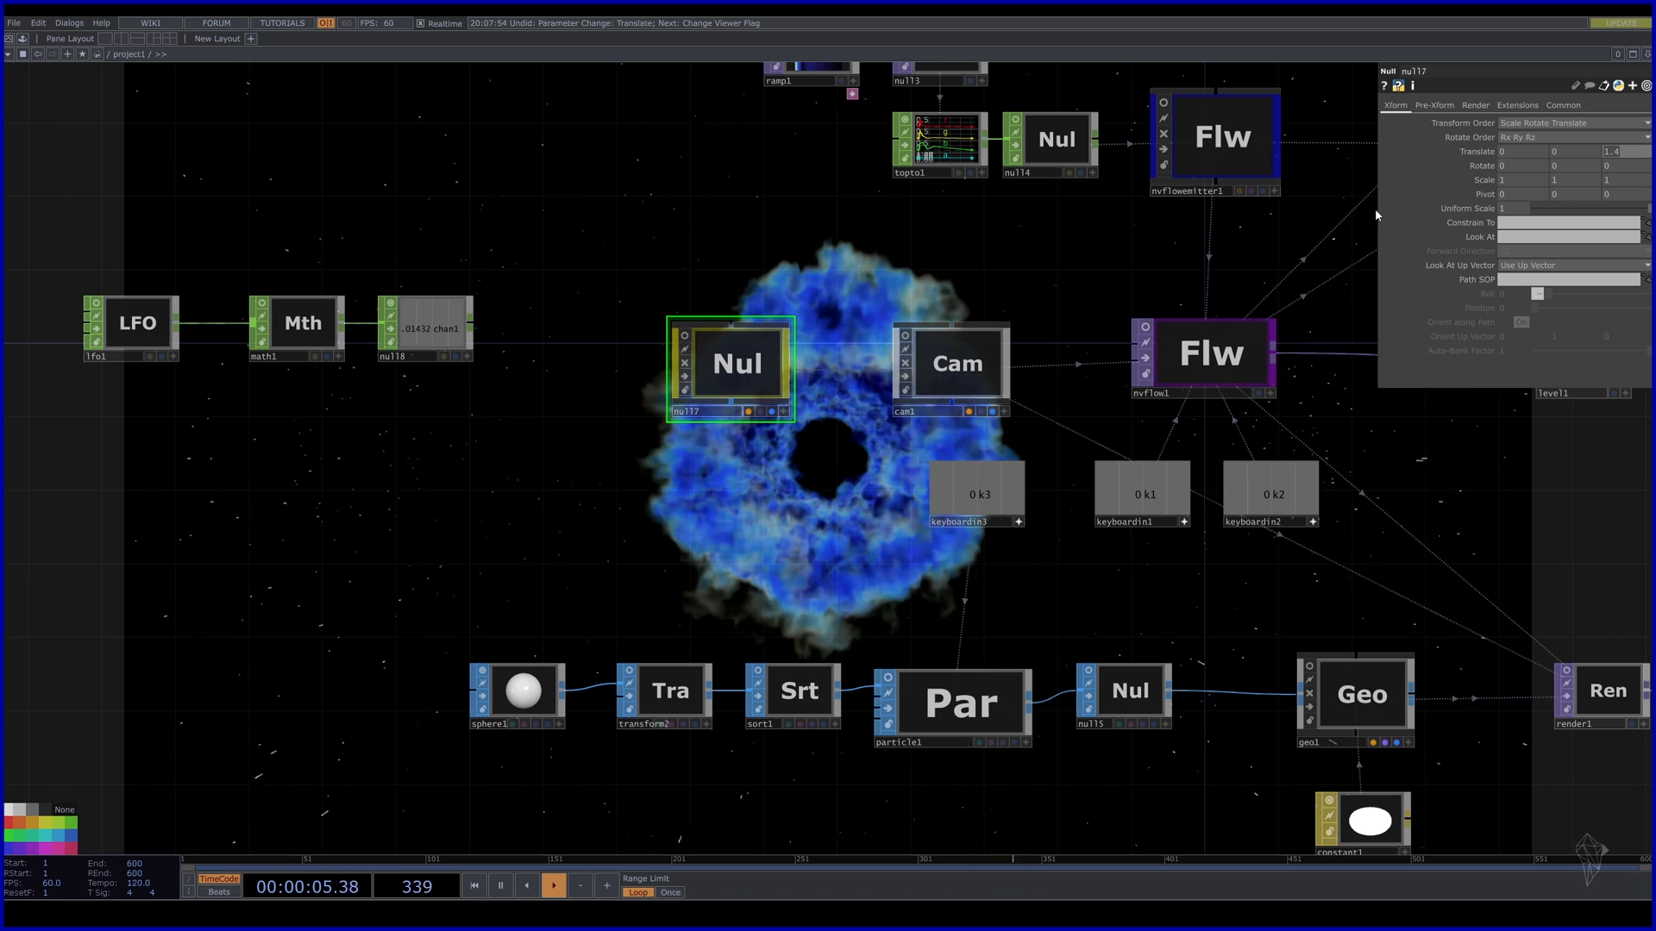
left_click(323, 351)
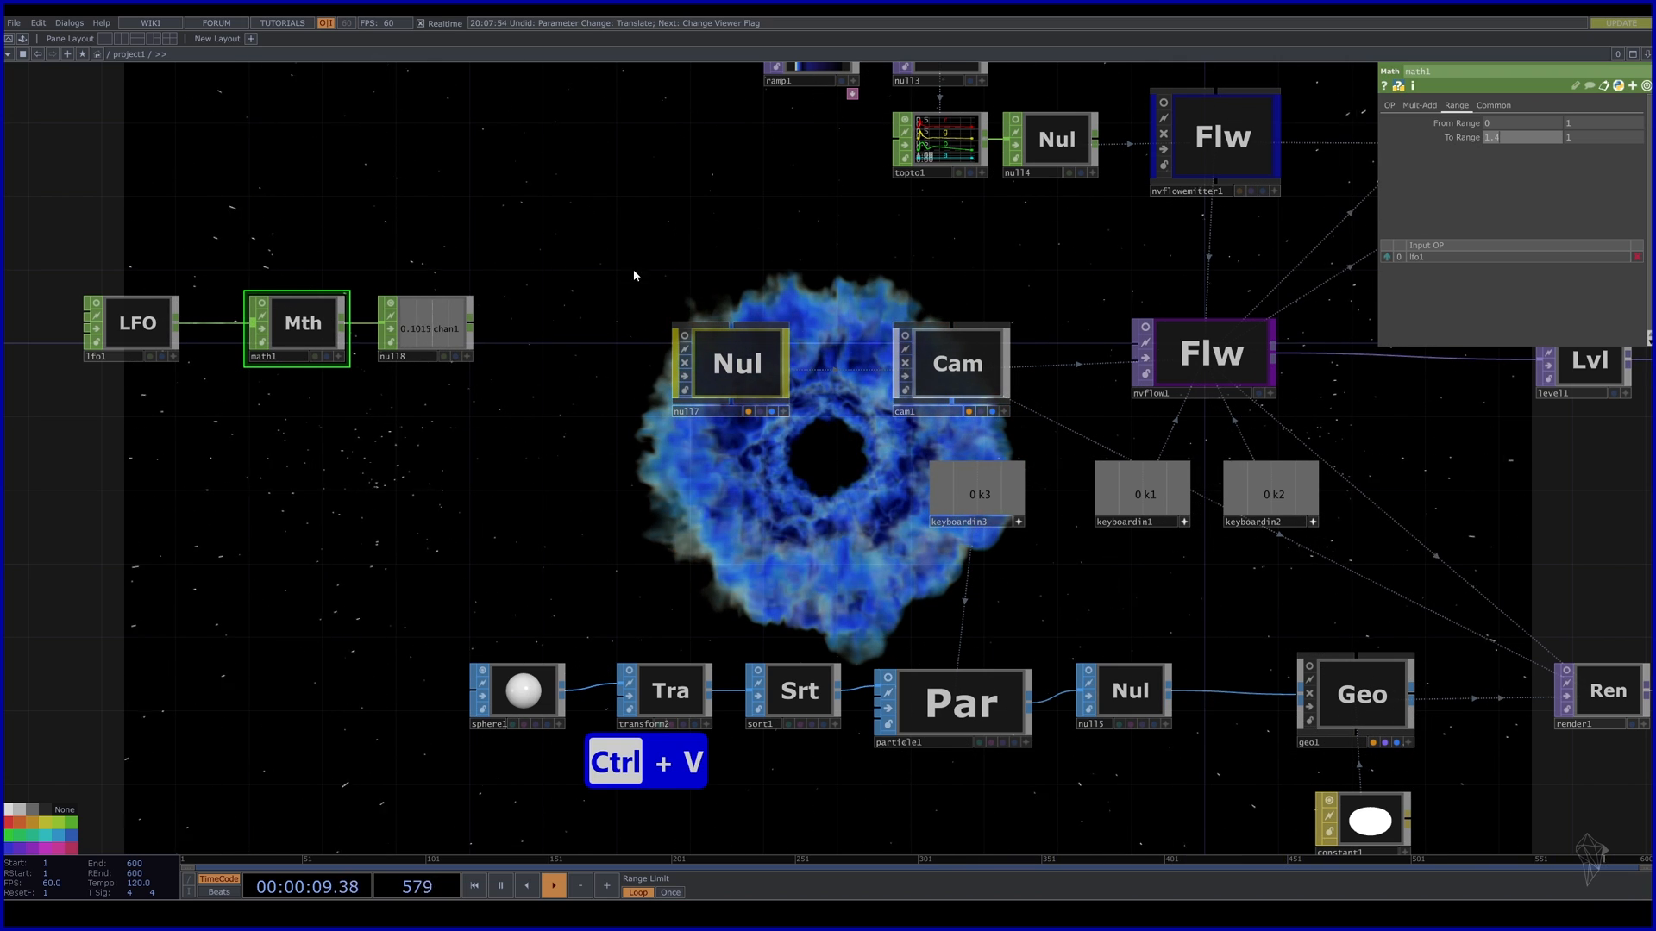
left_click(762, 364)
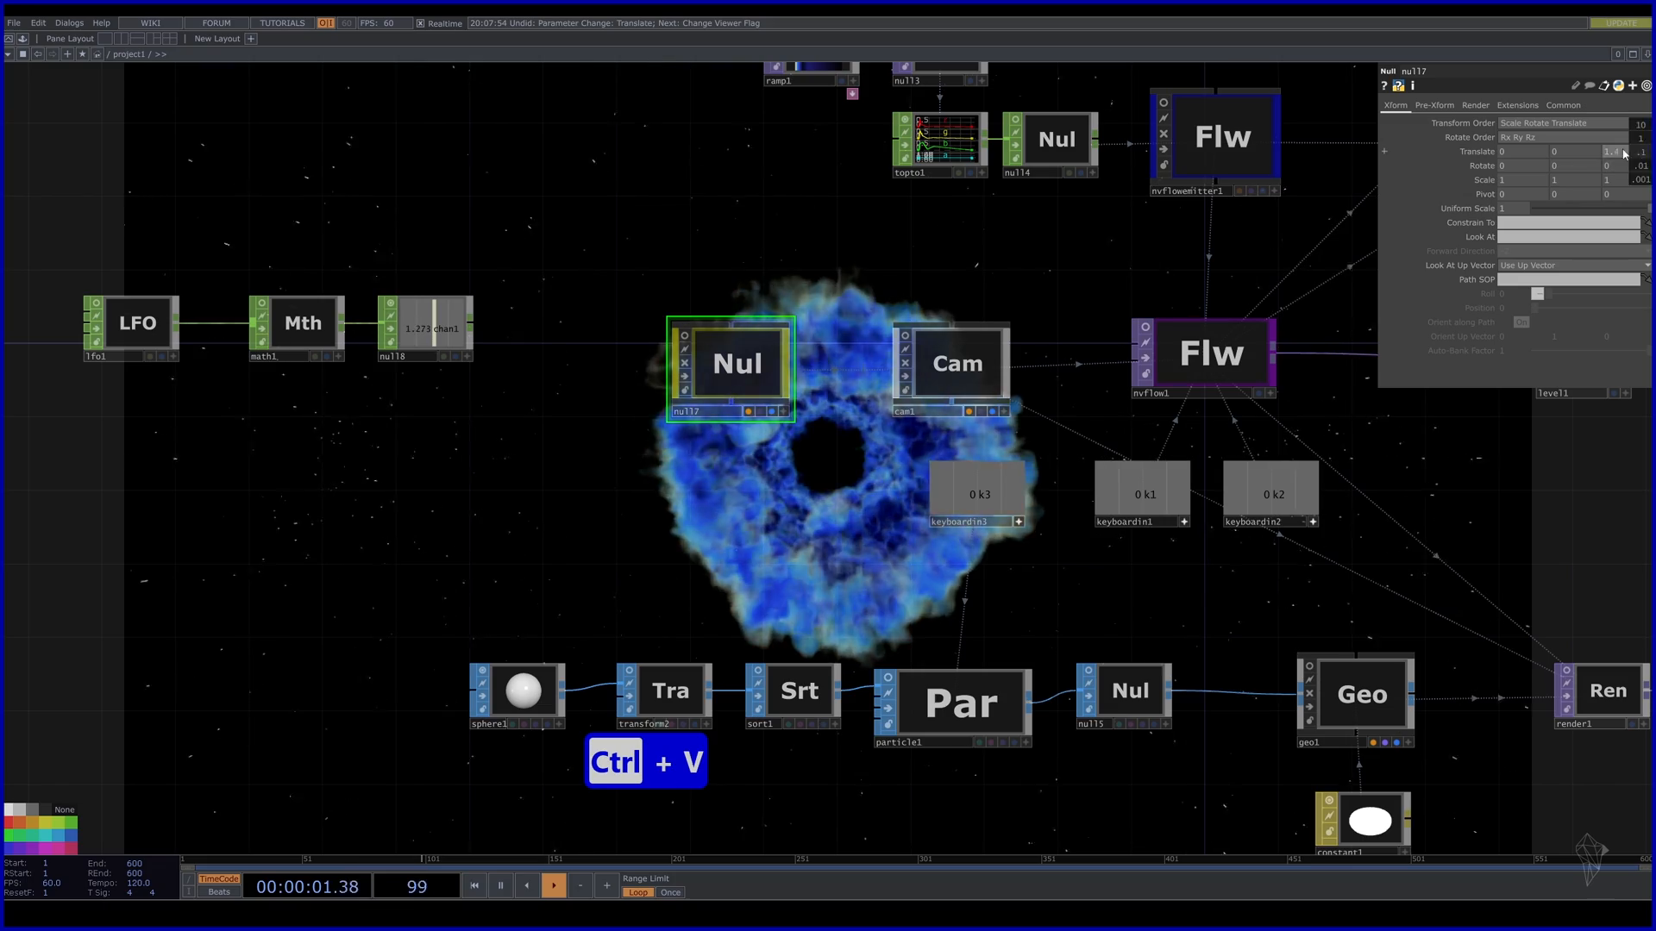
middle_click_drag(1624, 153, 1641, 133)
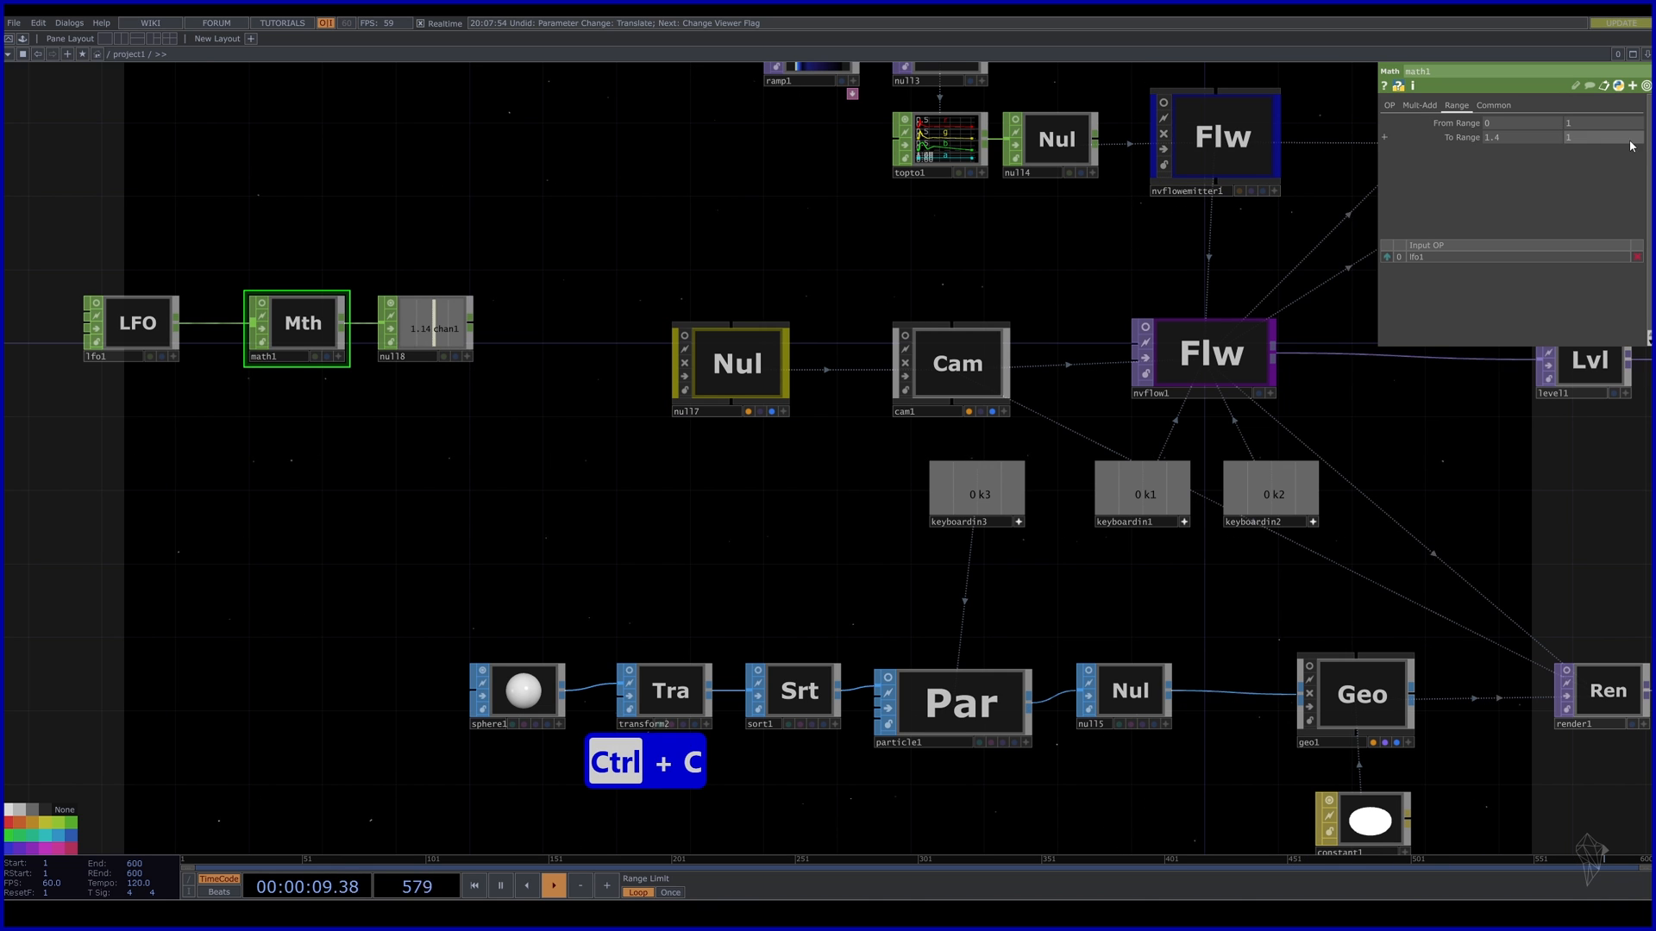
type("-7")
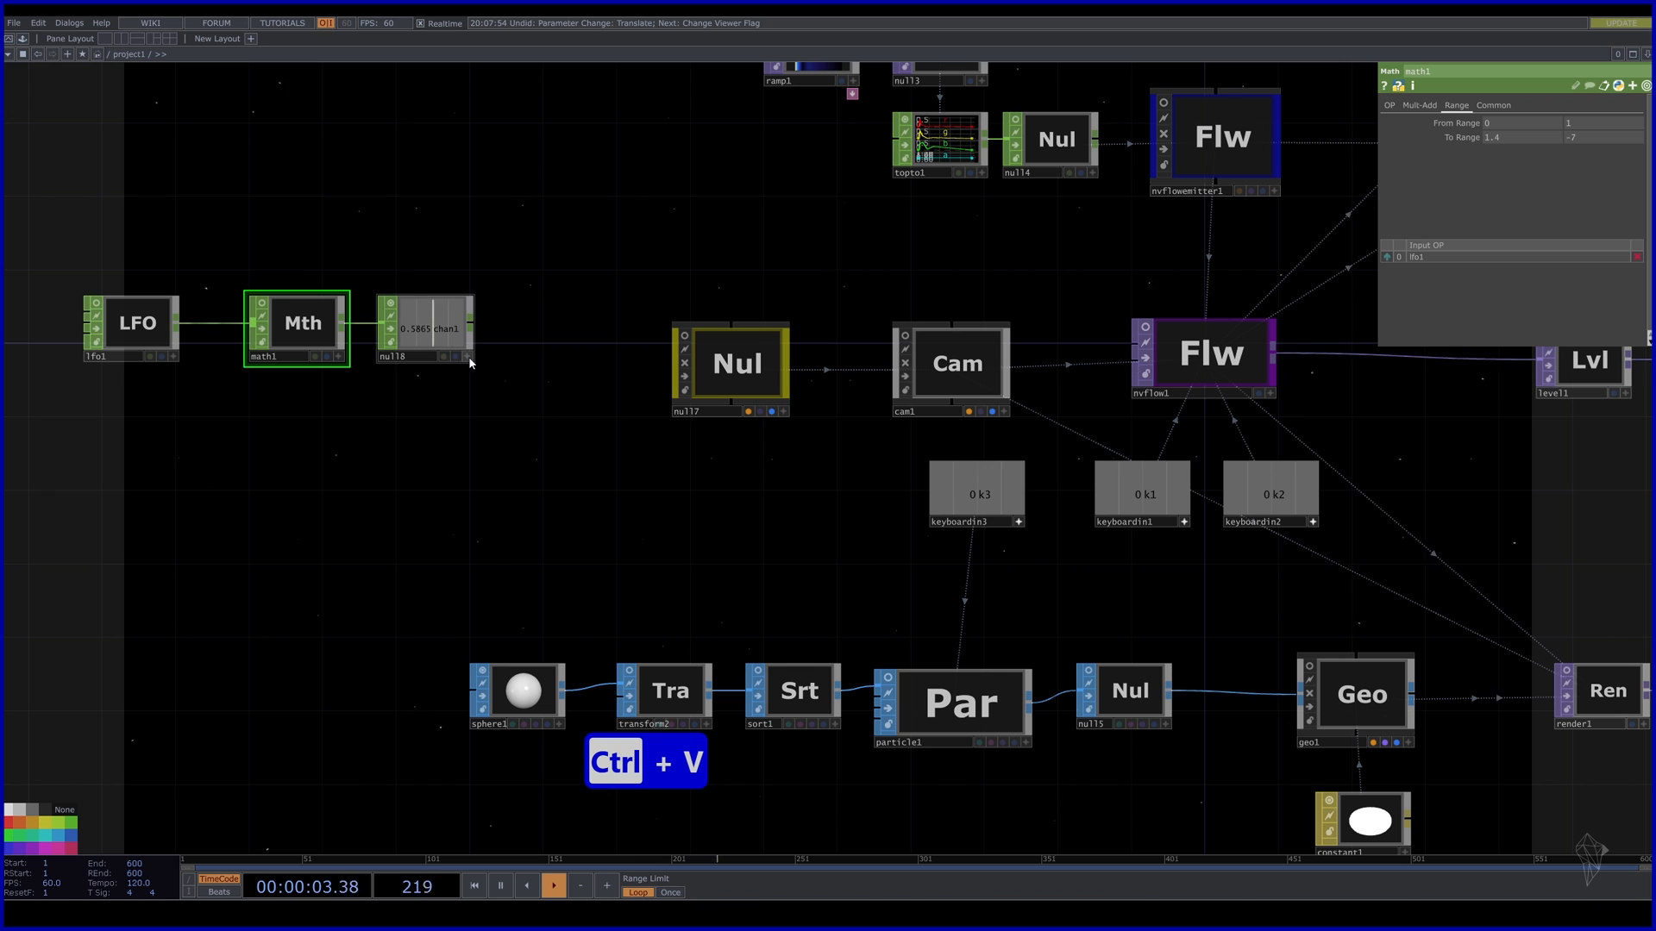
left_click(743, 365)
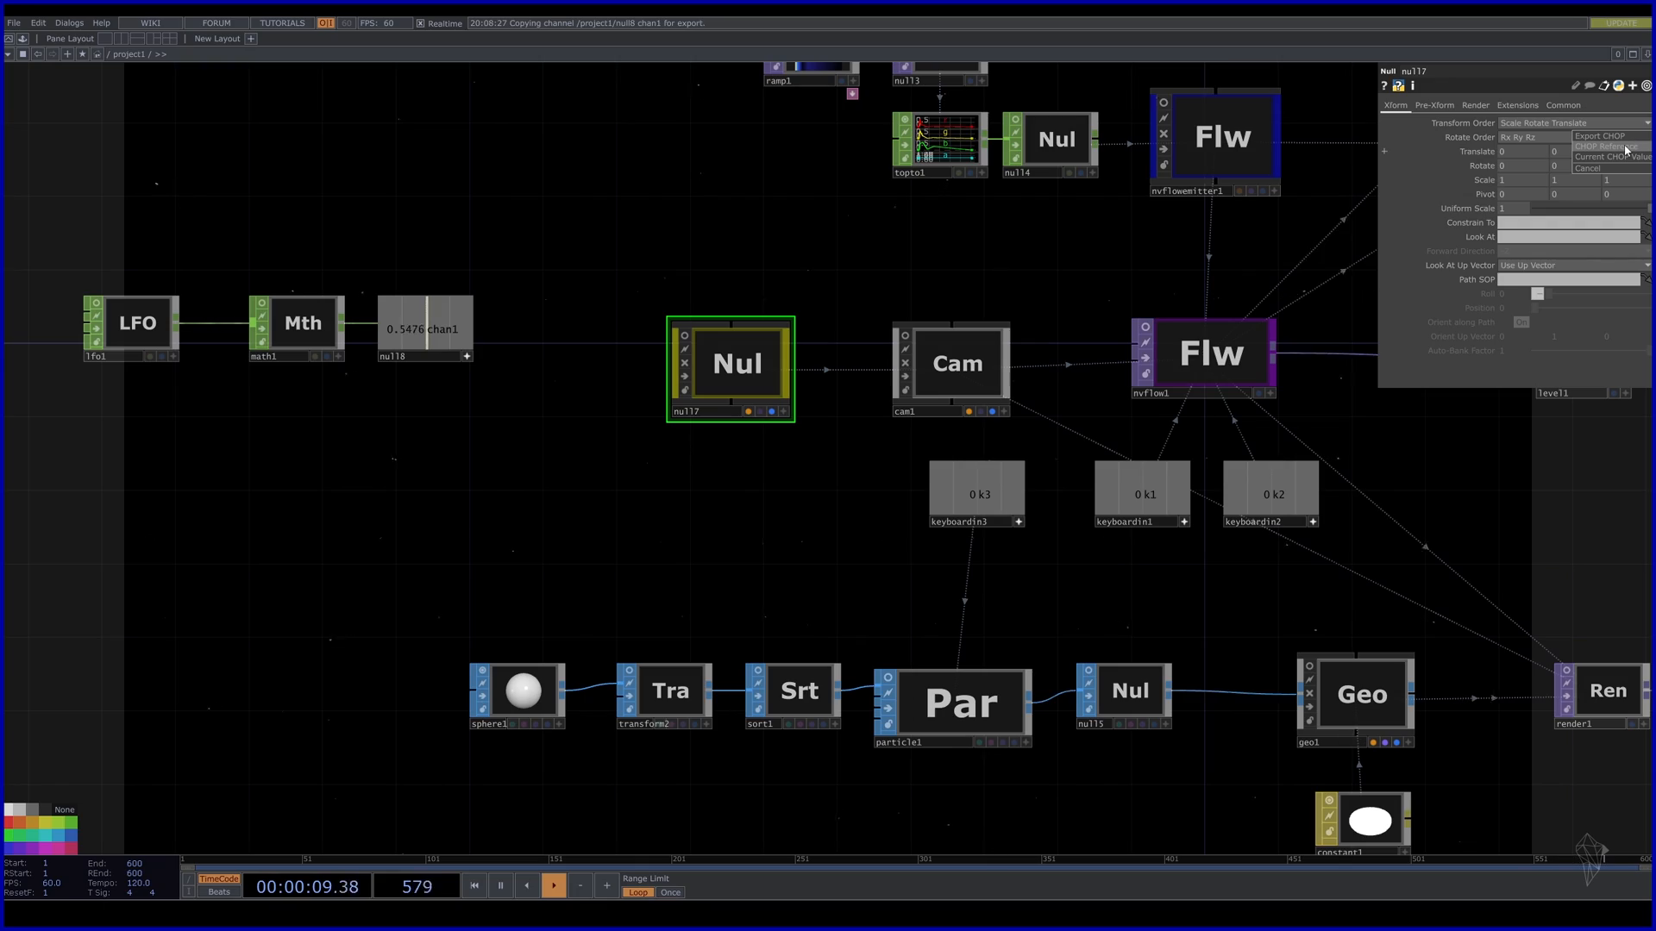
Export null8 chan1 to null7's Translate Z and set lfo1's Frequency to 0.02.
left_click(1644, 149)
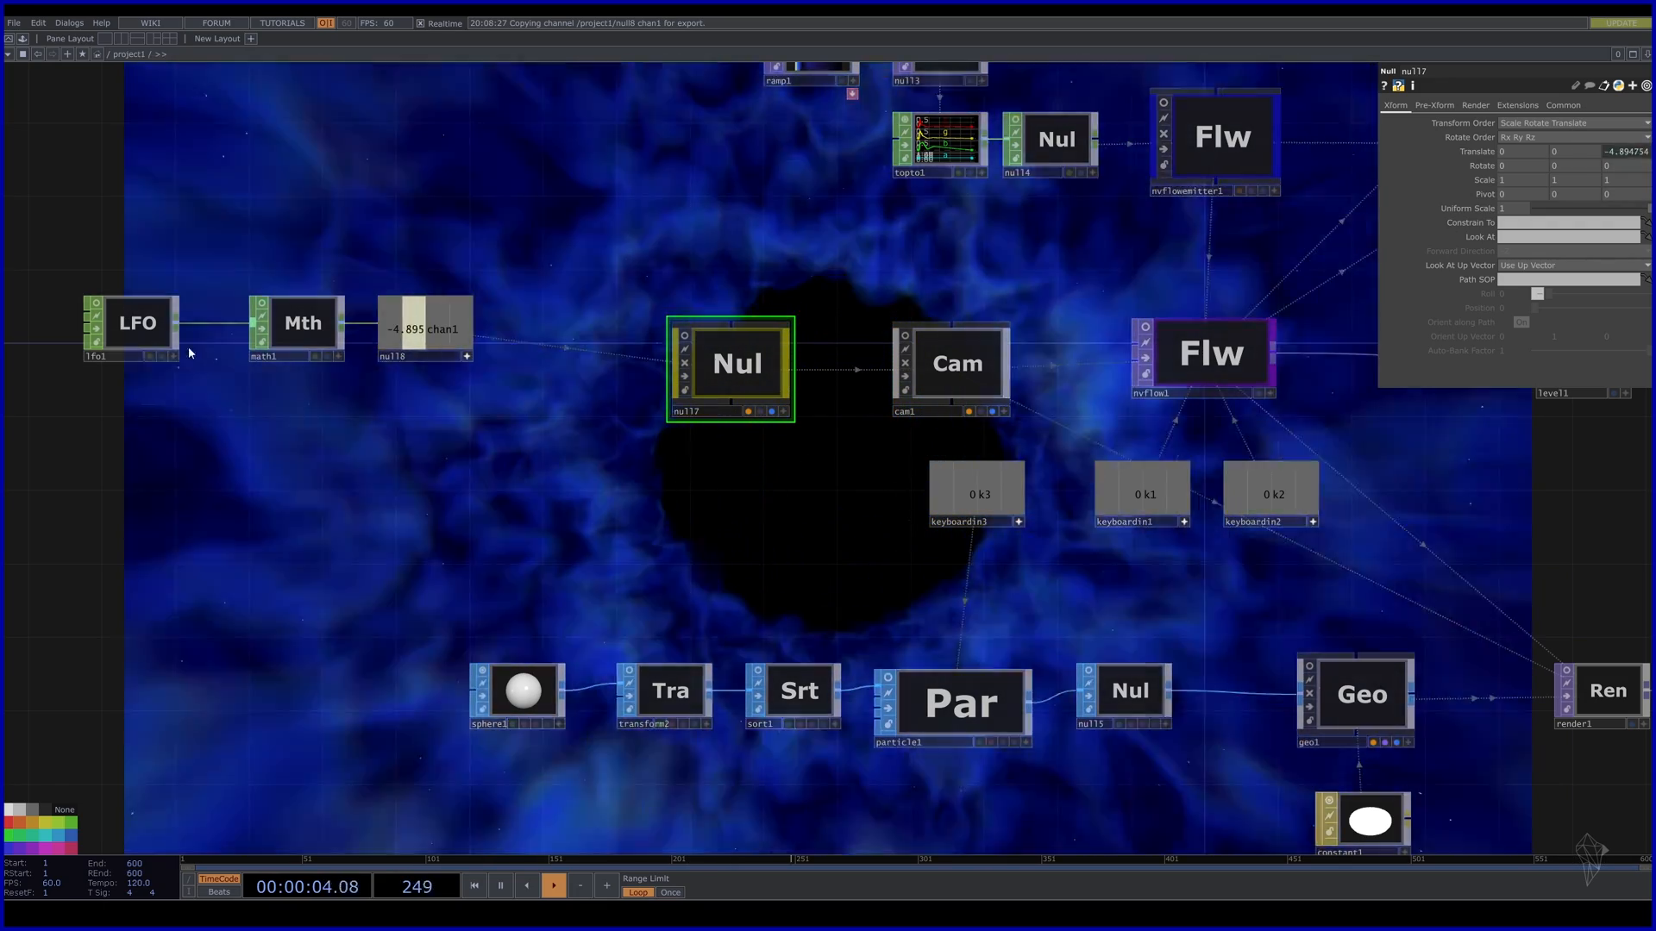
left_click(165, 343)
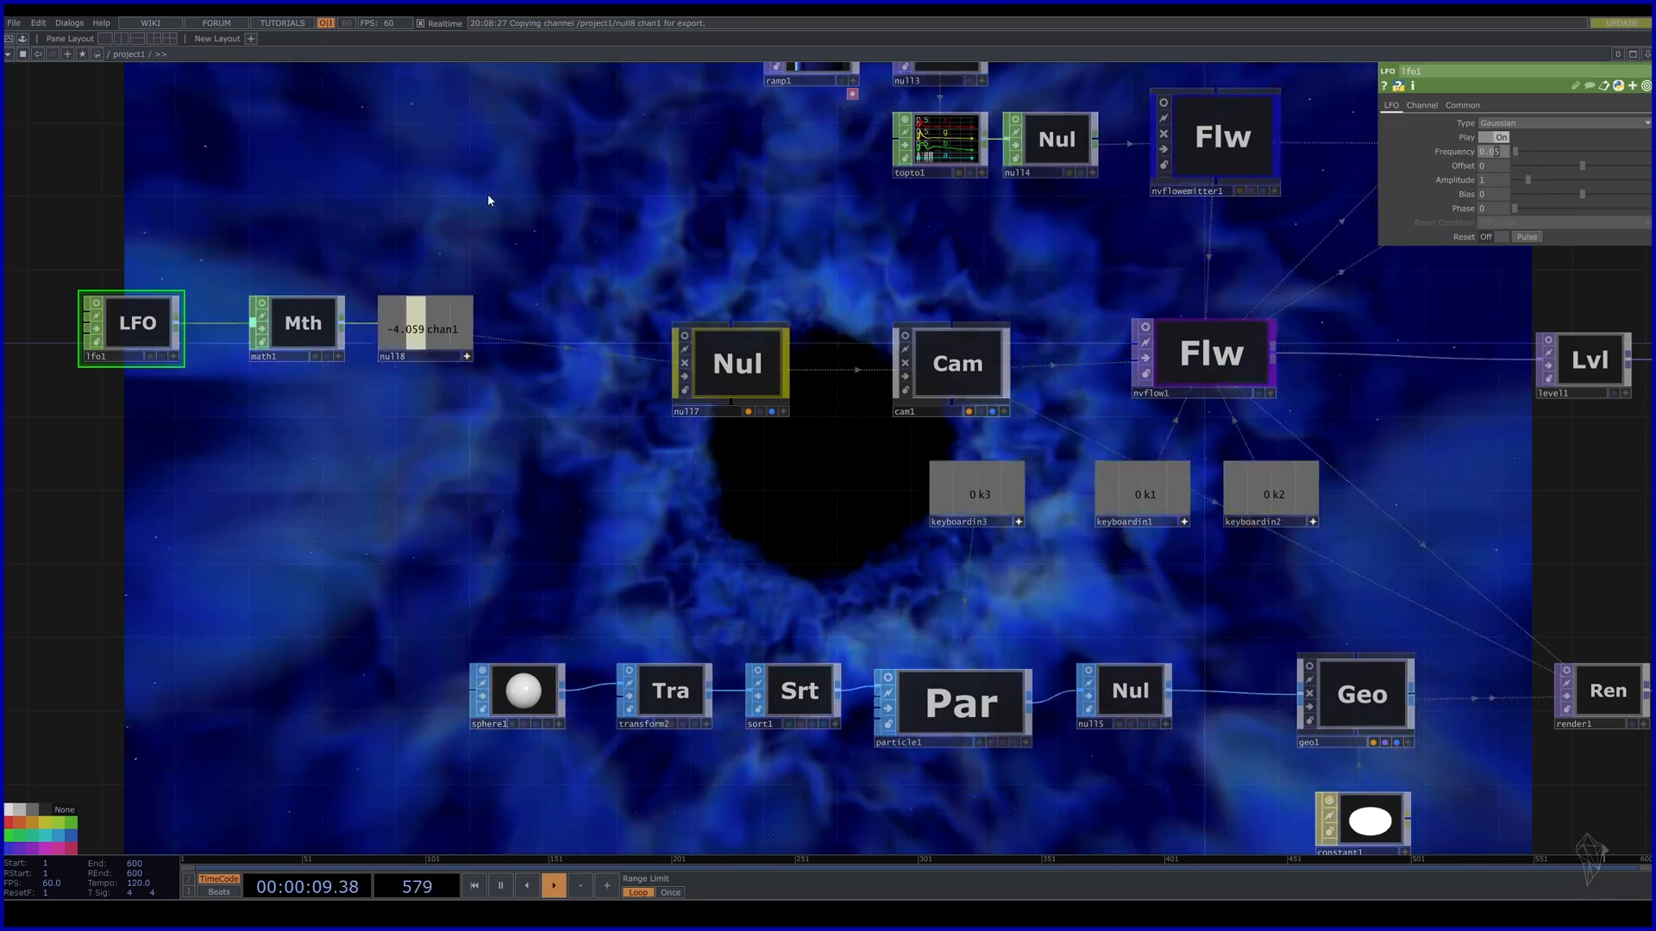
key("2")
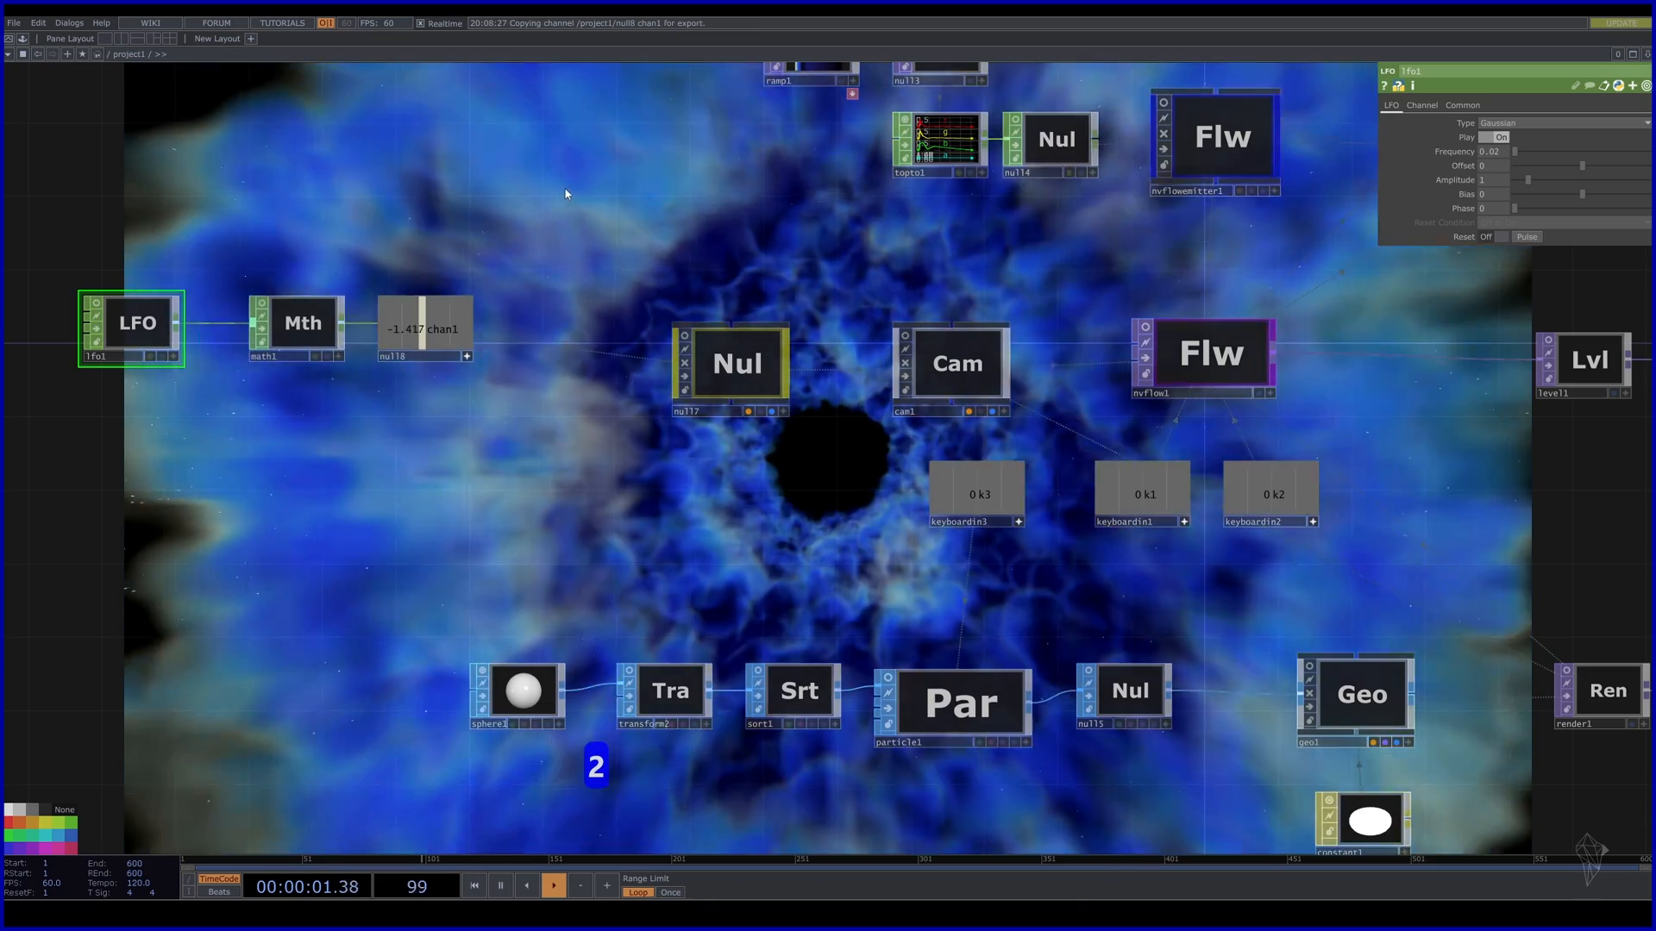
left_click_drag(390, 558, 645, 245)
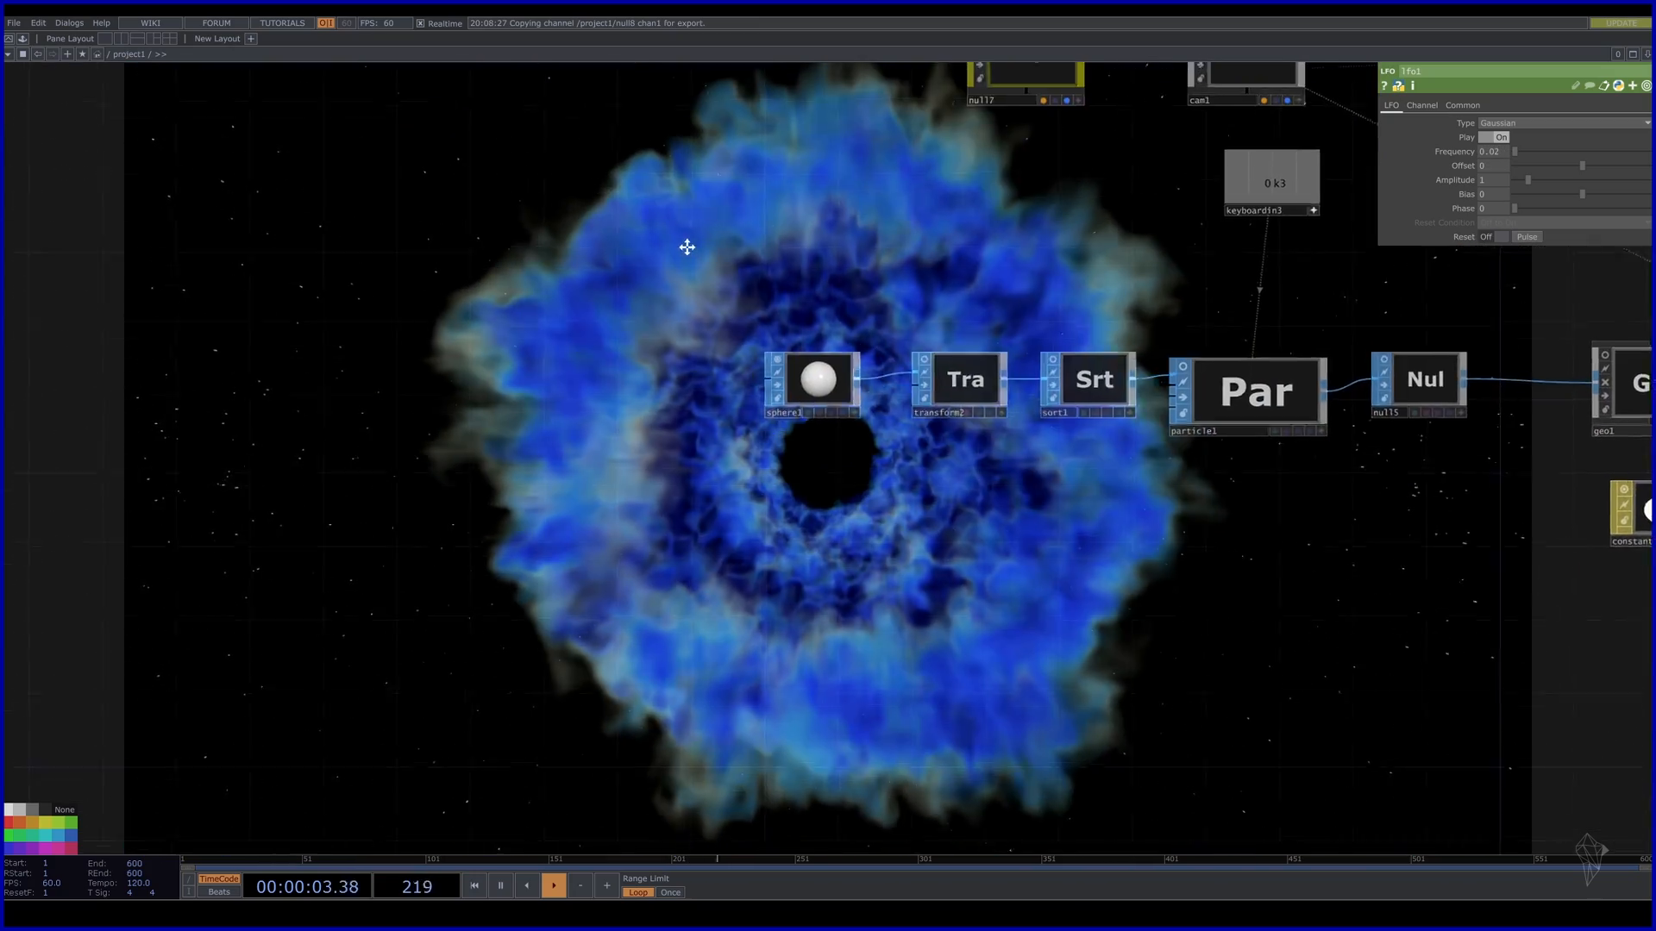
left_click_drag(324, 463, 1061, 486)
key("1")
key("2")
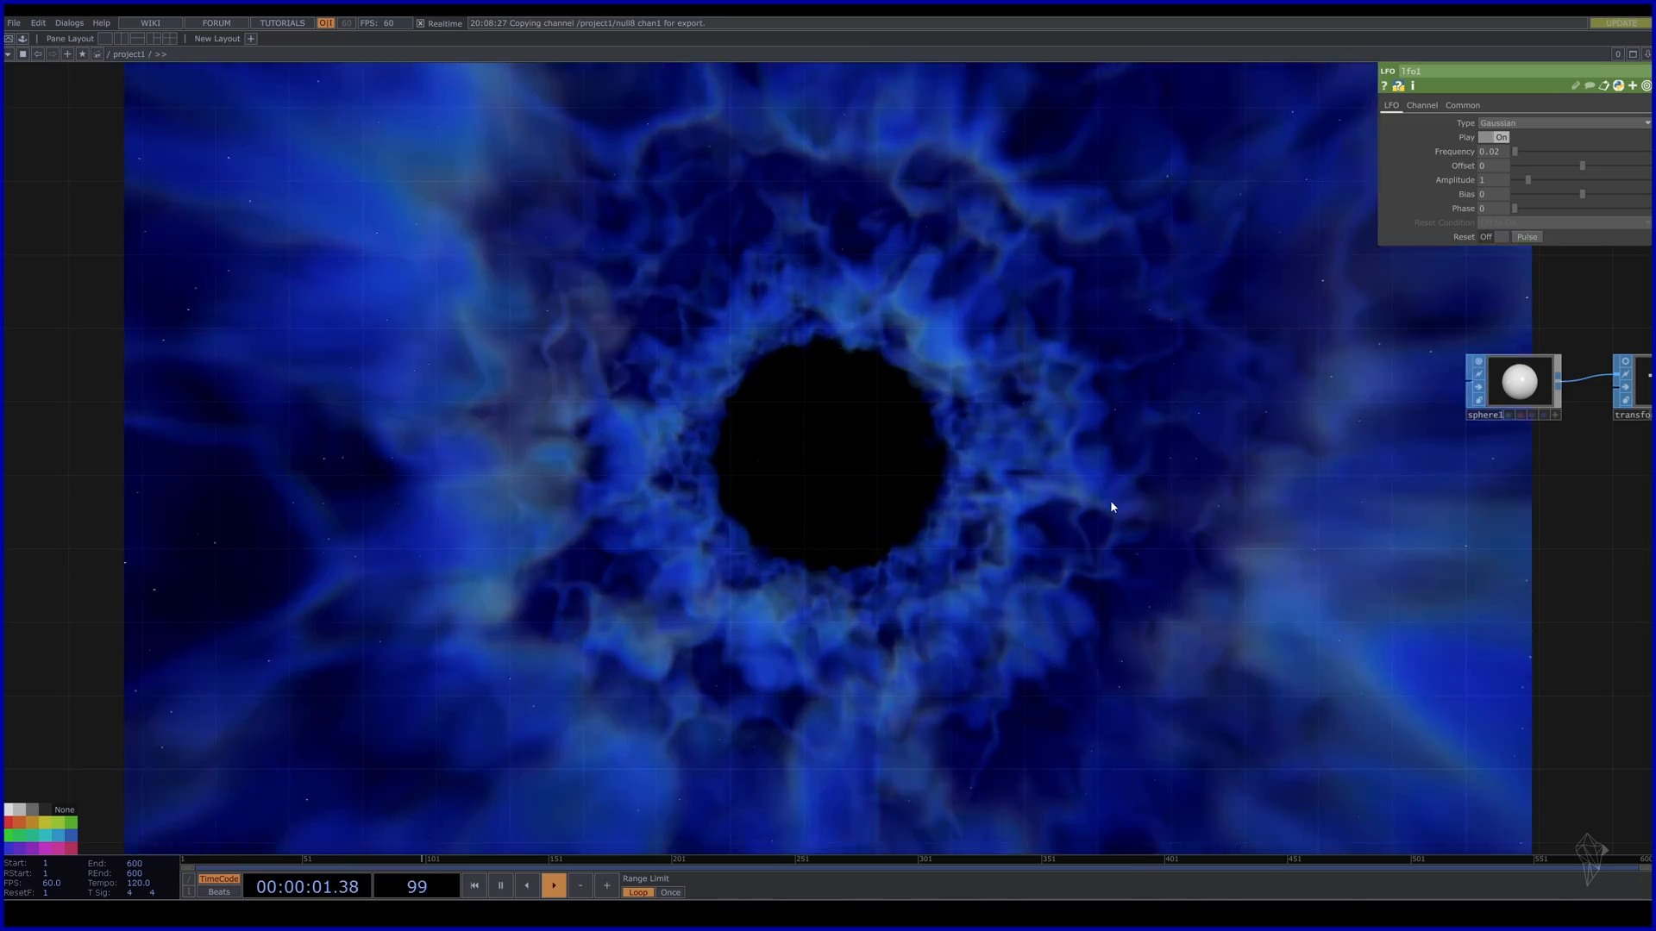
Select cam1 and bring up its View parameter page, showing FOV Angle 100.
scroll(1110, 498, "down", 5)
left_click_drag(1366, 647, 1182, 773)
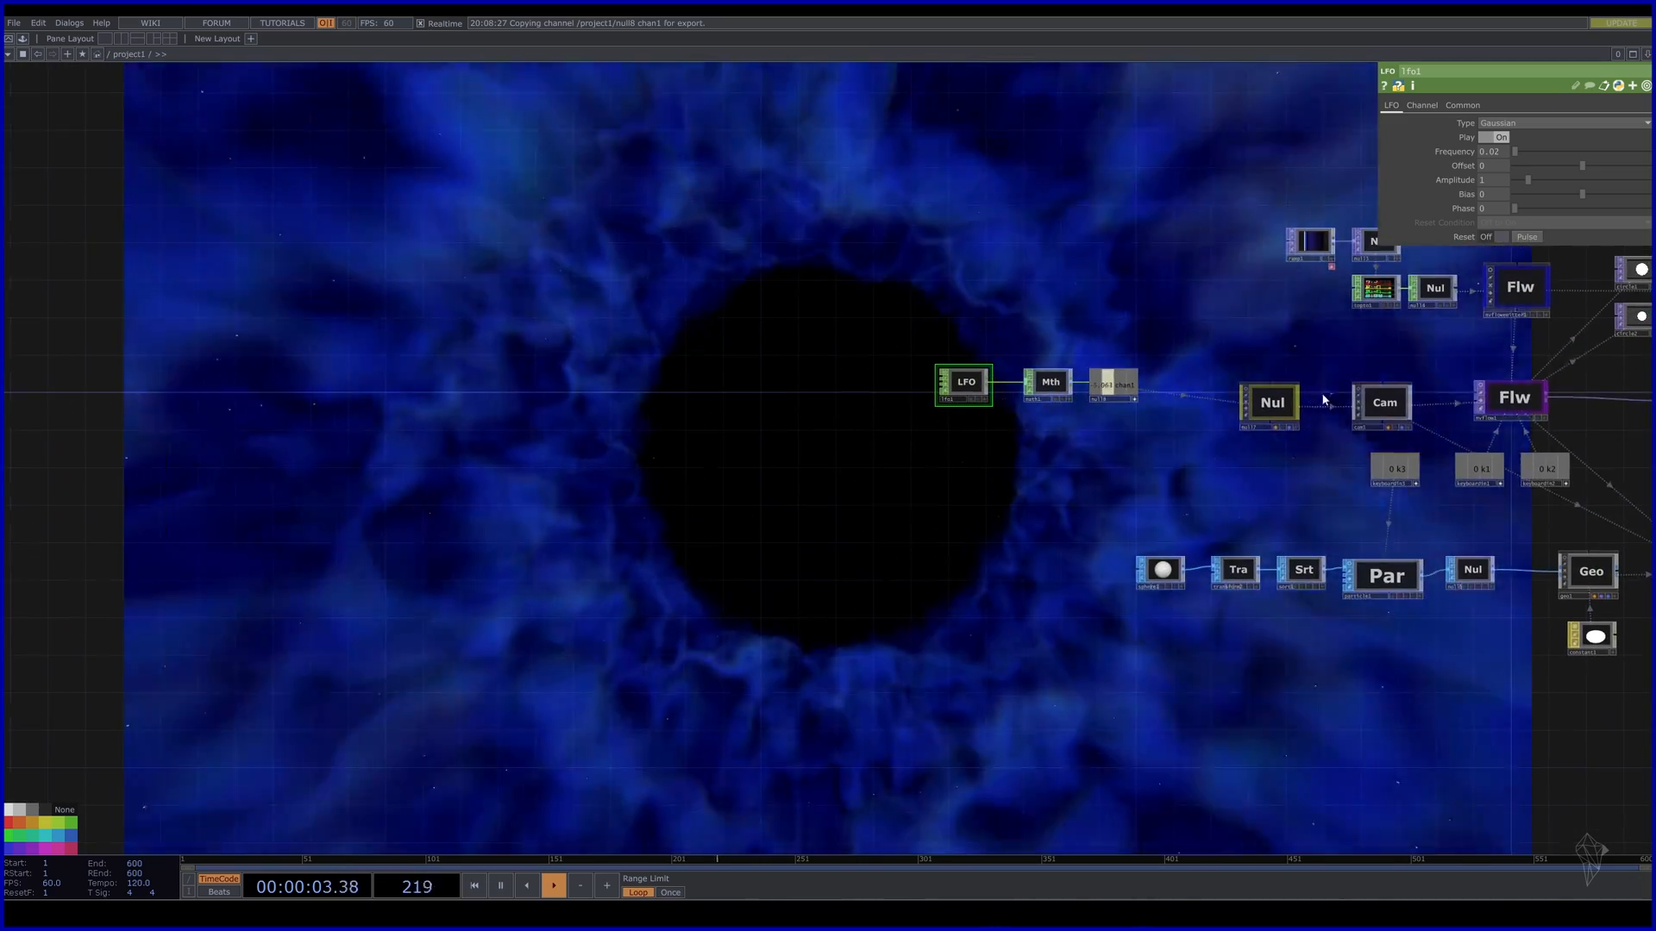
left_click(1395, 406)
left_click(1421, 106)
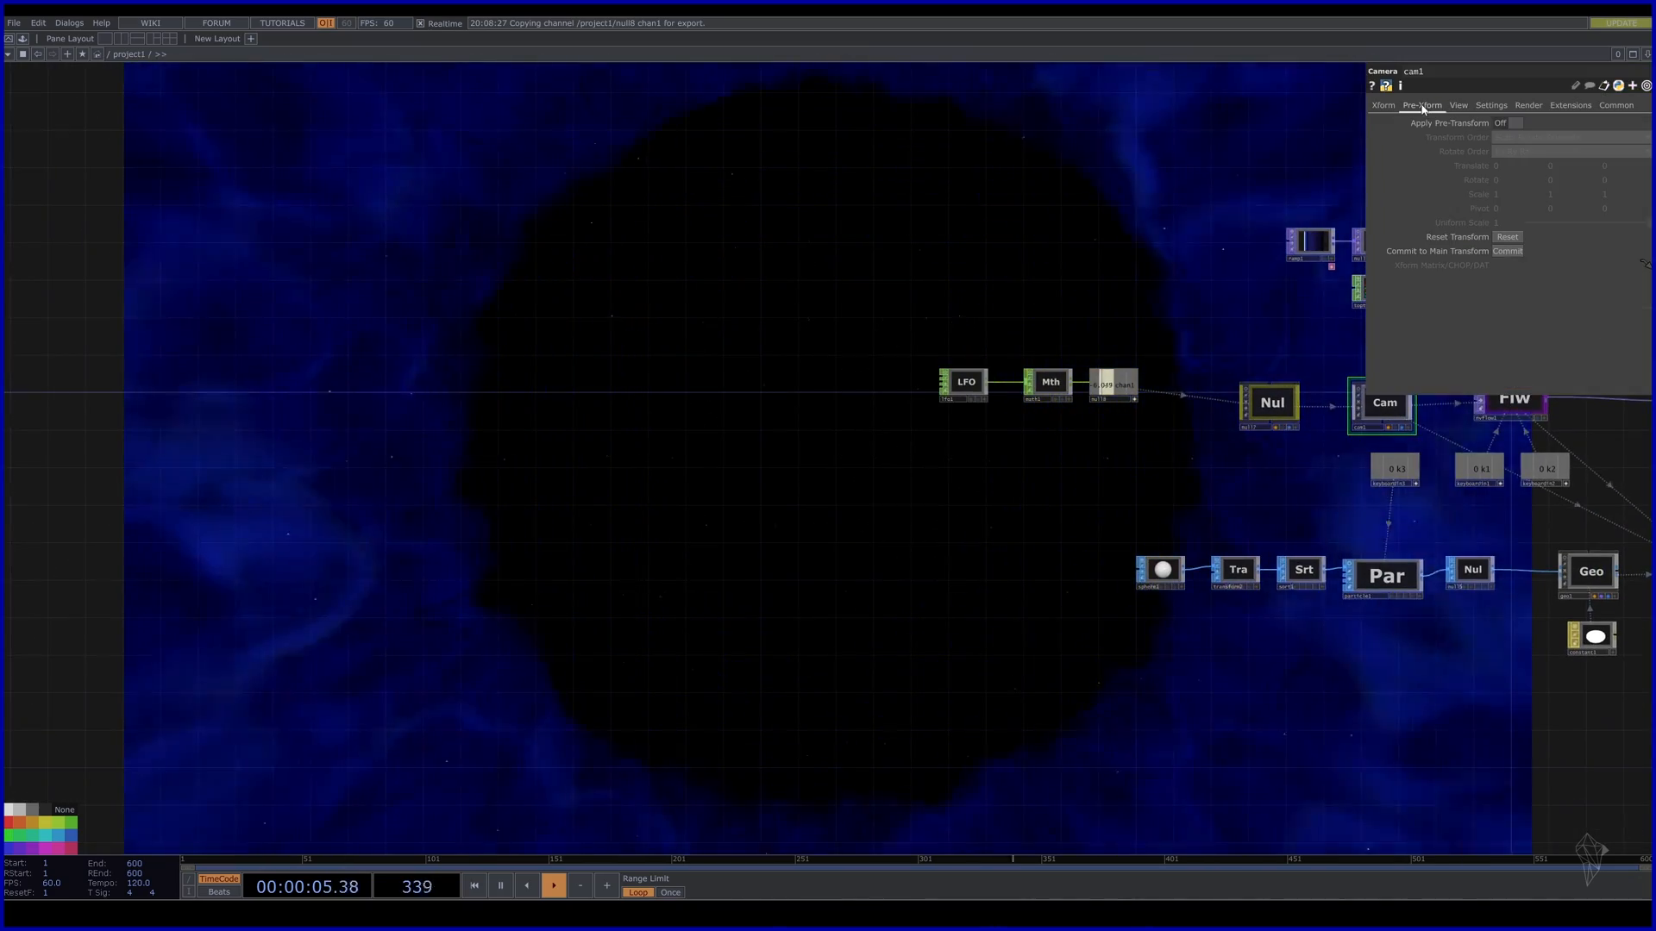
left_click(1458, 105)
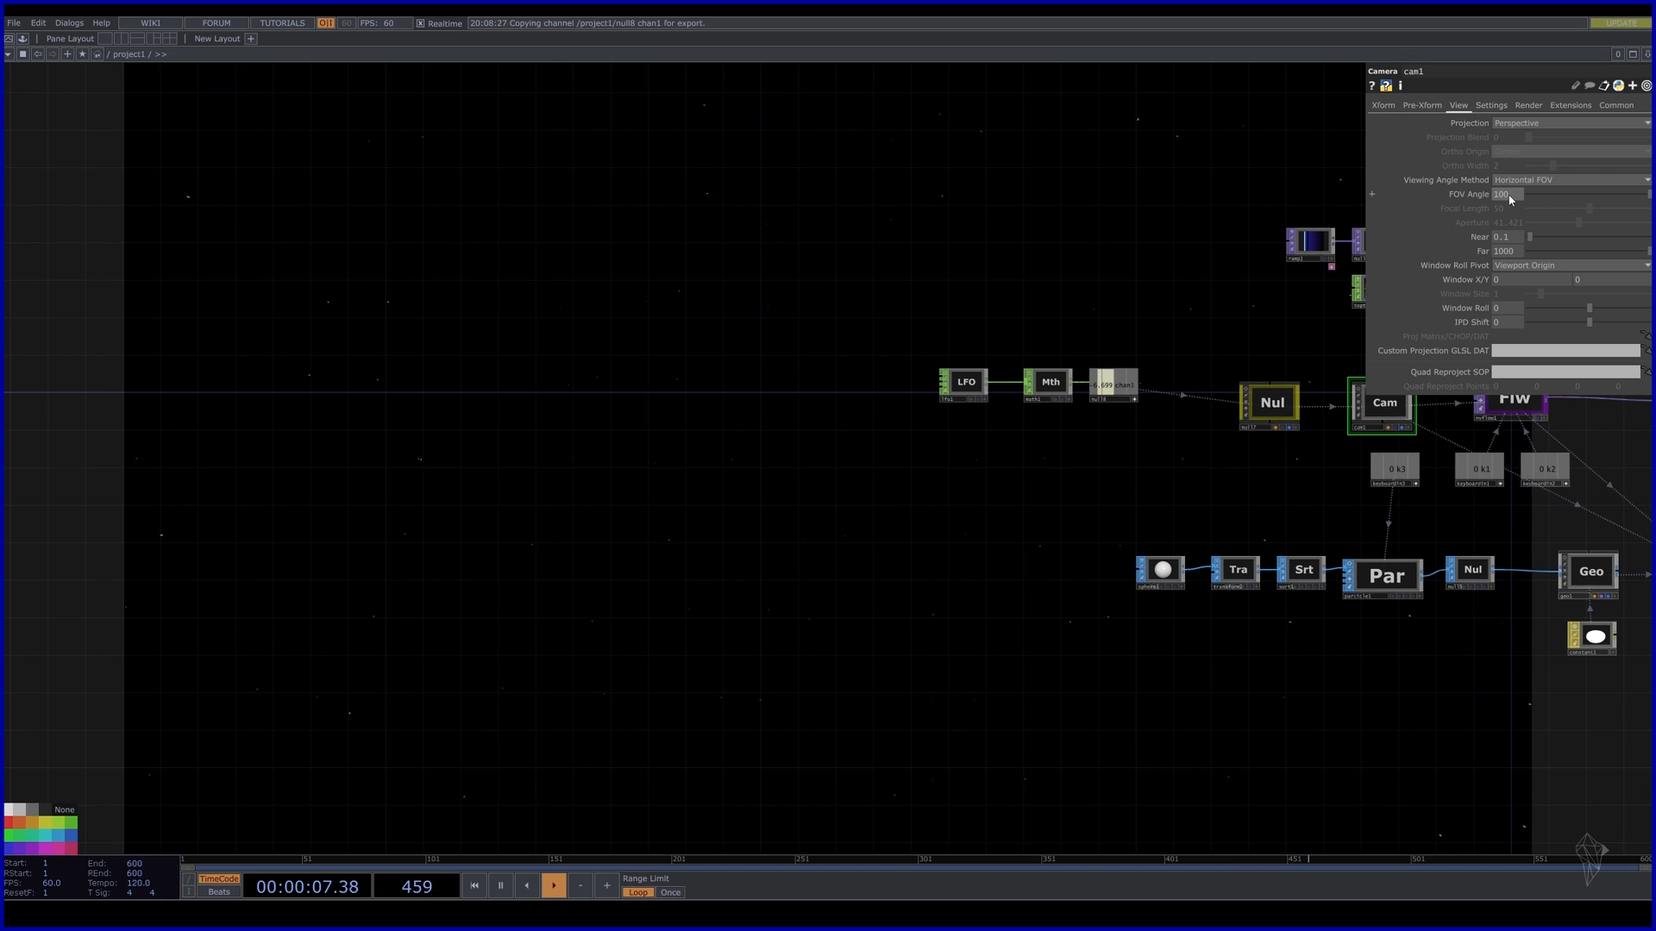